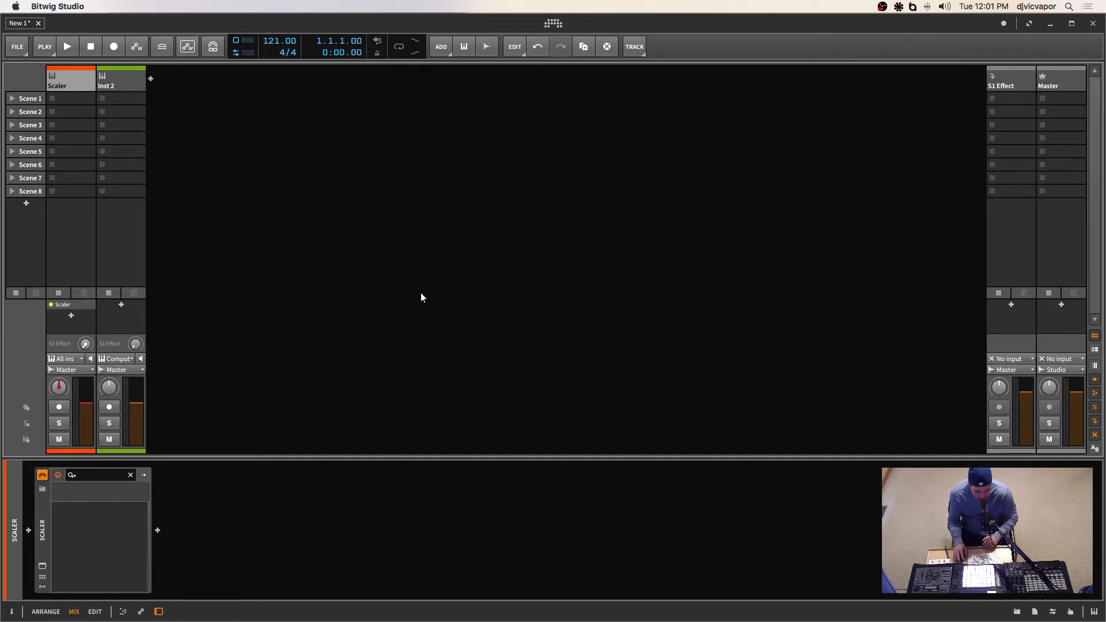
Open the Scaler device's plugin window and move it slightly lower over the mixer
click(42, 566)
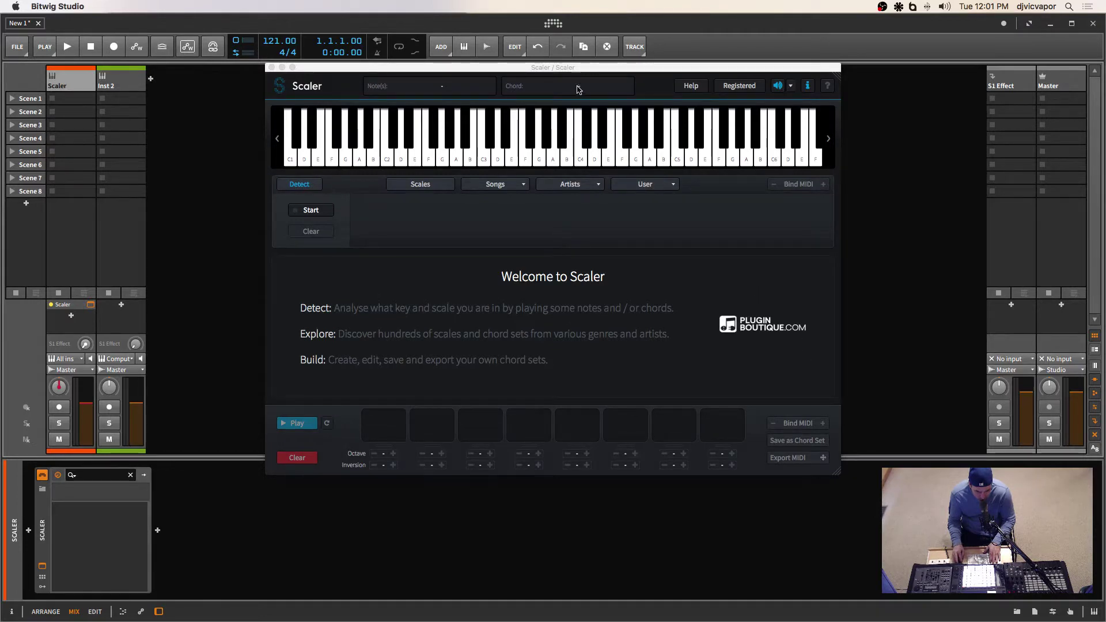
drag(569, 69, 568, 84)
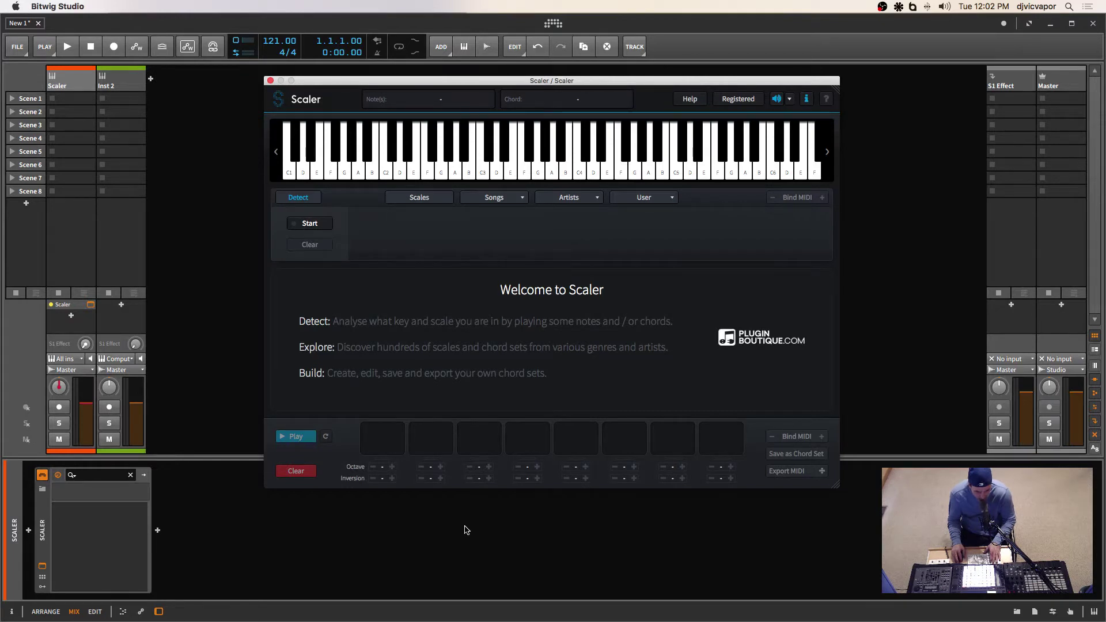
Switch to Safari and review the Scaler product page, covering price, reviews, benefits, system requirements and DAW compatibility
key(ctrl+Up)
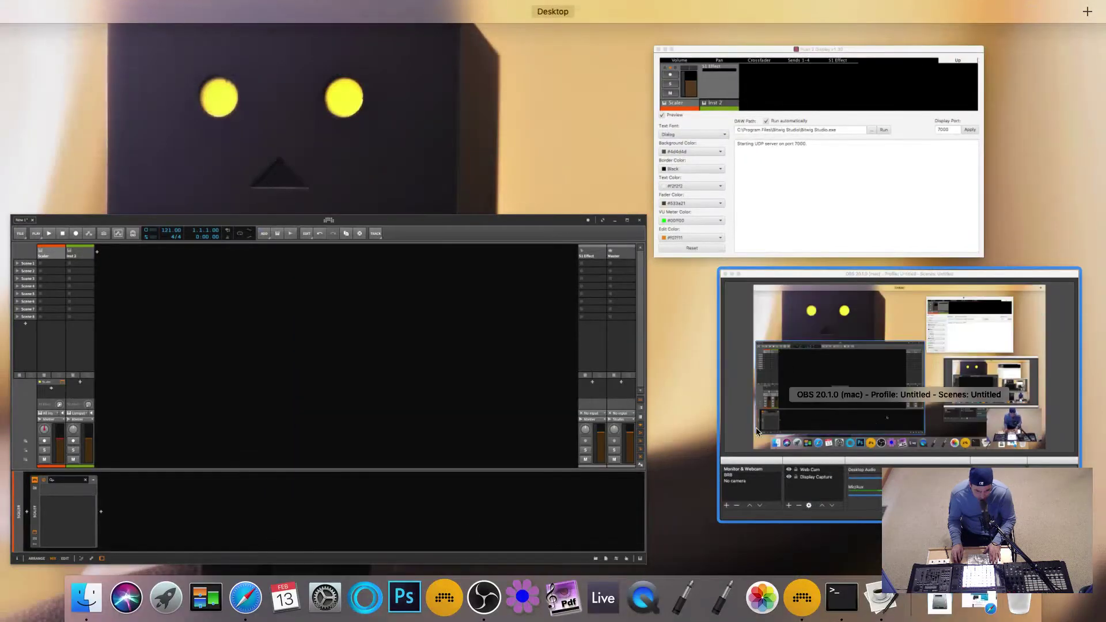
click(625, 476)
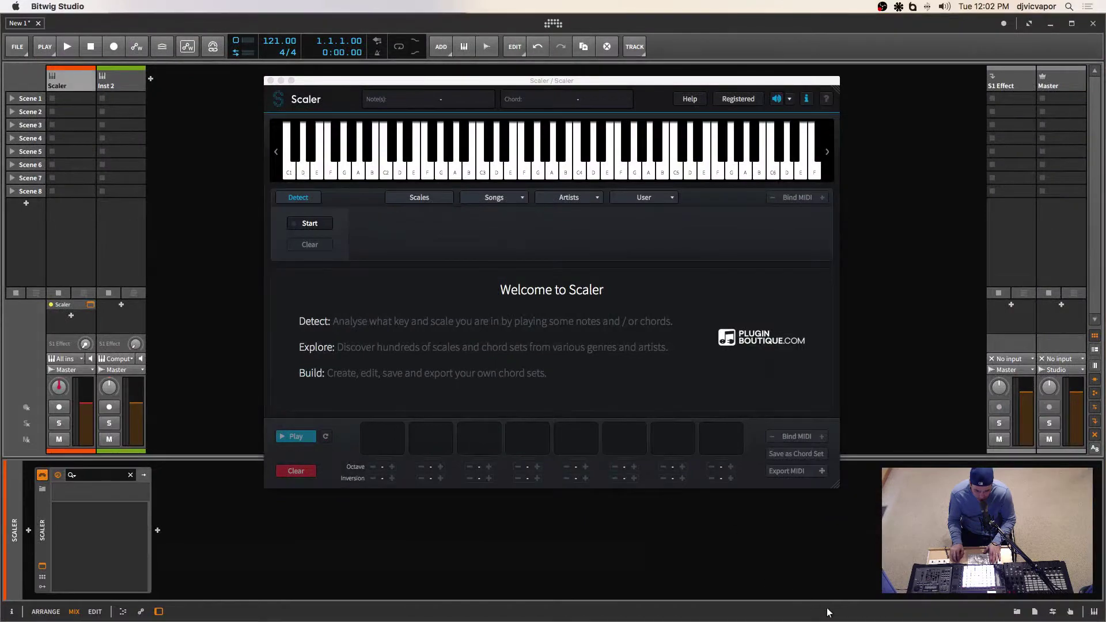
click(875, 611)
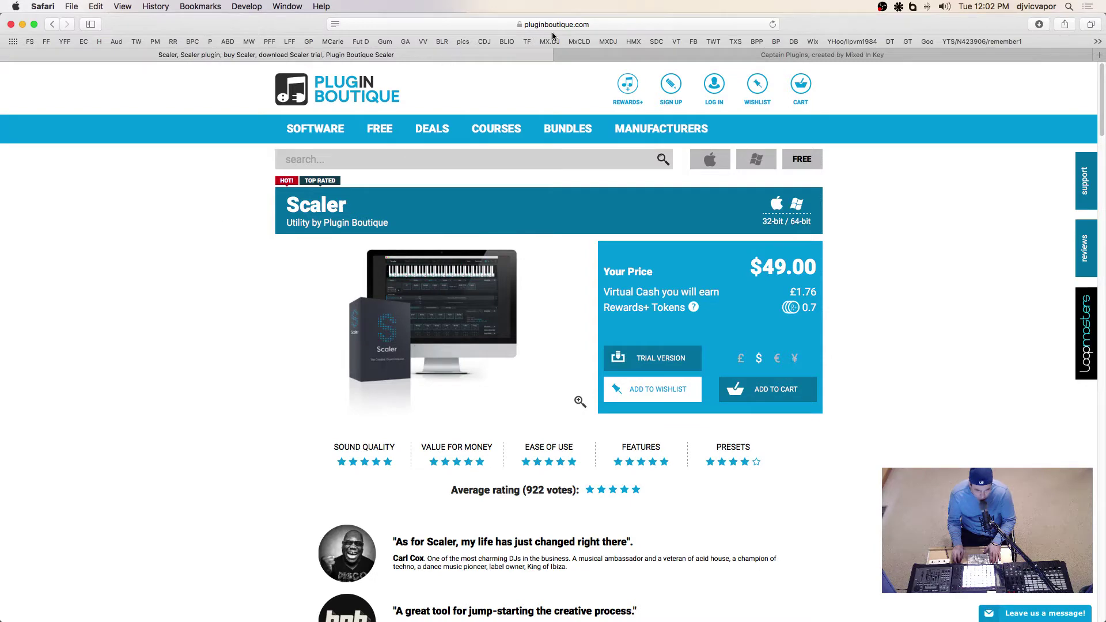
mouse_move(312, 303)
scroll(238, 325, down, 2)
scroll(237, 325, up, 2)
mouse_move(562, 324)
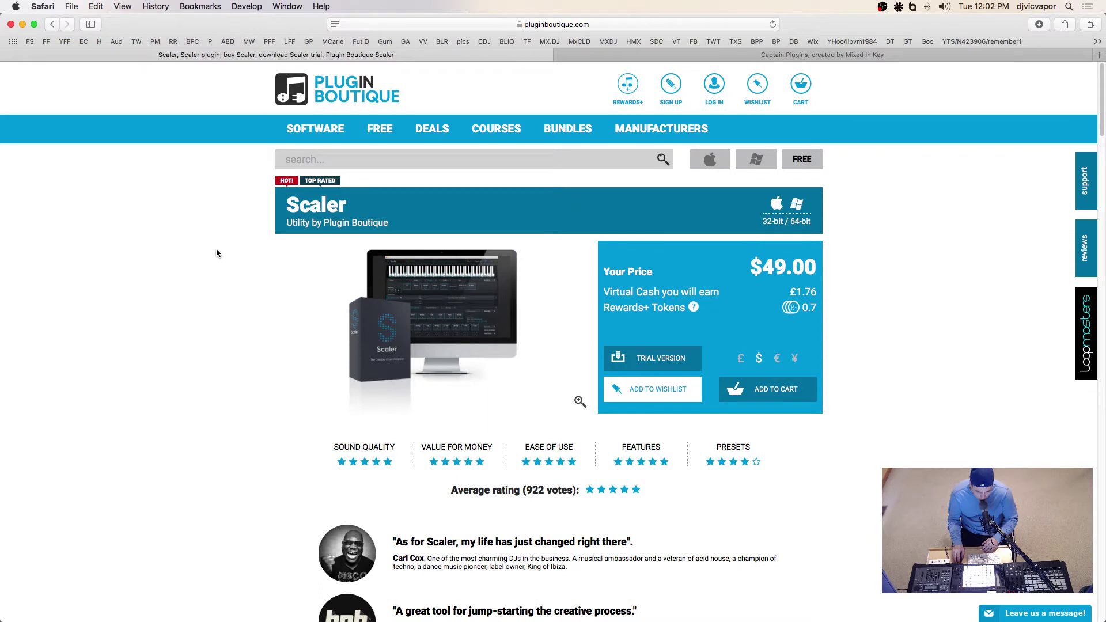
scroll(217, 250, down, 1)
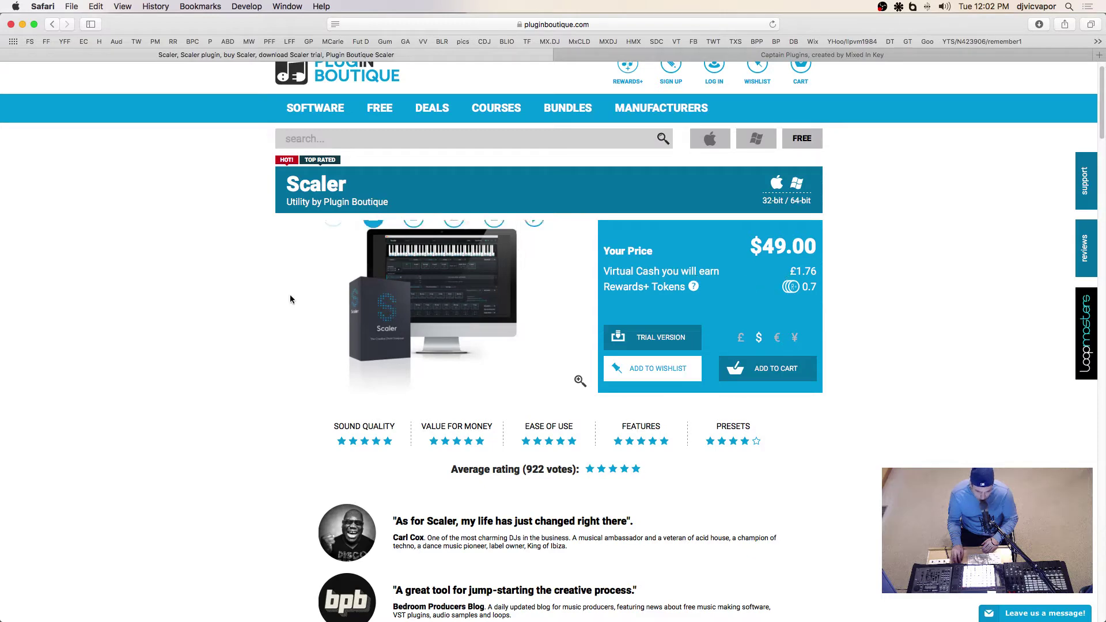
scroll(235, 264, down, 10)
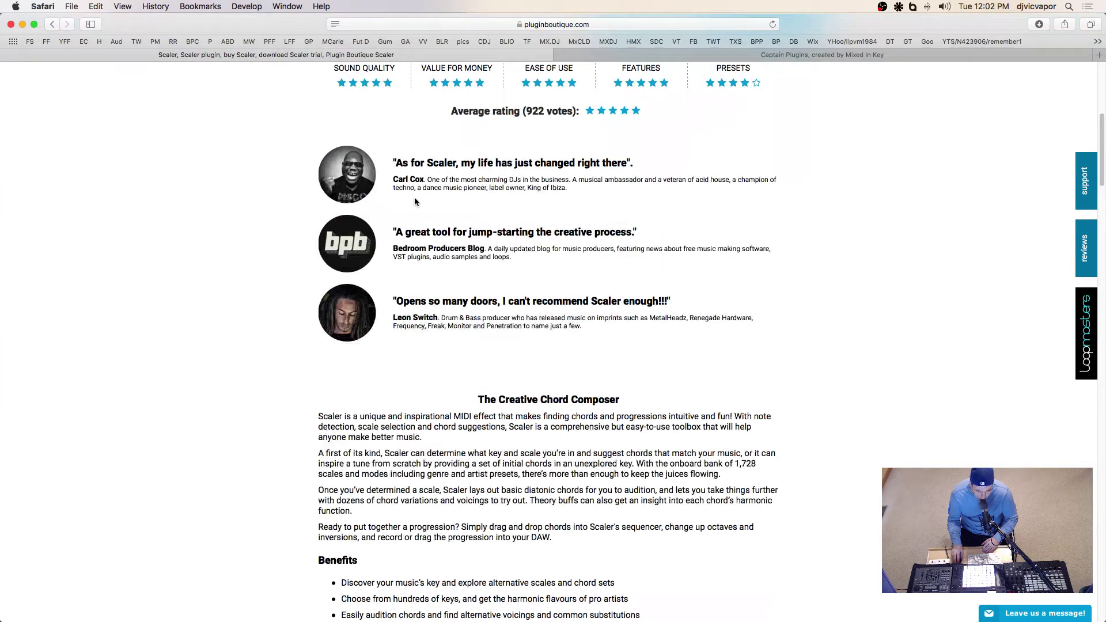
scroll(236, 290, down, 10)
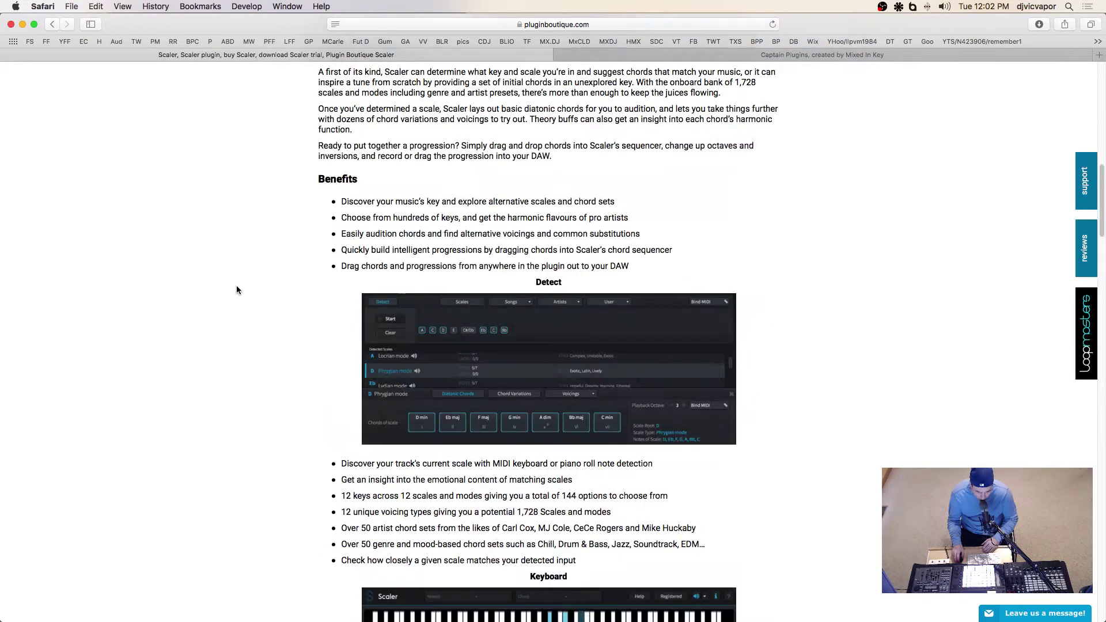
scroll(297, 257, down, 13)
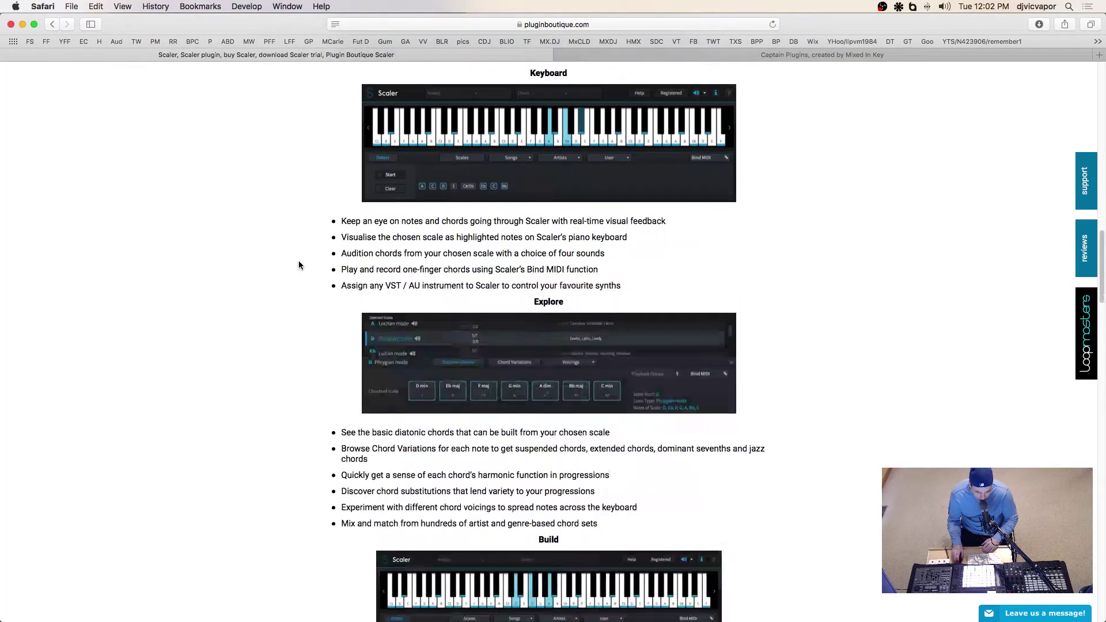
scroll(299, 265, down, 20)
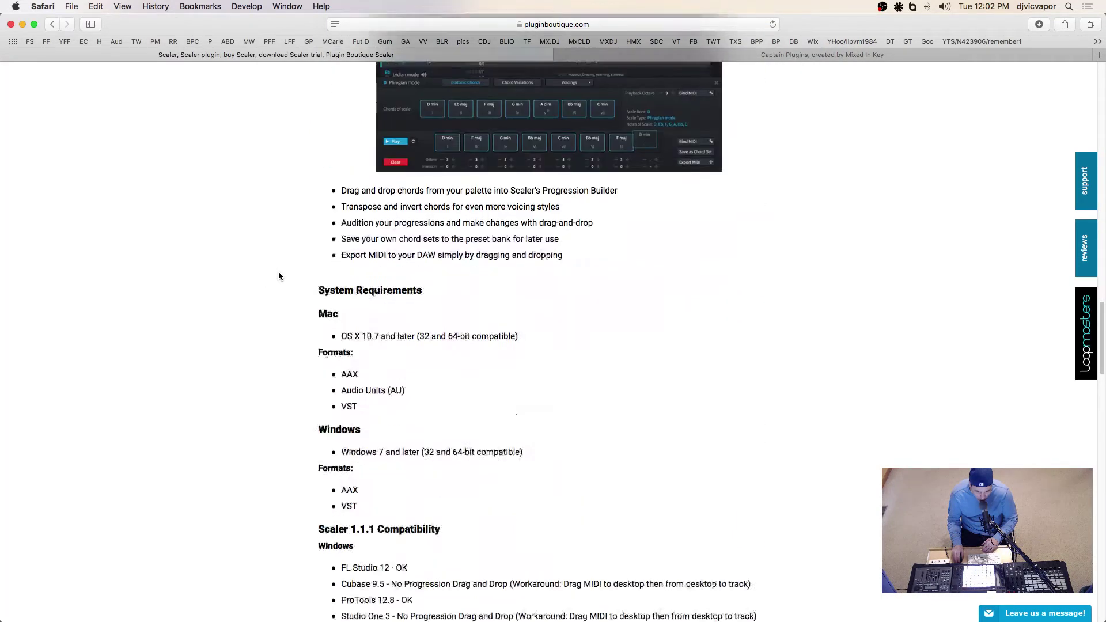
scroll(295, 347, down, 18)
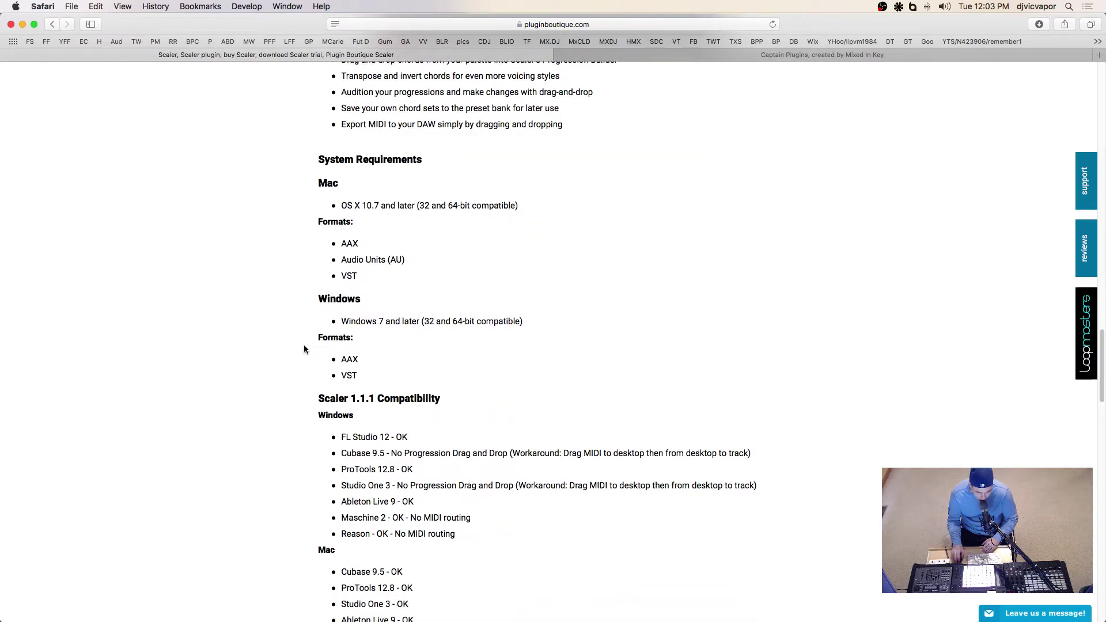
scroll(292, 355, up, 20)
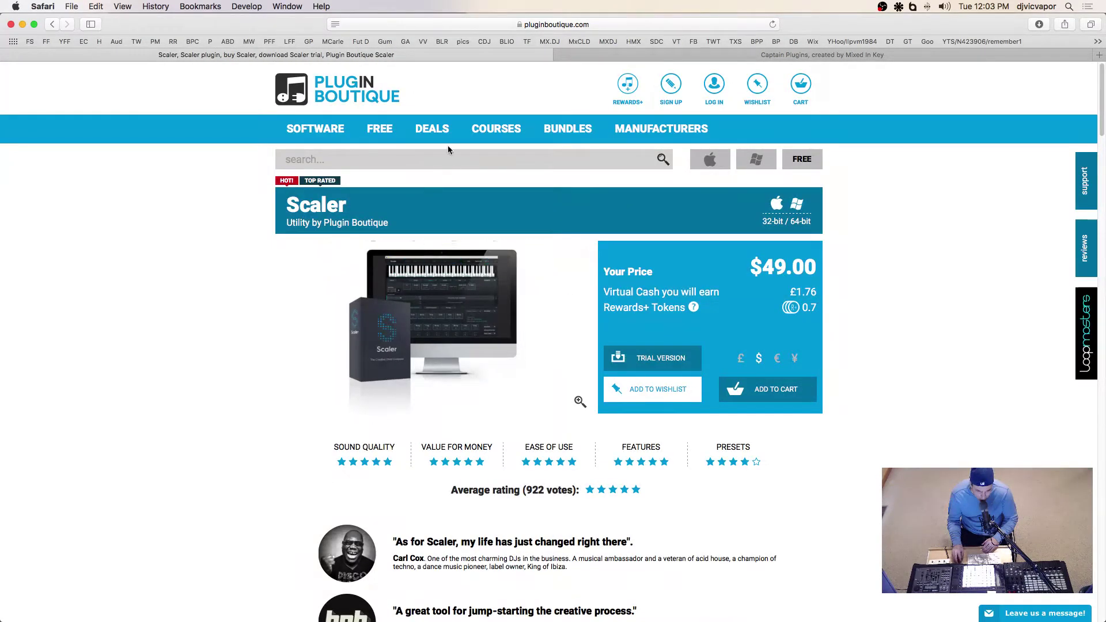
Show the already open Captain Plugins page by Mixed In Key and view its introduction
click(644, 55)
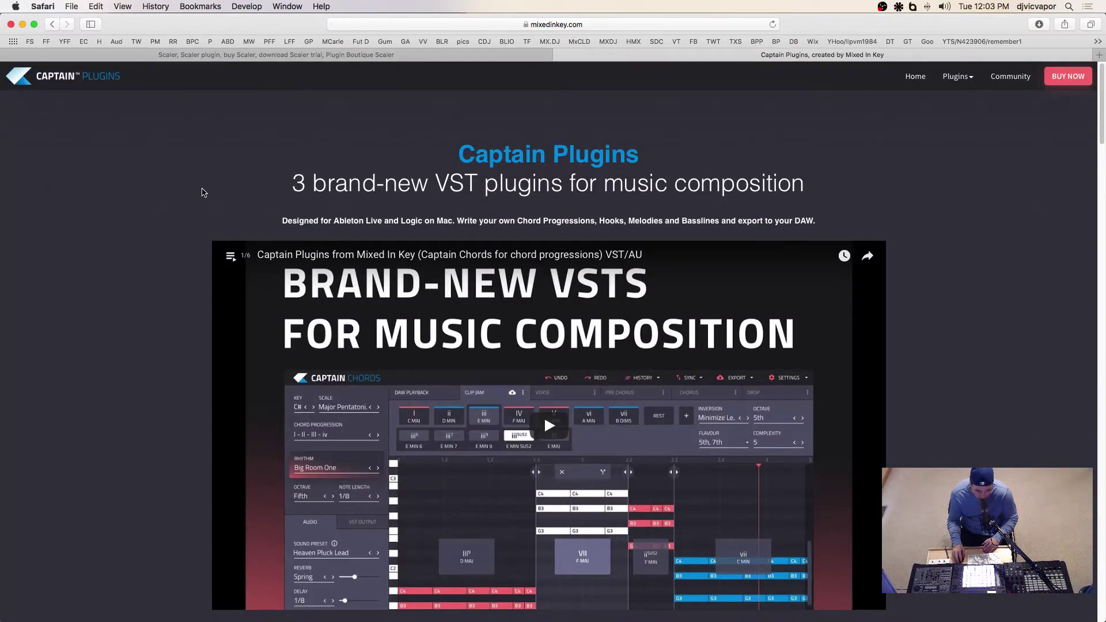
scroll(179, 202, down, 2)
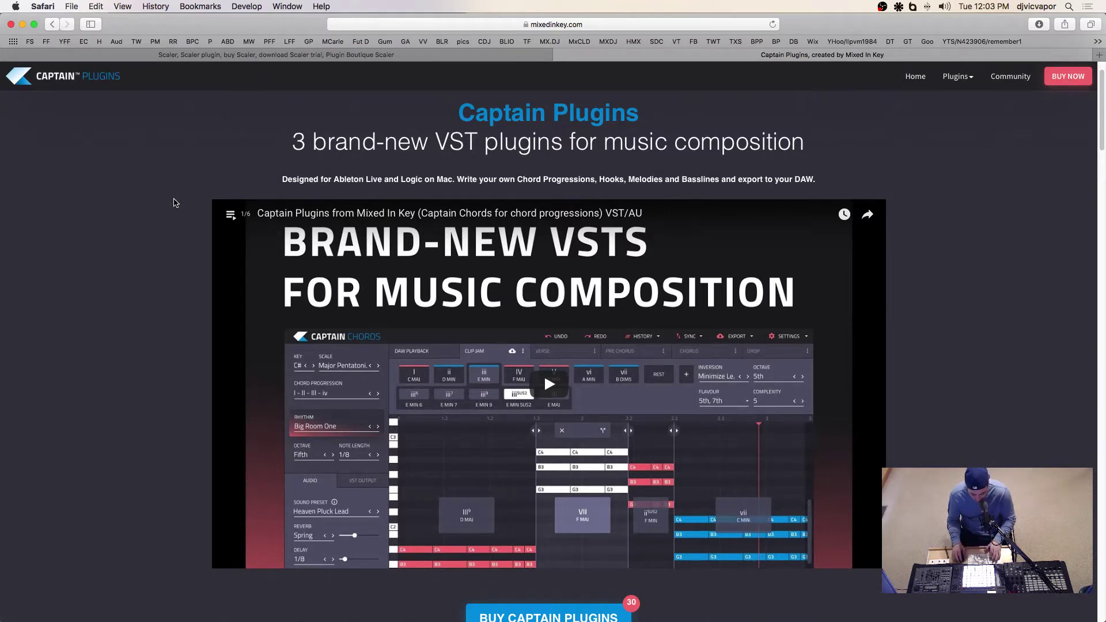
Switch back to Bitwig Studio, close the Scaler plugin window and select the Inst 2 track
key(ctrl+Up)
click(316, 289)
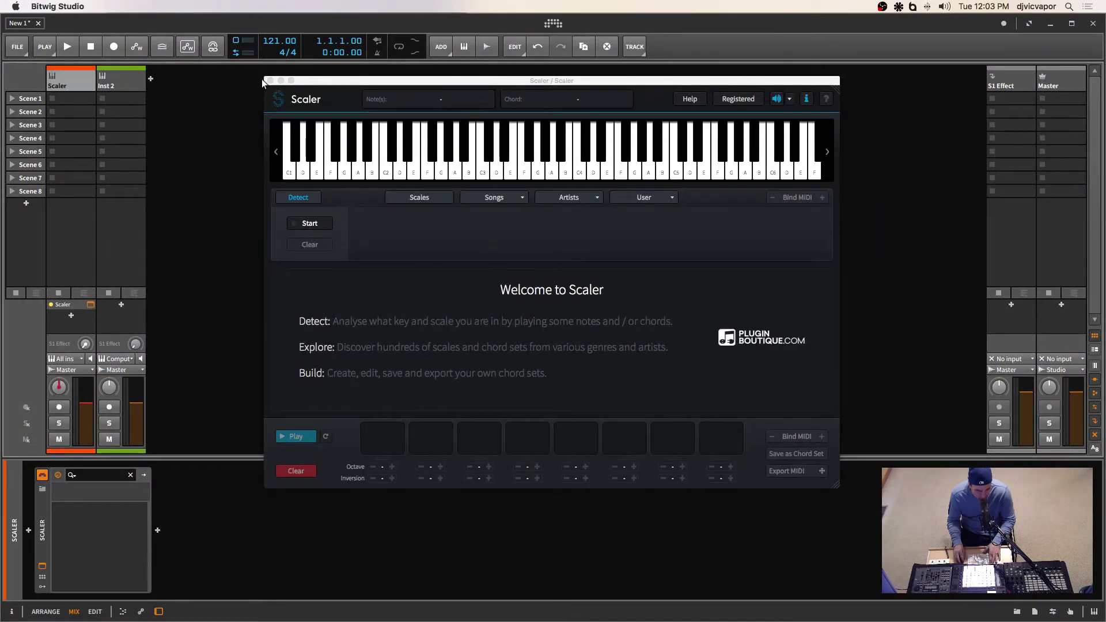
click(270, 80)
click(127, 74)
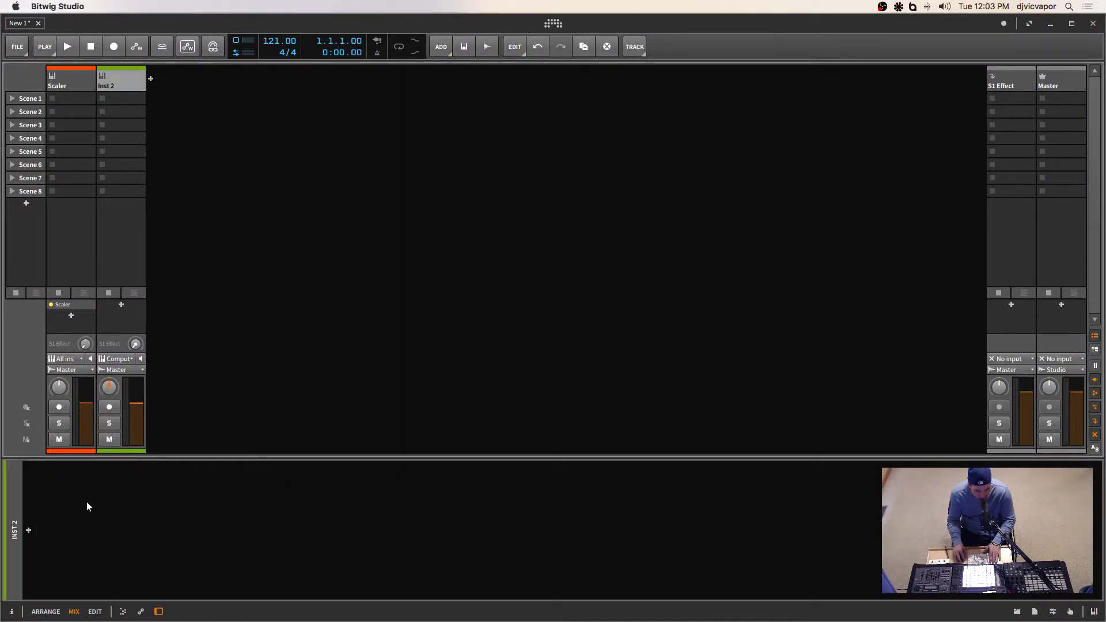
Search the devices available for the Inst 2 track for "captain", and leave the browser without inserting a device
click(29, 531)
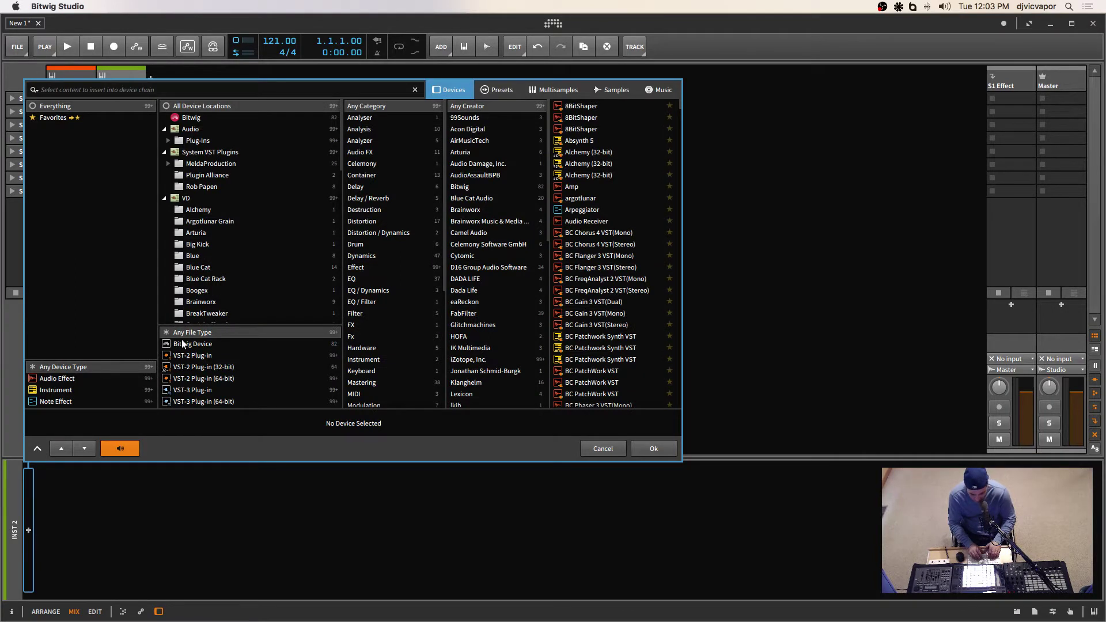
text(captain)
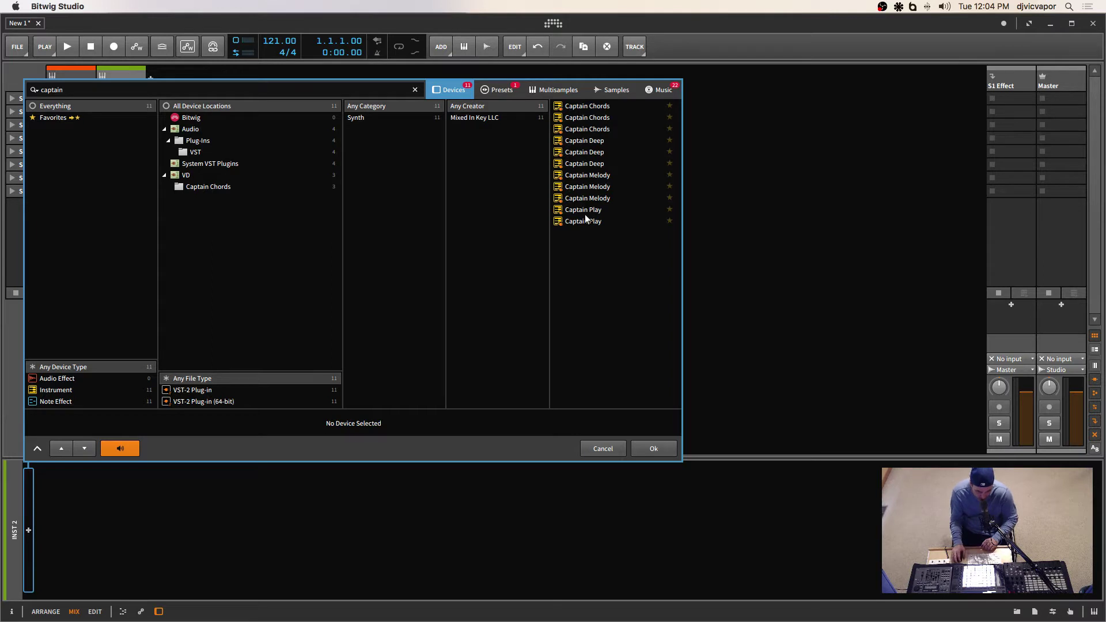
click(616, 448)
Switch to Safari and examine the Captain Chords, Captain Melody and Captain Deep sections of the Captain Plugins page
key(ctrl+Up)
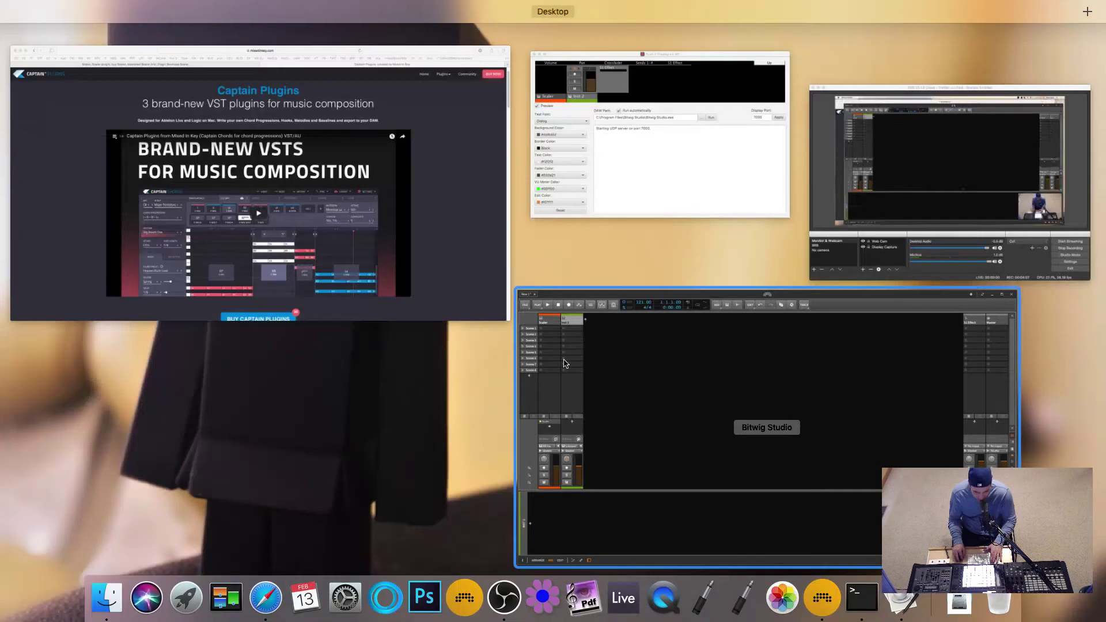
click(328, 277)
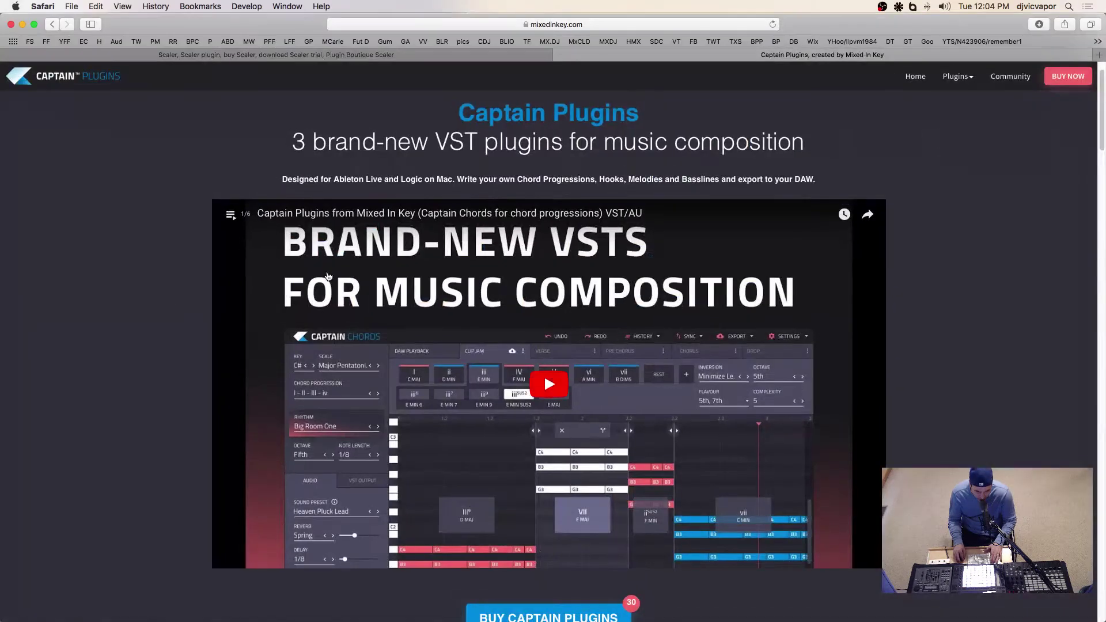
scroll(175, 225, down, 3)
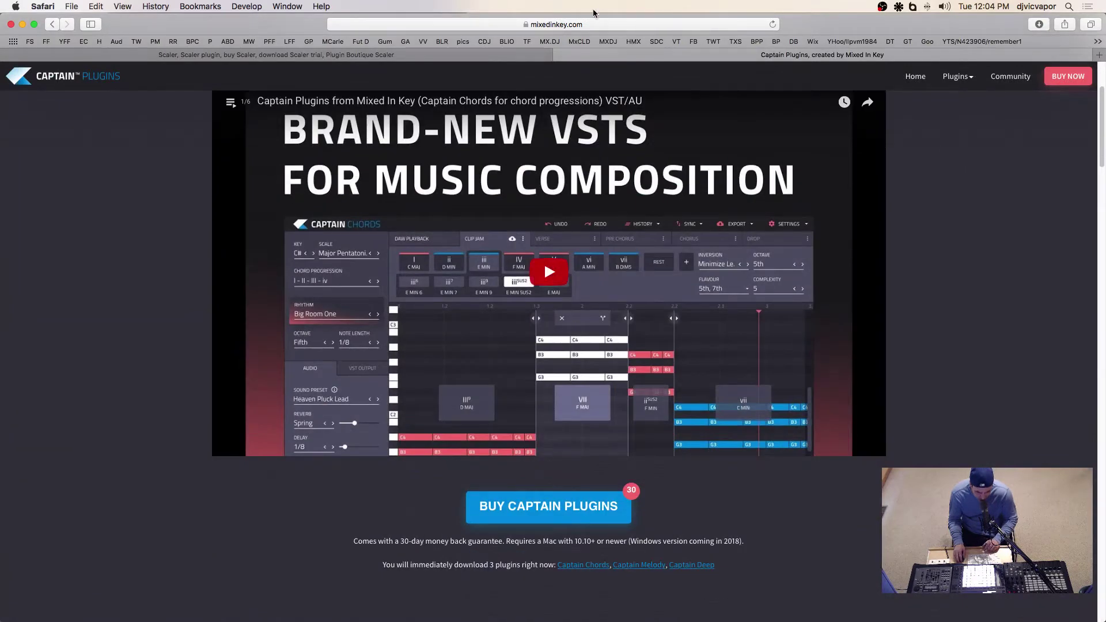
scroll(230, 201, down, 3)
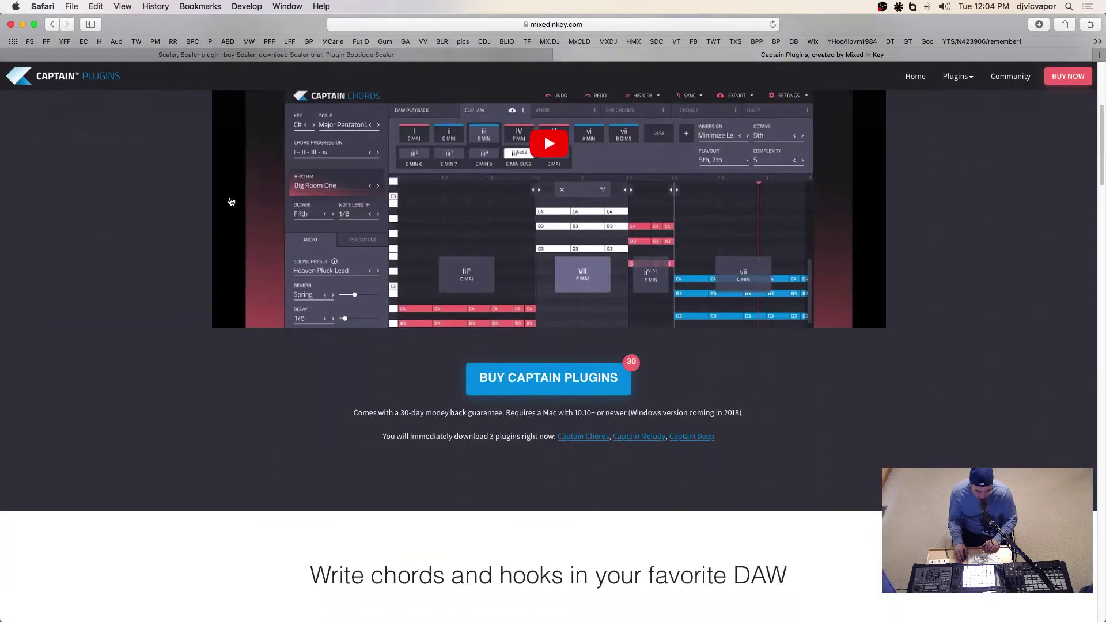
scroll(230, 201, down, 8)
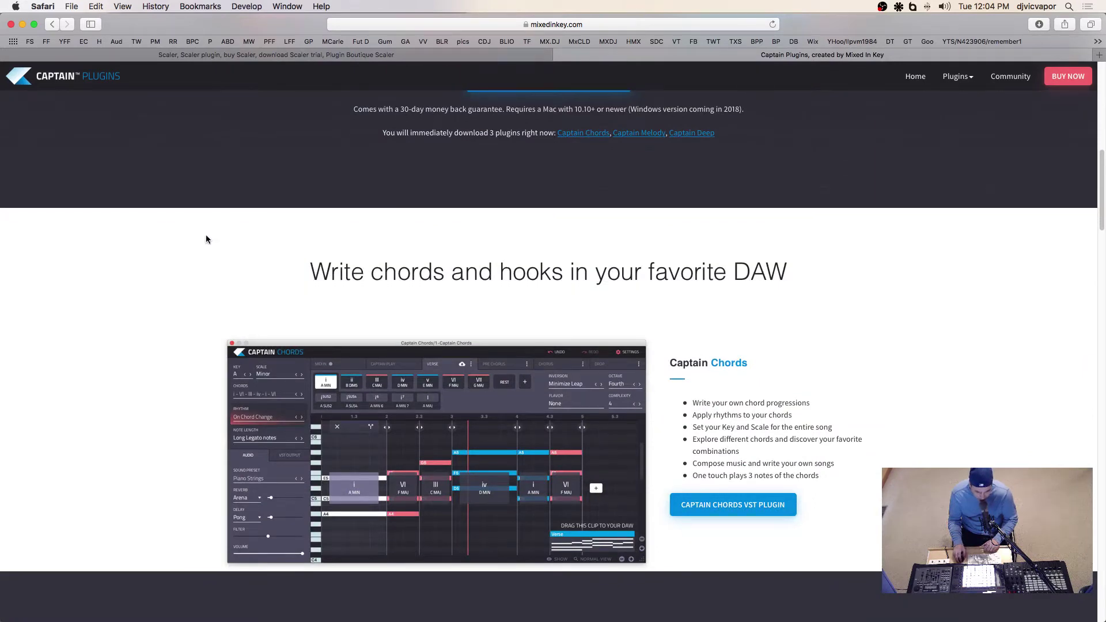
scroll(206, 234, down, 4)
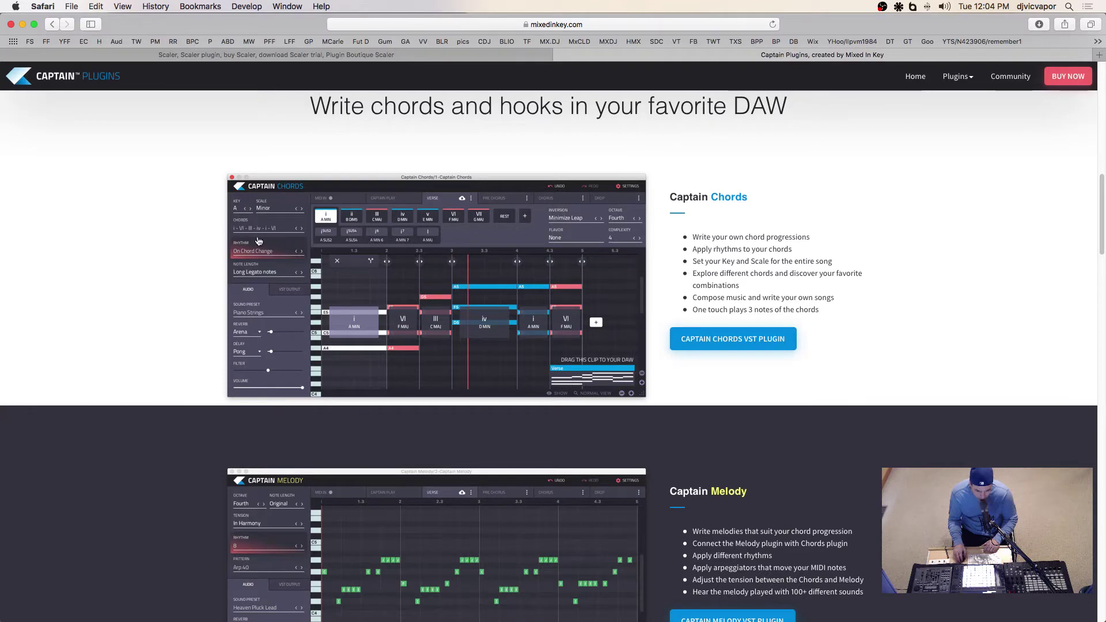
scroll(225, 240, down, 9)
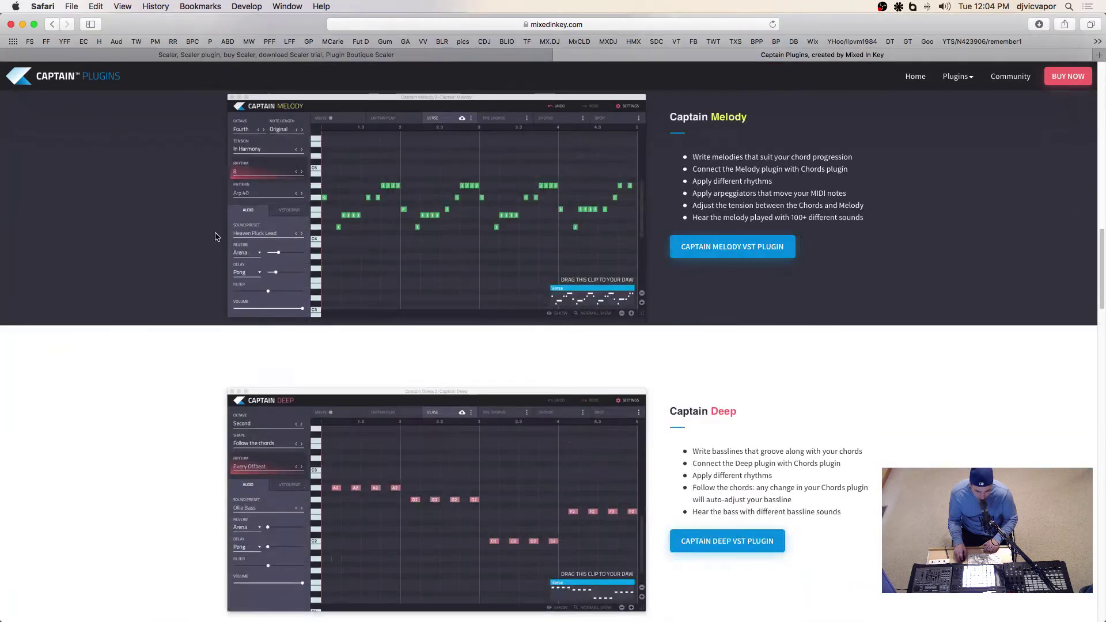
scroll(216, 236, down, 6)
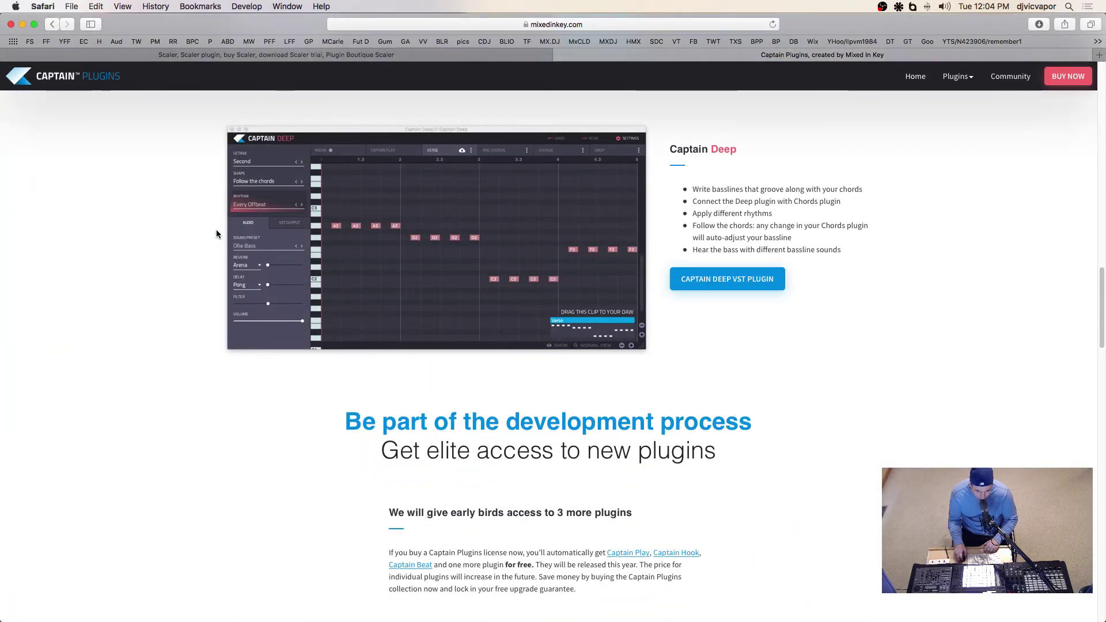
scroll(217, 233, up, 10)
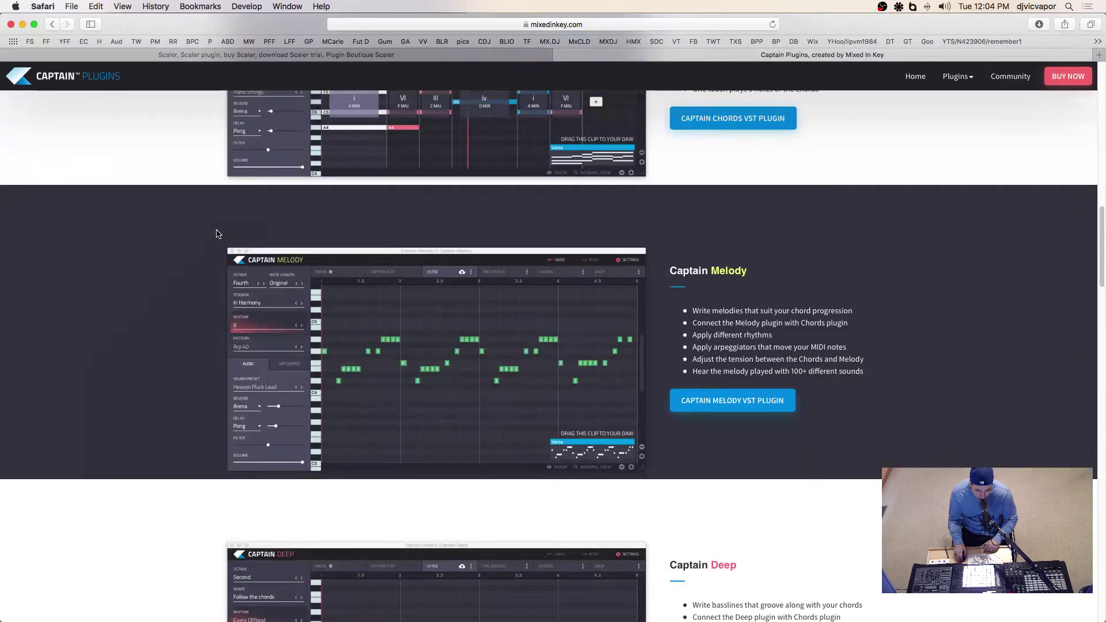
scroll(222, 230, up, 1)
scroll(645, 119, up, 2)
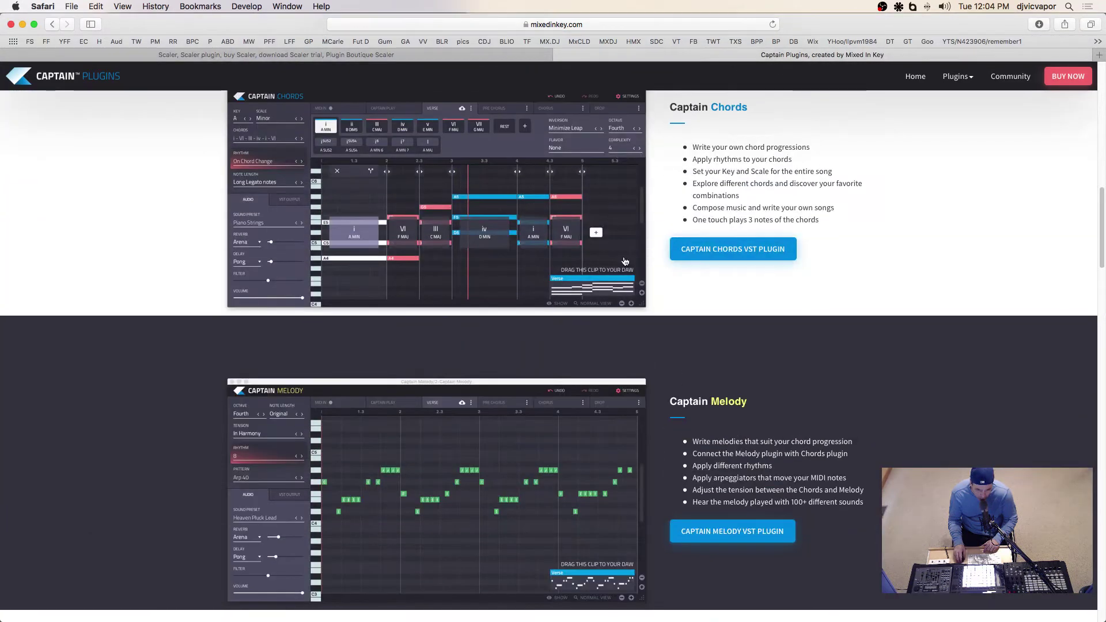
Examine the Captain Deep features and the early-bird offer for additional plugins on the Captain Plugins page
scroll(507, 365, down, 9)
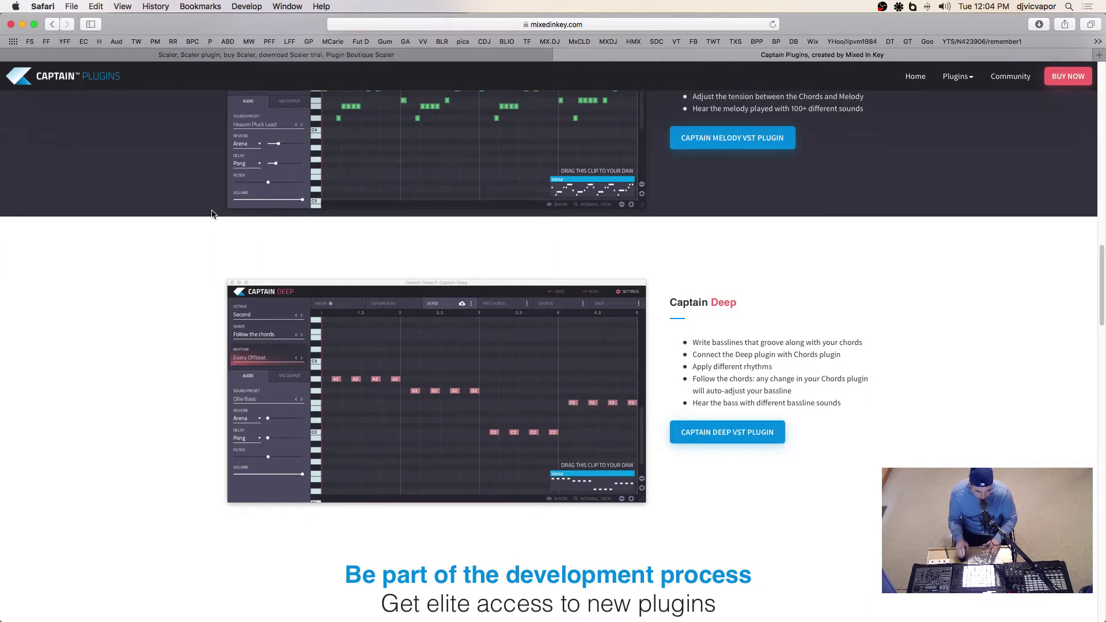
scroll(213, 214, down, 2)
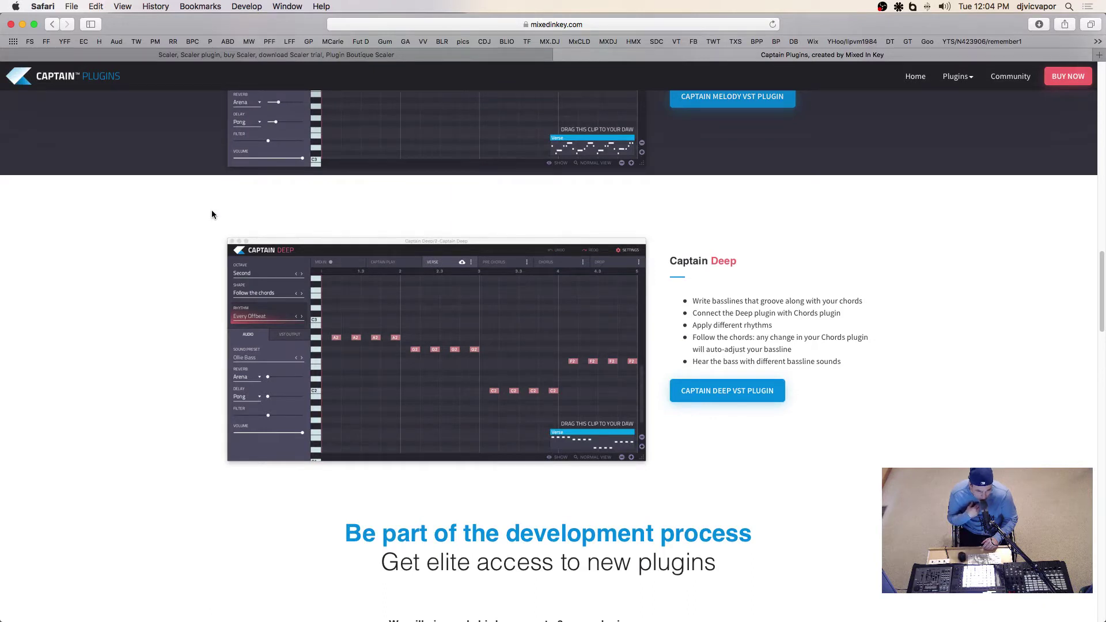
scroll(203, 235, down, 1)
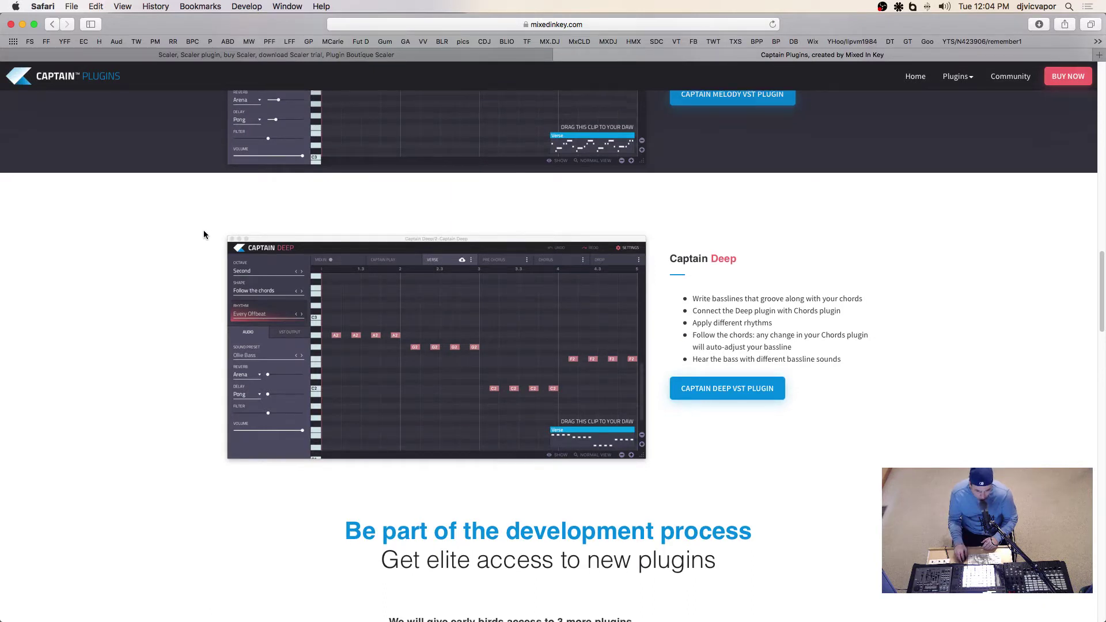
scroll(203, 235, down, 2)
scroll(203, 233, down, 3)
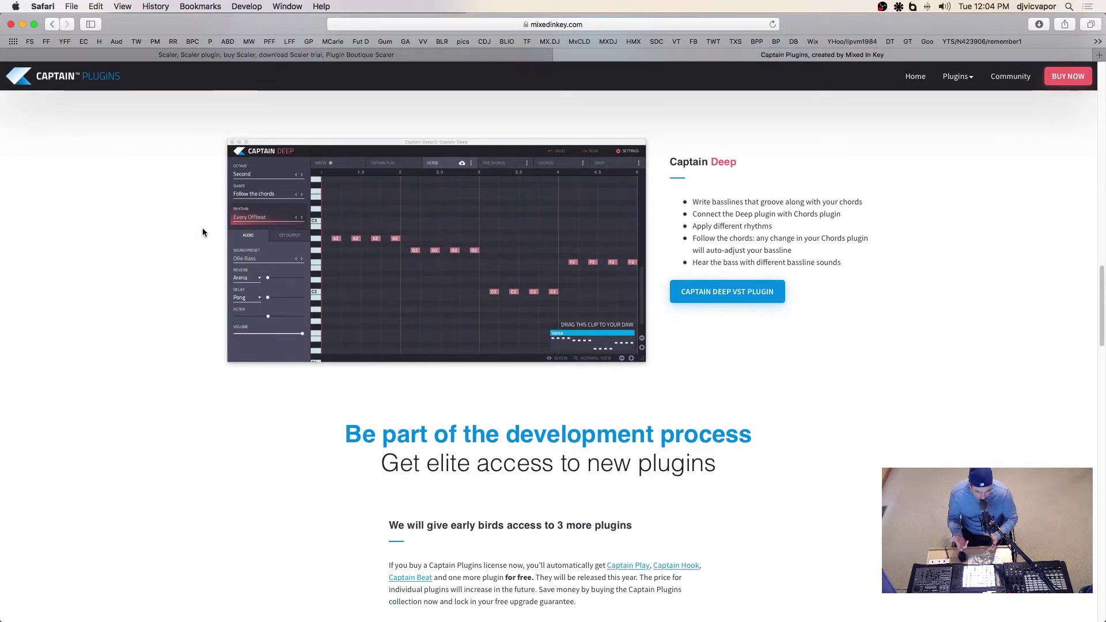
scroll(202, 232, down, 2)
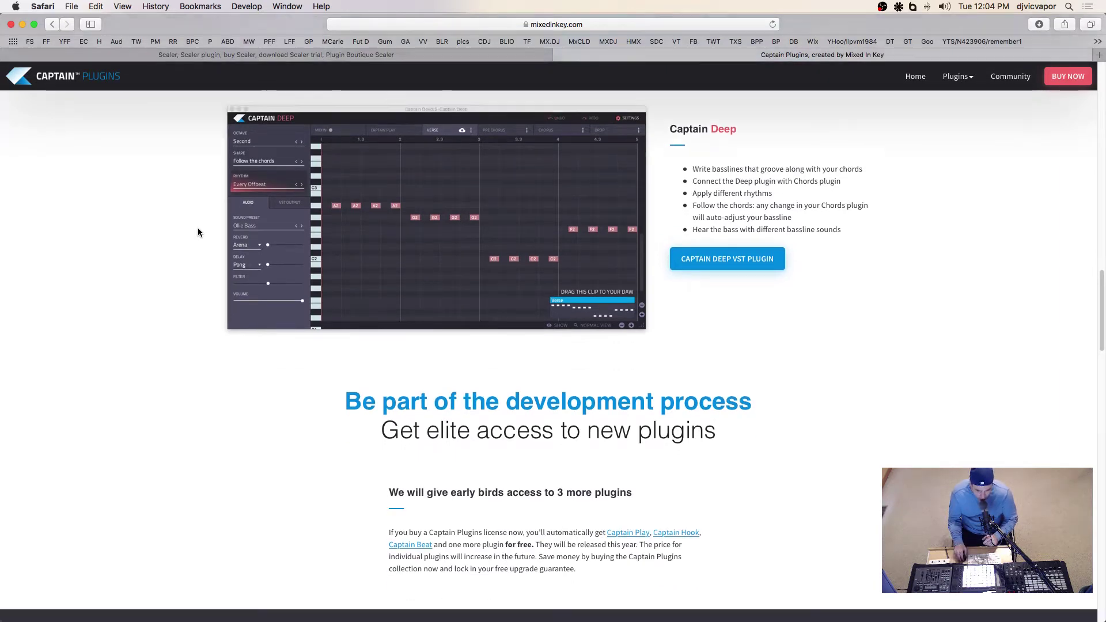
scroll(197, 230, down, 2)
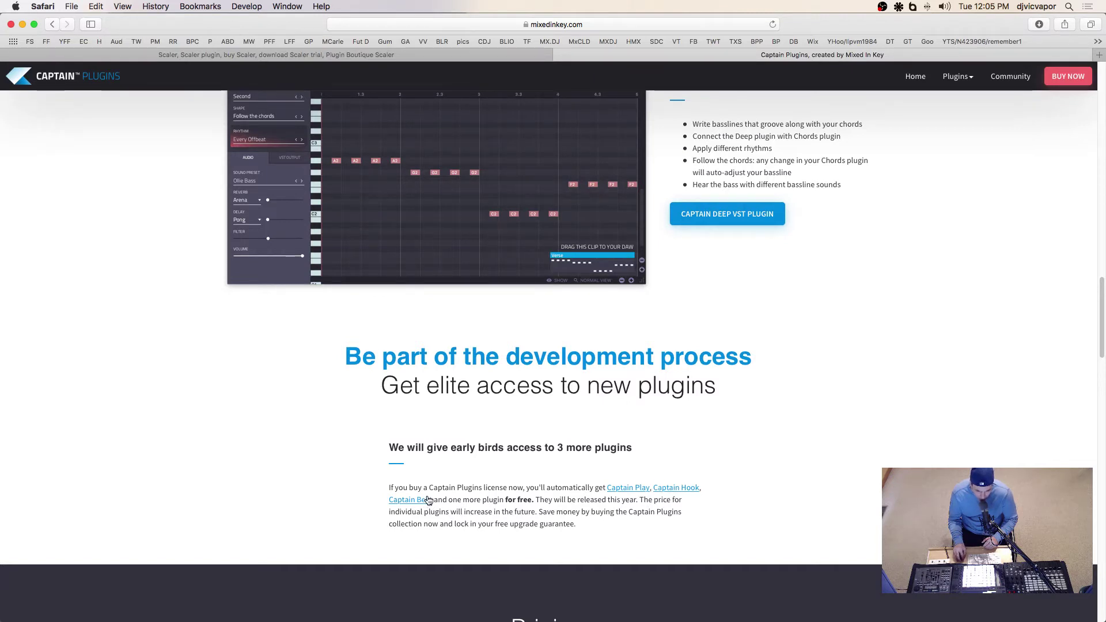
Examine the prices and feature lists of Captain Plugins and the Odesi Software + Captain Plugins bundle in the Pricing section
scroll(270, 409, up, 1)
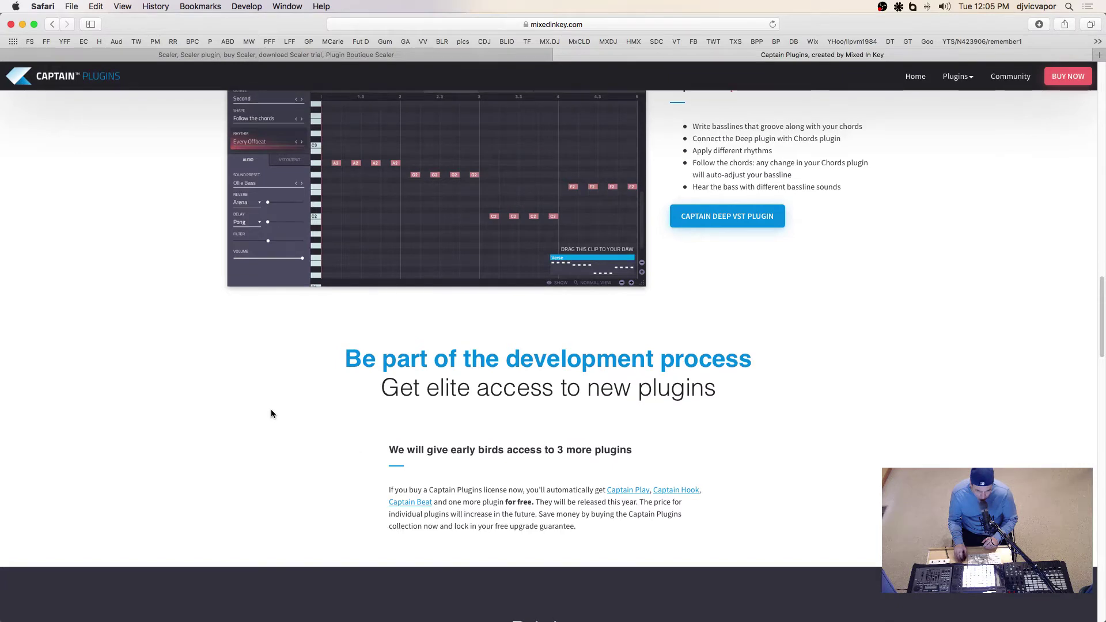
scroll(270, 409, up, 12)
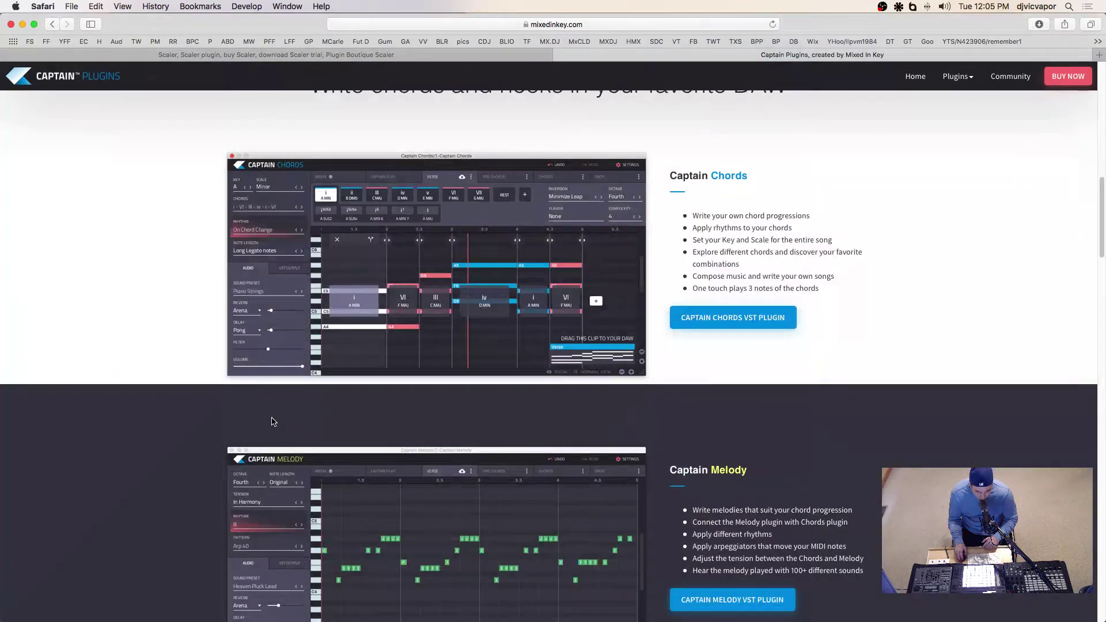
scroll(273, 421, down, 12)
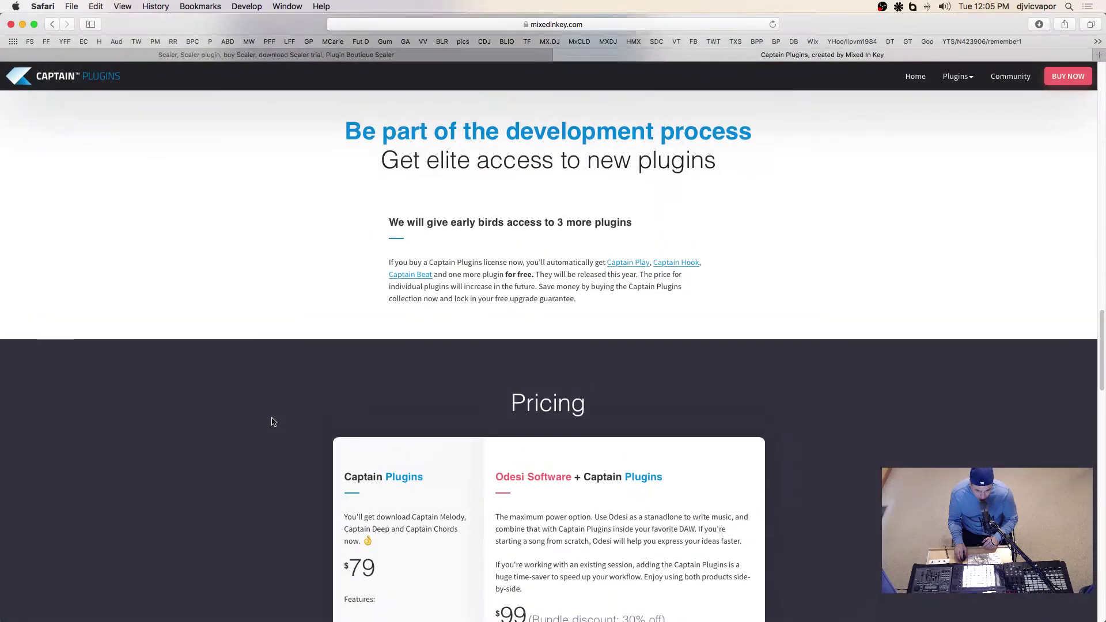
scroll(273, 422, down, 6)
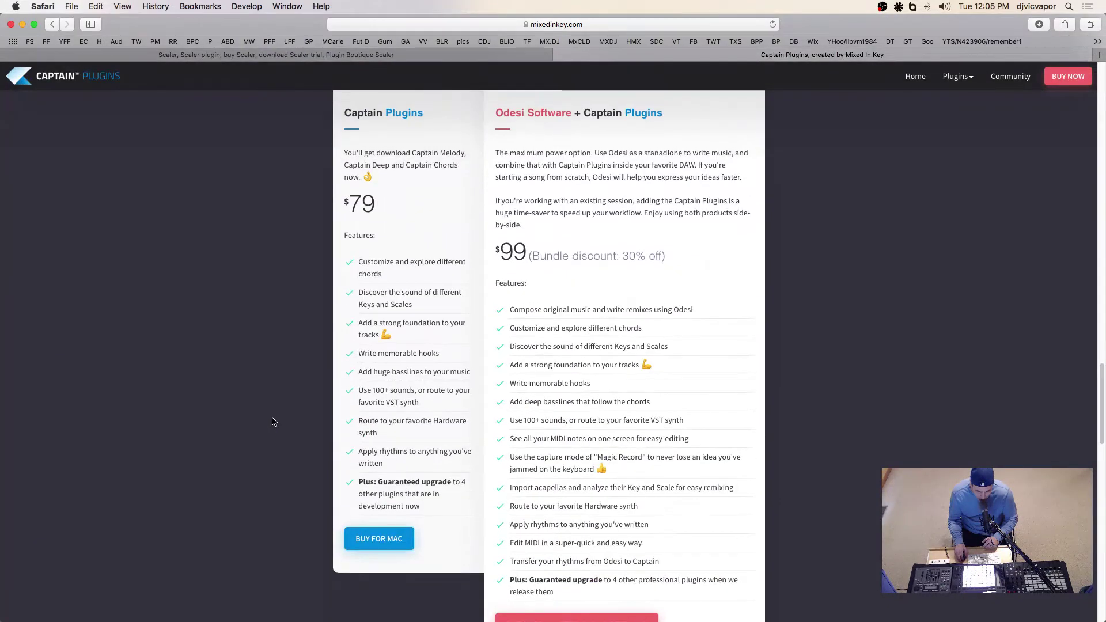
scroll(273, 421, up, 1)
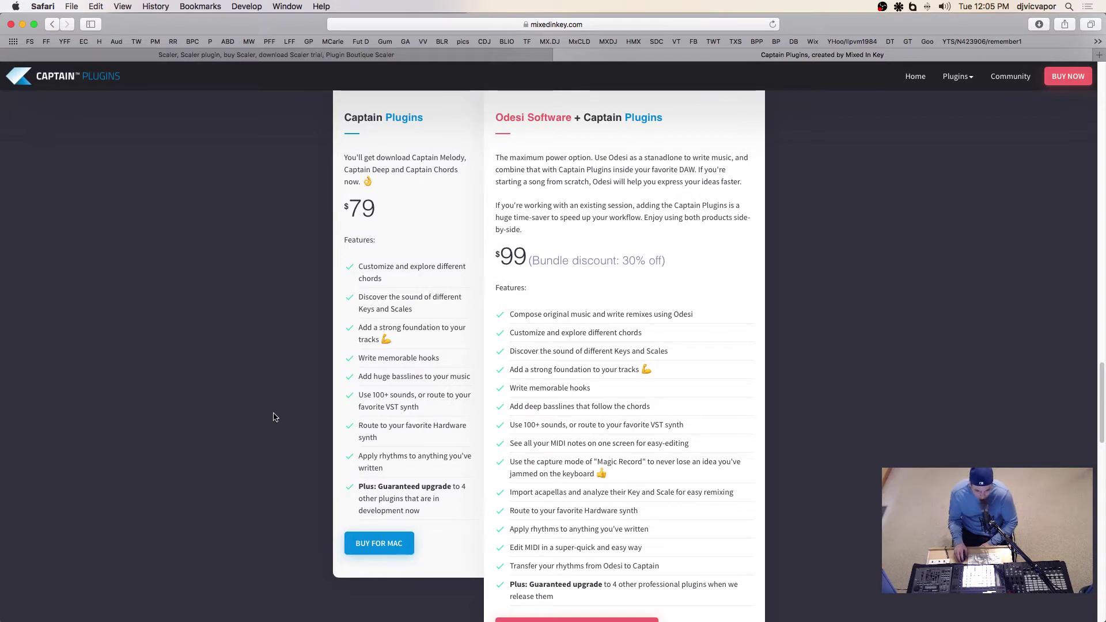
scroll(275, 410, up, 1)
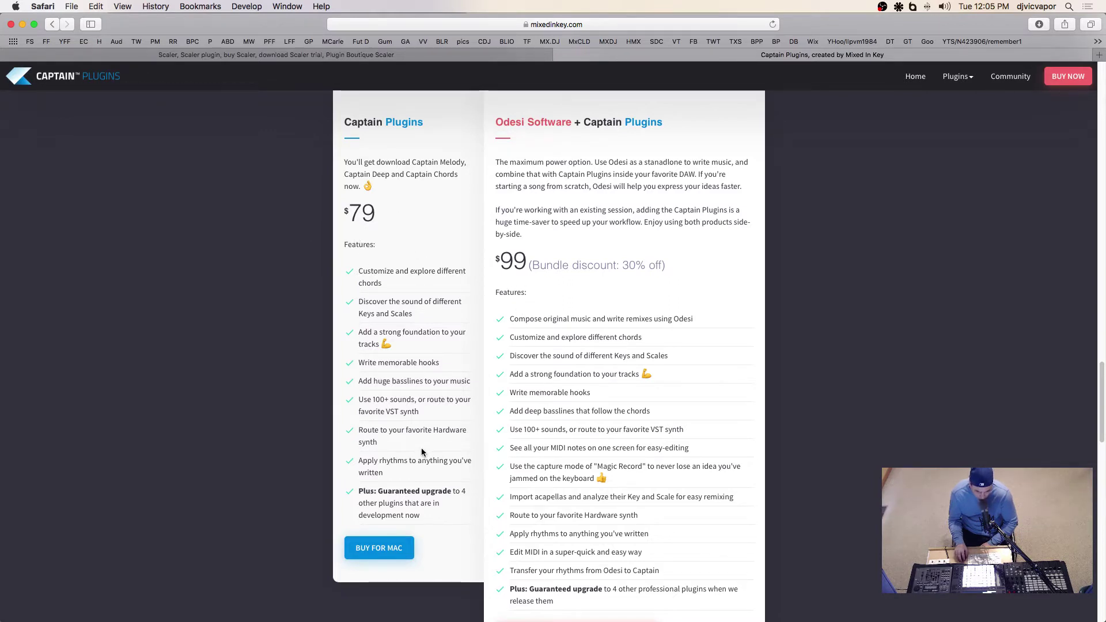
scroll(334, 384, down, 1)
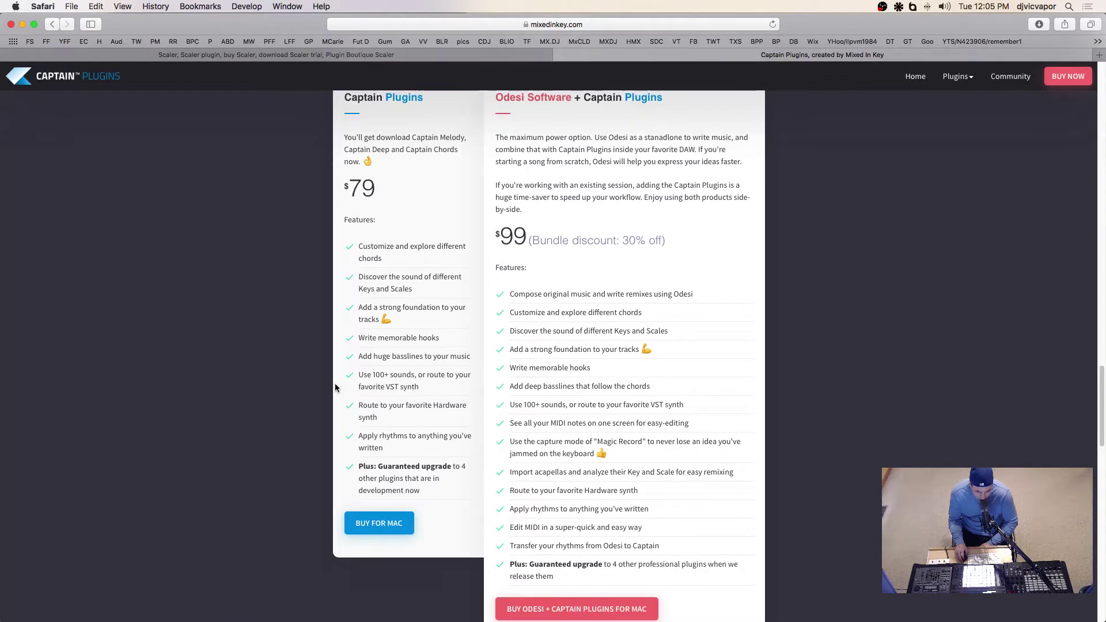
scroll(335, 385, up, 1)
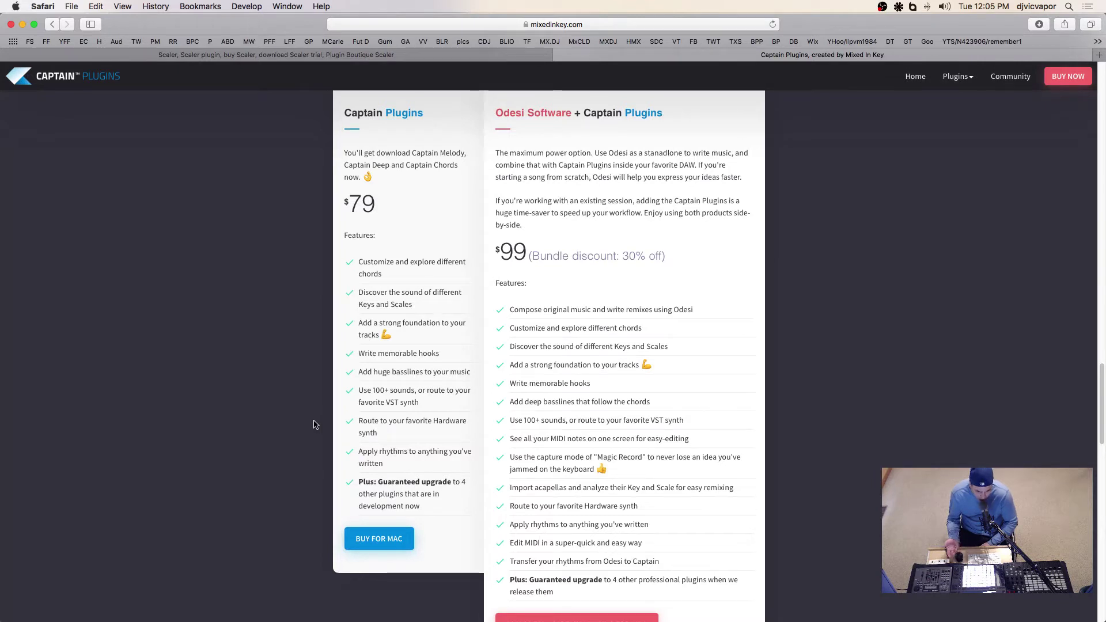
scroll(315, 424, up, 1)
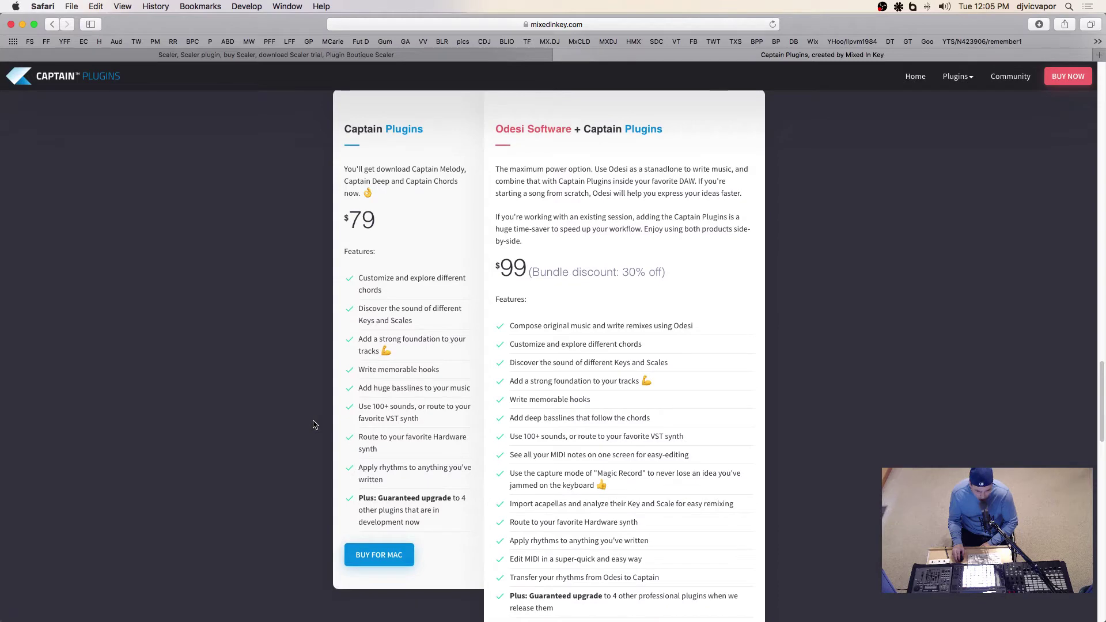
Look over the purchase options and the start of the FAQ, and return to the beginning of the Captain Plugins page
scroll(314, 424, down, 6)
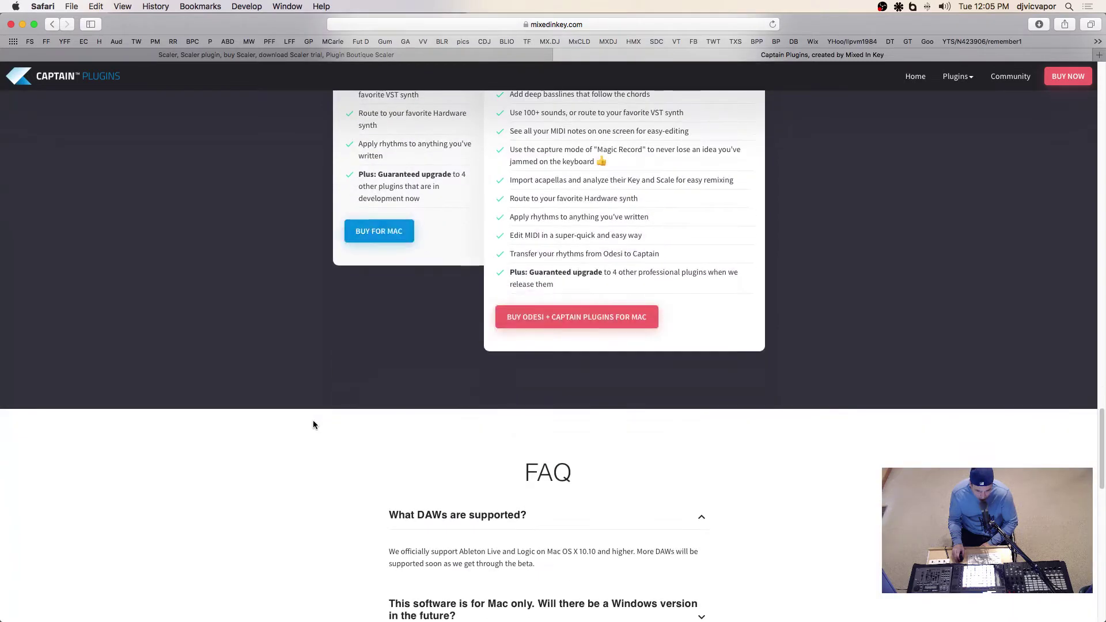
scroll(313, 424, up, 7)
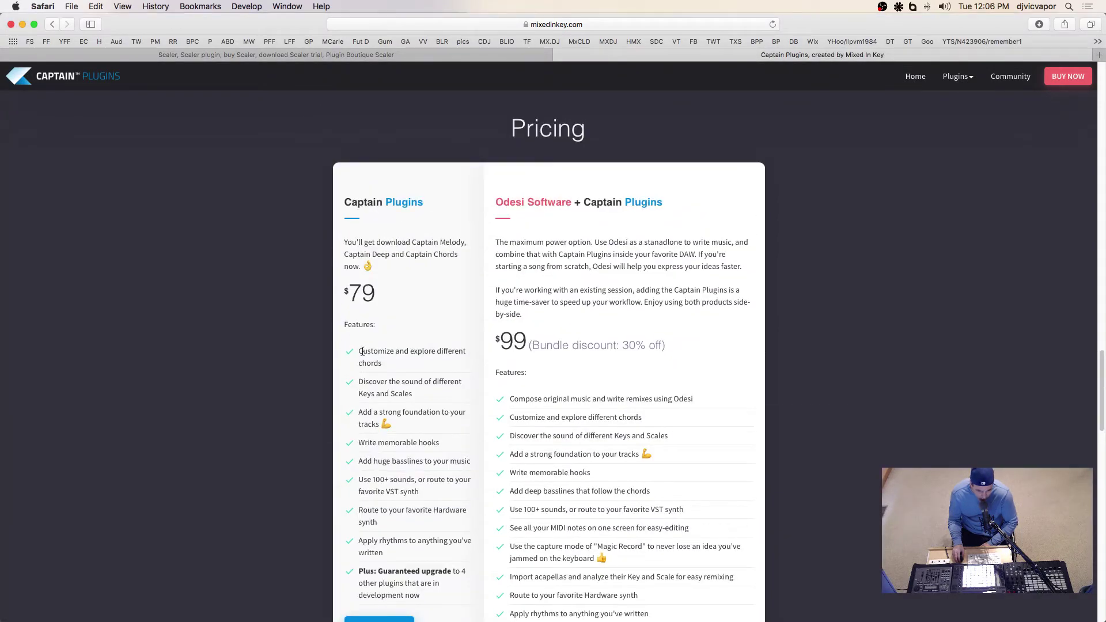
scroll(374, 346, down, 8)
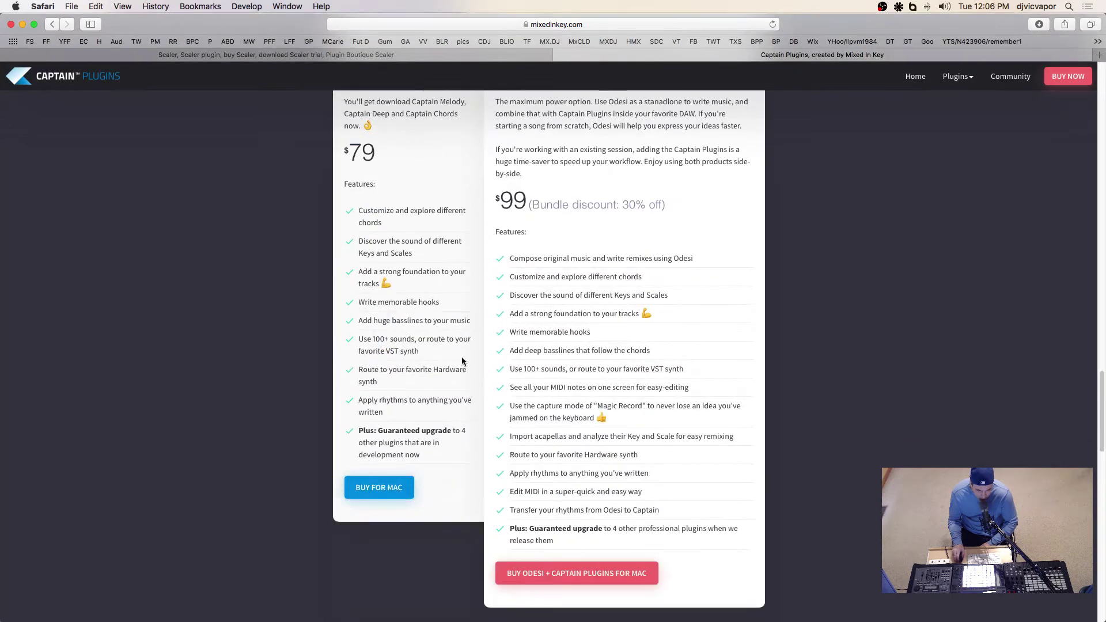
scroll(389, 347, down, 6)
scroll(389, 347, up, 20)
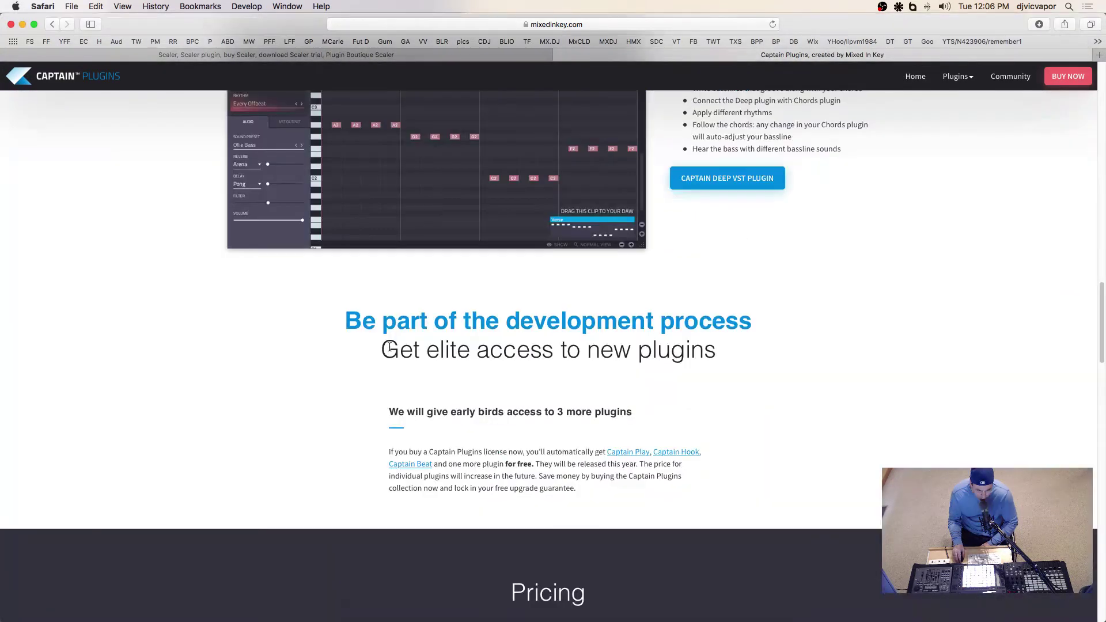
scroll(390, 351, up, 5)
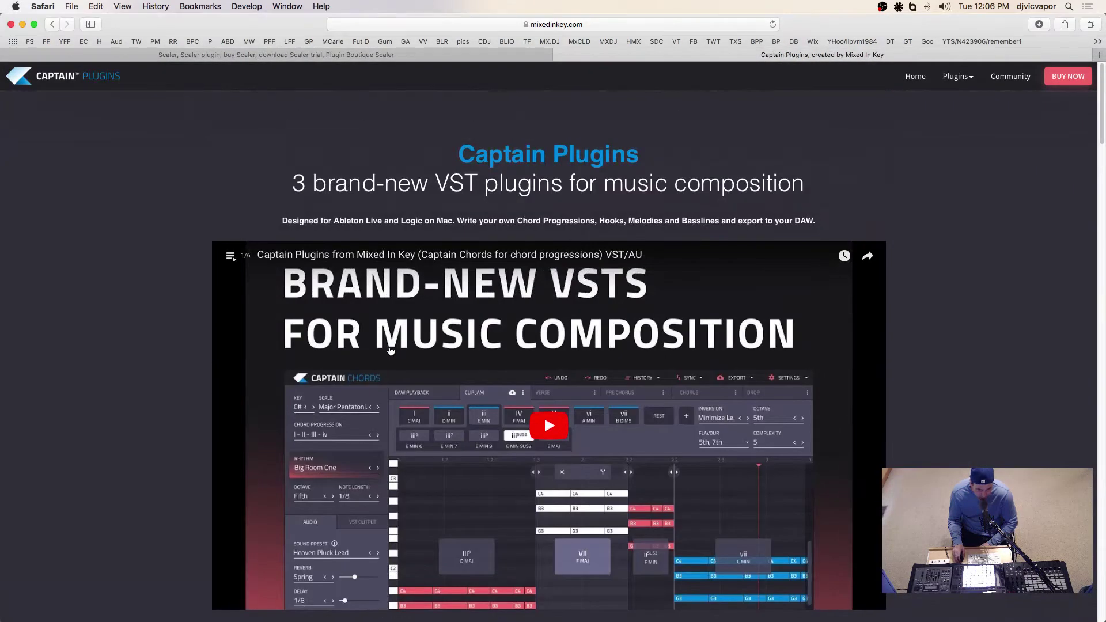
Check the Scaler price on the Plugin Boutique page, and return to the introduction of the Captain Plugins page
click(539, 55)
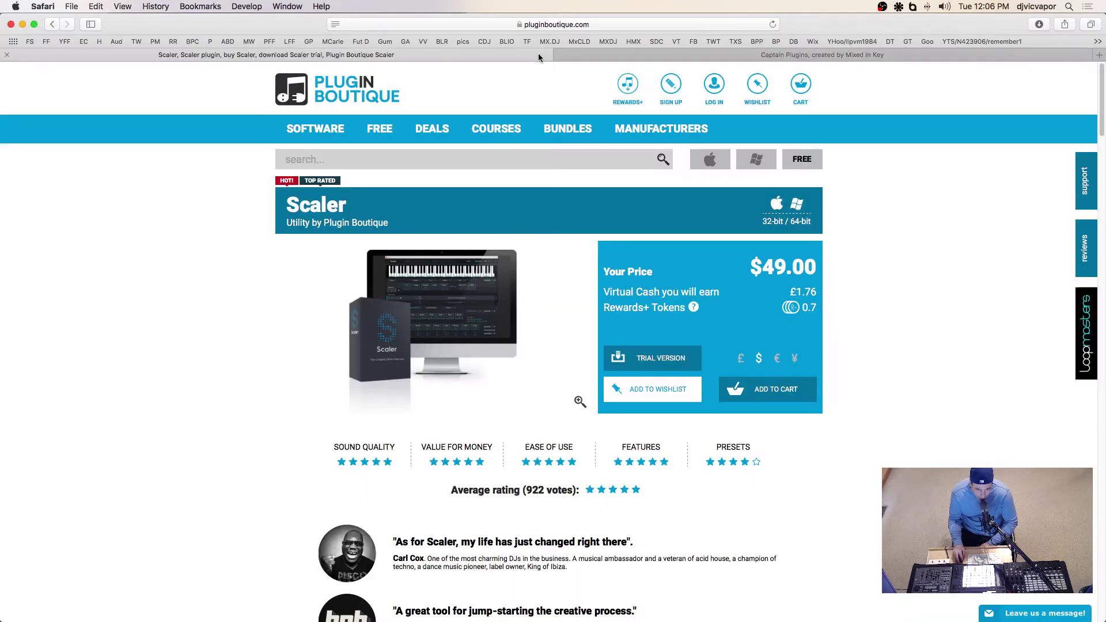
click(613, 53)
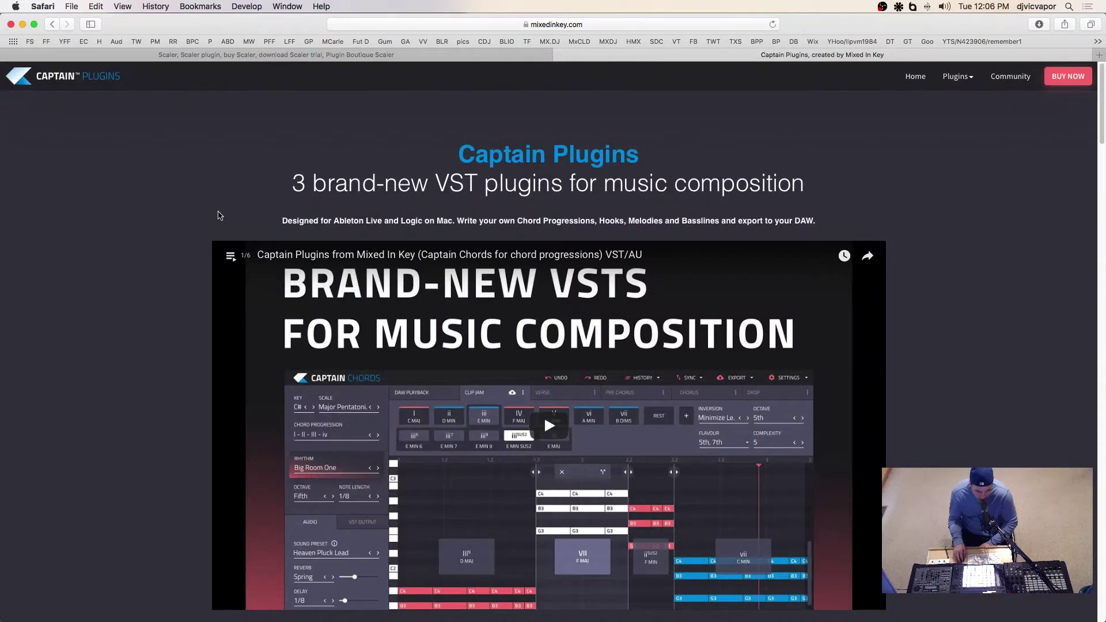
scroll(210, 211, down, 10)
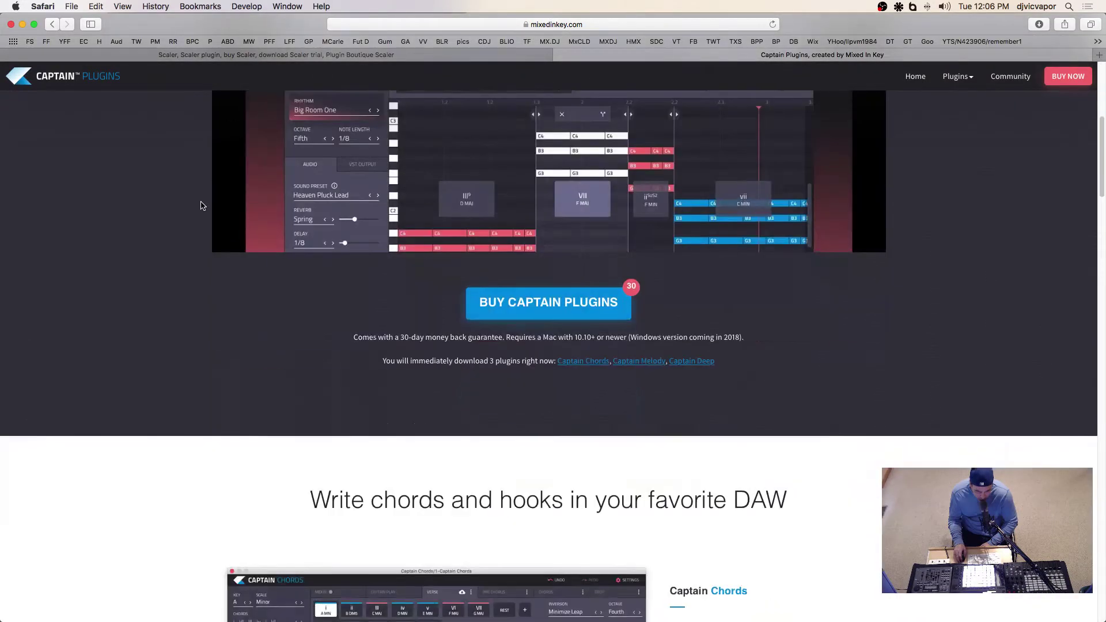
scroll(198, 207, down, 6)
scroll(190, 224, up, 12)
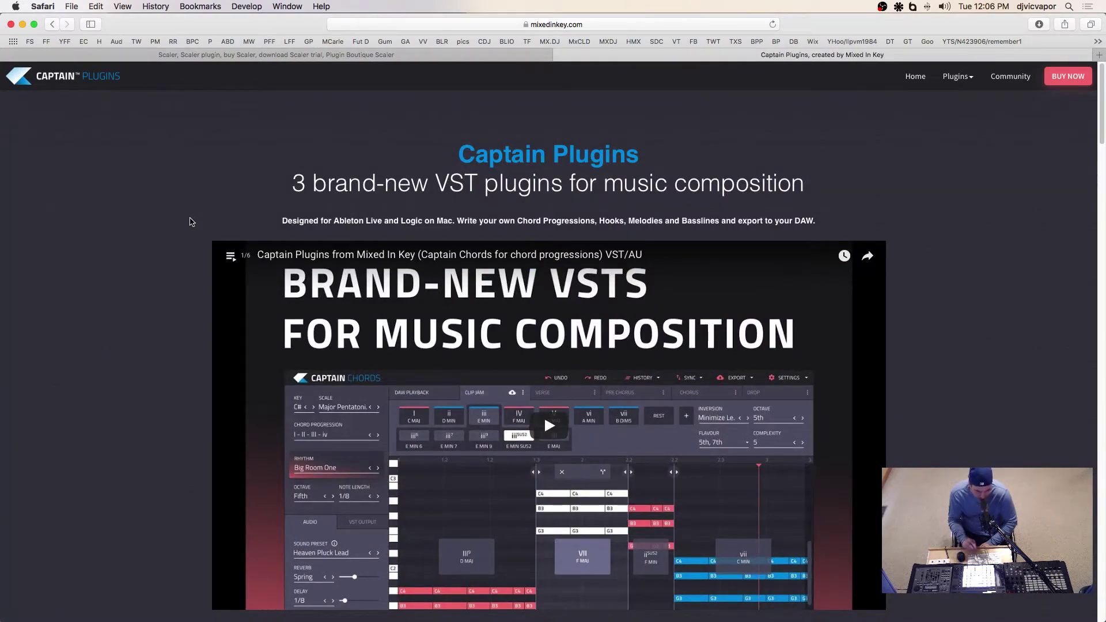
Examine the Captain Chords and Captain Melody screenshots and feature lists on the Captain Plugins page
scroll(178, 242, down, 10)
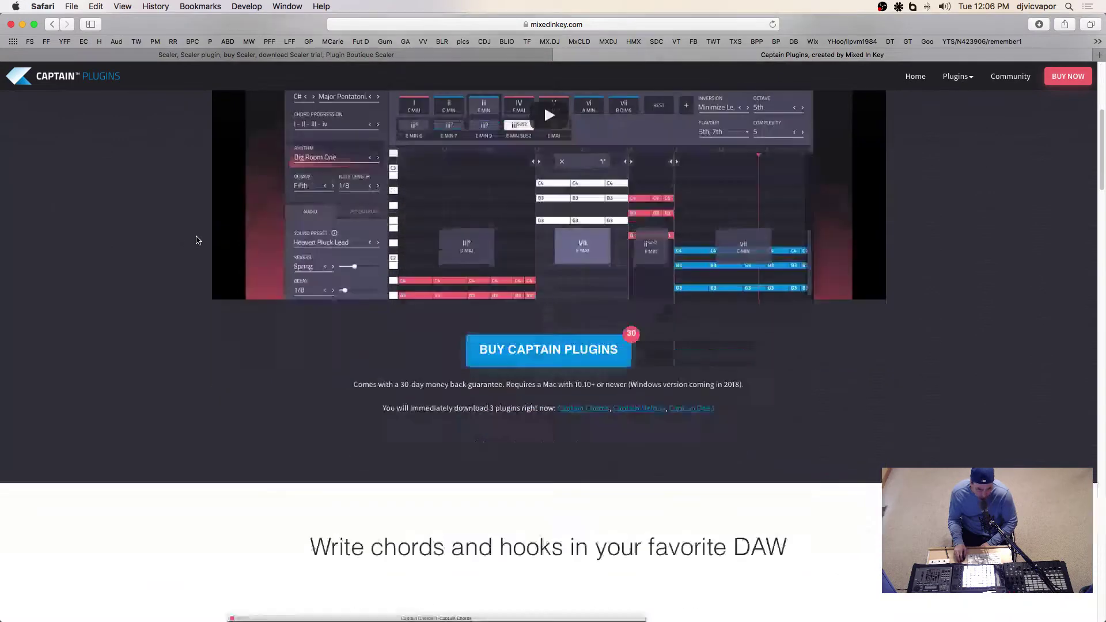
scroll(213, 328, down, 6)
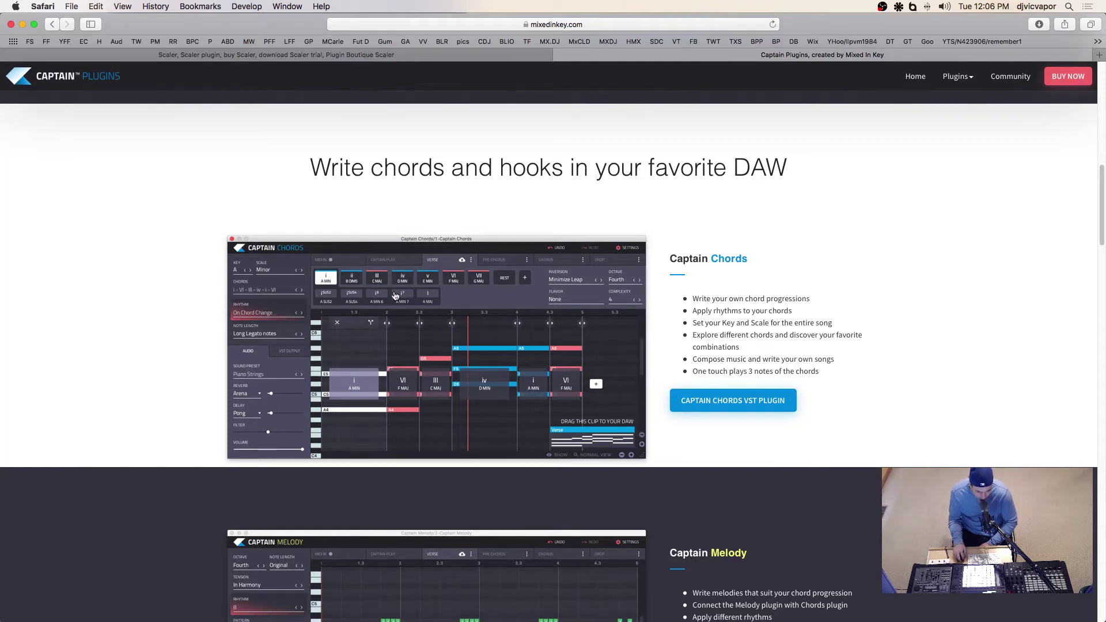
scroll(208, 208, down, 8)
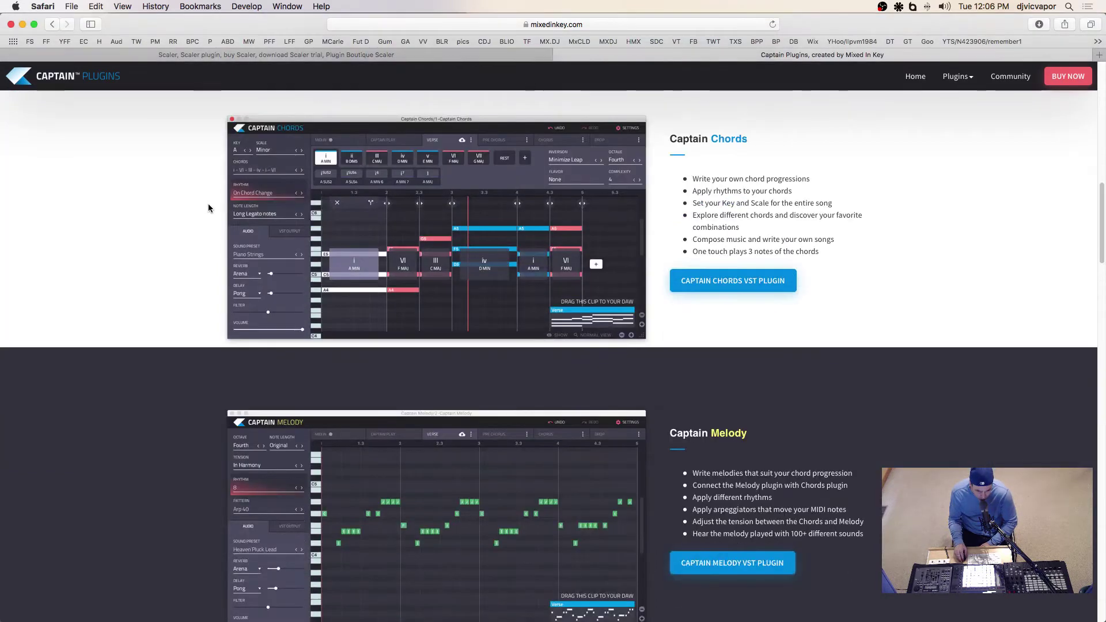
scroll(209, 207, up, 10)
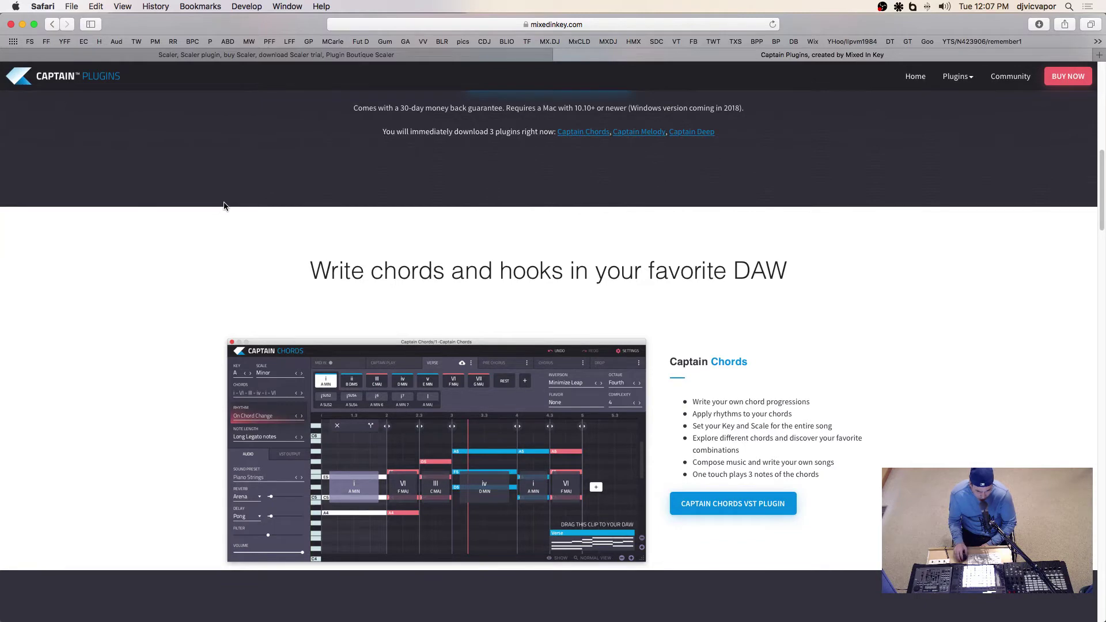
scroll(224, 206, down, 5)
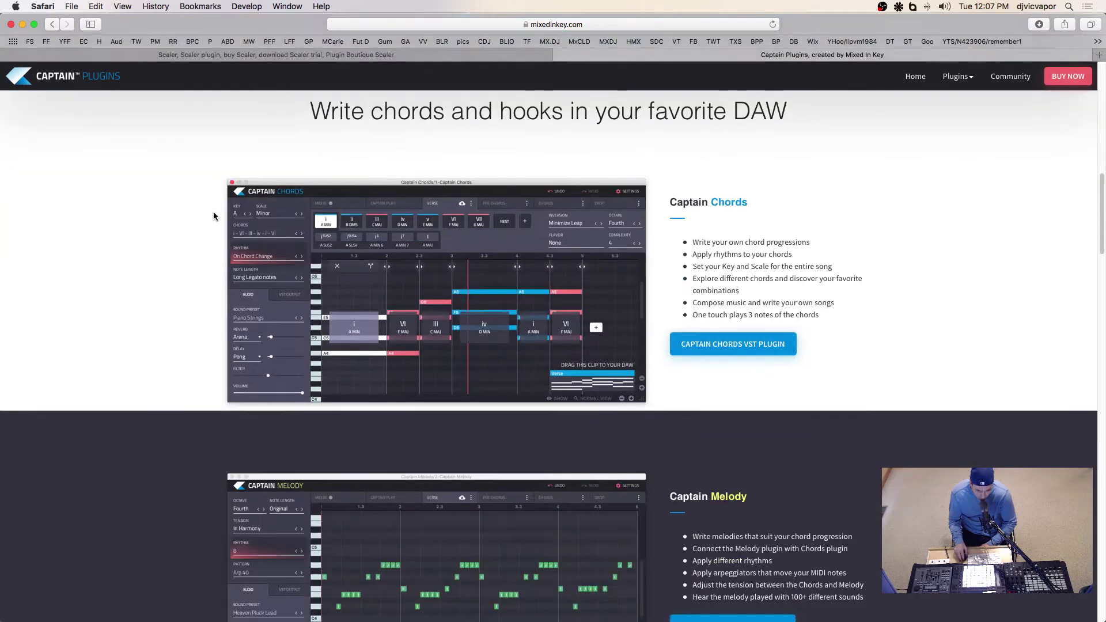
scroll(212, 217, up, 8)
scroll(205, 254, down, 4)
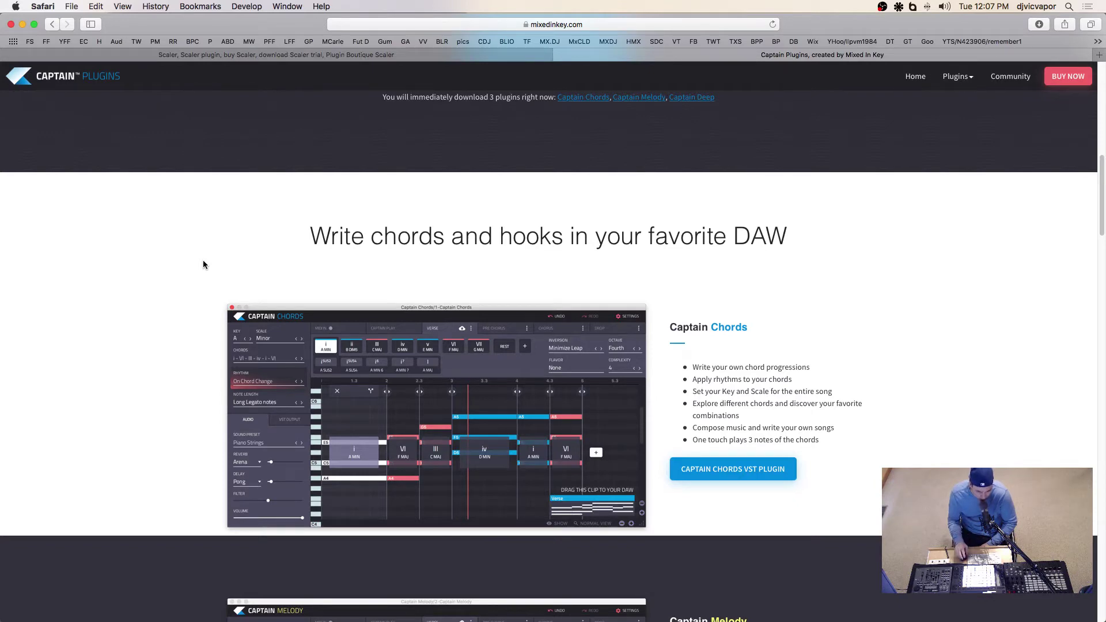
Read the Captain Plugins FAQ answer on whether Internet access is required, and collapse it again
scroll(203, 265, down, 15)
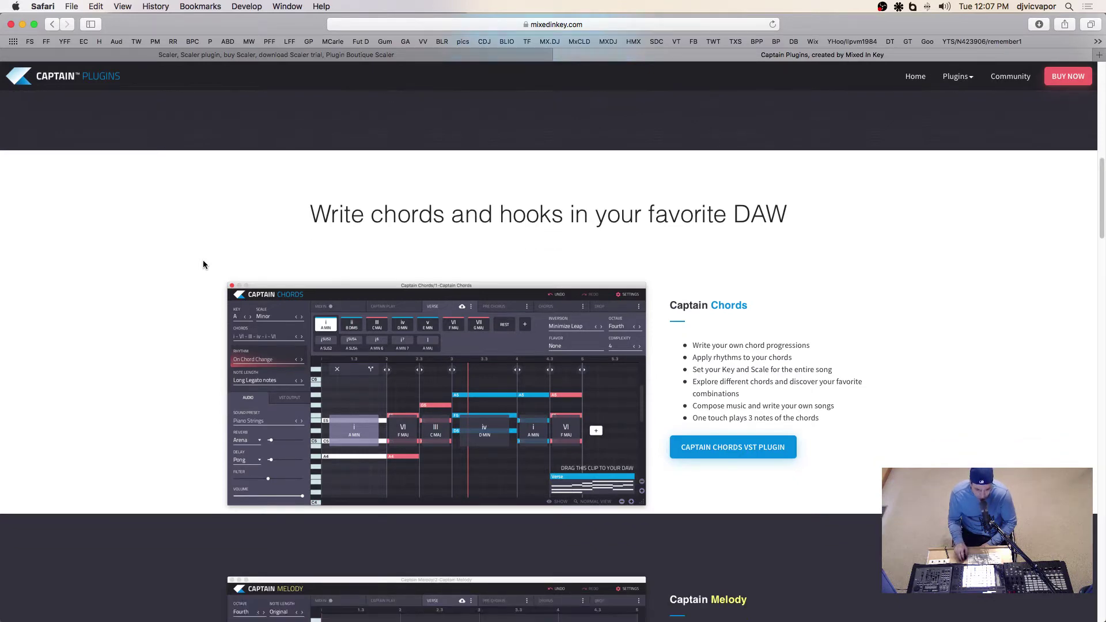
scroll(206, 259, down, 15)
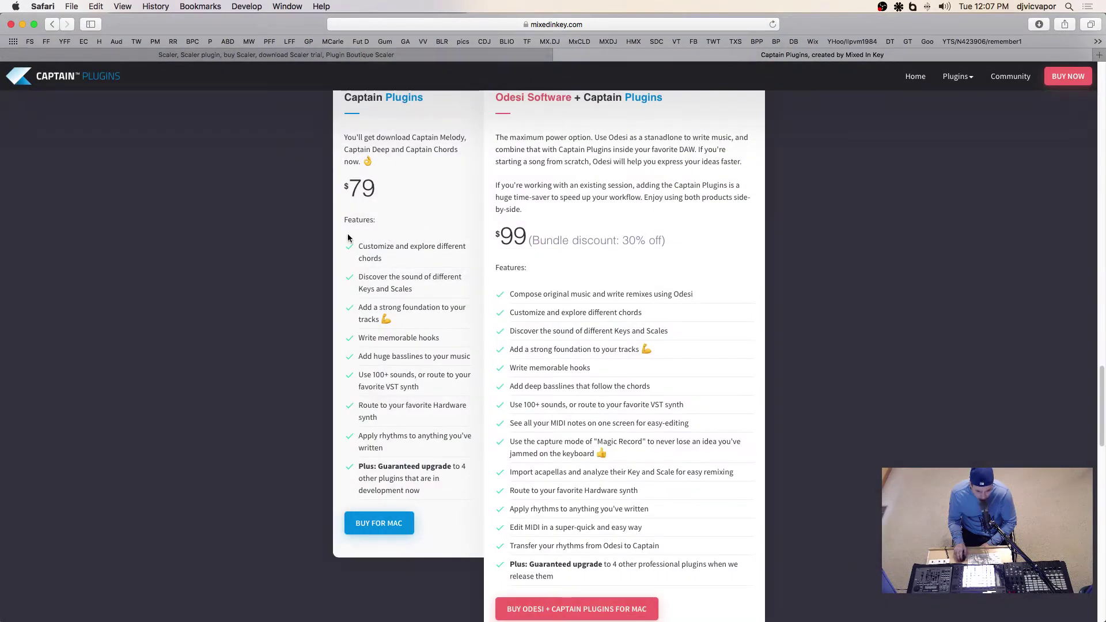
scroll(300, 244, up, 10)
scroll(279, 254, down, 15)
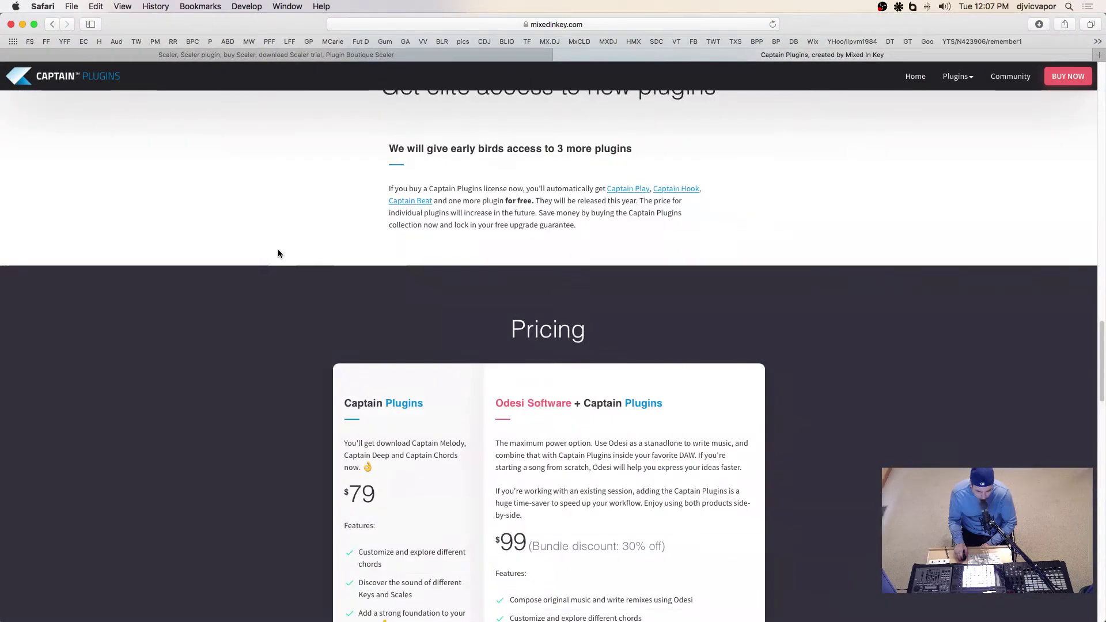
scroll(282, 251, down, 5)
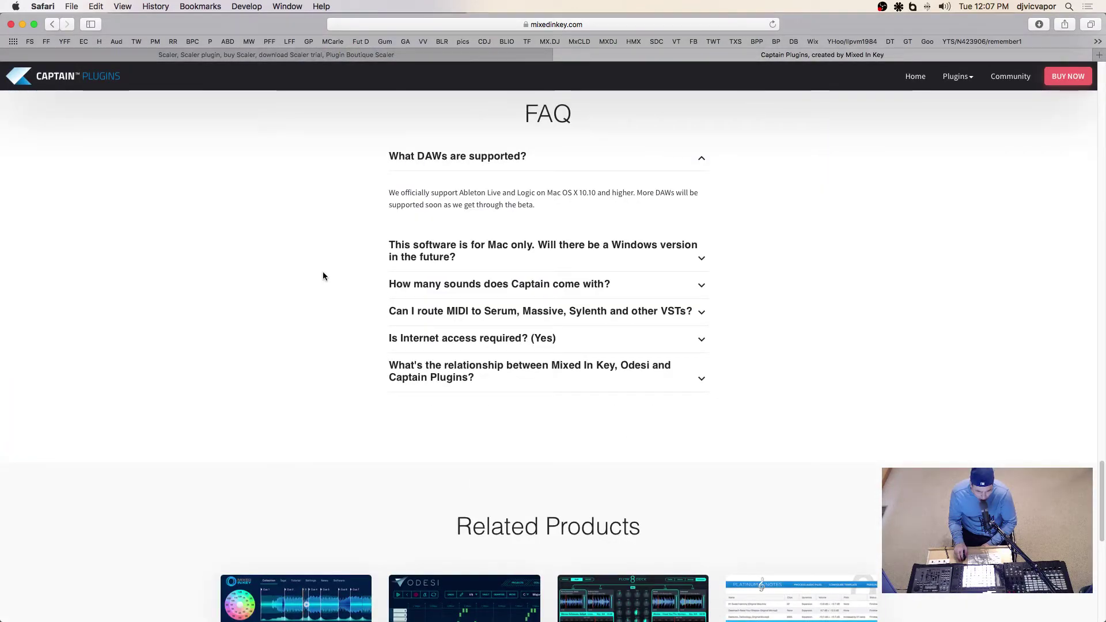
scroll(323, 276, up, 1)
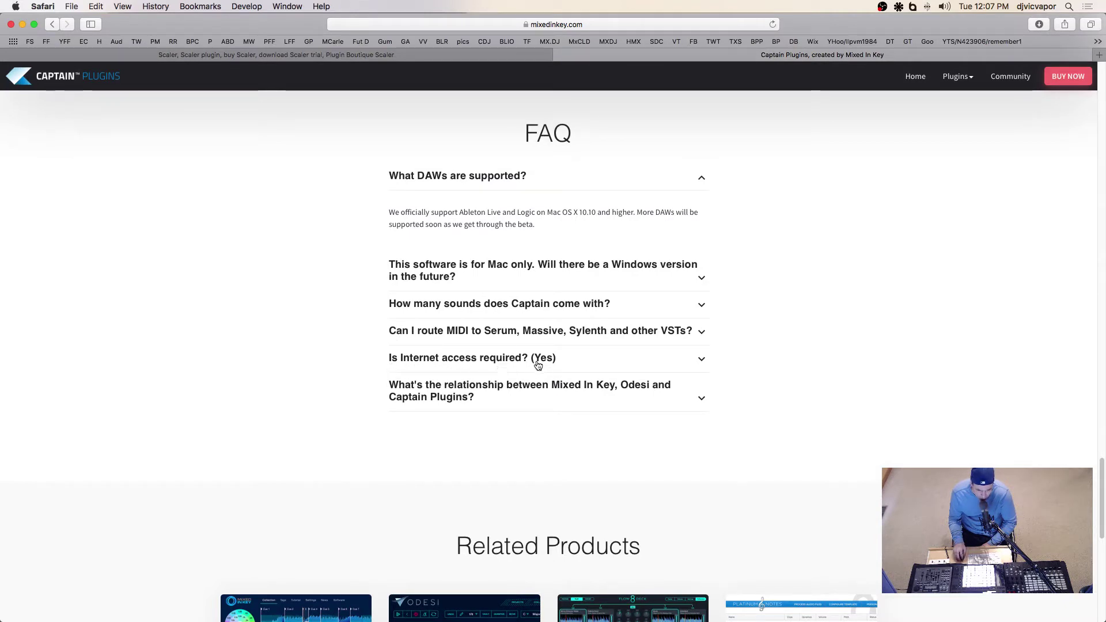
click(465, 360)
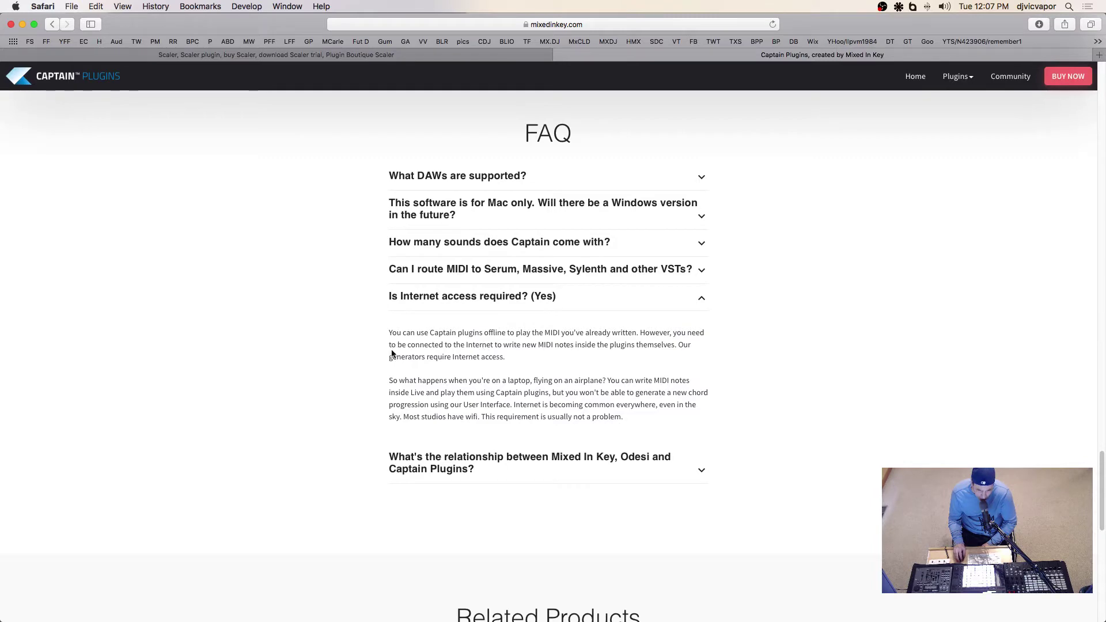
click(457, 296)
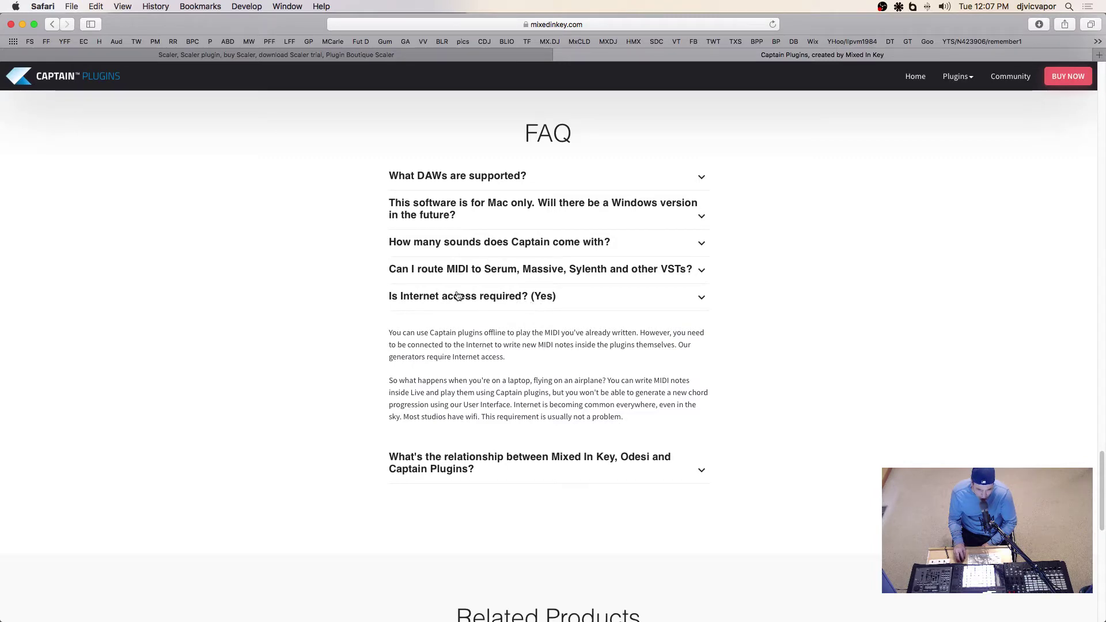
Compare the Scaler page with the Captain Plugins page once more, and minimize Safari to return to Bitwig Studio
key(ctrl+shift+Tab)
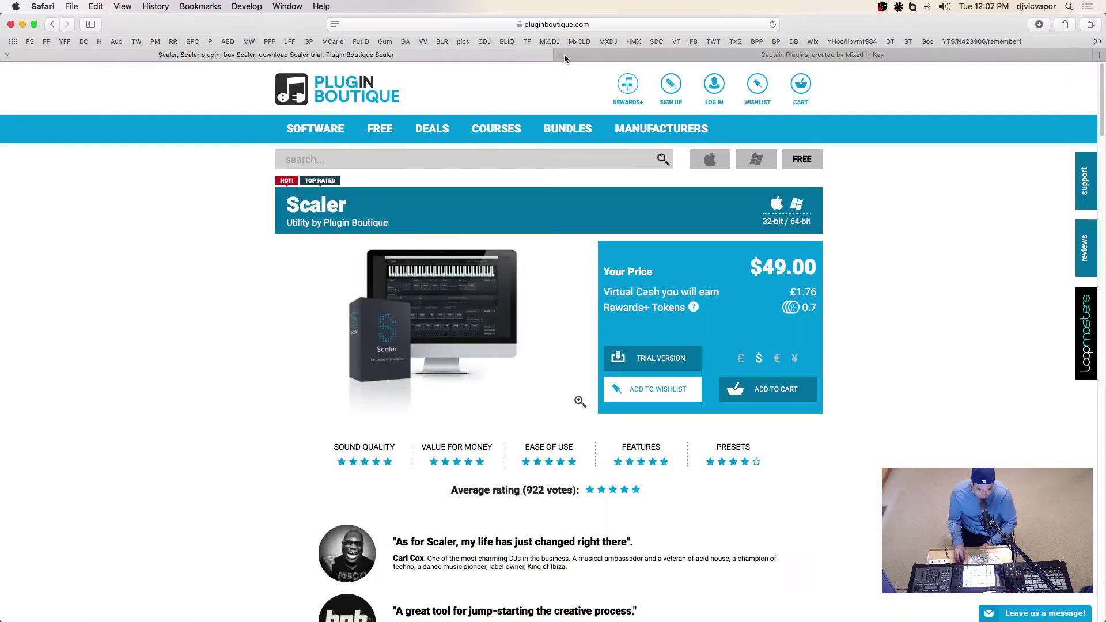
click(592, 55)
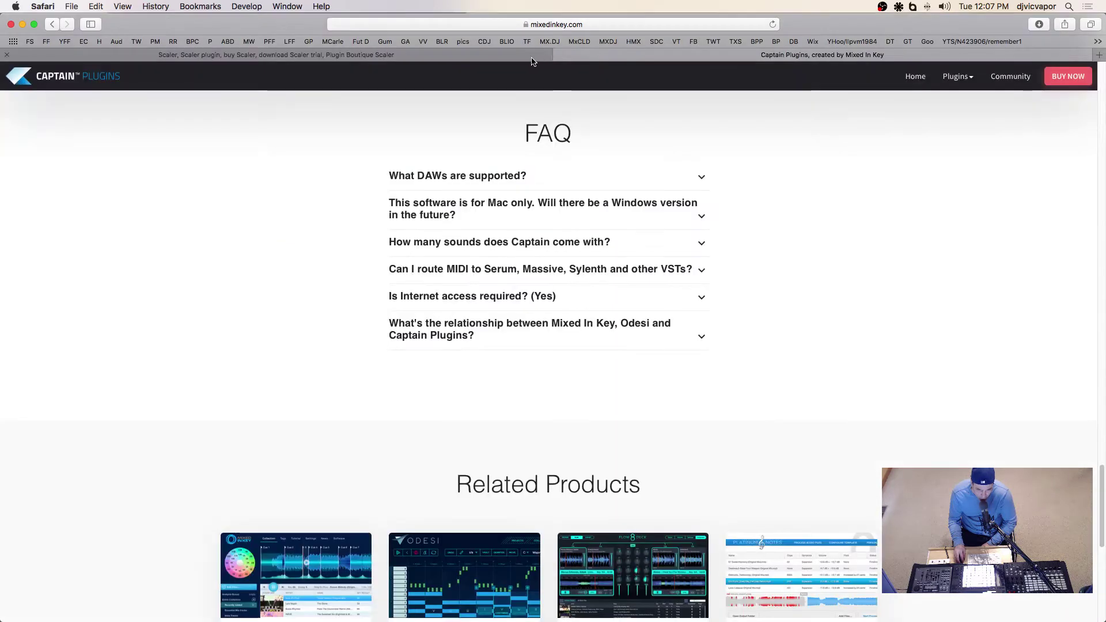
key(ctrl+shift+Tab)
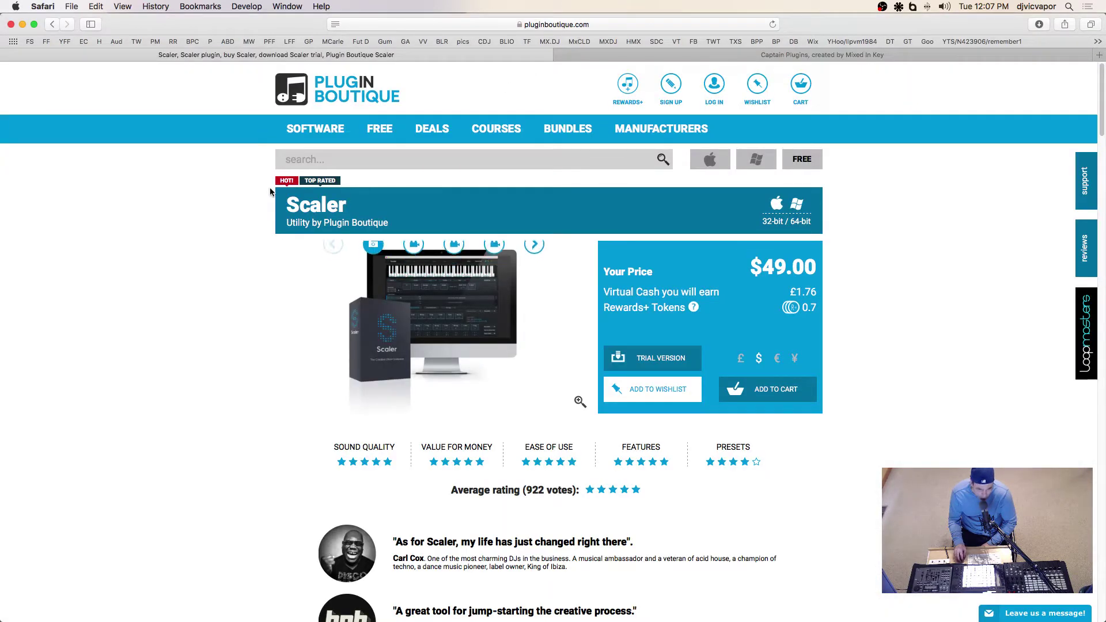
click(21, 25)
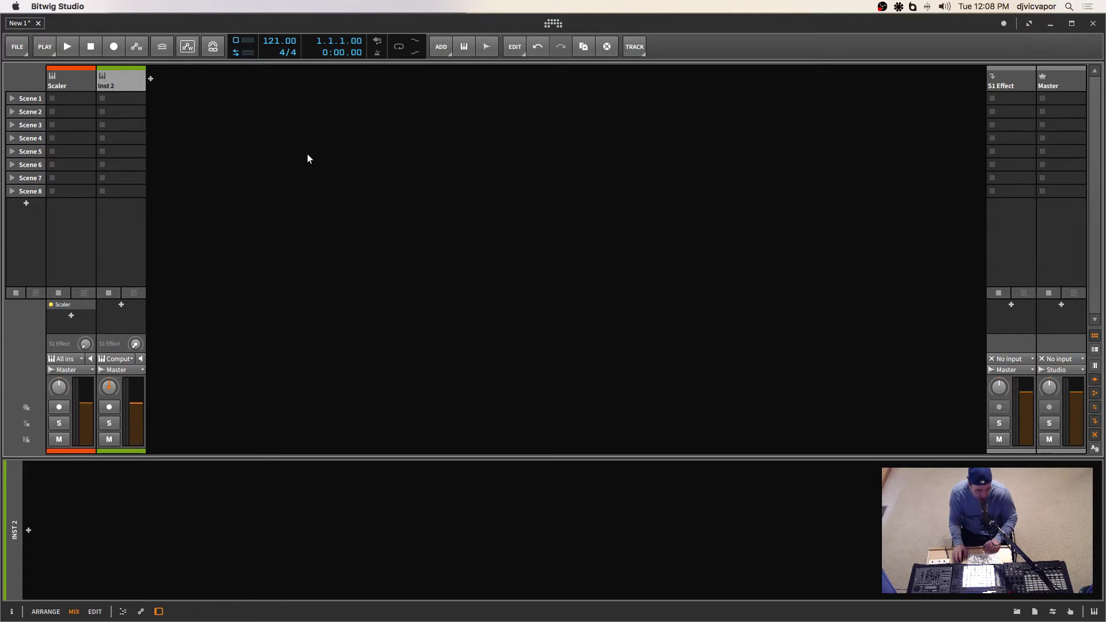
Select the Scaler track, open its plugin window, and reposition the window over the empty mixer area
click(78, 82)
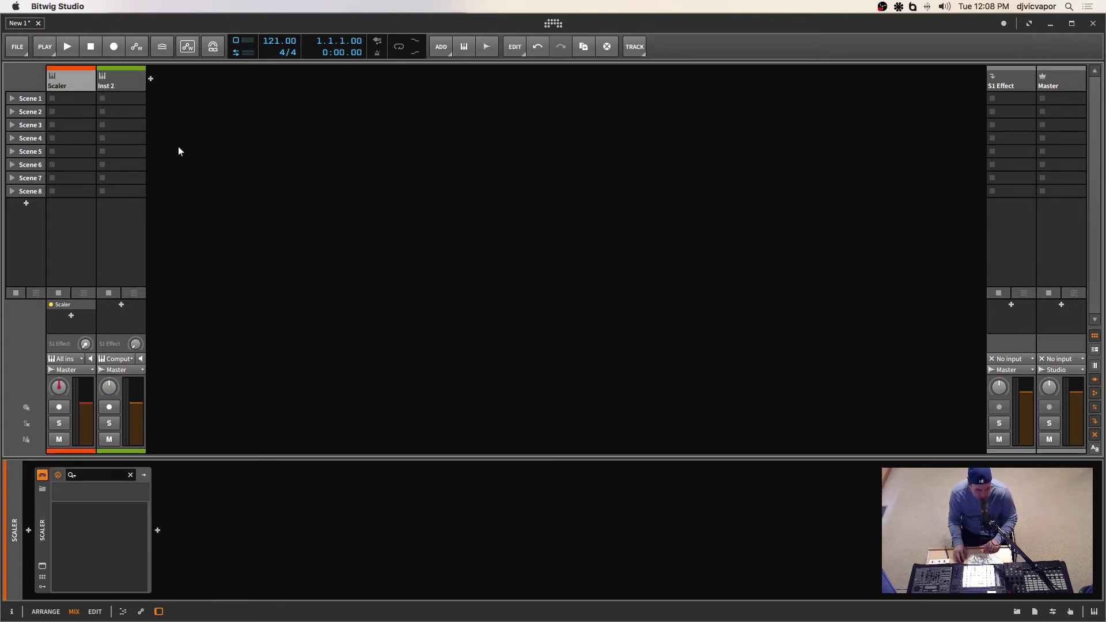
click(41, 565)
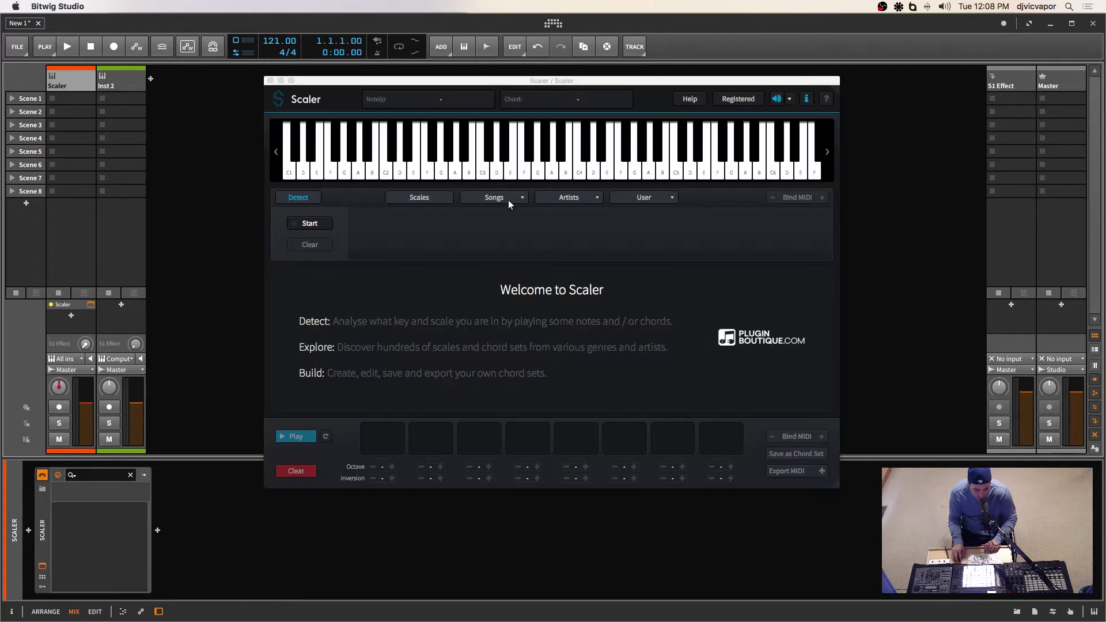
drag(527, 81, 527, 84)
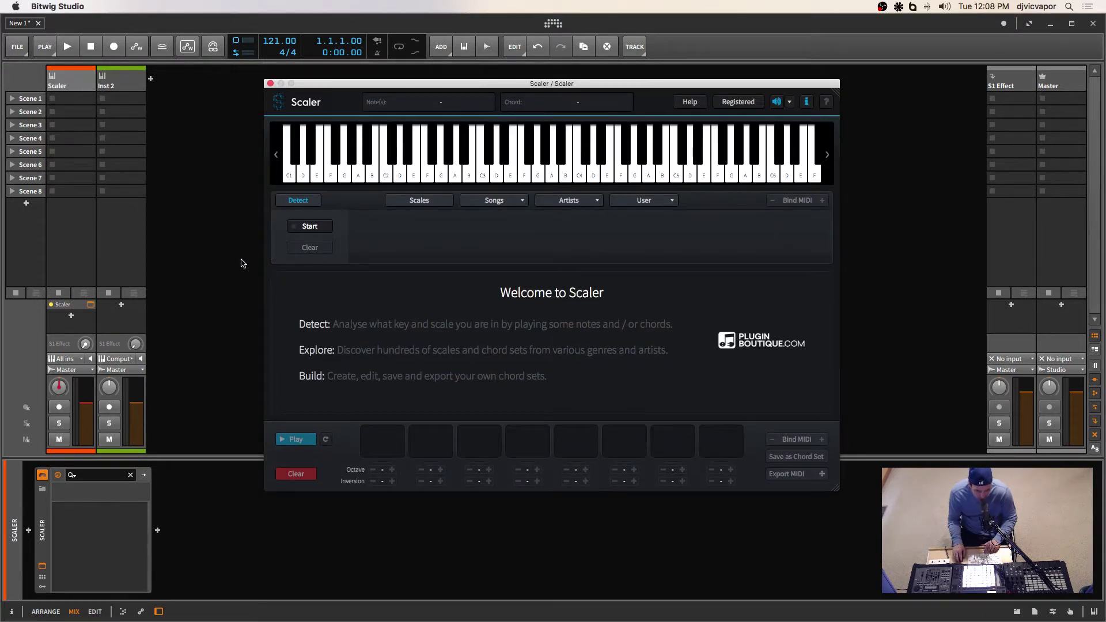
drag(402, 89, 417, 92)
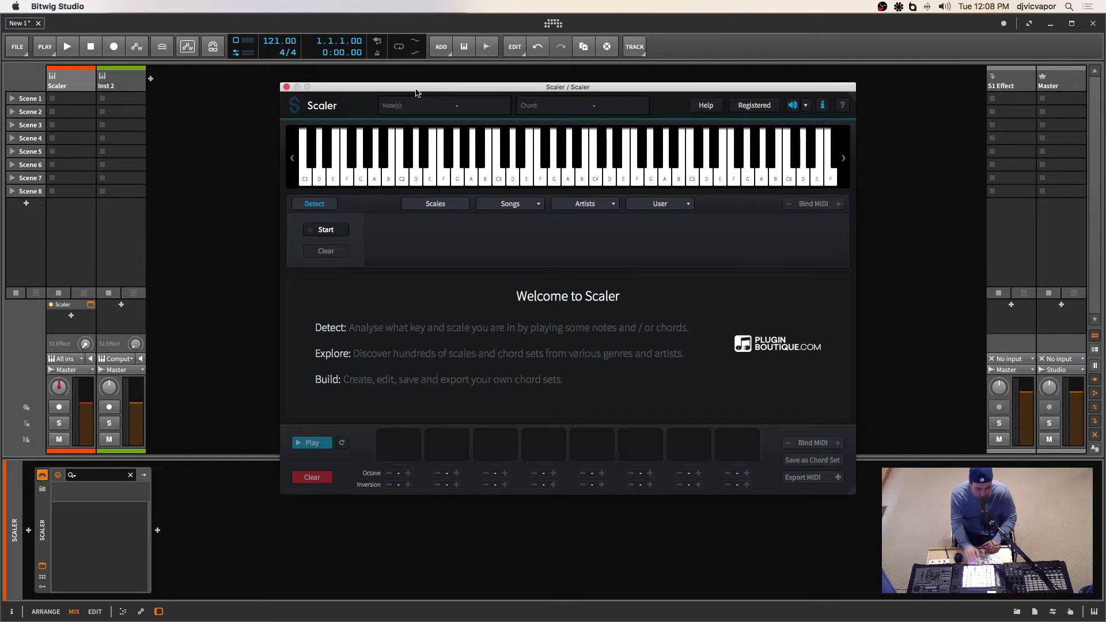
Arm the Scaler track for recording, and switch Scaler's internal sound off and back on
click(57, 407)
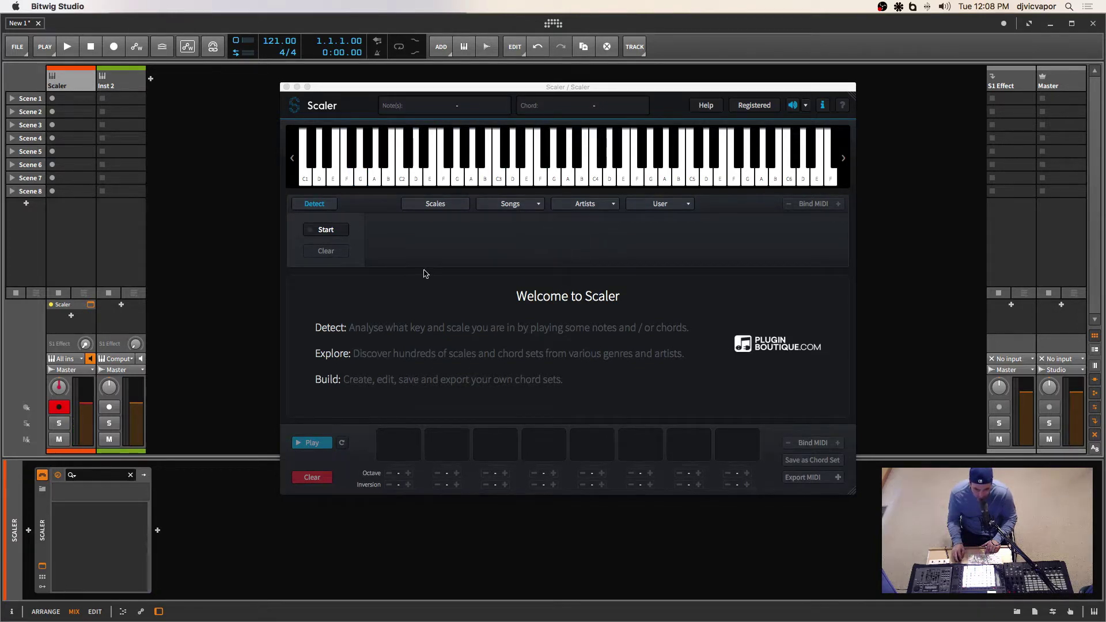
click(792, 107)
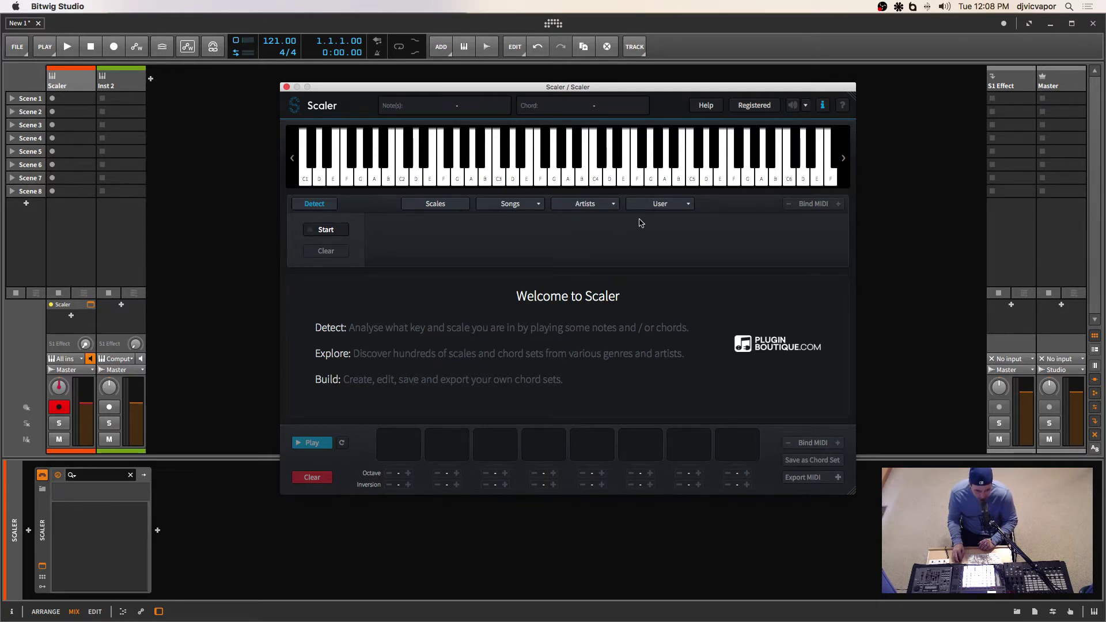
click(792, 107)
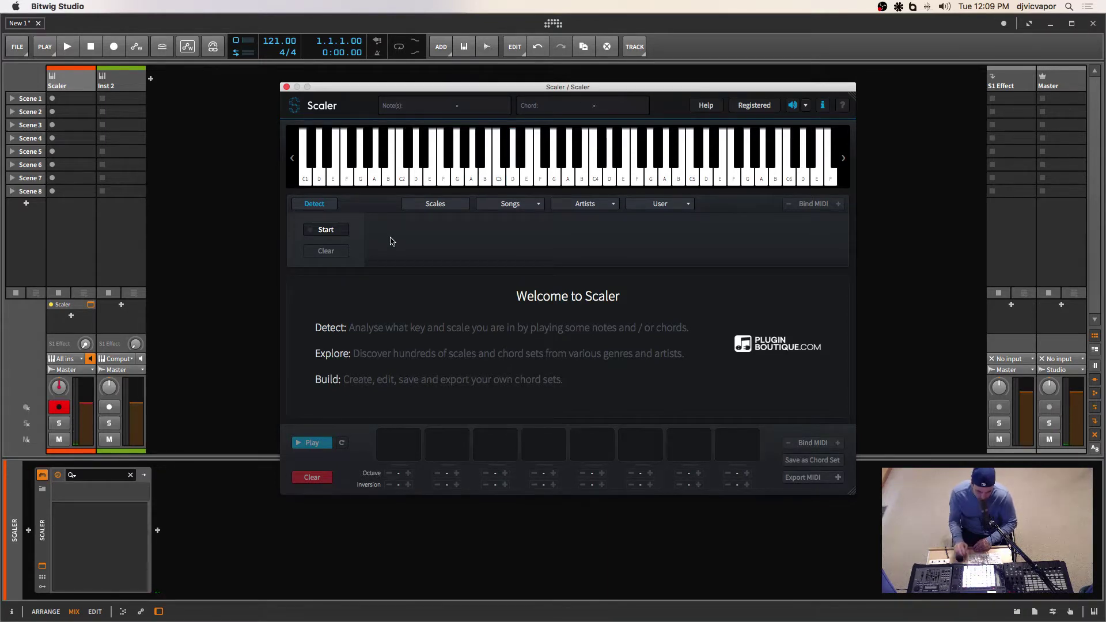
Browse Scaler's list of scales, and load the Drum & Bass 1 chord set from the songs
click(442, 206)
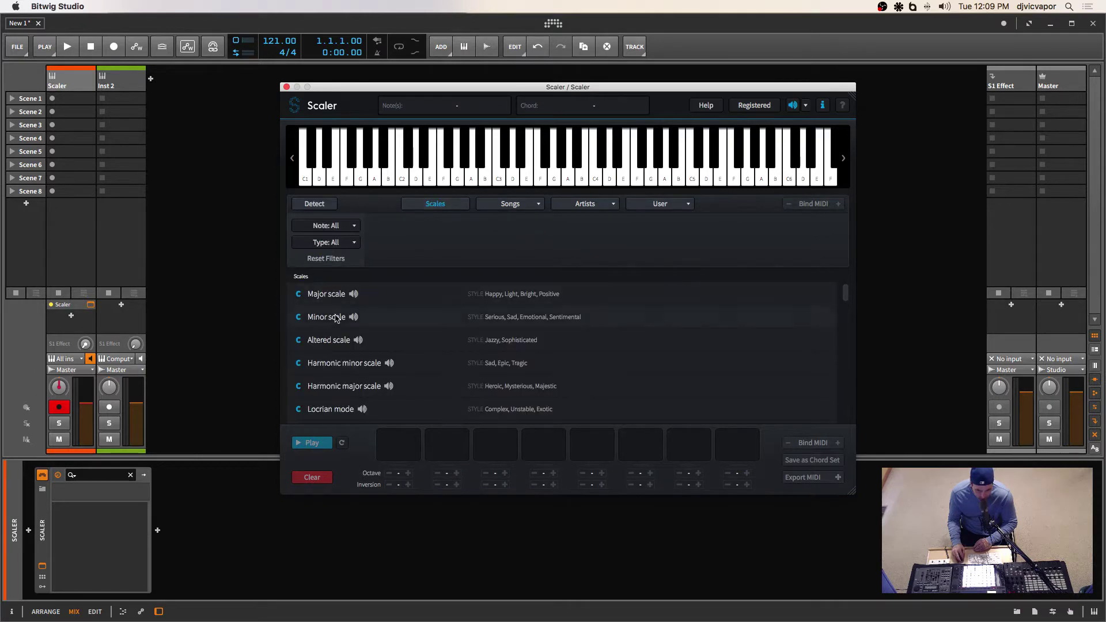
scroll(342, 353, down, 5)
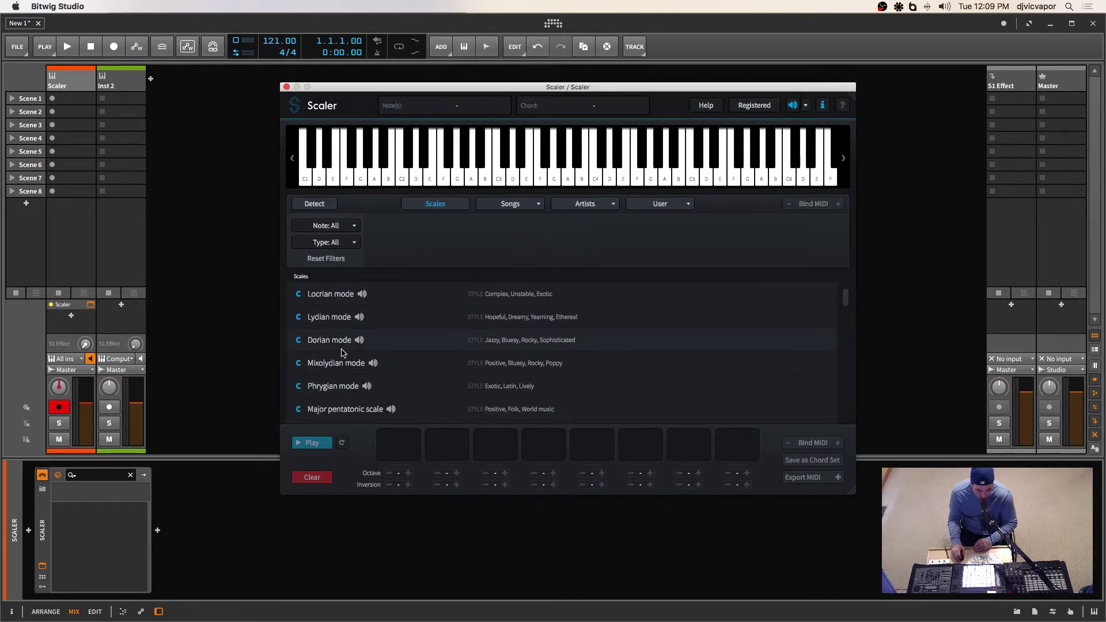
scroll(341, 352, up, 5)
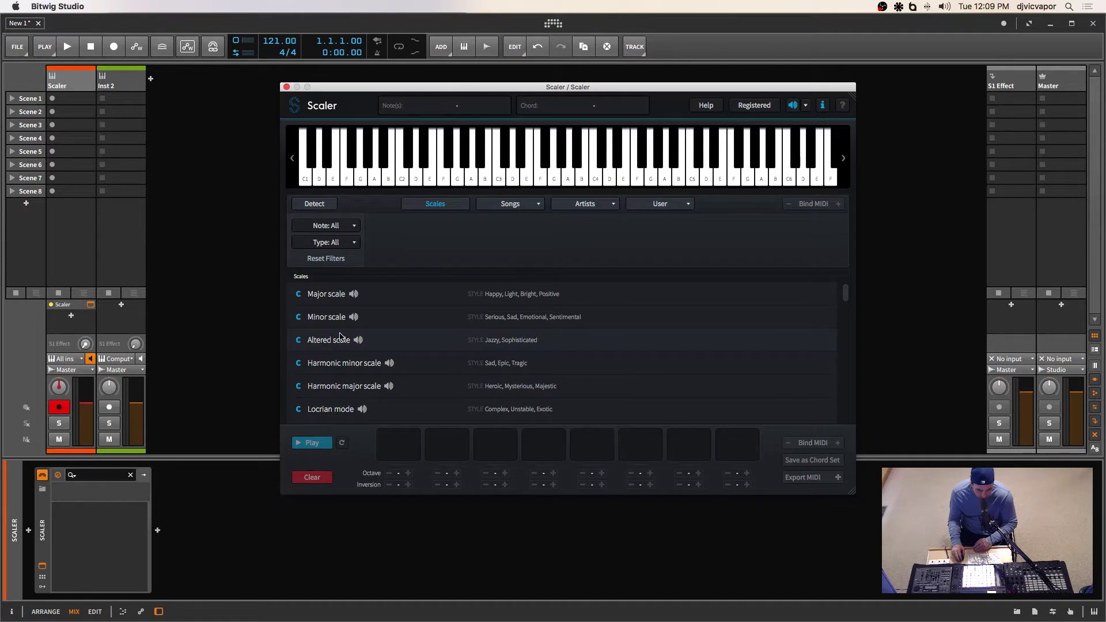
click(490, 206)
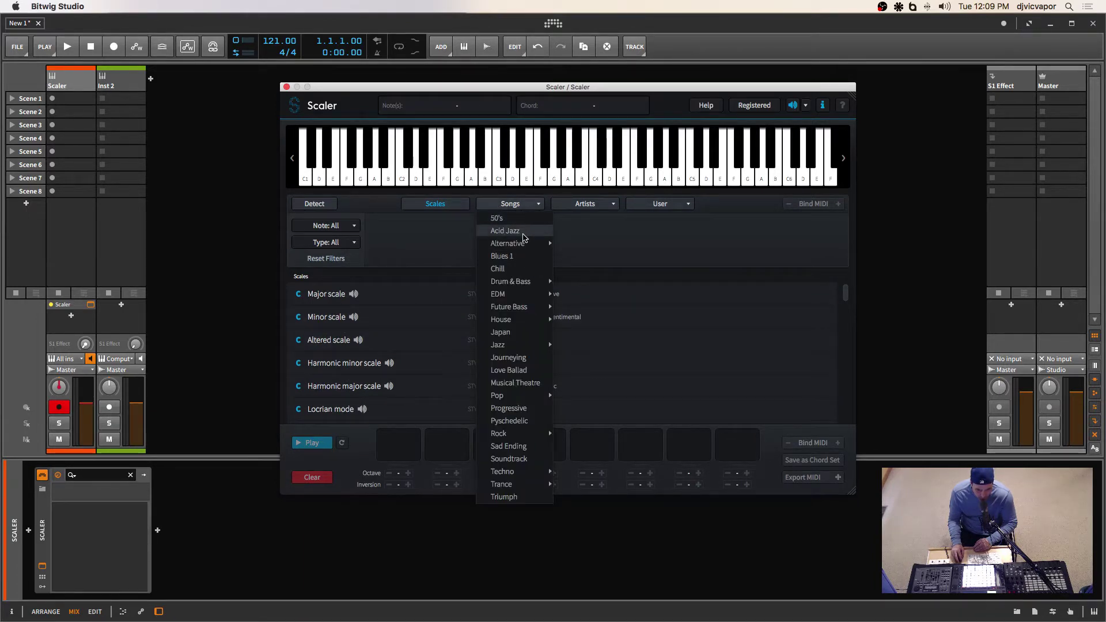
mouse_move(518, 285)
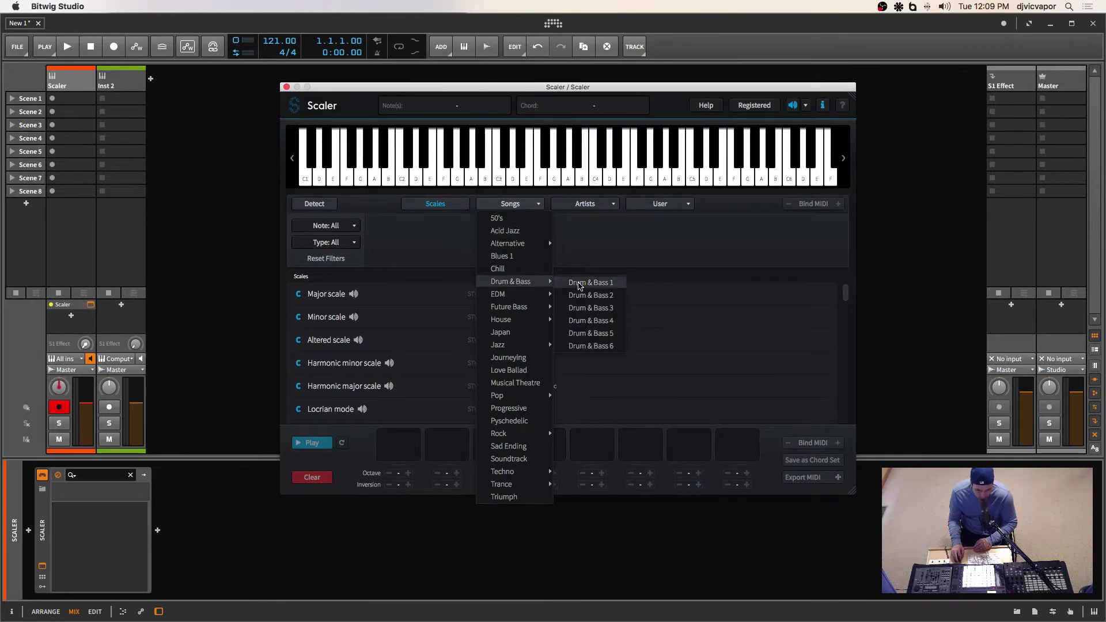
click(580, 285)
Audition the B min7/9 and E maj7/13 chords of the Drum & Bass 1 set
click(391, 236)
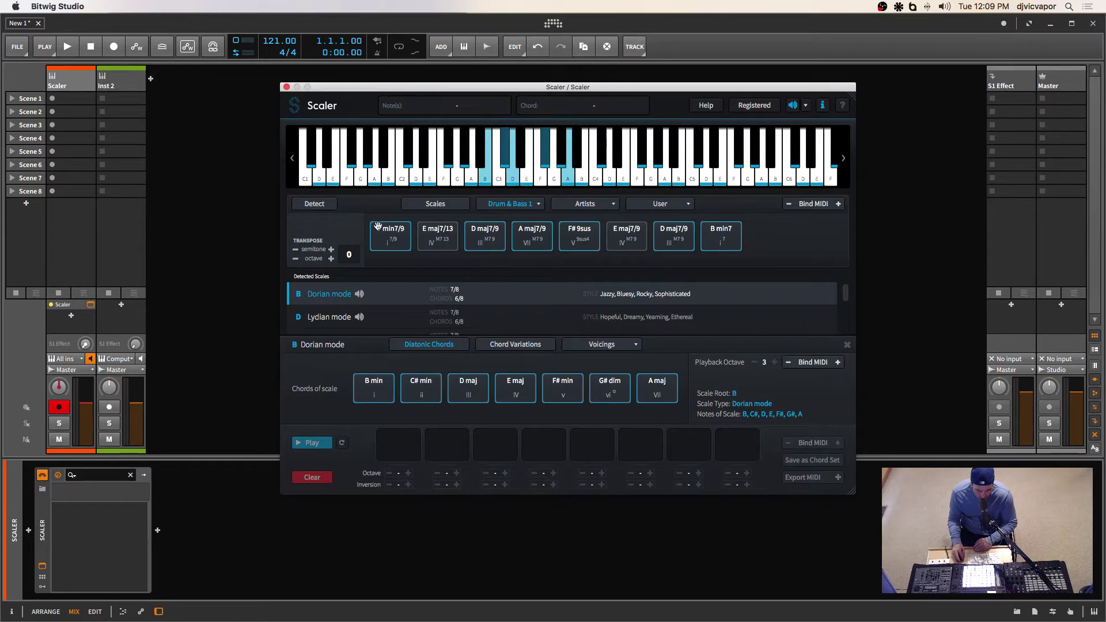
click(391, 236)
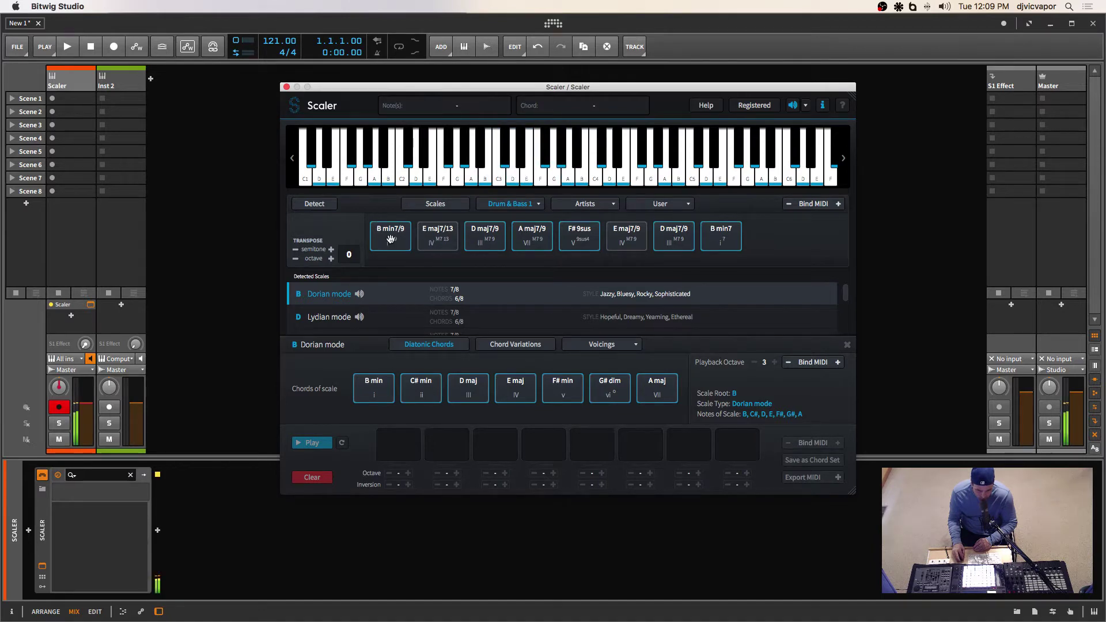
click(435, 236)
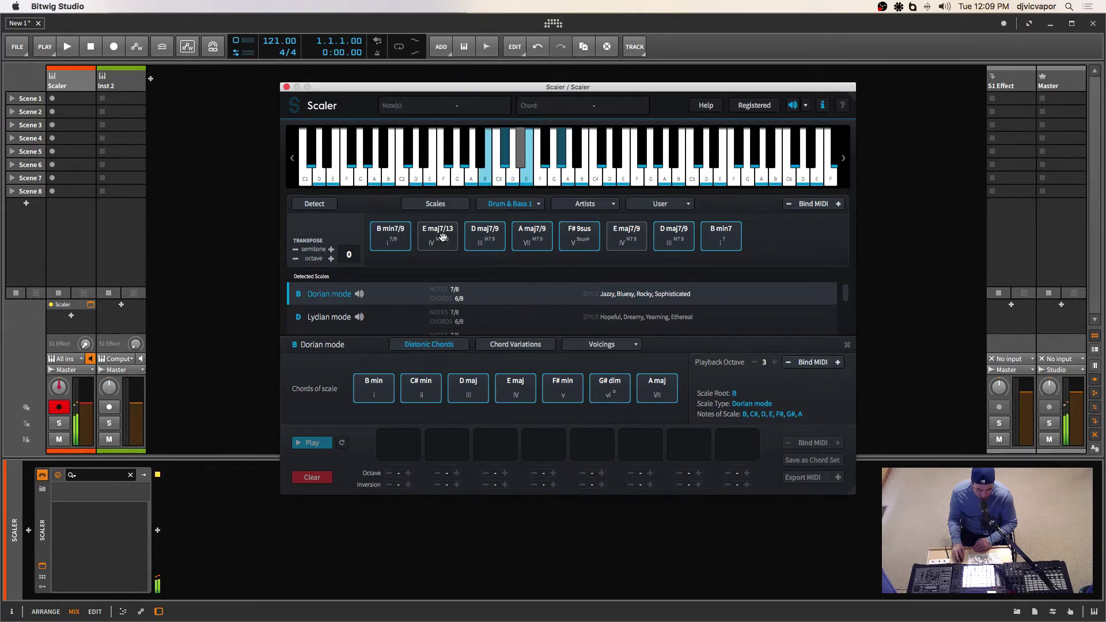
click(387, 236)
click(387, 237)
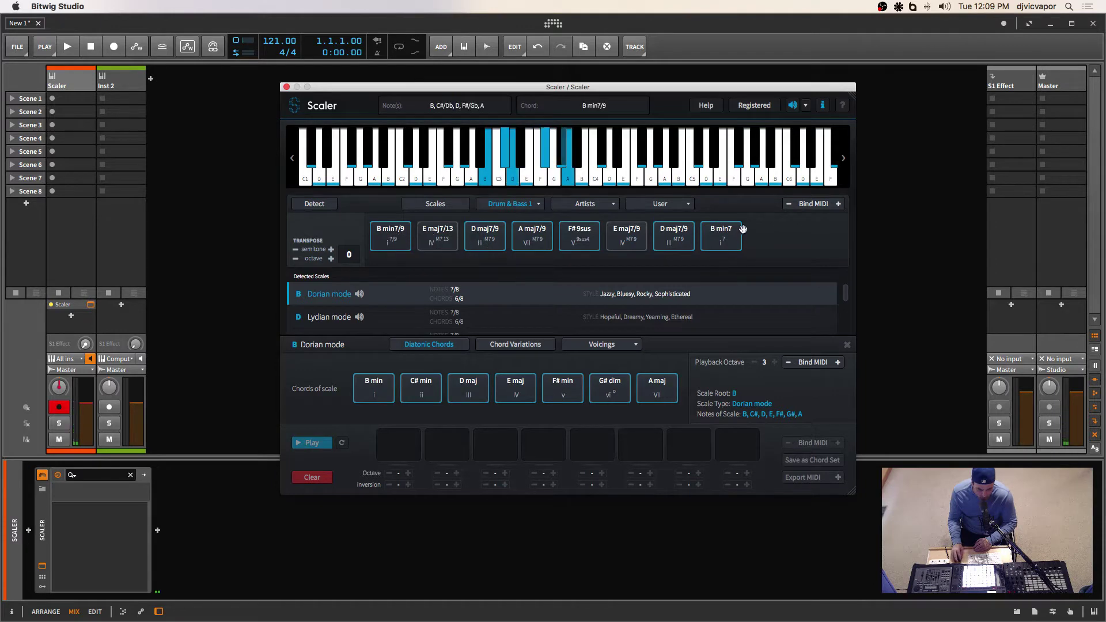
Bind the Drum & Bass 1 chord set to MIDI notes, and audition several of its chords
click(813, 205)
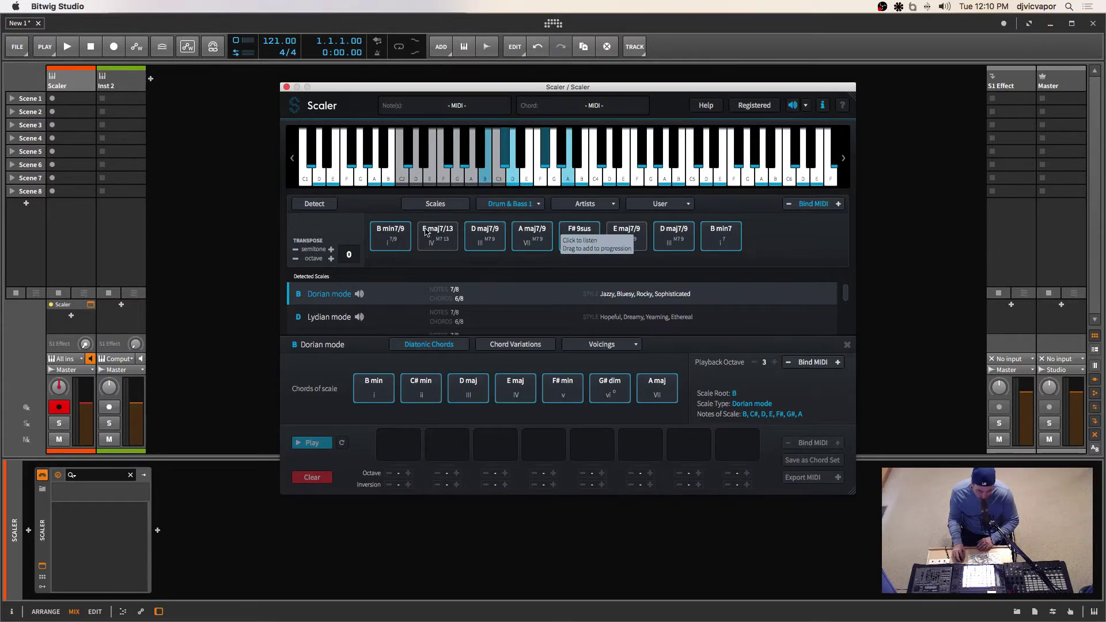
click(723, 245)
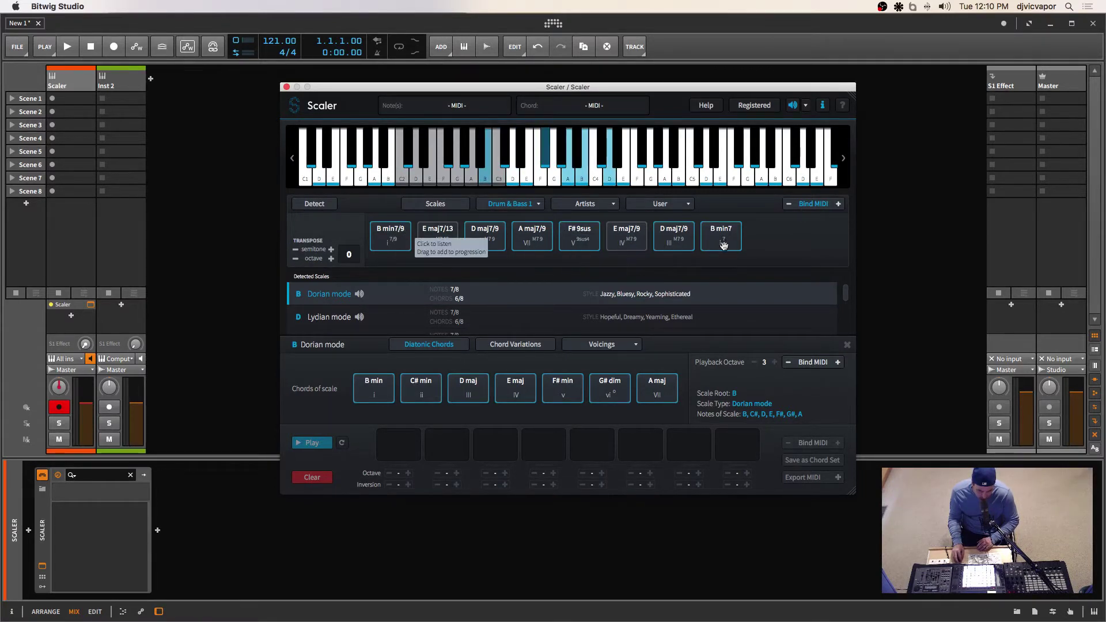
click(409, 234)
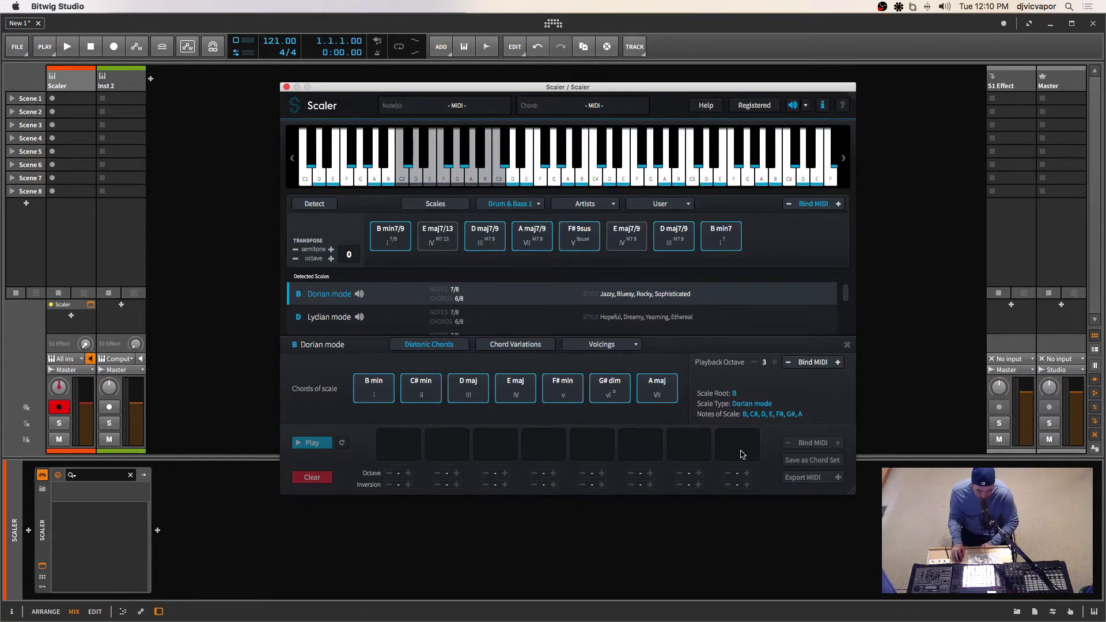
click(484, 242)
click(408, 238)
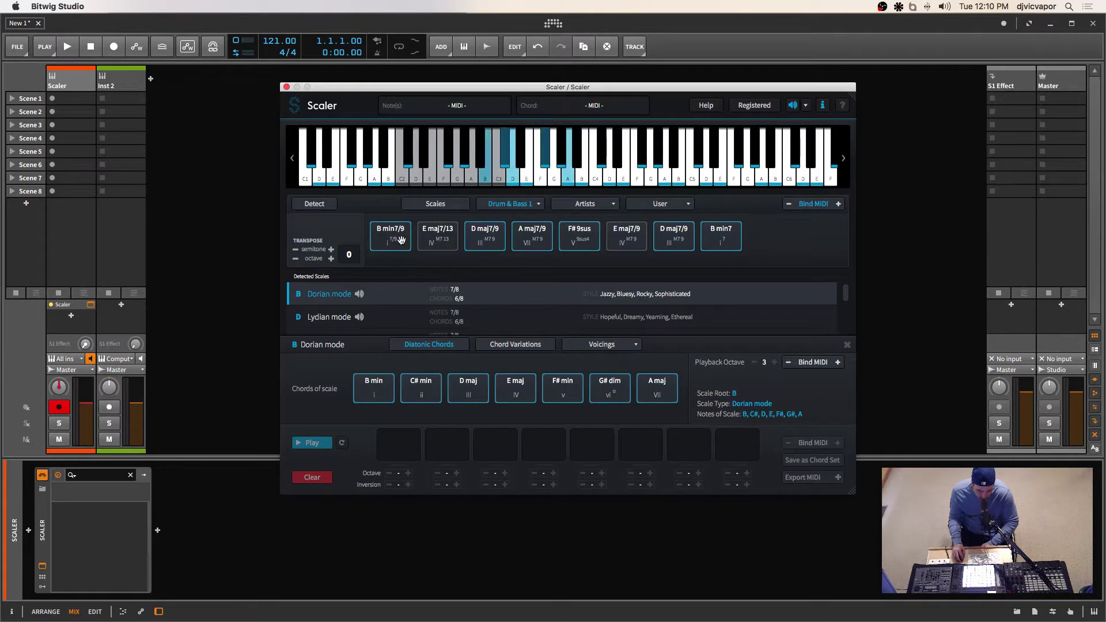
click(402, 240)
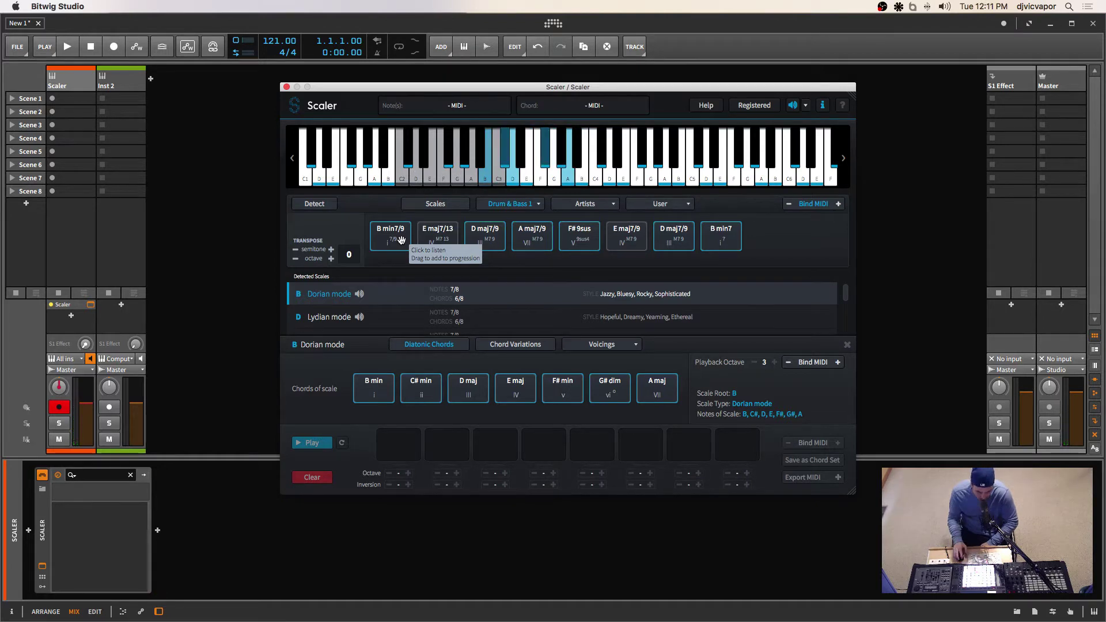
Build a four-chord progression from B min7/9, E maj7/13, D maj7/9 and A maj7/9 in the first four slots
drag(392, 240, 395, 452)
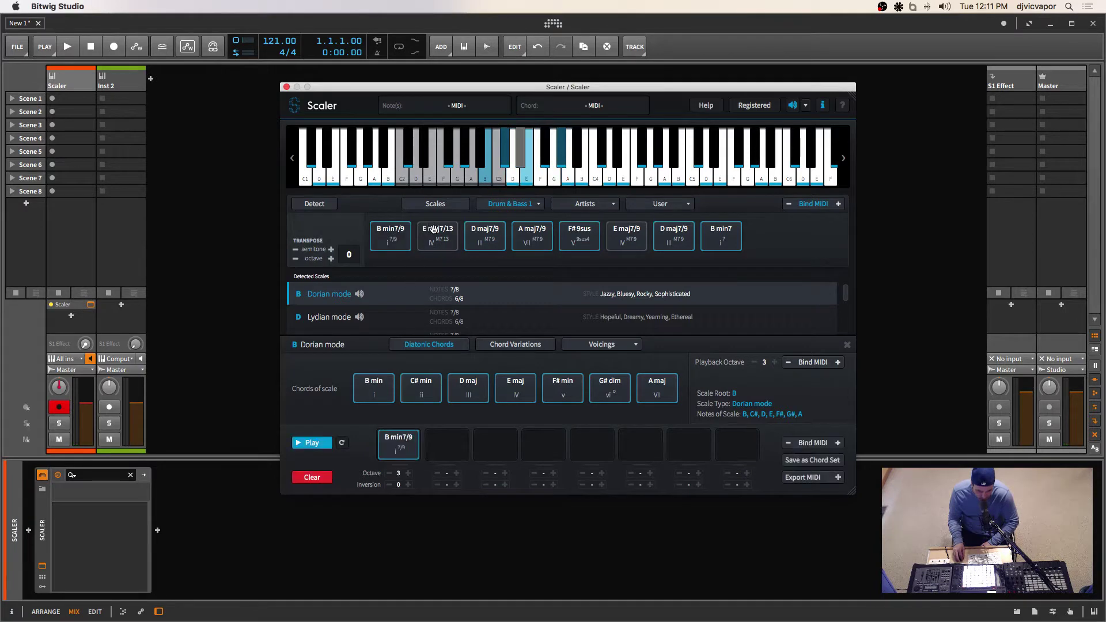
drag(437, 236, 445, 441)
click(484, 237)
drag(494, 377, 495, 444)
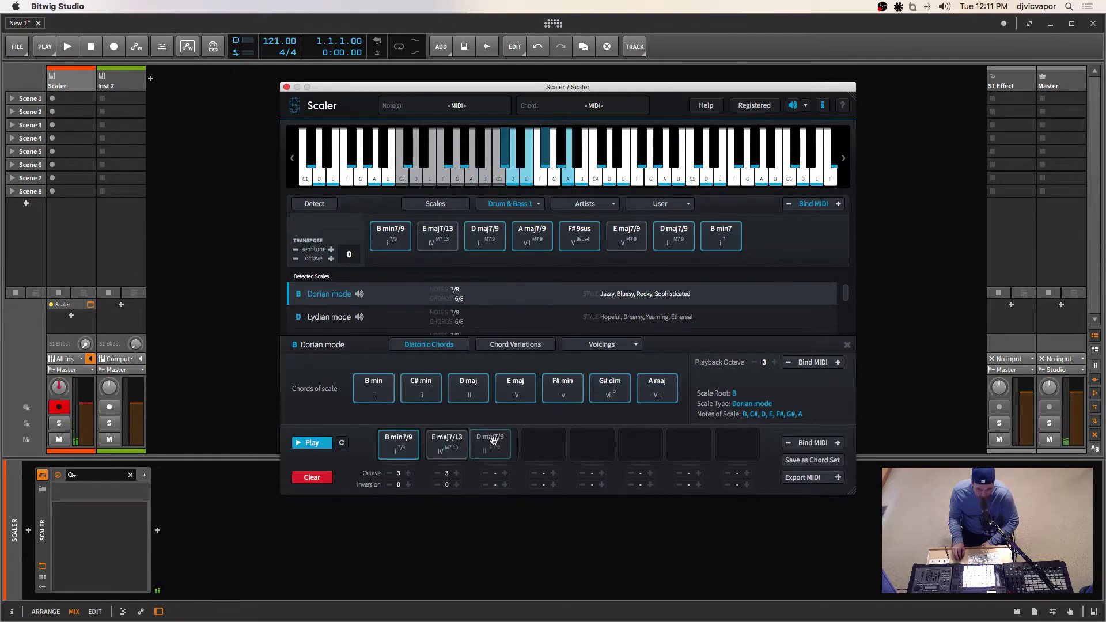
click(534, 230)
drag(534, 231, 544, 433)
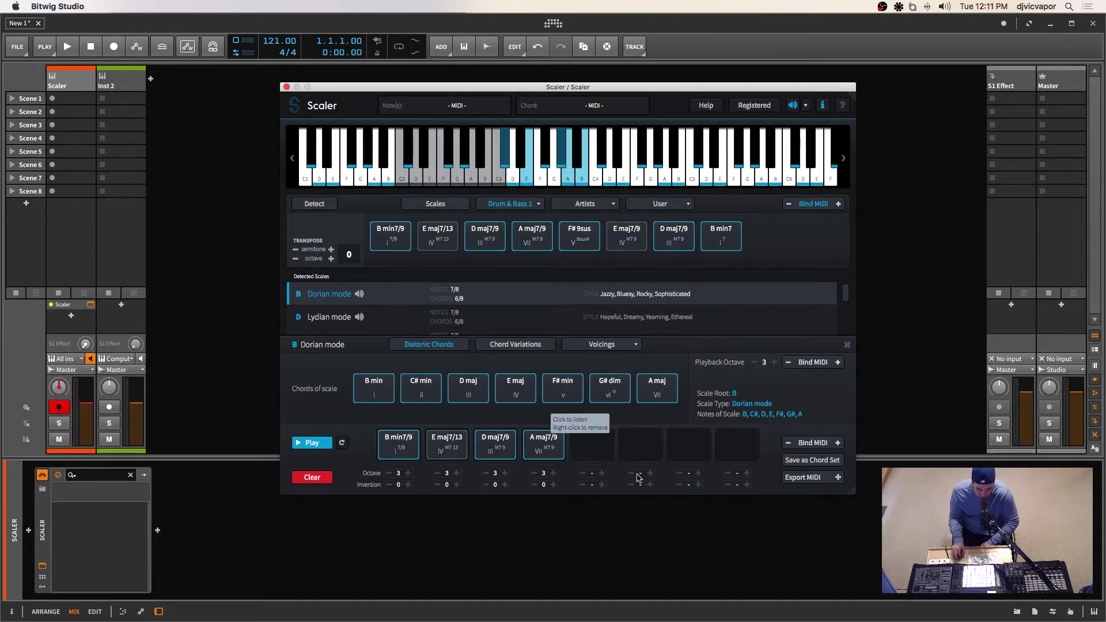
Bind the four-chord progression to MIDI instead of the chord set, play the progression, and stop it
click(811, 442)
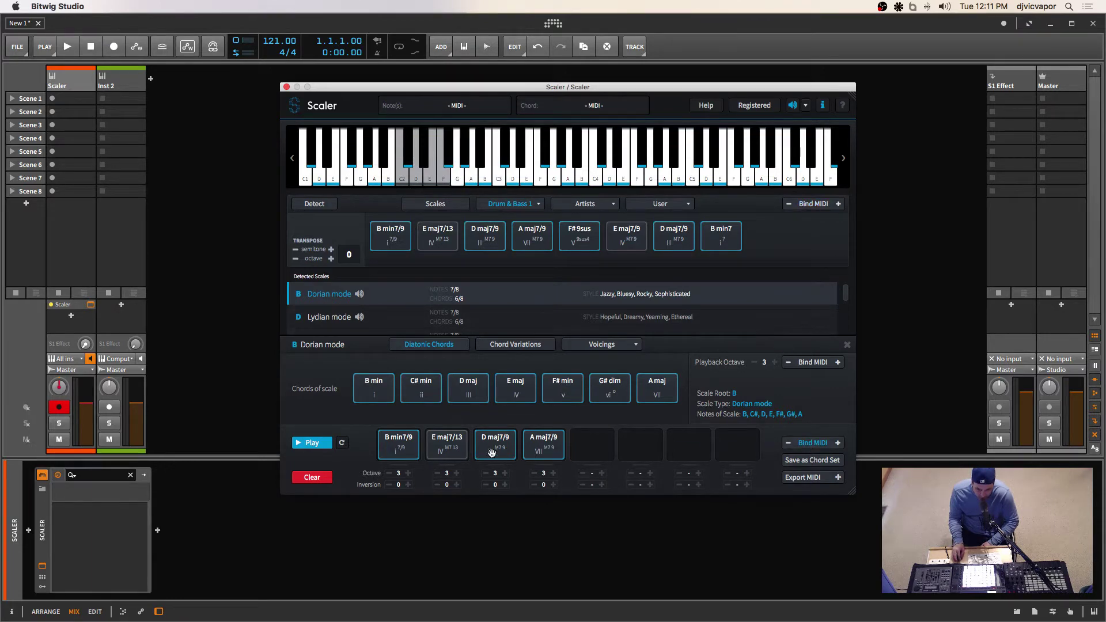
click(453, 447)
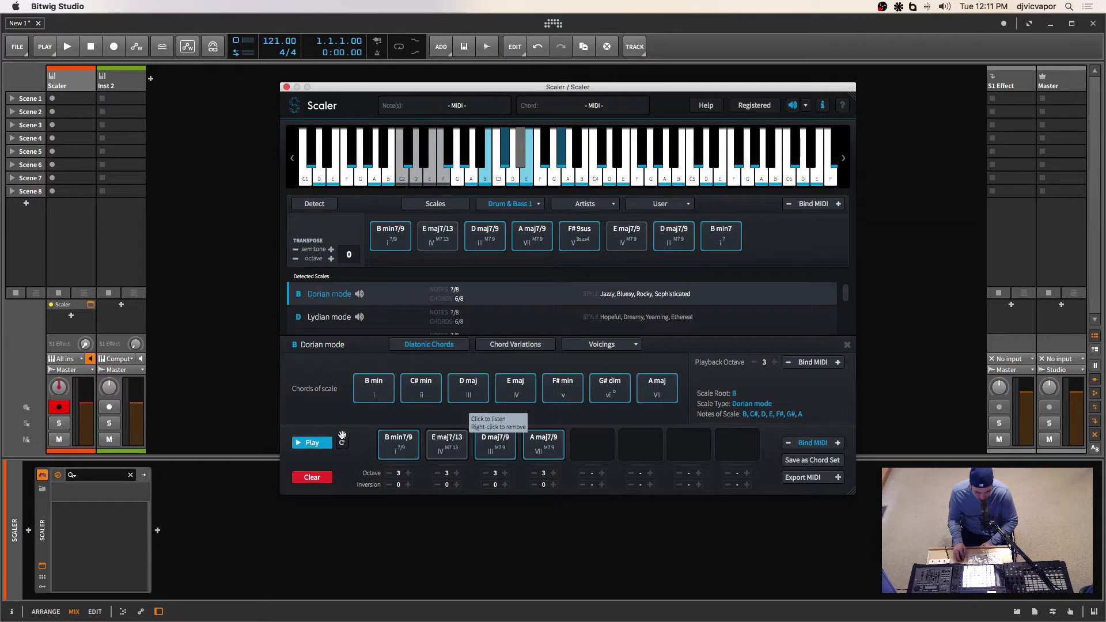
click(314, 443)
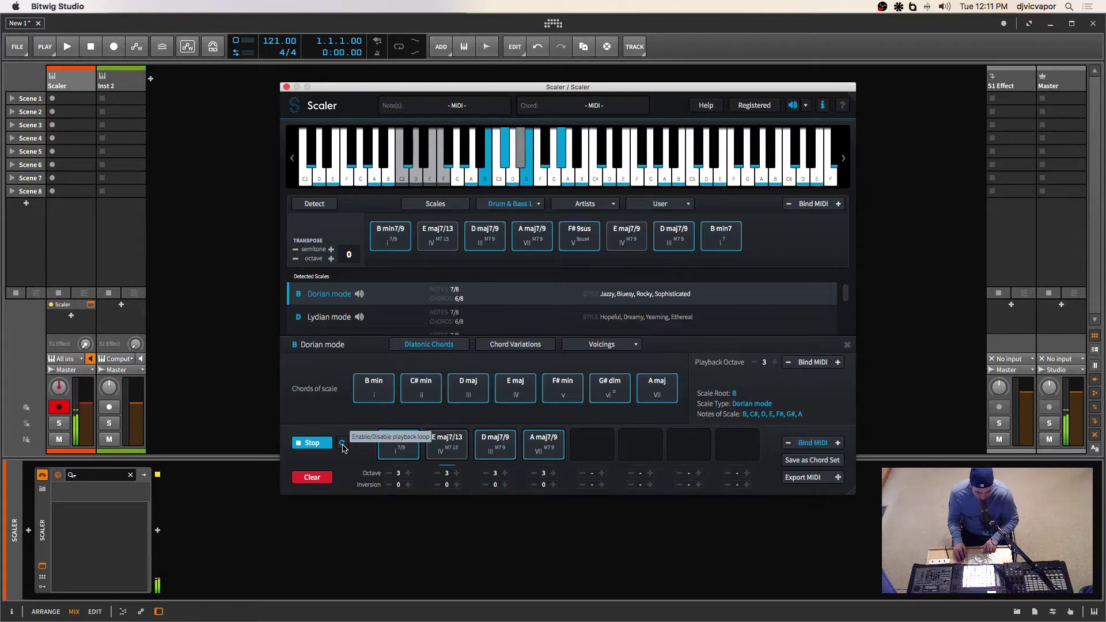
click(313, 443)
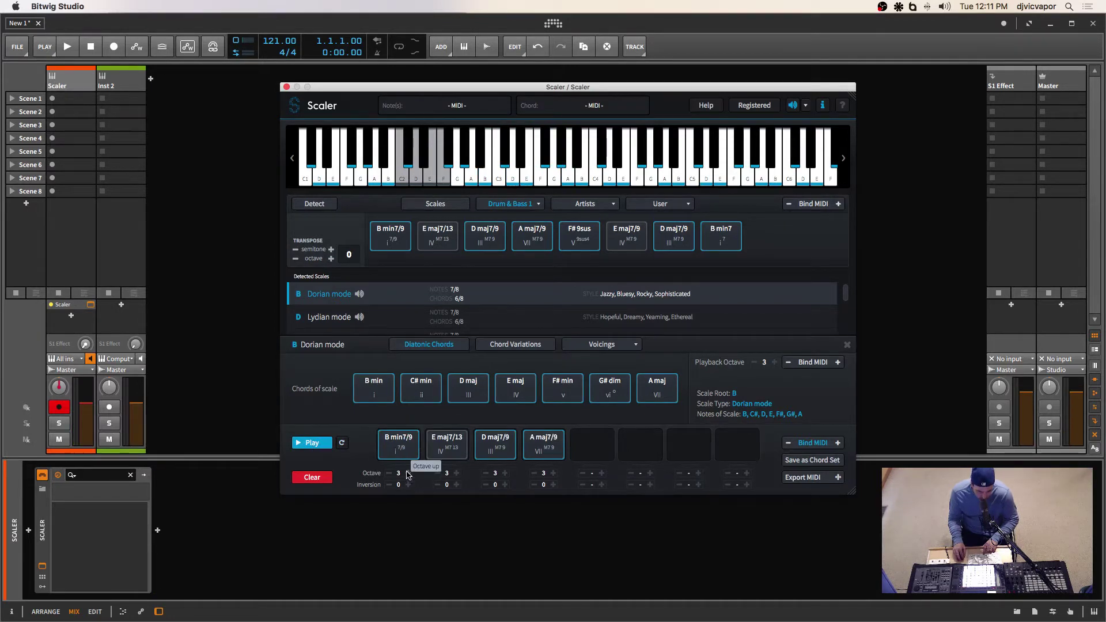
Lower the octave of the progression's B min7/9 chord to 2, start the transport, and listen to the progression
click(400, 452)
click(388, 473)
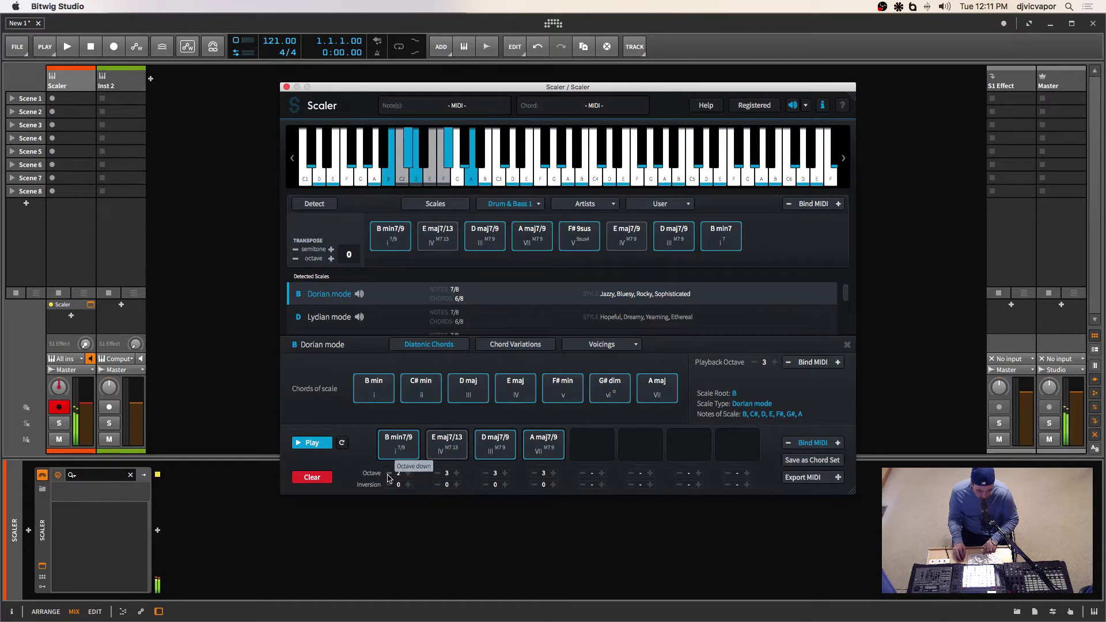
key(space)
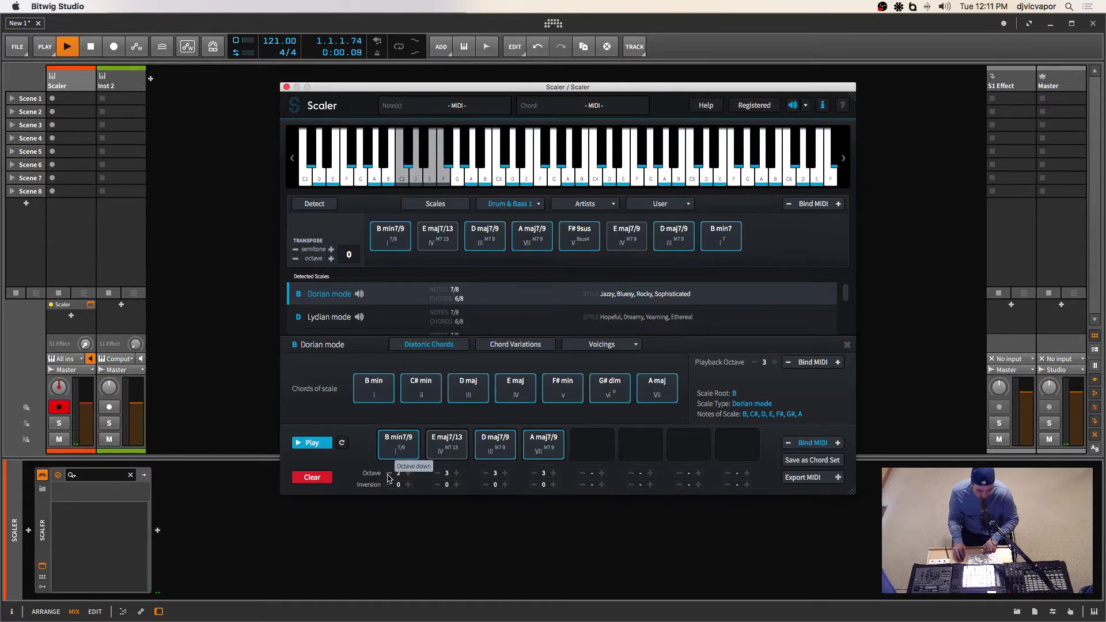
click(311, 442)
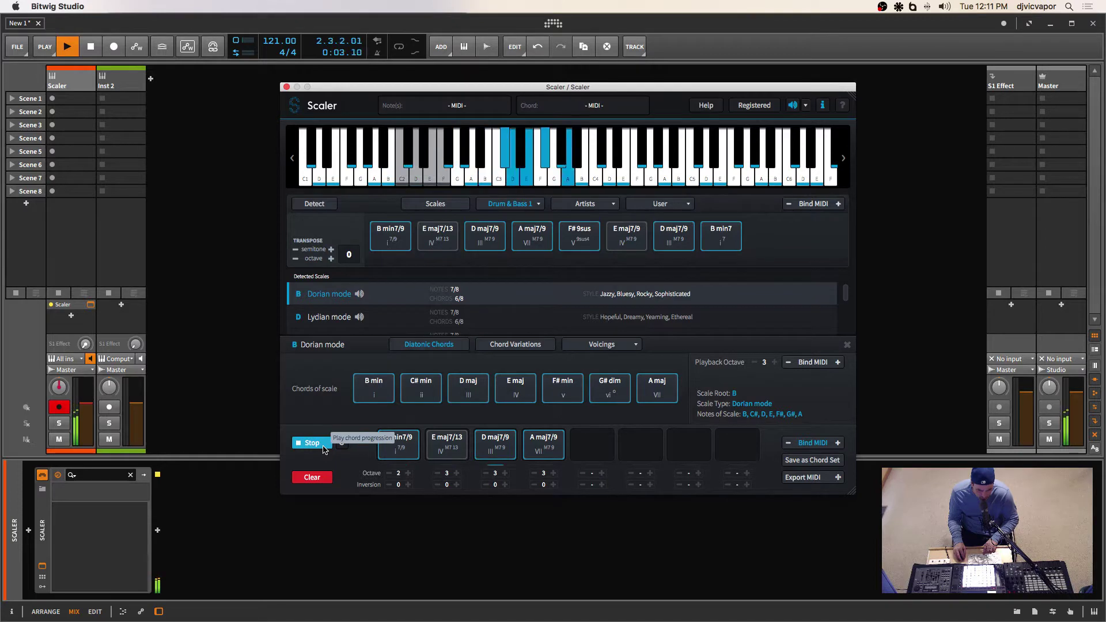
click(325, 450)
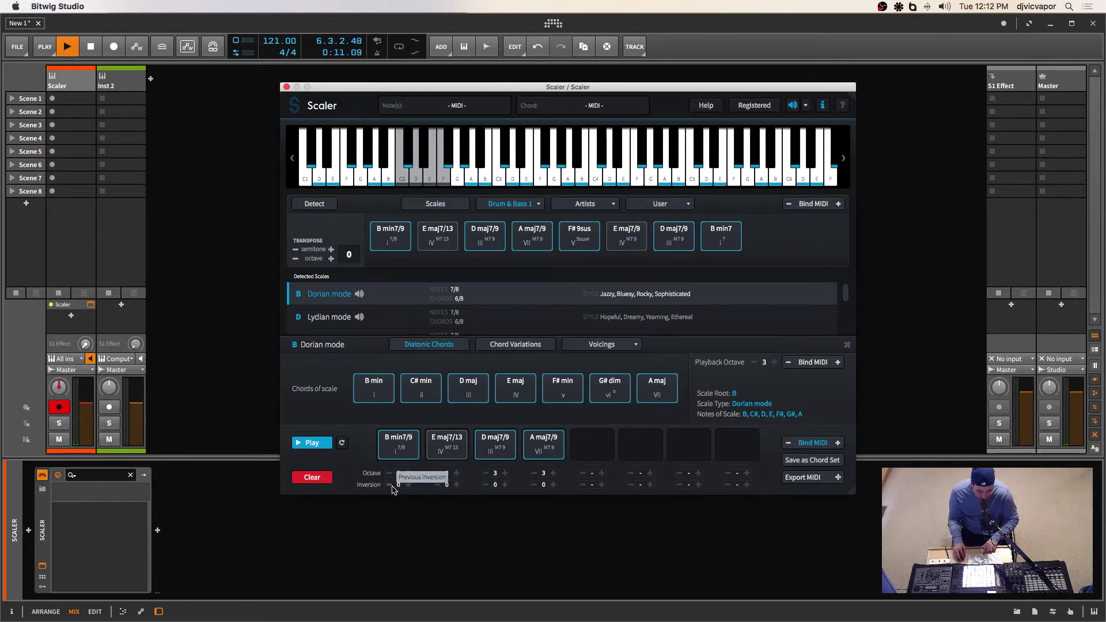
Set the progression's B min7/9 chord to octave 3 and inversion 2, and audition the progression
click(409, 486)
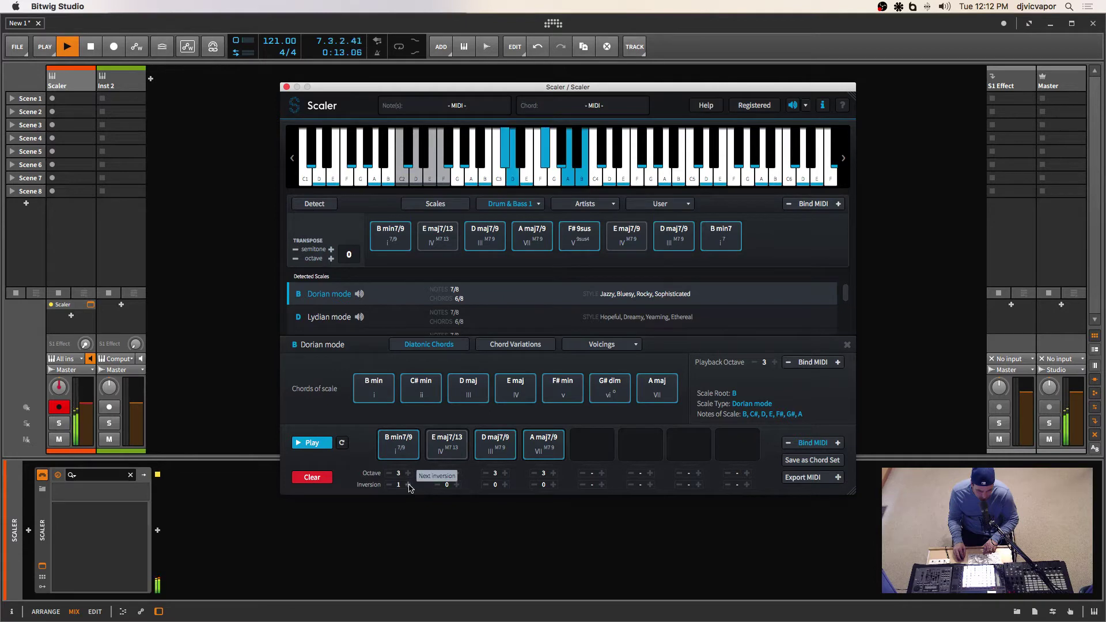
click(409, 486)
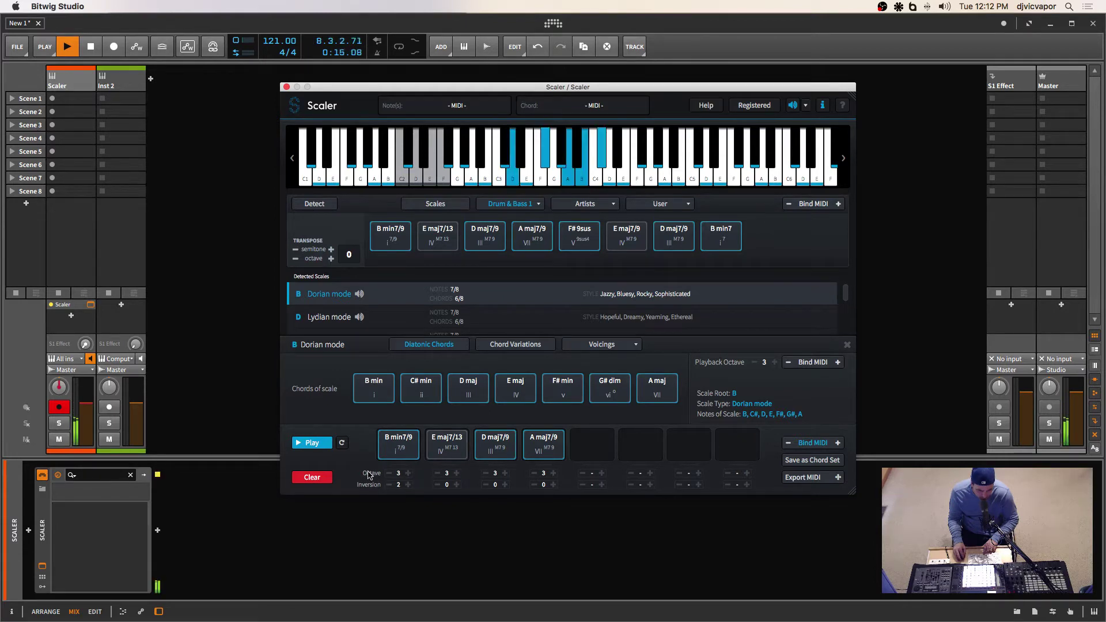
click(323, 447)
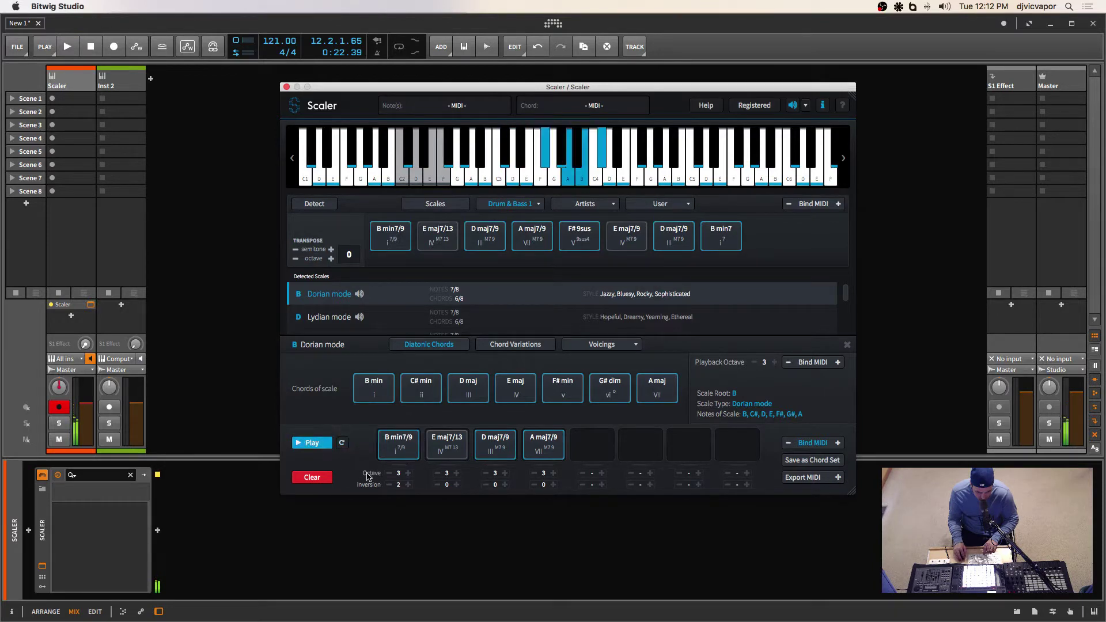
Reset the inversion of the progression's B min7/9 chord to 0 and audition the chord
click(394, 484)
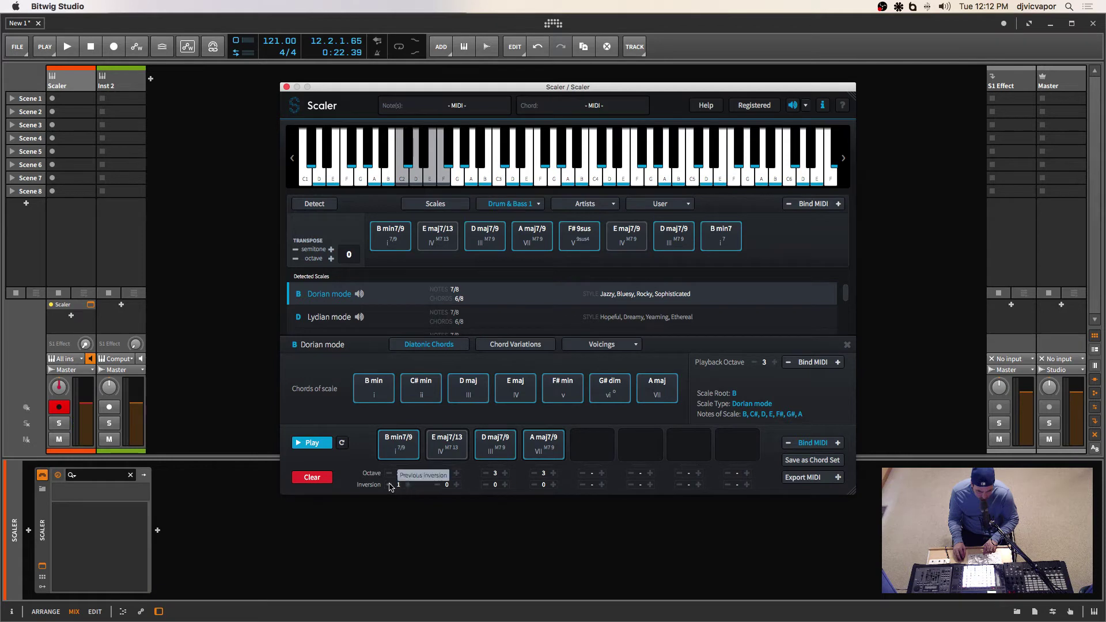
click(392, 486)
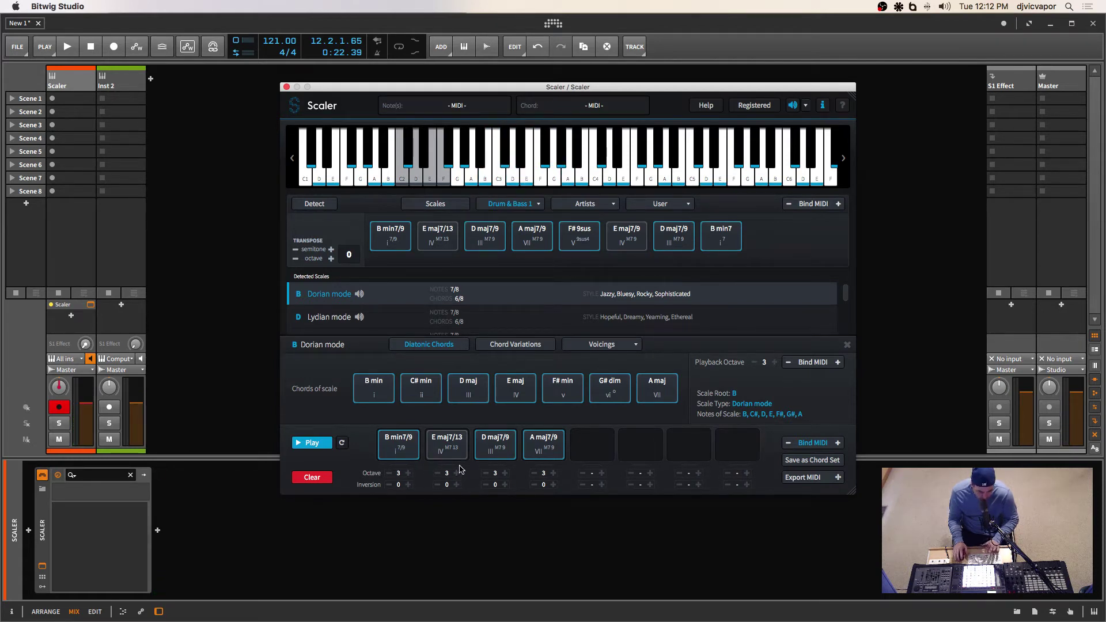
click(403, 445)
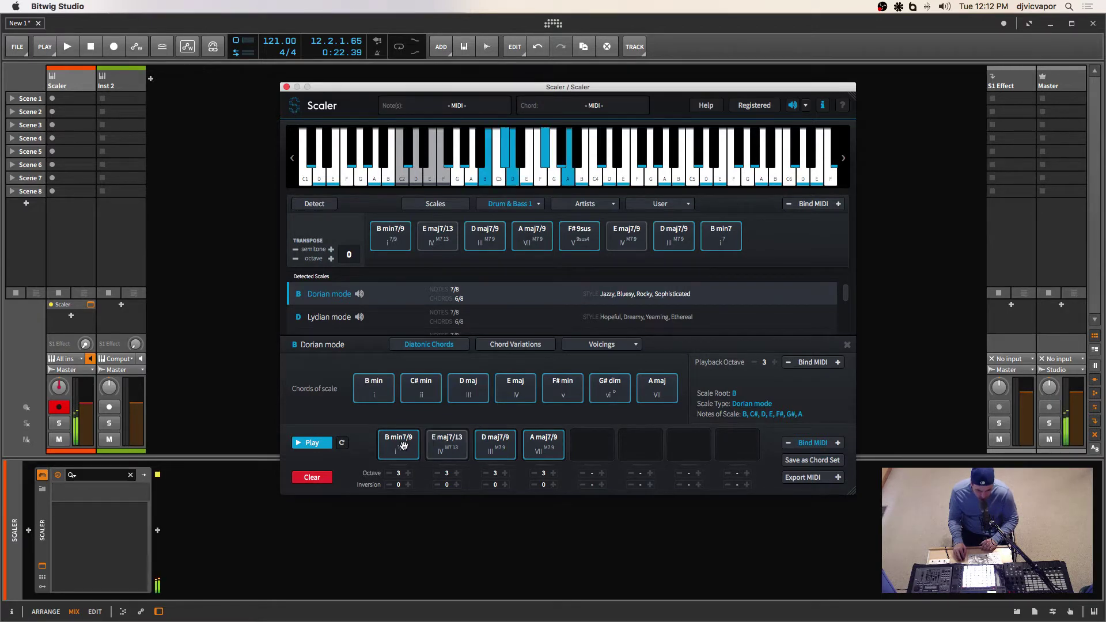
Show the chord variations of B and audition several of them against the progression's B min7/9 chord
click(503, 349)
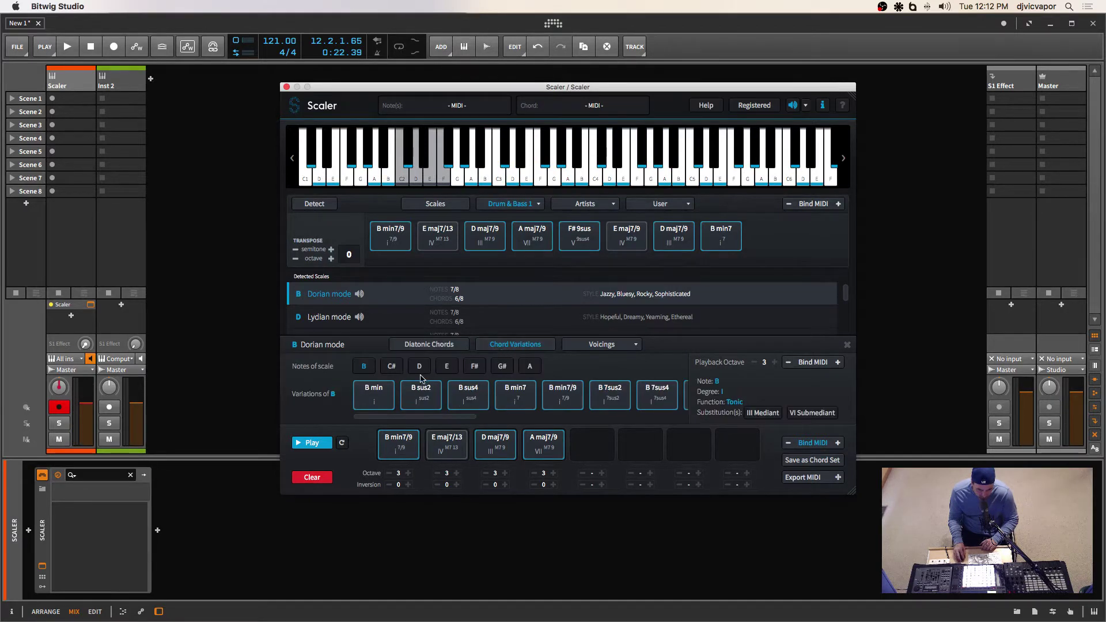
click(442, 399)
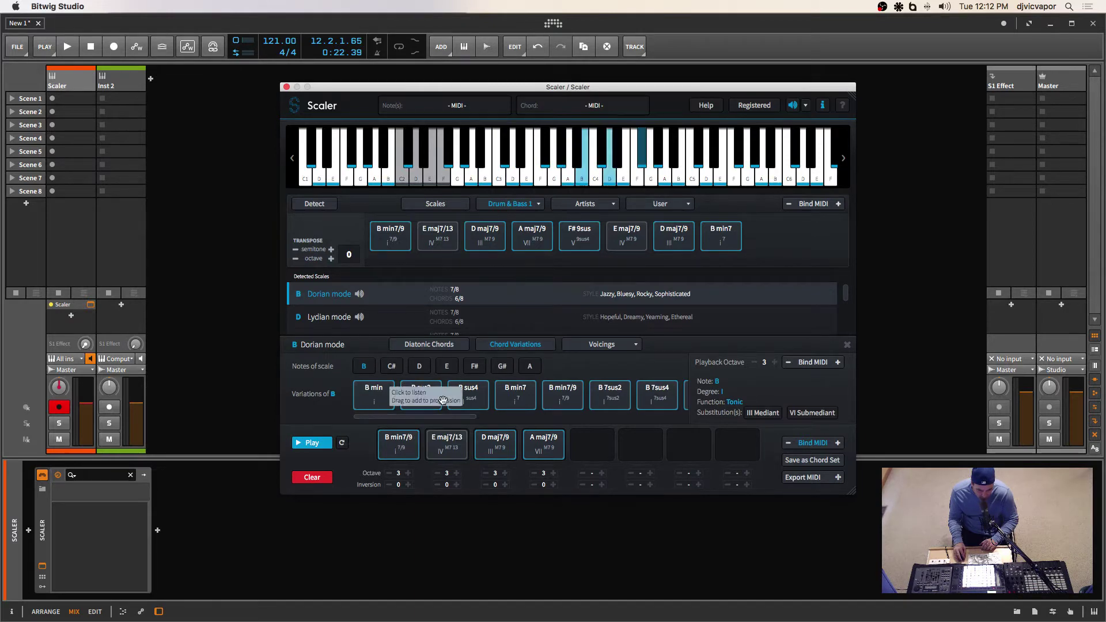
click(402, 447)
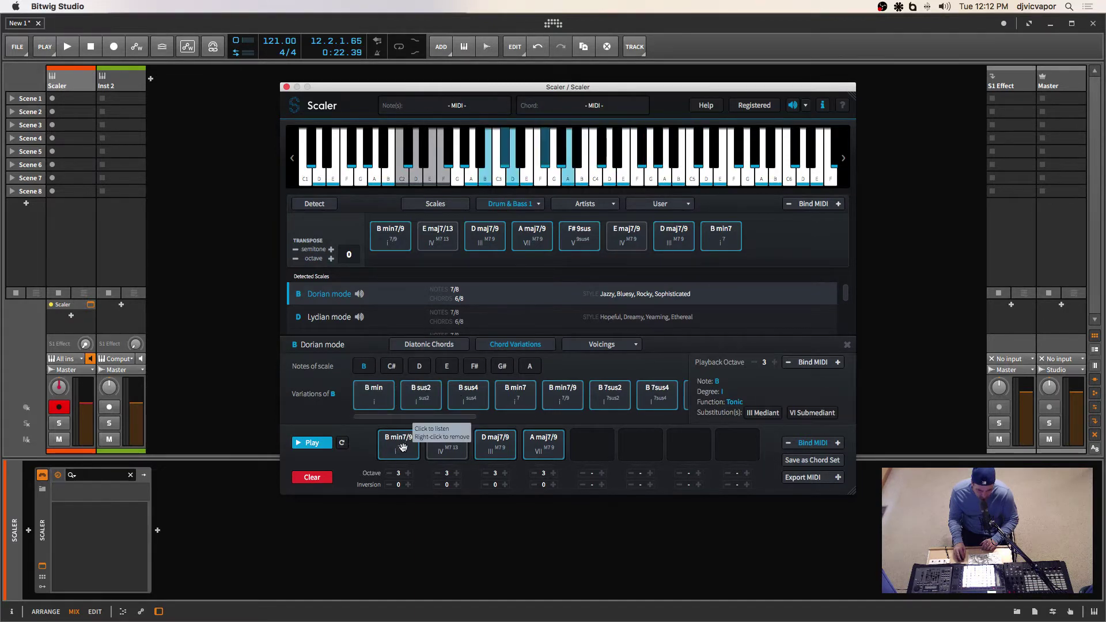
click(532, 405)
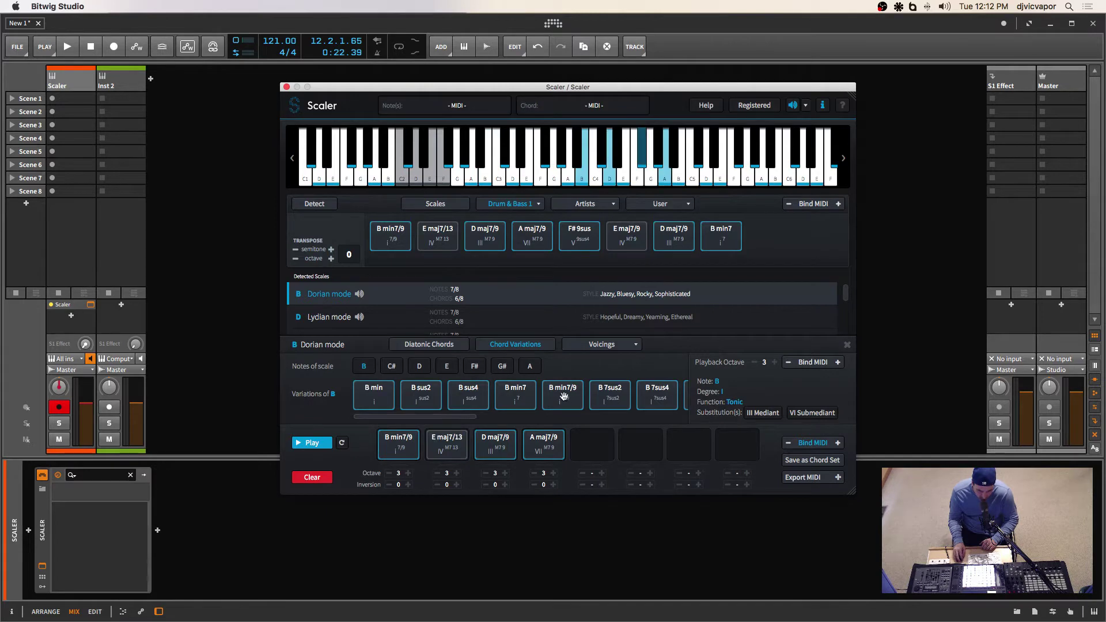
click(567, 395)
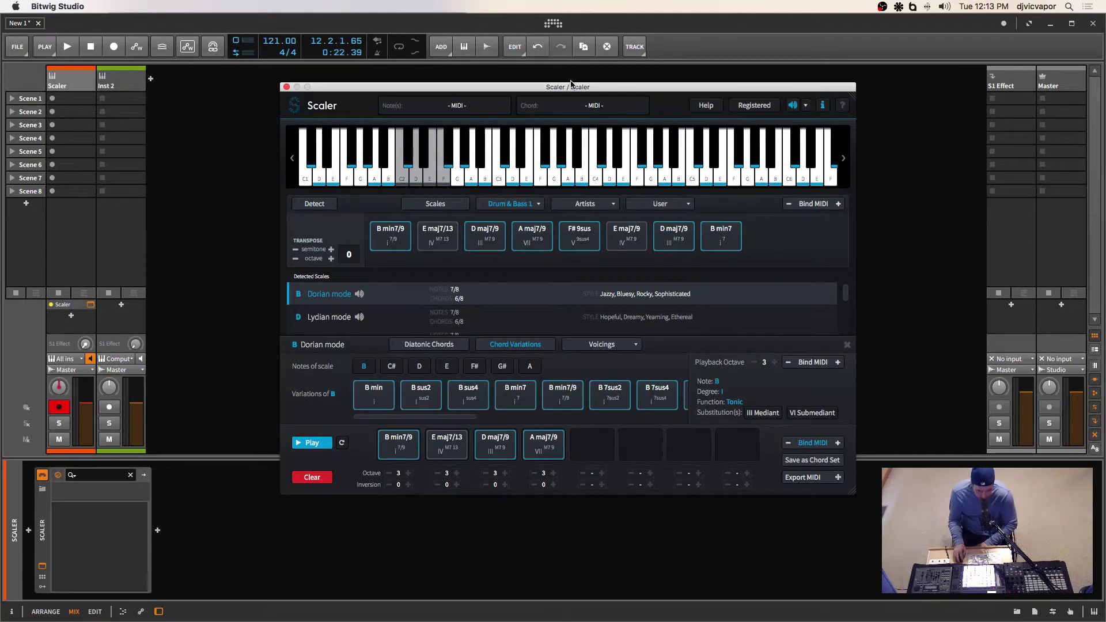
Audition more B variations, including B min7/9, B min and B 7sus4, alternating them with the progression's own chords
drag(567, 87, 557, 83)
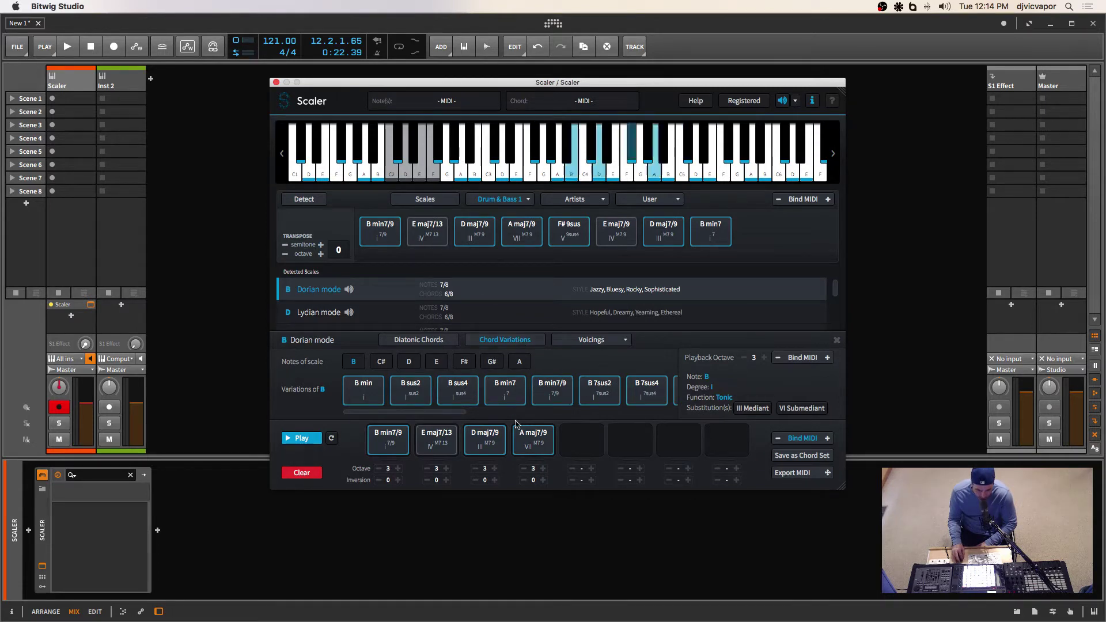
click(384, 437)
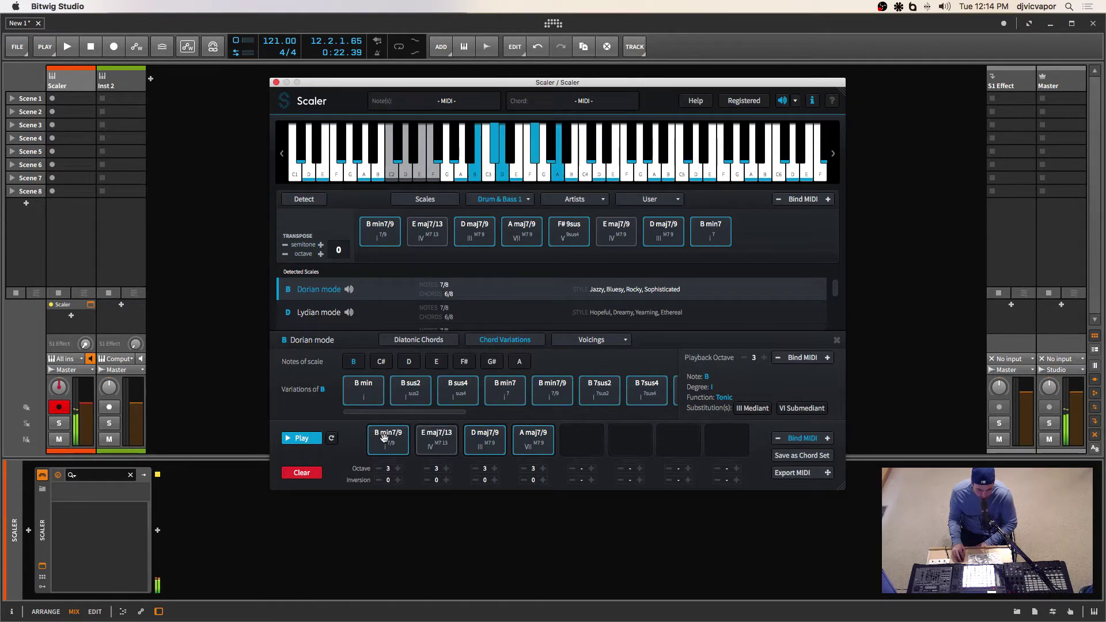
click(595, 392)
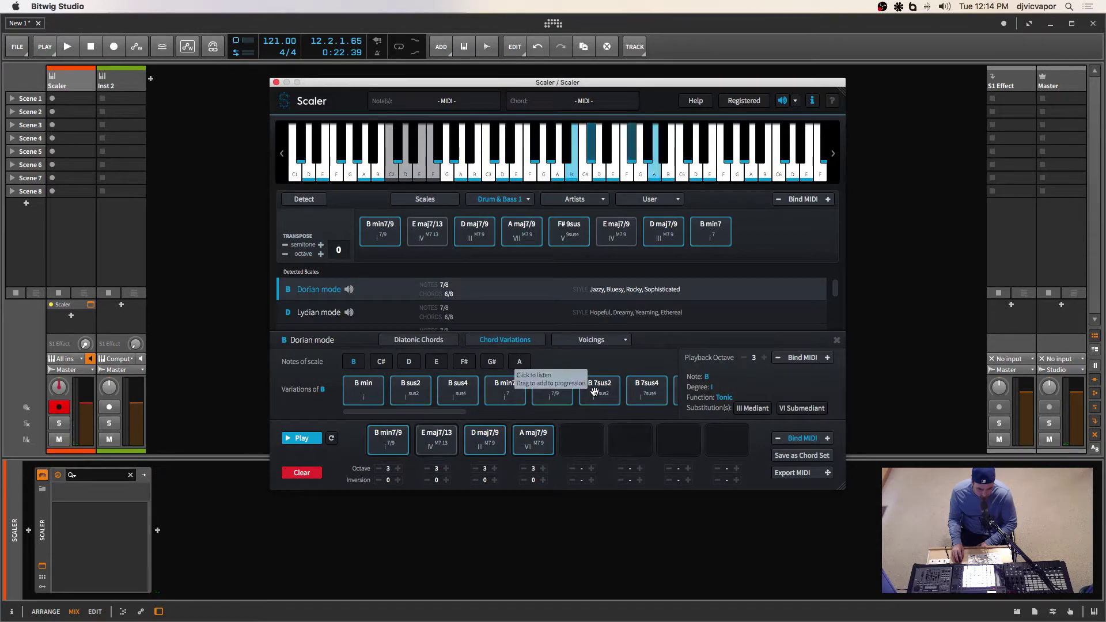
click(564, 391)
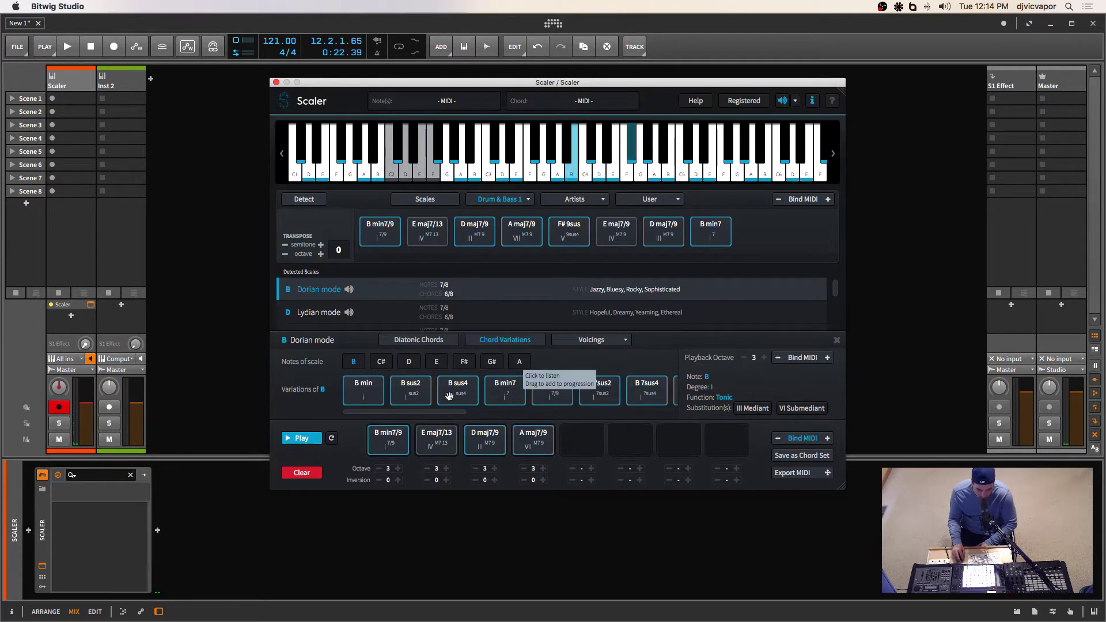
click(381, 398)
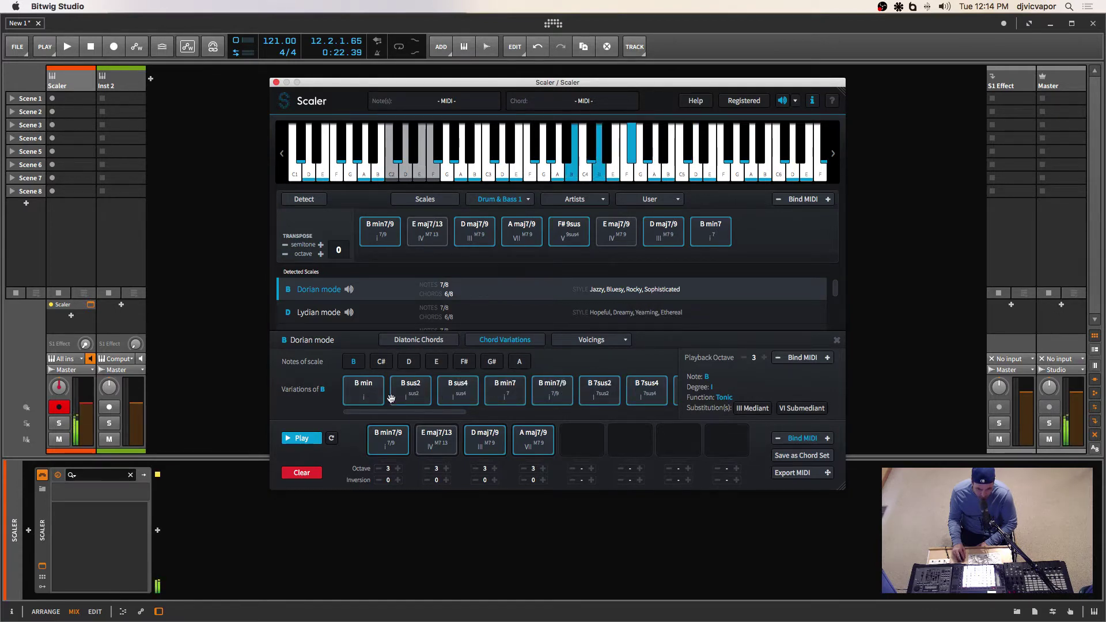
click(650, 394)
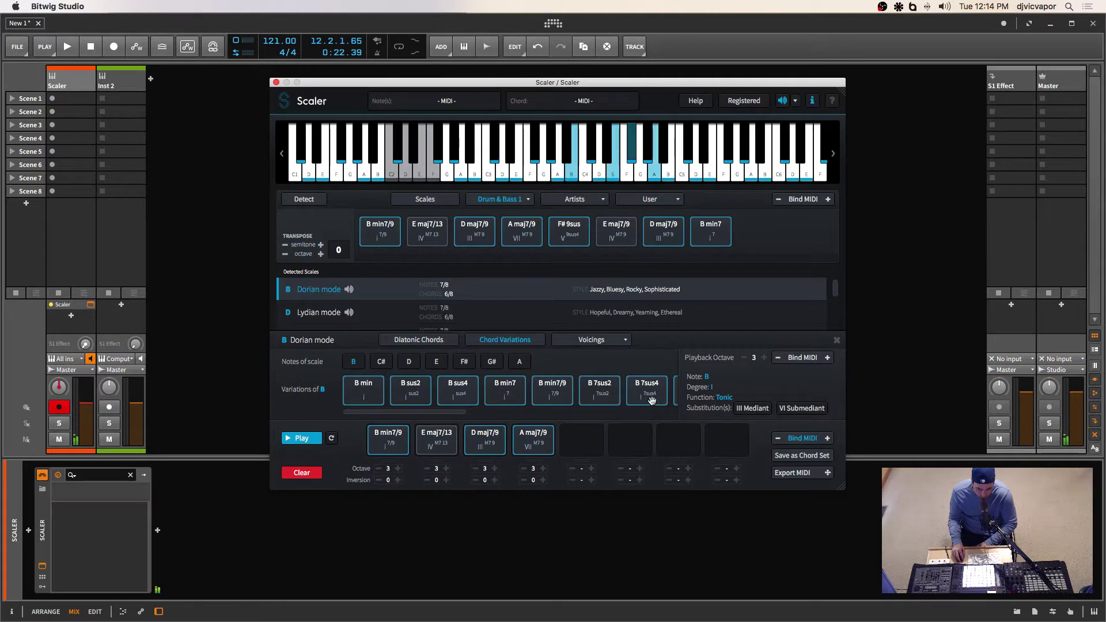
click(531, 441)
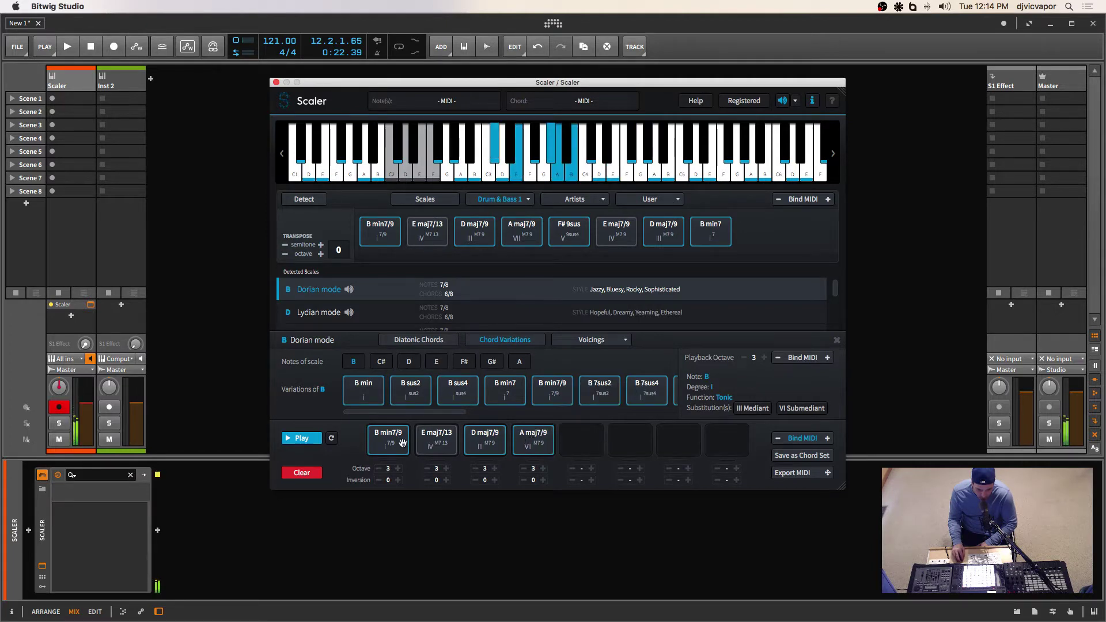
click(495, 439)
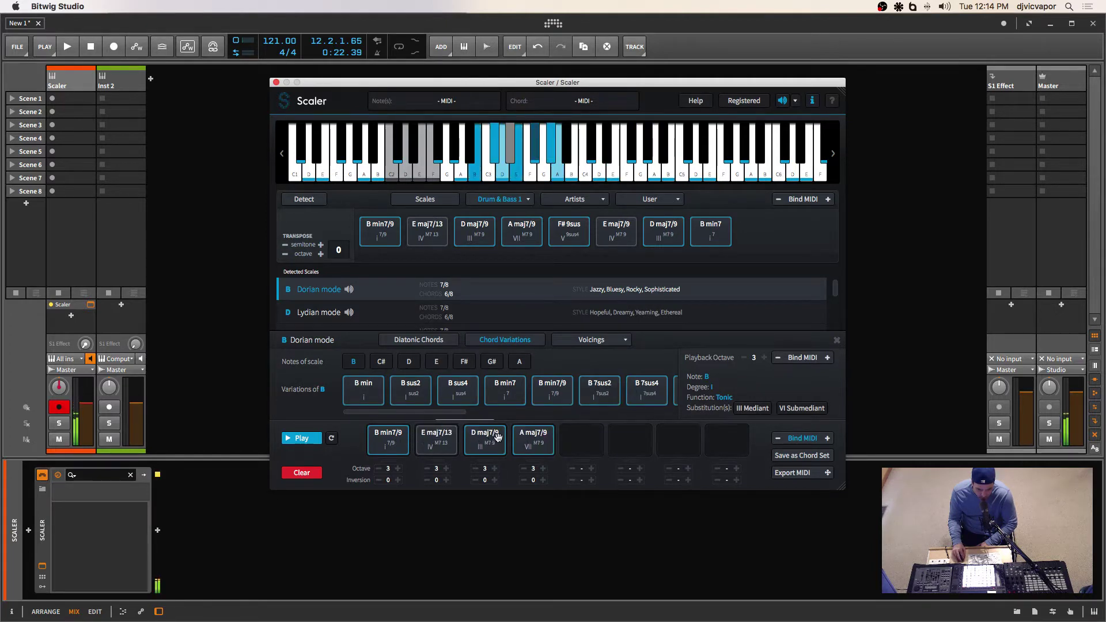
click(507, 392)
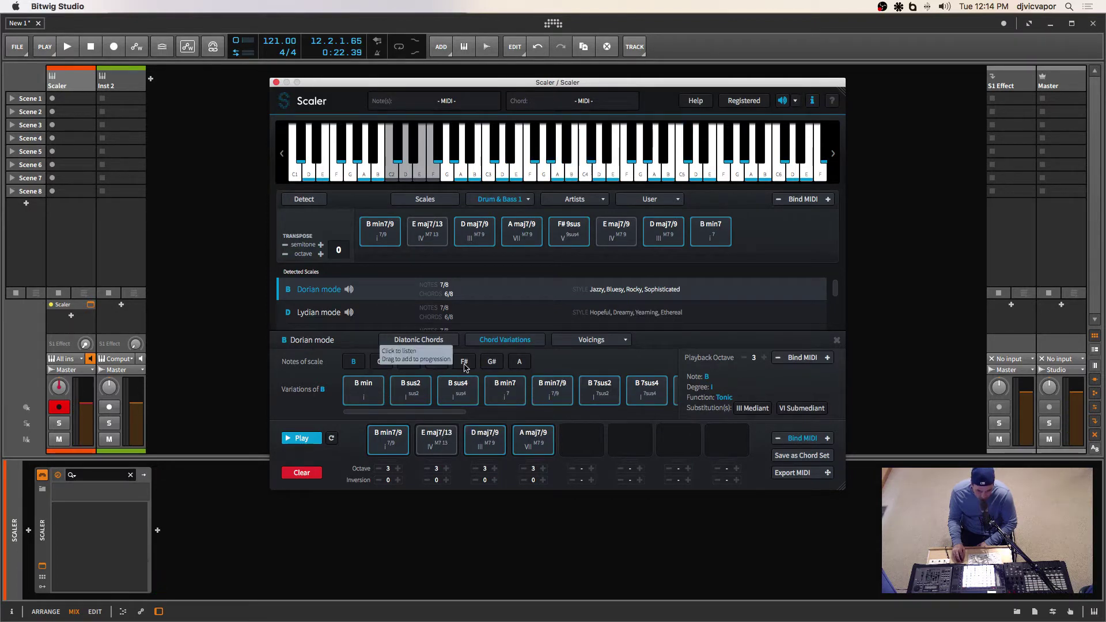
Show the chord variations of A and audition A sus4, A sus2, A maj7 and A maj7sus2
click(519, 361)
click(469, 390)
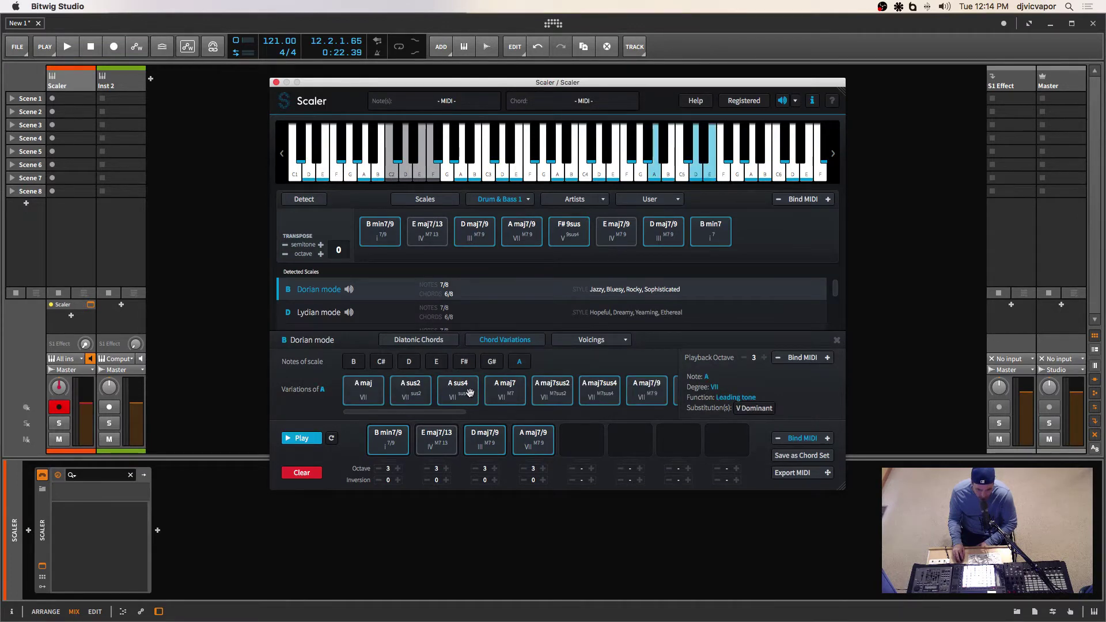
click(411, 387)
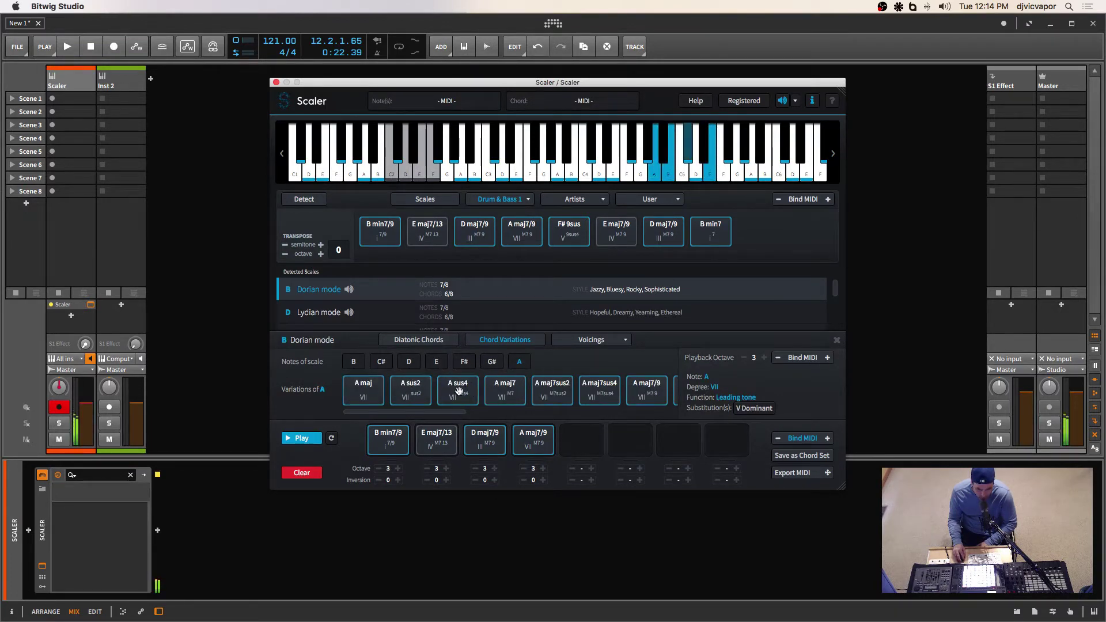
click(497, 389)
click(538, 385)
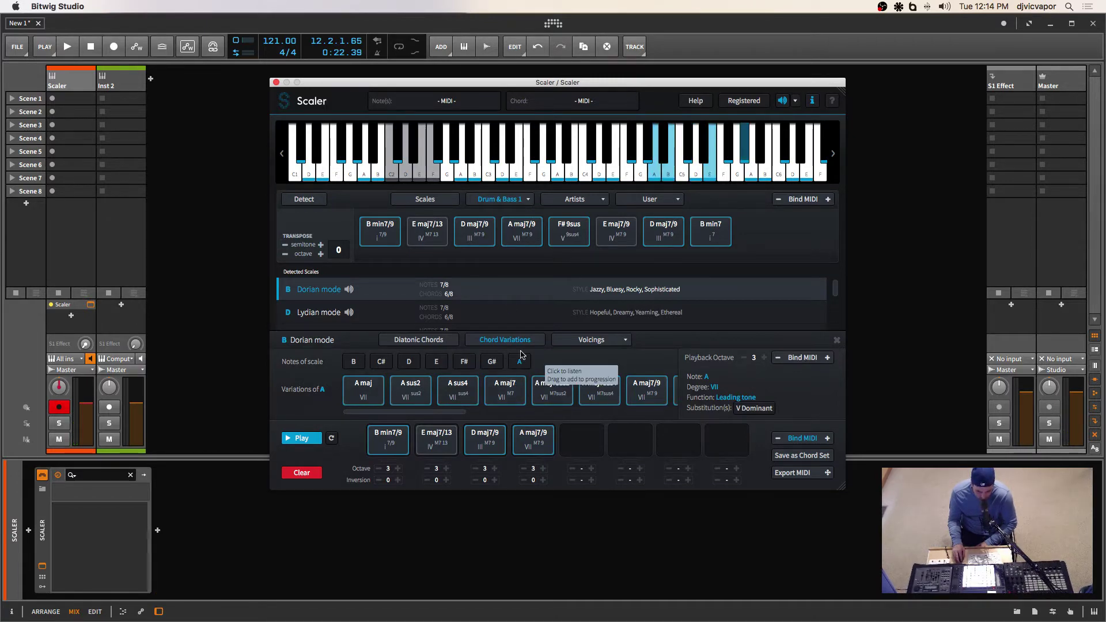
Look through the available chord voicings without choosing one, and audition the progression's chords again
click(603, 344)
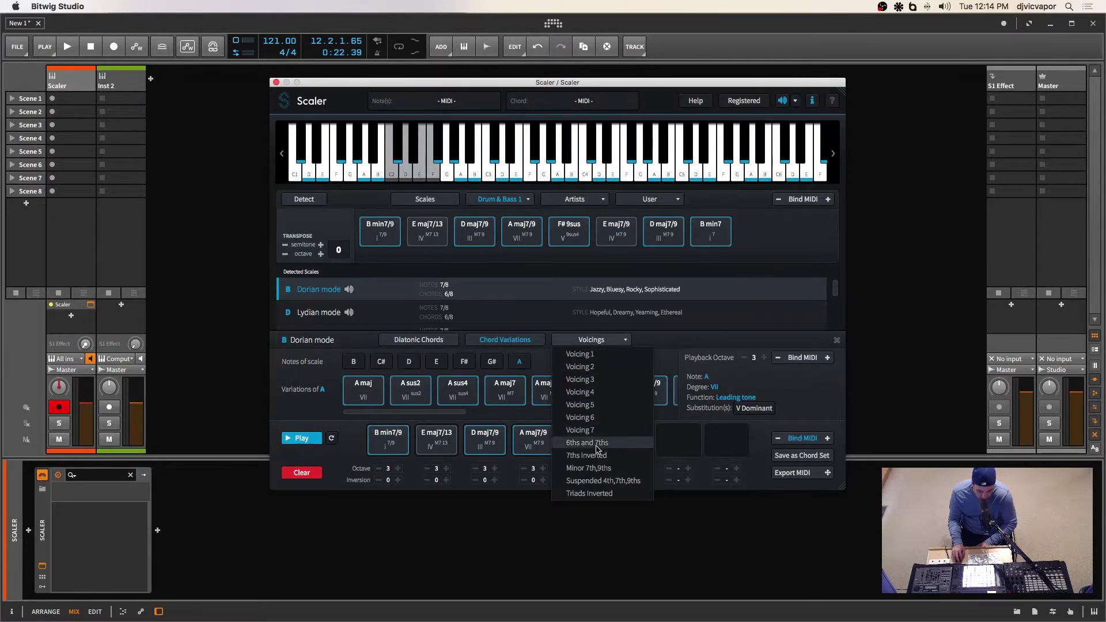
click(394, 442)
click(615, 396)
click(485, 441)
click(437, 440)
click(481, 444)
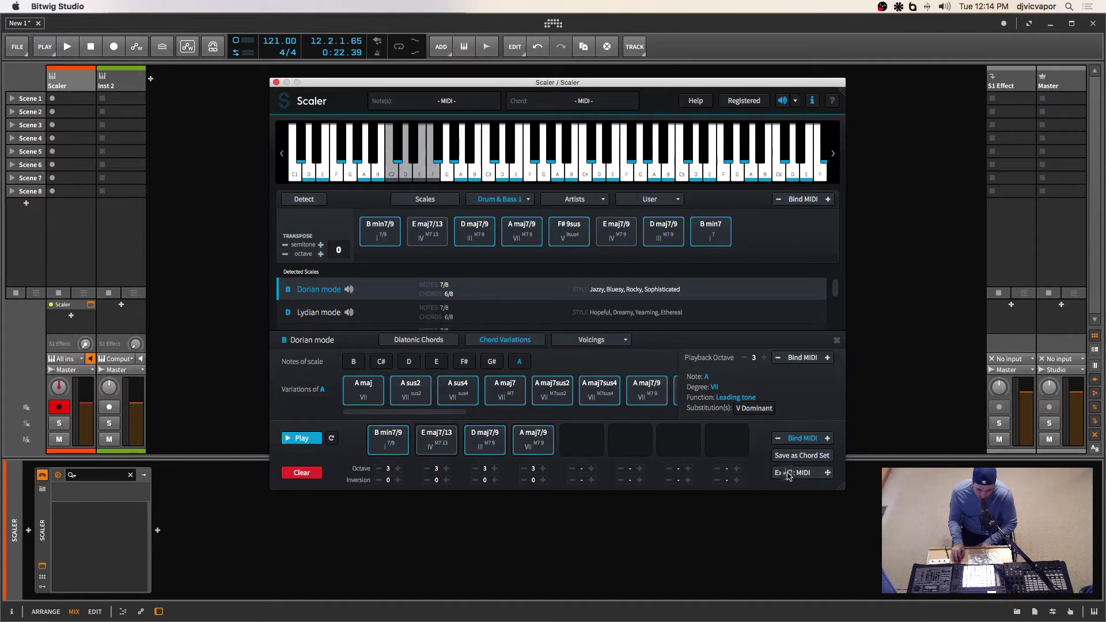
Export the progression as MIDI to a new track's Scene 1 slot and open the clip in an enlarged note editor, closing the Scaler window
drag(789, 476, 101, 113)
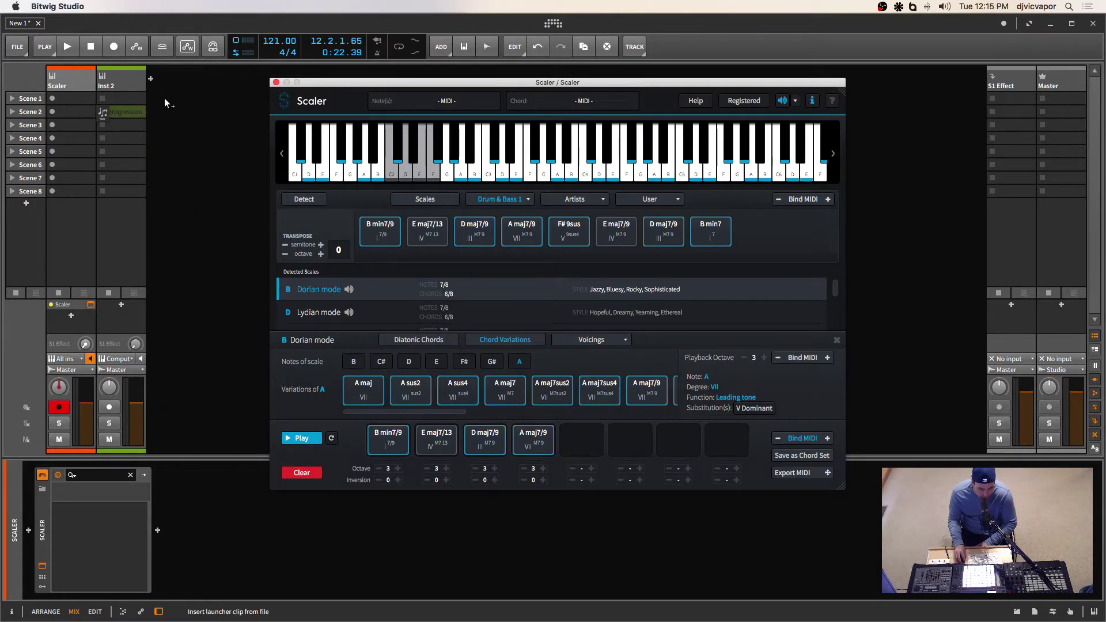
drag(165, 99, 172, 100)
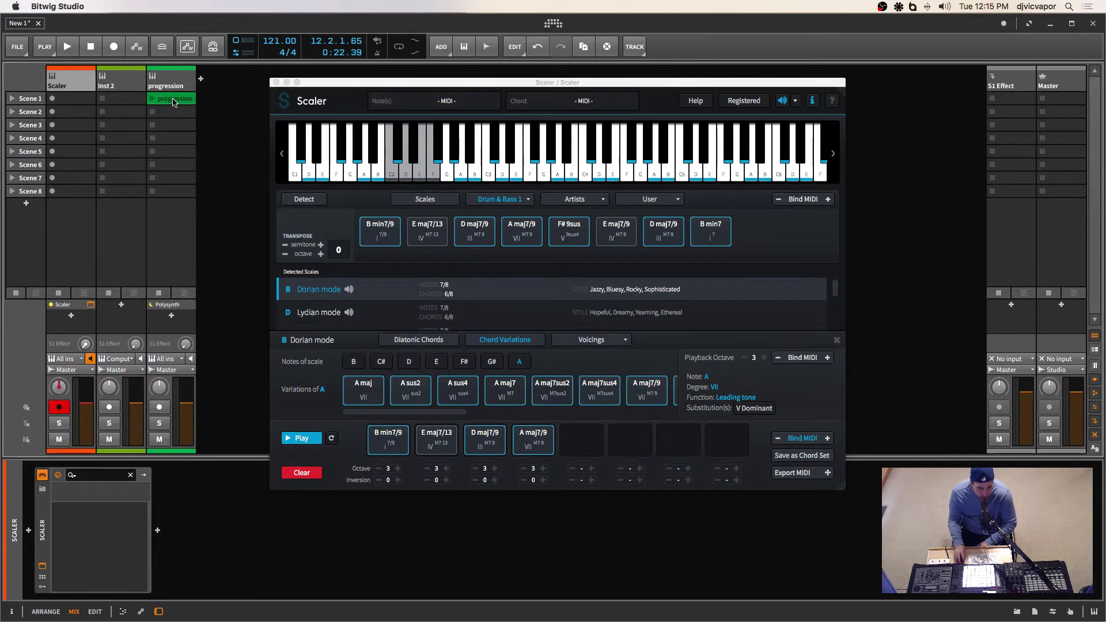
double_click(173, 99)
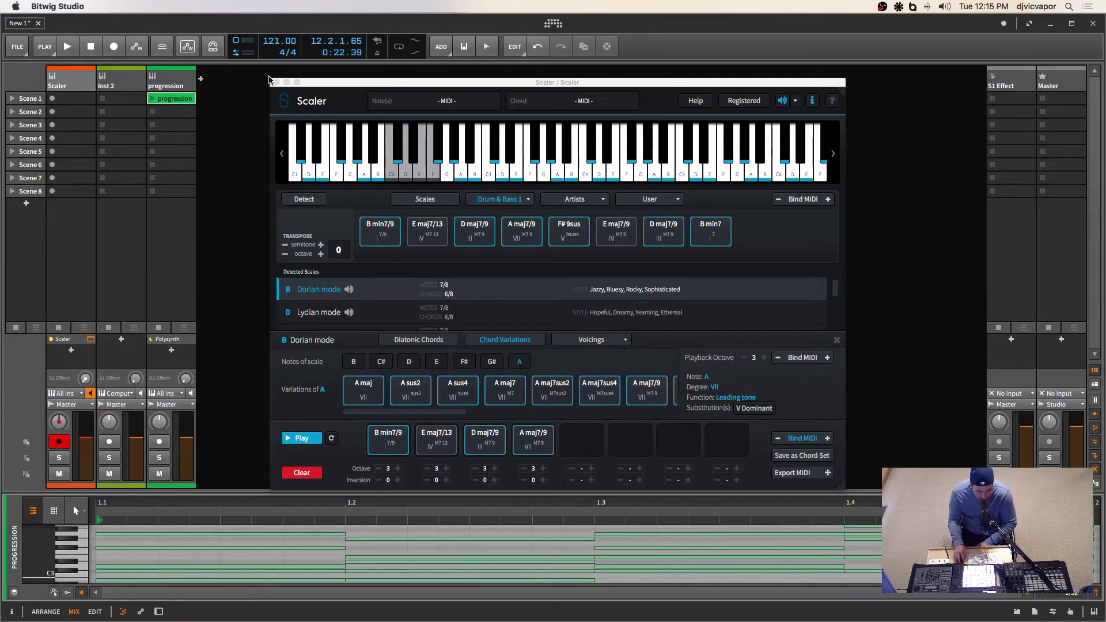
click(276, 83)
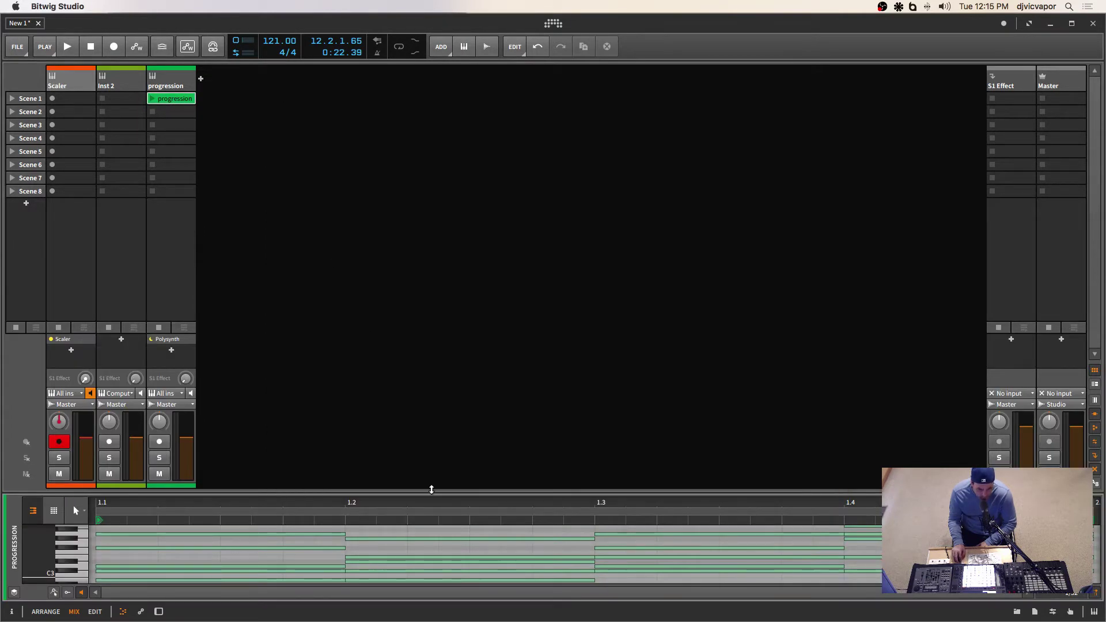
drag(431, 491, 422, 345)
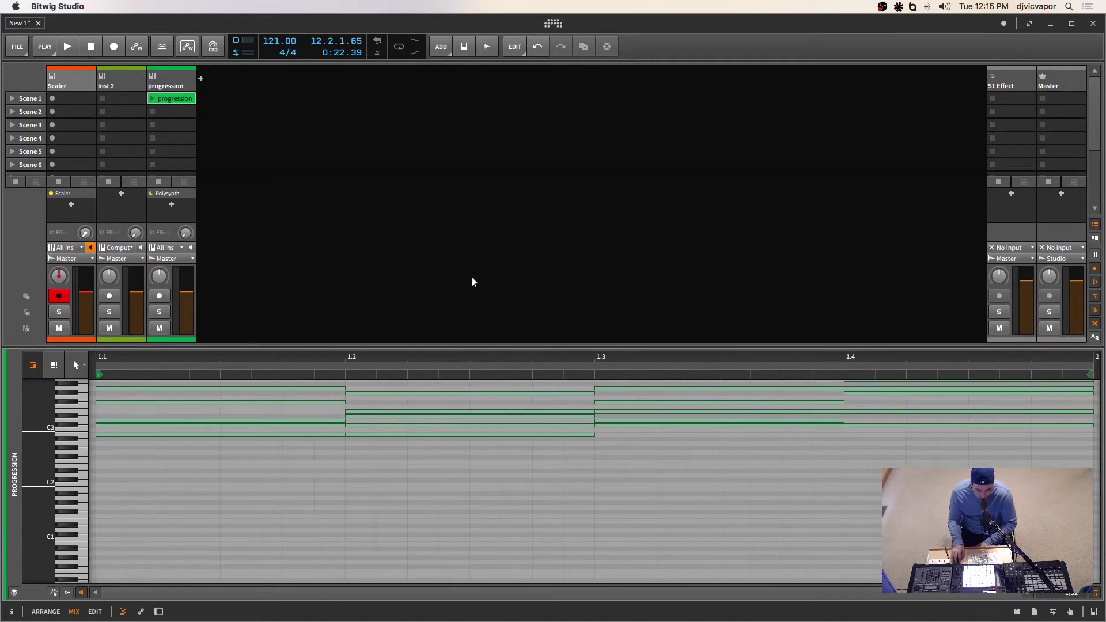
Show the properties of the progression clip and turn on its looping
click(166, 86)
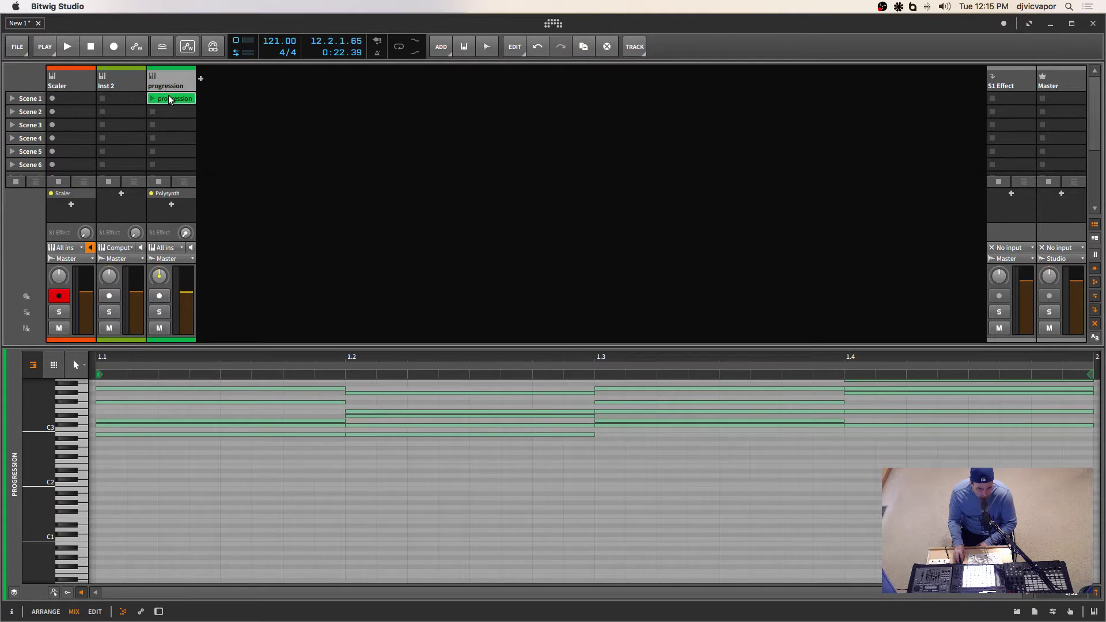
click(170, 100)
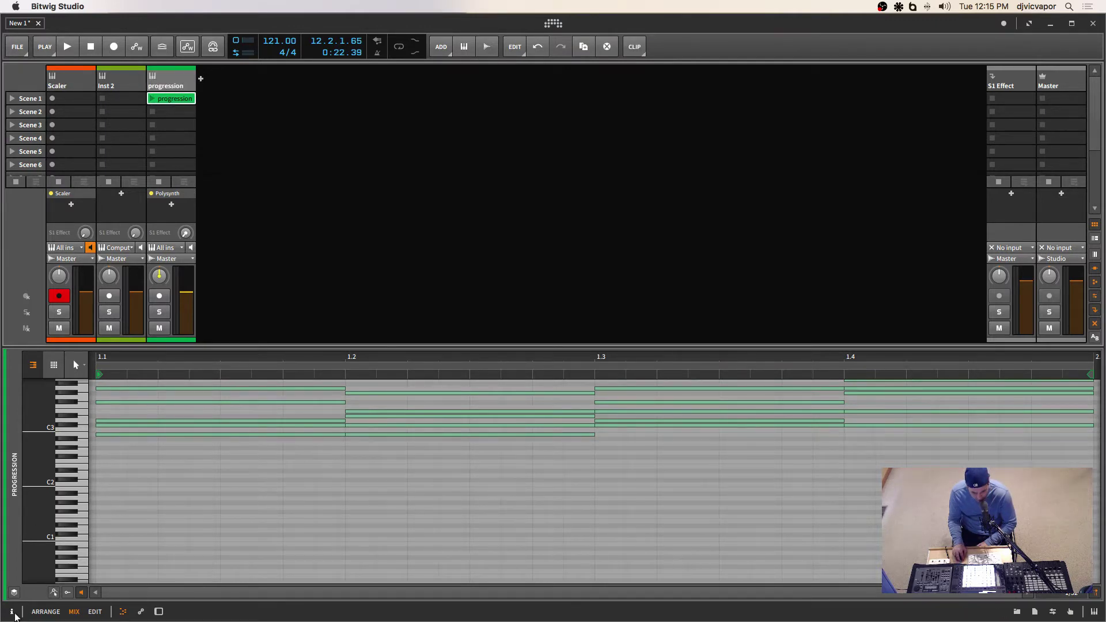
click(12, 612)
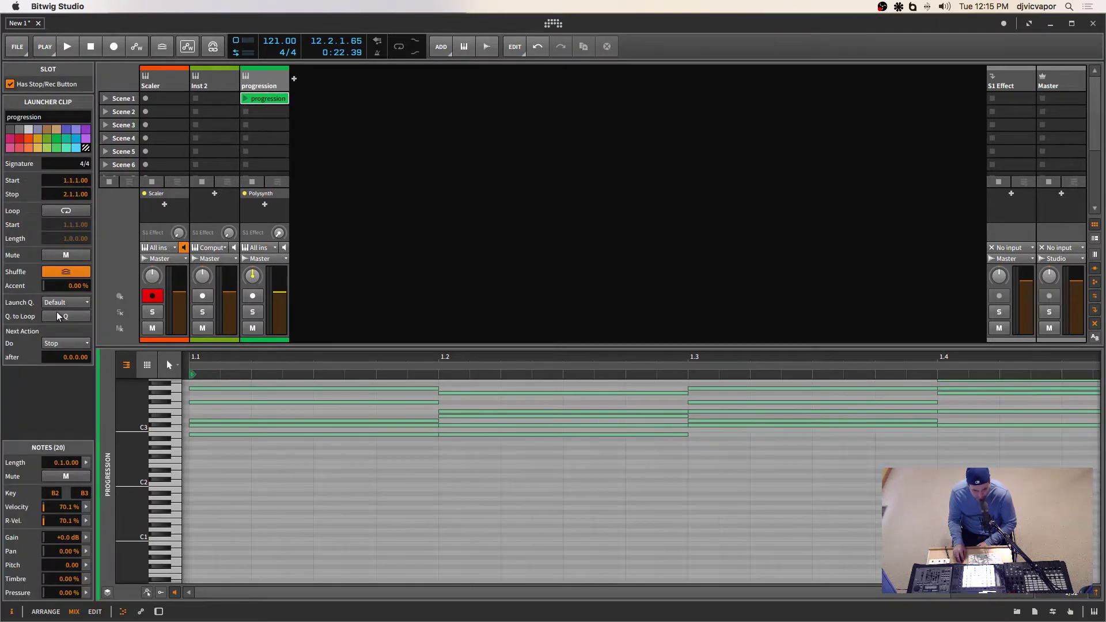
click(67, 212)
Show the Polysynth device of the progression track and launch the progression clip
click(254, 85)
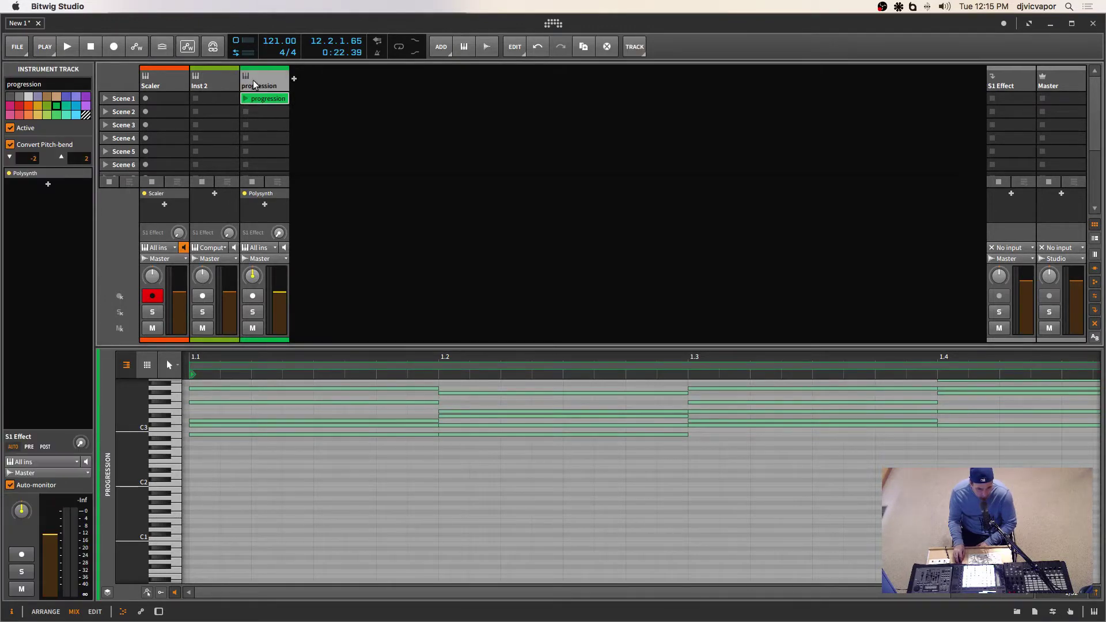
key(d)
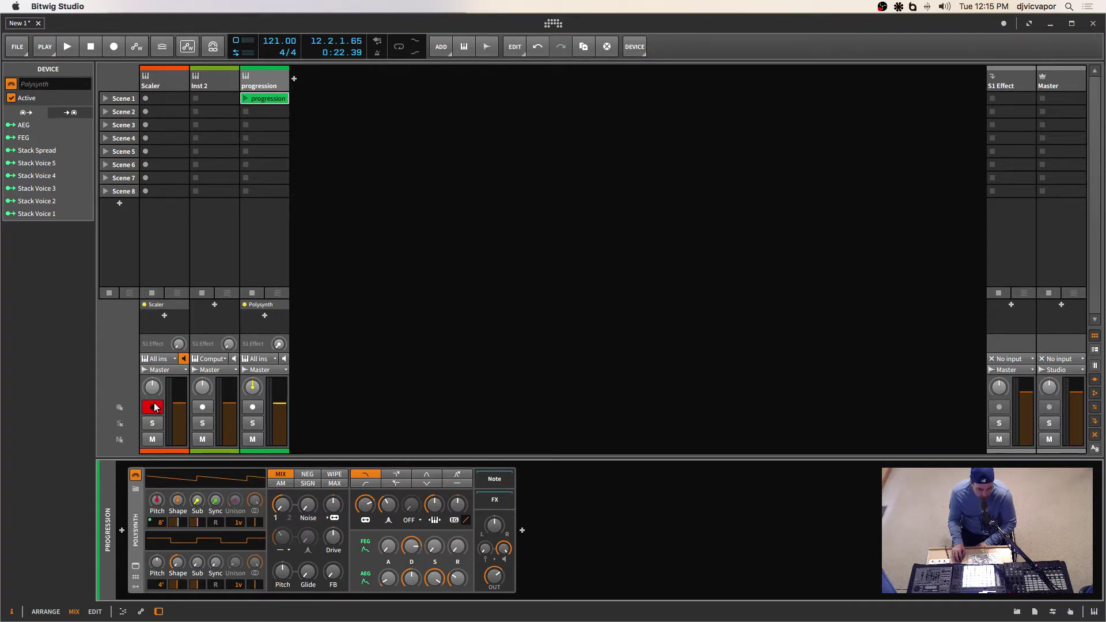
click(245, 99)
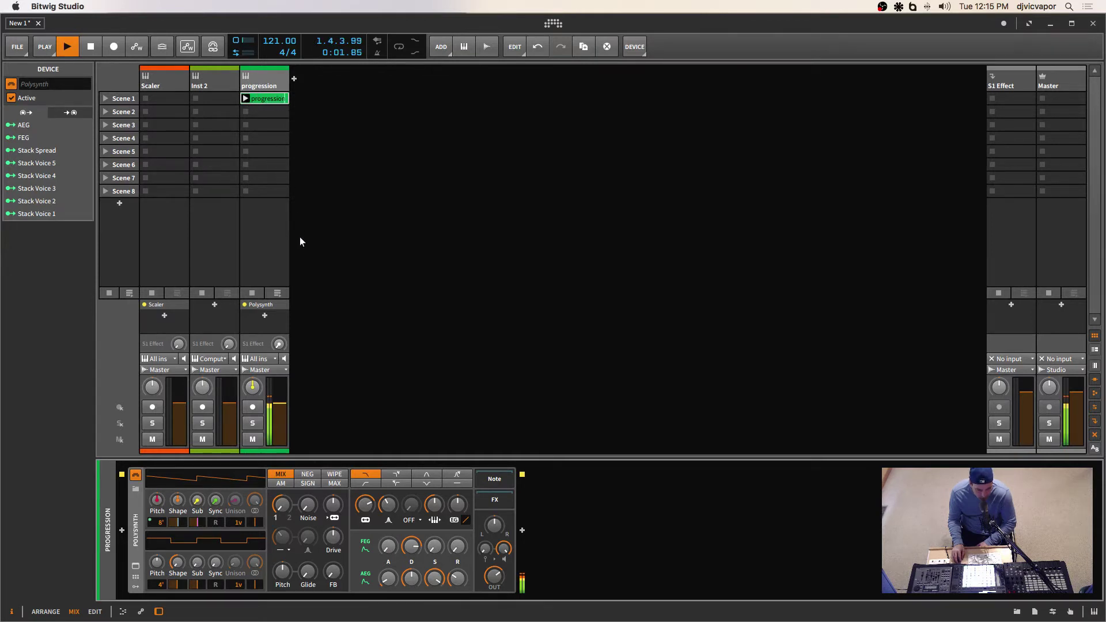
Lower the progression track's volume to about -10.7 dB
drag(281, 402, 281, 414)
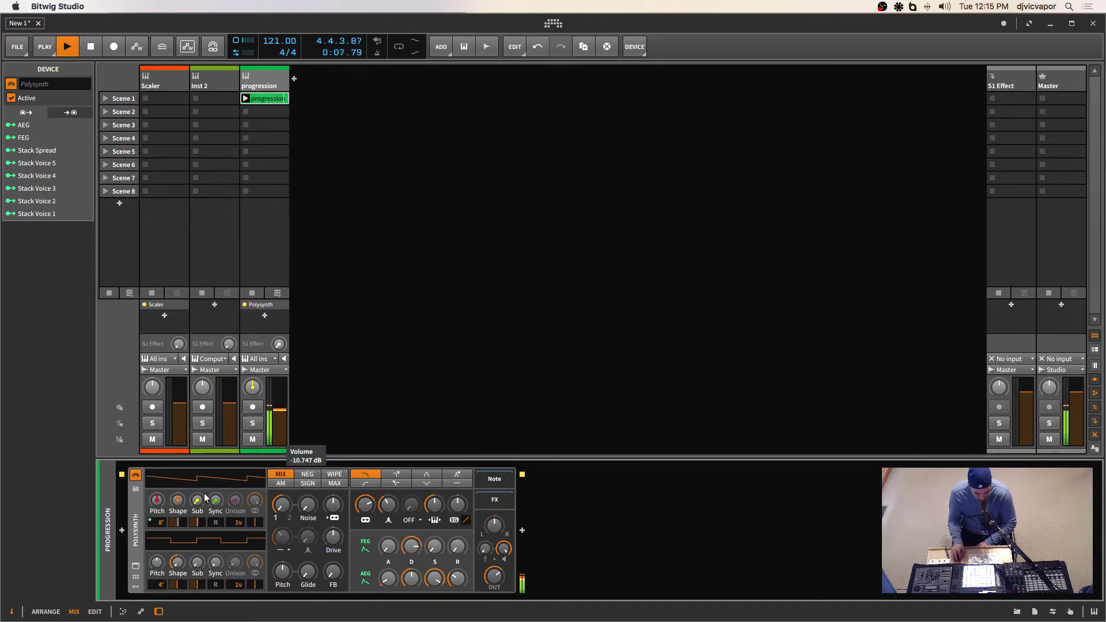
Filter the Polysynth's preset browser to Bitwig device presets in the Keyboards category and load the preset 1986
click(135, 489)
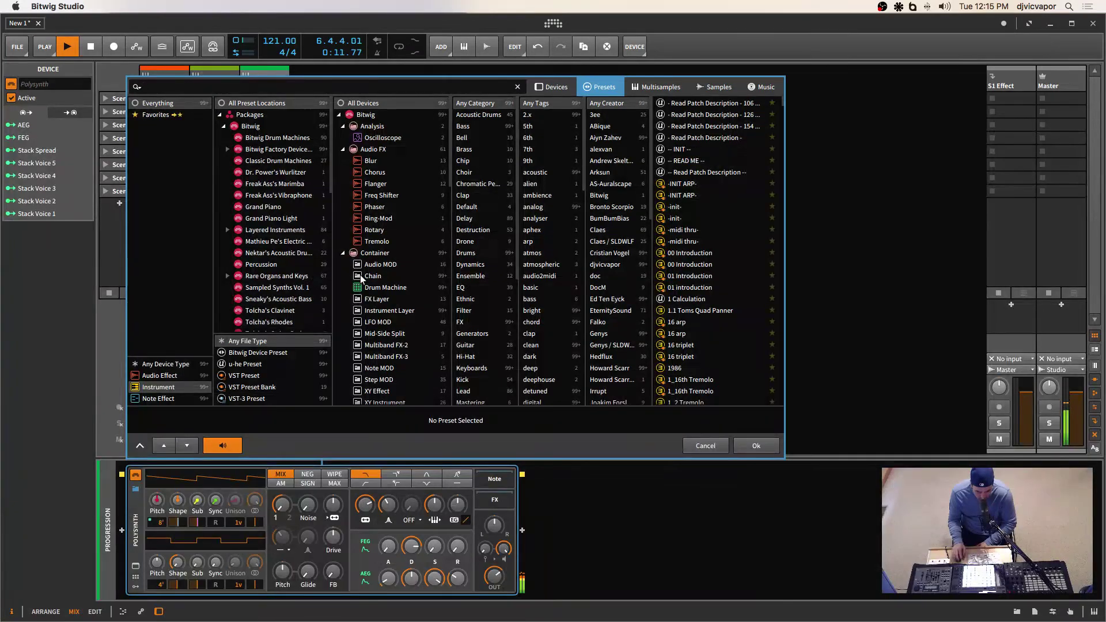
click(248, 353)
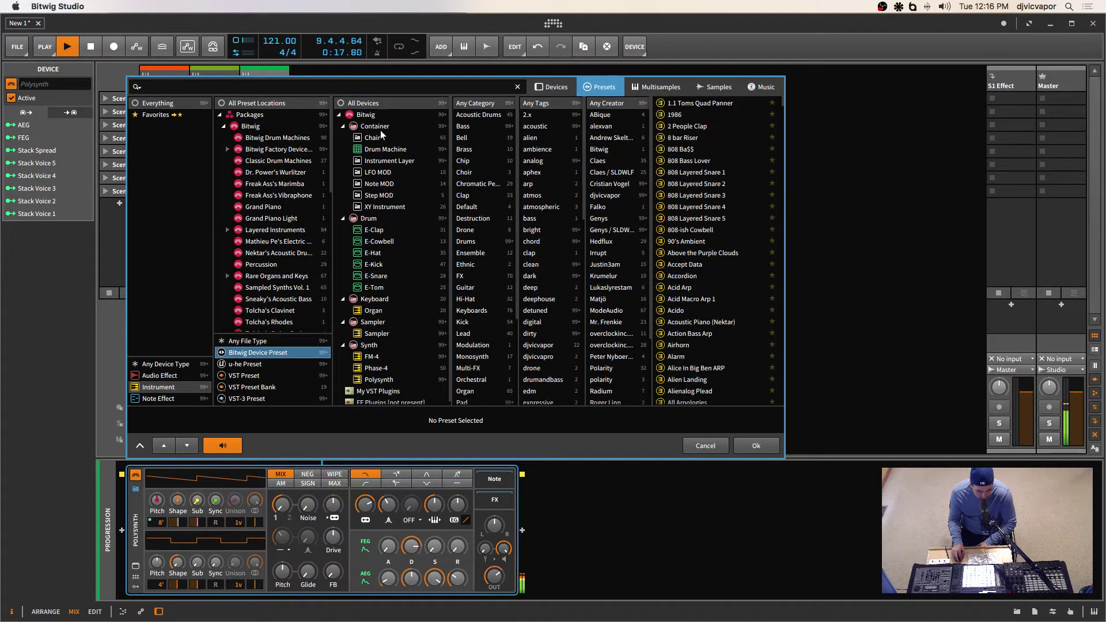
click(375, 116)
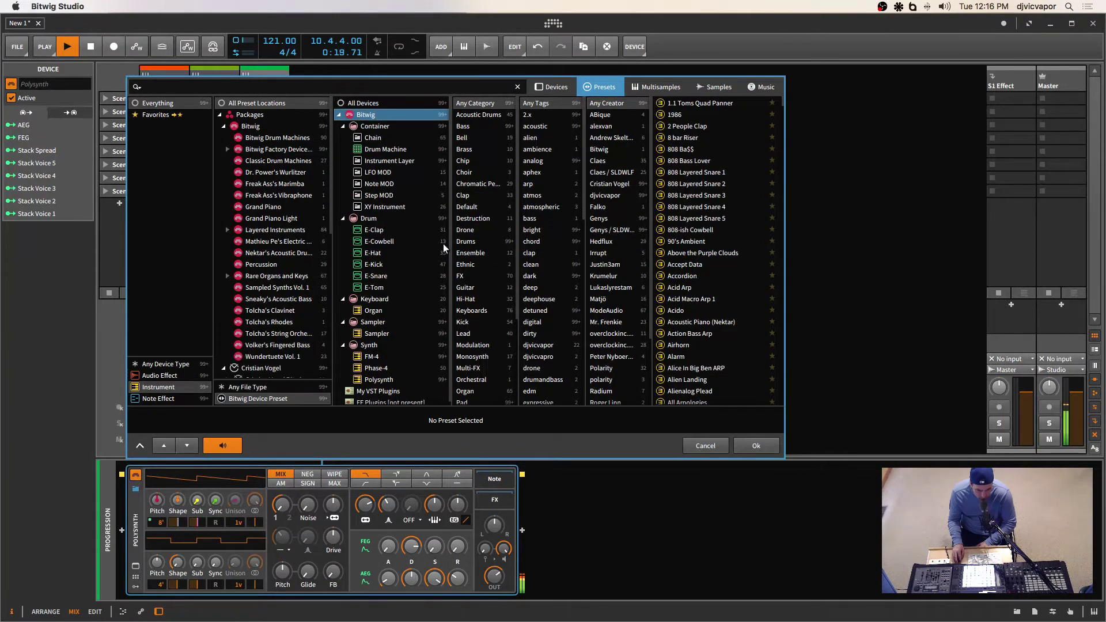
click(696, 442)
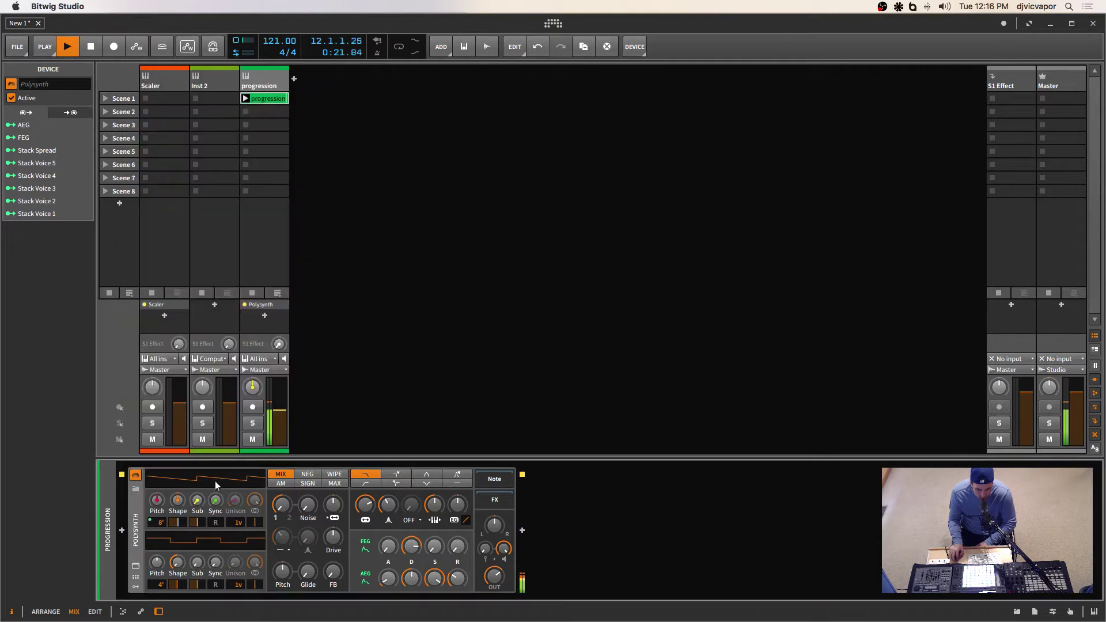
click(136, 489)
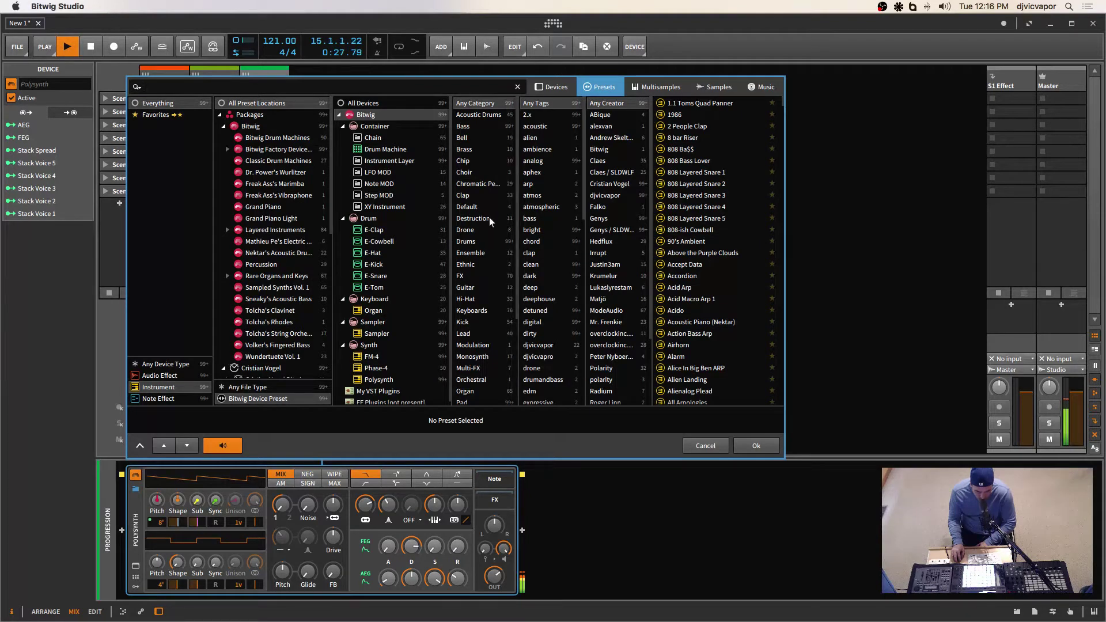
click(479, 312)
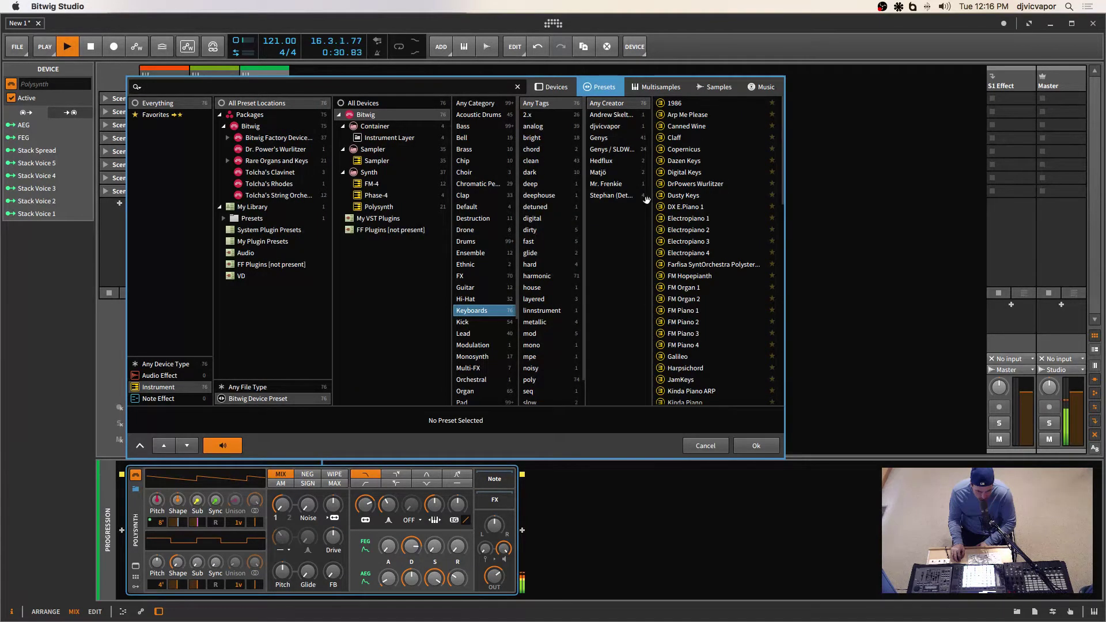
click(685, 103)
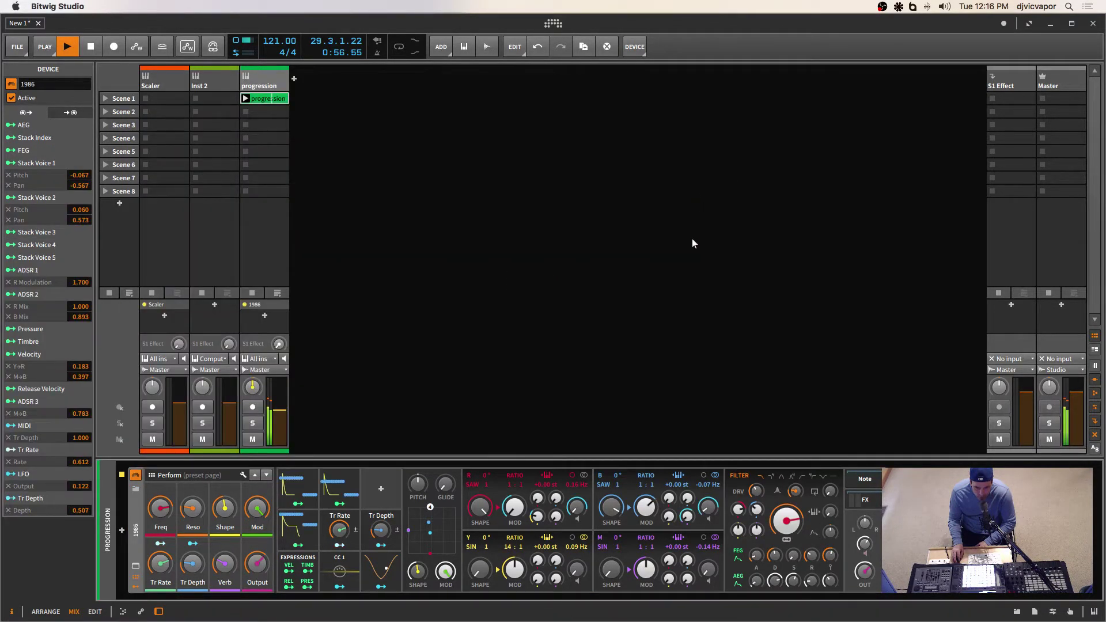
double_click(692, 243)
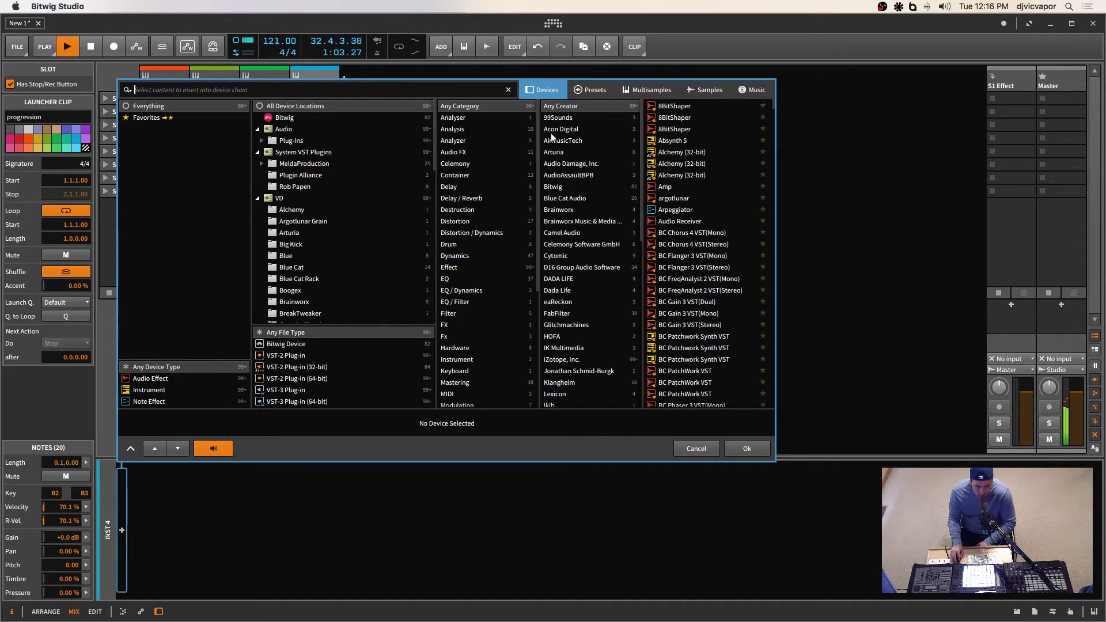
click(695, 448)
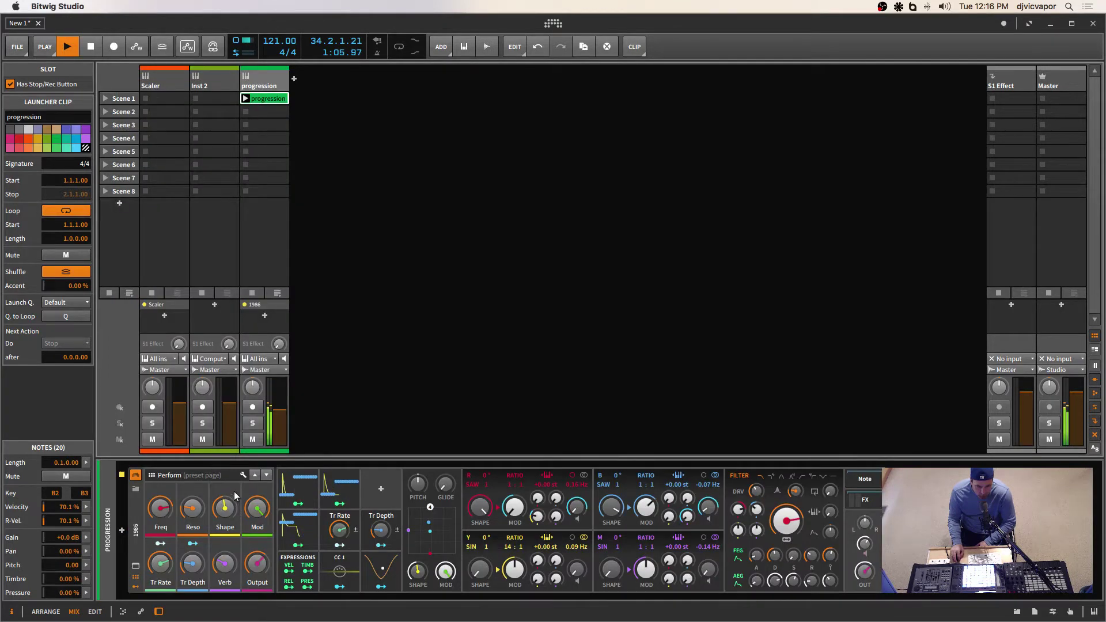
Delete the instrument from the progression track and insert the Serum plugin in its place
click(134, 475)
click(135, 516)
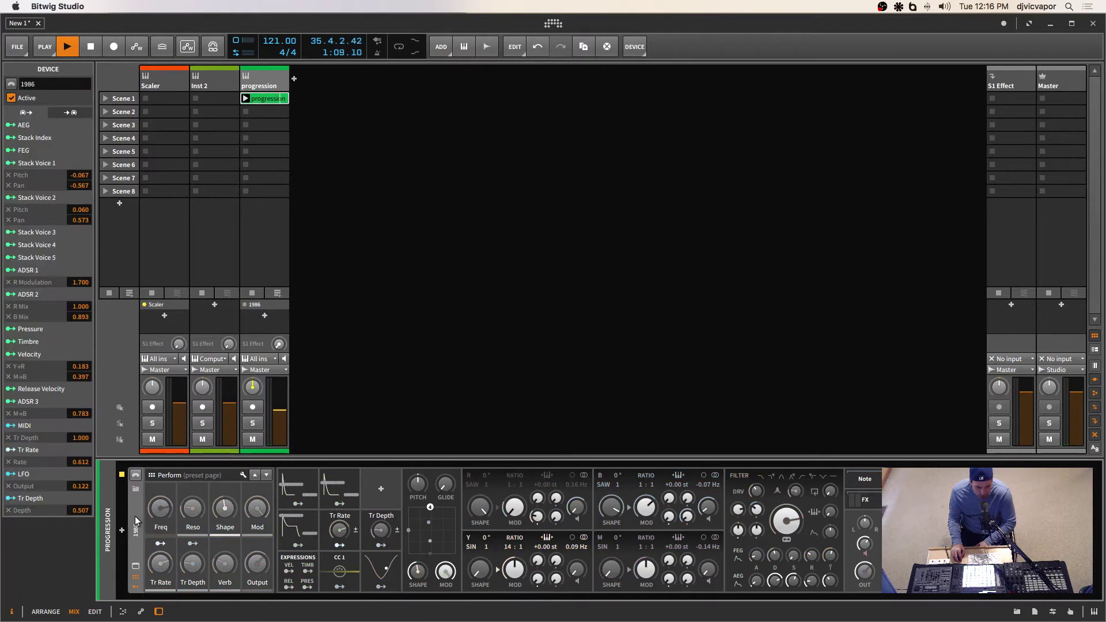
key(Delete)
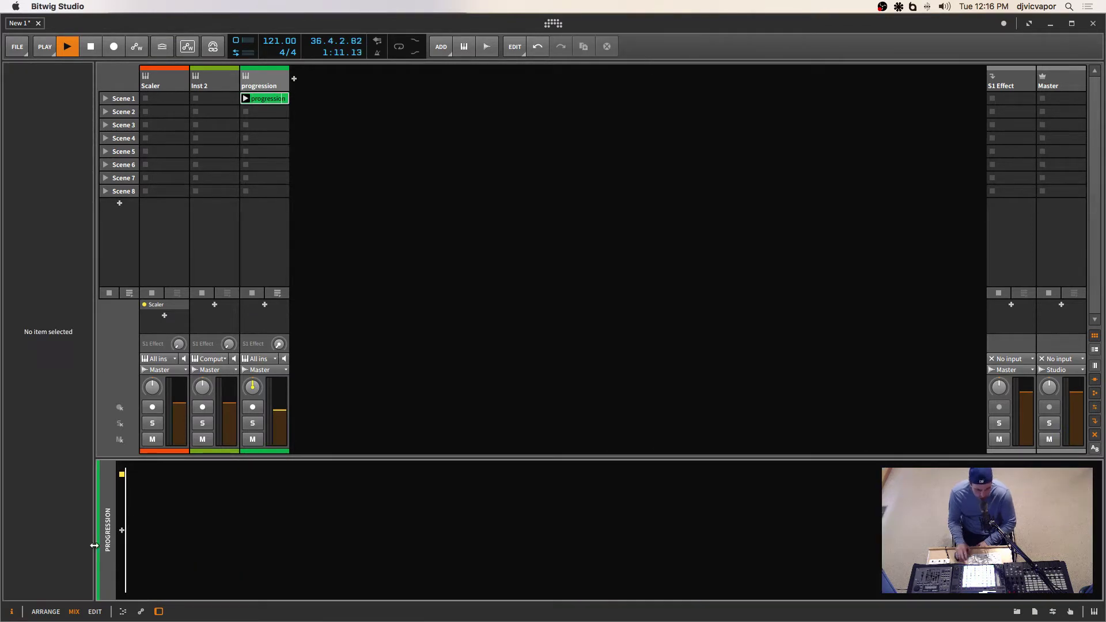
click(122, 530)
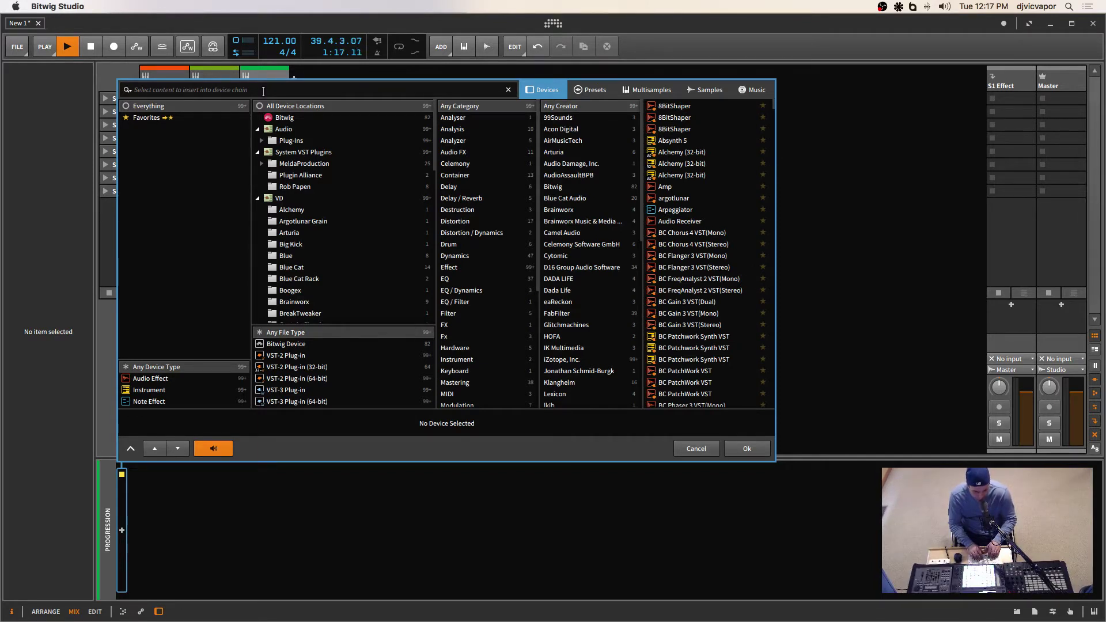
text(serum)
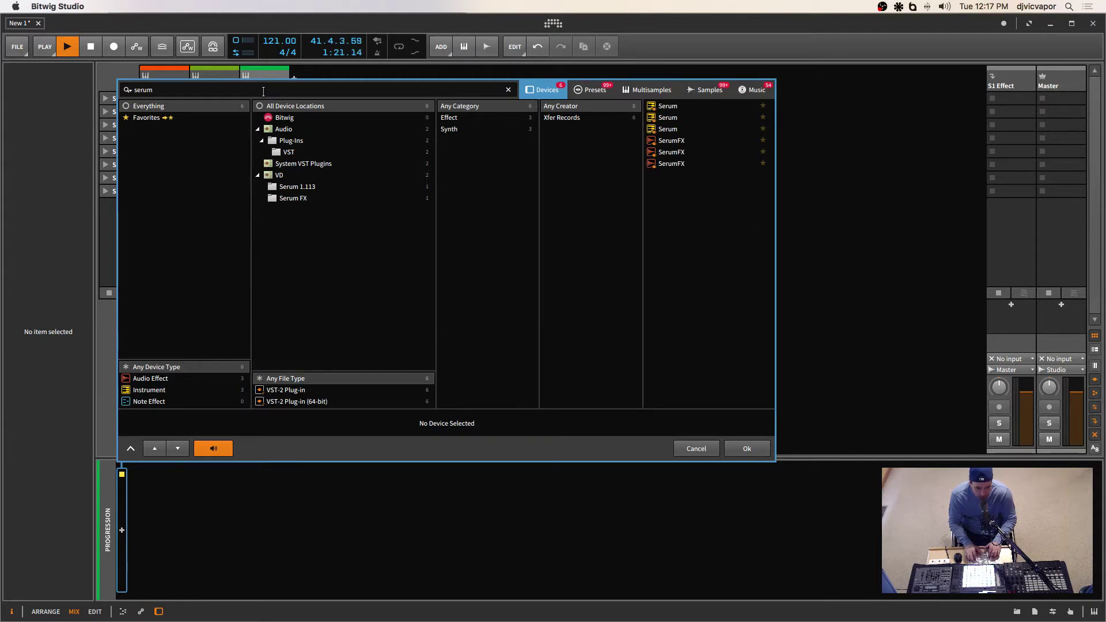
click(670, 106)
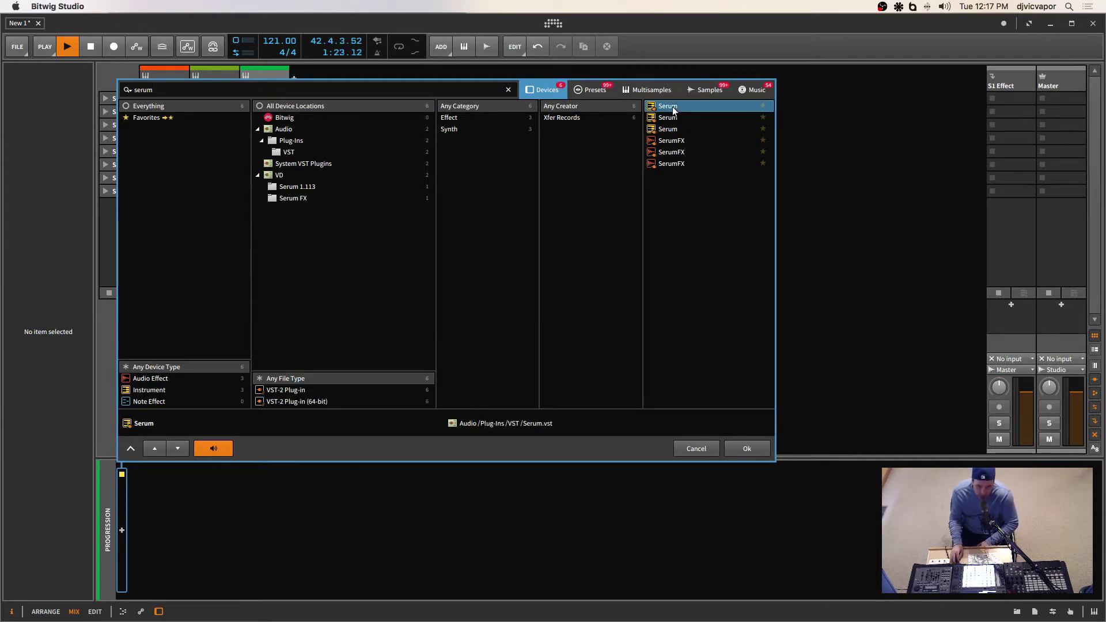
click(747, 444)
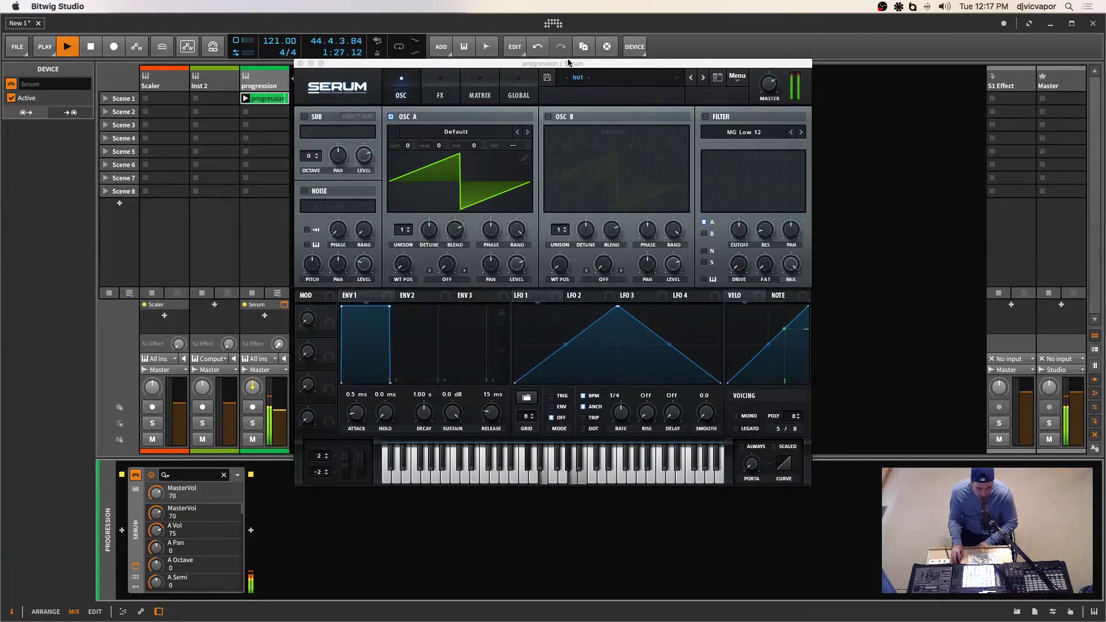
Lower Serum's master volume to 47, load the Synth preset SY PavingRhodes [SD], and close the plugin window
drag(569, 63, 593, 74)
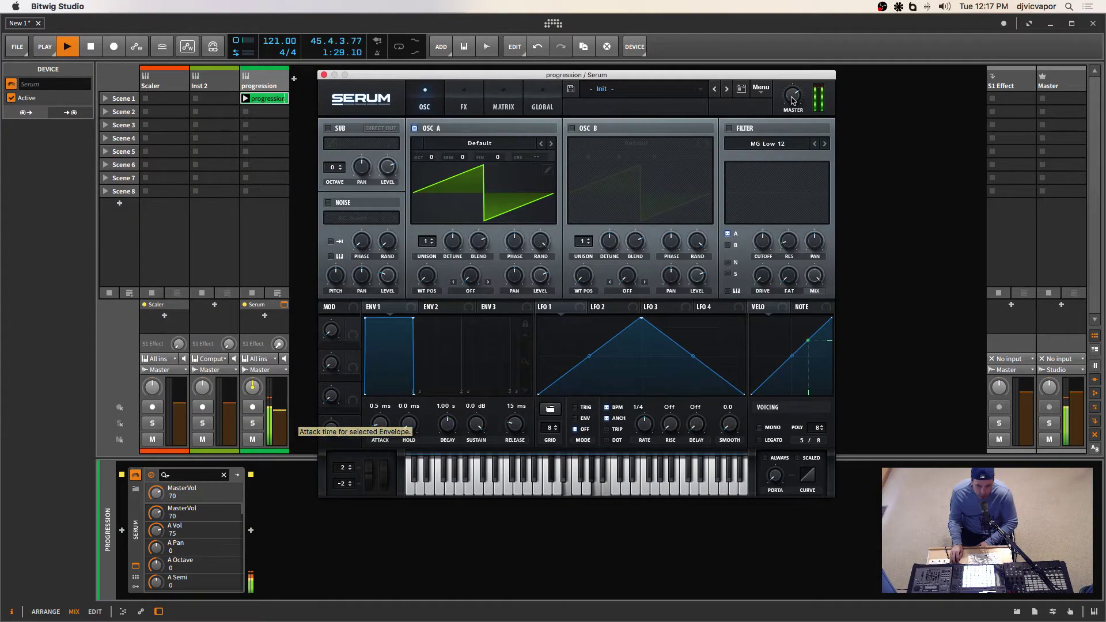
drag(793, 95, 788, 122)
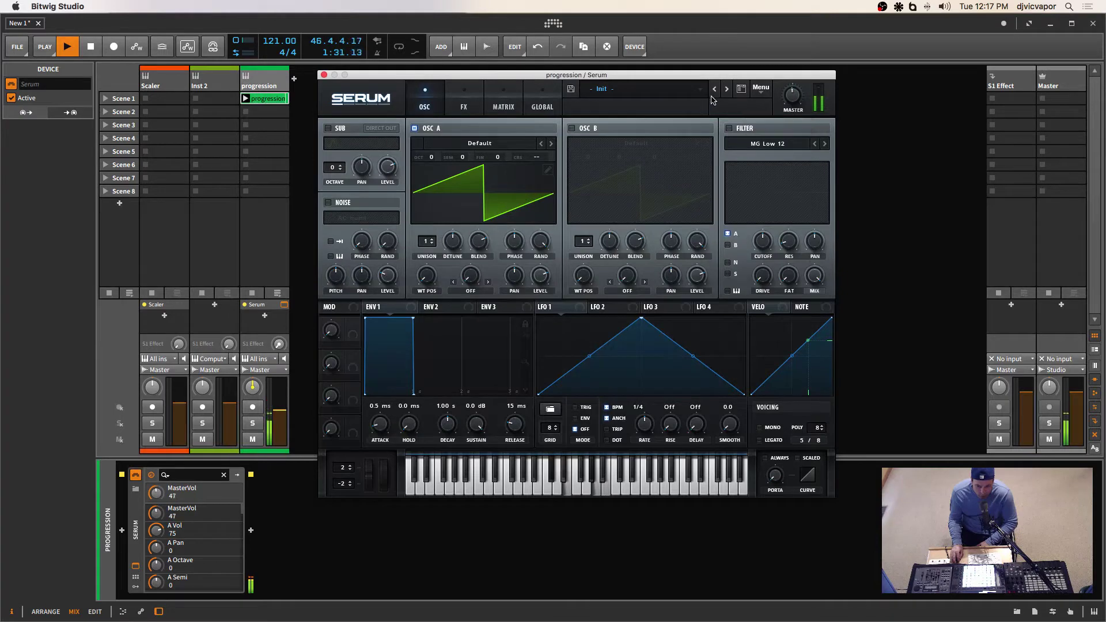
click(698, 94)
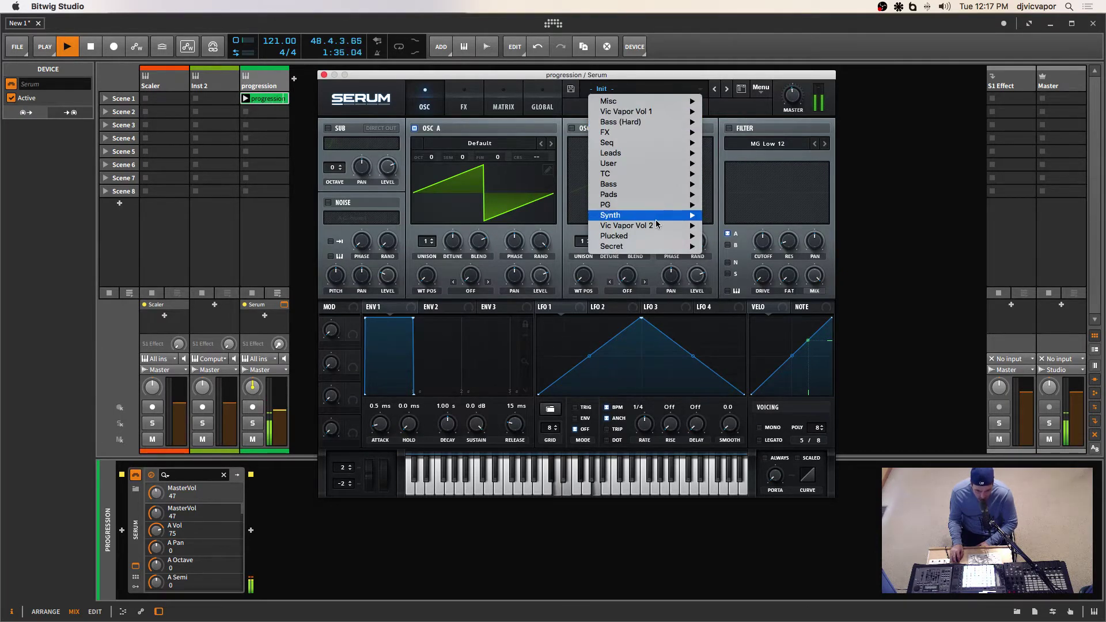
mouse_move(656, 217)
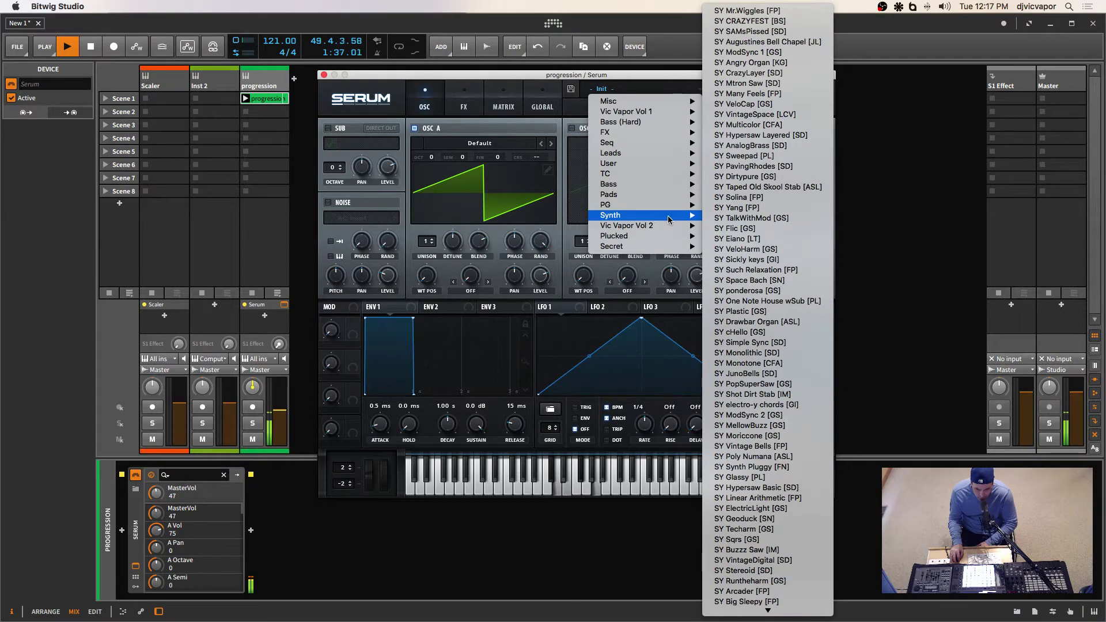
click(746, 167)
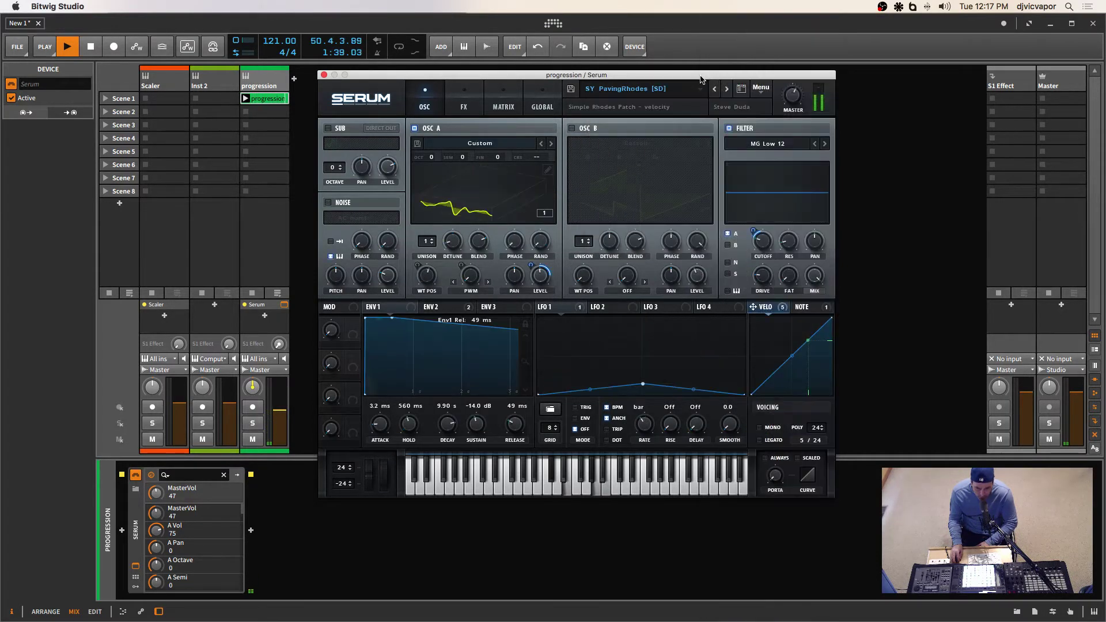
drag(786, 94, 786, 106)
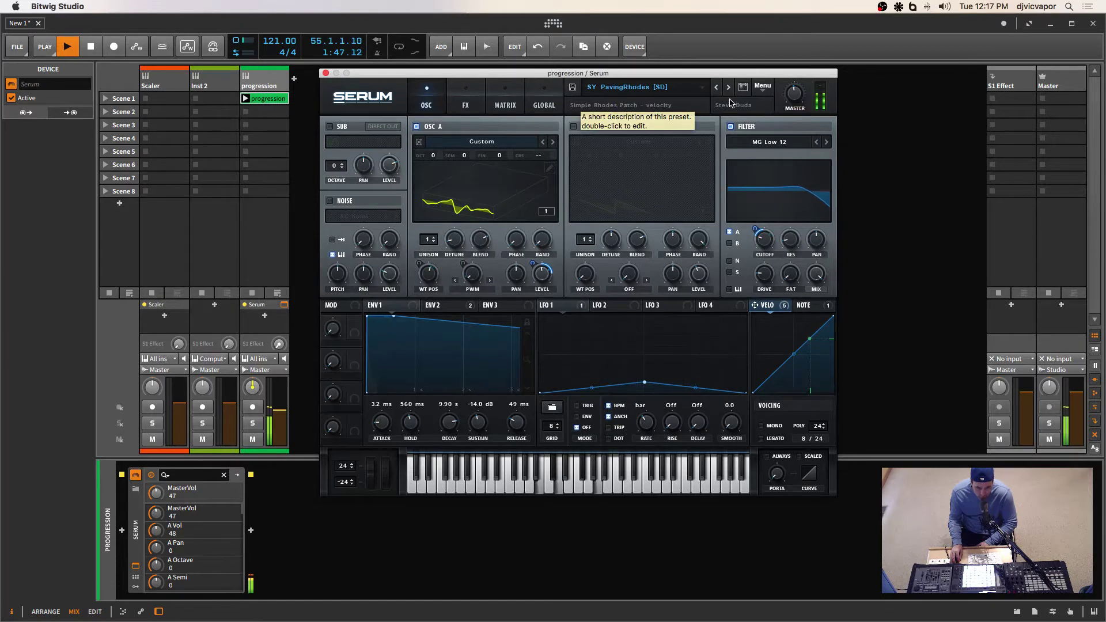
click(326, 74)
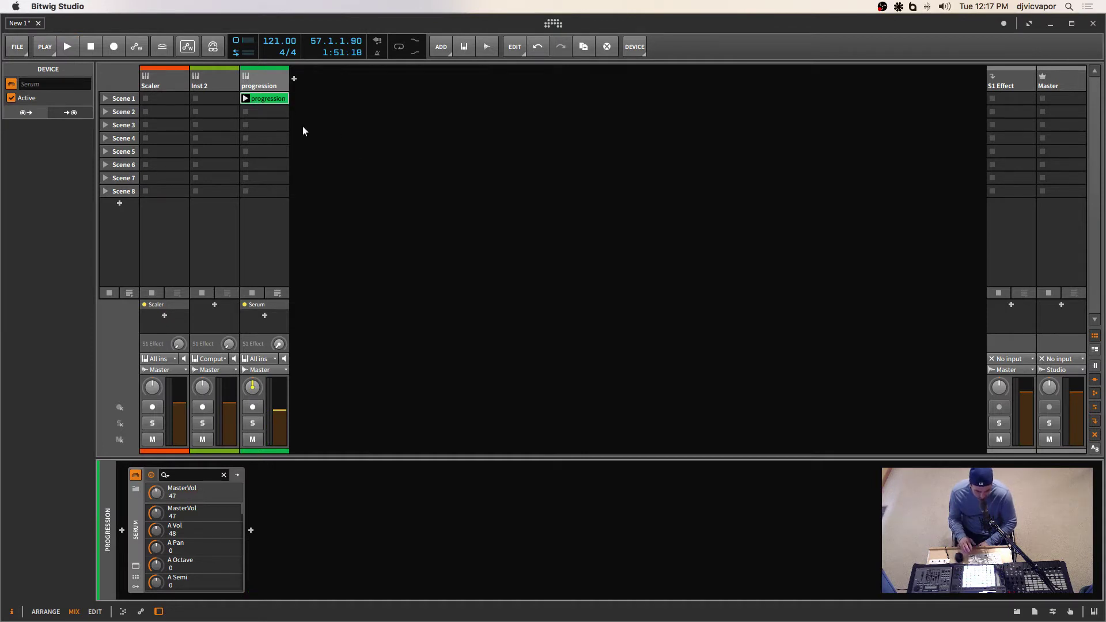
Duplicate the progression clip into Scene 2 and open the copy in the note editor
click(265, 101)
key(super+d)
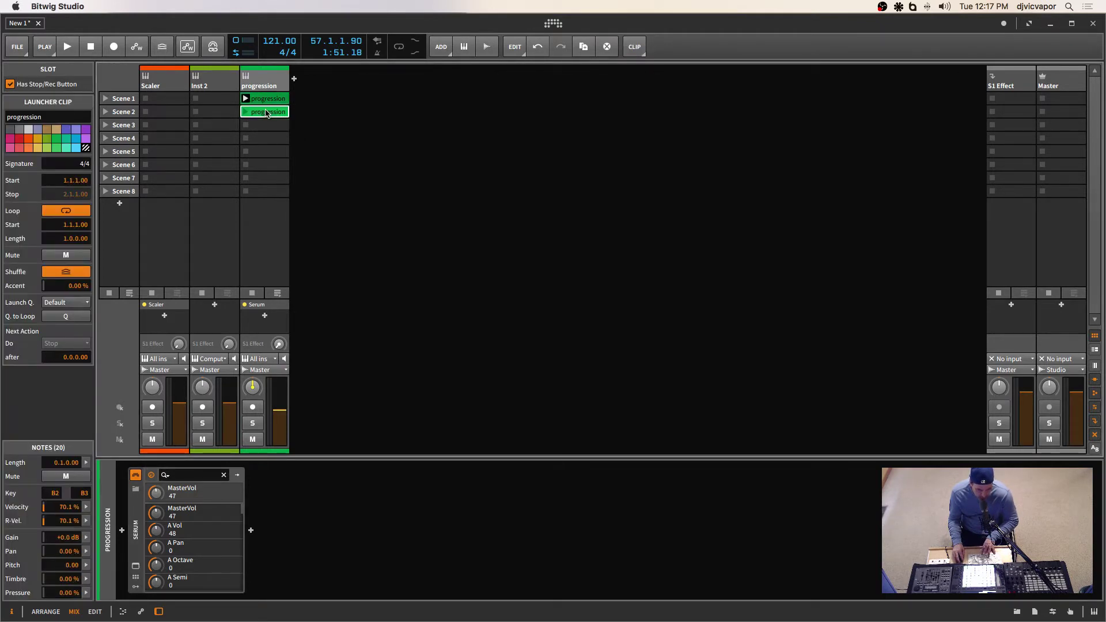
double_click(267, 112)
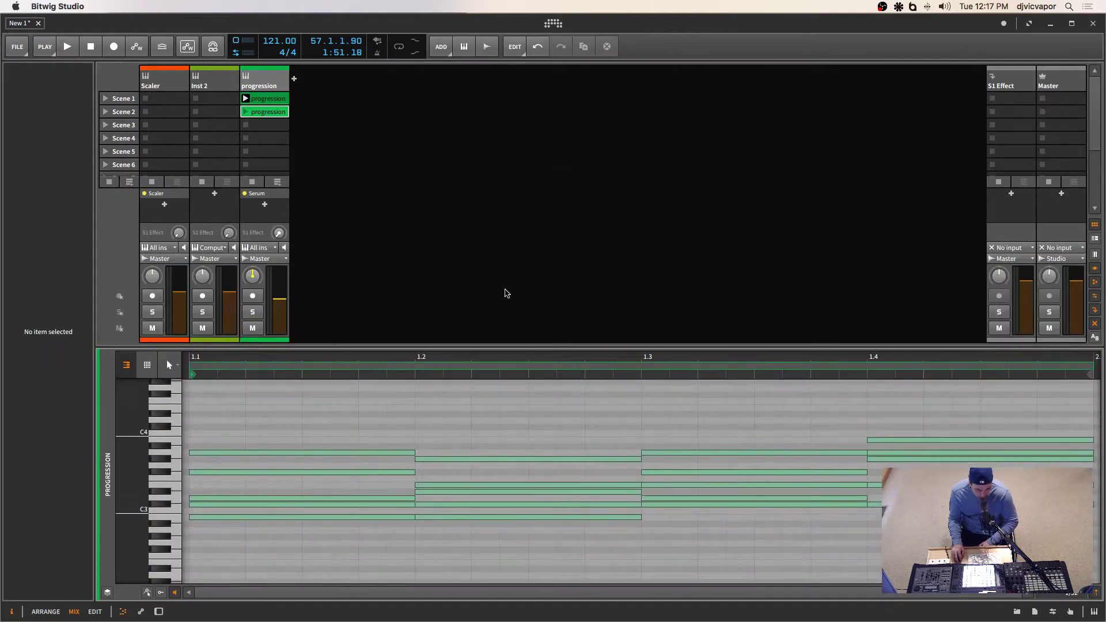
Expand the note editor to the full edit view without the device chain, and show the Velocity lane with the inspector
click(95, 612)
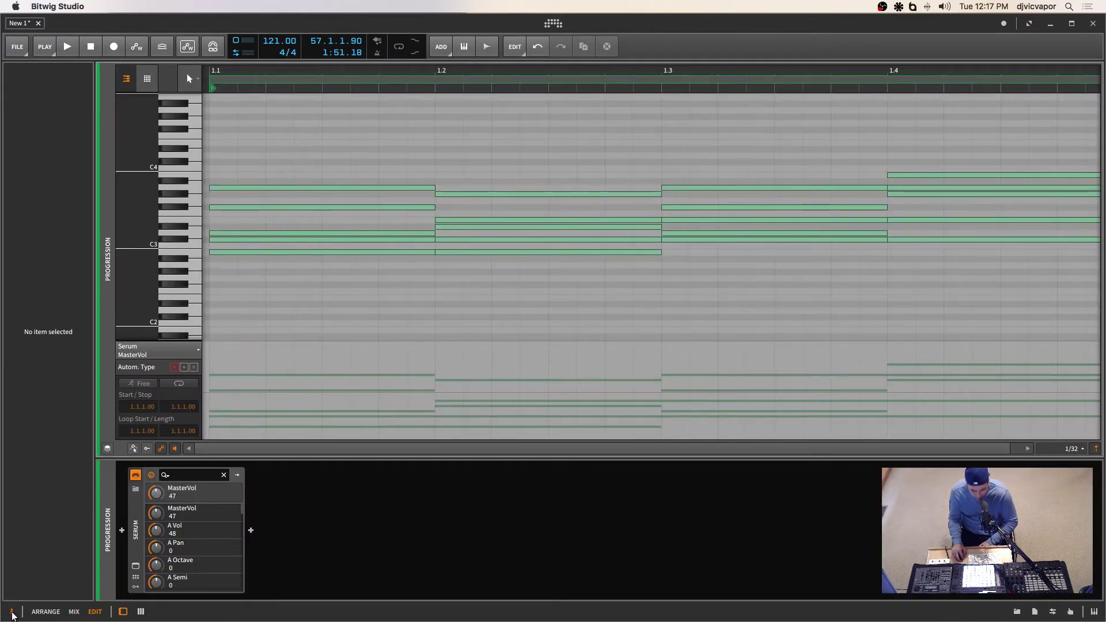
click(12, 613)
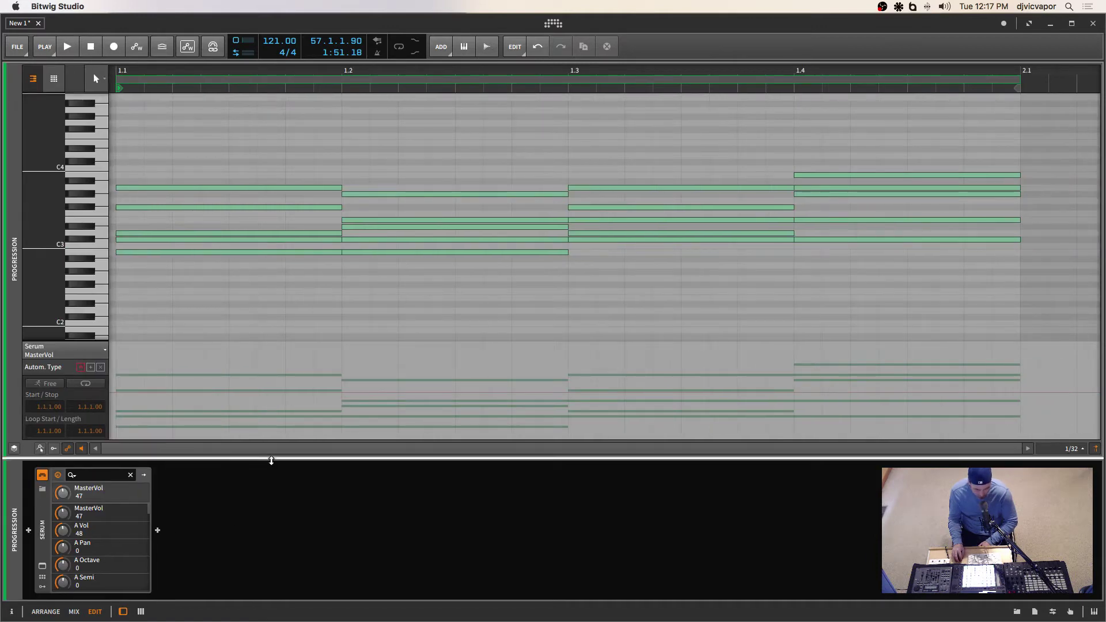
drag(271, 459, 265, 595)
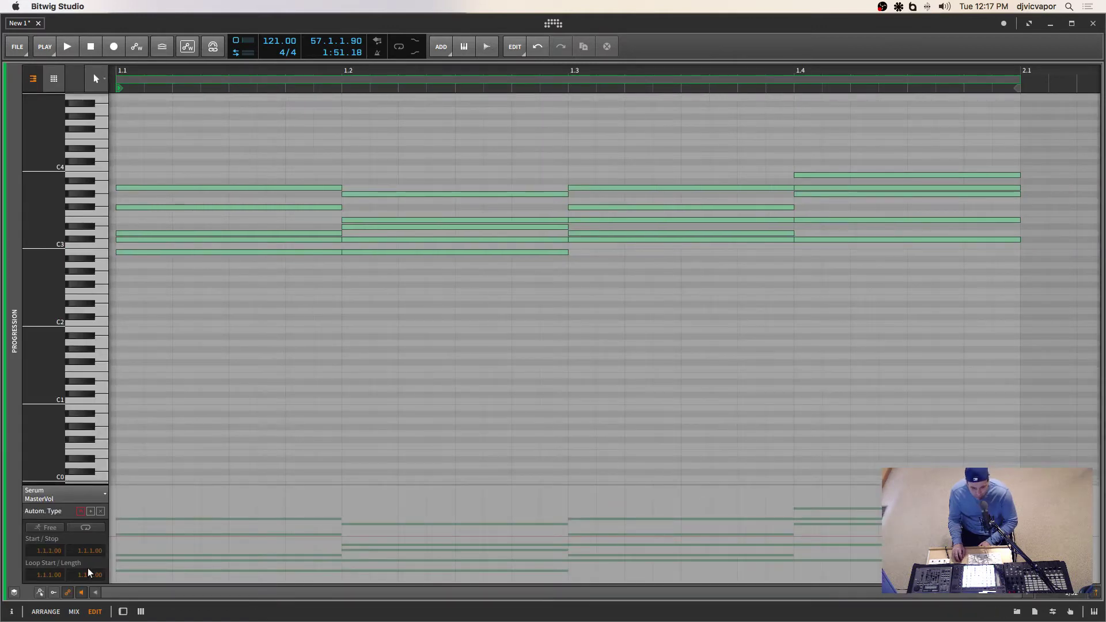
click(53, 592)
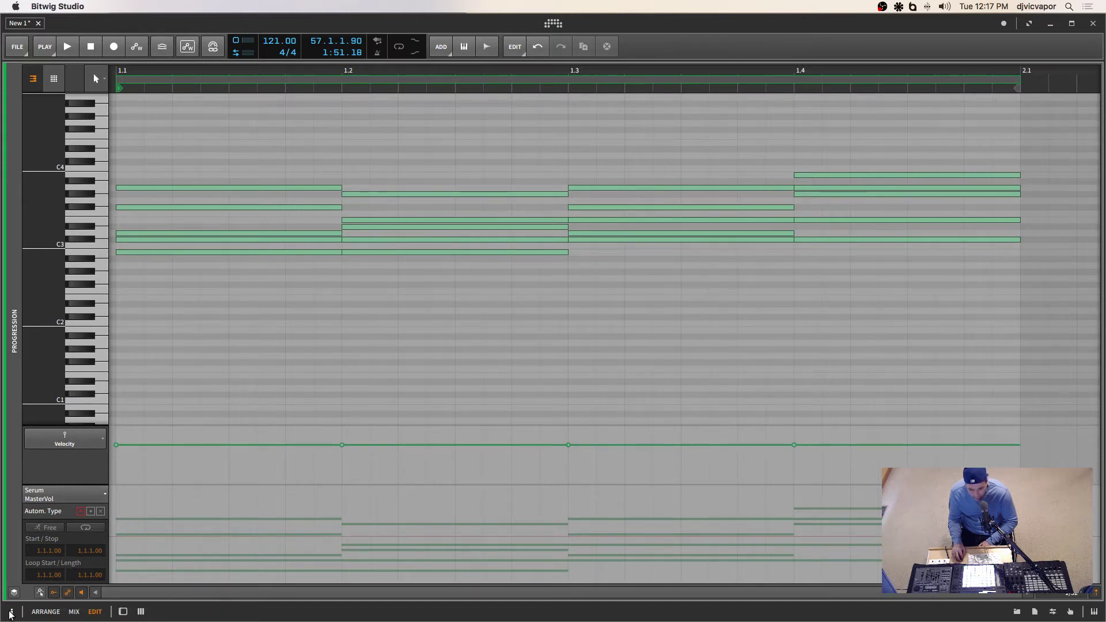
click(12, 611)
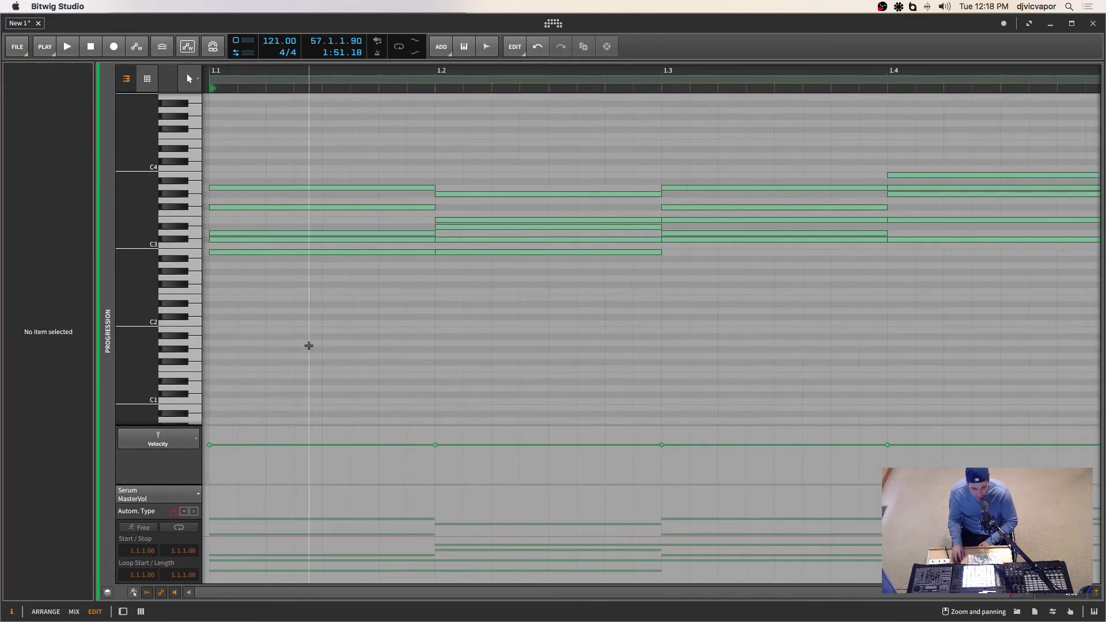
Show the copied clip's properties, enlarge the note rows until pitch names are readable, and play the progression briefly
click(394, 85)
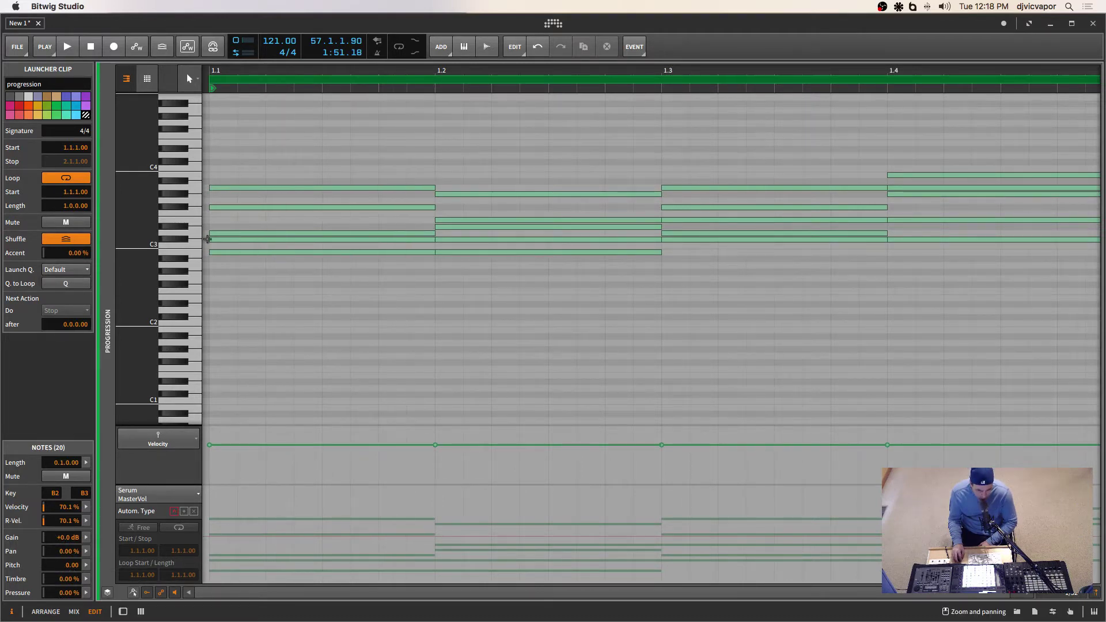
drag(151, 209, 151, 232)
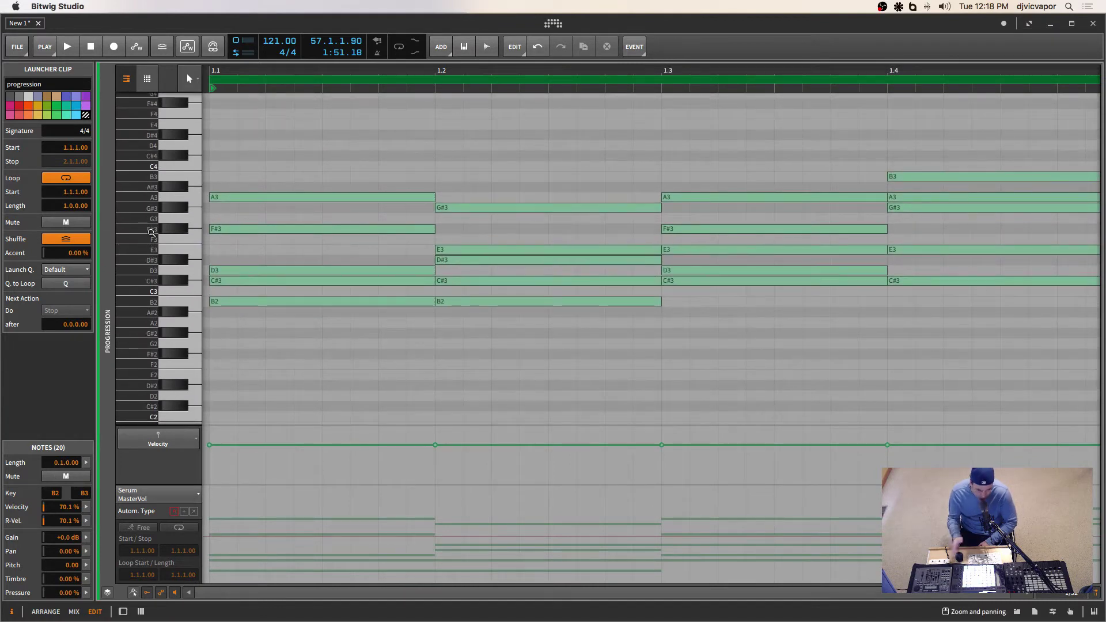
key(space)
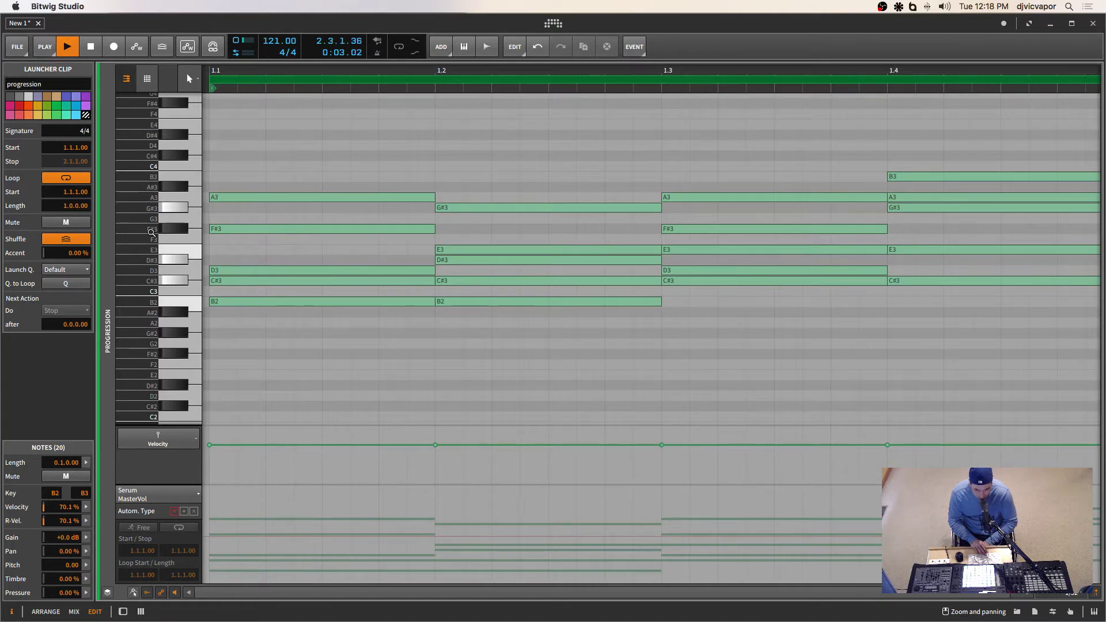
key(space)
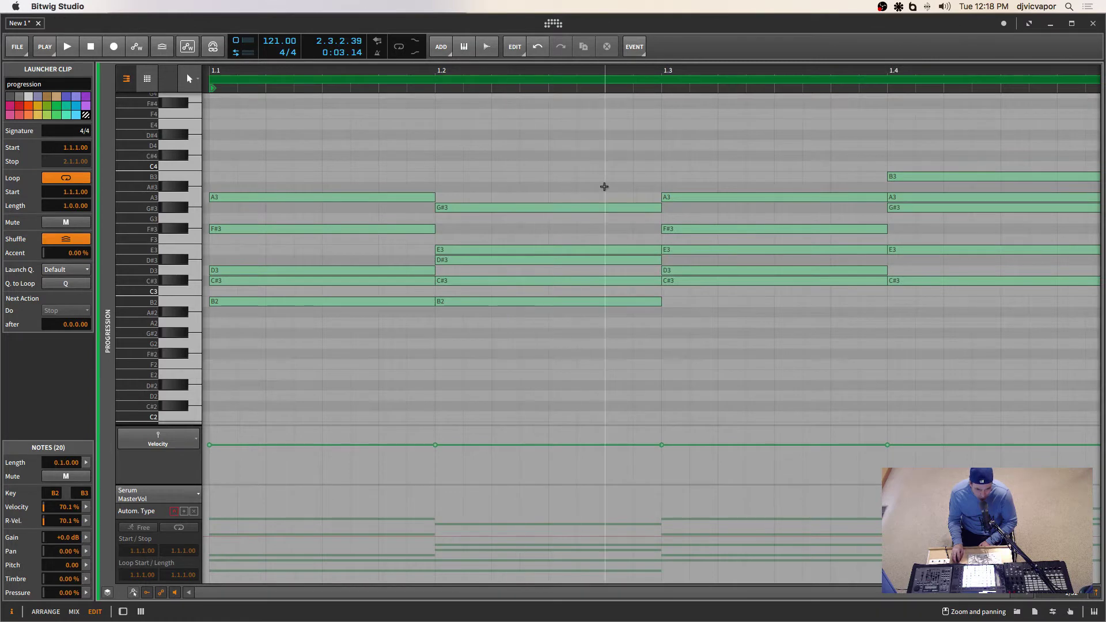
Stagger the third chord by starting its F#3 at 1.3.1.50 and its A3 at 1.3.2.00, and play the clip back briefly
drag(688, 173, 742, 225)
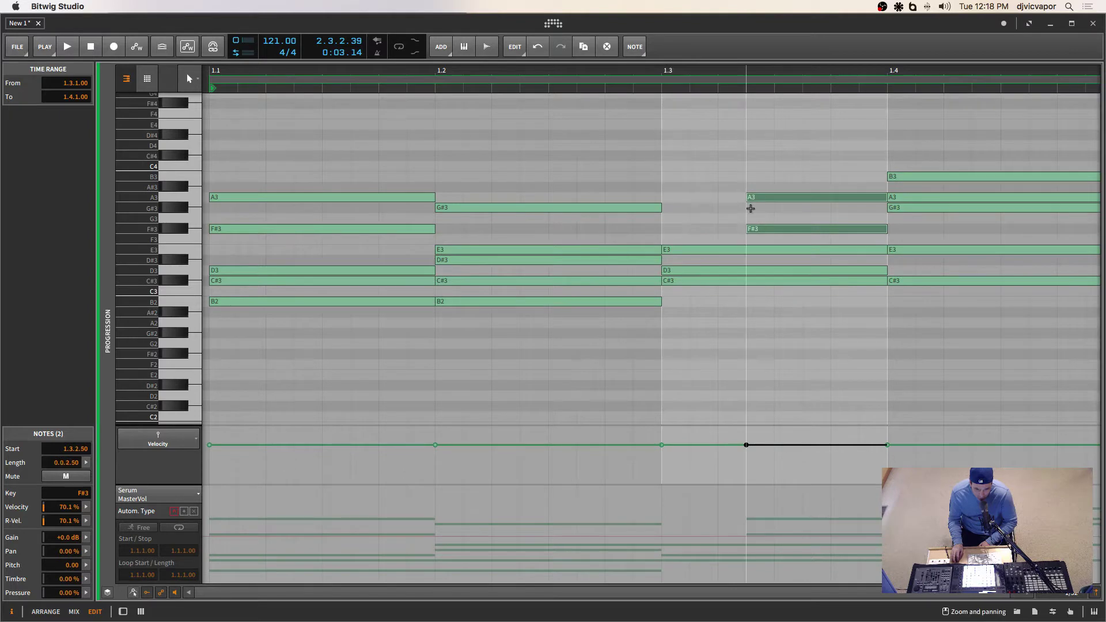
click(747, 200)
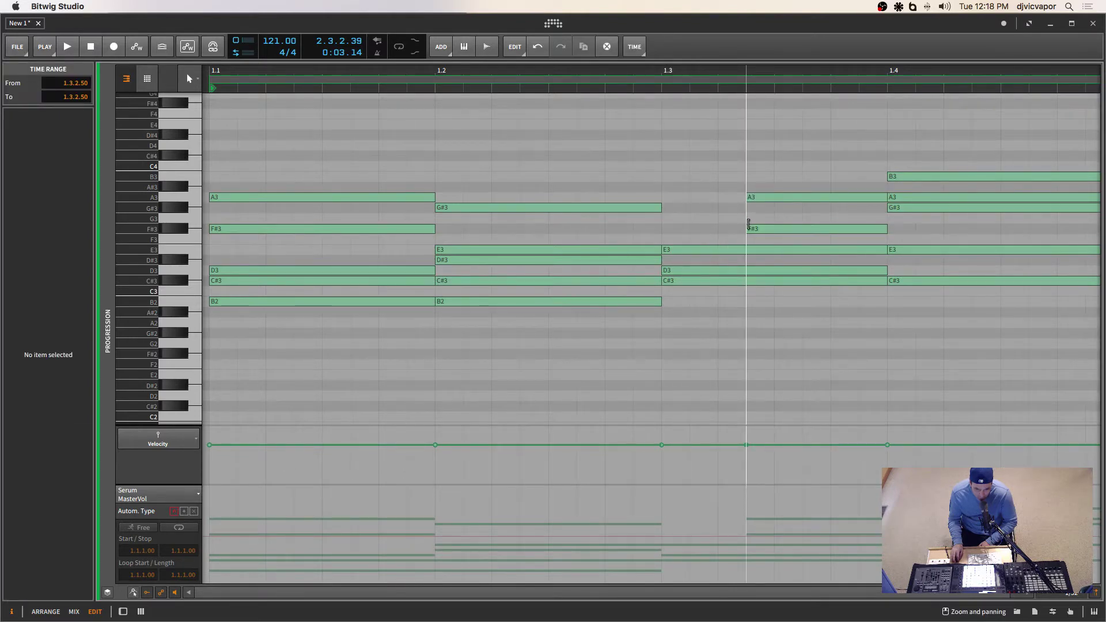
drag(748, 227, 696, 229)
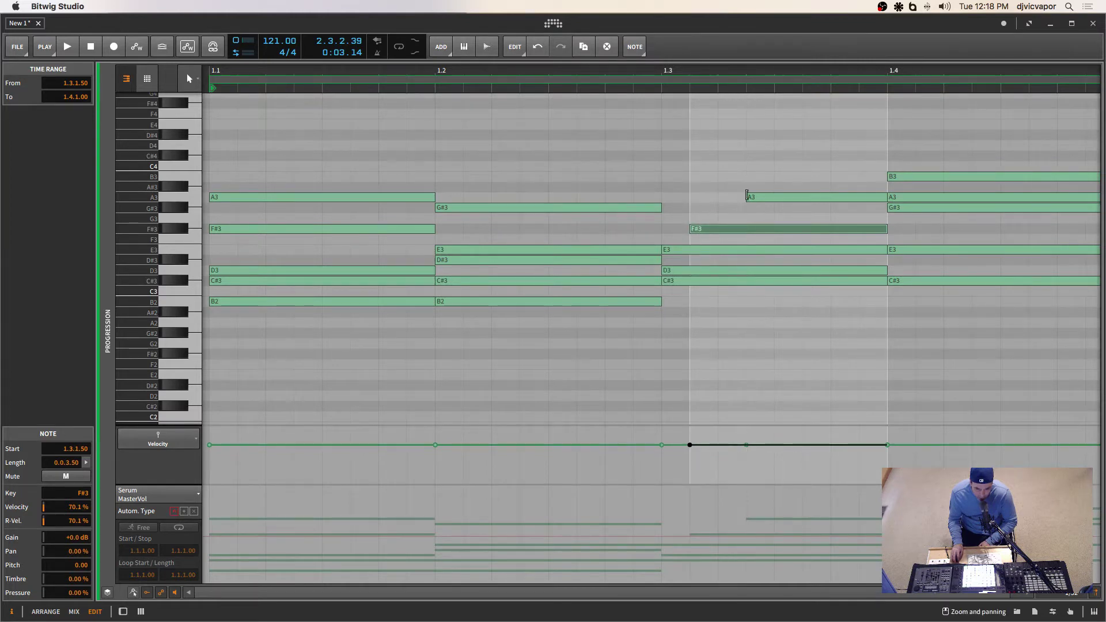
drag(745, 195, 719, 196)
click(719, 185)
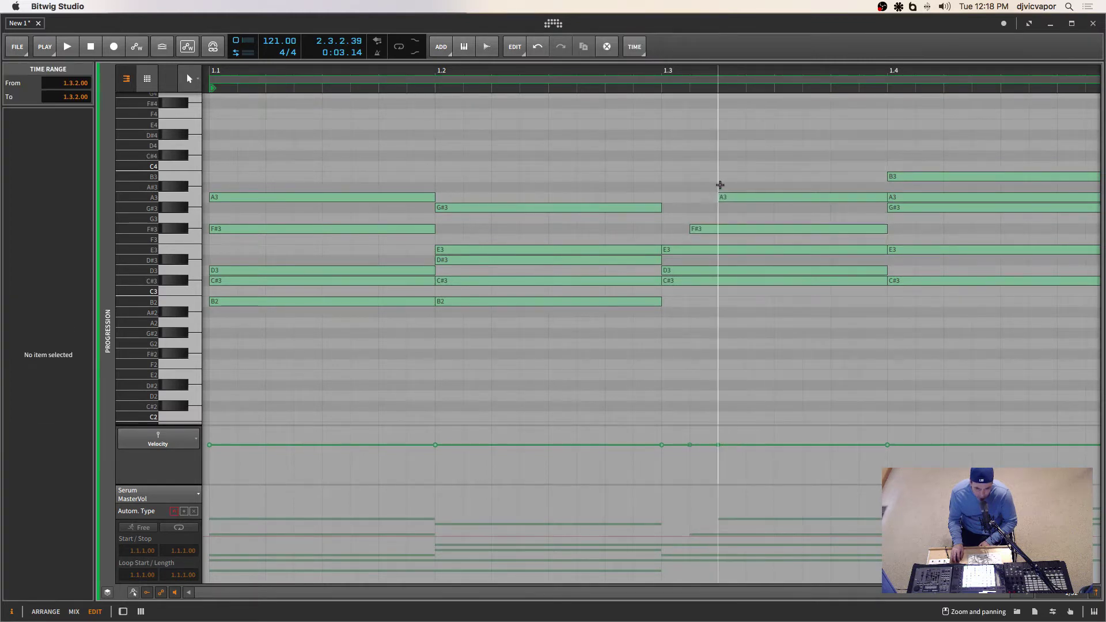
key(space)
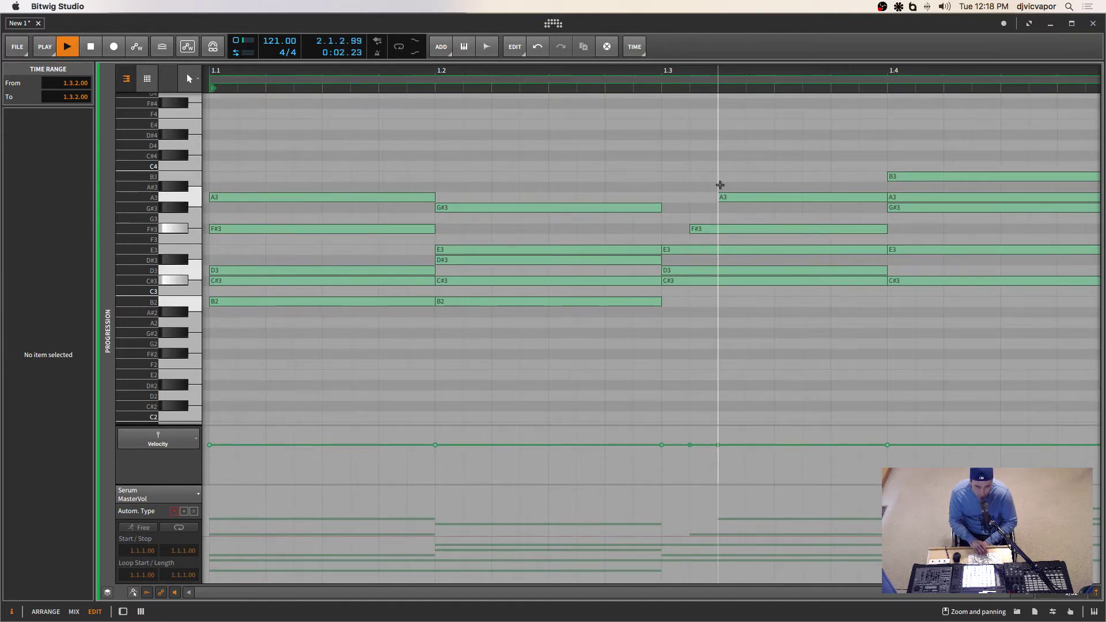
key(space)
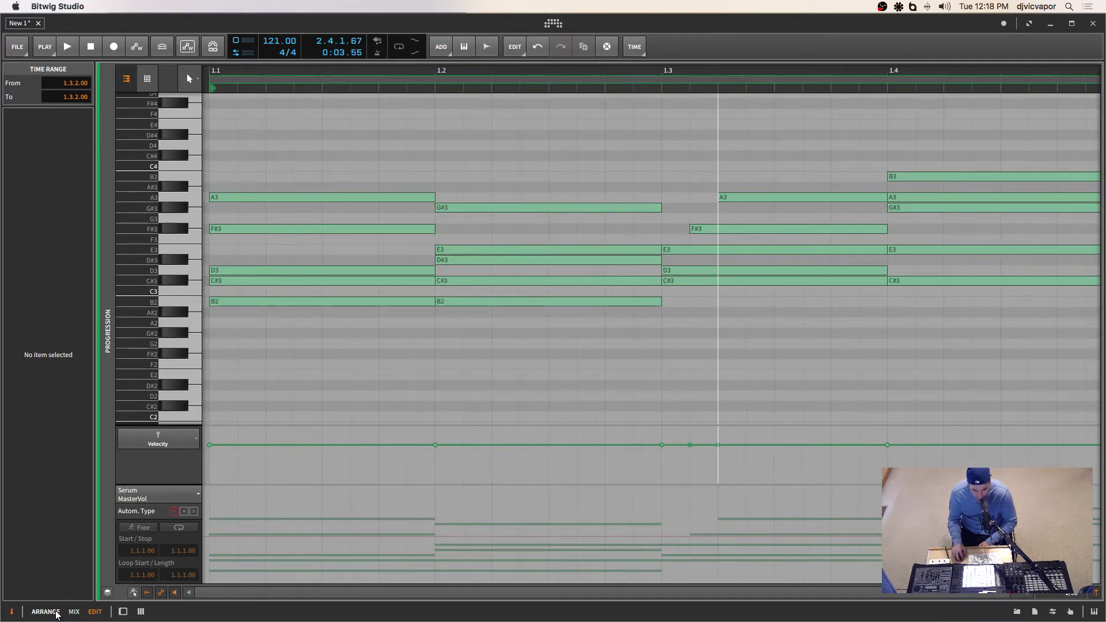
Return to the mixer view, reopen Serum from the progression track's device chain, and load the Plucked preset PL Snickers [CFA] during playback
click(74, 611)
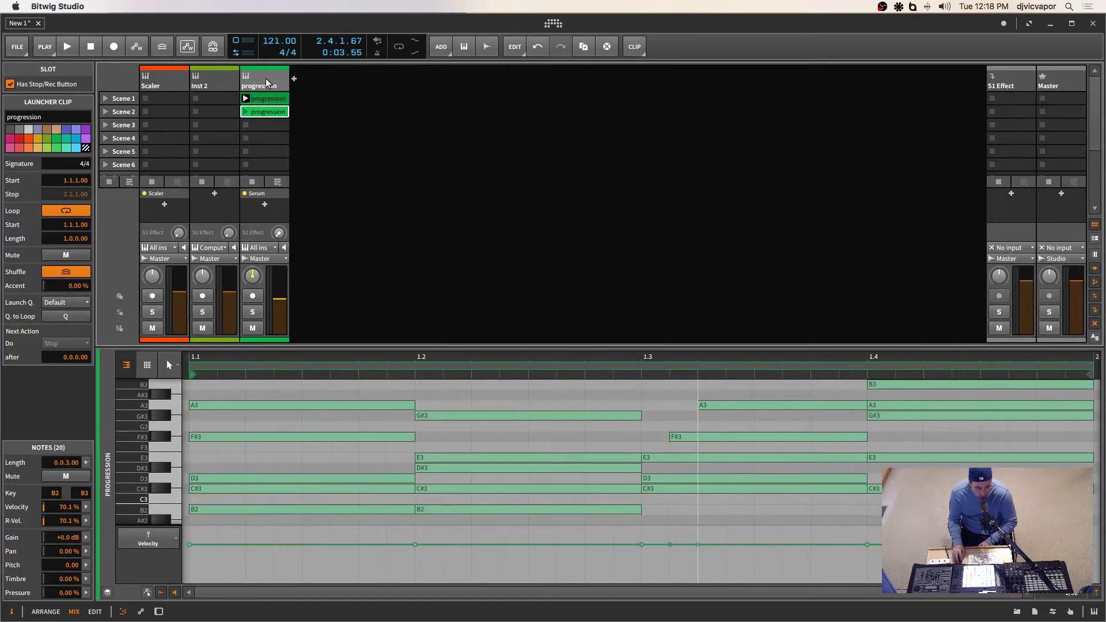
key(d)
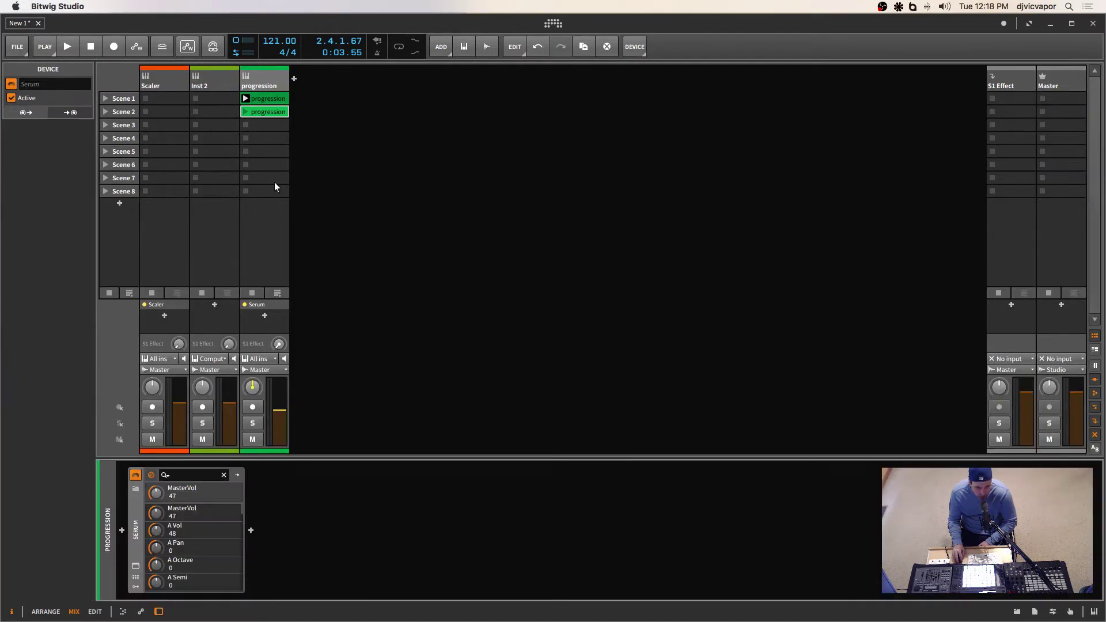
click(136, 565)
key(space)
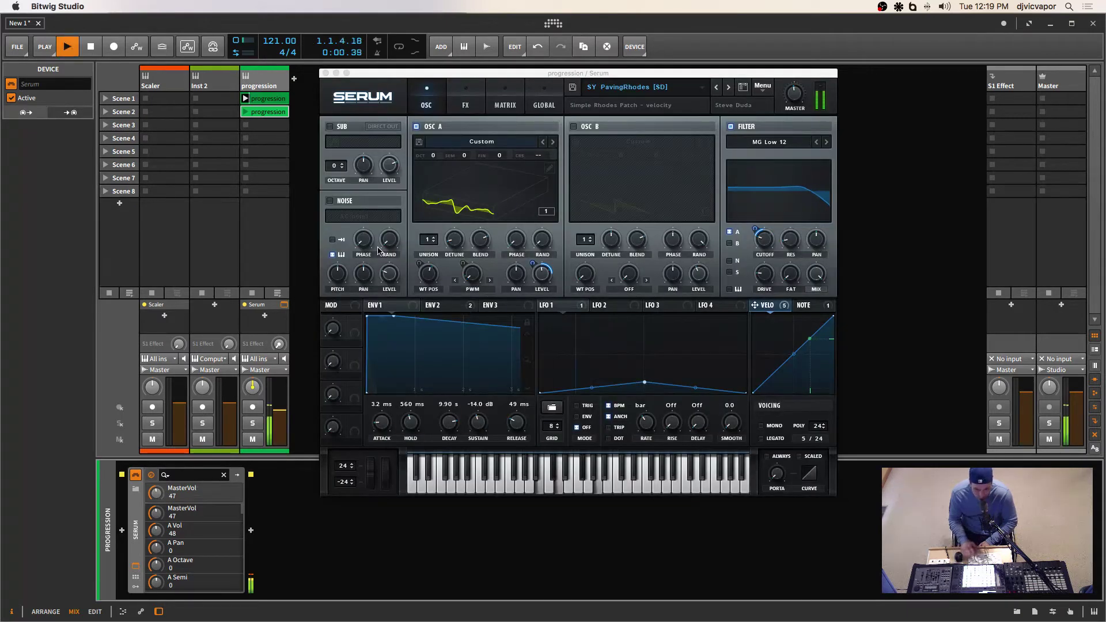
click(700, 87)
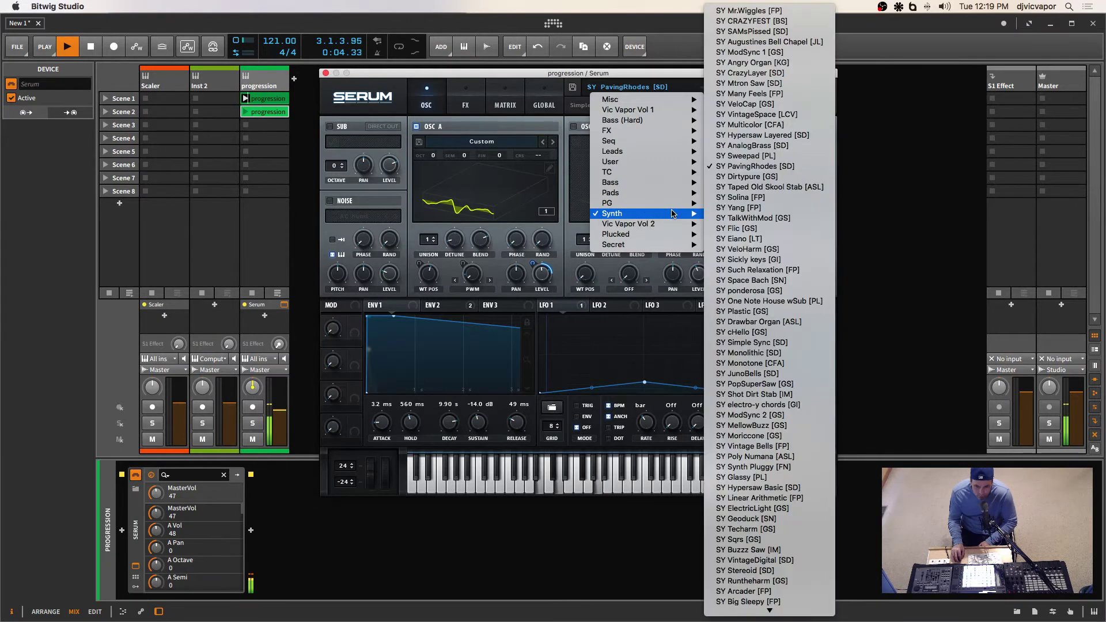
mouse_move(671, 235)
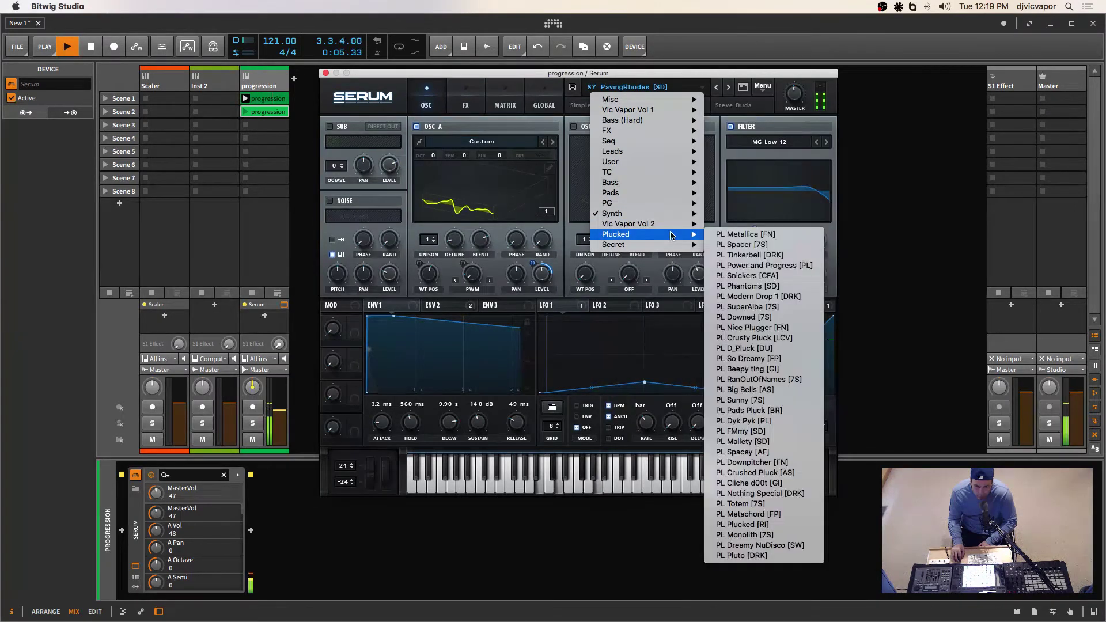
click(743, 275)
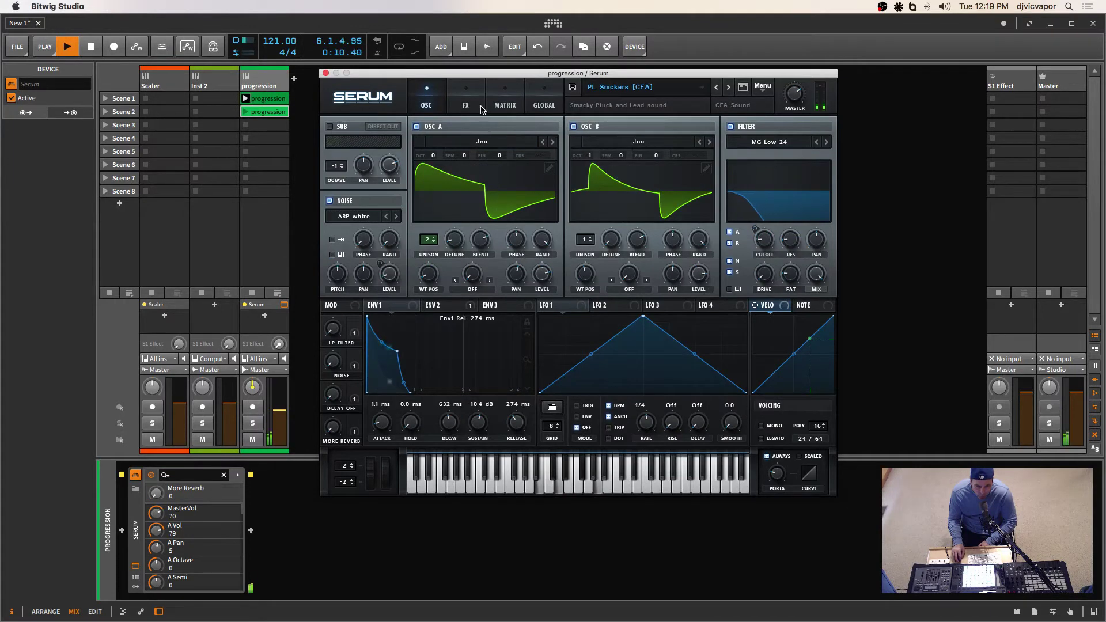
Review Serum's effects rack, bypass the Distortion, lower the master volume to 59, and close the plugin window
click(472, 107)
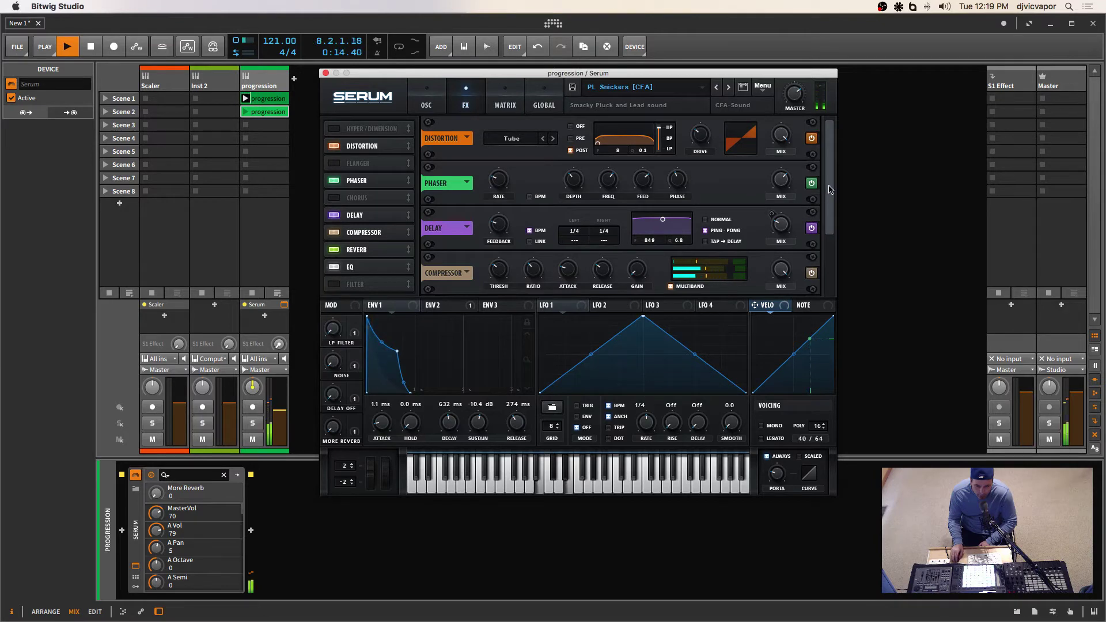
drag(829, 189, 828, 239)
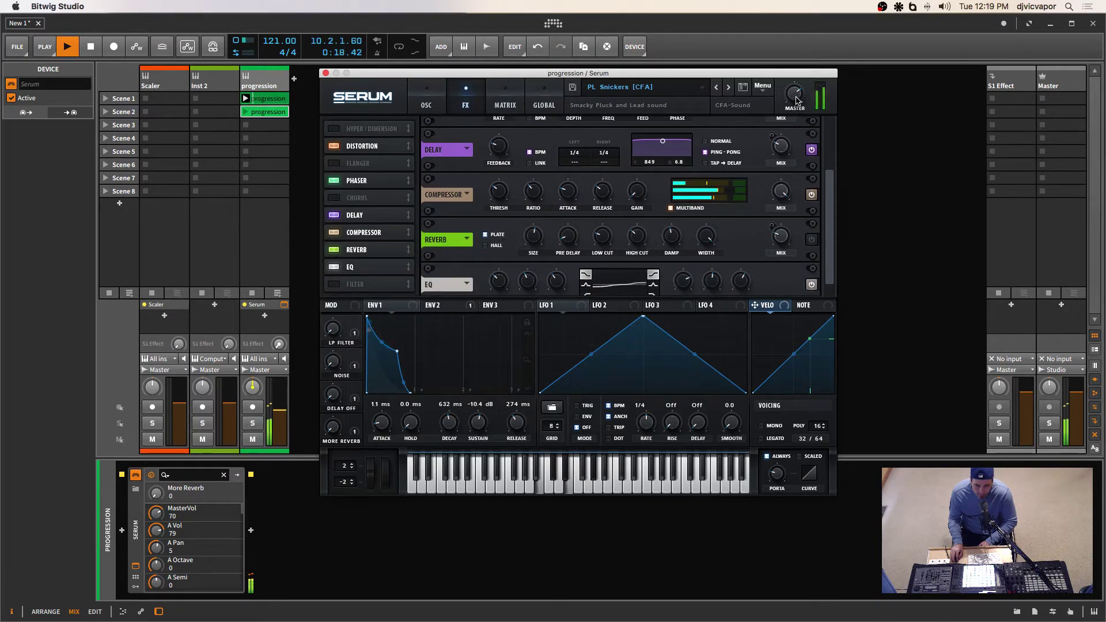
mouse_move(793, 101)
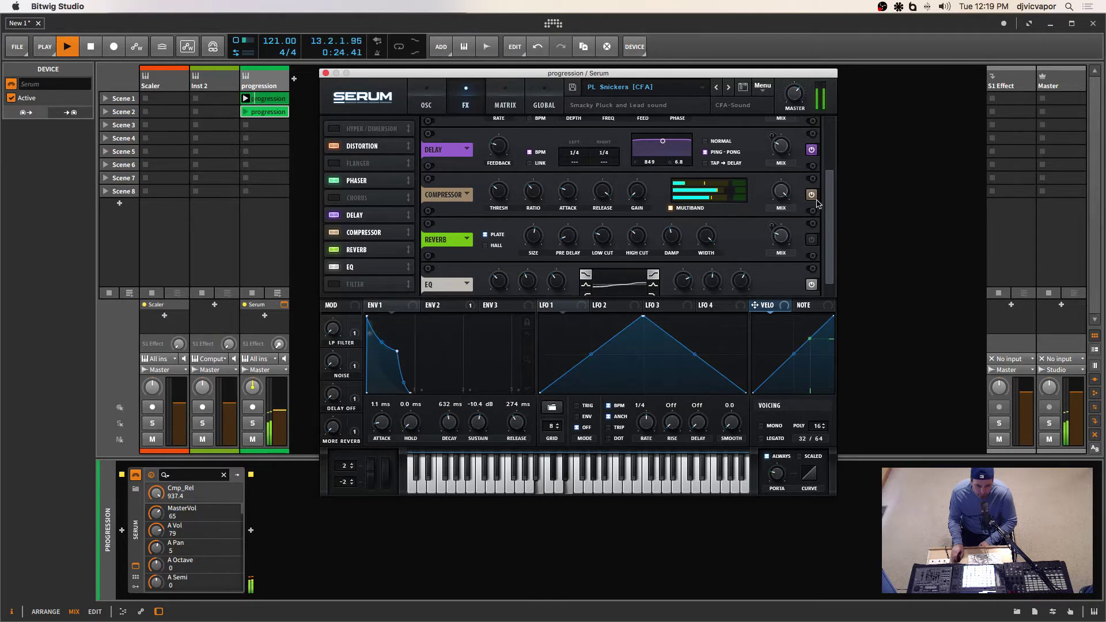
drag(829, 196, 820, 140)
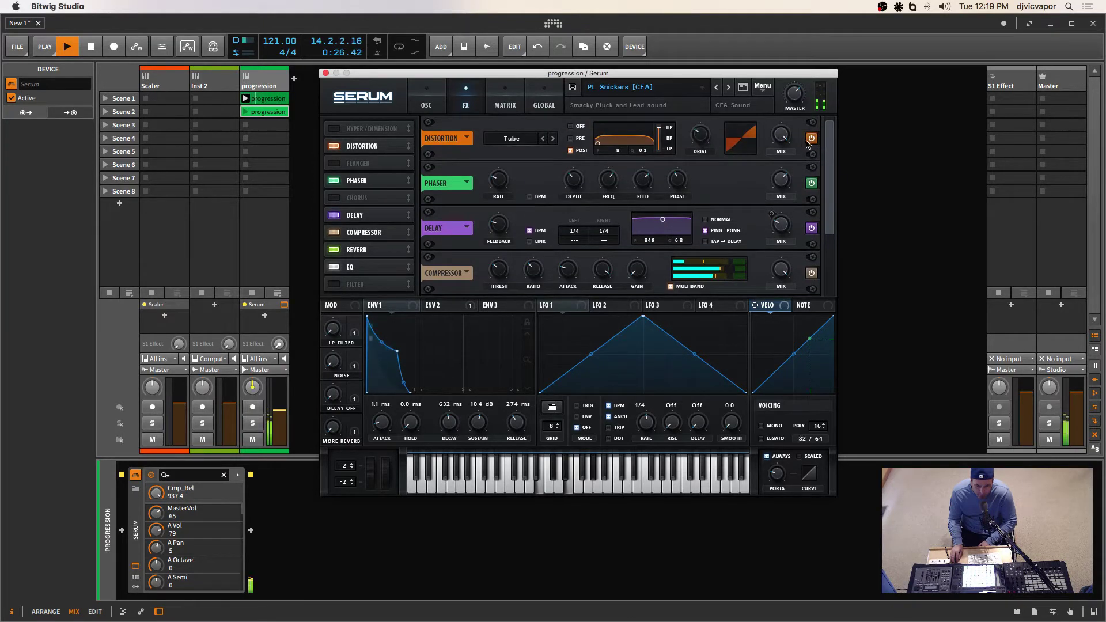
drag(789, 99, 787, 105)
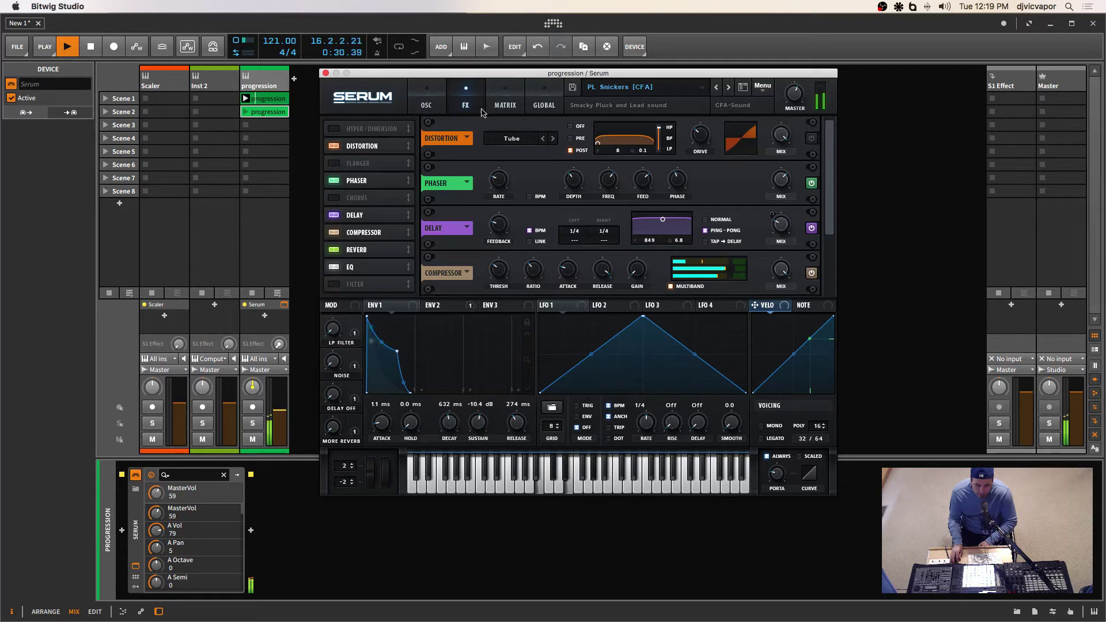
click(326, 73)
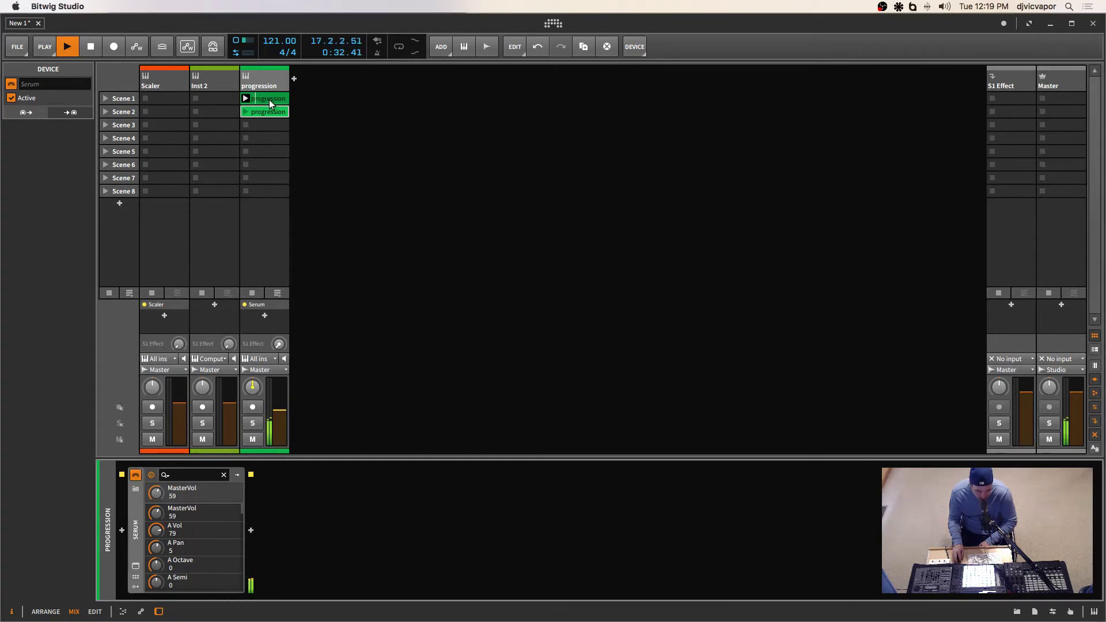
Launch the Scene 2 progression clip and open it in the full-size note editor
click(246, 112)
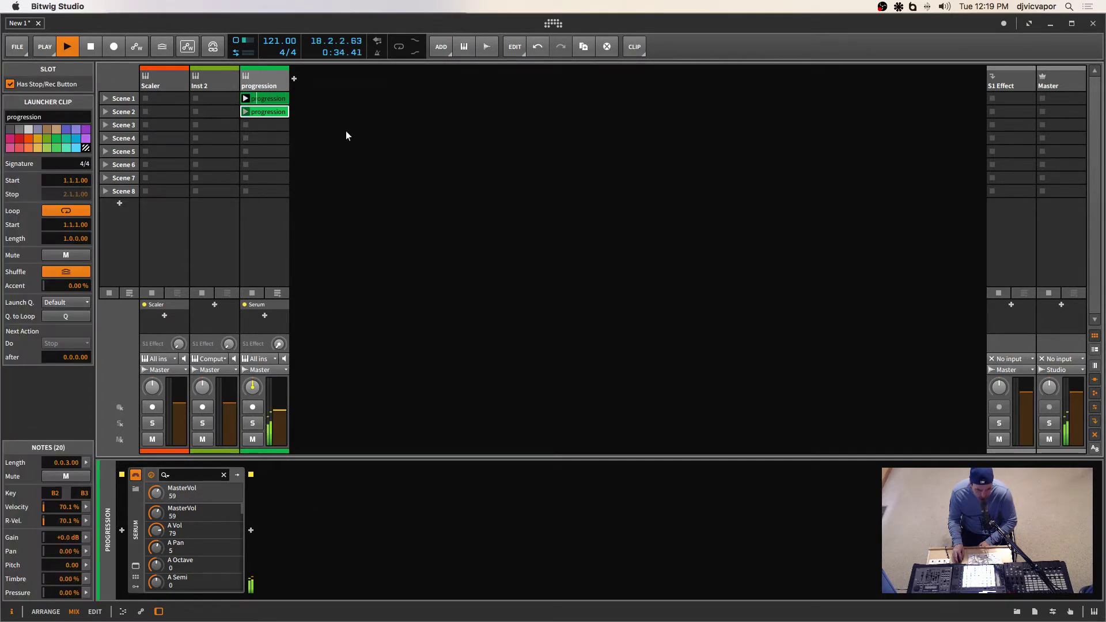
double_click(268, 112)
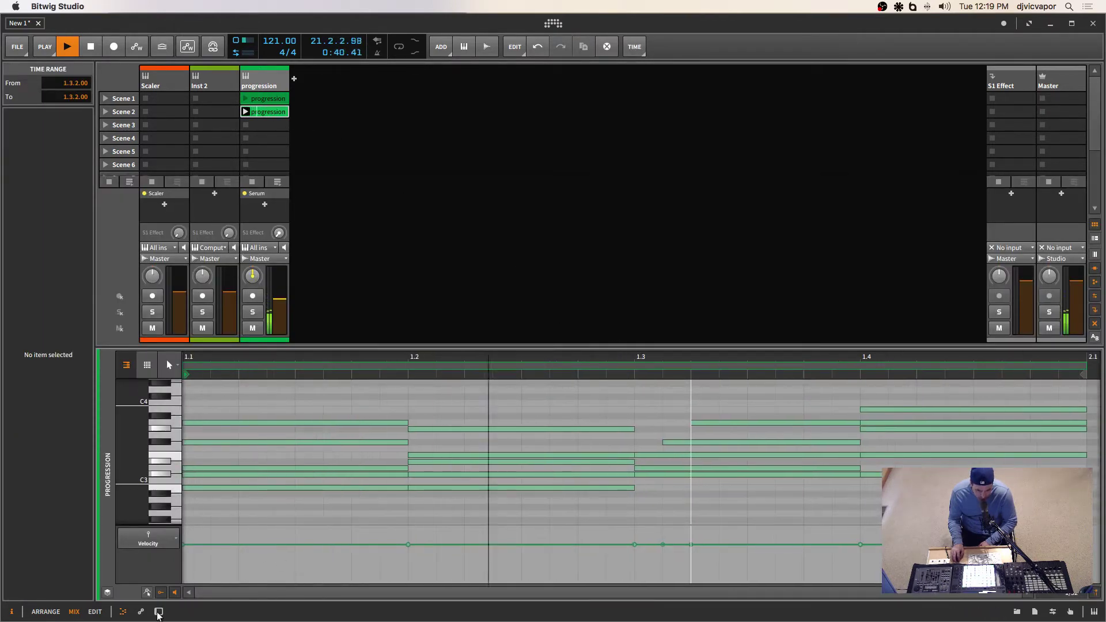
click(95, 612)
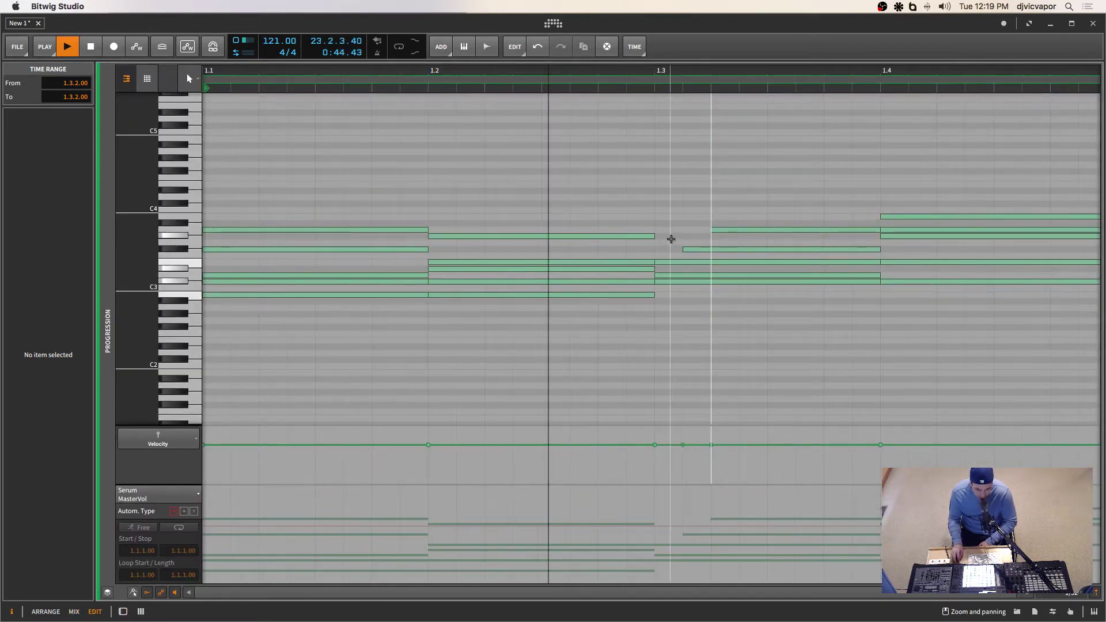
Shorten the third chord's A3 note so that it starts halfway between 1.3 and 1.4
drag(738, 203, 682, 248)
click(750, 242)
click(683, 208)
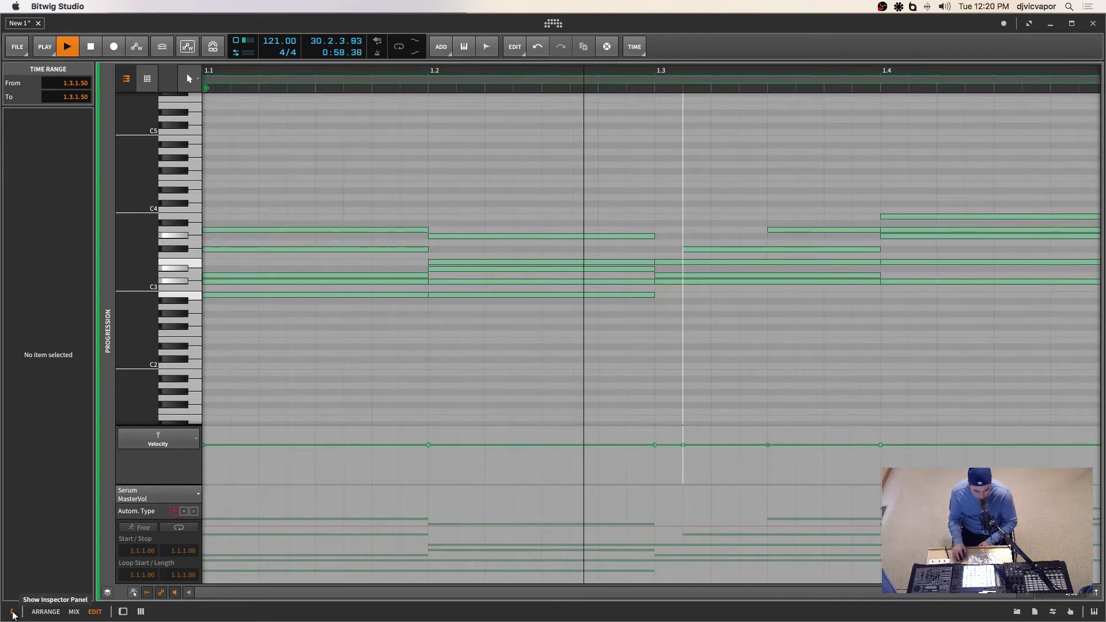
Open the velocity histogram for all of the clip's notes and randomize their velocities with Chaos
click(294, 380)
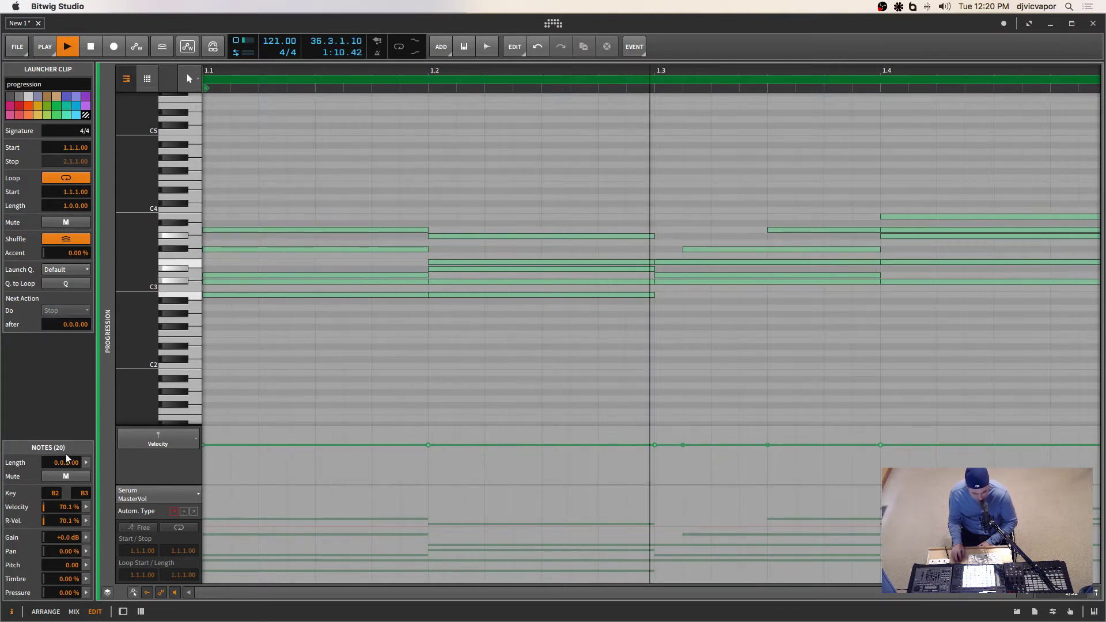
click(84, 504)
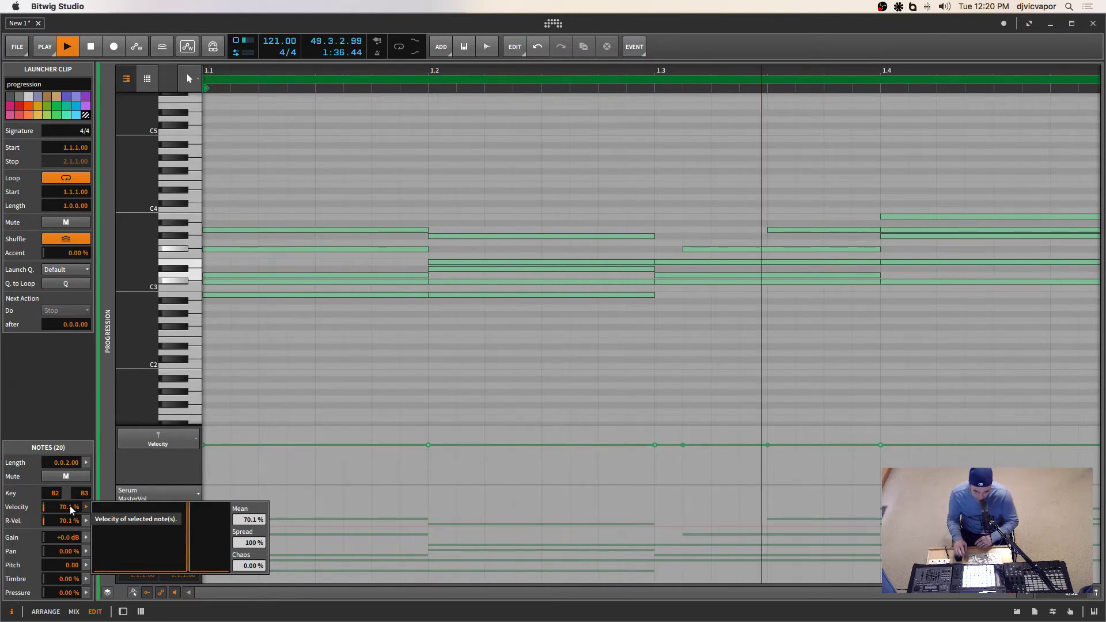
drag(250, 568, 250, 512)
double_click(249, 566)
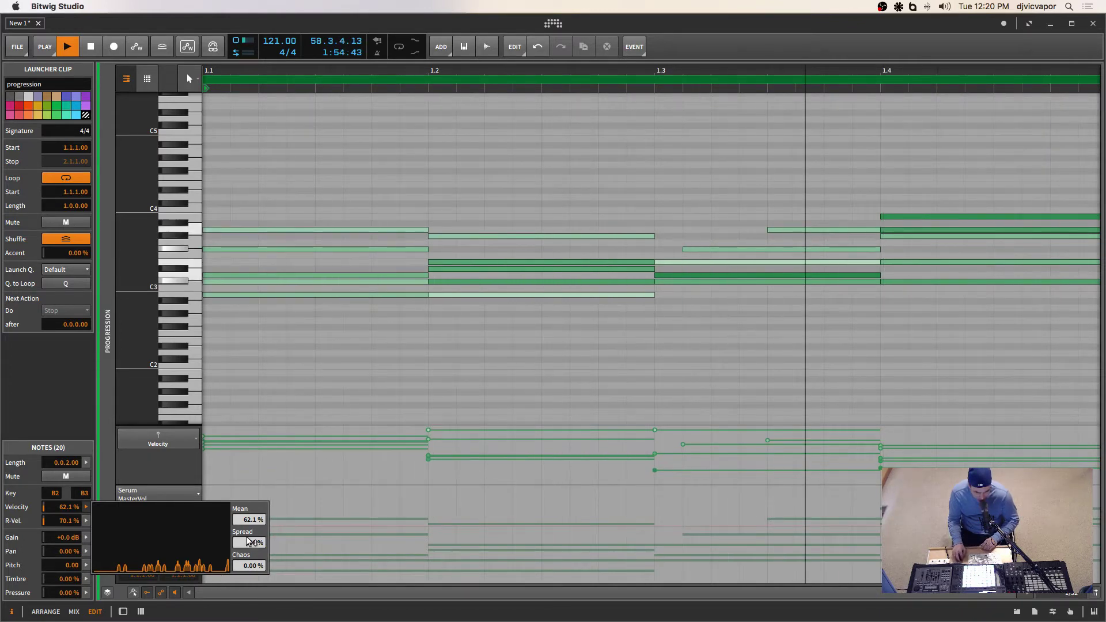
Randomize the note velocities further, bring their mean to 38.5% with Spread at 100%, and close the histogram
mouse_move(248, 541)
mouse_down()
mouse_move(249, 526)
mouse_move(254, 535)
mouse_up()
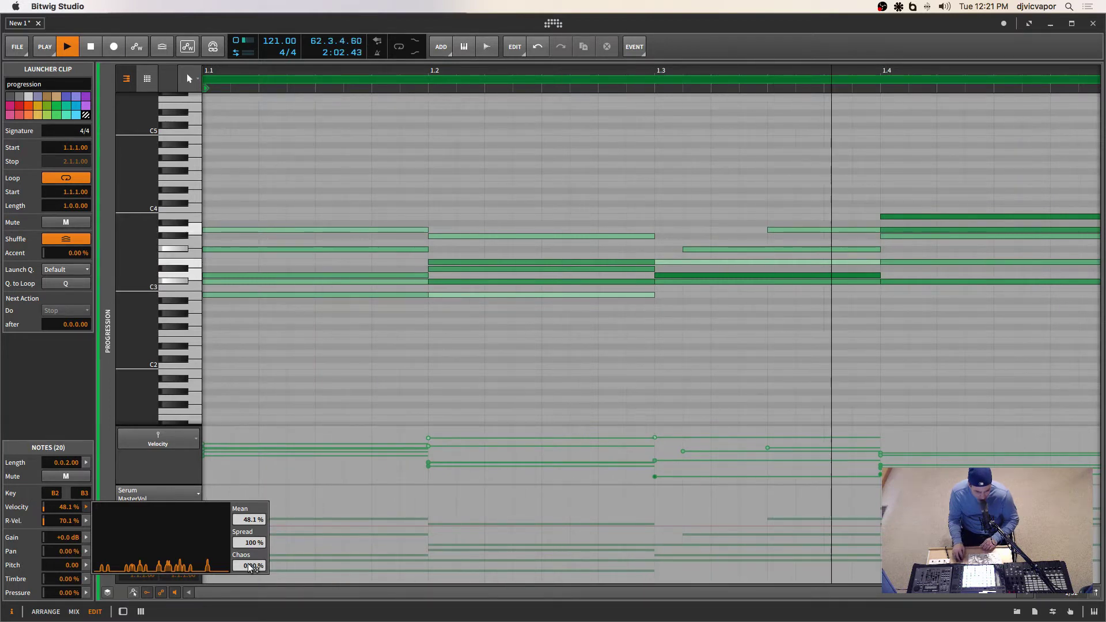
drag(250, 567, 250, 509)
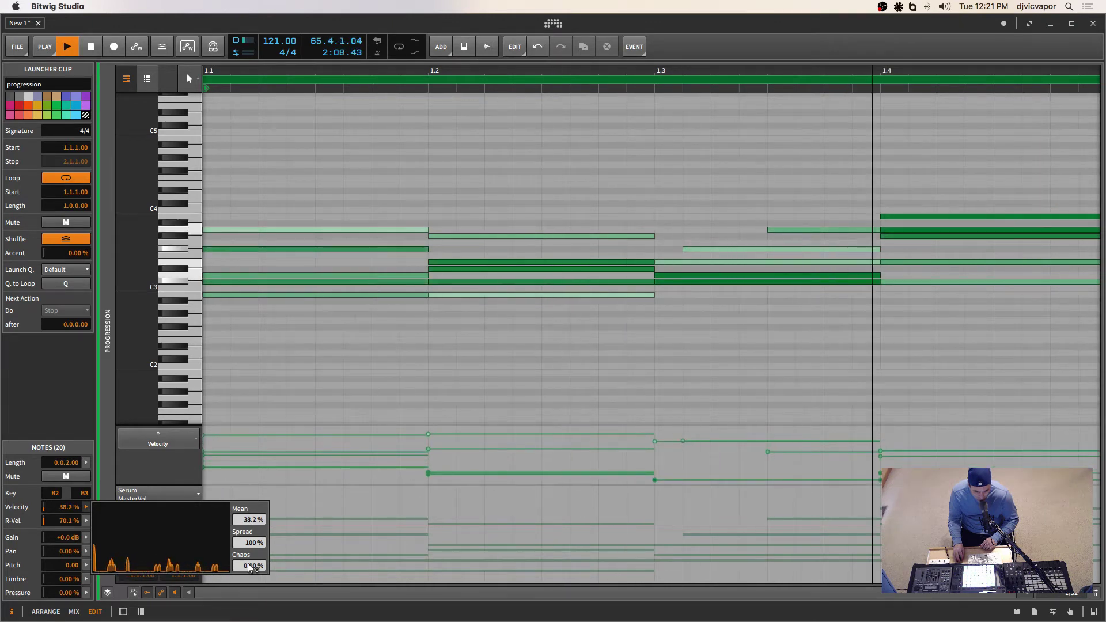
mouse_move(252, 547)
mouse_down()
mouse_move(252, 511)
mouse_move(251, 548)
mouse_up()
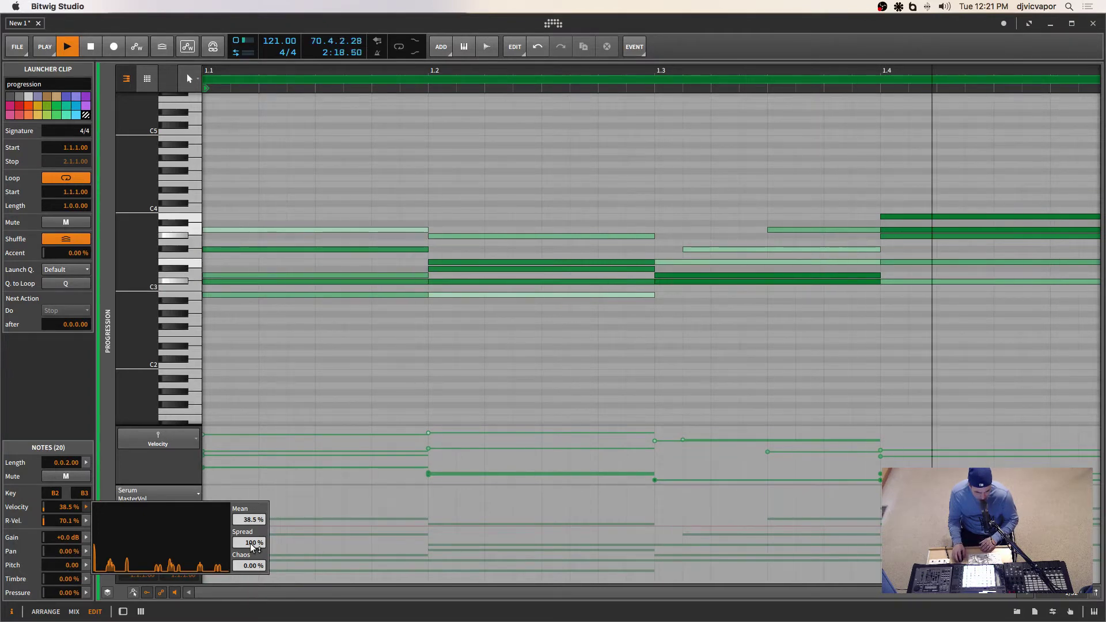
click(47, 378)
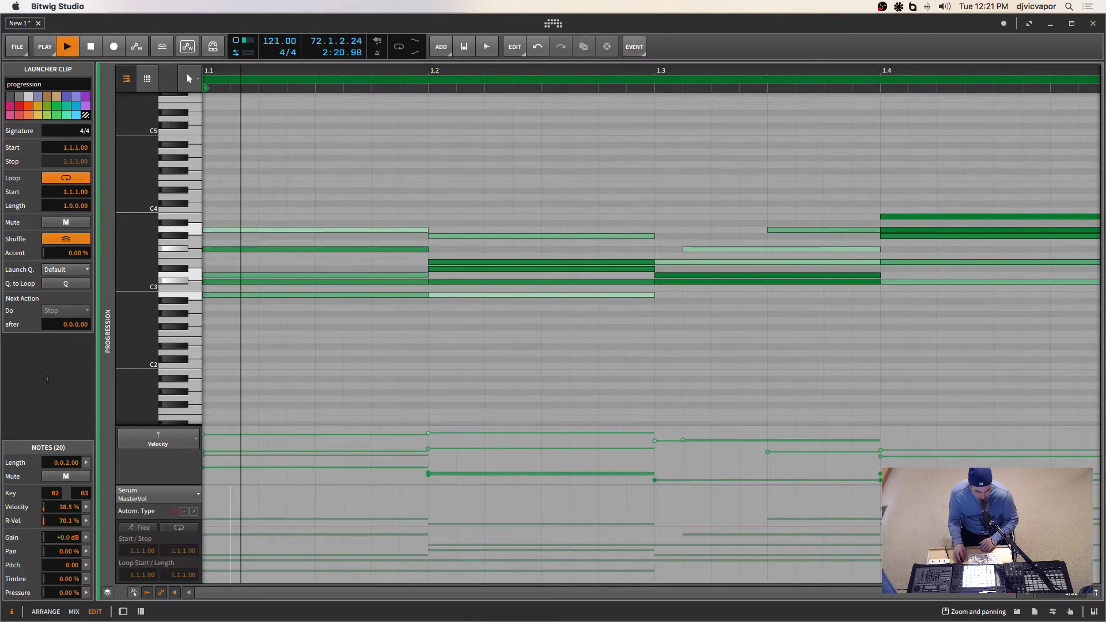
Randomize the Timbre of all the clip's notes with Chaos and lower its mean to 0.58%
click(85, 578)
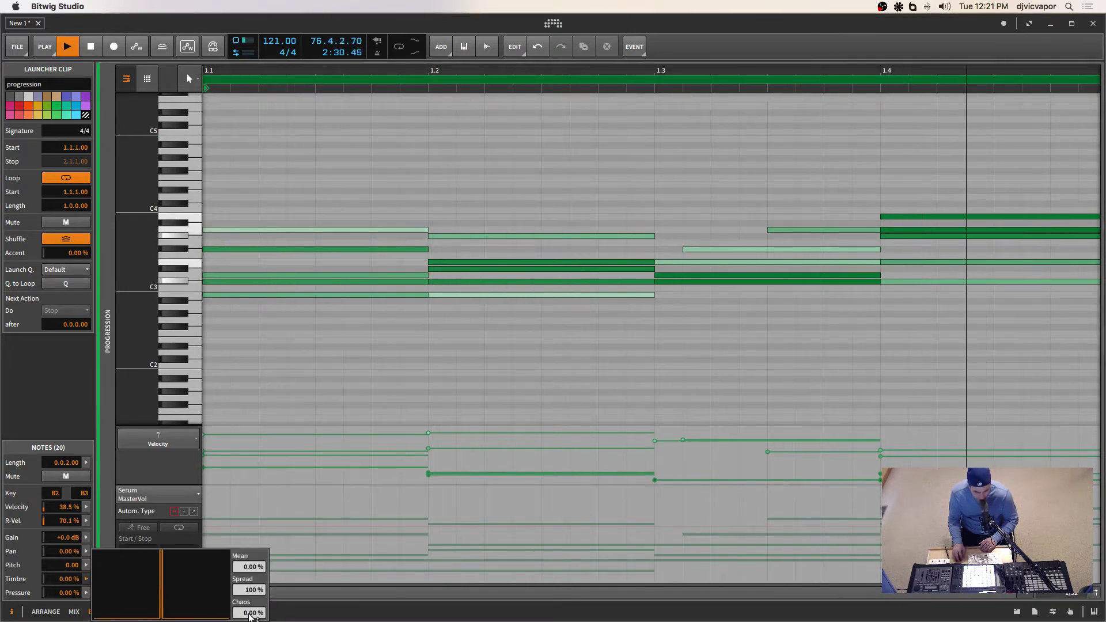
drag(247, 615, 247, 501)
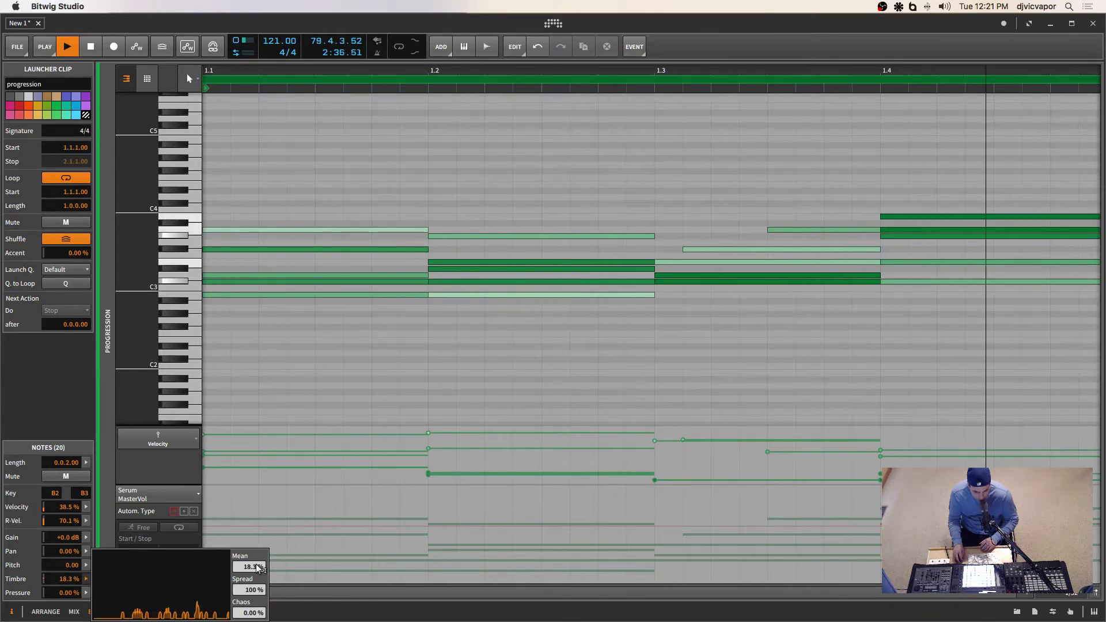
drag(248, 566, 220, 527)
click(70, 382)
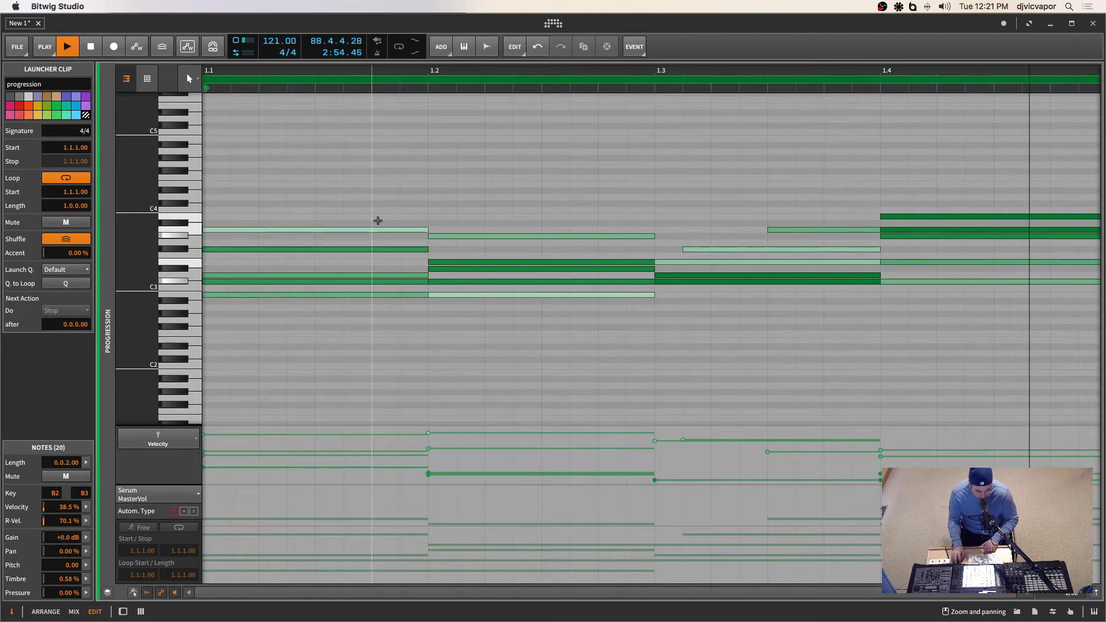
Stop playback and shorten all five notes of the first chord so that they end at 1.1.4
key(space)
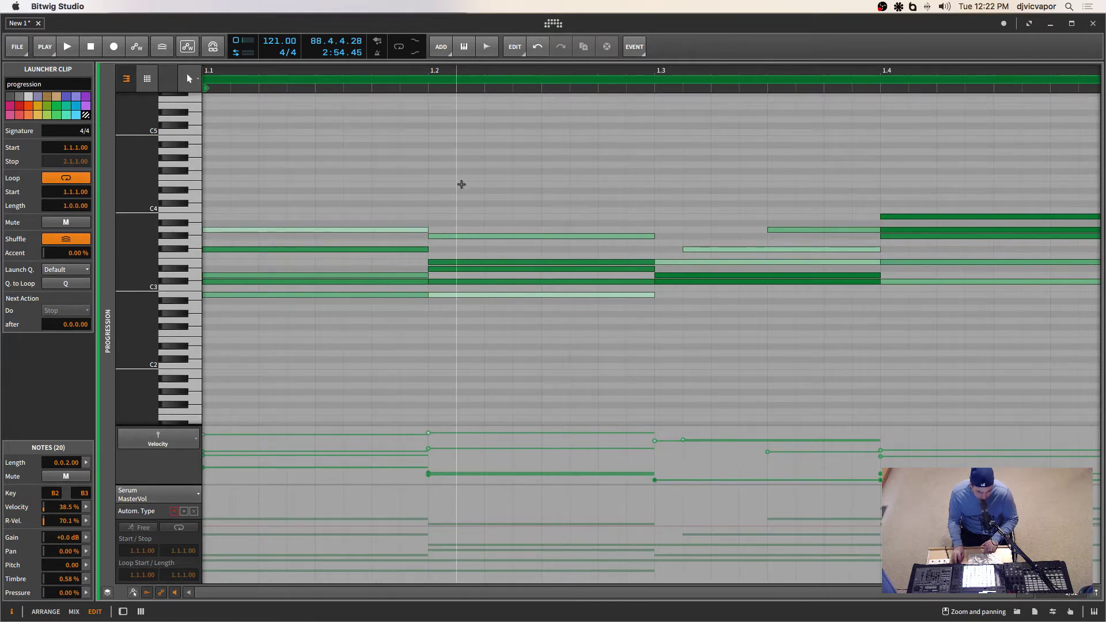
drag(461, 184, 470, 273)
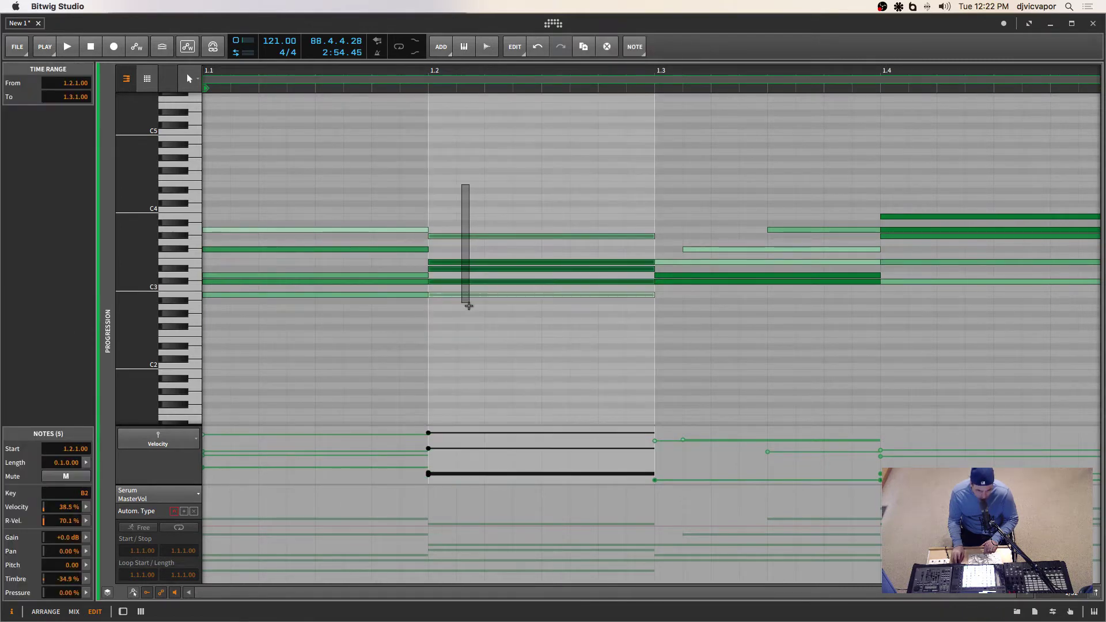
drag(467, 312, 468, 312)
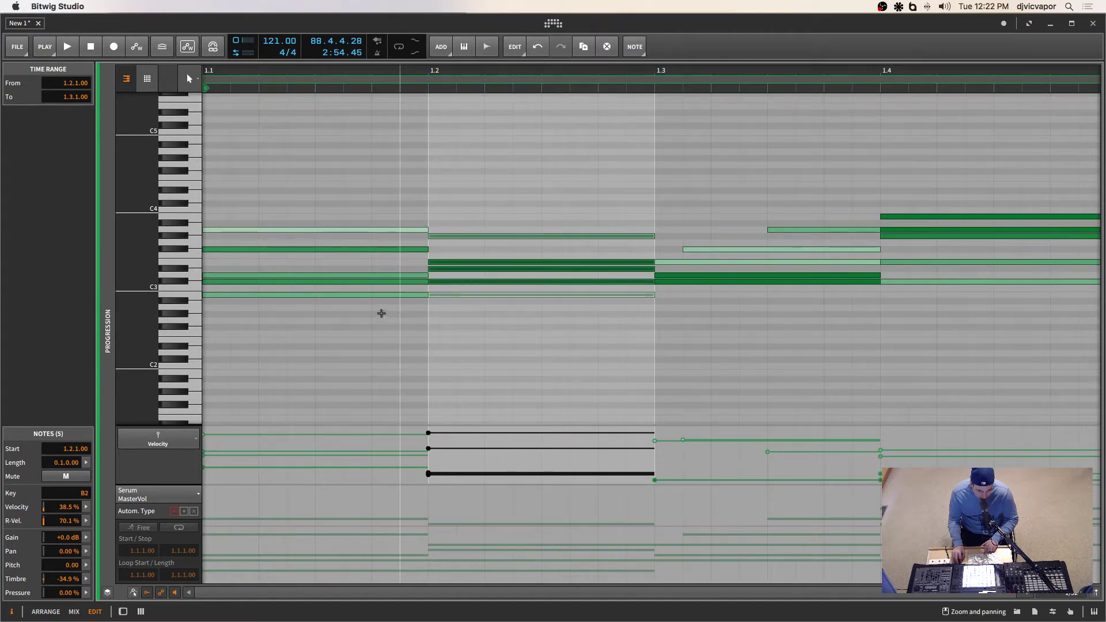
drag(365, 311, 340, 198)
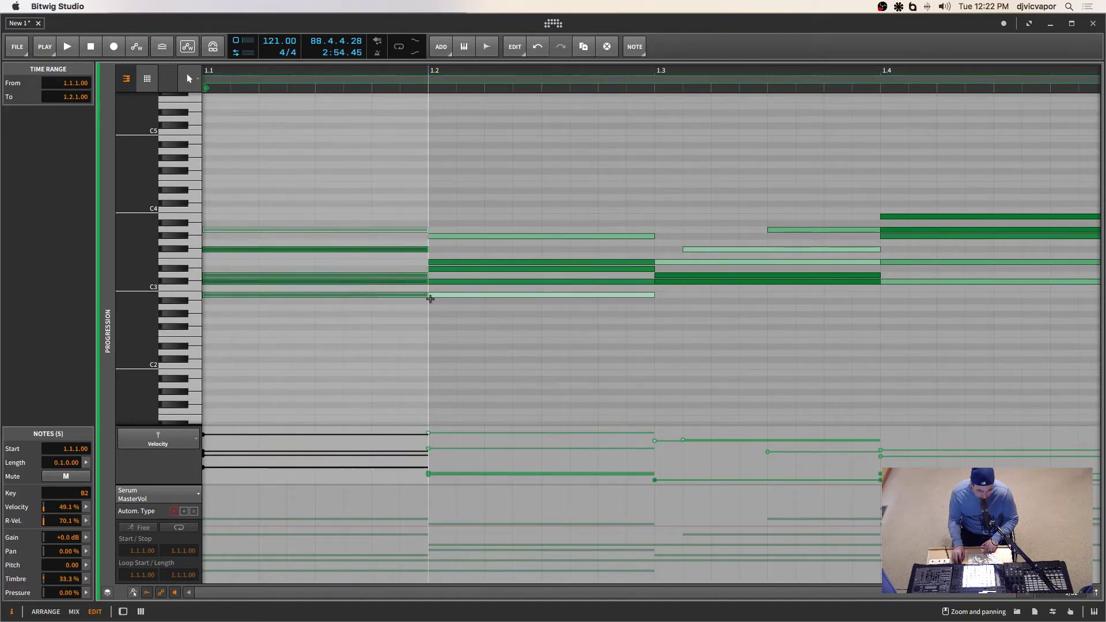
drag(427, 296, 409, 294)
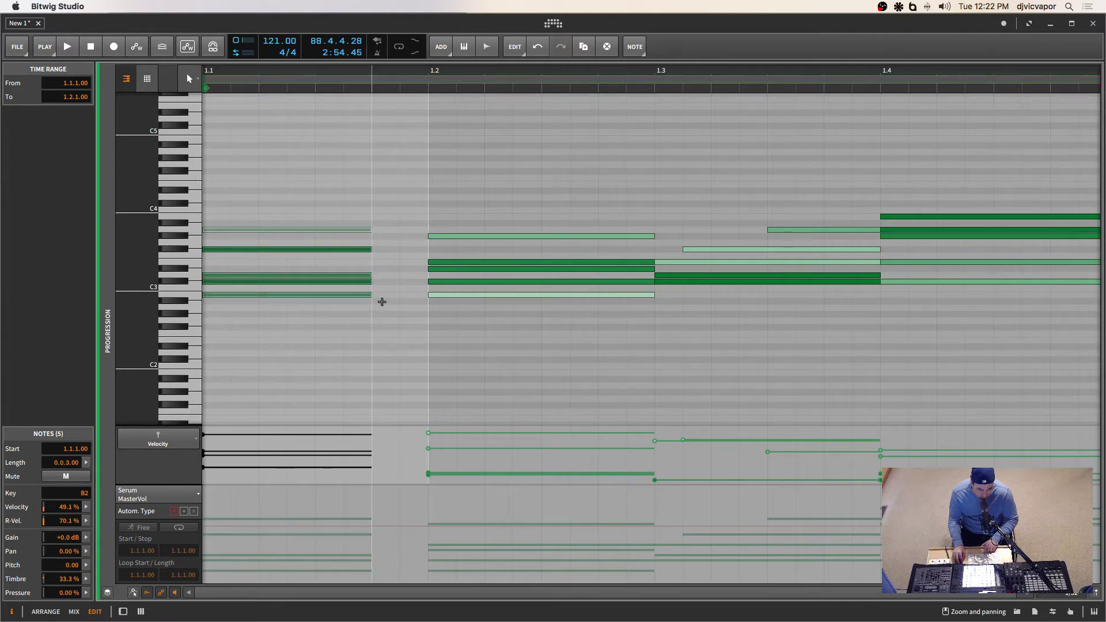
Extend all five notes of the second chord backwards so that they start at 1.1.4
click(385, 302)
drag(440, 307, 451, 227)
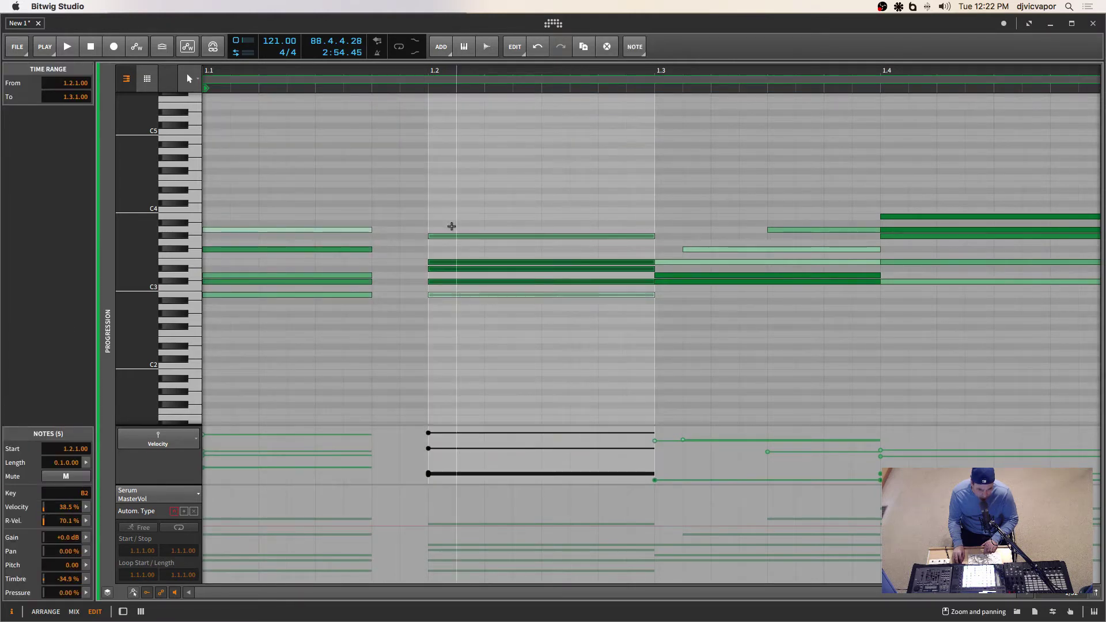
drag(429, 295, 422, 295)
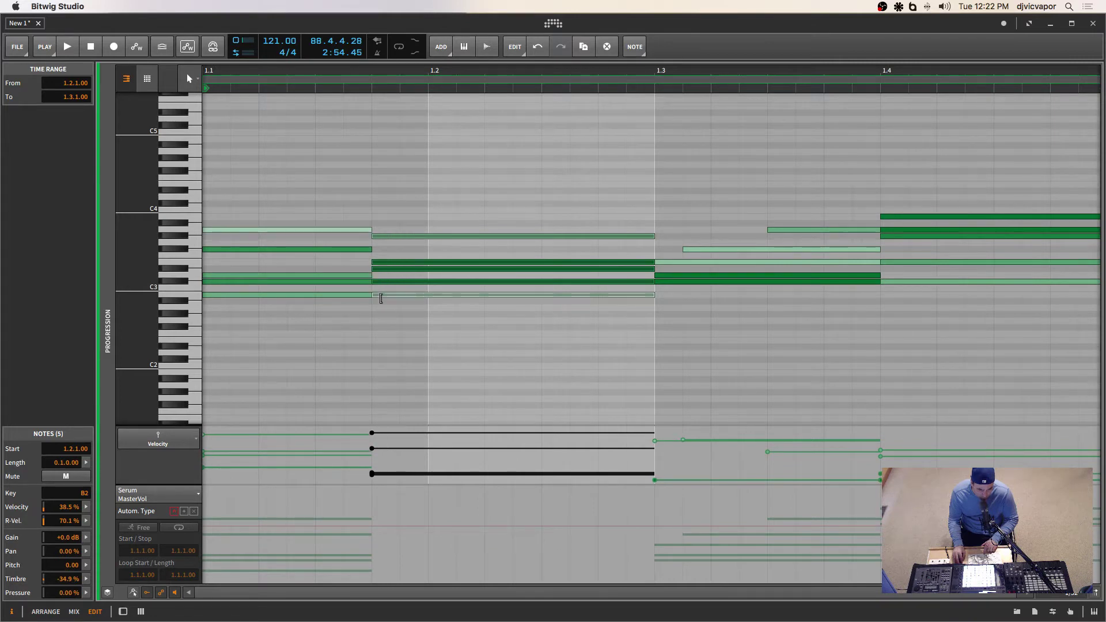
drag(380, 298, 379, 297)
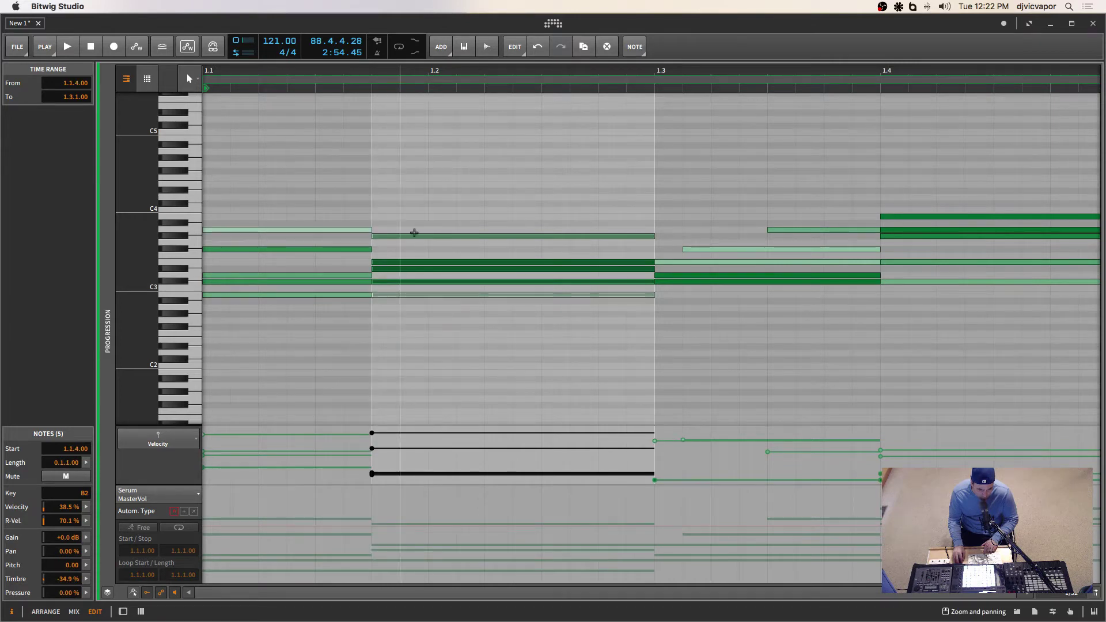
click(421, 178)
Play back the edited progression clip to hear the new chord timing, and stop it
key(space)
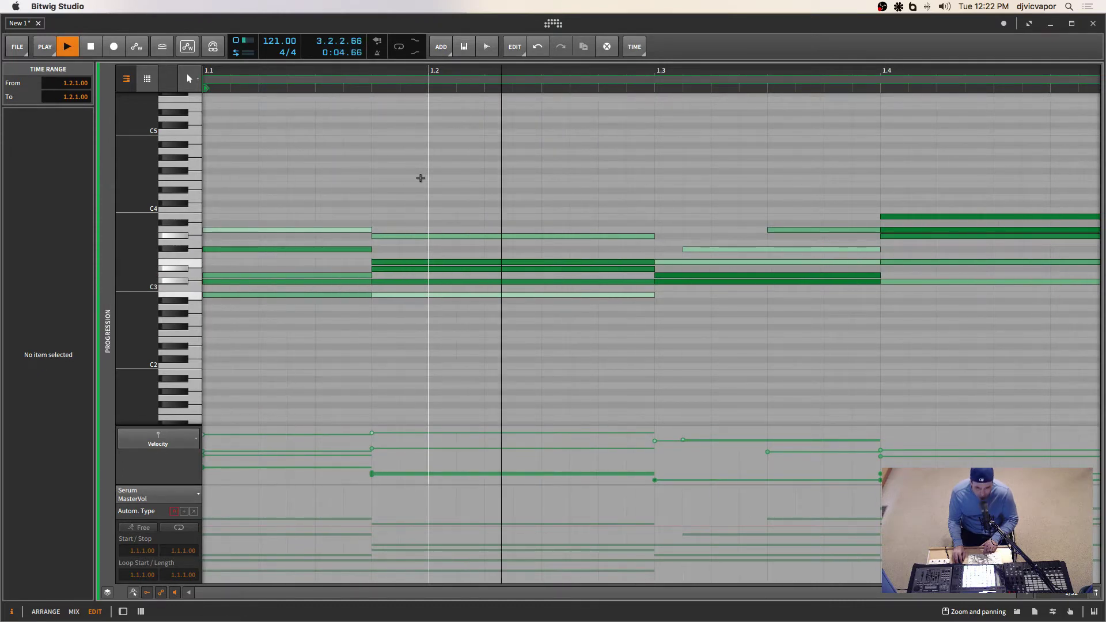
click(411, 78)
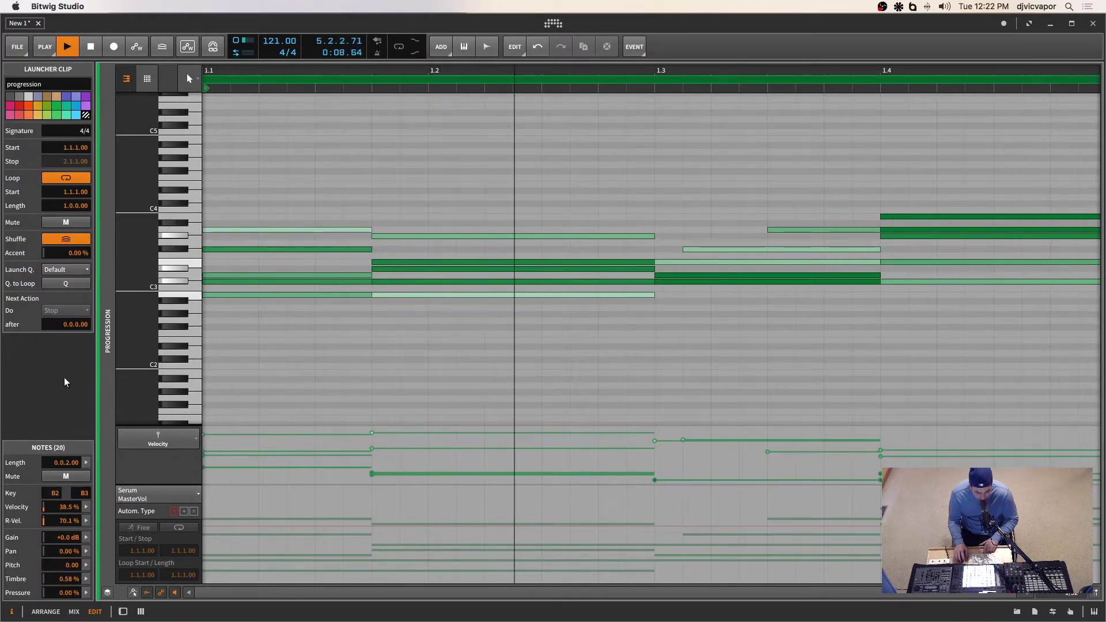
key(space)
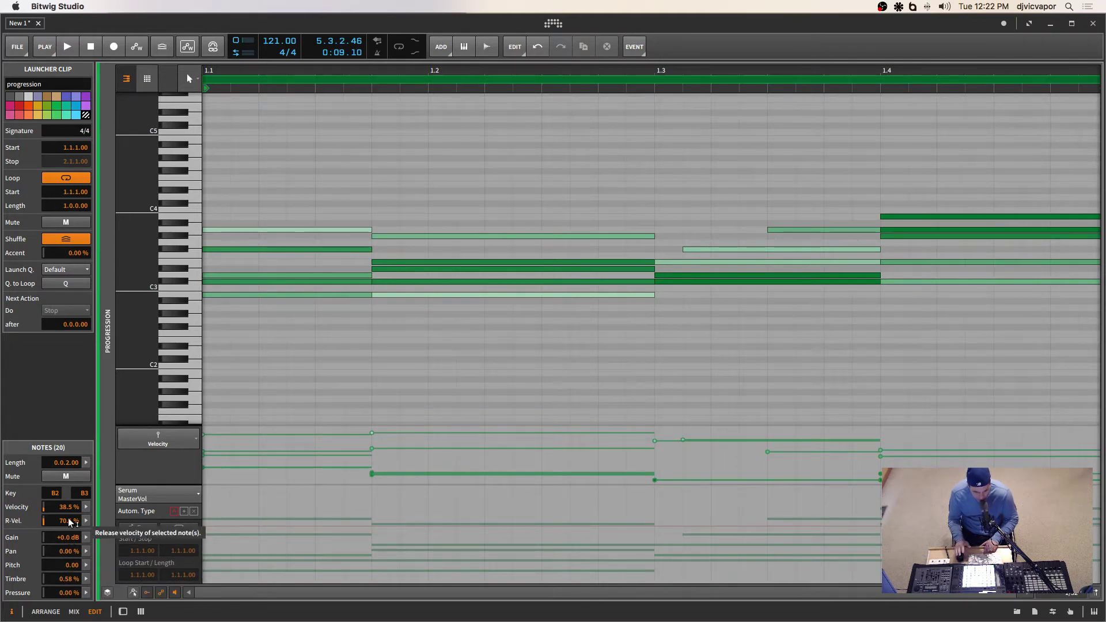
key(space)
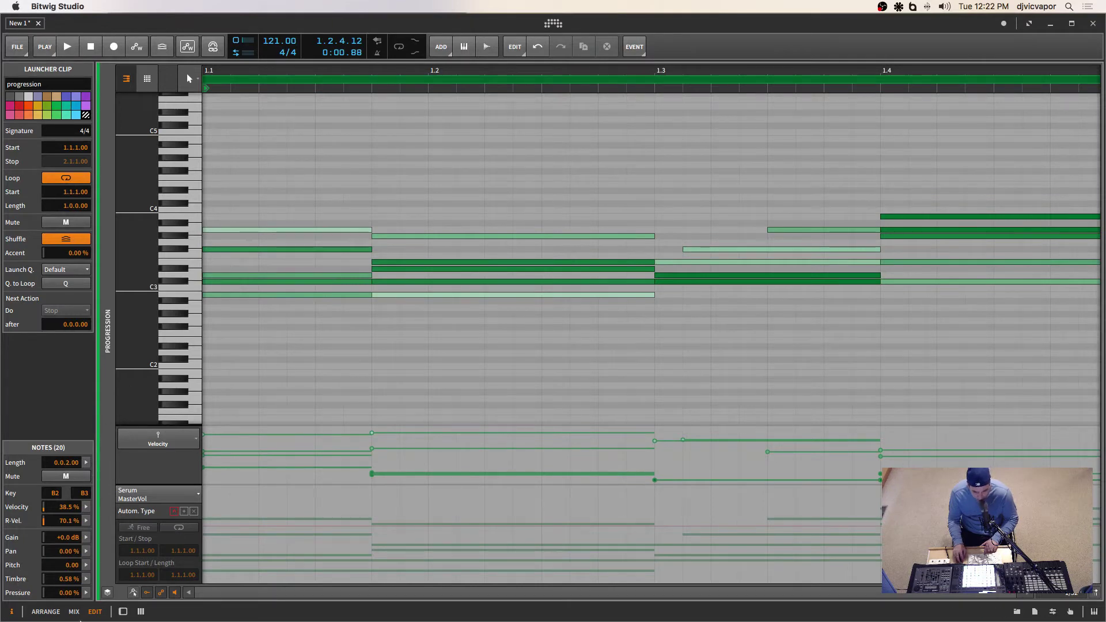
In the mixer view, play the original progression clip in Scene 1 and the humanized one in Scene 2 to compare them
click(73, 612)
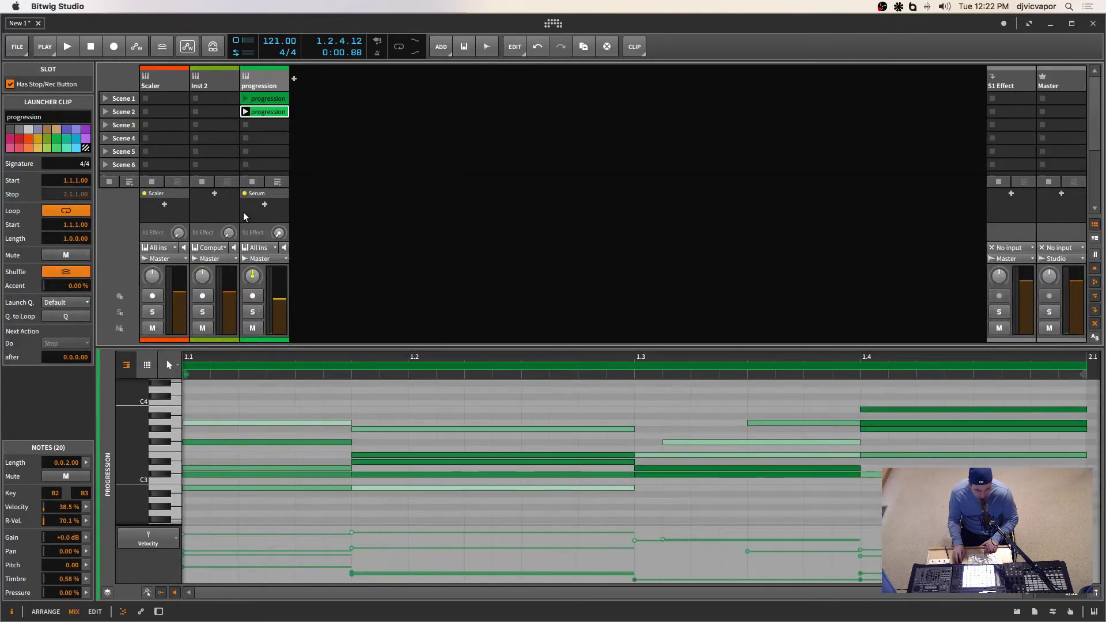
click(258, 102)
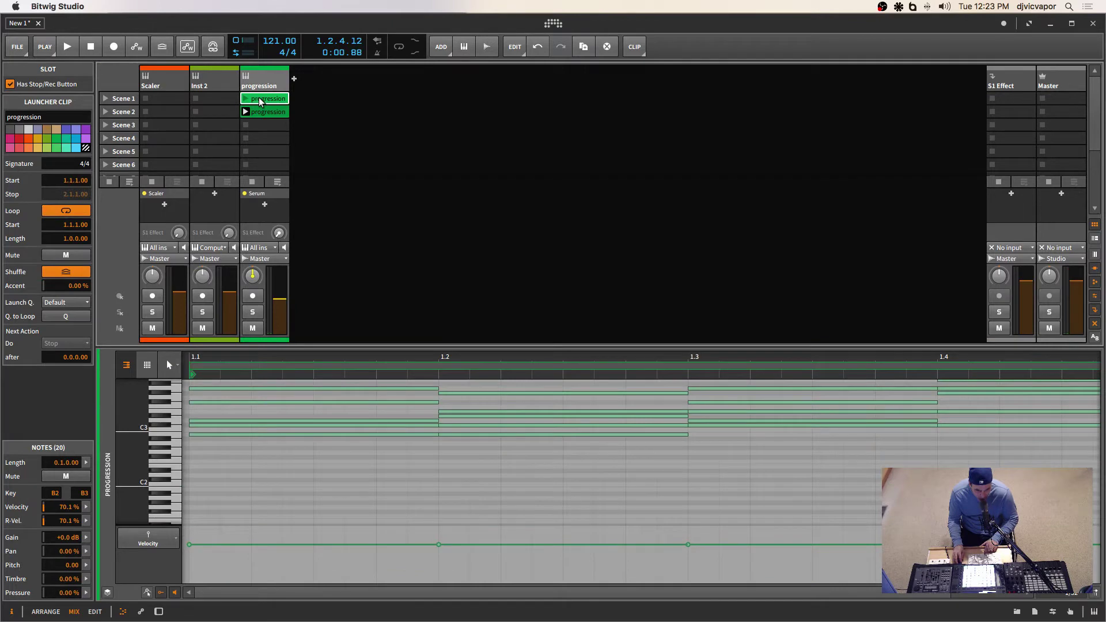
click(246, 98)
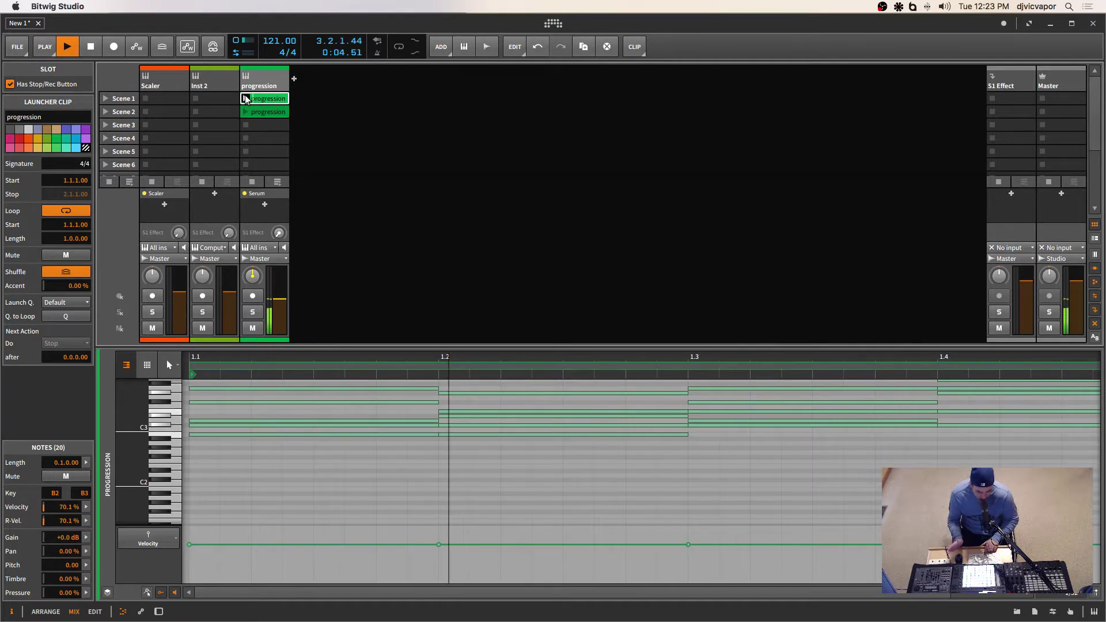
key(space)
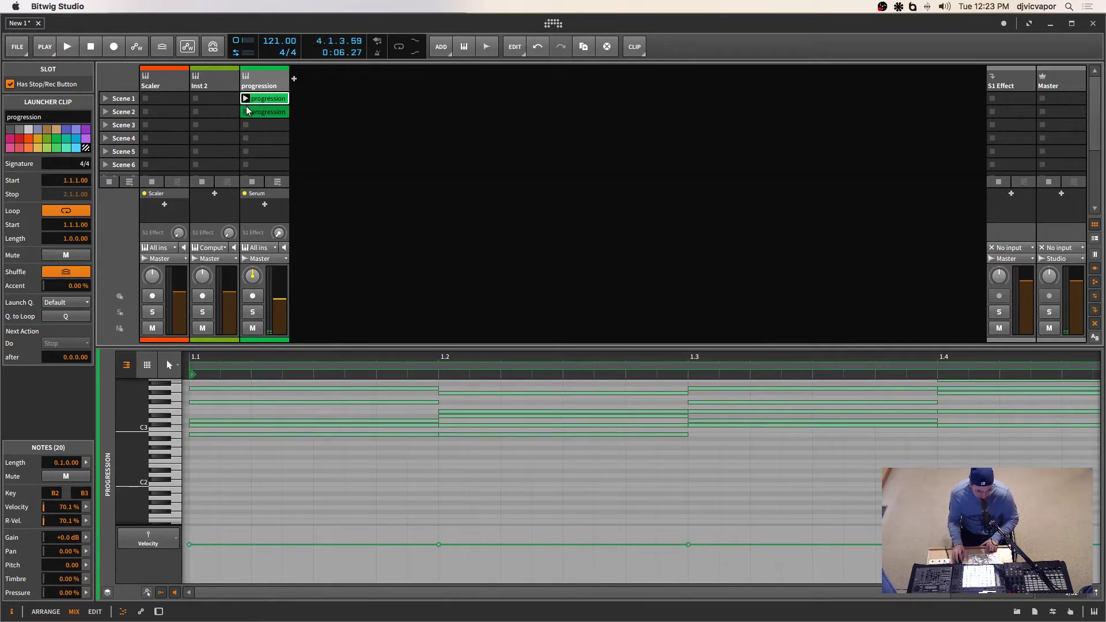
click(257, 117)
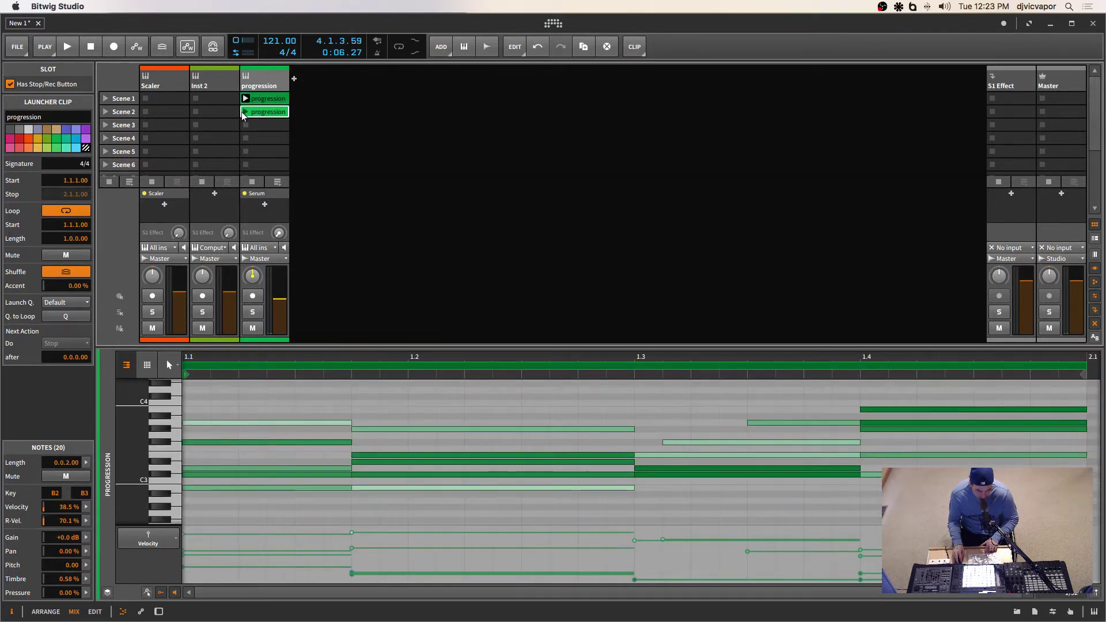
key(space)
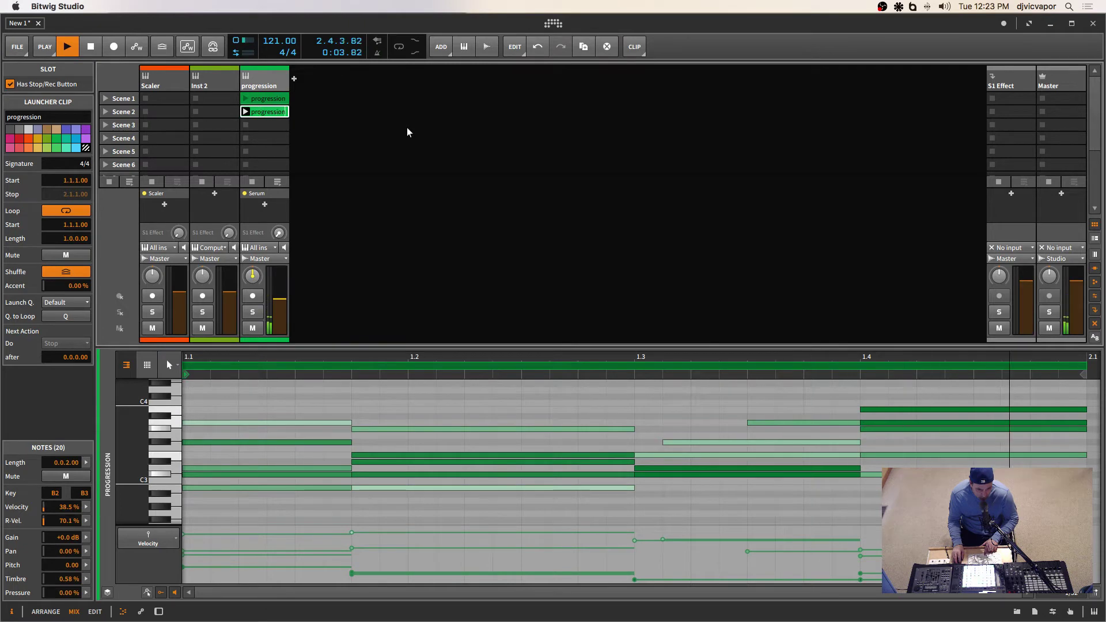
key(space)
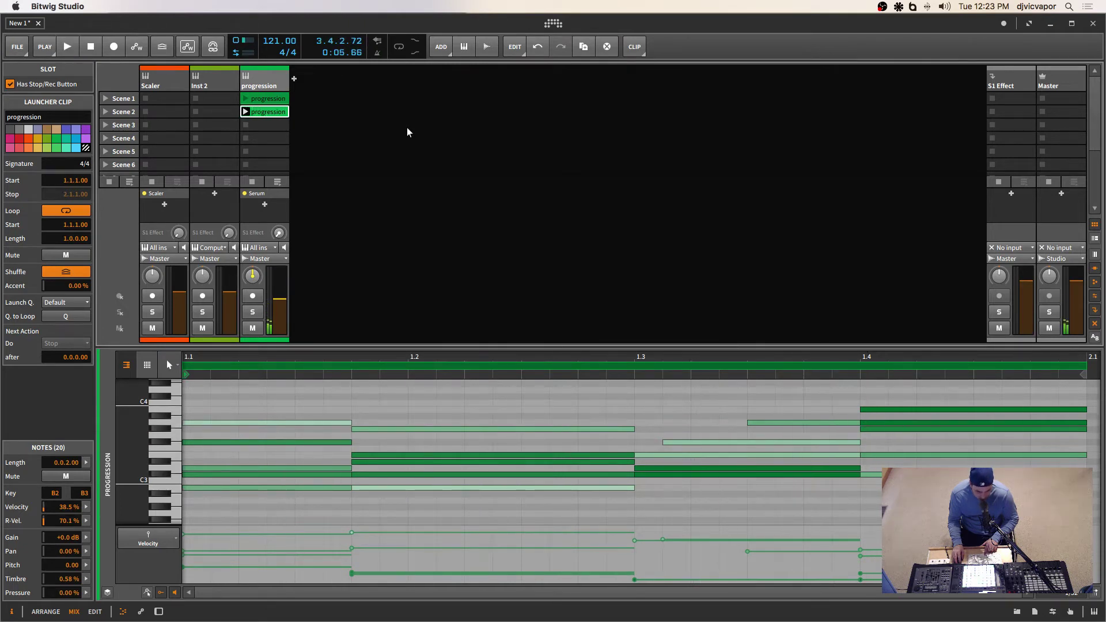
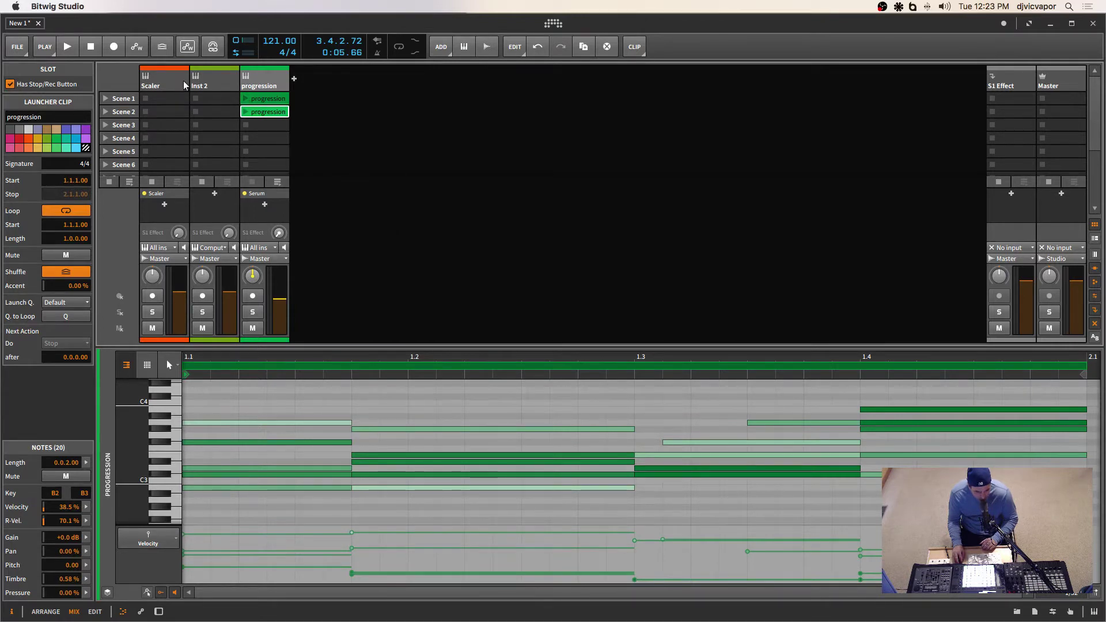
Add an audio track after the progression track and show the browser's clip library
right_click(310, 86)
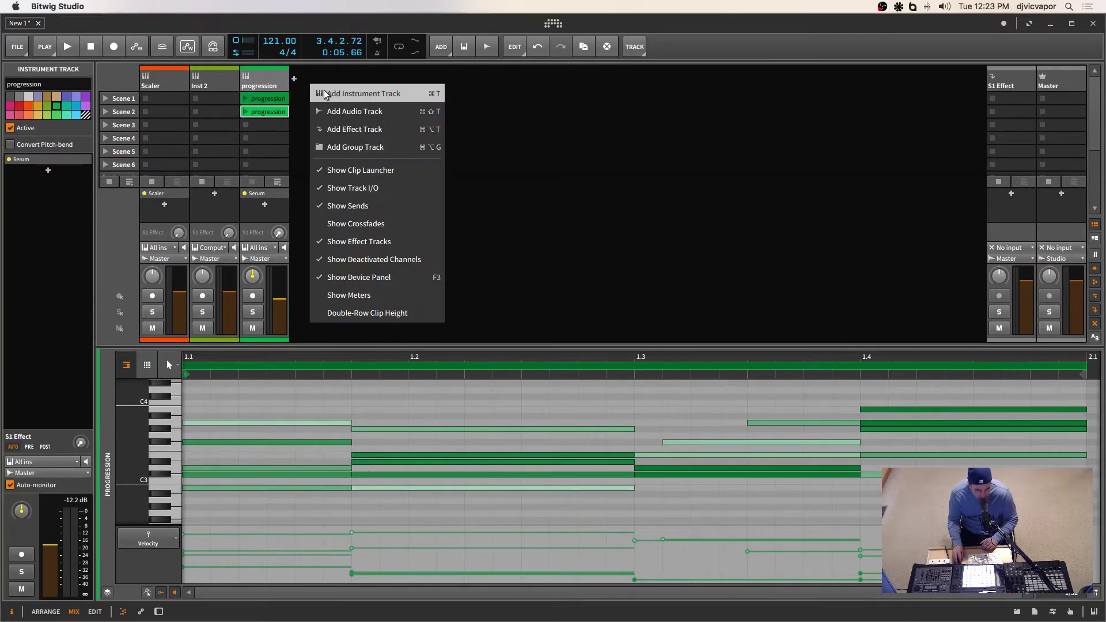
click(328, 111)
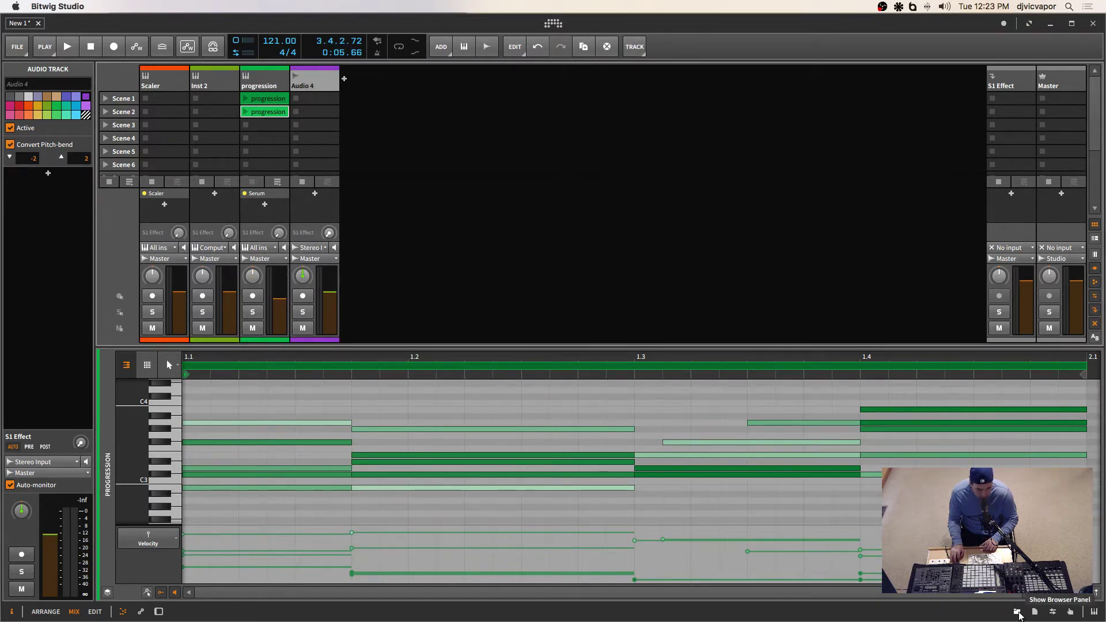
click(1018, 614)
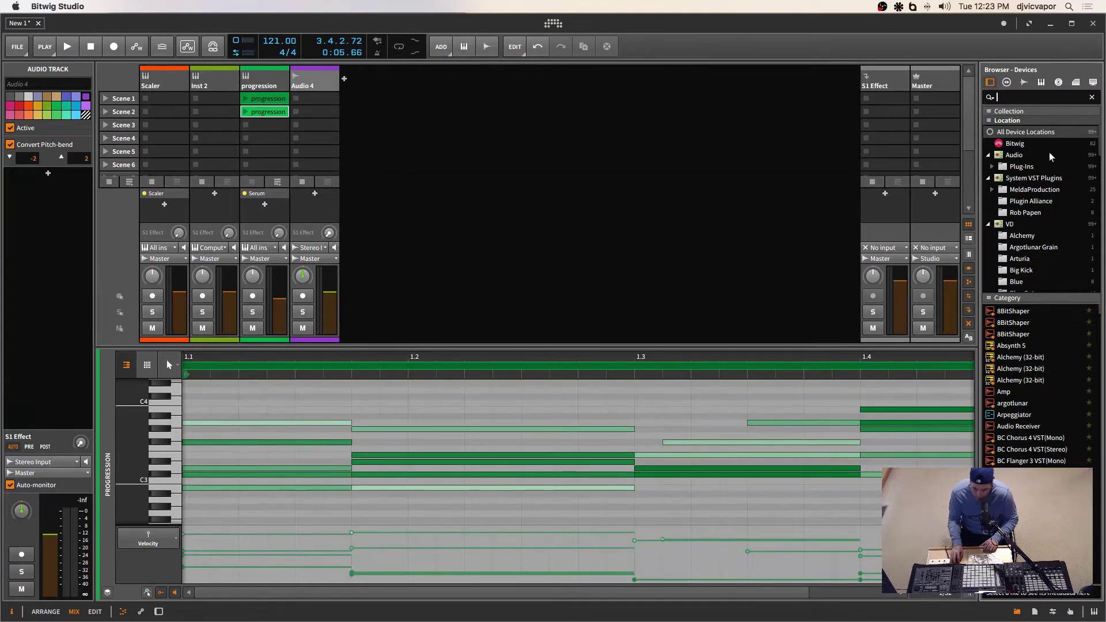
click(1075, 83)
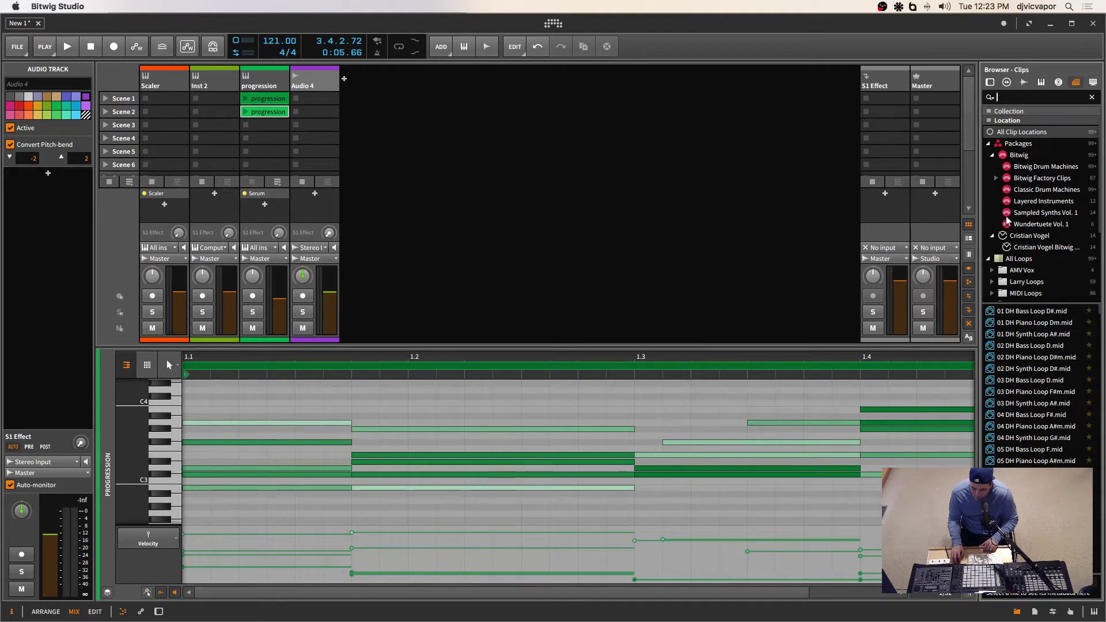
Expand Pro Music Group down to the kits in Deep House Explored - Construction Kits, and widen the browser so the full names fit
scroll(1007, 219, down, 2)
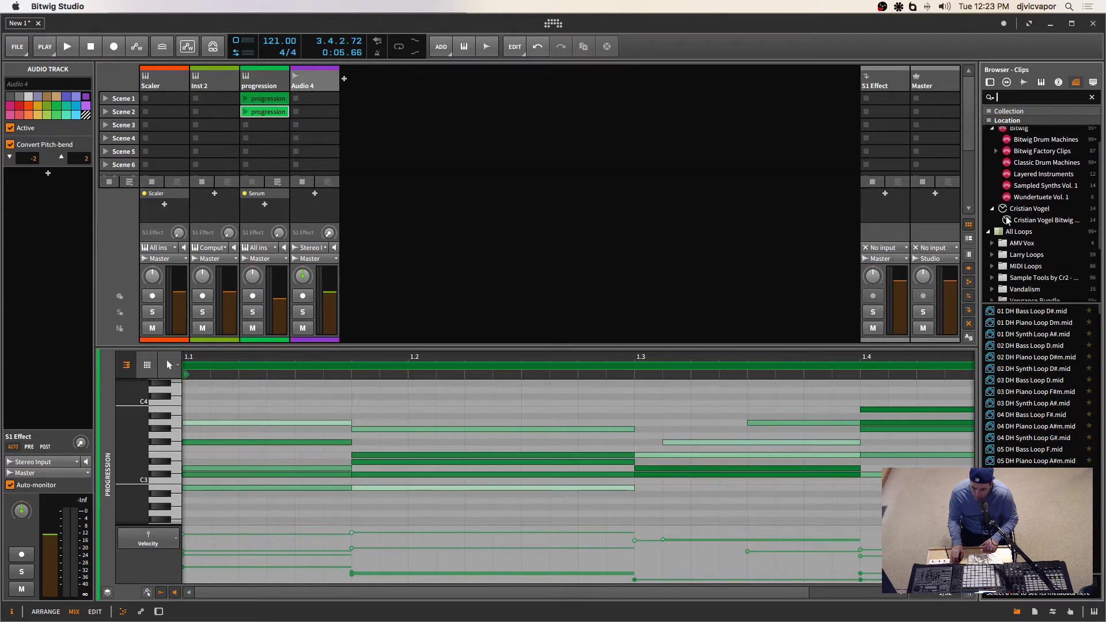
scroll(1006, 219, down, 3)
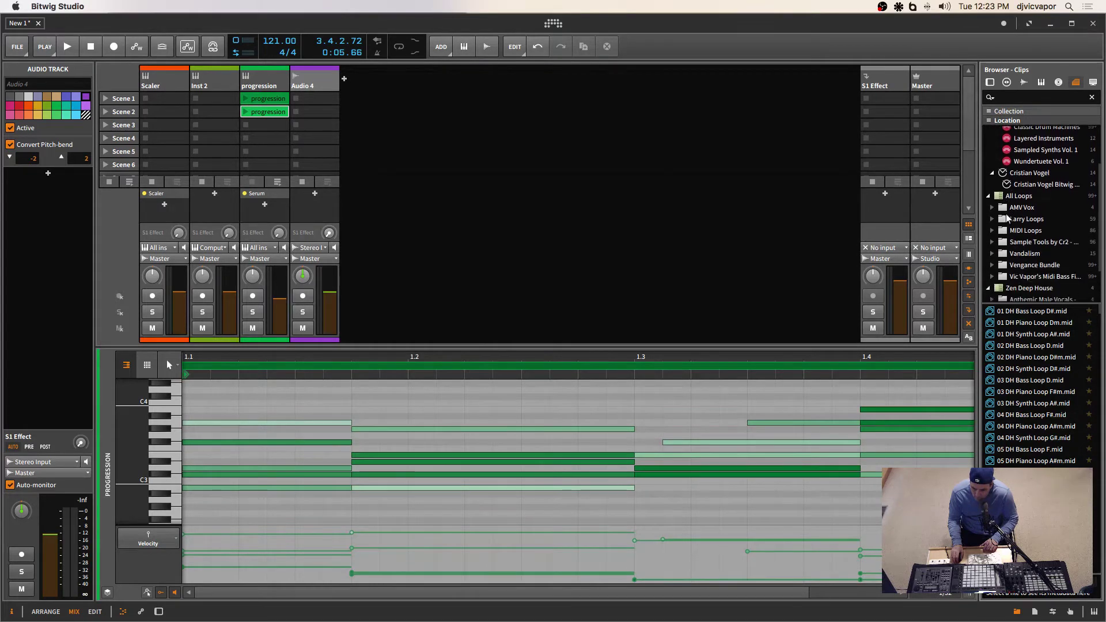
scroll(1007, 218, down, 1)
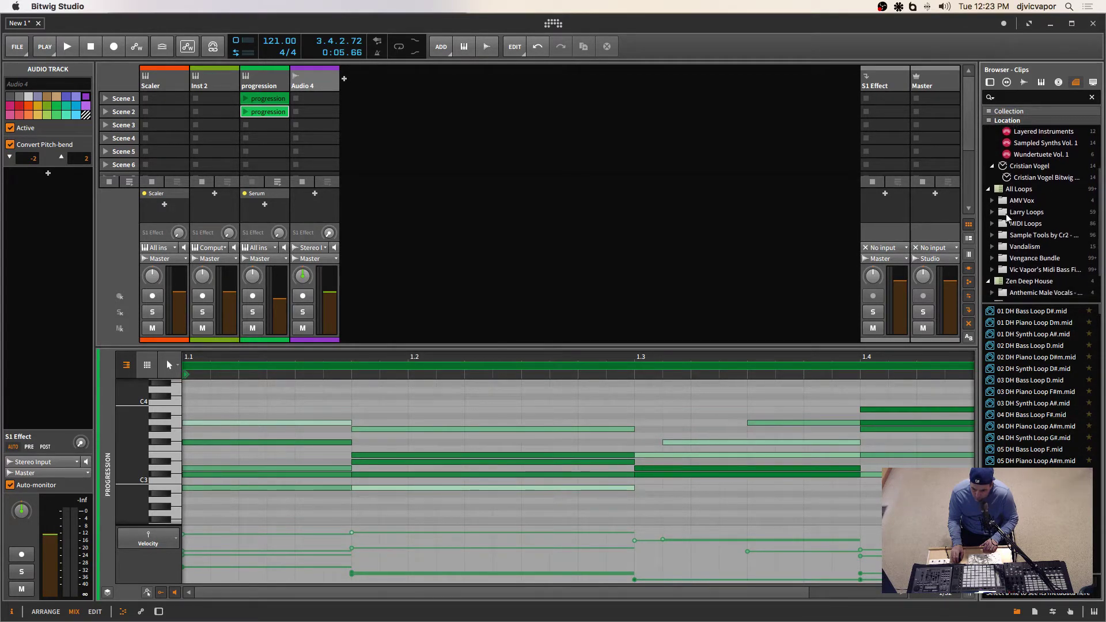
scroll(1007, 218, down, 4)
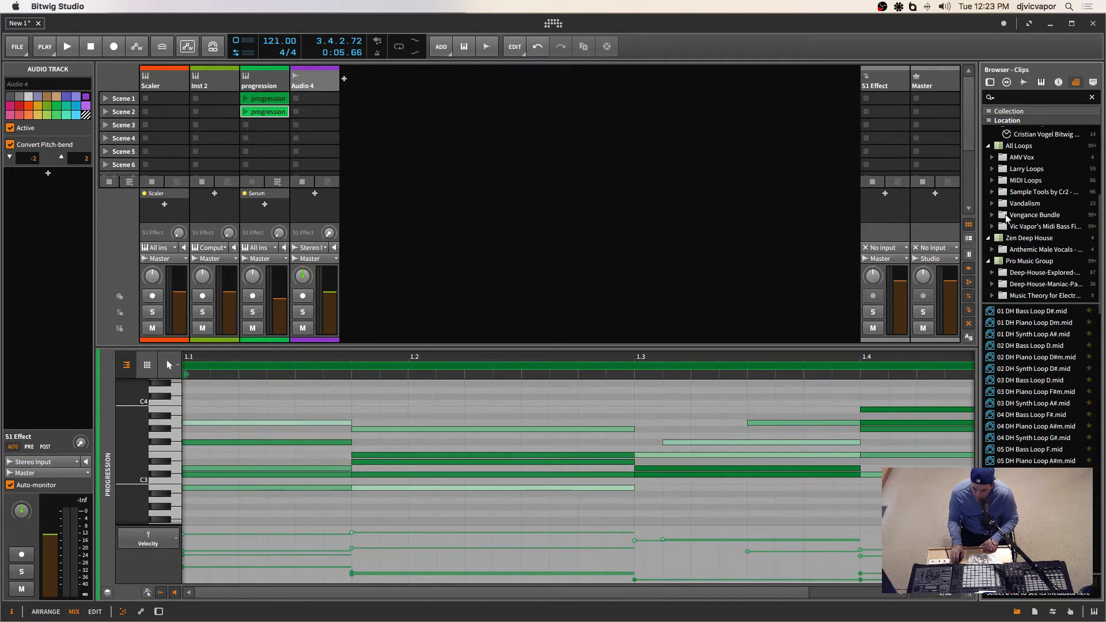
click(993, 273)
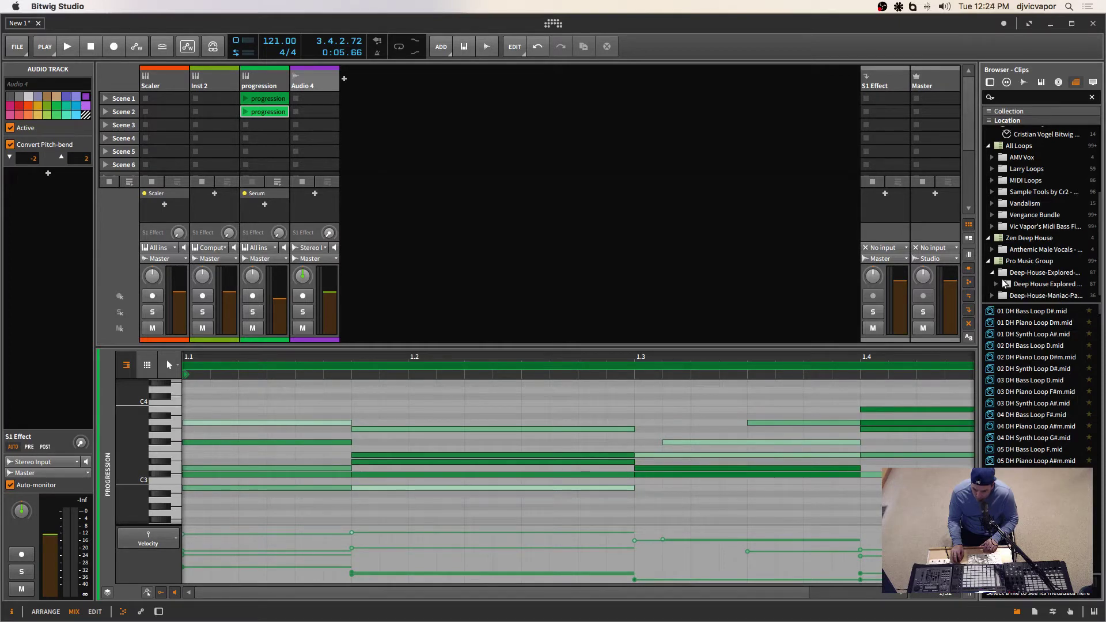
click(1004, 285)
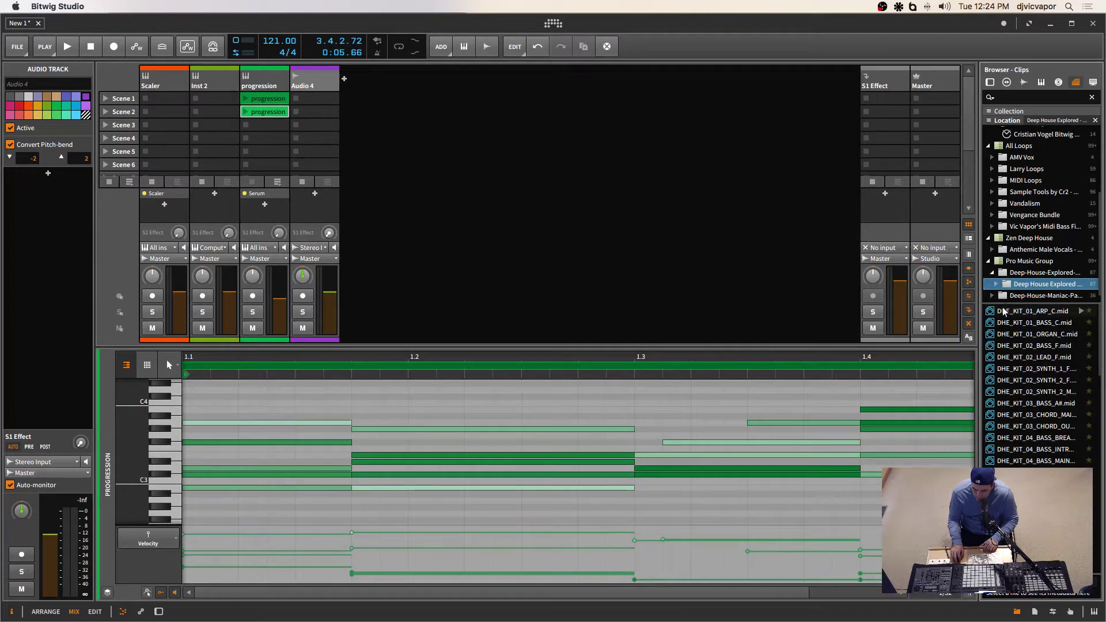
click(996, 284)
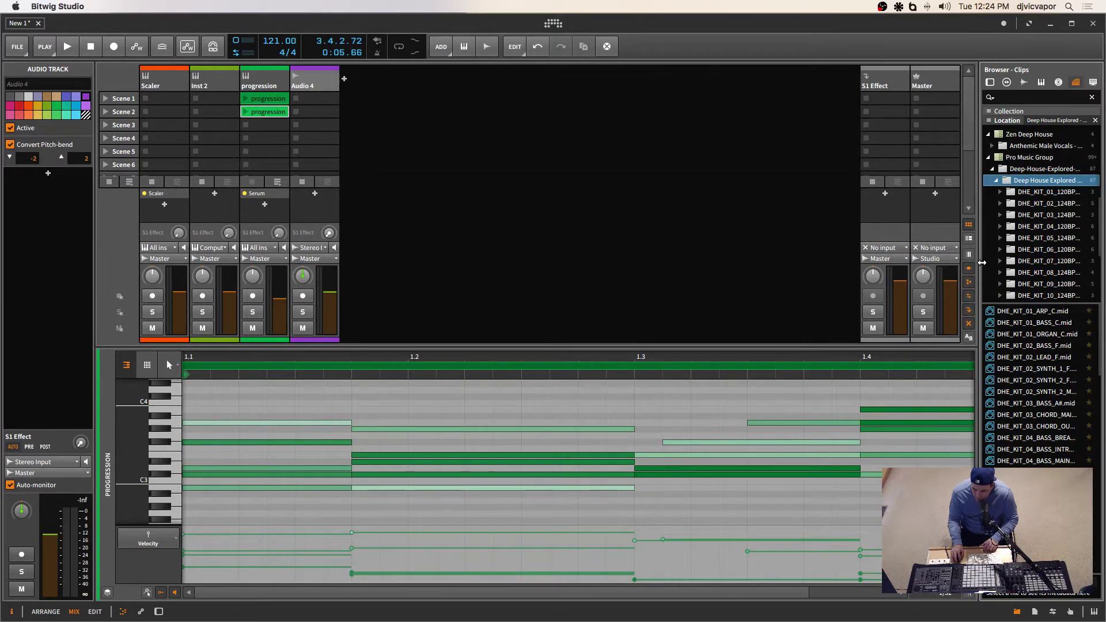
drag(978, 264, 929, 264)
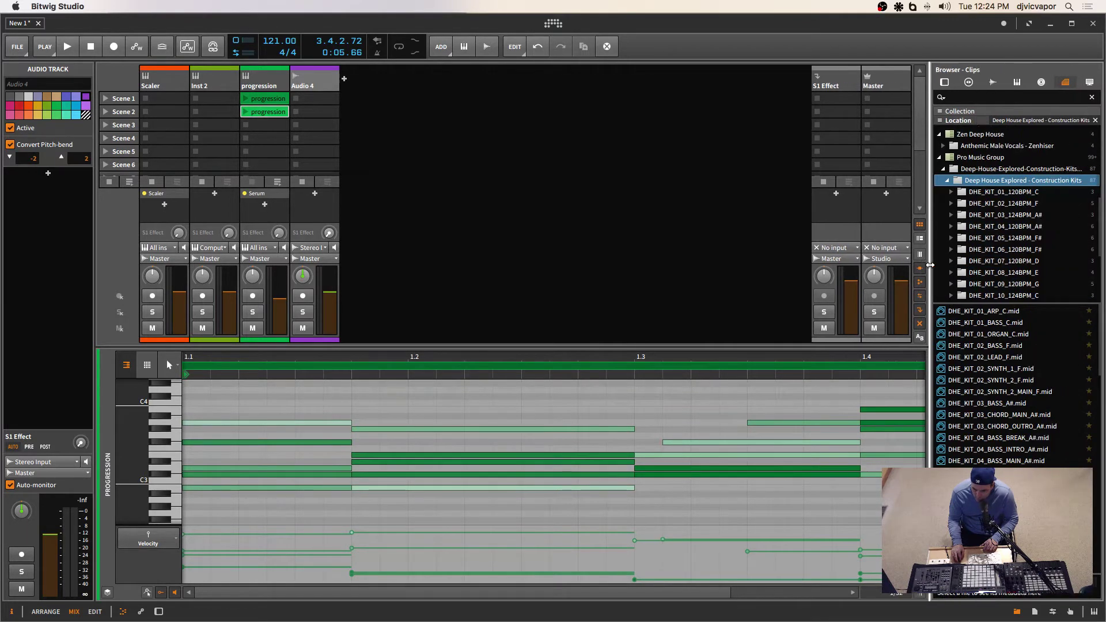
Look inside the DHE_KIT_01_120BPM_C folder and list the MIDI clips of DHE_KIT_02_124BPM_F
click(951, 192)
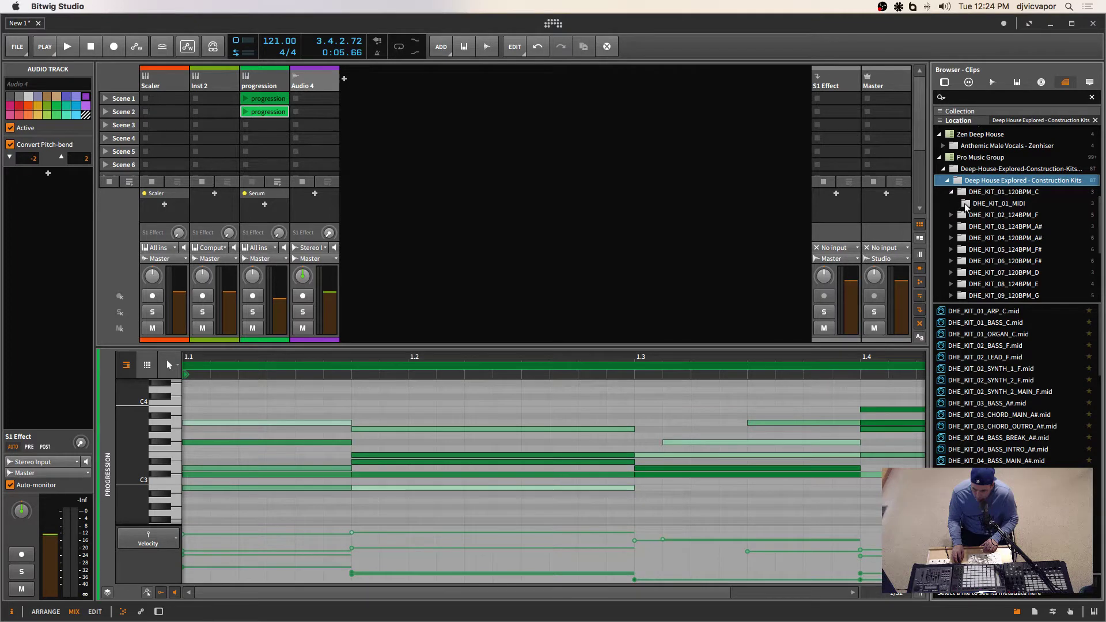
click(951, 194)
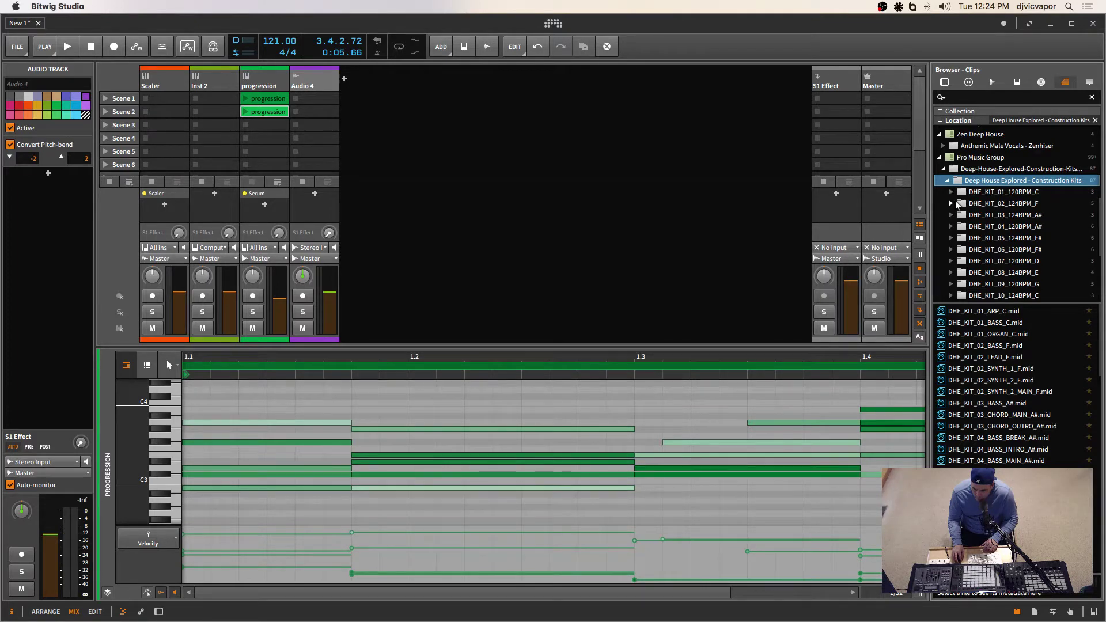
click(960, 204)
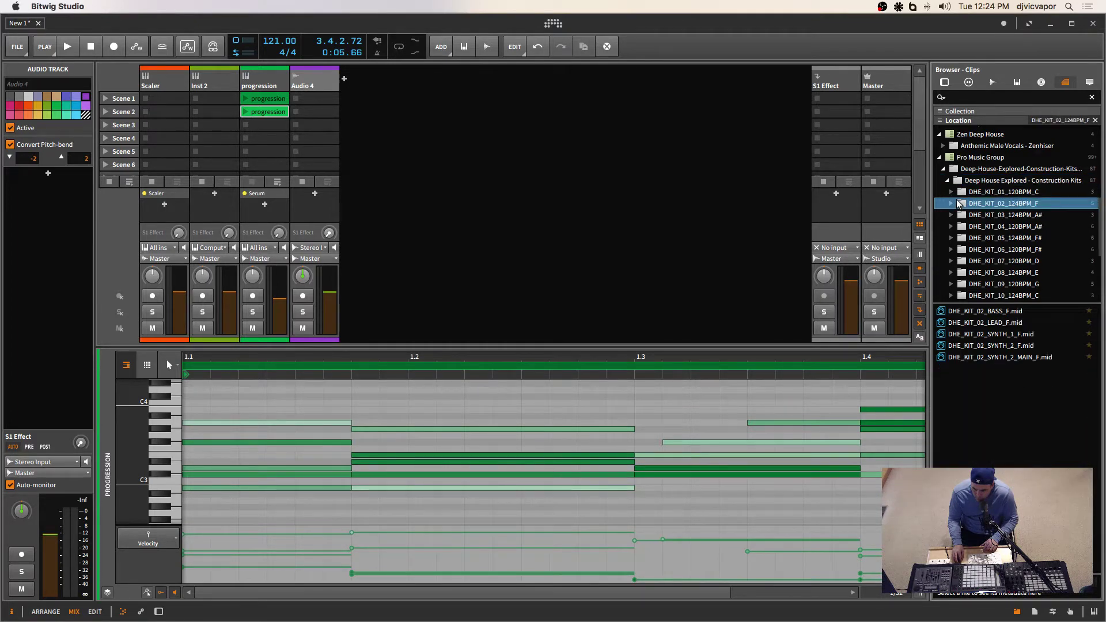
List the MIDI clips of DHE_KIT_03_124BPM_A# and DHE_KIT_04_120BPM_A#, and look through the remaining clip locations
click(961, 215)
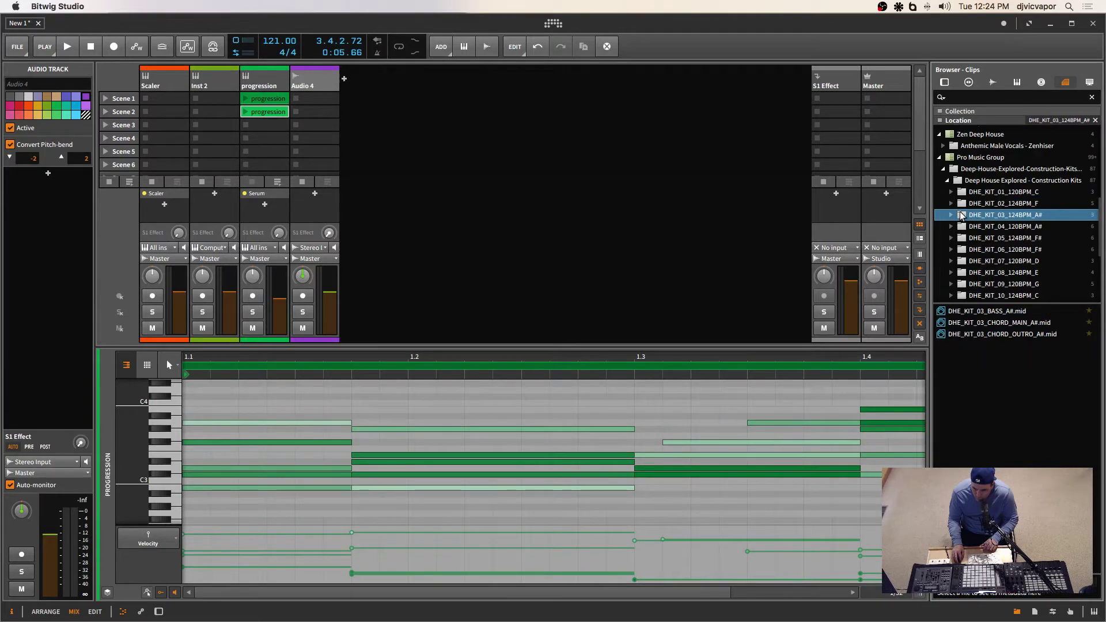
click(966, 228)
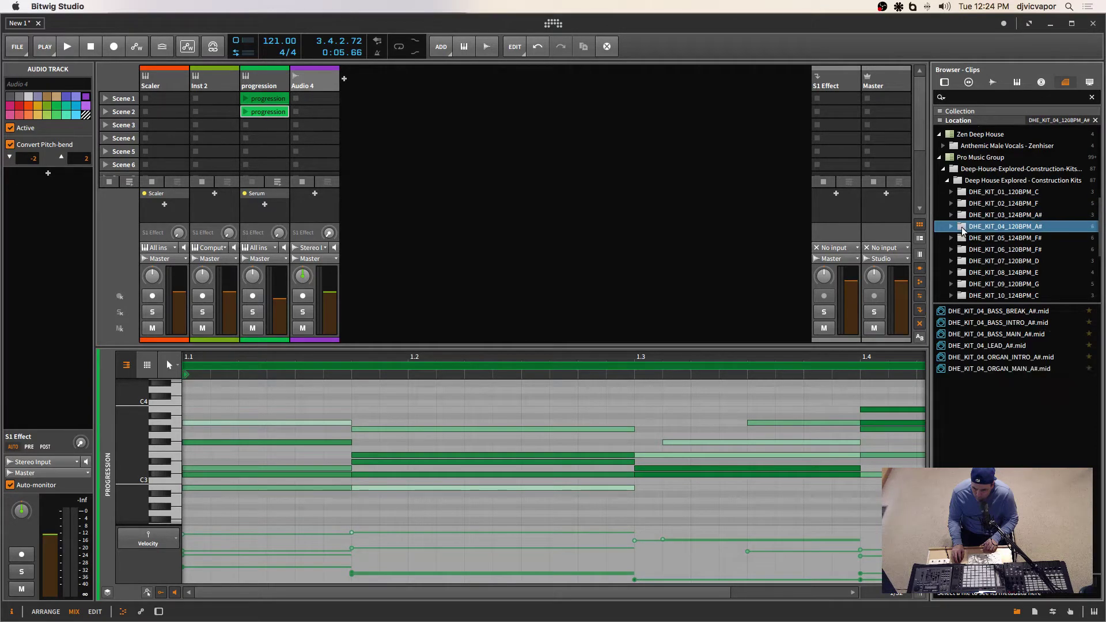
scroll(963, 230, up, 10)
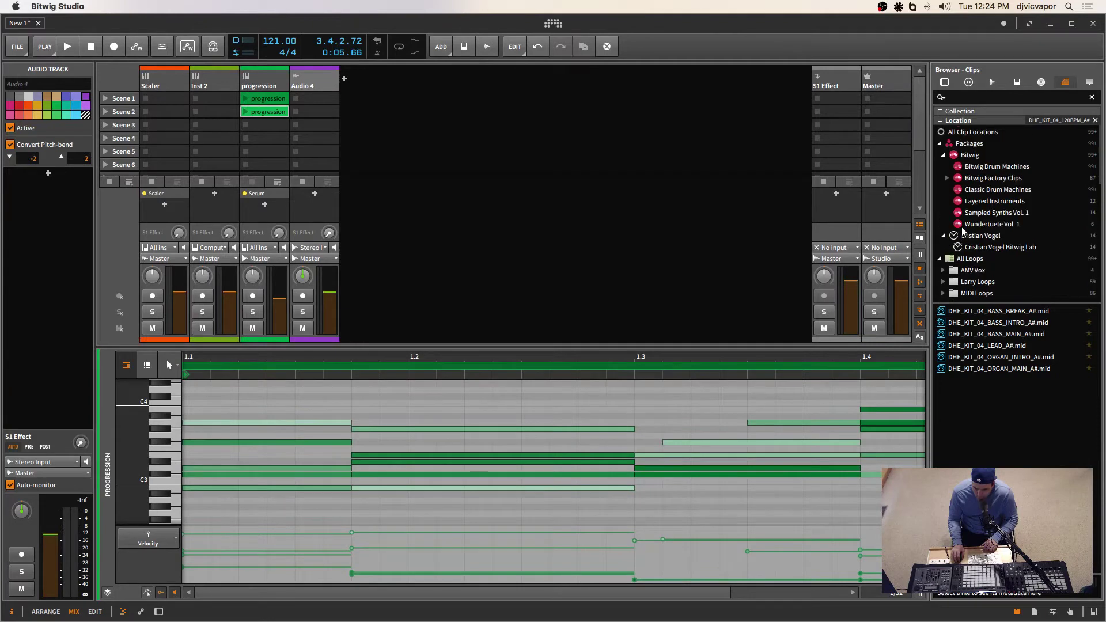
scroll(1002, 222, down, 10)
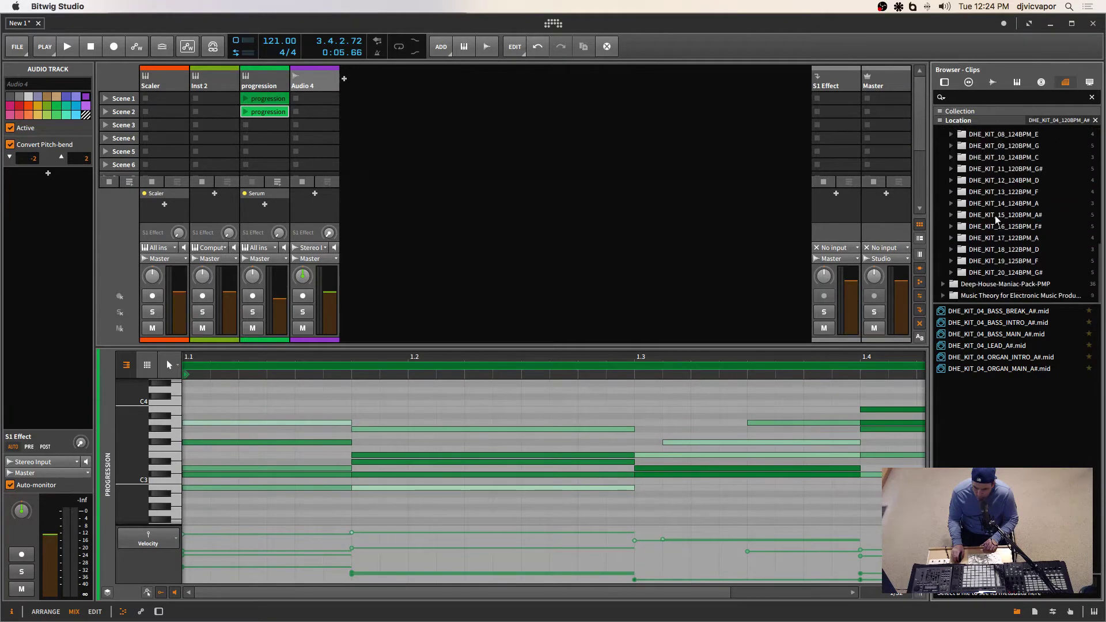
scroll(997, 218, up, 5)
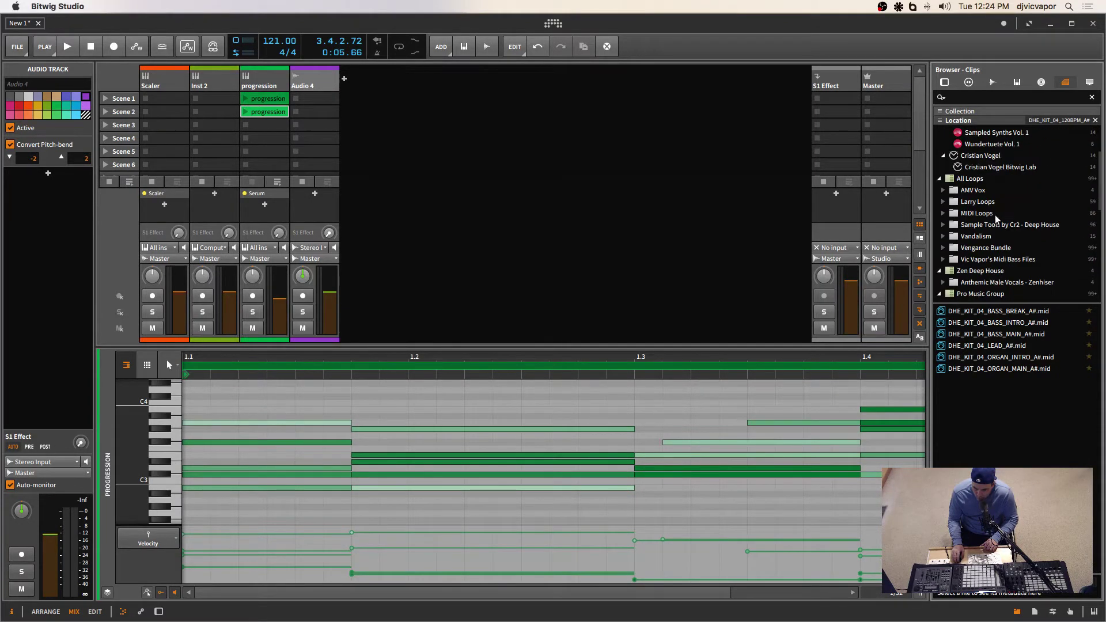
Switch the browser to files, expand the Strictly Deep - Zenhiser bookmark, and list the loops in SD - Top Loops
click(1089, 82)
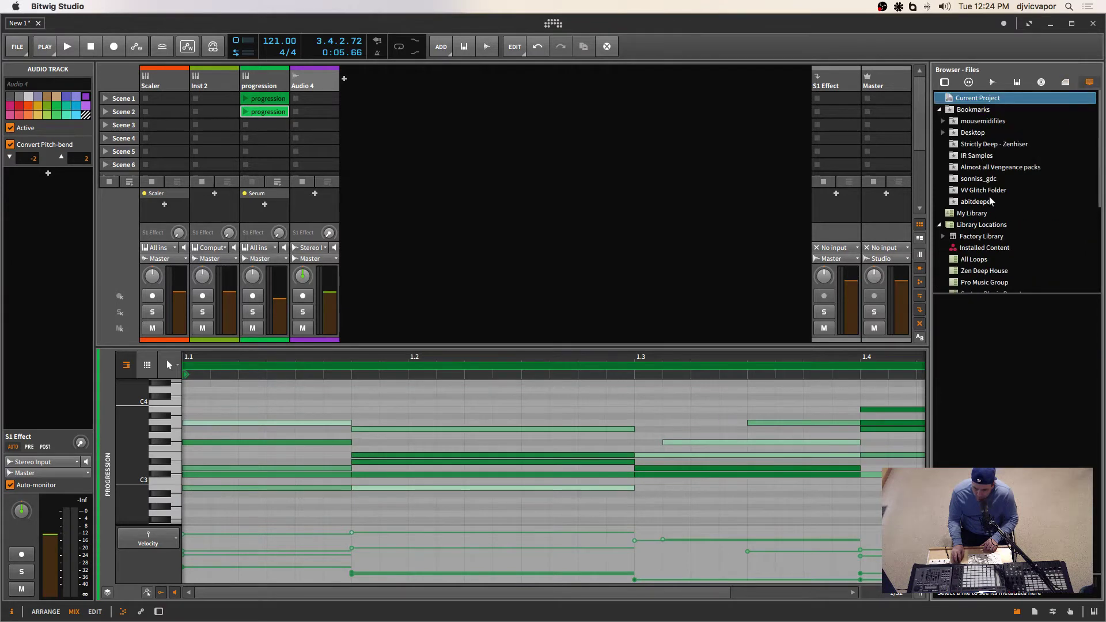
click(945, 145)
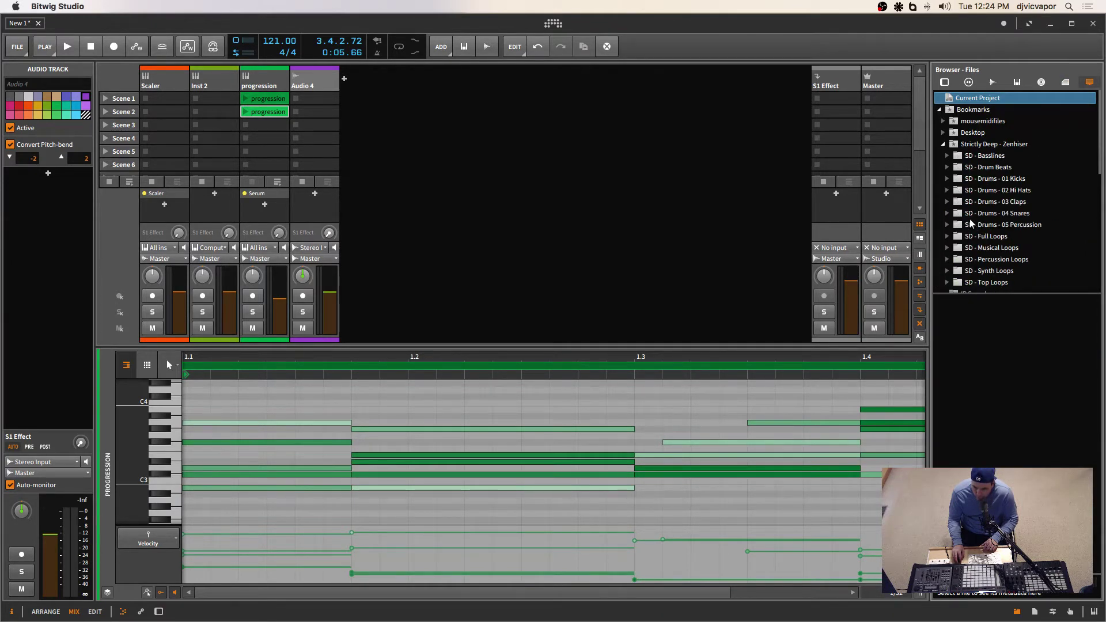
click(957, 283)
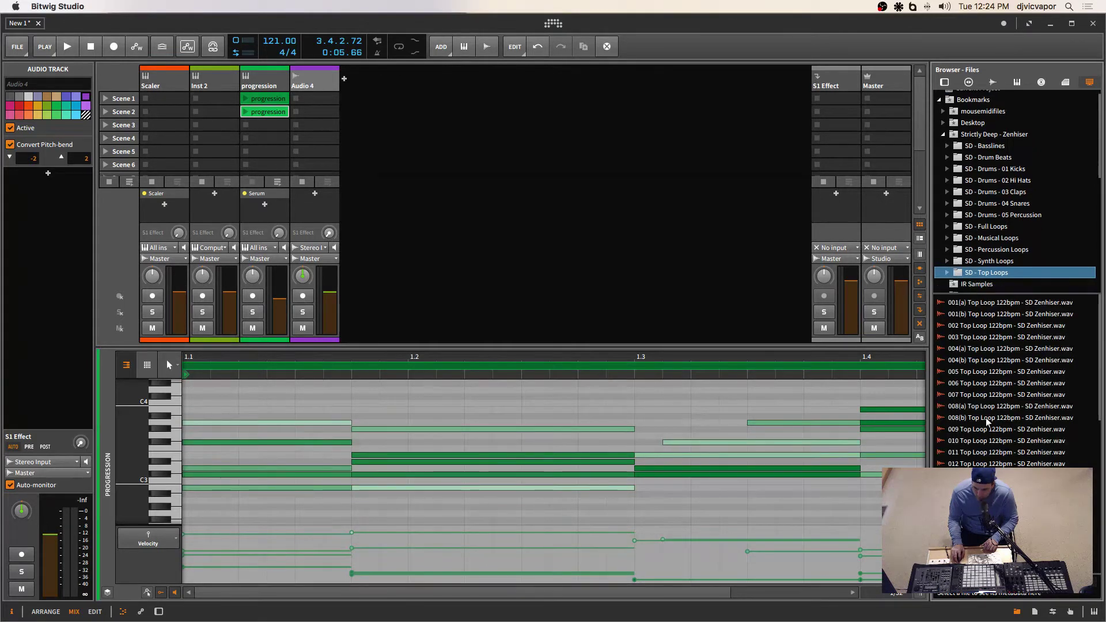
Audition 122 bpm top loops from SD - Top Loops, including 029, 037, 038 and 040
click(985, 459)
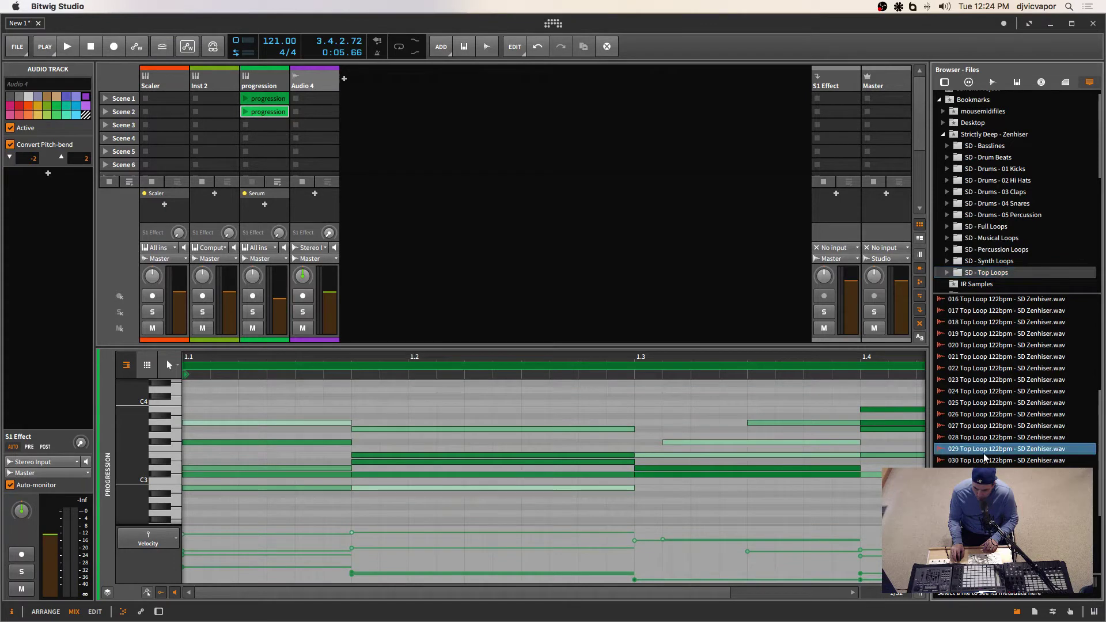
scroll(984, 456, down, 3)
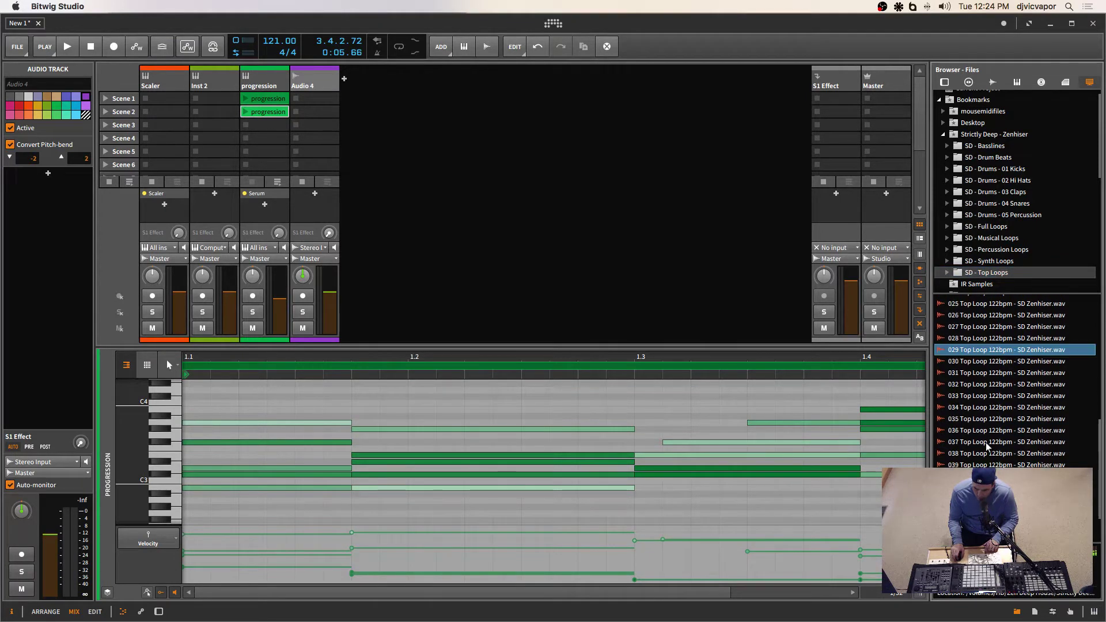
click(986, 442)
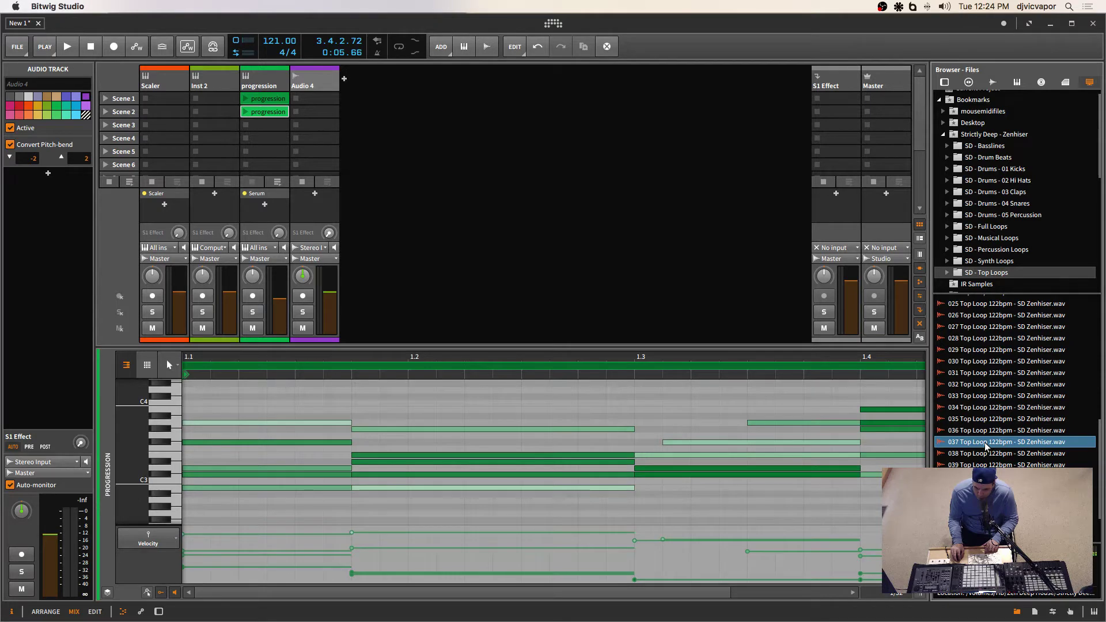
click(983, 454)
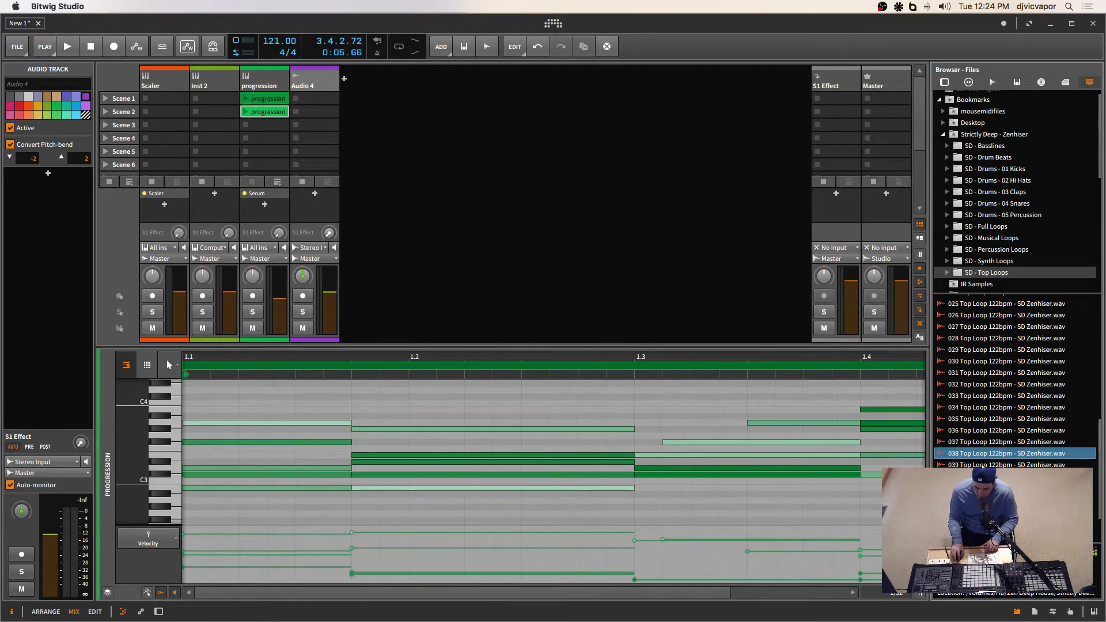
click(986, 476)
scroll(986, 441, down, 1)
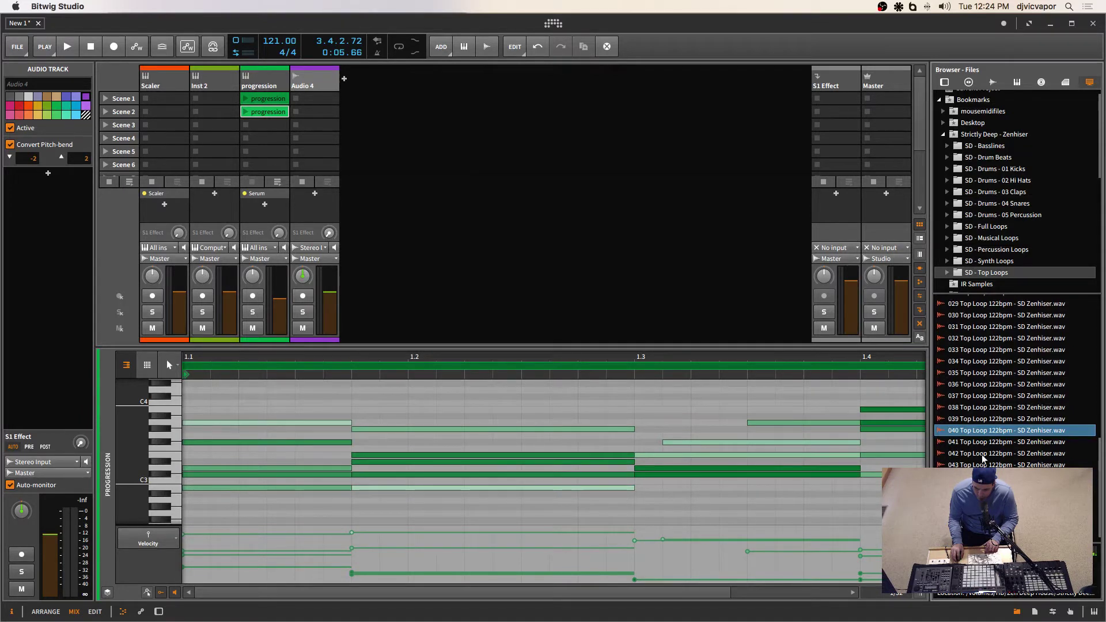
Place 040 Top Loop 122bpm in Scene 1 of the Audio 4 track and play it together with the Scene 2 progression clip
key(space)
drag(967, 435, 311, 105)
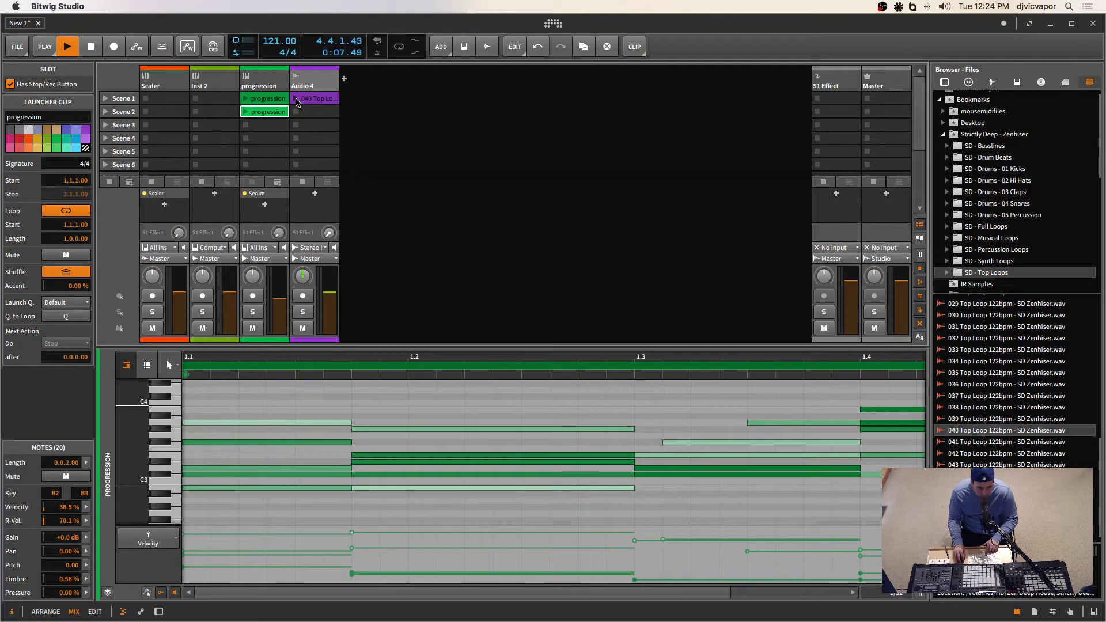
click(296, 99)
click(246, 112)
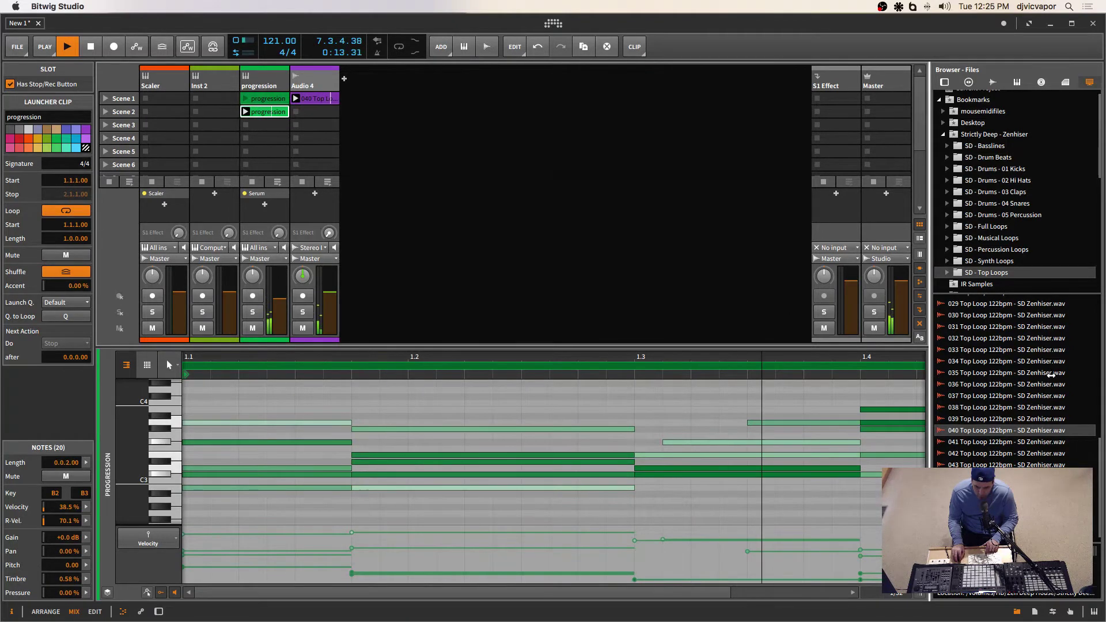
Hide the browser and view the whole Scene 2 progression clip in the full-size note editor, and stop playback
drag(928, 379, 1094, 379)
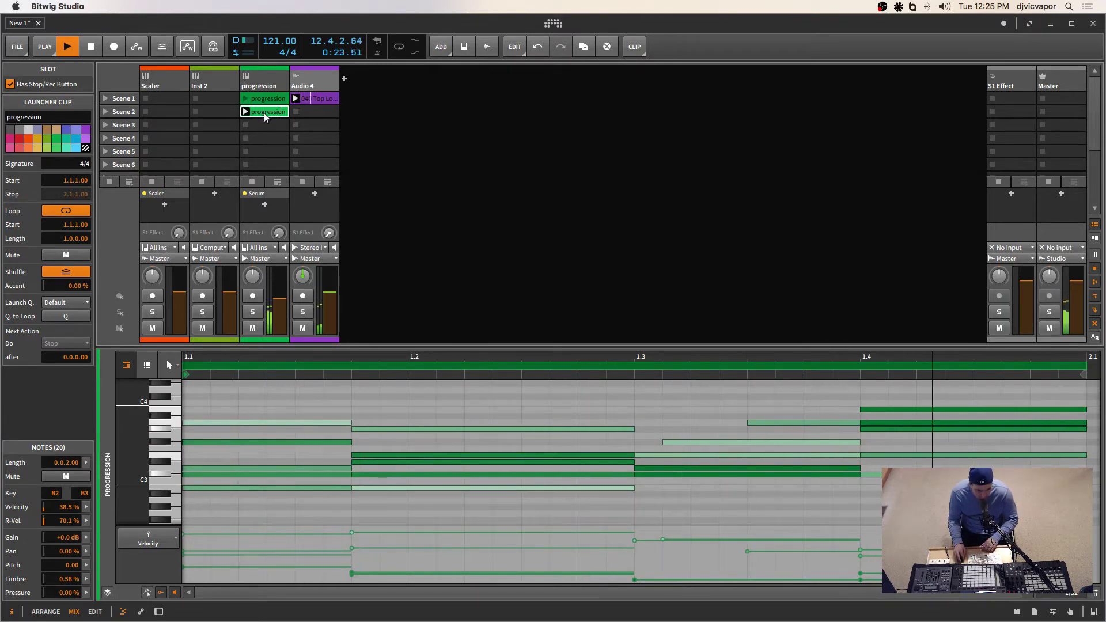
double_click(263, 117)
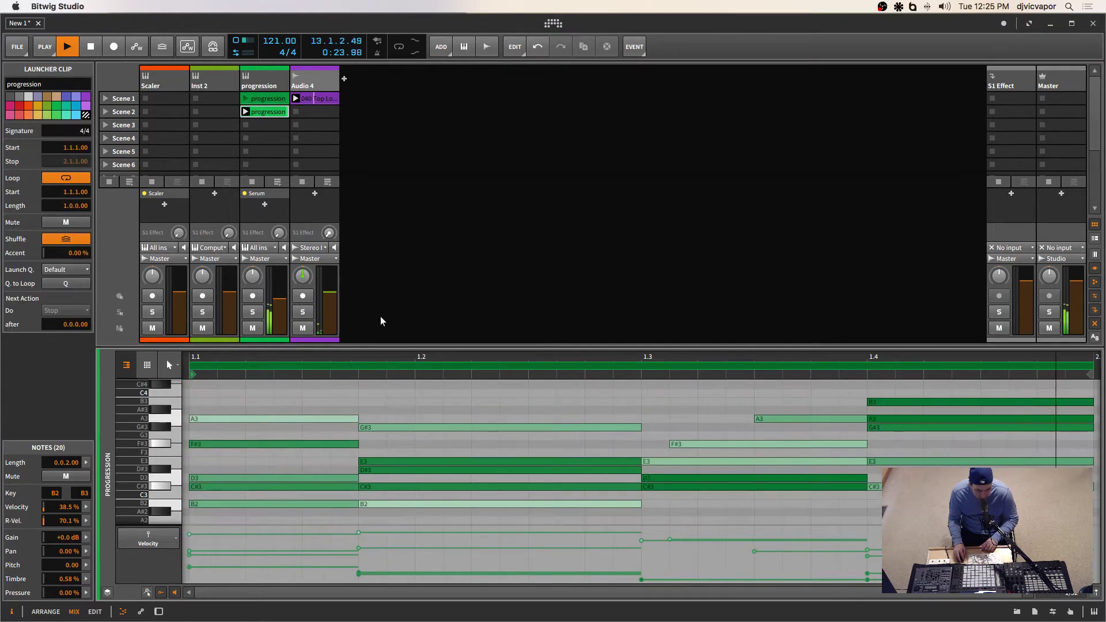
click(96, 612)
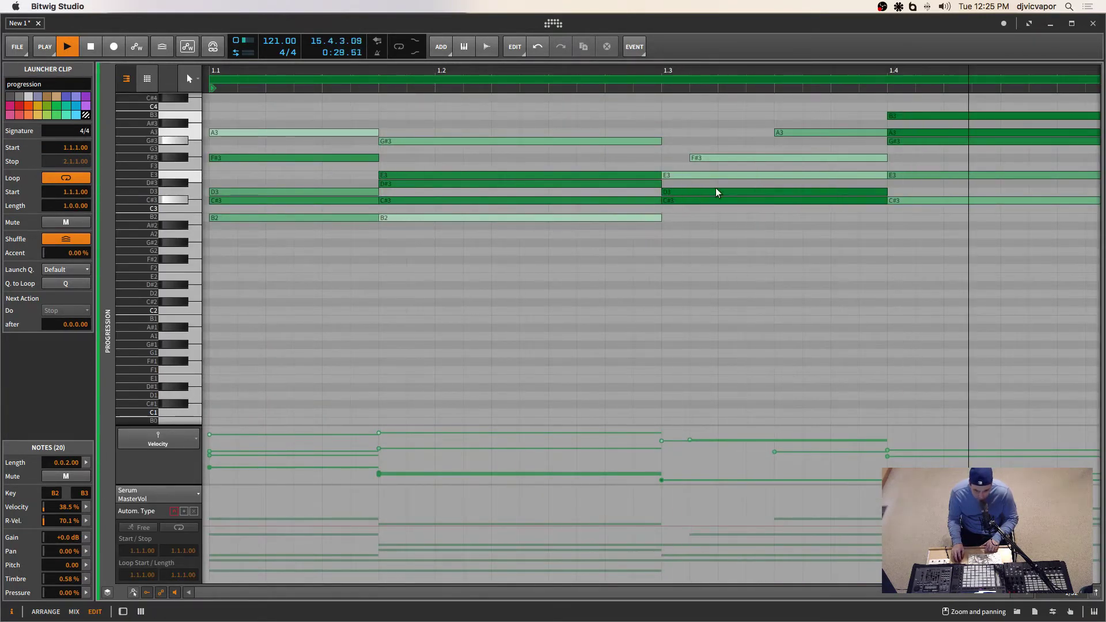
drag(679, 71, 674, 46)
key(space)
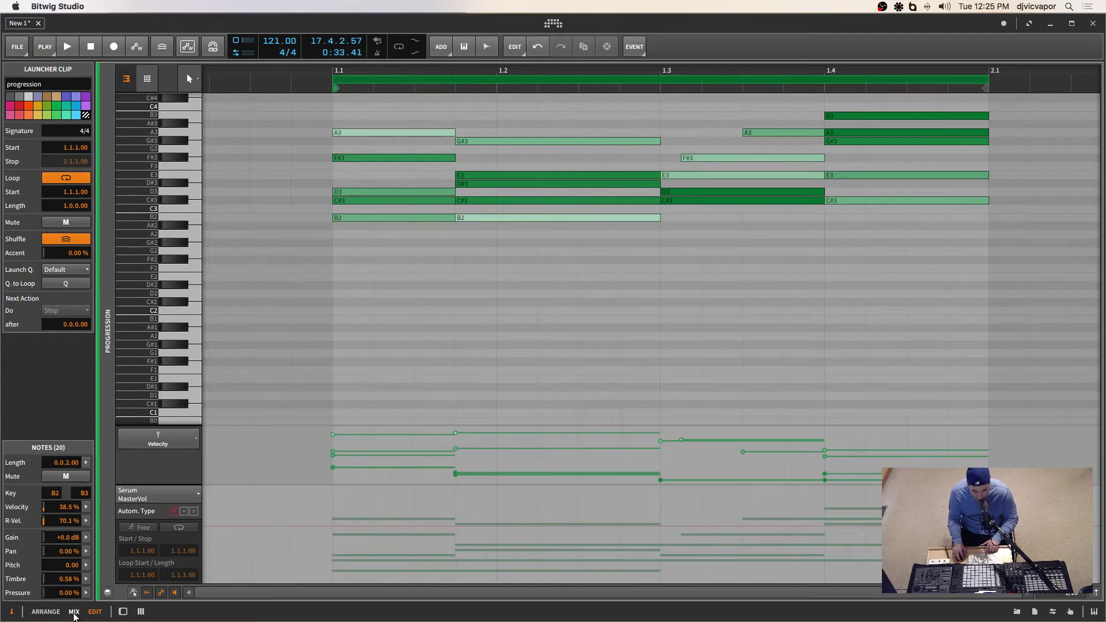
Return to the mixer view and open the Scaler plugin window from the Scaler track's device
click(74, 613)
click(175, 89)
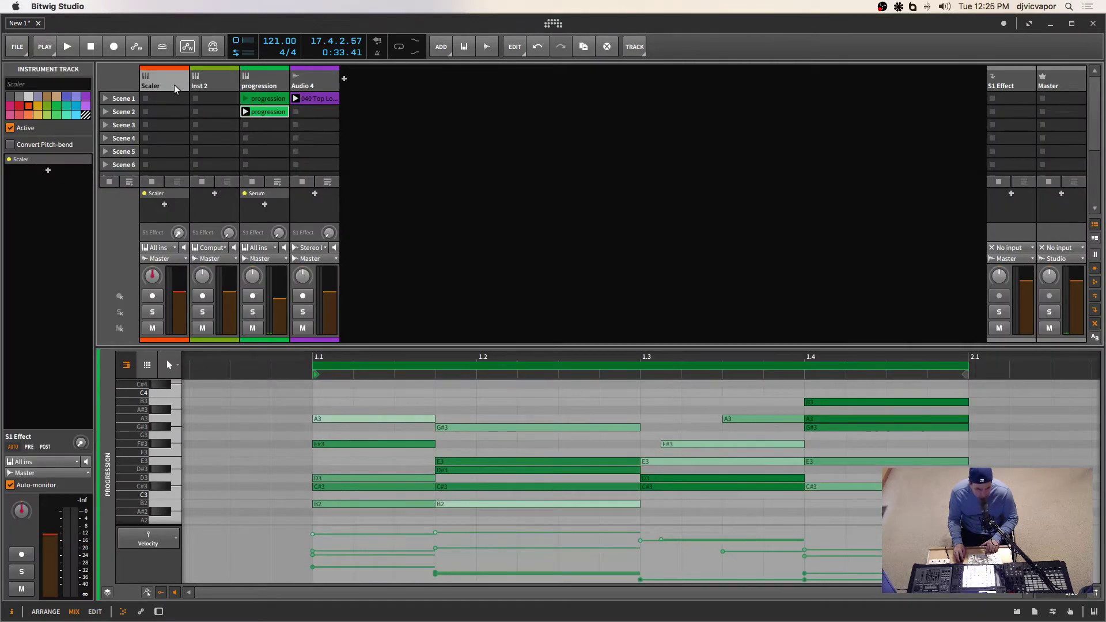
key(d)
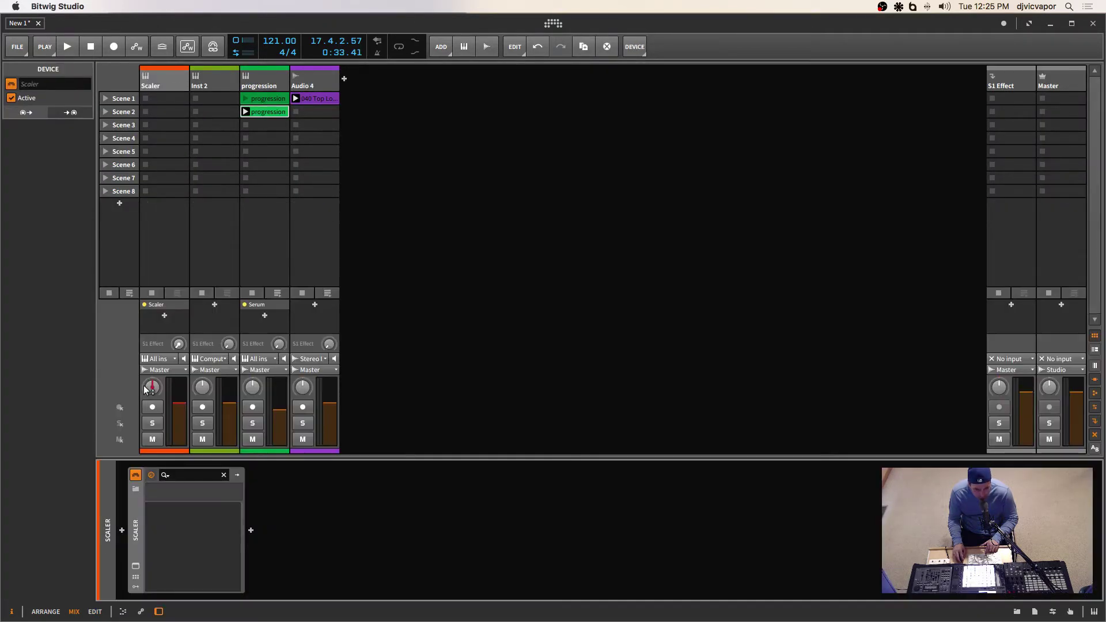
click(184, 531)
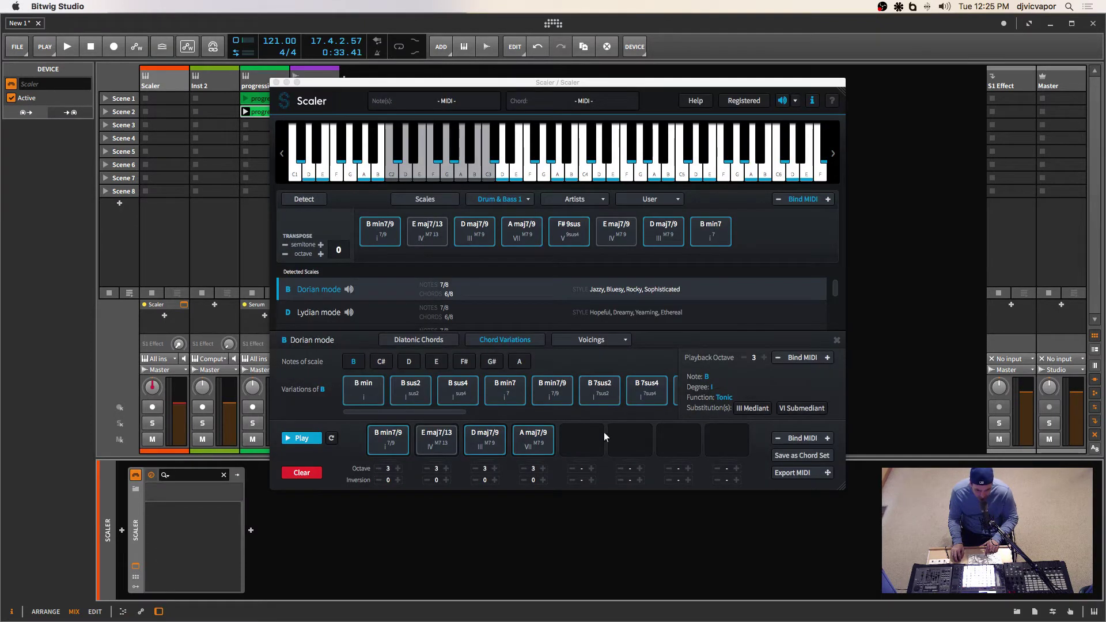
Arm the Scaler track for recording and audition the F# 9sus chord of the Drum & Bass 1 set
click(571, 242)
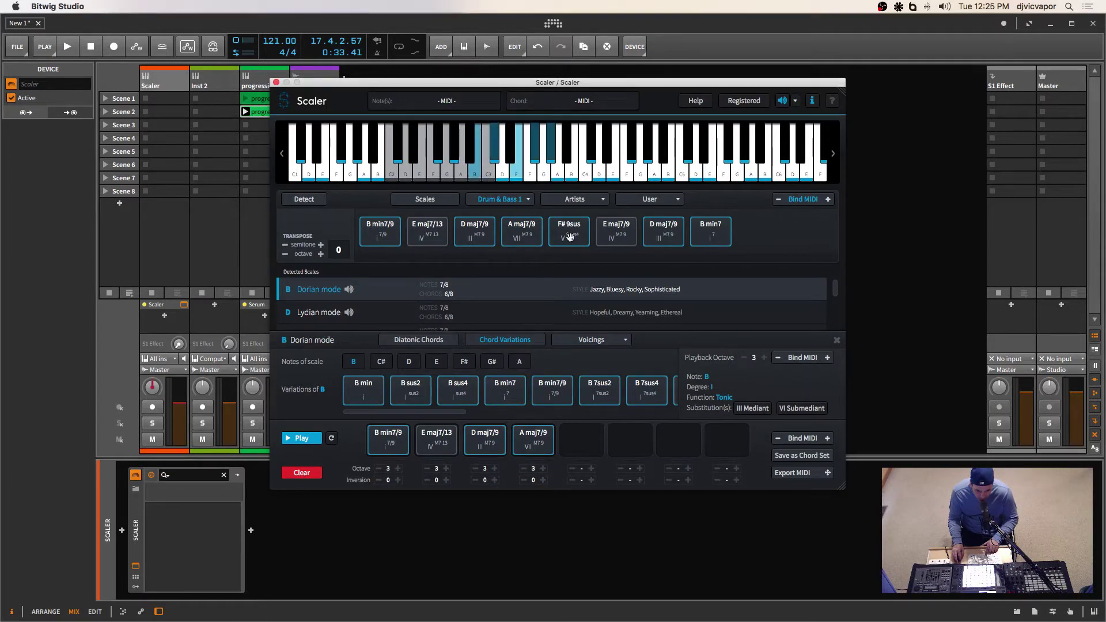
click(153, 407)
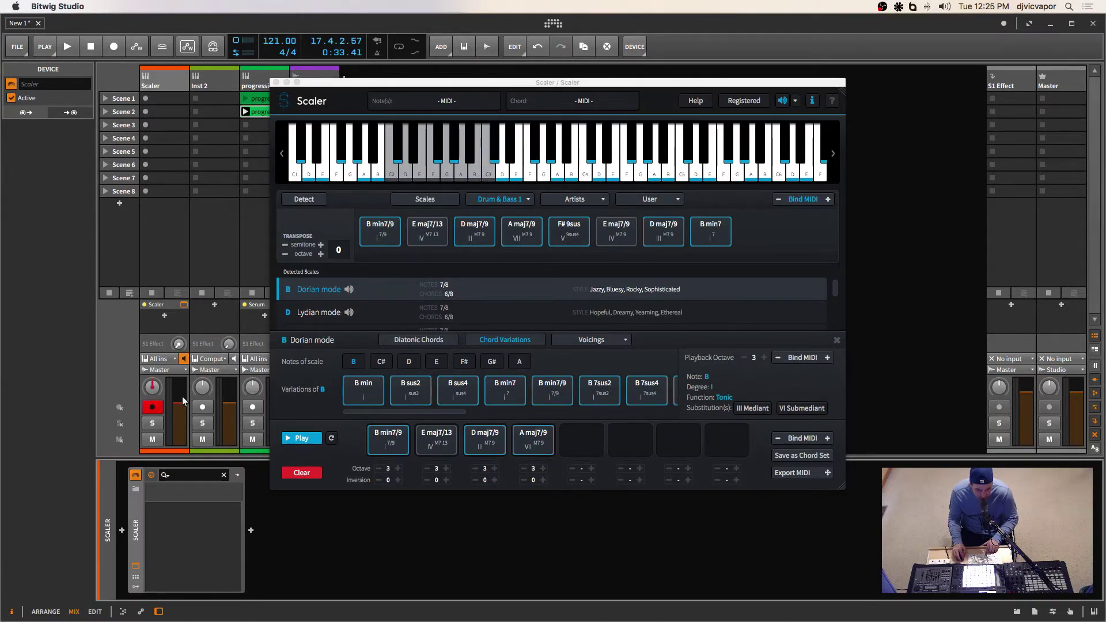
click(561, 232)
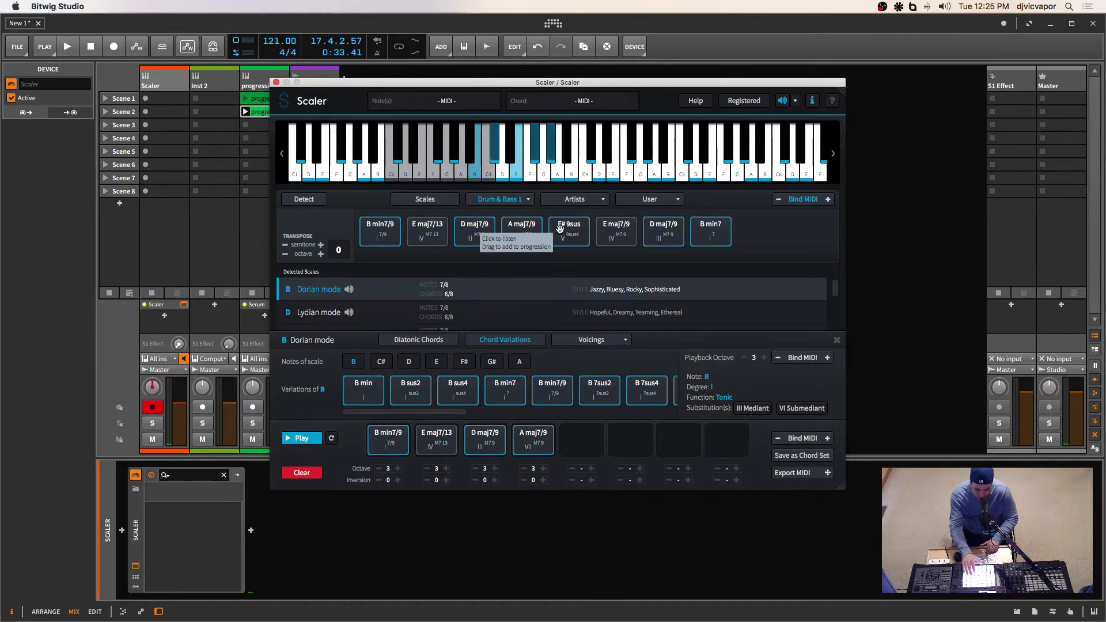
click(560, 228)
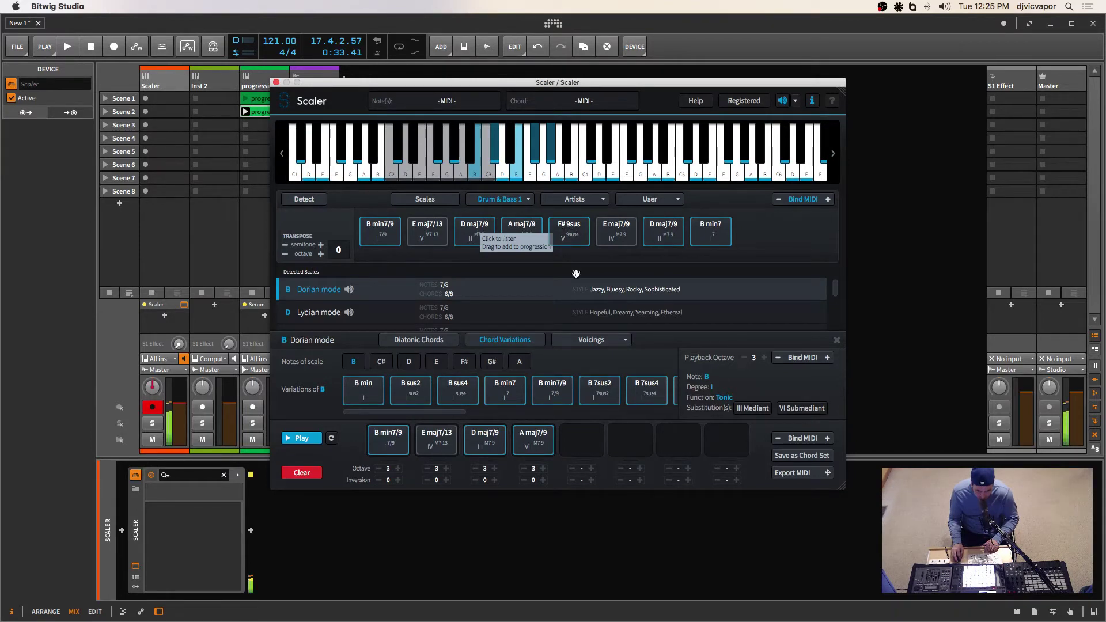
Add F# 9sus, E maj7/9 and D maj7/9 to the fifth, sixth and seventh slots of Scaler's progression
drag(571, 234, 581, 440)
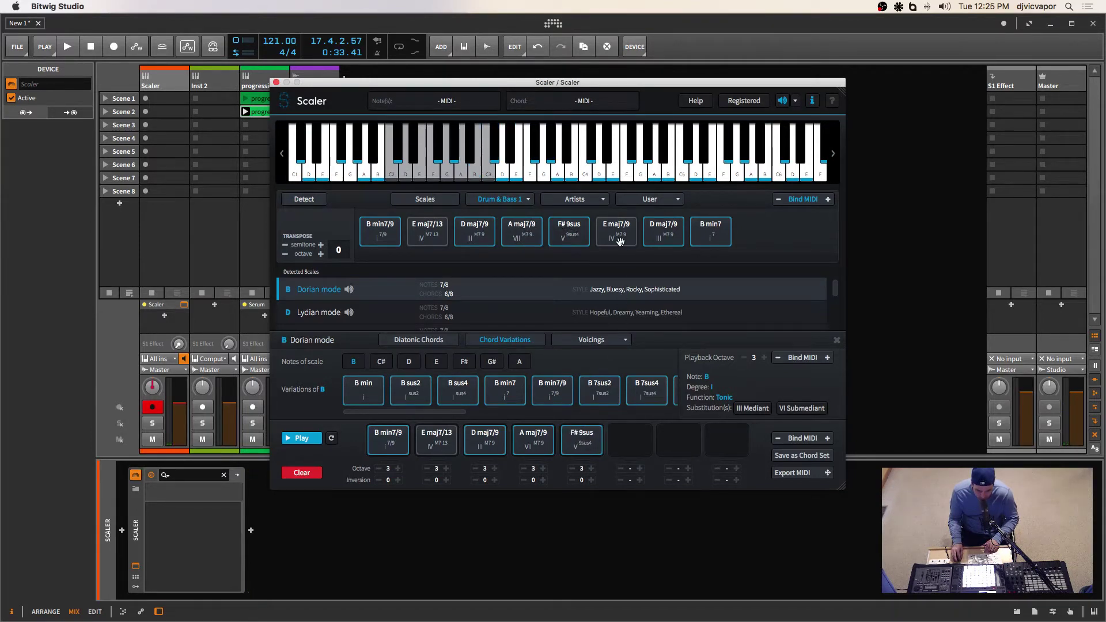
drag(629, 437, 629, 437)
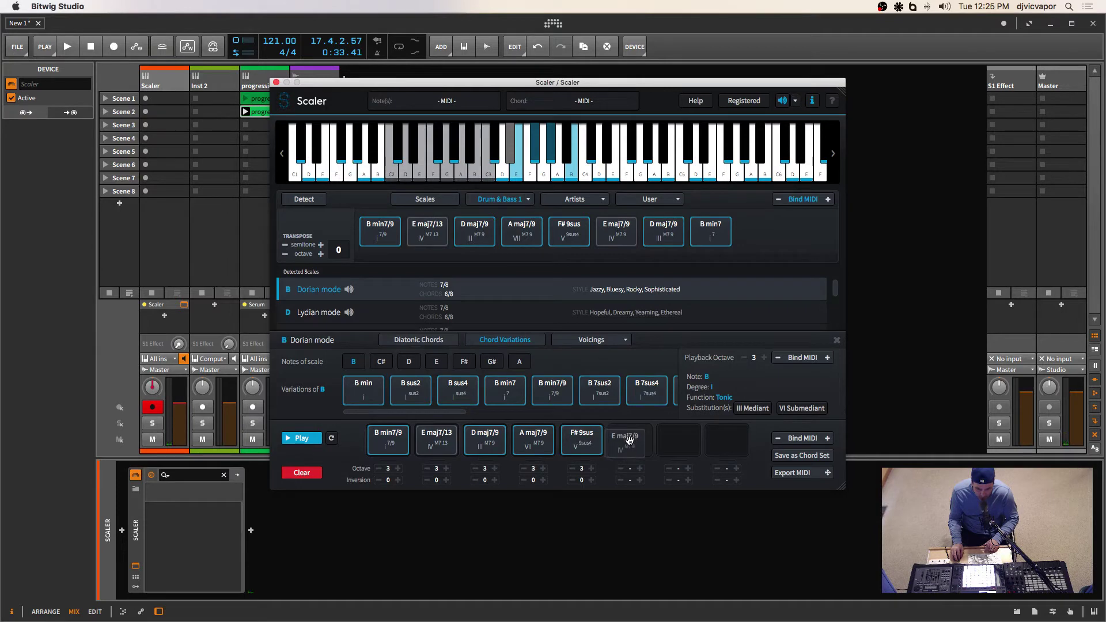
drag(659, 232, 679, 441)
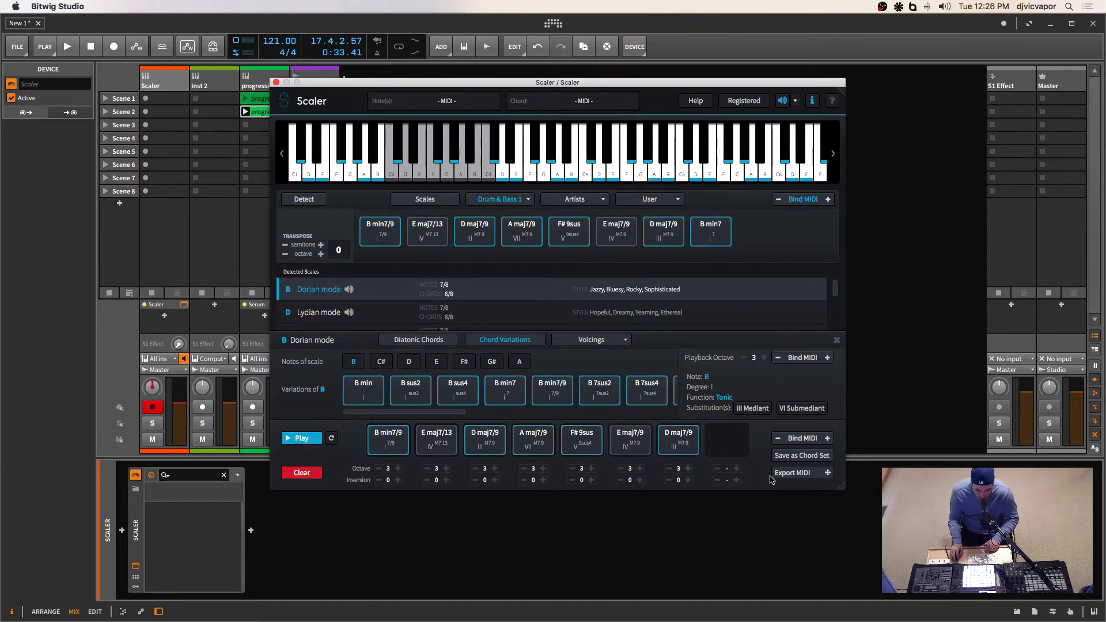
Export the seven-chord progression as MIDI into Scene 4 of the progression track, and show the clip in an enlarged note editor without Scaler's window
drag(499, 87, 603, 88)
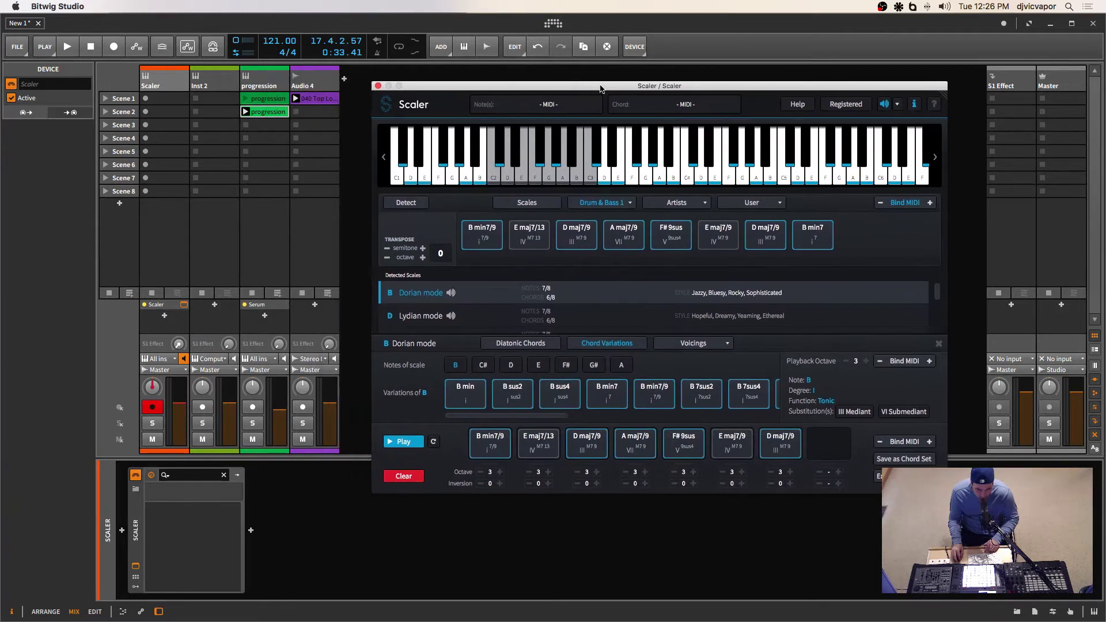
drag(831, 443, 260, 138)
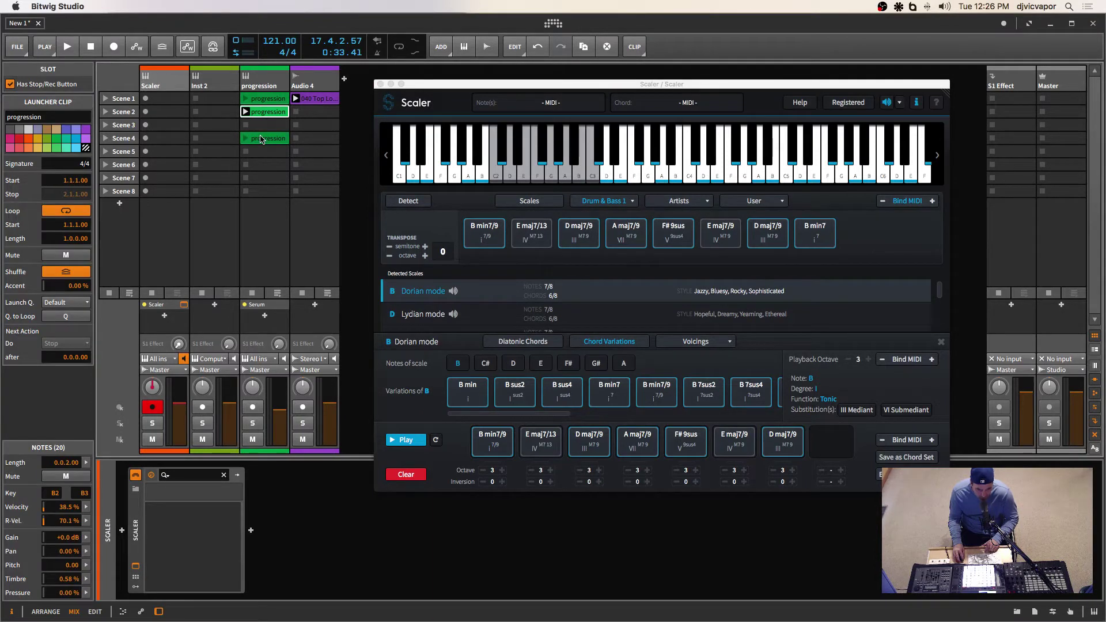
double_click(260, 139)
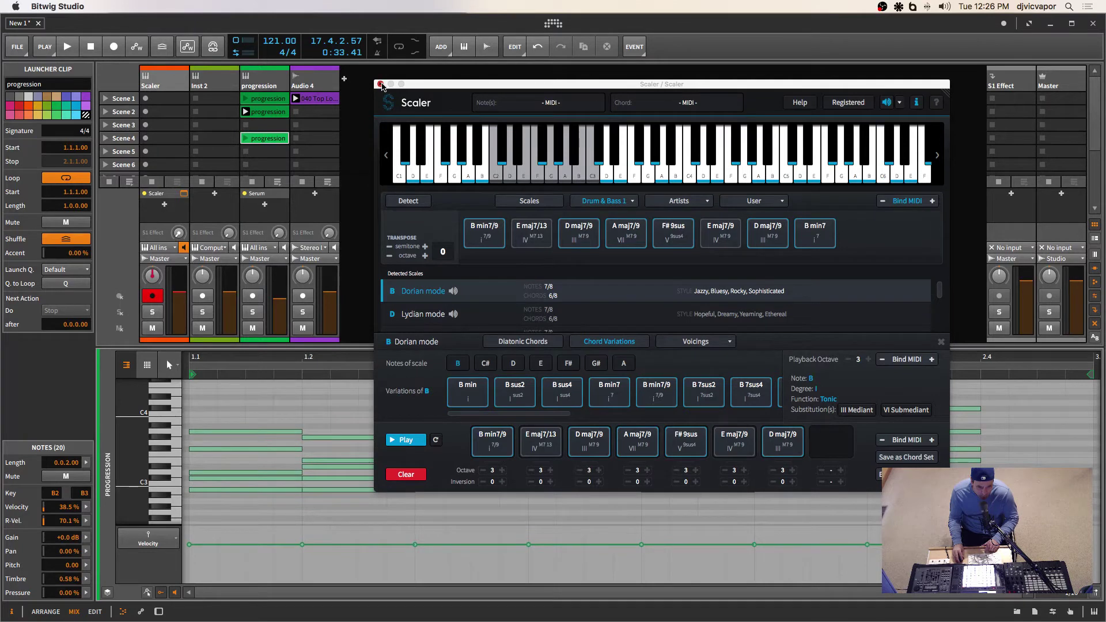
click(381, 84)
drag(496, 348, 496, 323)
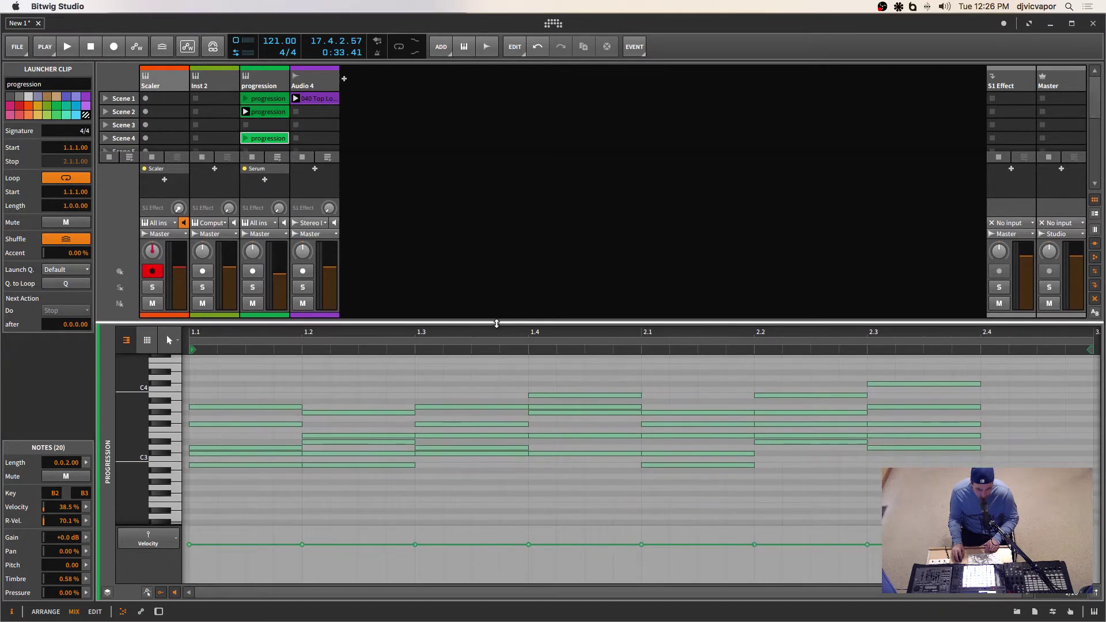
Launch the Scene 4 progression clip to hear it with the top loop, and stop playback
click(245, 138)
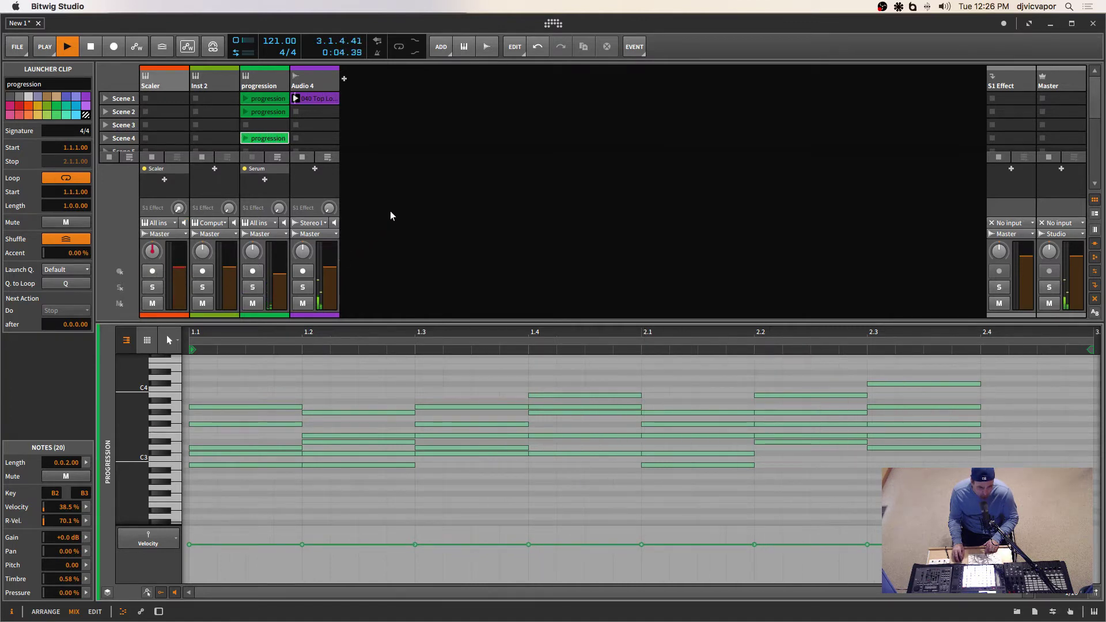
key(space)
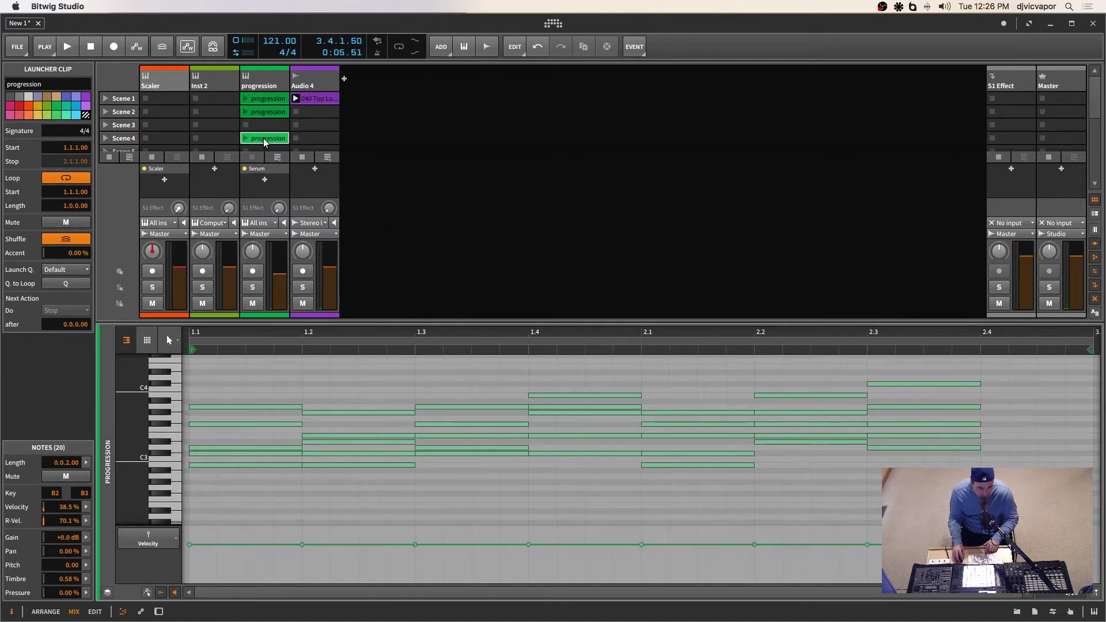
Play the two-bar Scene 4 progression clip again to judge its chord timing, and stop playback
click(264, 139)
click(84, 210)
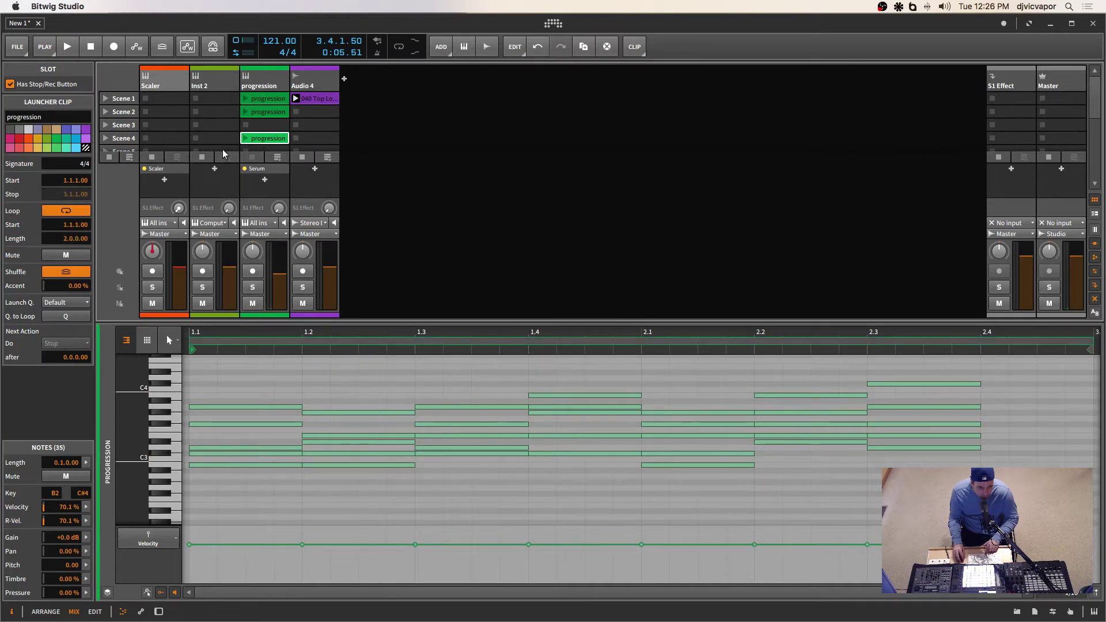
click(245, 139)
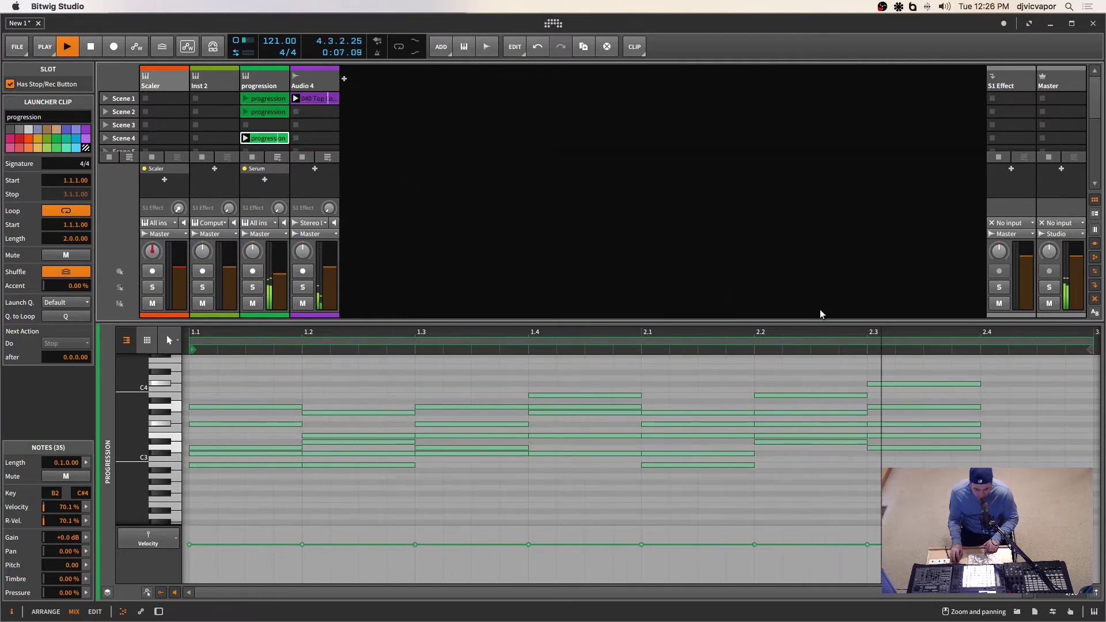
key(space)
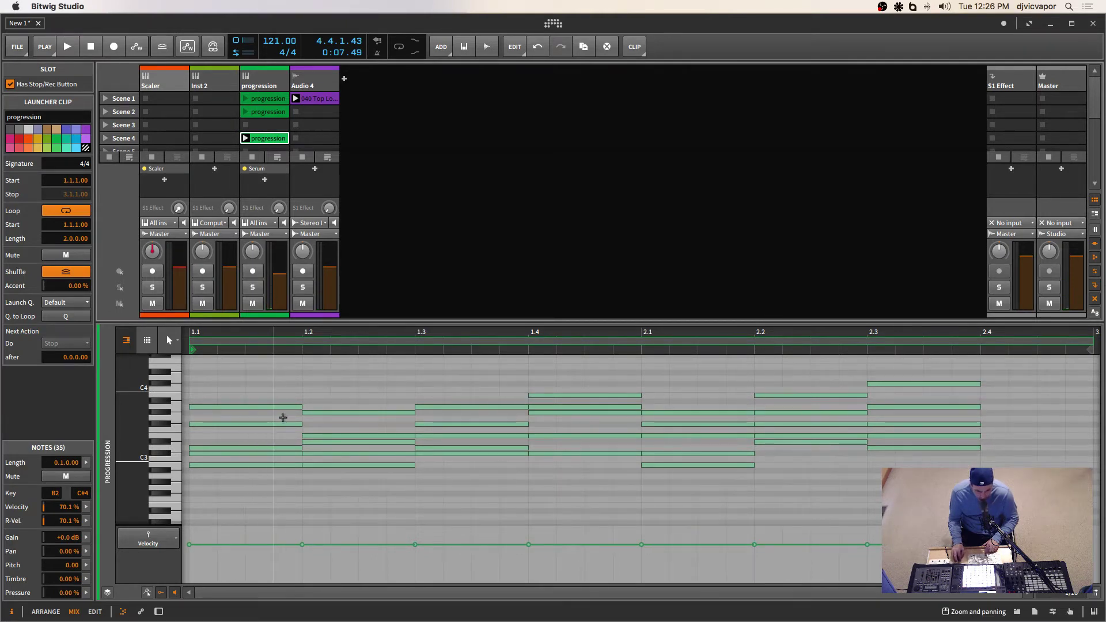
Extend the fourth chord's notes to 2.1.2.00 in the Scene 4 clip, shifting the fifth chord's start with them
drag(575, 382, 588, 466)
drag(681, 407, 675, 463)
drag(616, 380, 662, 452)
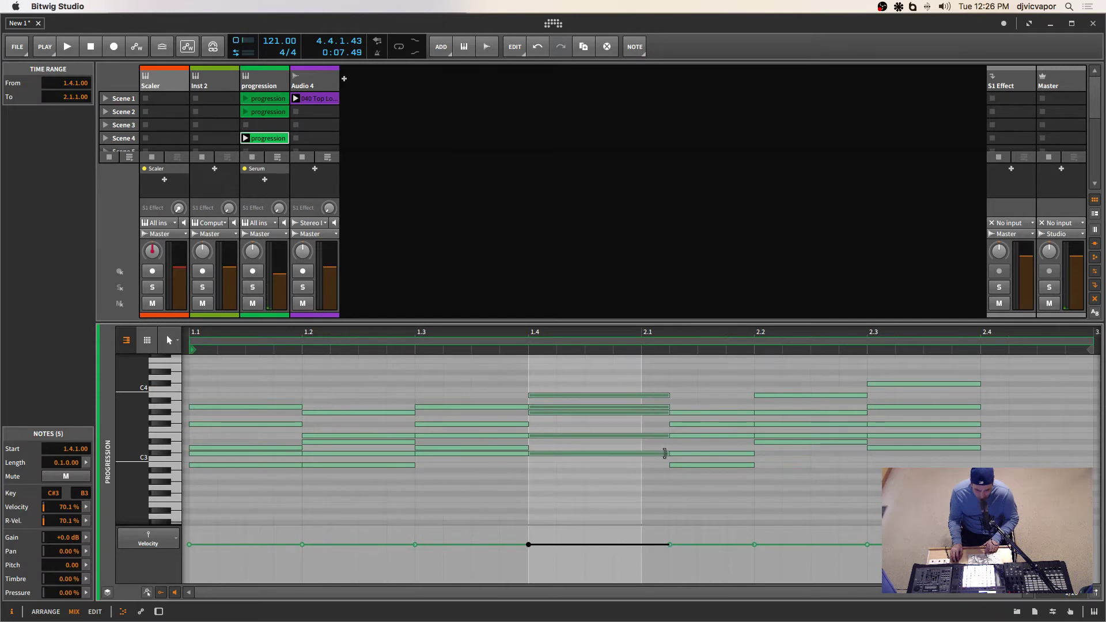
Stagger the fourth chord's upper notes by starting G#3 at 1.4.3.00 and the top B3 one sixteenth after it
drag(552, 368, 554, 410)
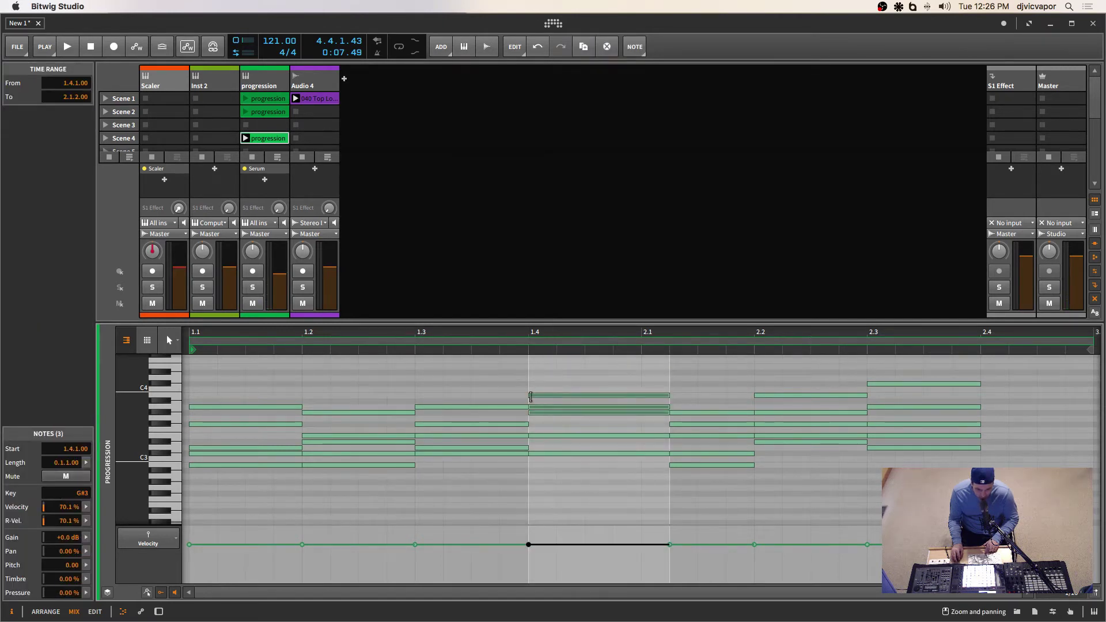
drag(530, 397, 585, 414)
click(612, 412)
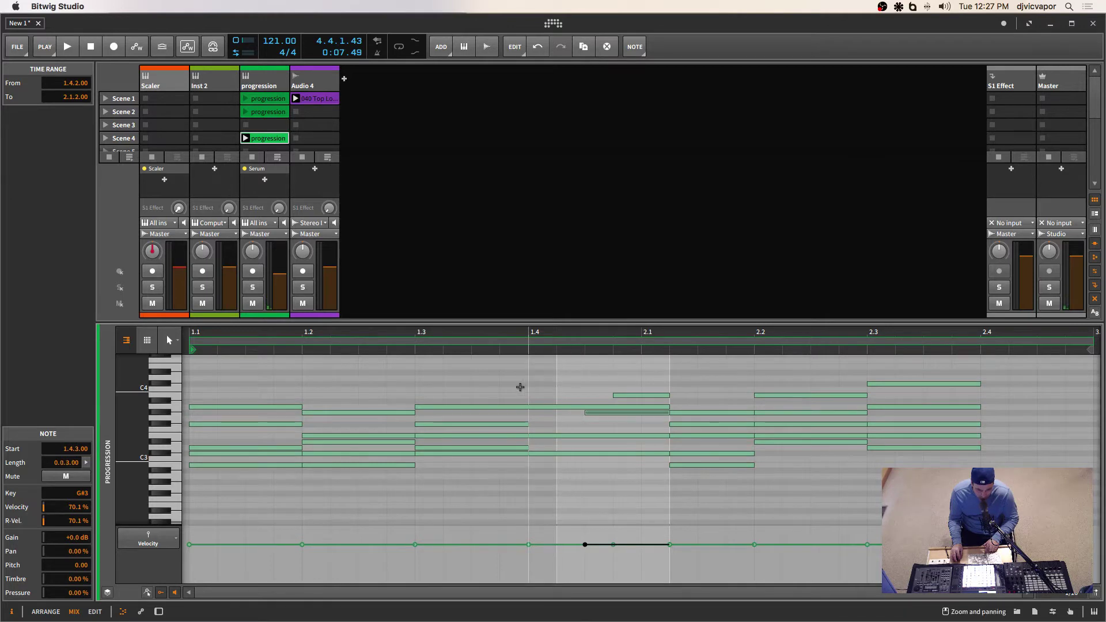
Delay the start of the fourth chord's A3 note by one sixteenth during playback, listen, and stop
key(space)
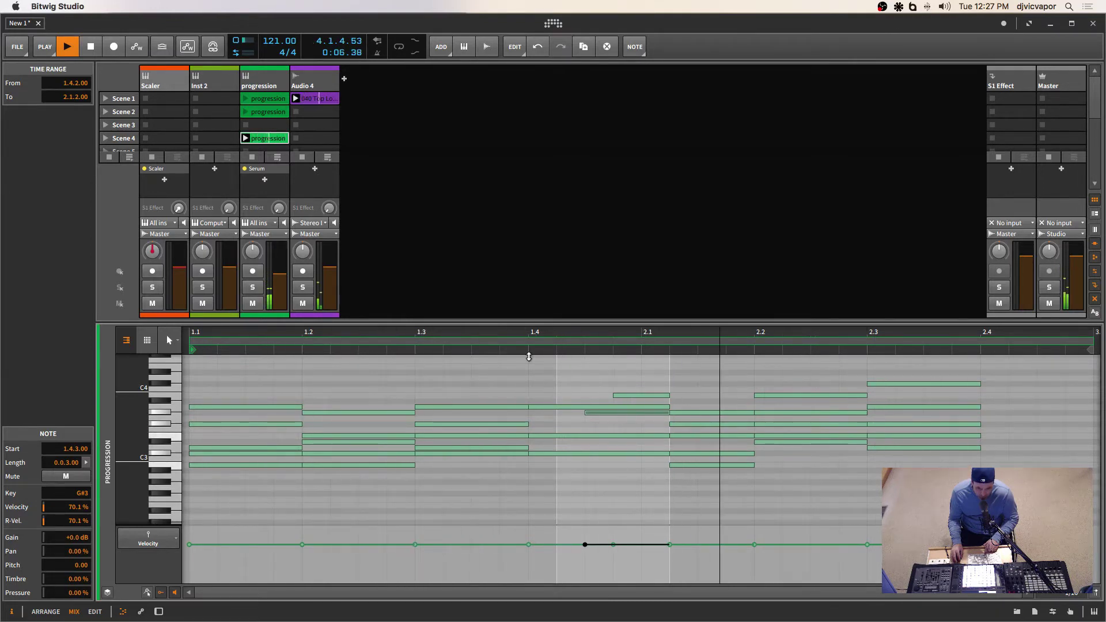
click(541, 408)
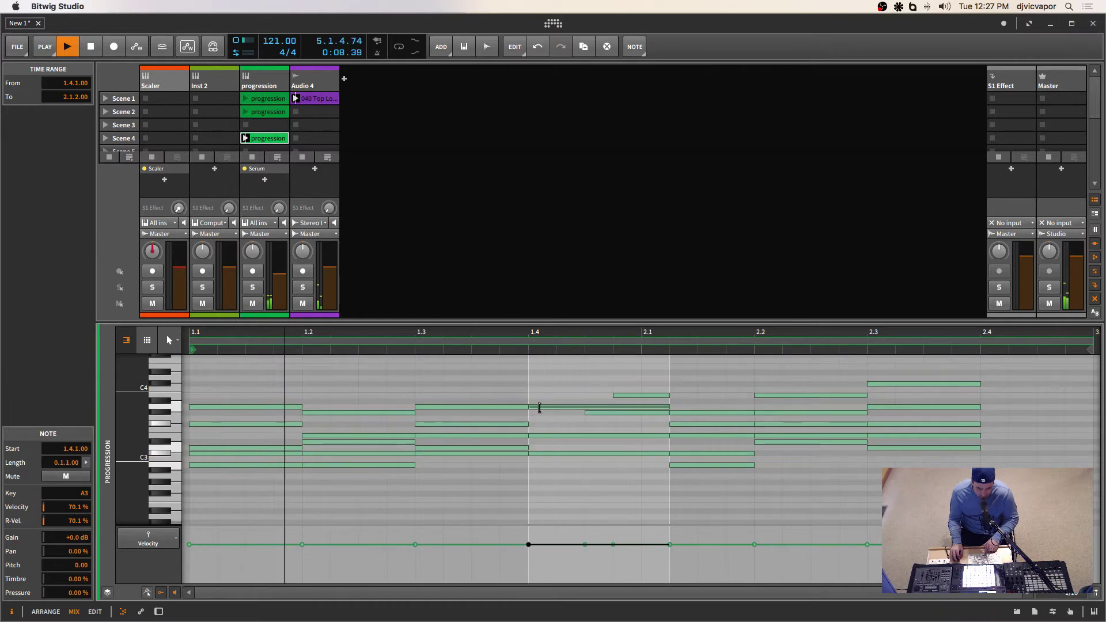
drag(541, 407, 547, 407)
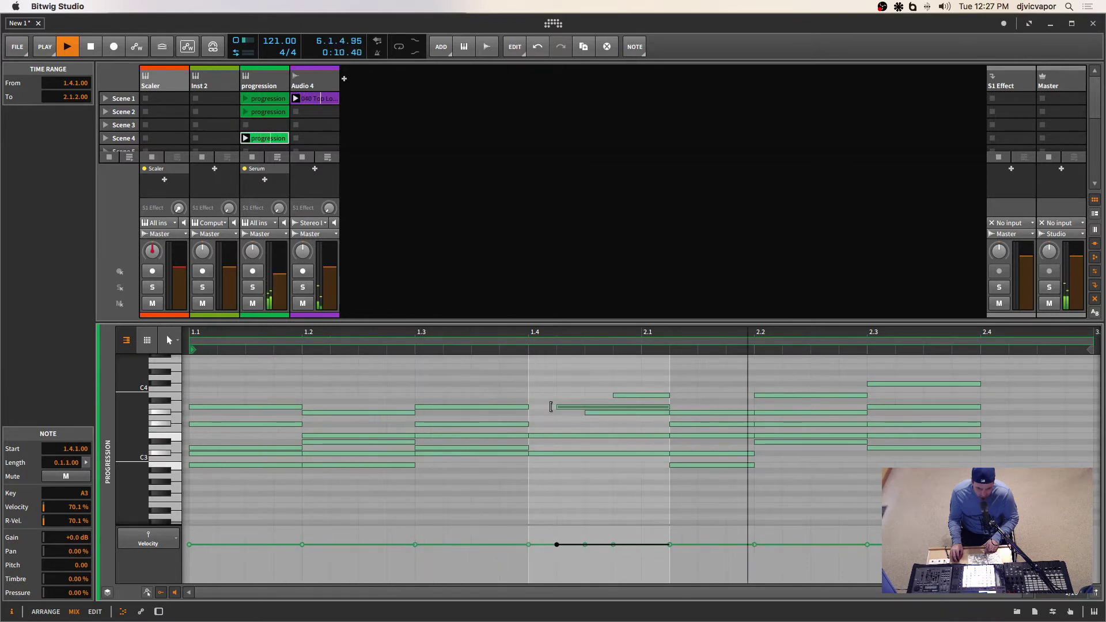
click(546, 386)
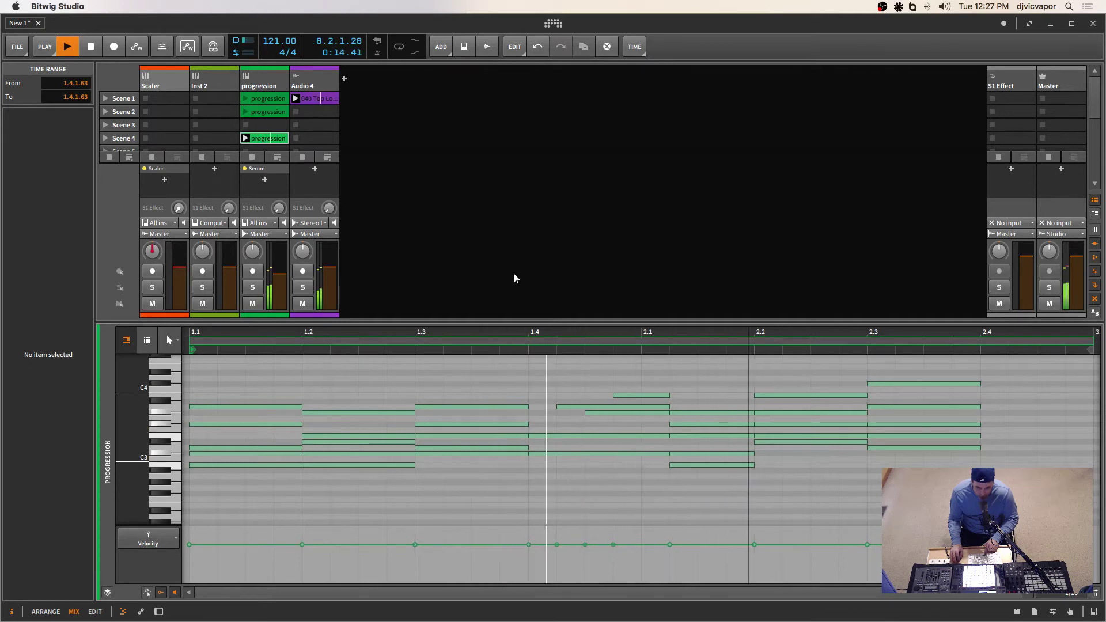
key(space)
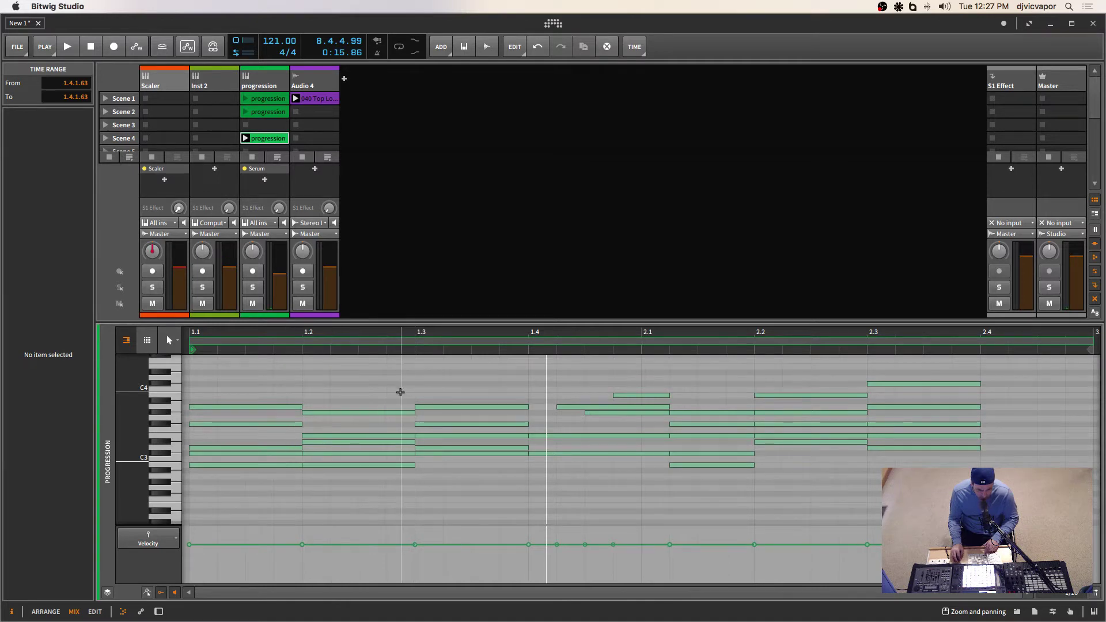
Move the third chord's start earlier to 1.2.4.00, shortening the second chord to match, and audition the clip
drag(400, 393, 390, 463)
drag(440, 392, 387, 454)
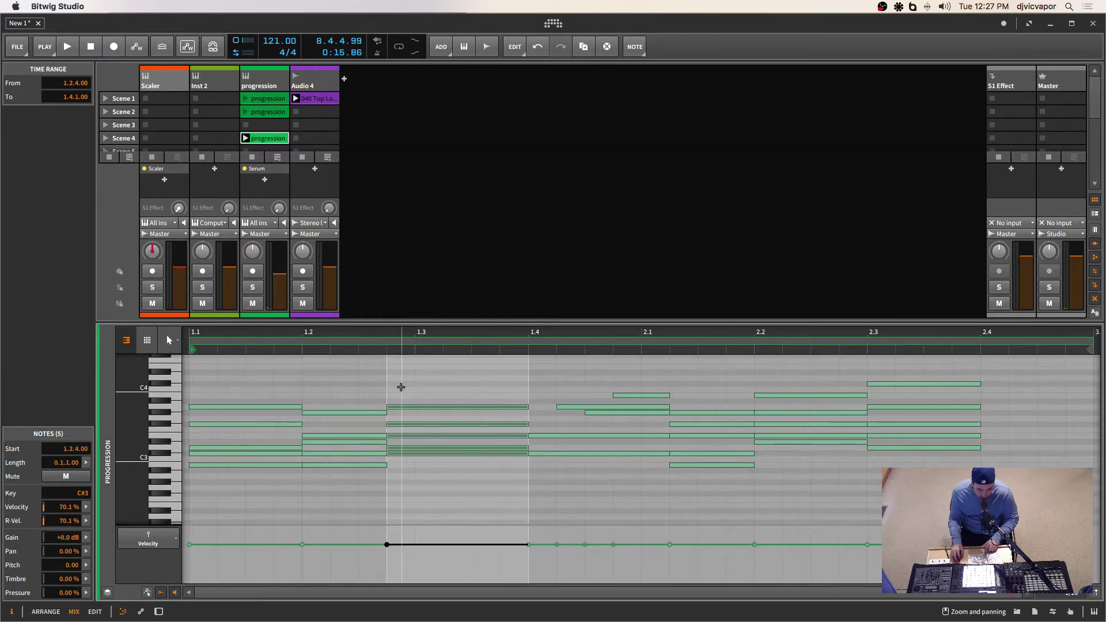
key(space)
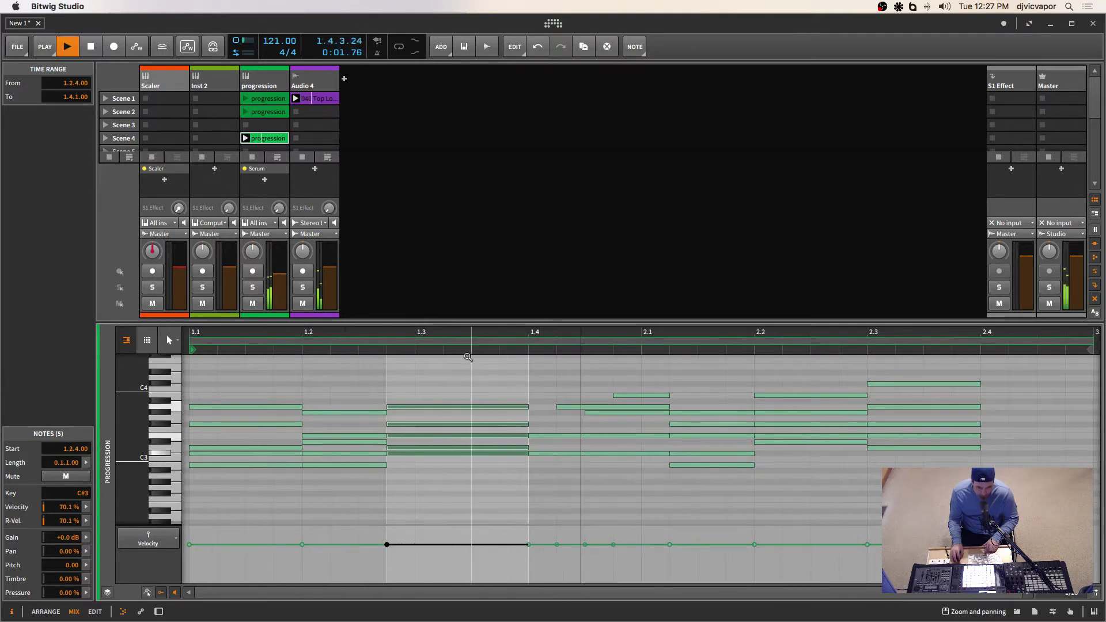
click(465, 364)
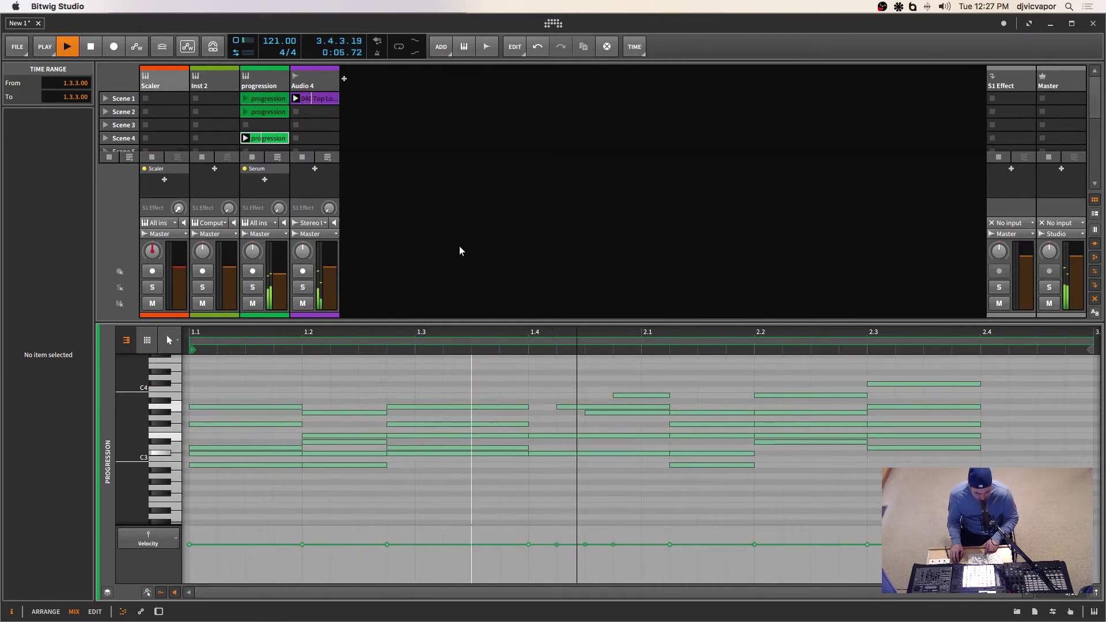
key(space)
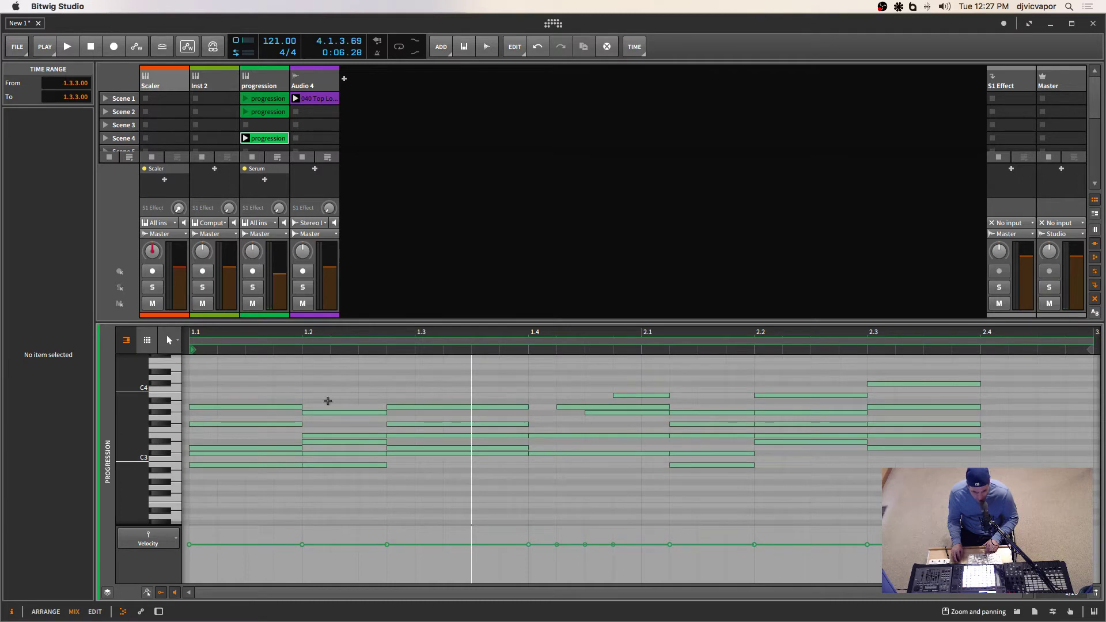
Randomize the velocities of all notes in the Scene 4 clip with a spread of 100 %, and audition the result
click(343, 348)
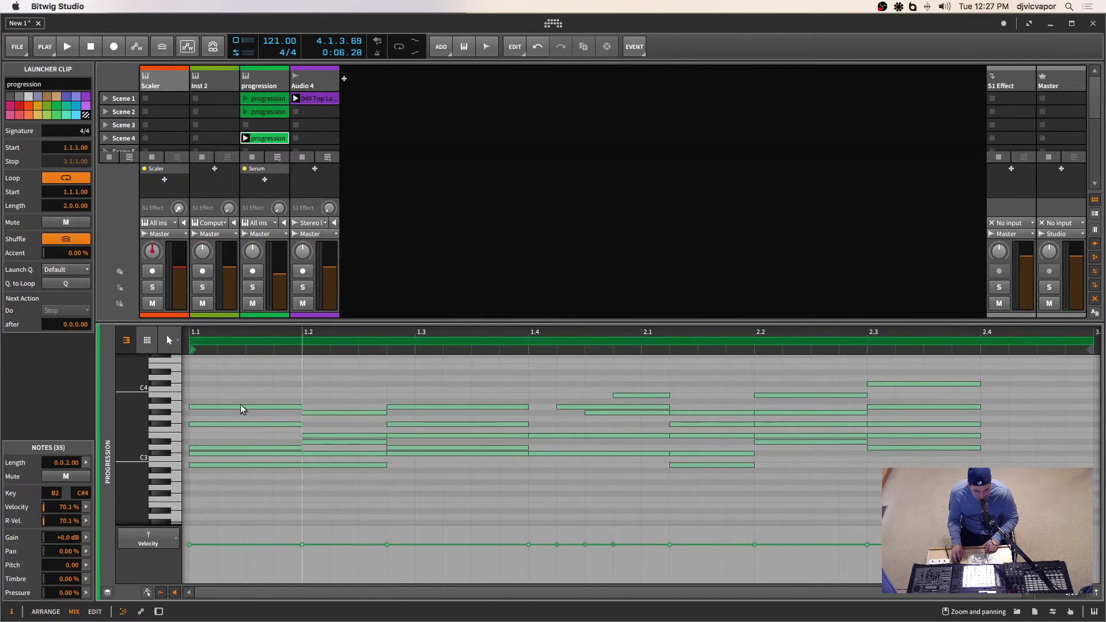
click(86, 520)
drag(239, 565, 254, 545)
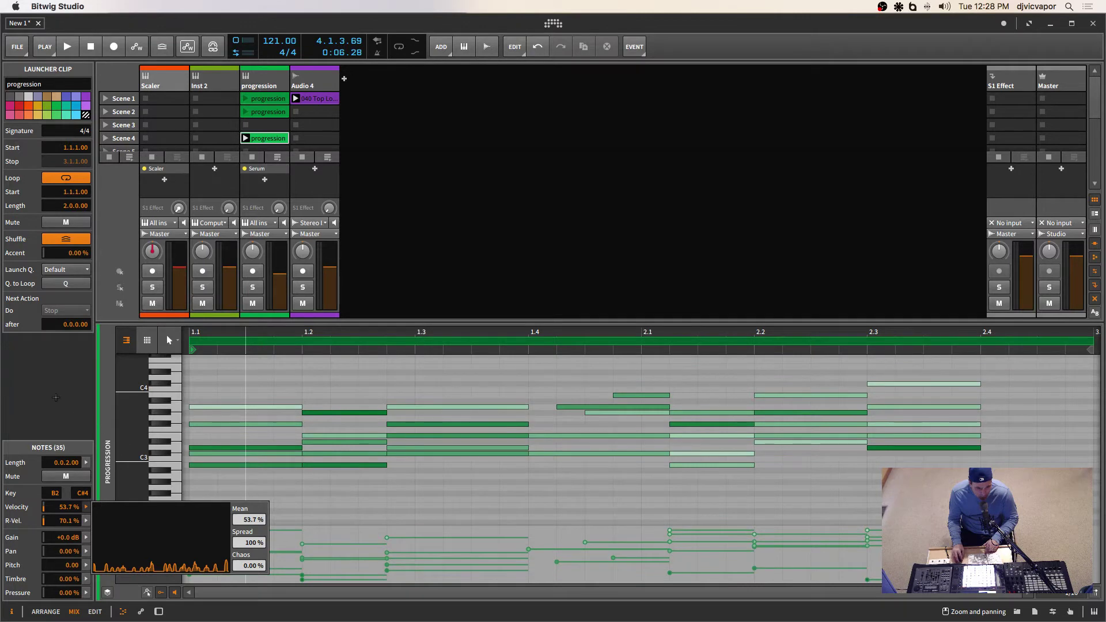
click(56, 397)
key(space)
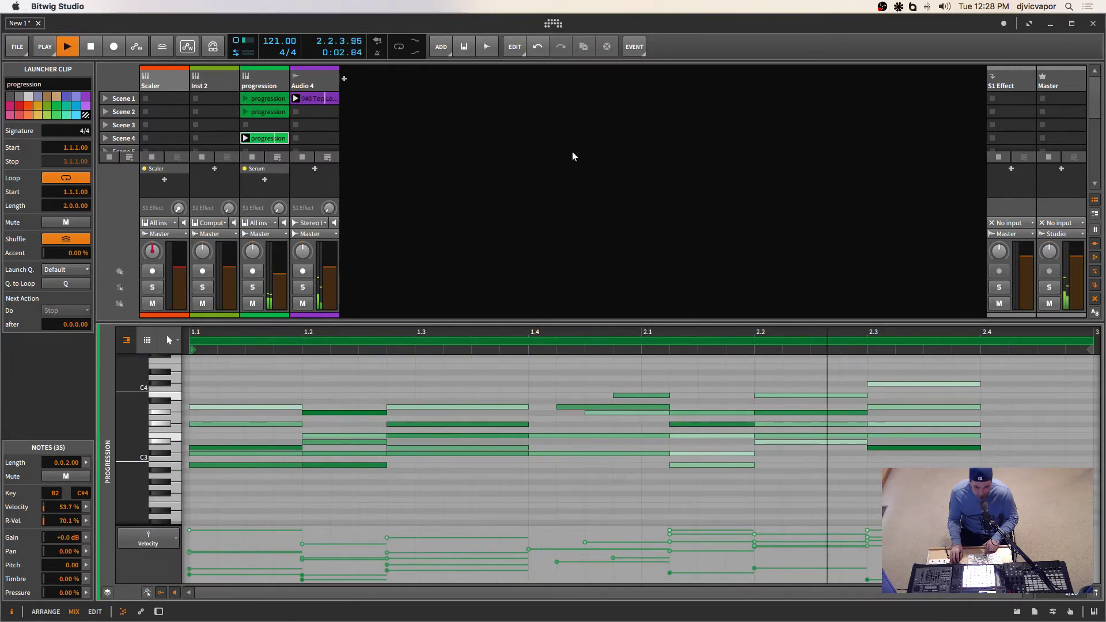
key(space)
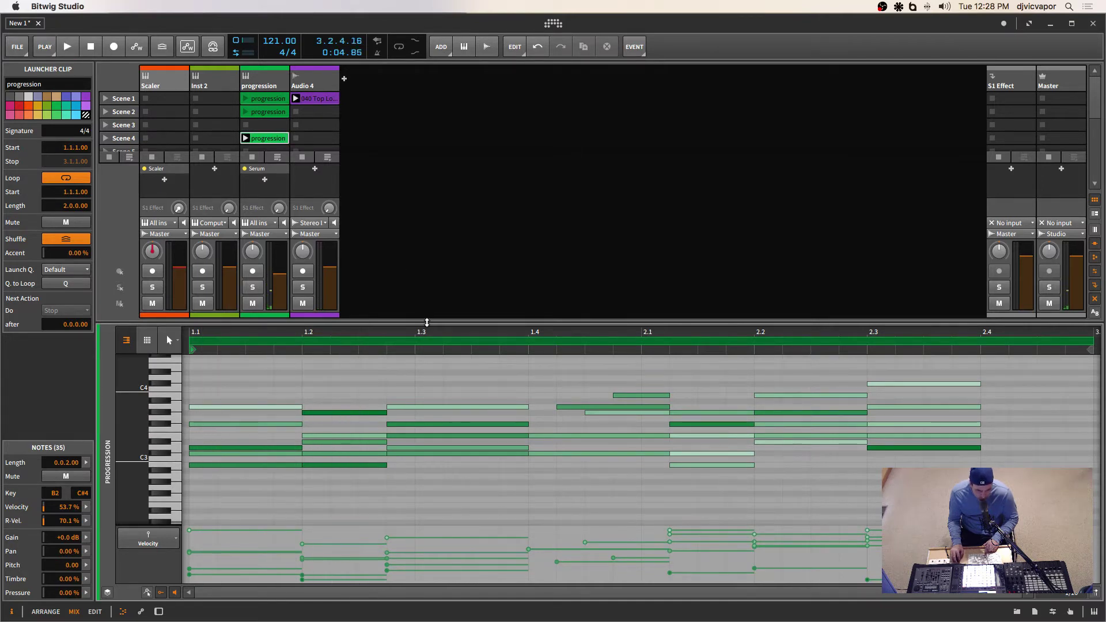
Collapse the note editor and replace the progression track's Scene 1 clip with the clip from Scene 2
drag(427, 318, 457, 613)
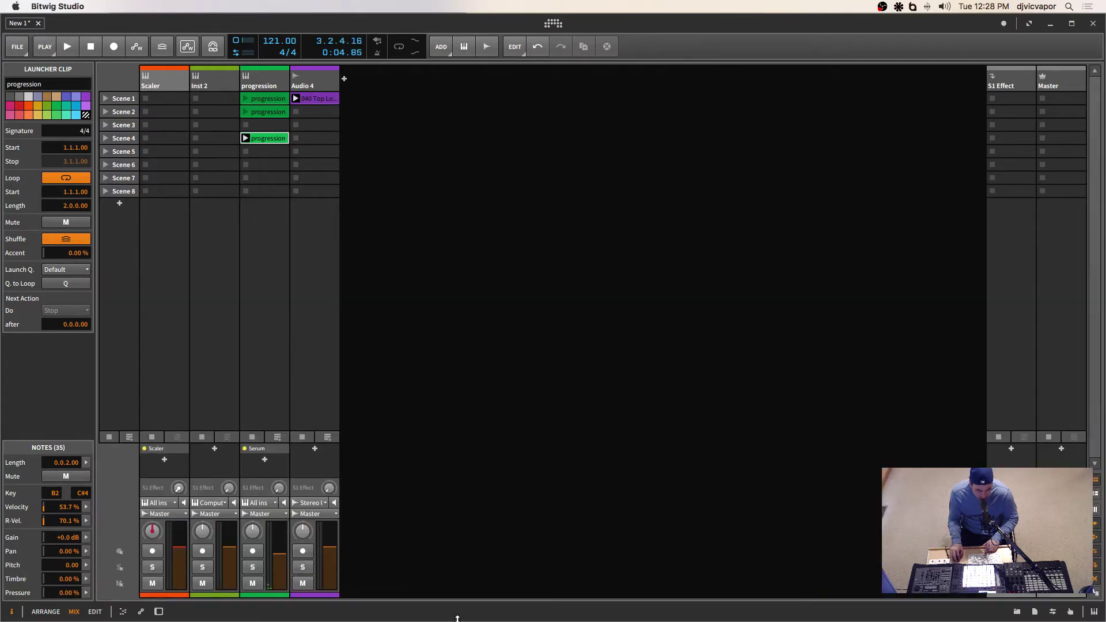
click(269, 111)
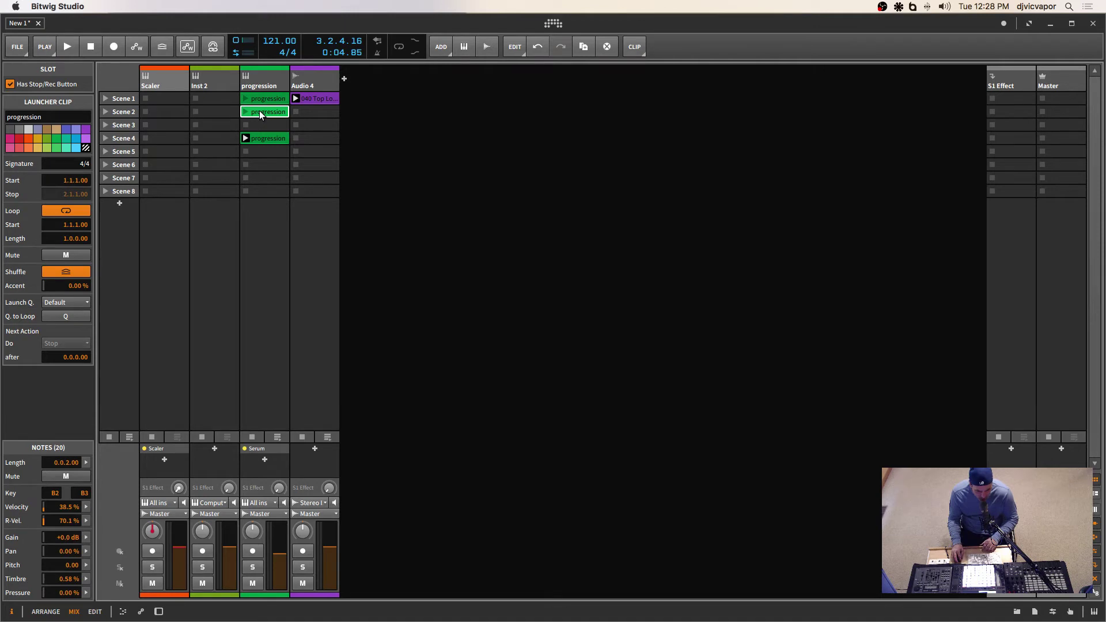
drag(260, 114, 258, 126)
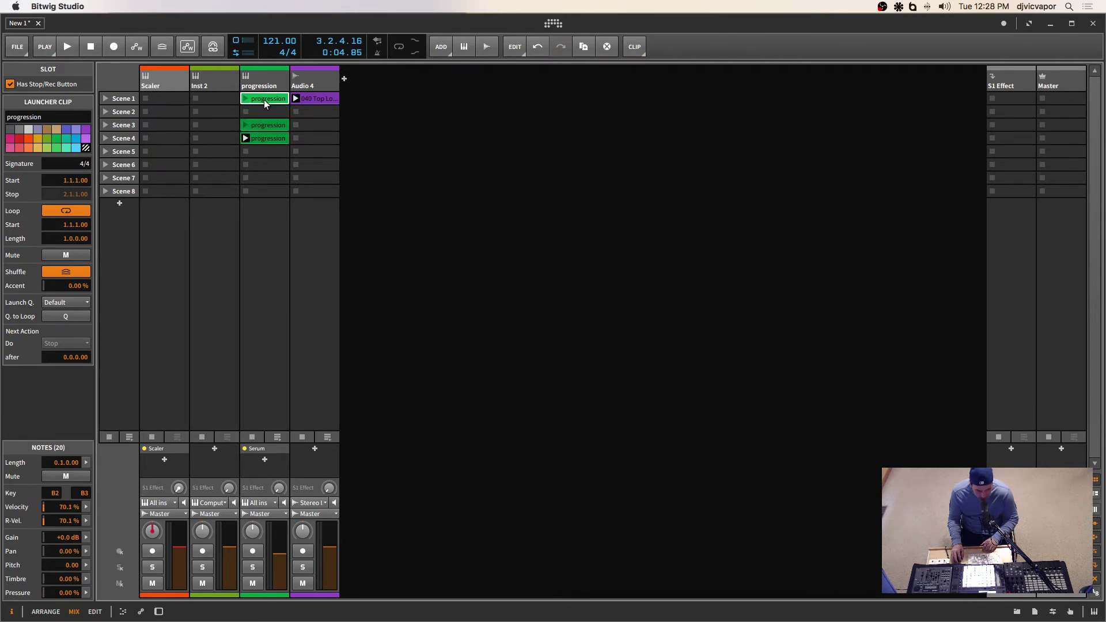
key(Delete)
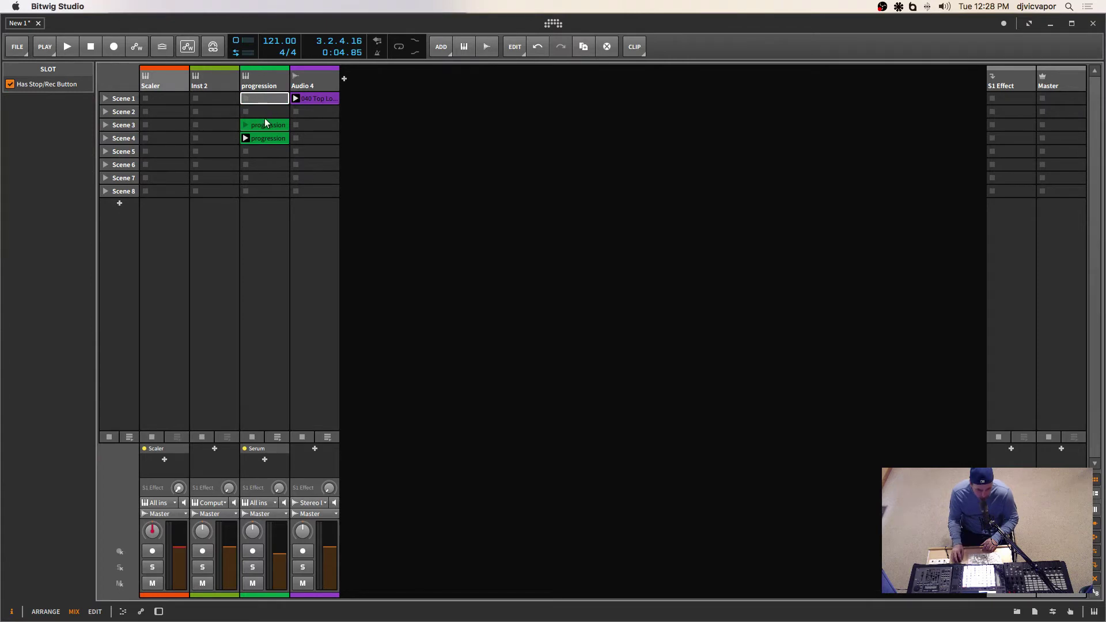
drag(265, 119, 261, 101)
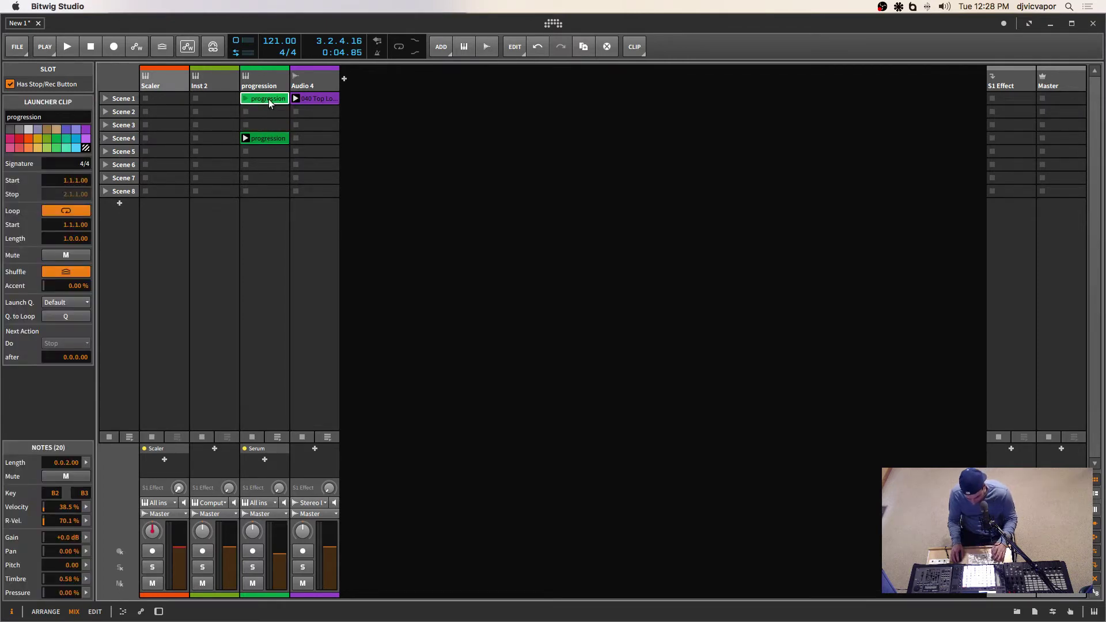
Rename the progression track's Scene 1 clip as Ver 1
key(super+r)
text(V)
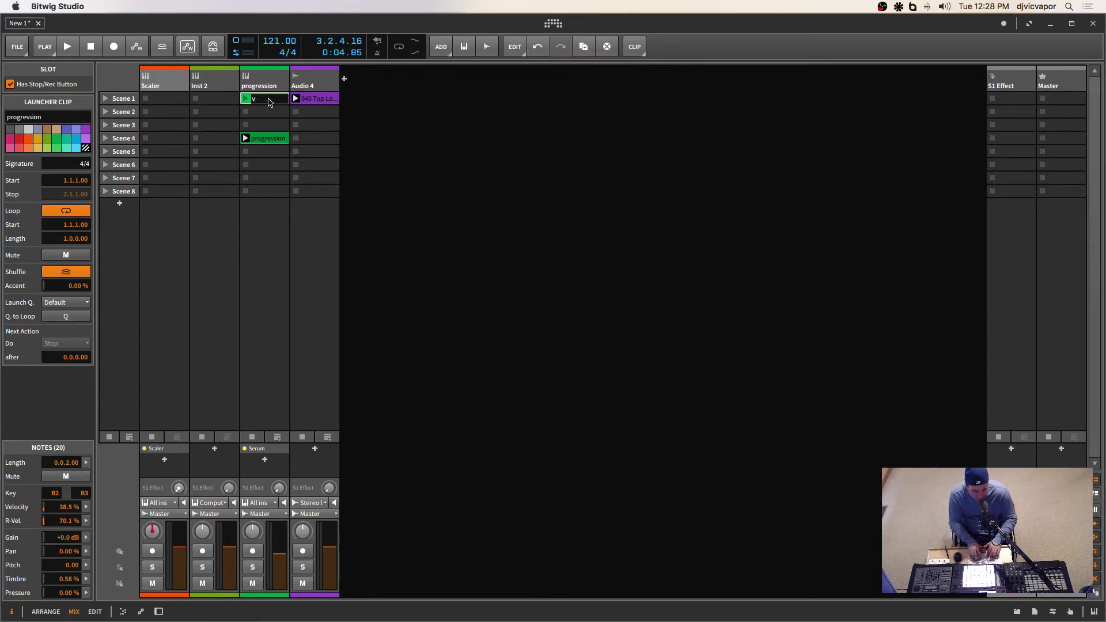
text(er)
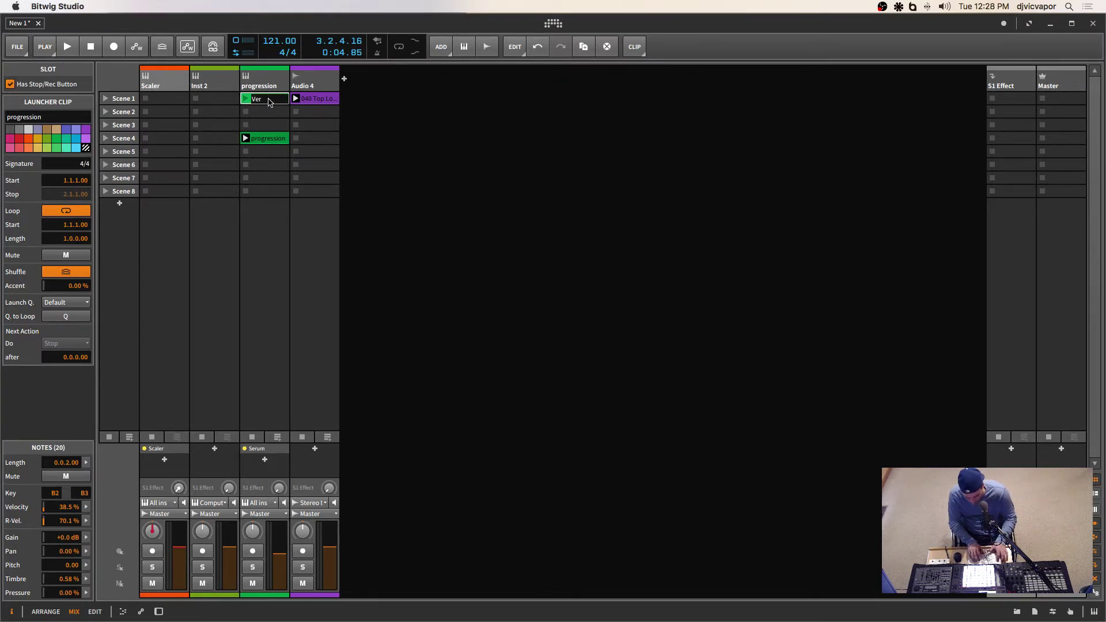
text( 1)
key(Return)
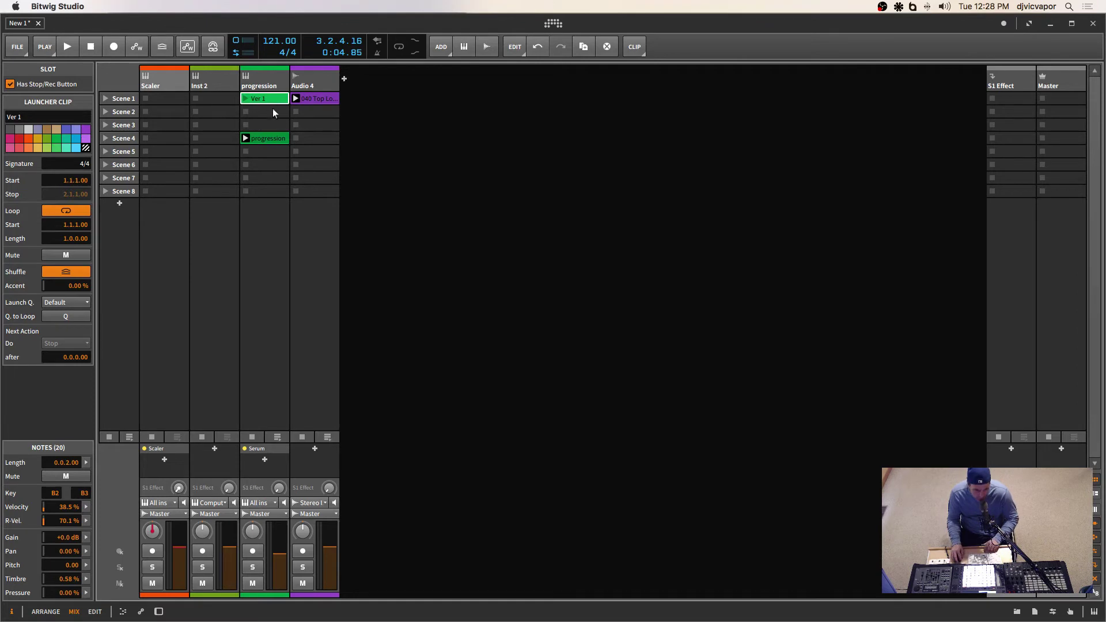
Rename the progression track's Scene 4 clip as Ver 2 and move it to Scene 2
click(273, 139)
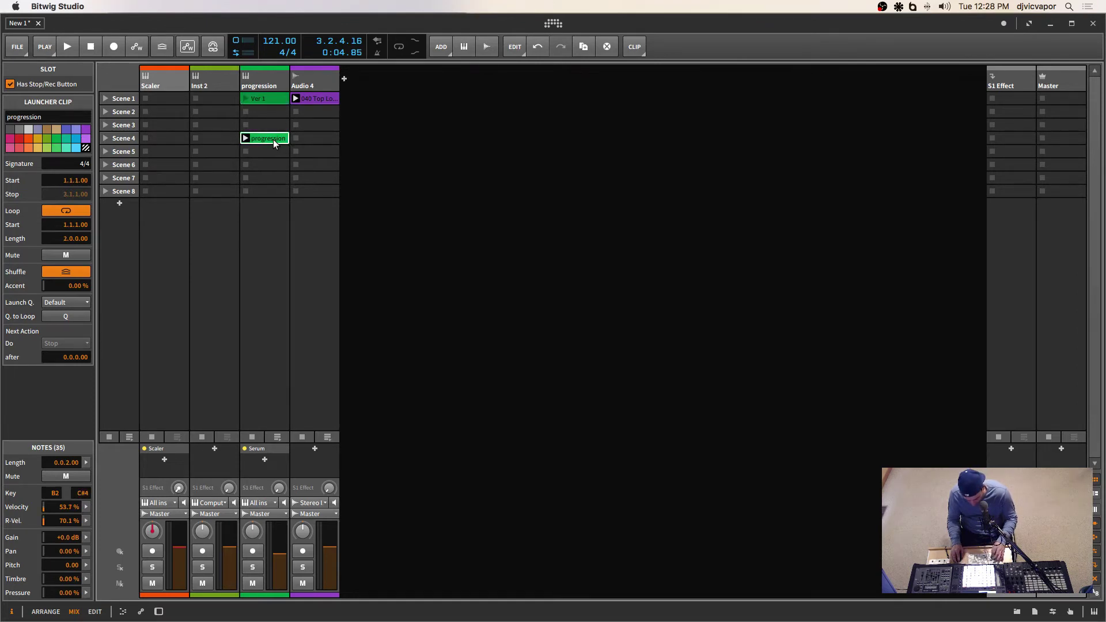
key(super+r)
text(Ver)
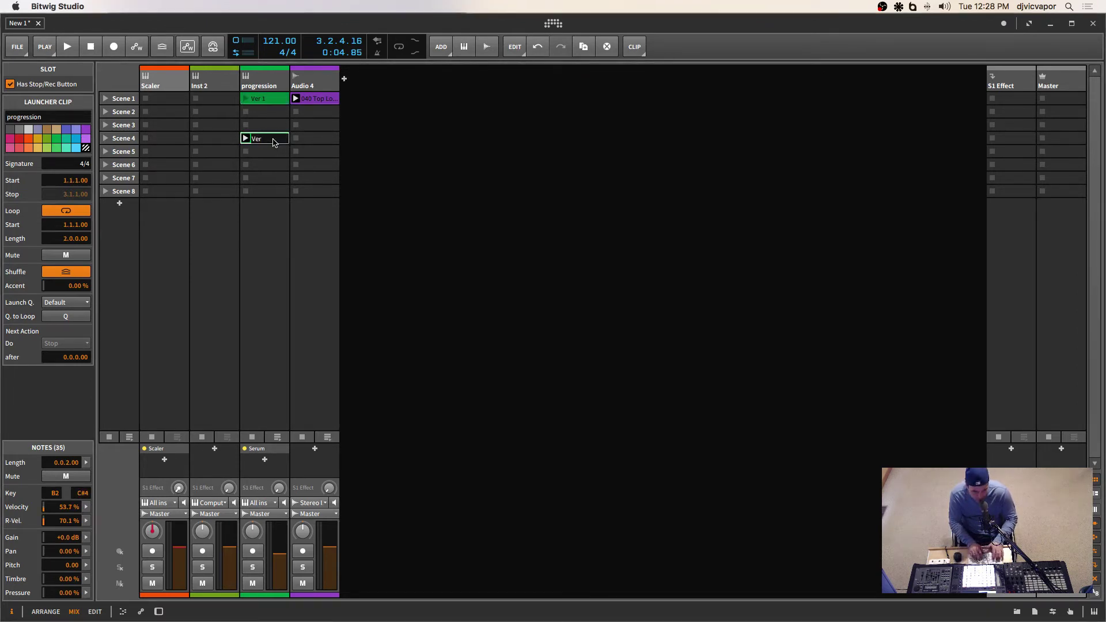
text( 2)
key(Return)
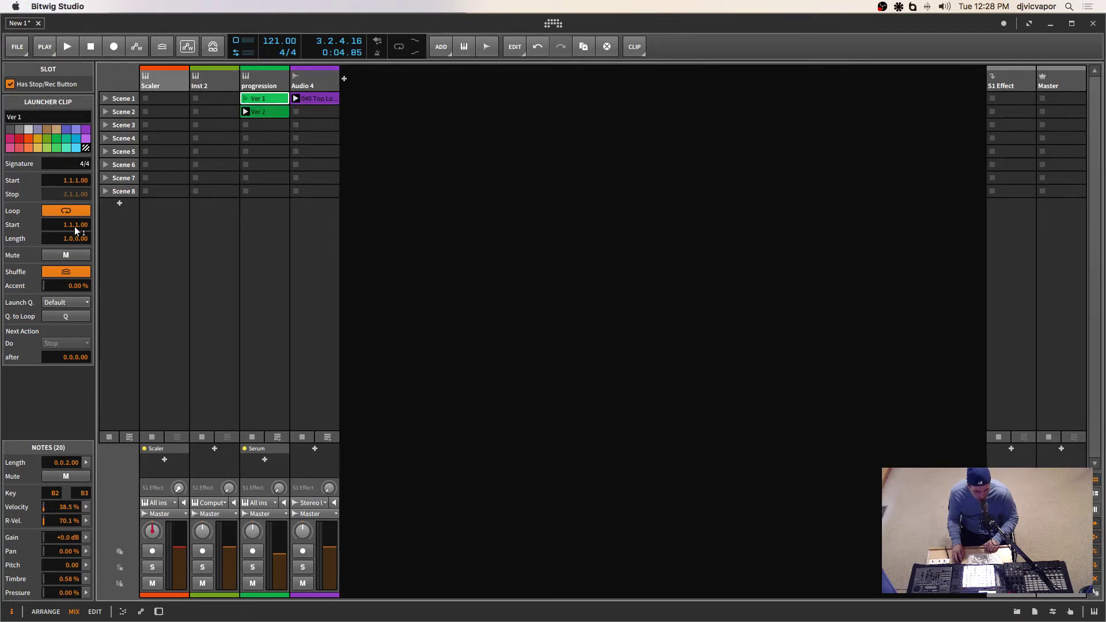
Turn off looping for the Ver 1 clip, and set Ver 2's next action to Play Next after 0.3.0.00
click(71, 209)
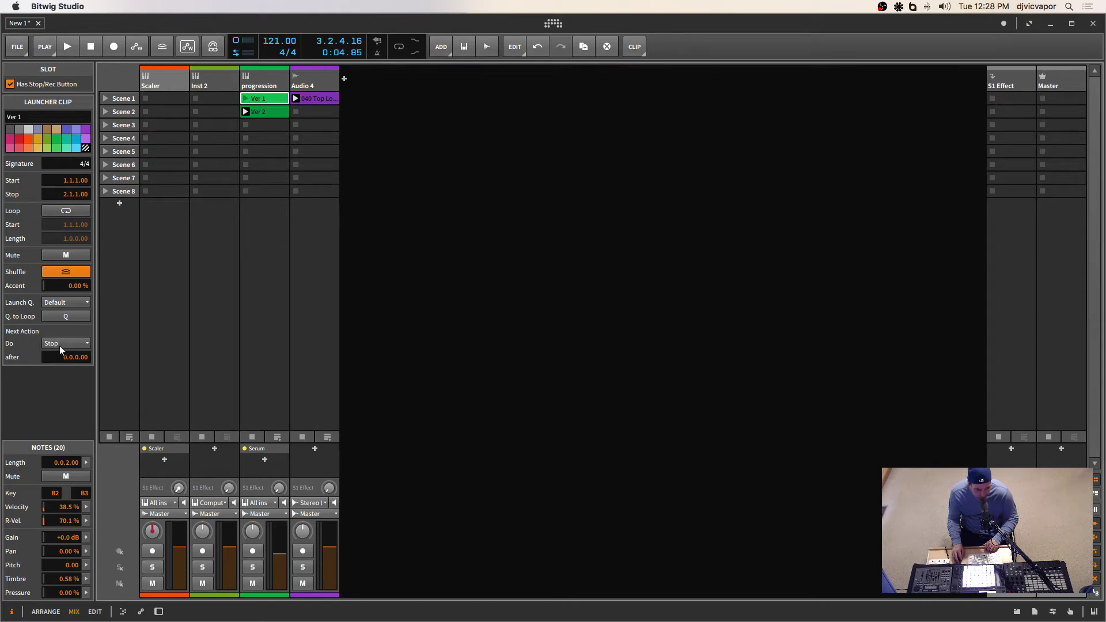
double_click(263, 100)
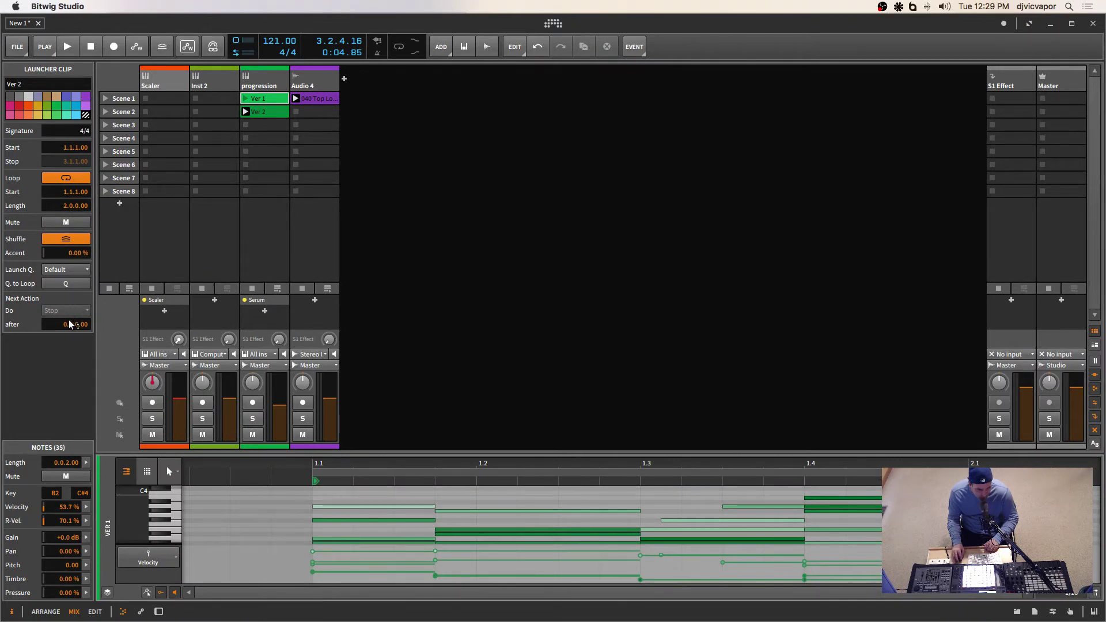
drag(72, 326, 71, 320)
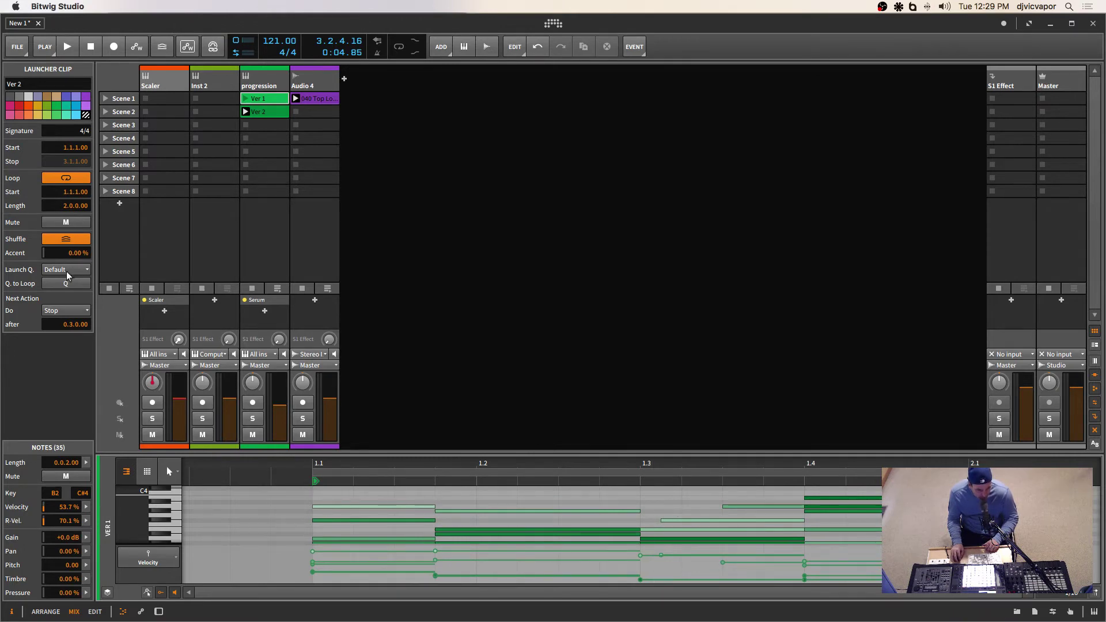
click(61, 311)
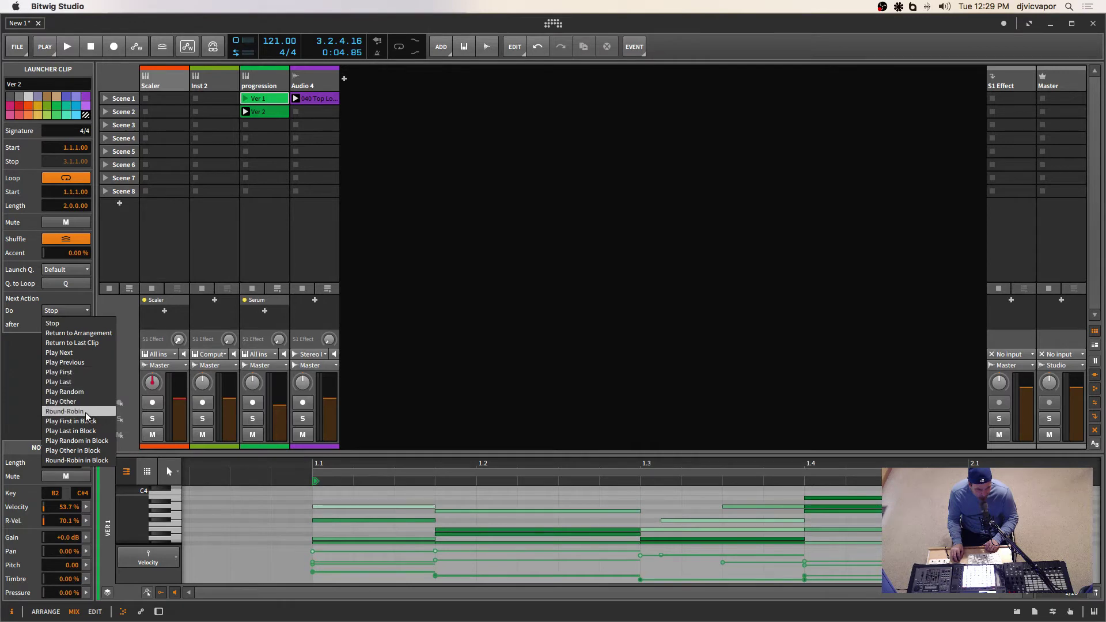
click(88, 354)
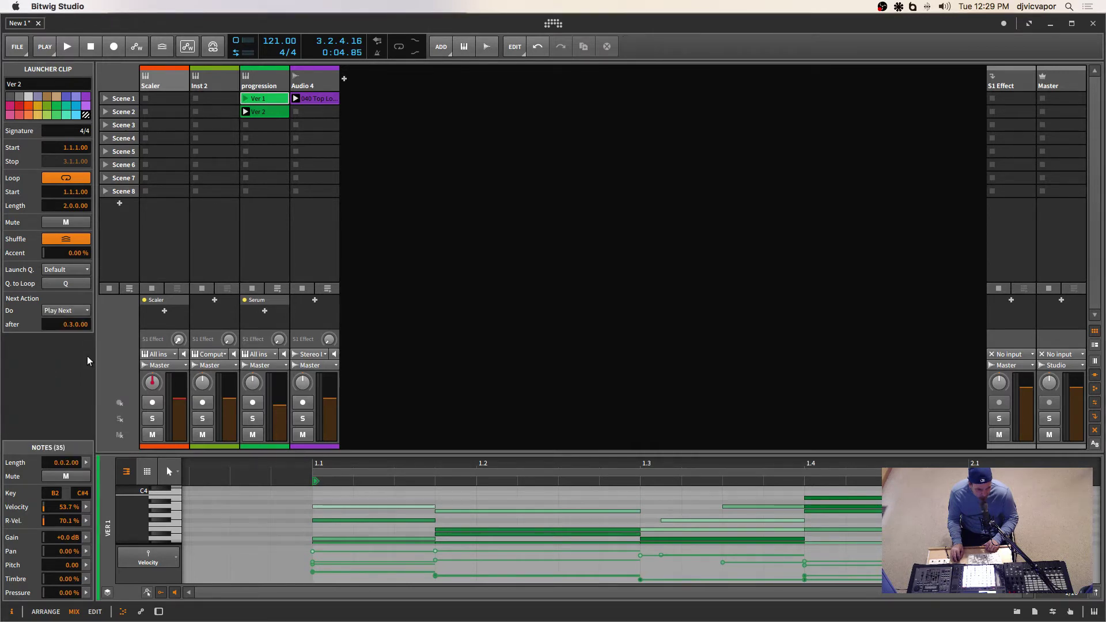
Turn off looping for the Ver 2 clip, and set Ver 1's next action to Play Next after 0.3.0.00
click(264, 115)
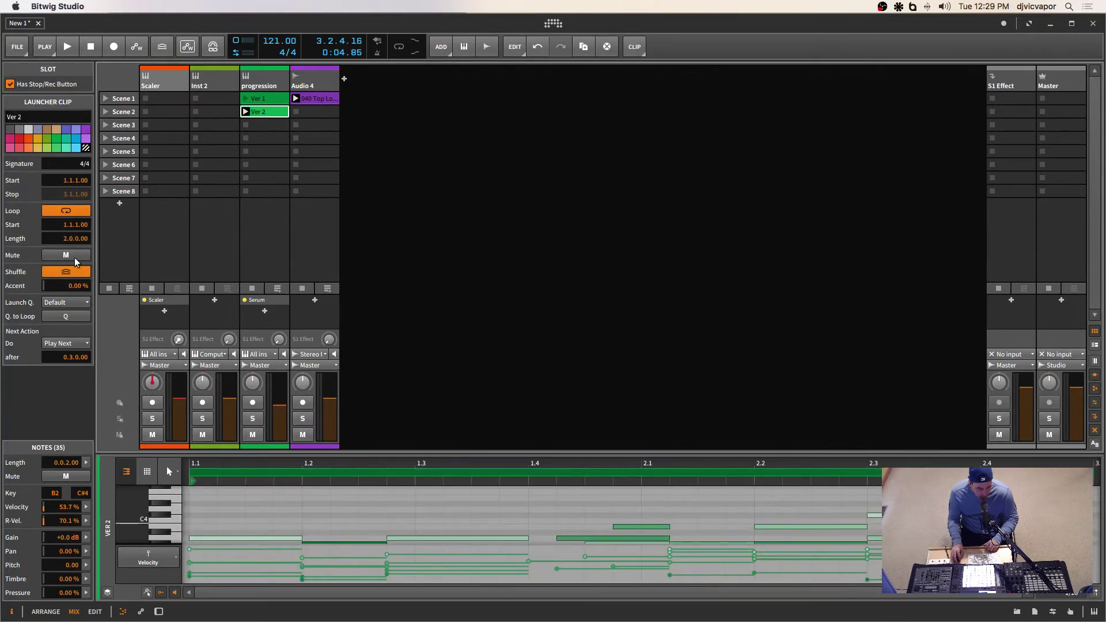
click(66, 211)
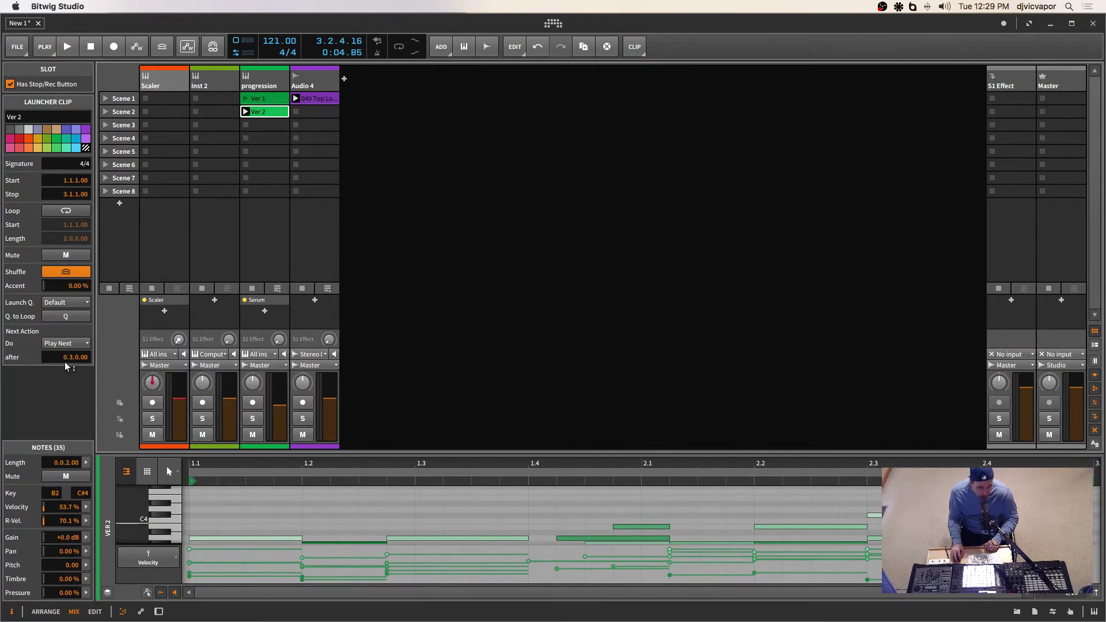
click(272, 100)
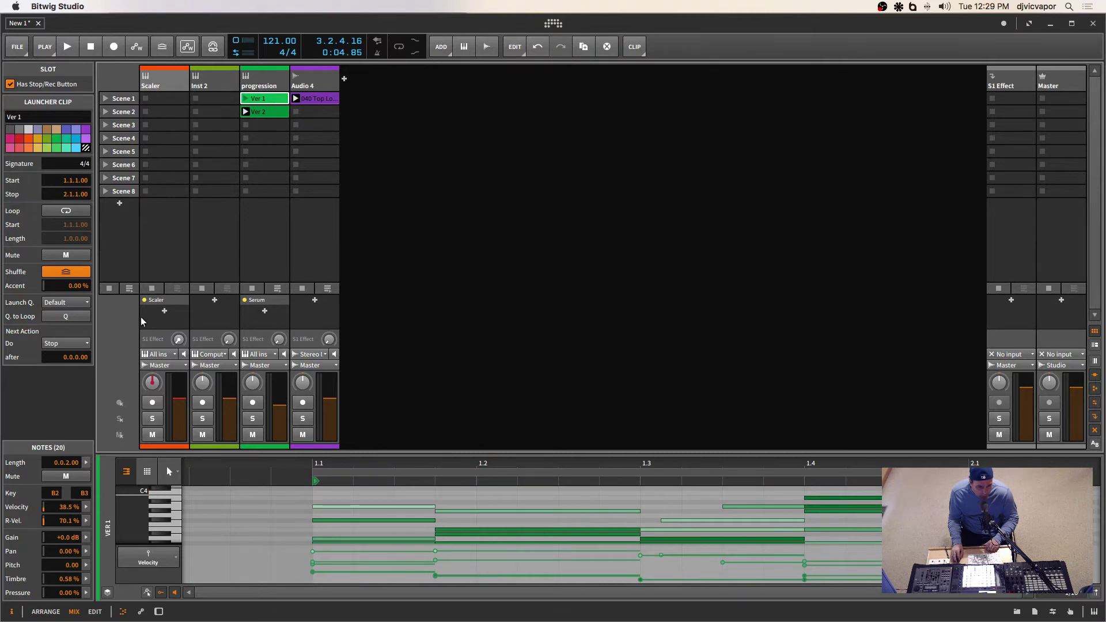
mouse_move(75, 357)
mouse_down()
mouse_move(75, 346)
mouse_move(75, 360)
mouse_up()
click(68, 347)
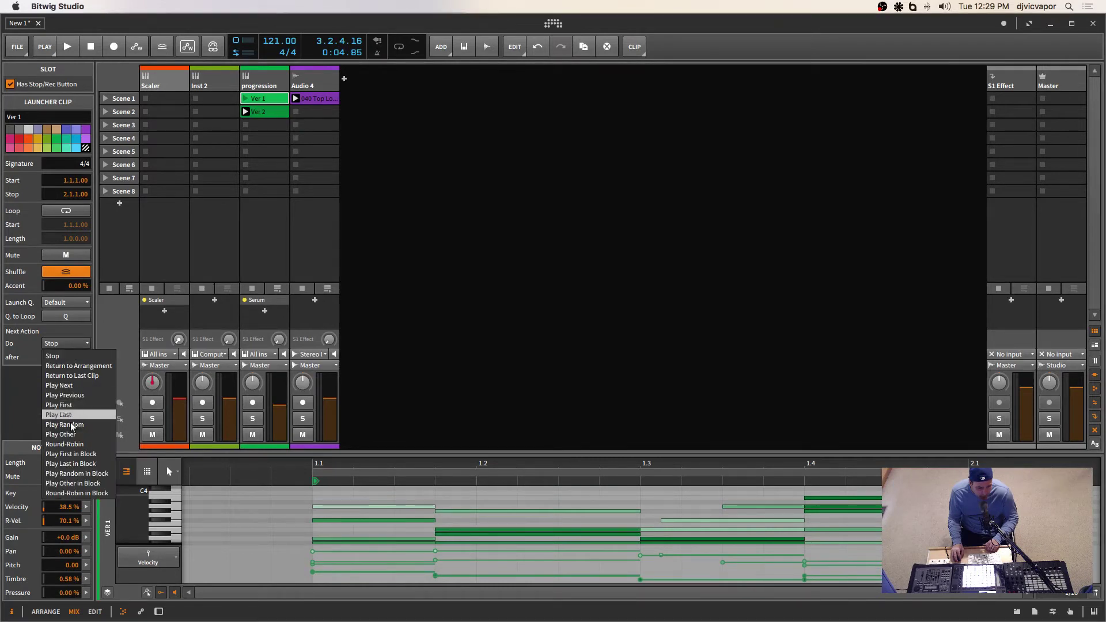
click(85, 386)
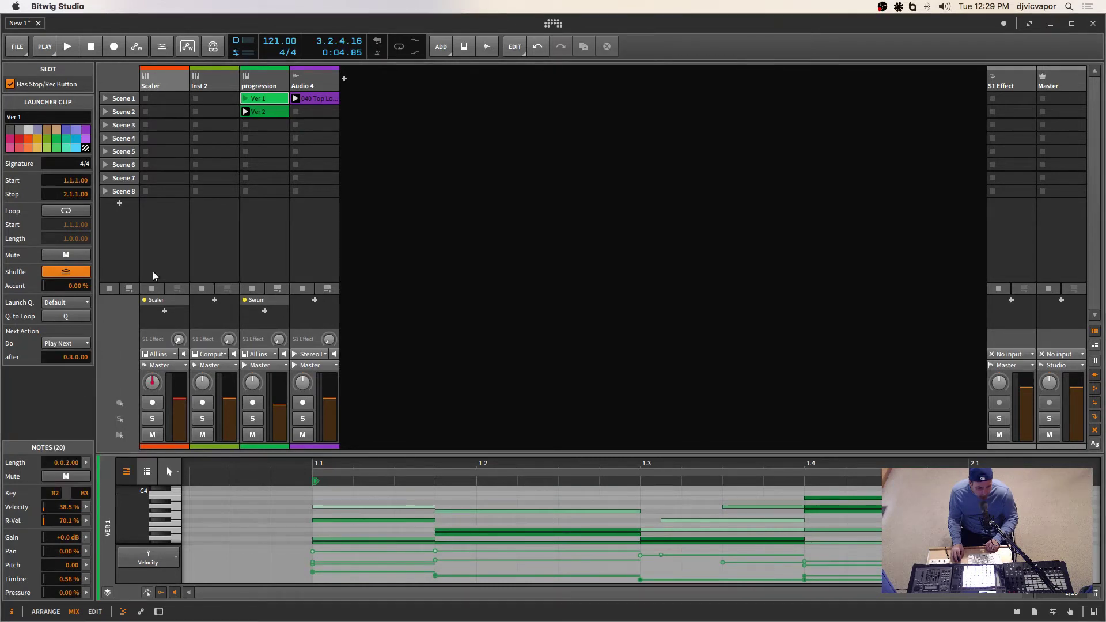
Set Ver 2's next action to Play First after 1.1.0.00, and play the clip chain starting from Ver 1
click(277, 111)
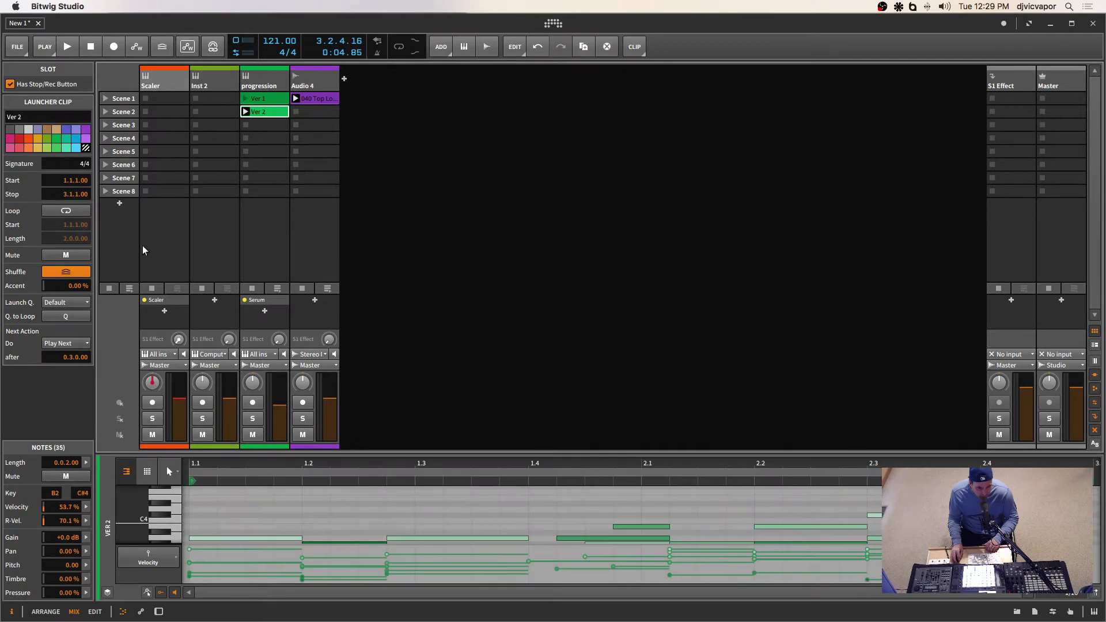
drag(65, 359, 65, 395)
drag(65, 395, 65, 389)
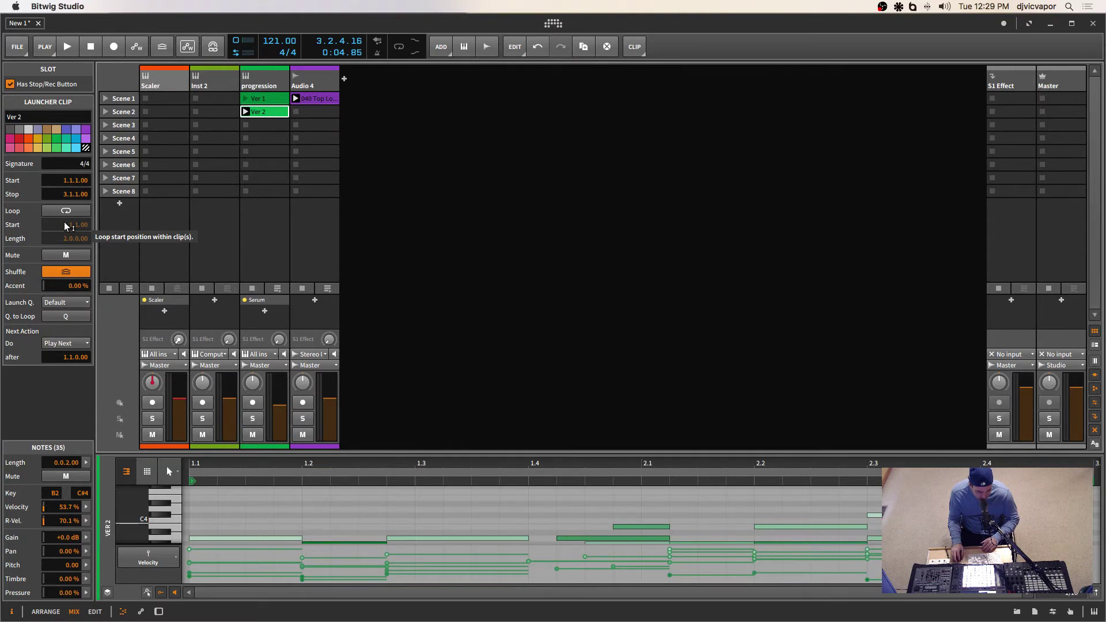
click(66, 343)
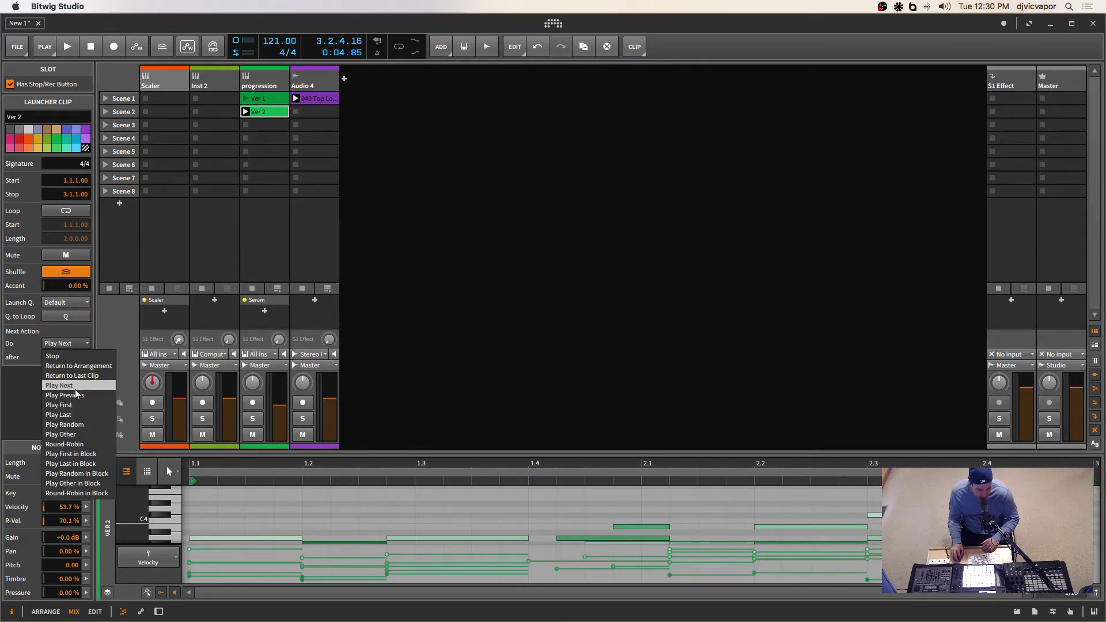
click(78, 405)
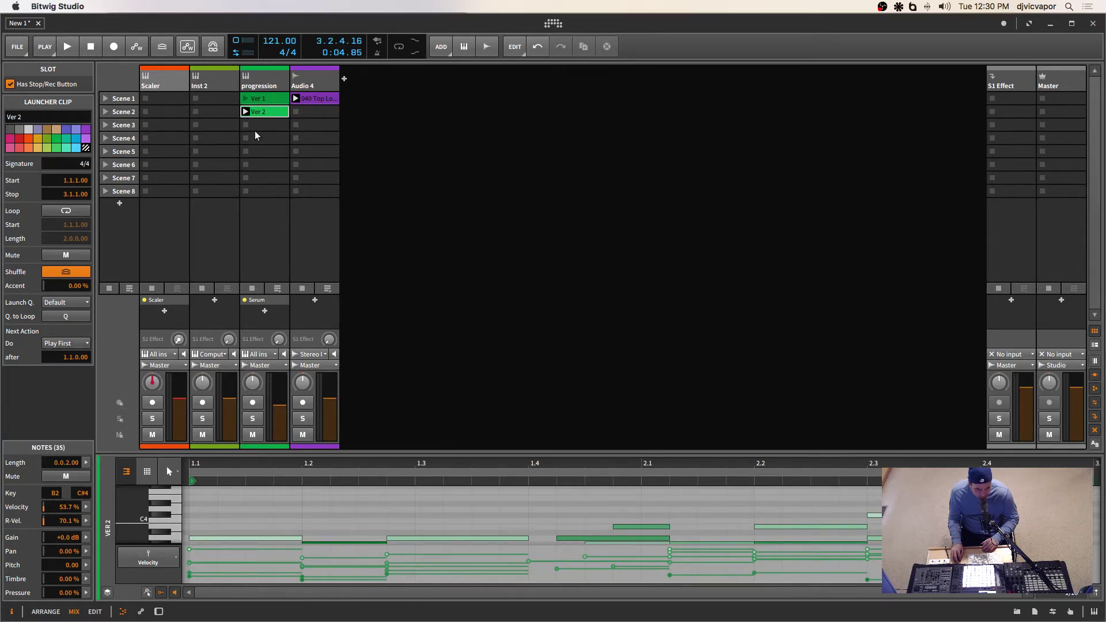
click(246, 99)
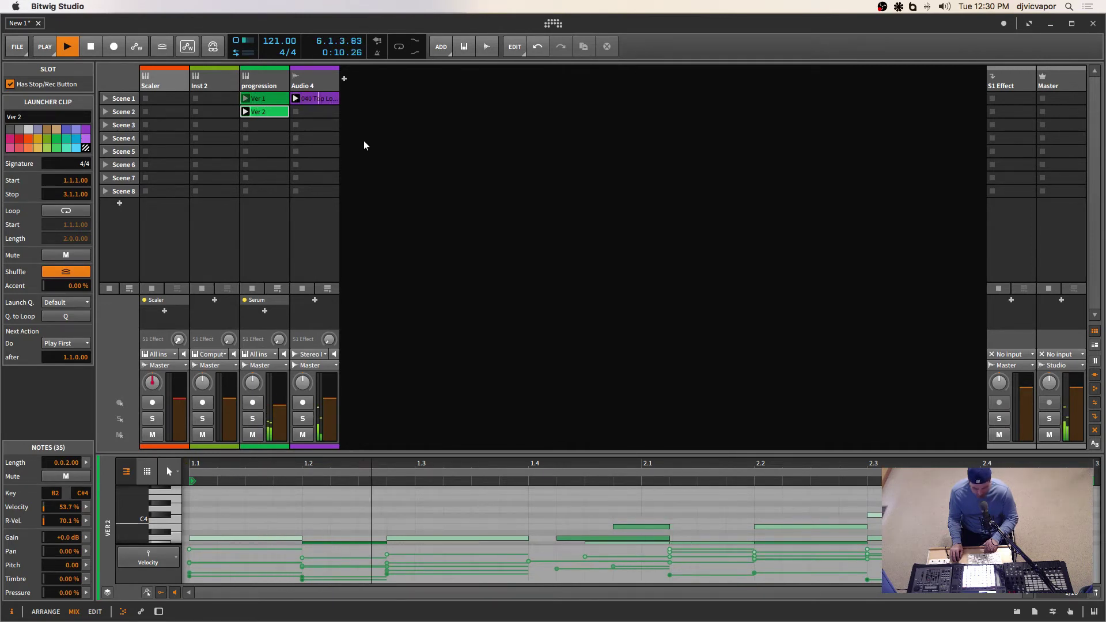
key(space)
Enlarge the note editor for Ver 1 and extend the third chord's late F#3 and A3 notes back to start at 1.3.1.00
click(260, 100)
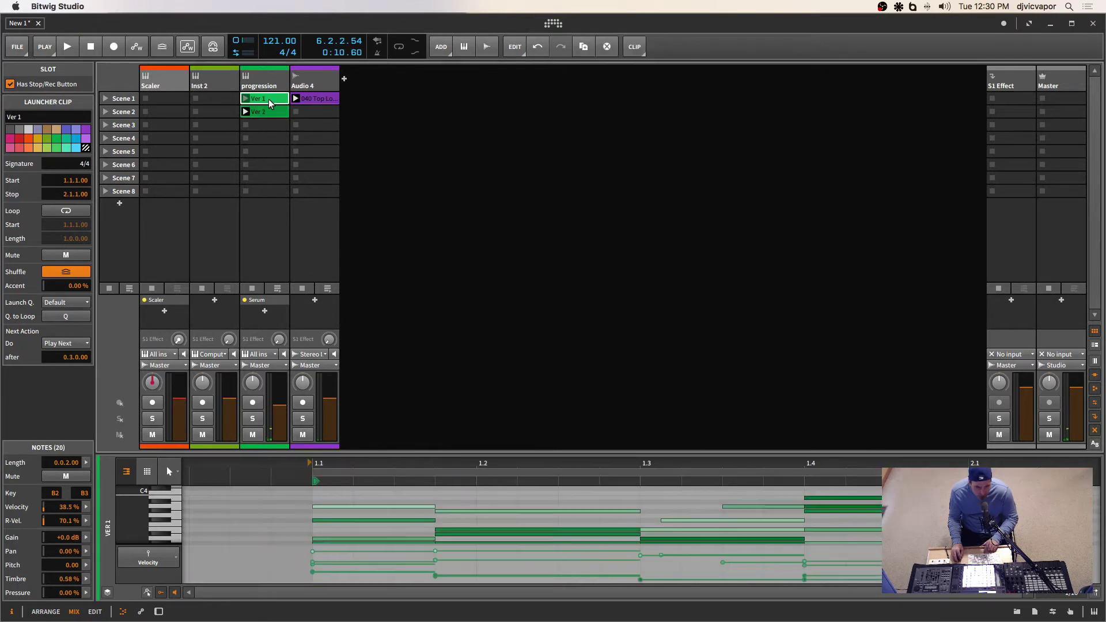
drag(664, 450, 552, 259)
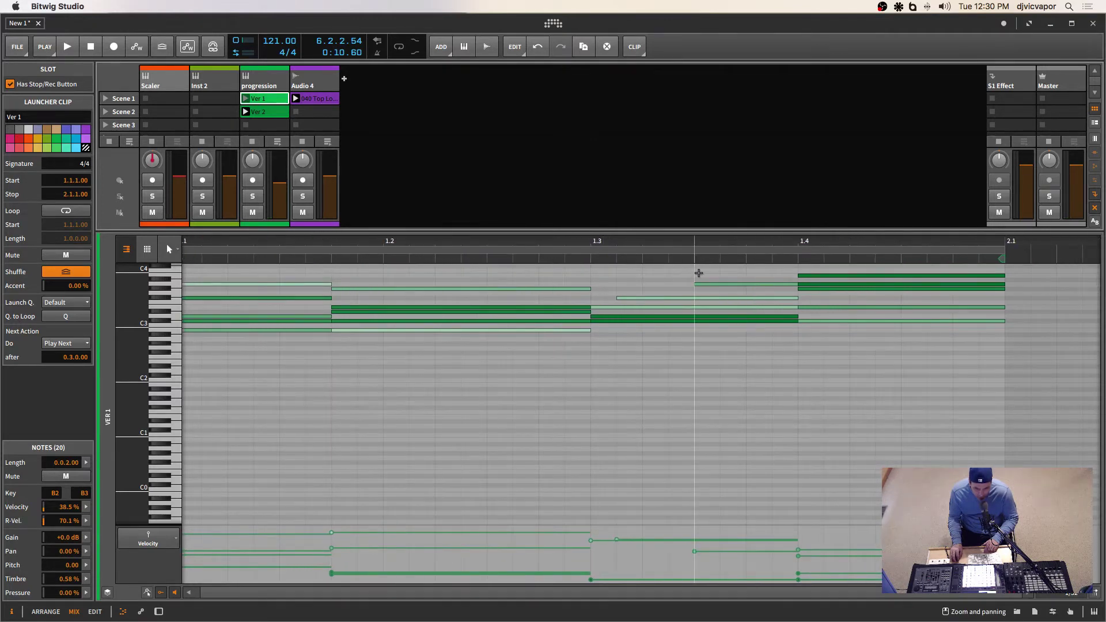
click(702, 297)
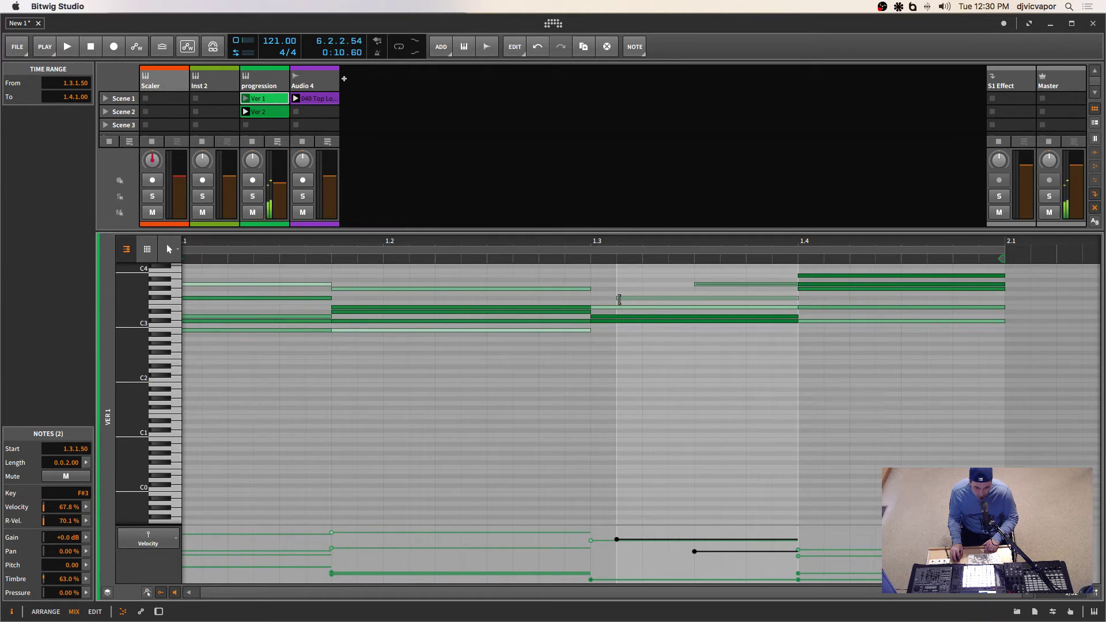
drag(619, 299, 590, 299)
click(624, 282)
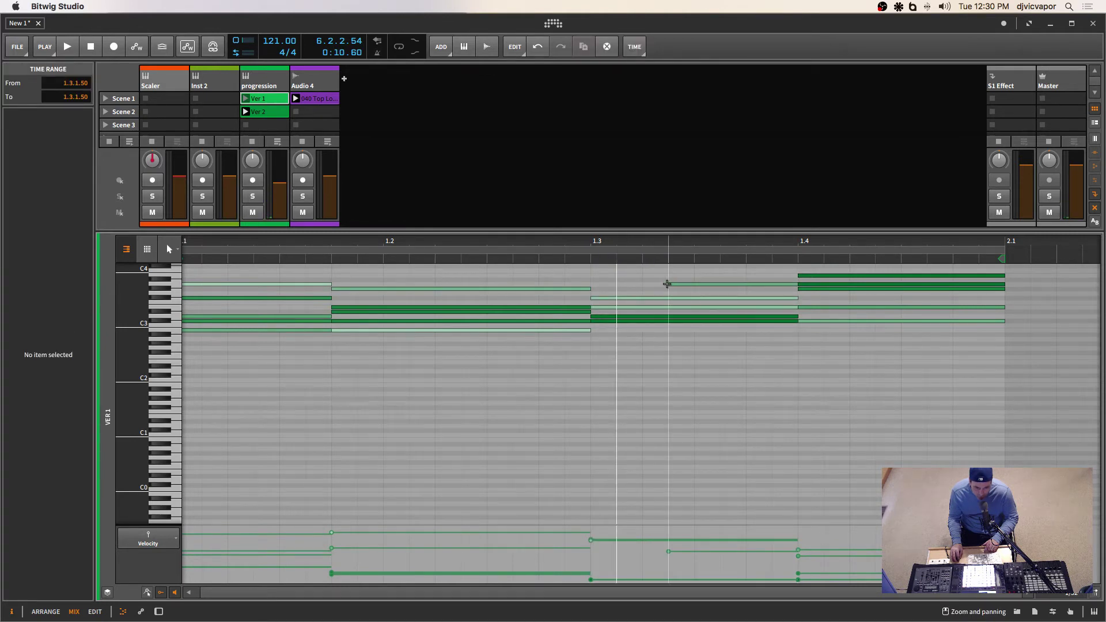
drag(670, 284, 595, 282)
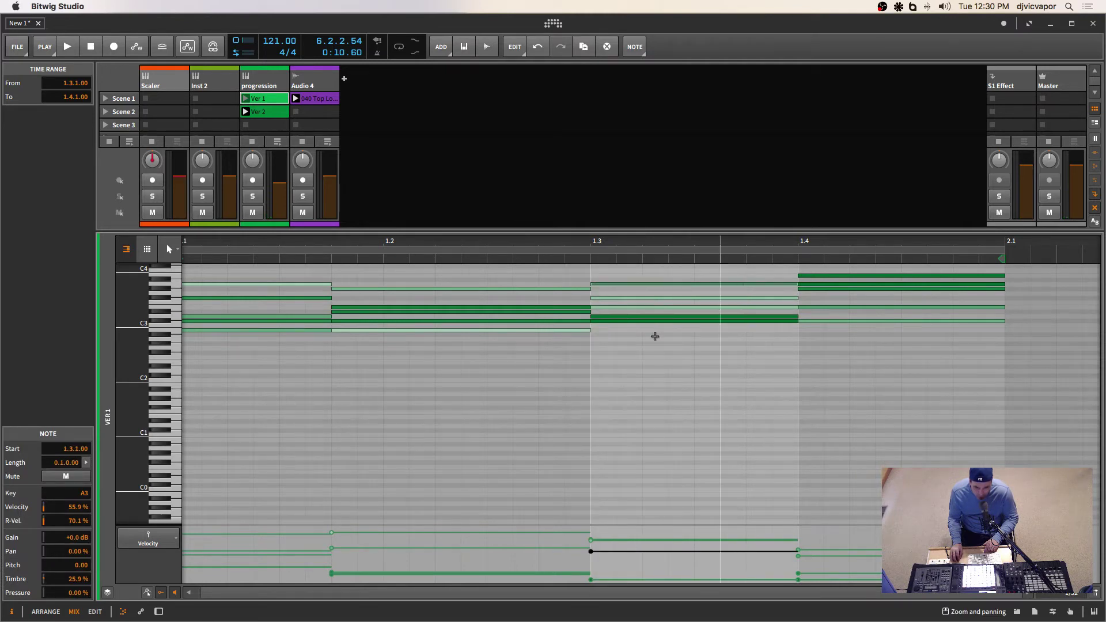
click(556, 368)
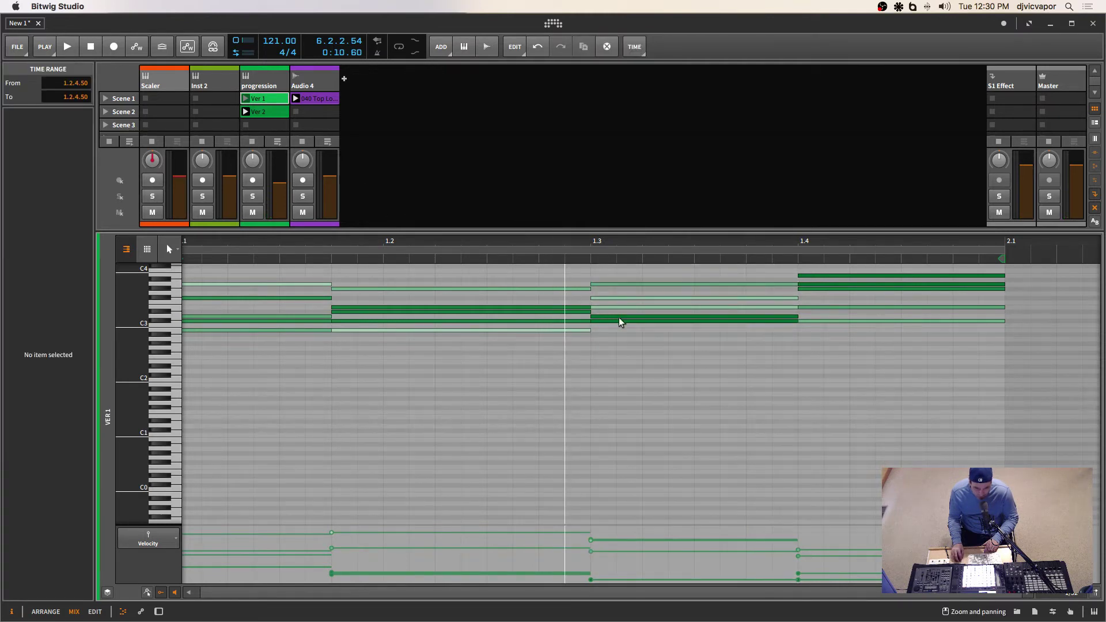
Select the three upper notes of Ver 1's last chord, starting at 1.4.1.00
drag(840, 268, 835, 291)
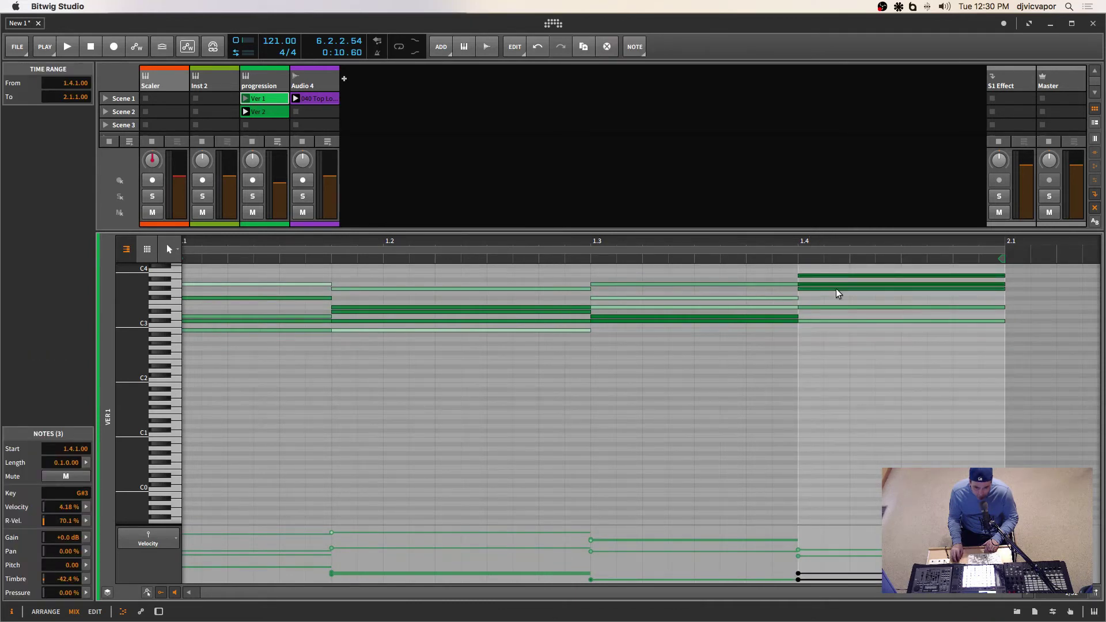
Audition the Ver 1 progression with the audio loop and collapse the note editor to show the full clip launcher
key(space)
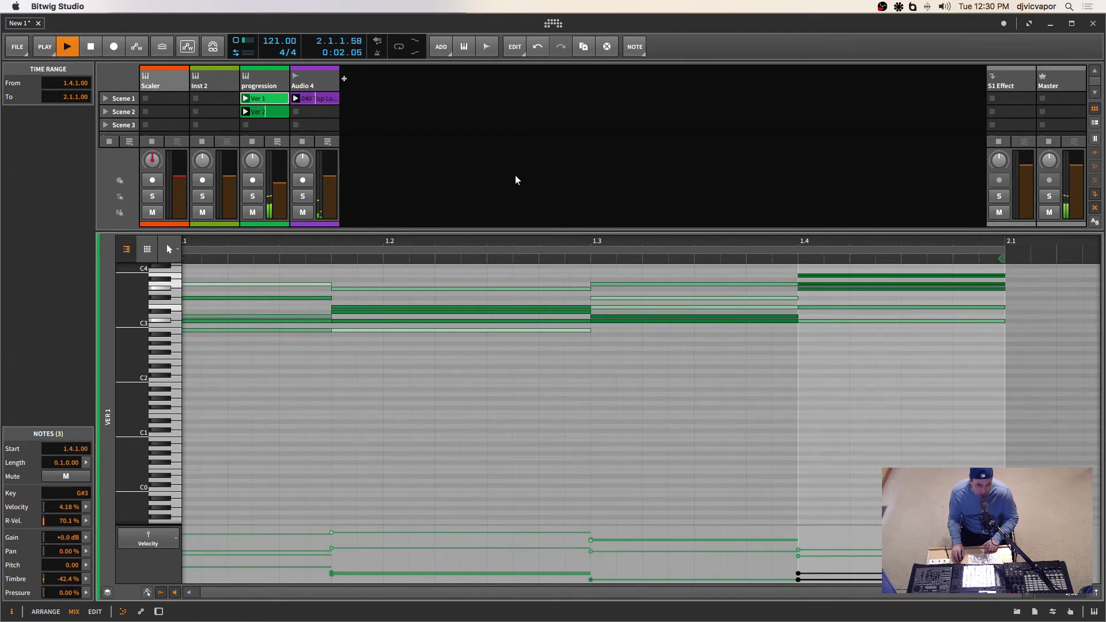
drag(526, 262, 501, 539)
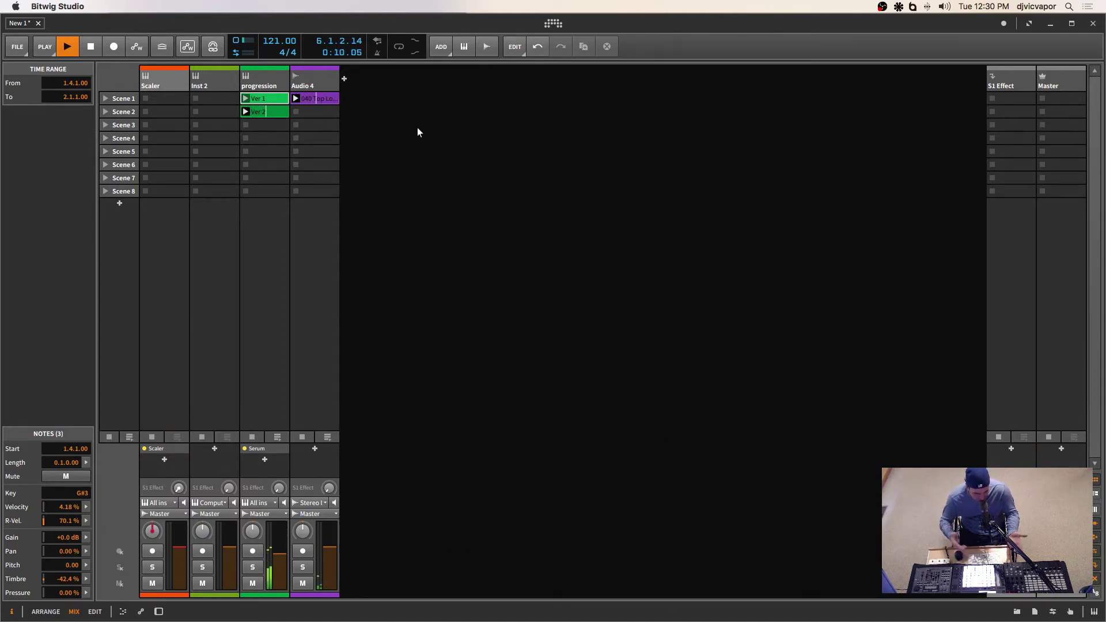
key(space)
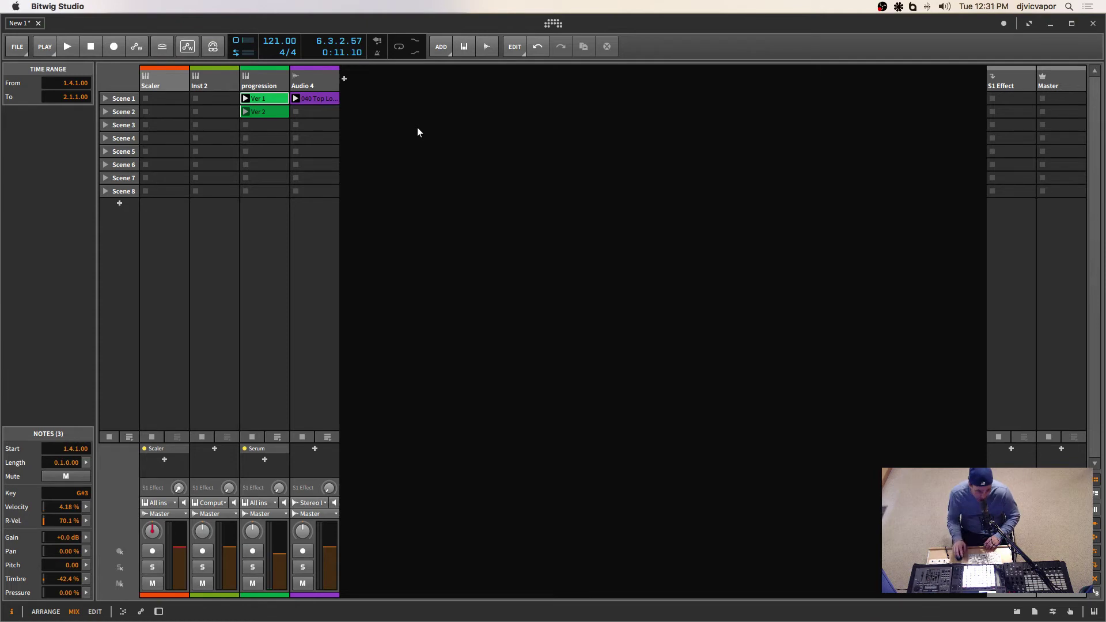
Show the Scaler track's device chain with its plugin window and reposition the plugin window slightly
click(150, 82)
key(d)
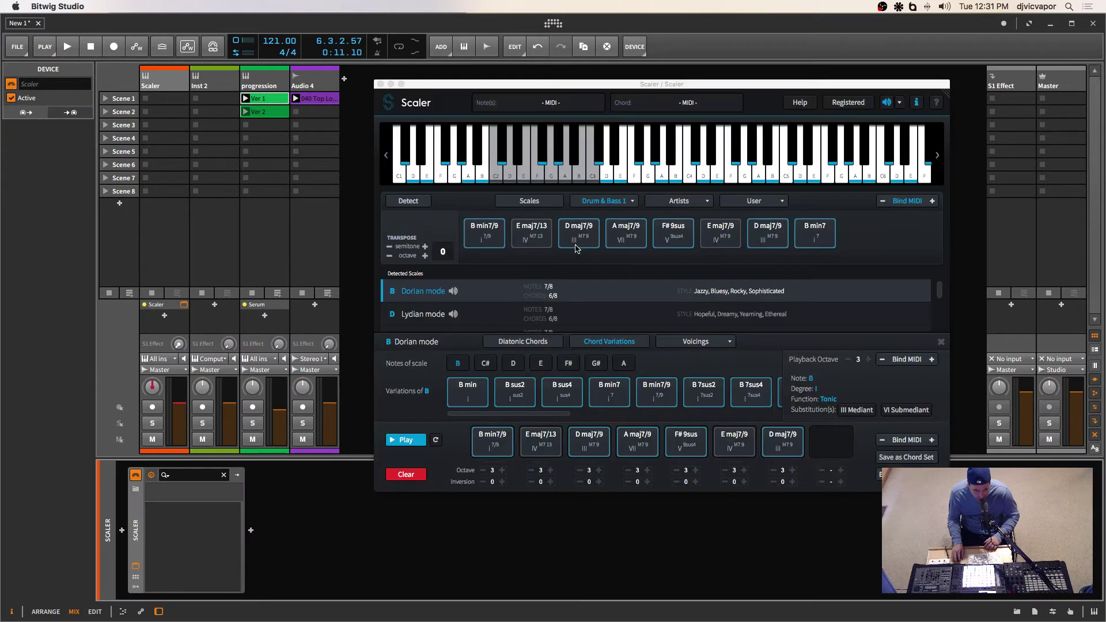
drag(597, 85, 586, 86)
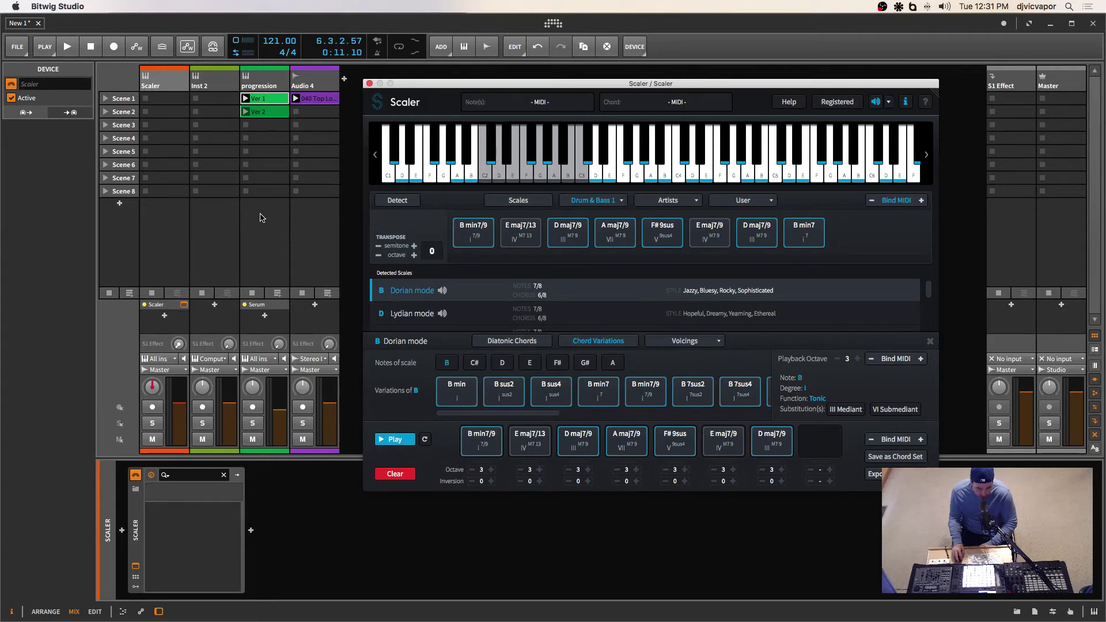
click(245, 195)
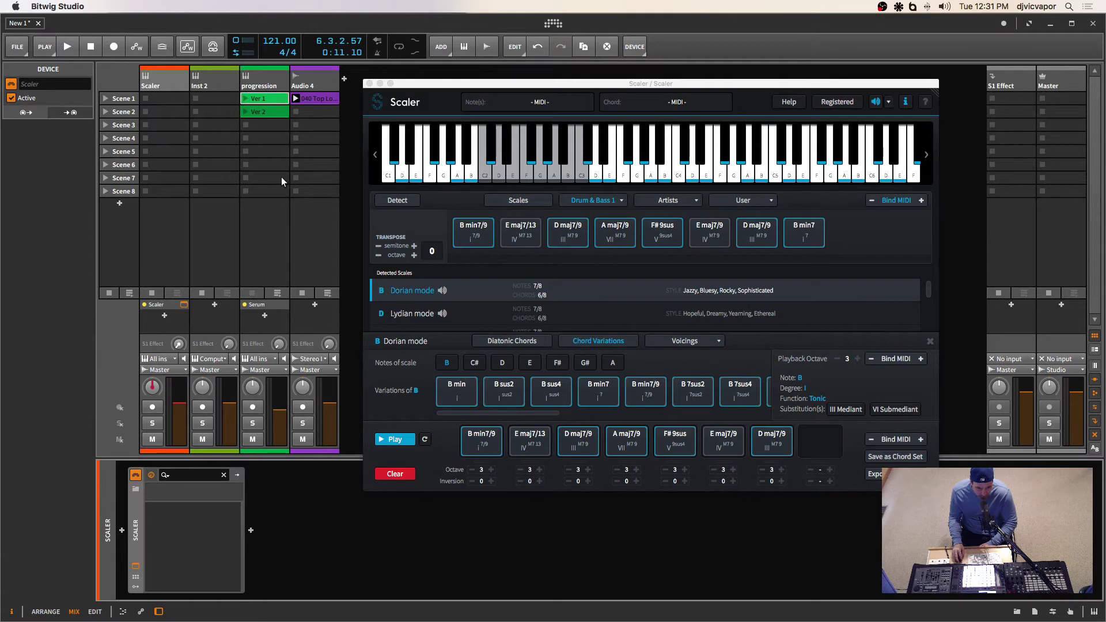
click(292, 193)
Browse Scaler's artist chord sets, examining the entries from Andre Touhey down to MJ Cole
click(695, 202)
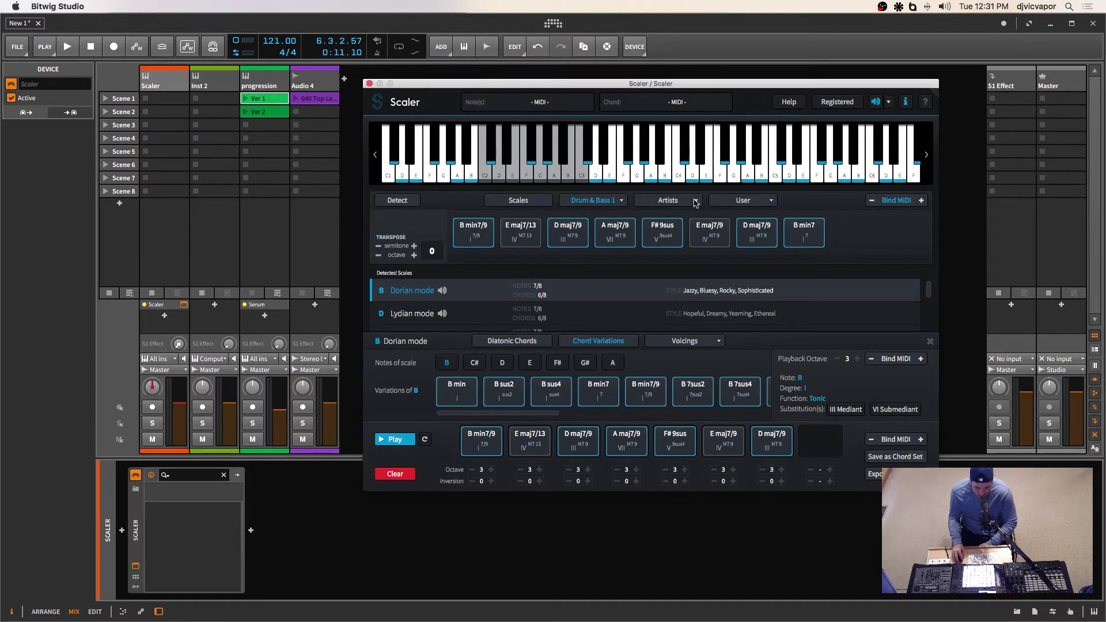
click(695, 202)
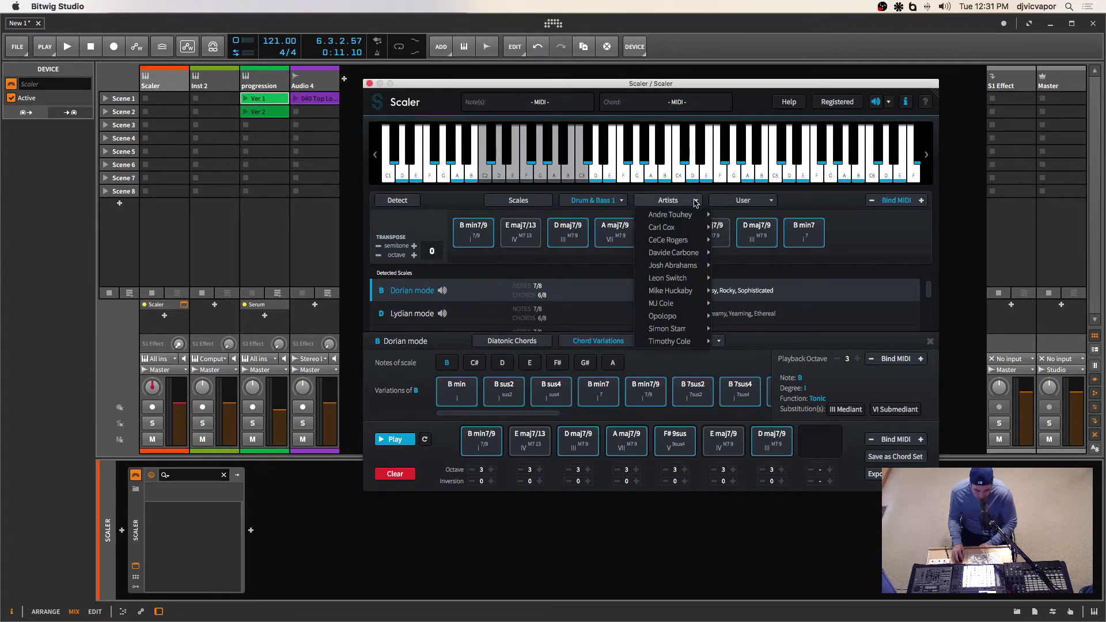
mouse_move(690, 216)
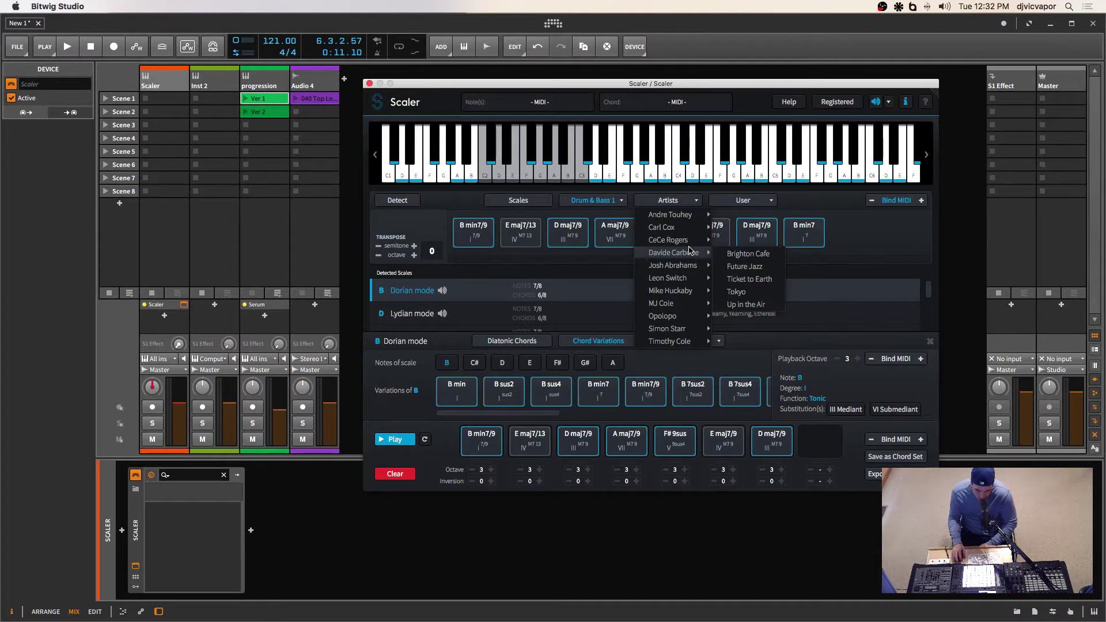
mouse_move(675, 306)
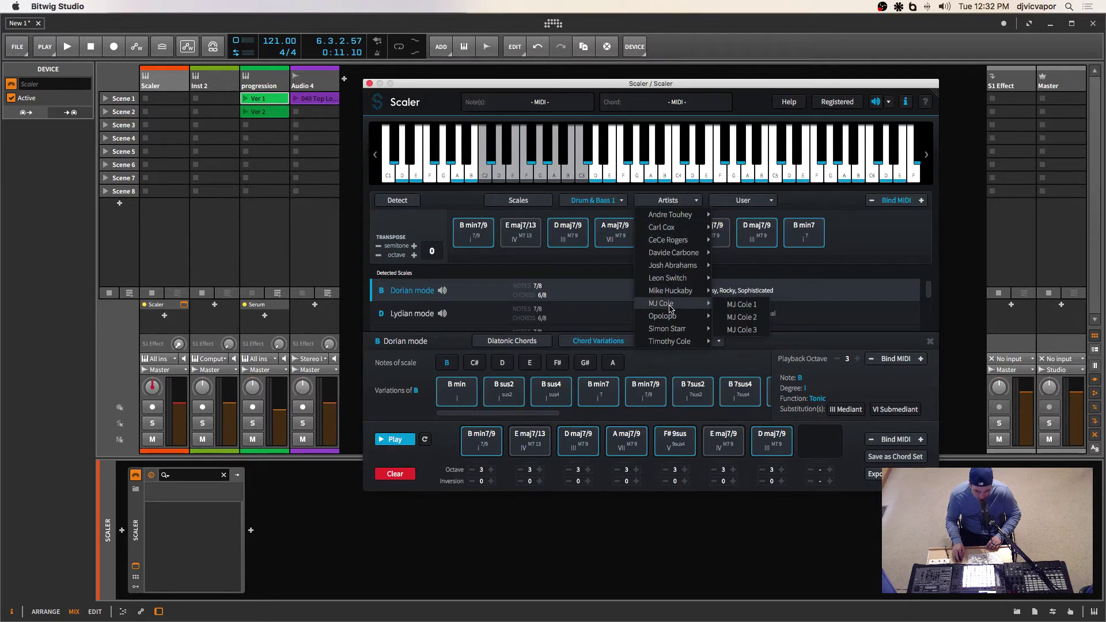
click(437, 574)
Switch to Safari and close the Plugin Boutique page for Scaler
mouse_move(427, 613)
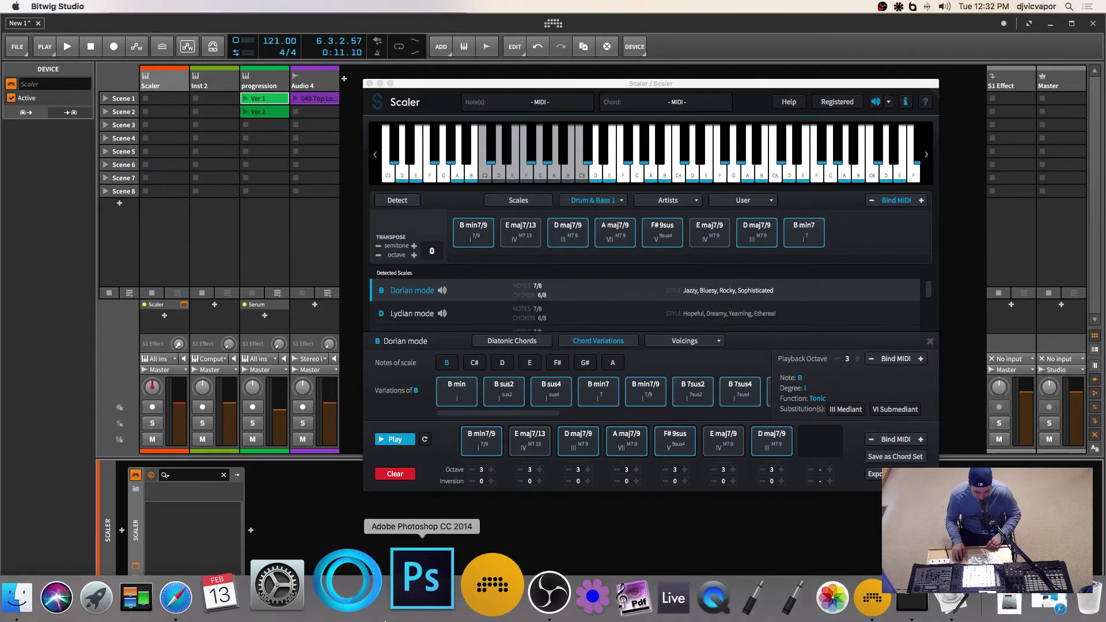
click(260, 580)
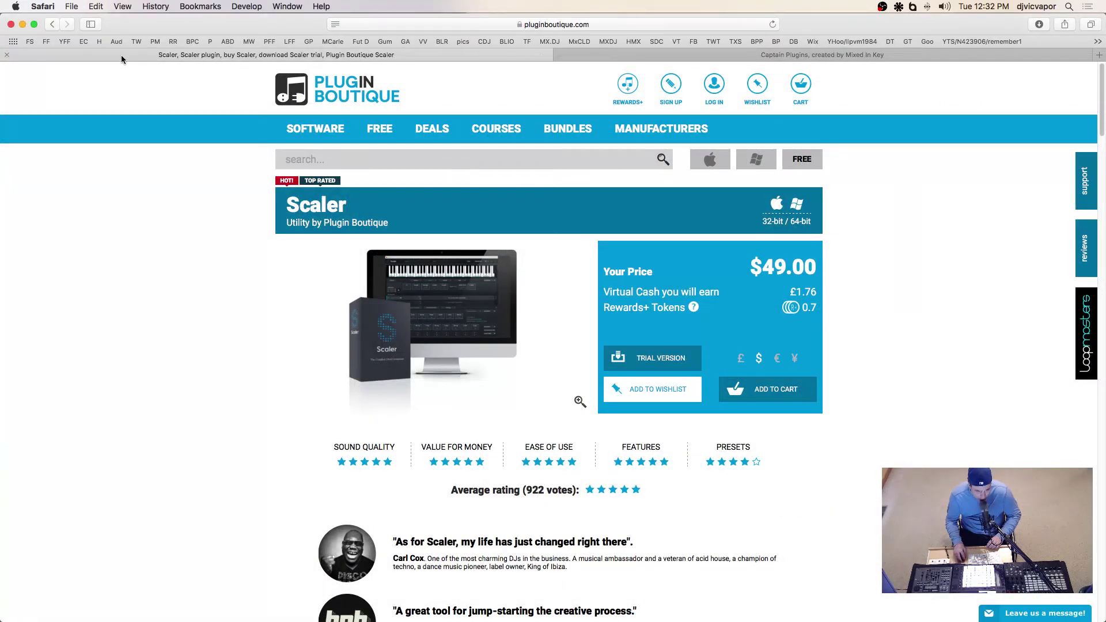
click(7, 55)
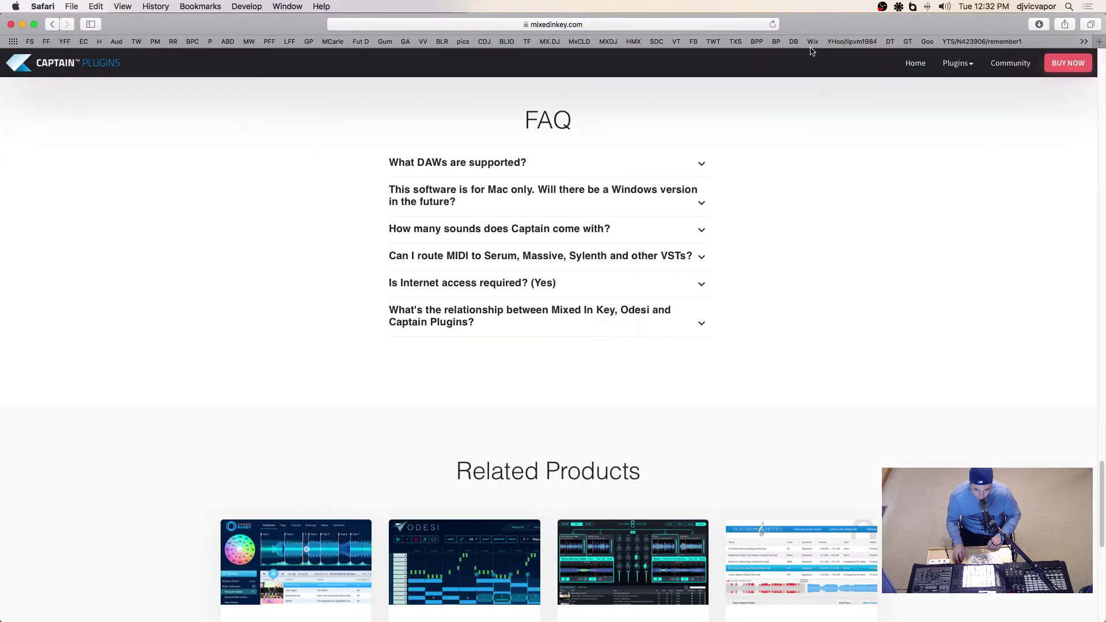
Open Google and search for "mj cole"
click(927, 42)
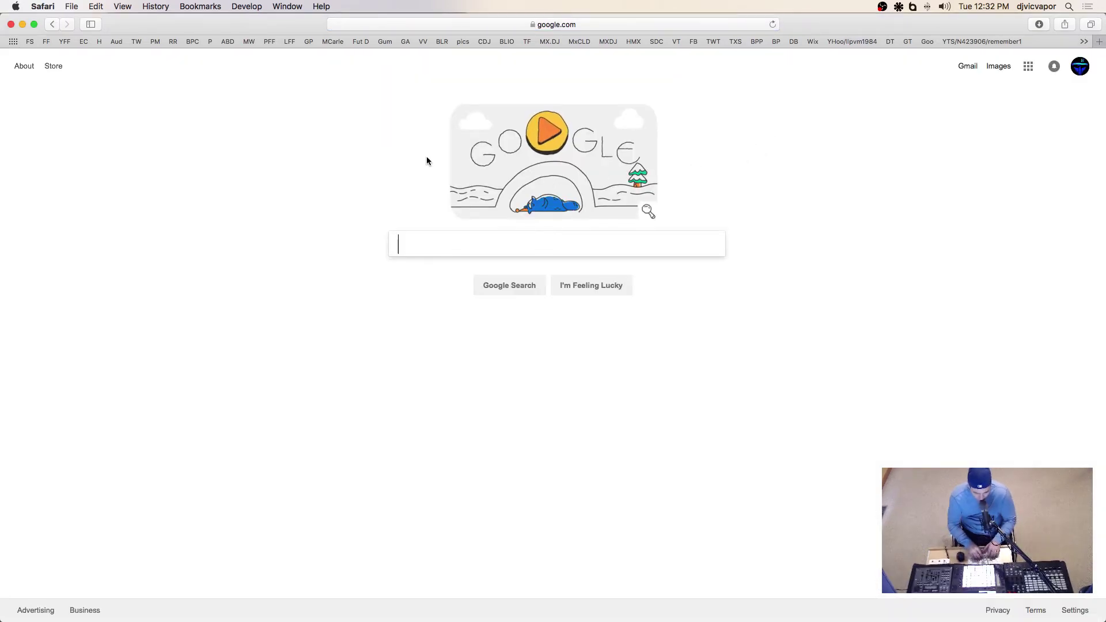
text(mj )
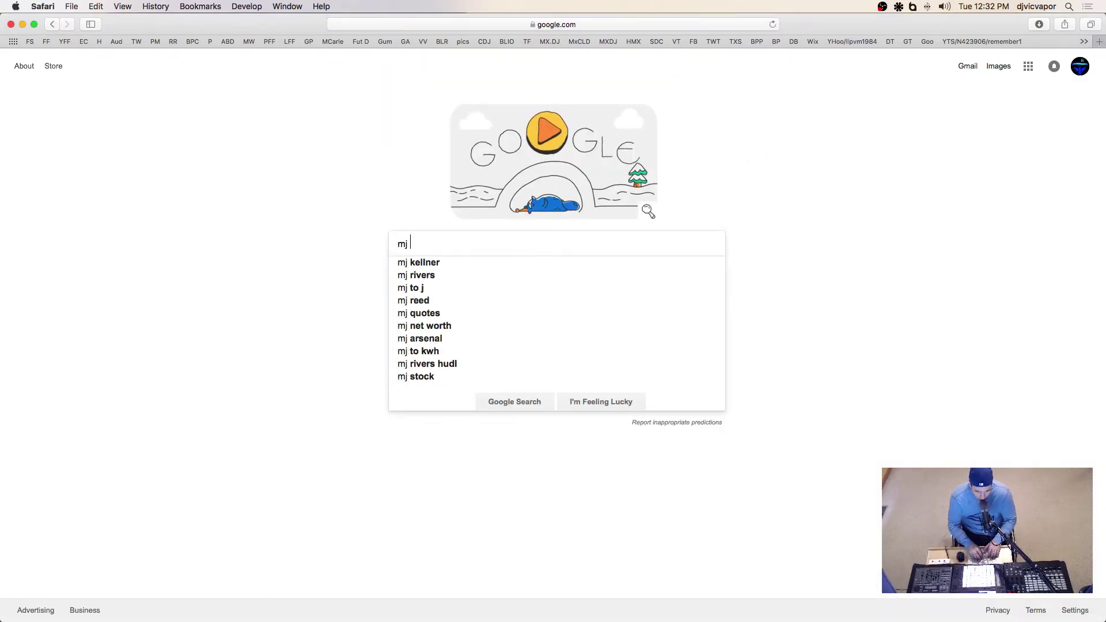
text(cole)
key(Return)
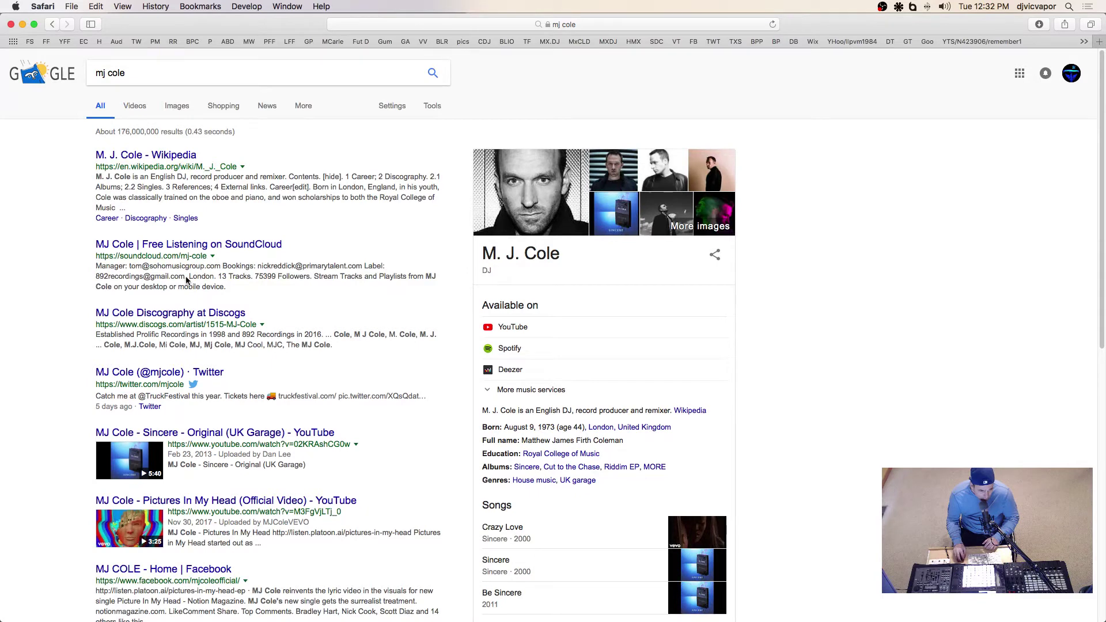
Open the Wikipedia article on M. J. Cole and read through the career and discography sections
click(142, 154)
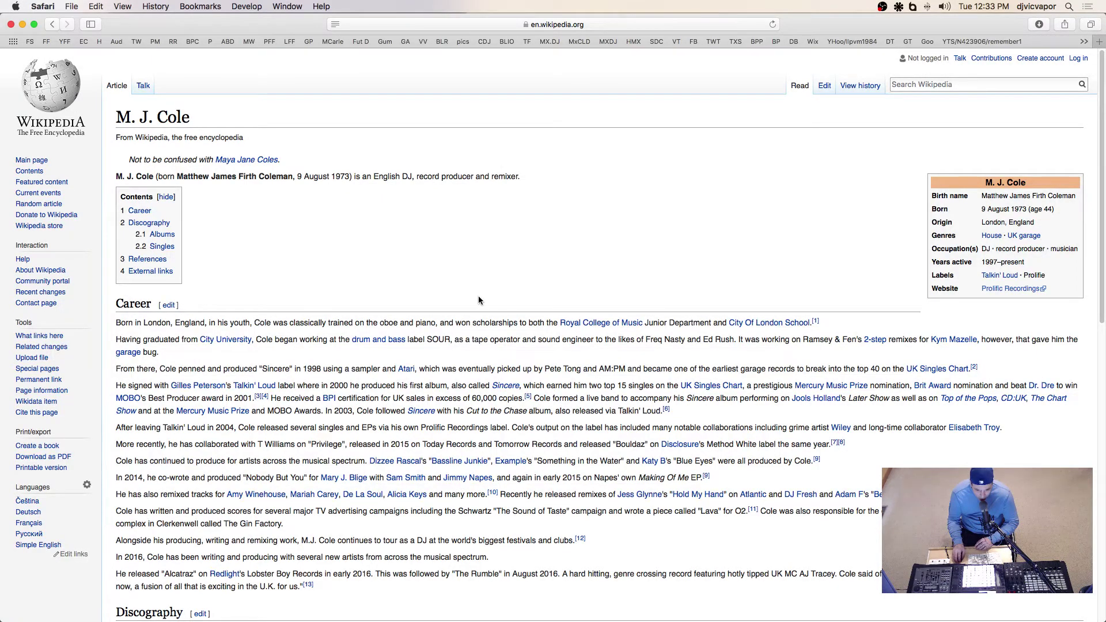
scroll(478, 298, down, 5)
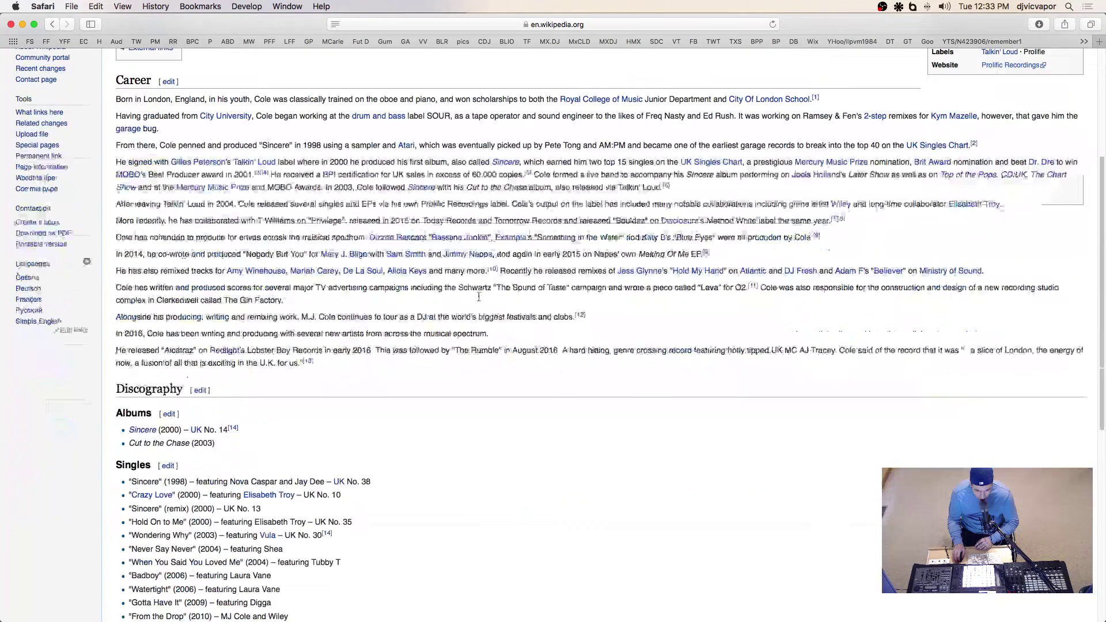
scroll(478, 296, down, 3)
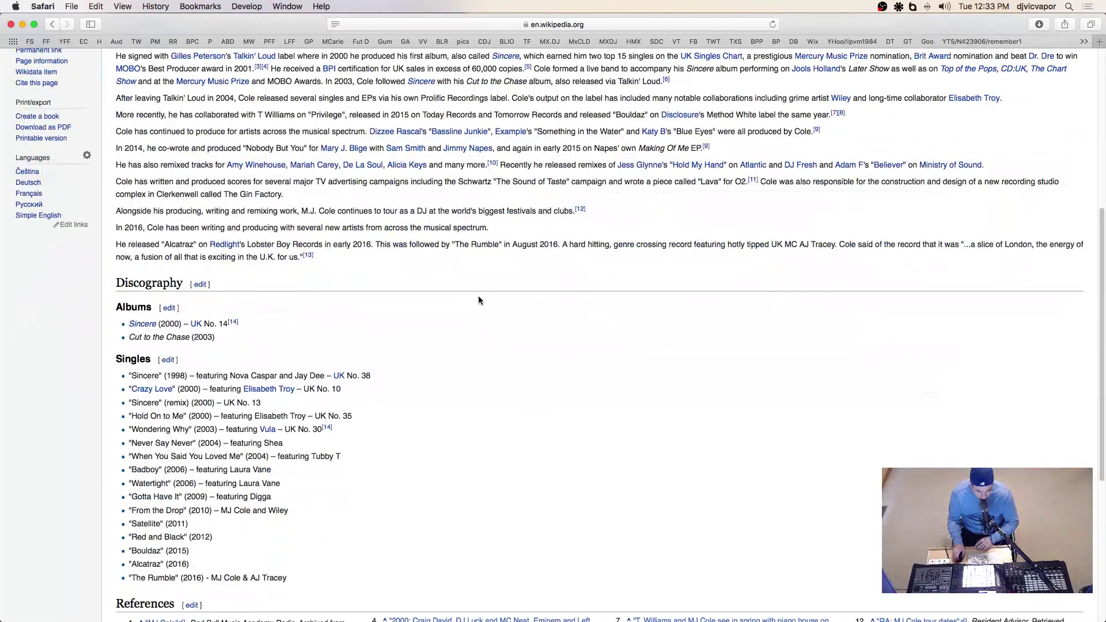
scroll(478, 300, up, 6)
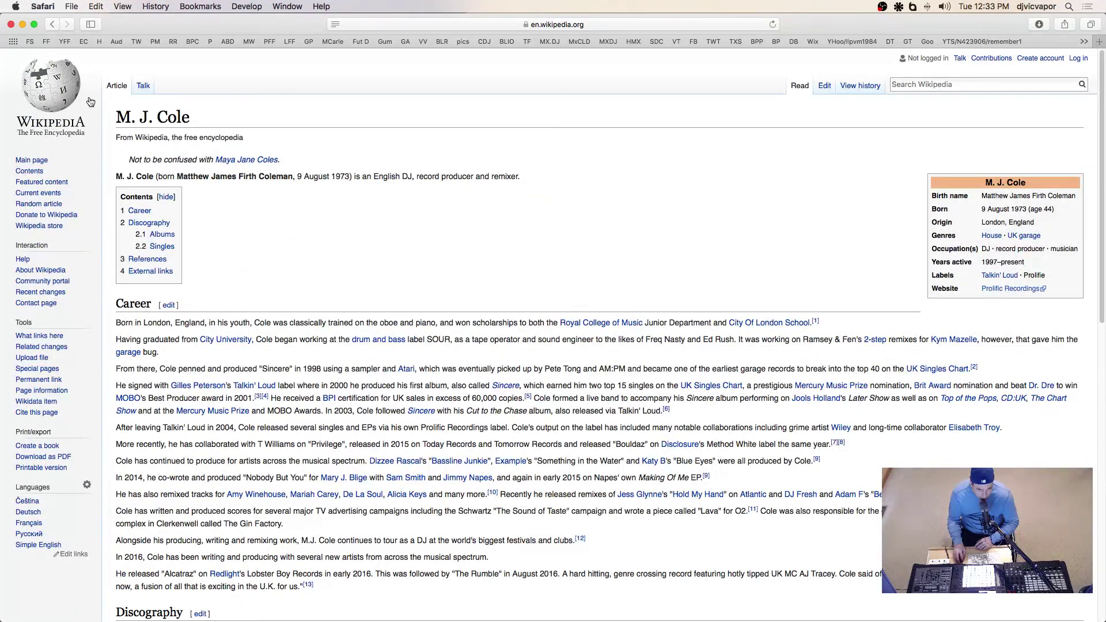
Minimize the browser, return to Bitwig Studio, and load the MJ Cole 1 artist chord set in Scaler
click(23, 25)
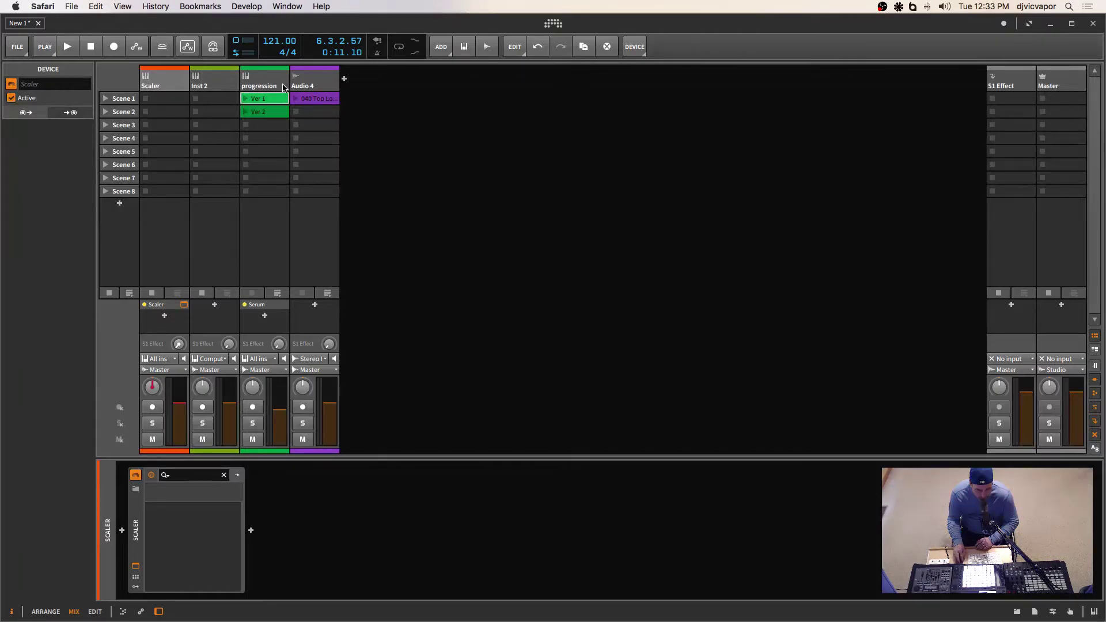
click(160, 85)
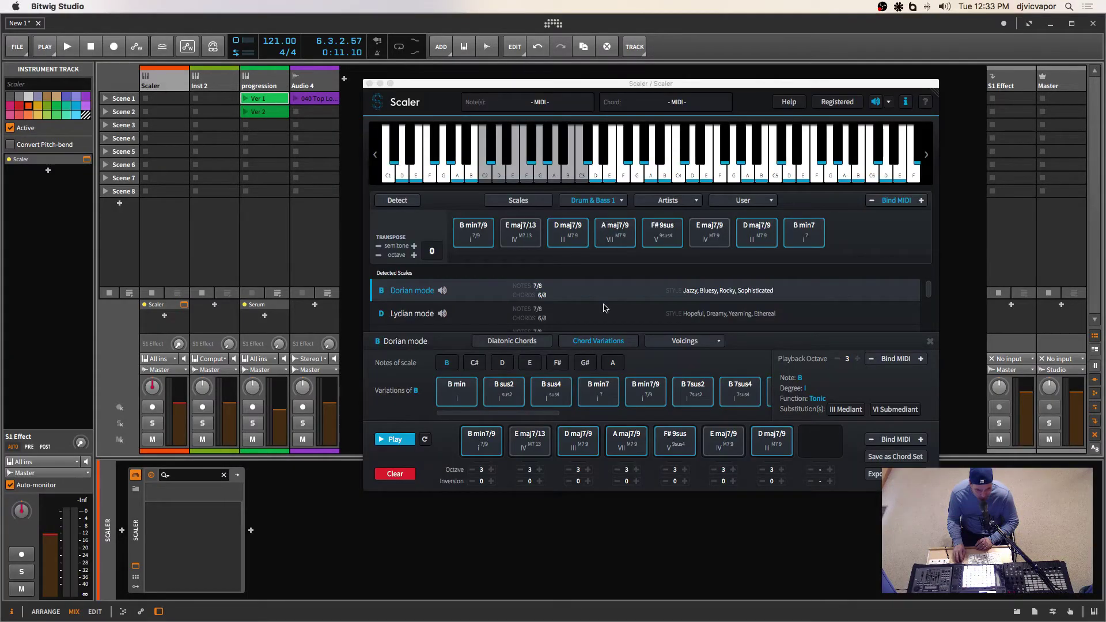
click(686, 201)
mouse_move(687, 304)
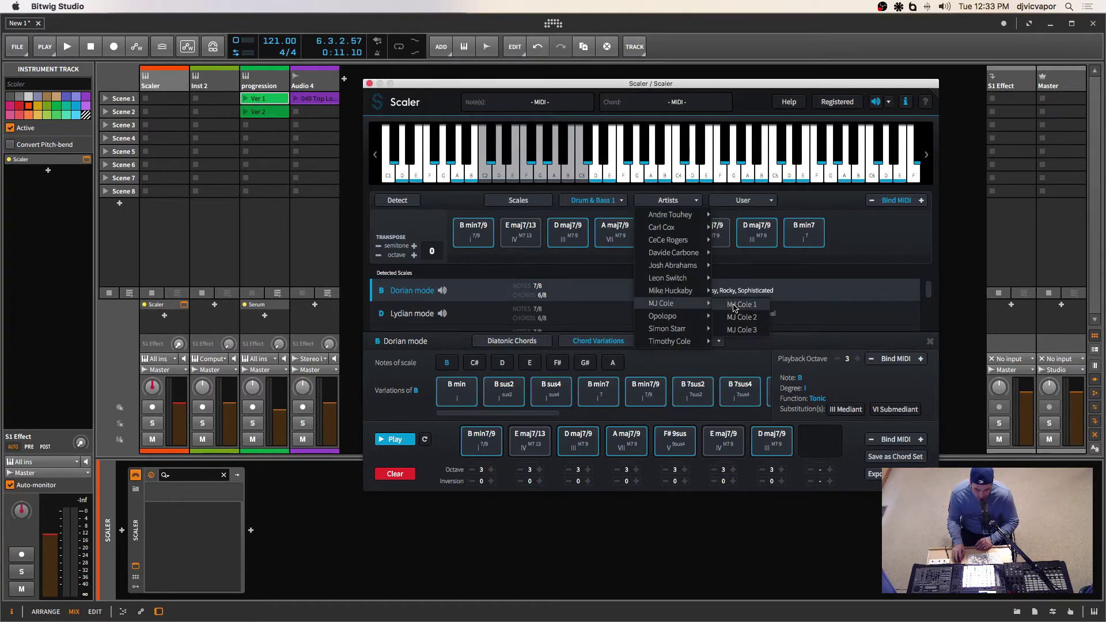
click(733, 306)
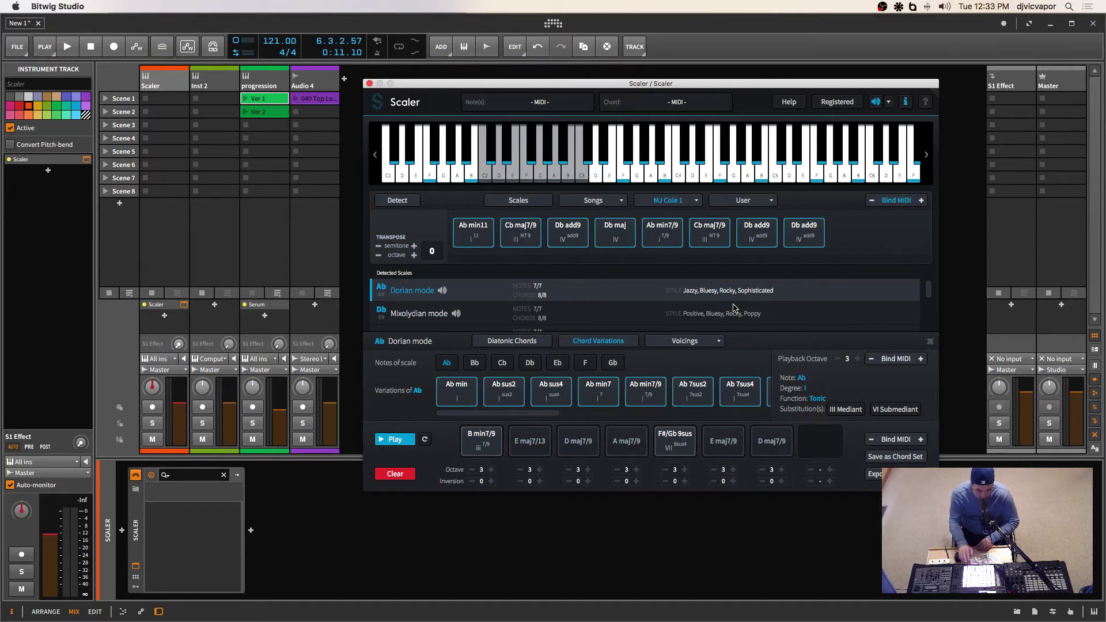
Arm the Scaler track for recording and load the CeCe Rogers chord set Someday in Scaler
click(152, 407)
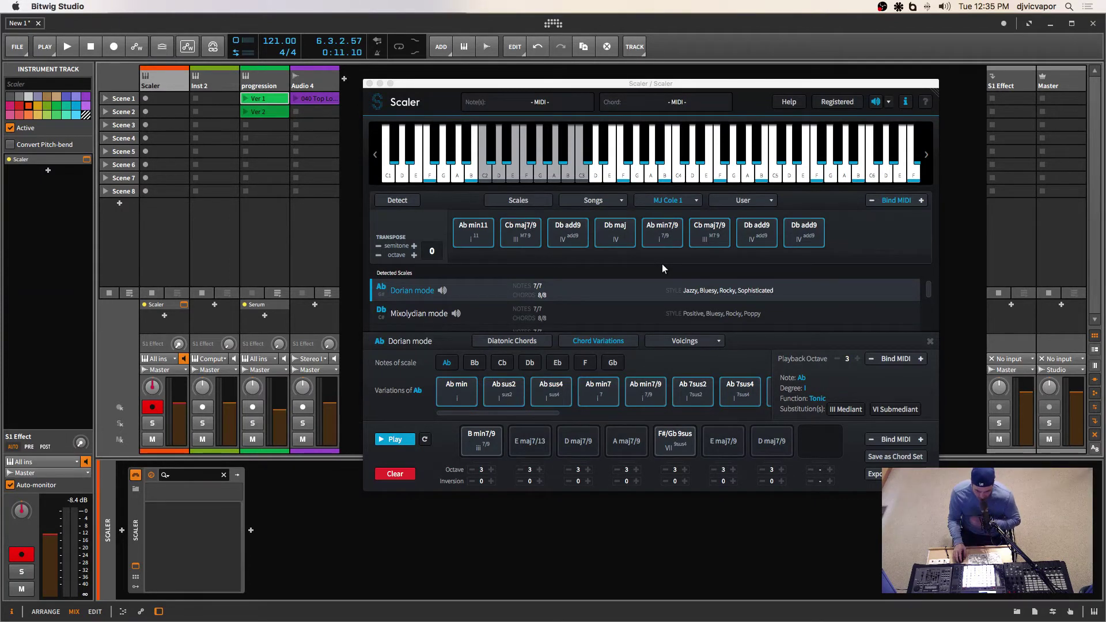
click(684, 200)
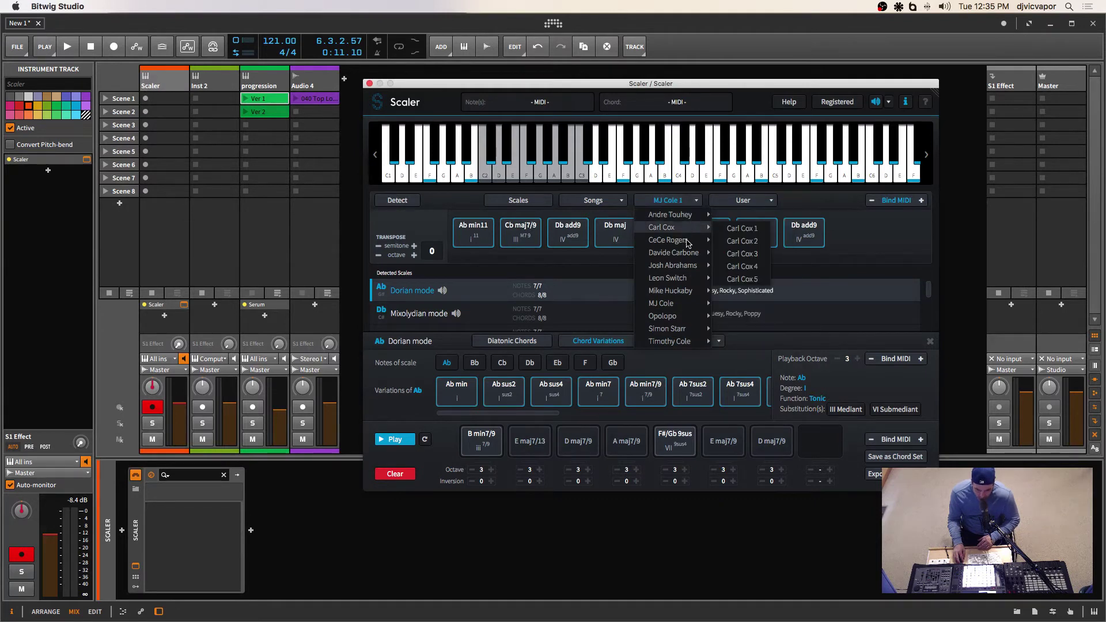
mouse_move(687, 243)
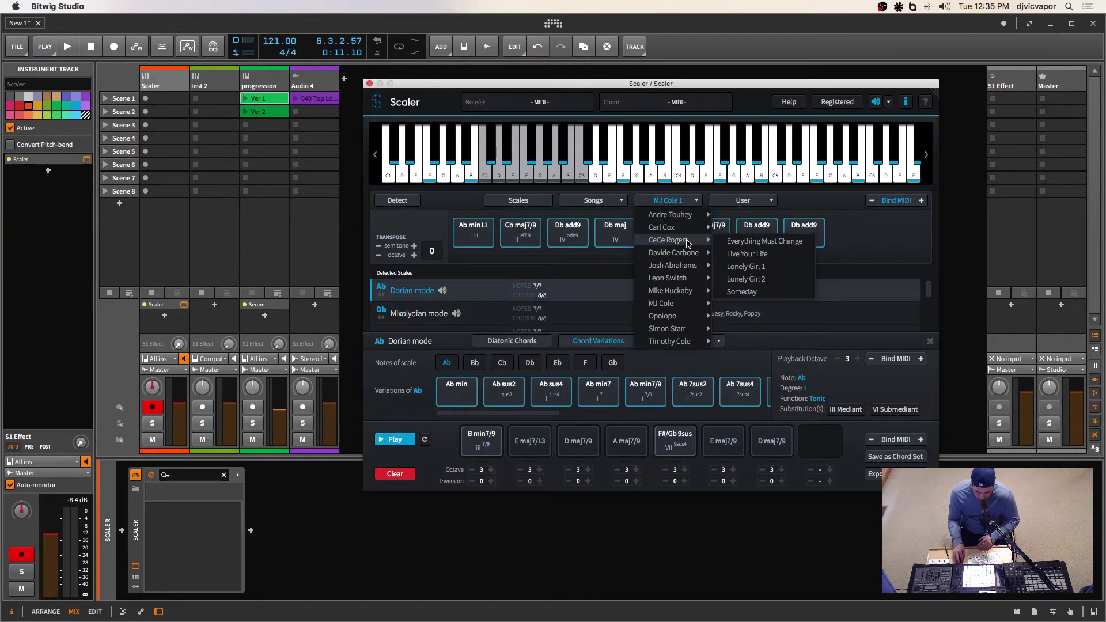
click(766, 290)
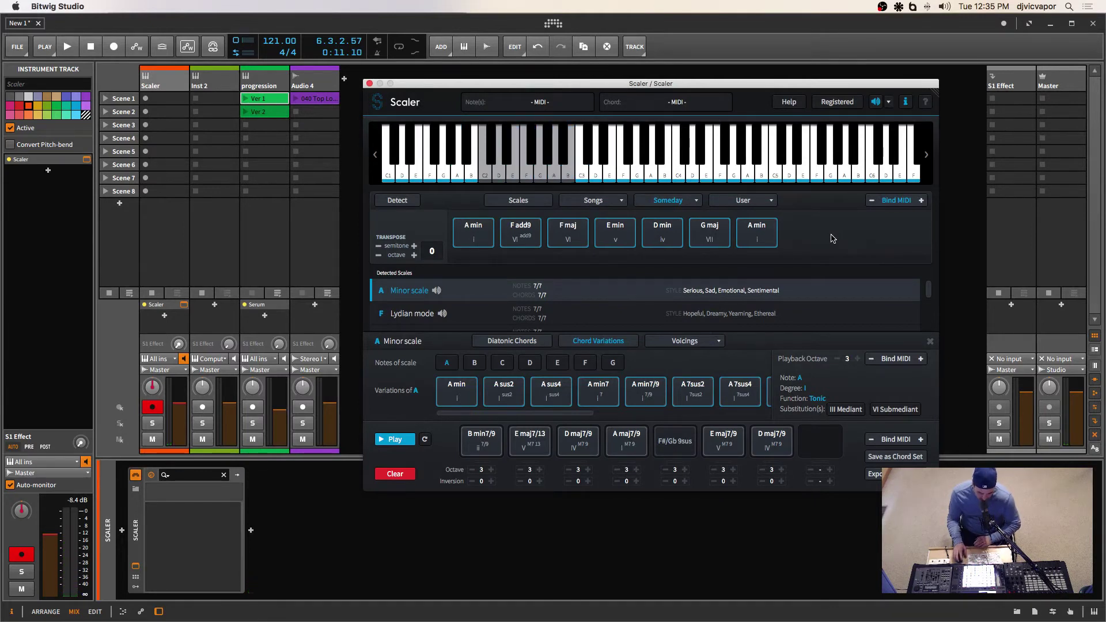
Load the Carl Cox 4 artist chord set in Scaler
click(698, 202)
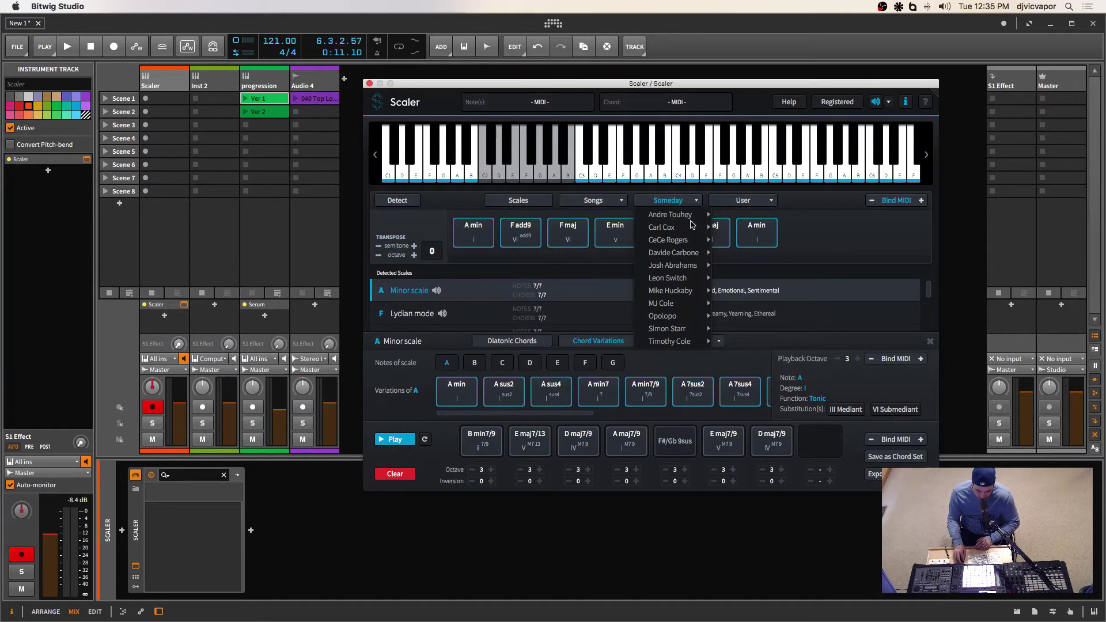
mouse_move(693, 227)
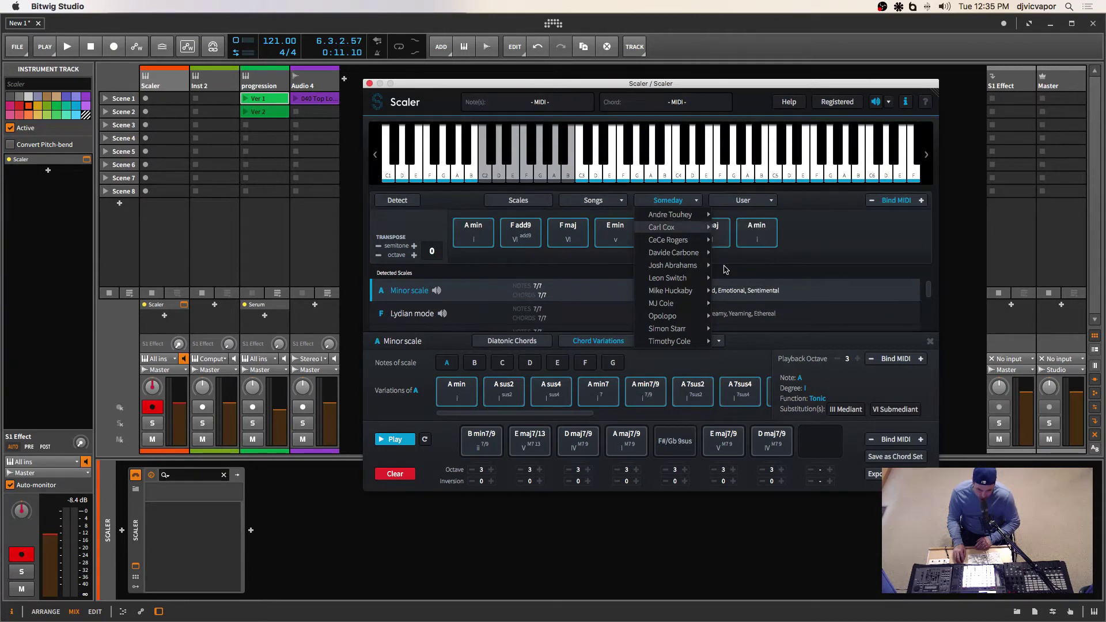
click(741, 266)
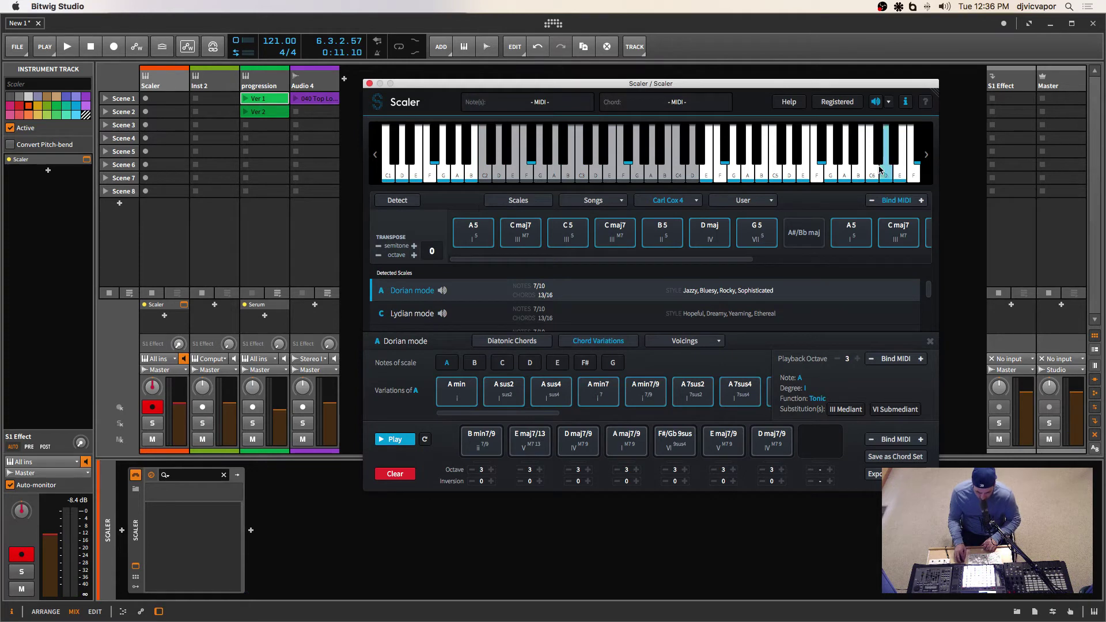
Load the Opolopo 2 artist chord set in Scaler
click(691, 201)
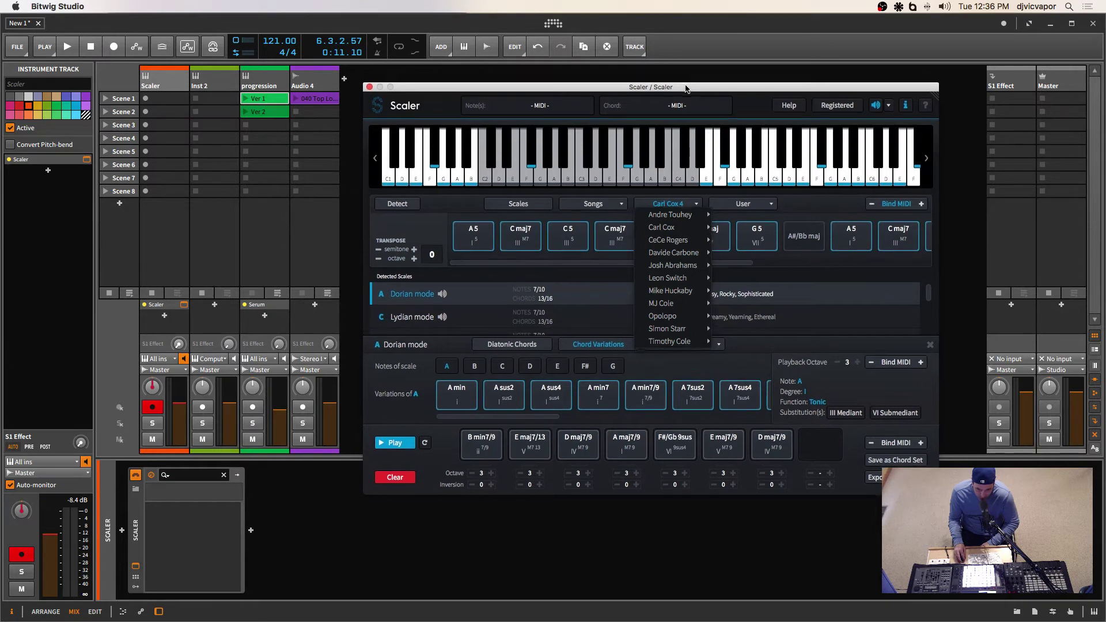
drag(681, 87, 686, 89)
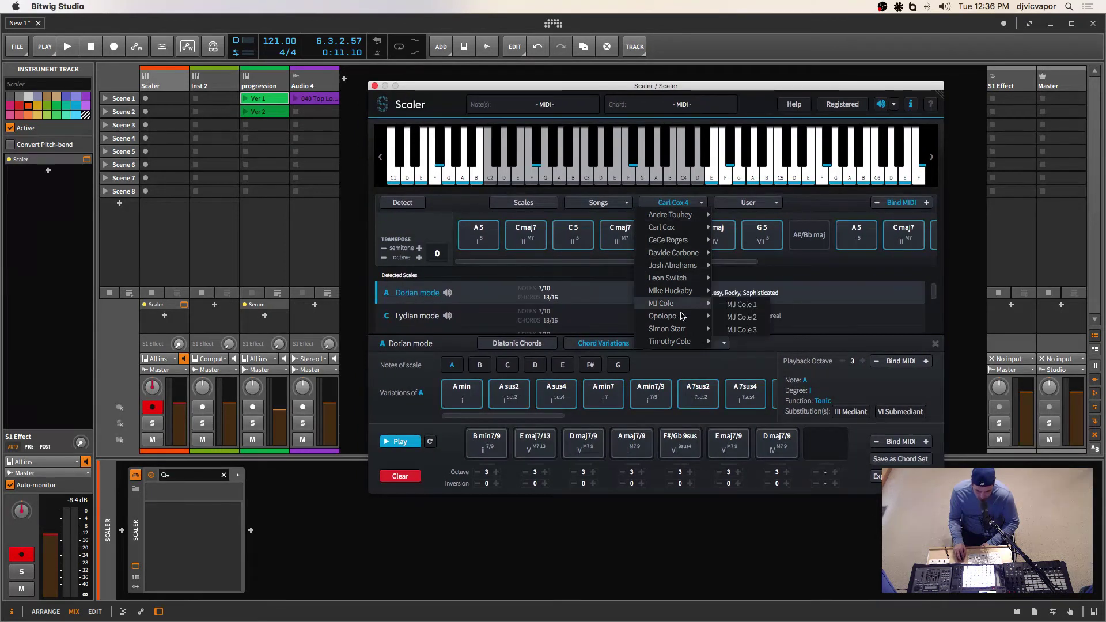
mouse_move(681, 317)
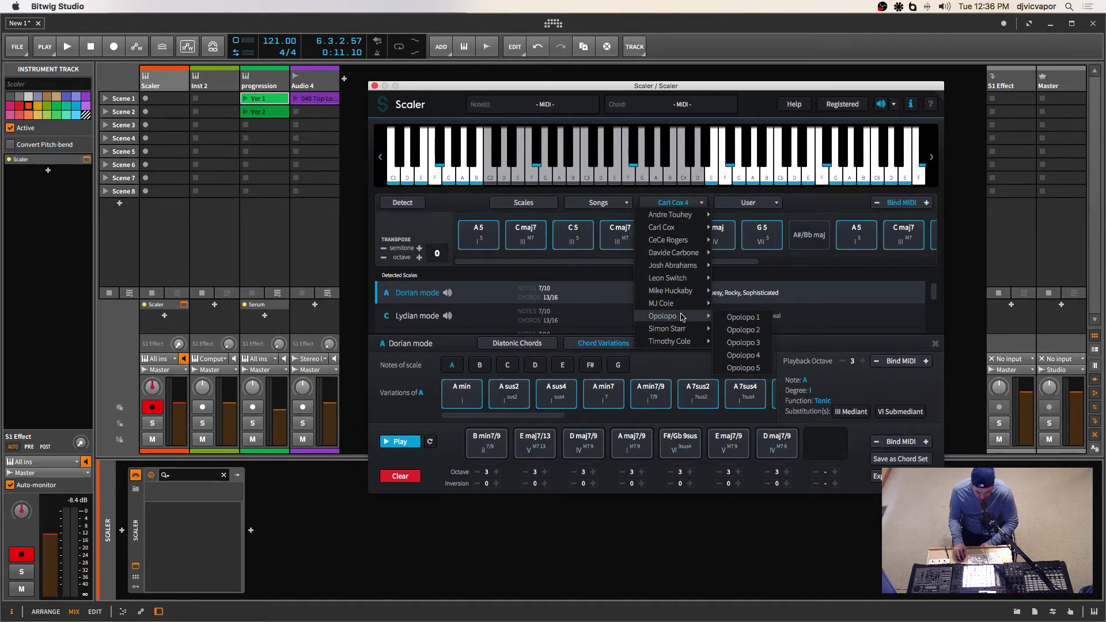
click(743, 329)
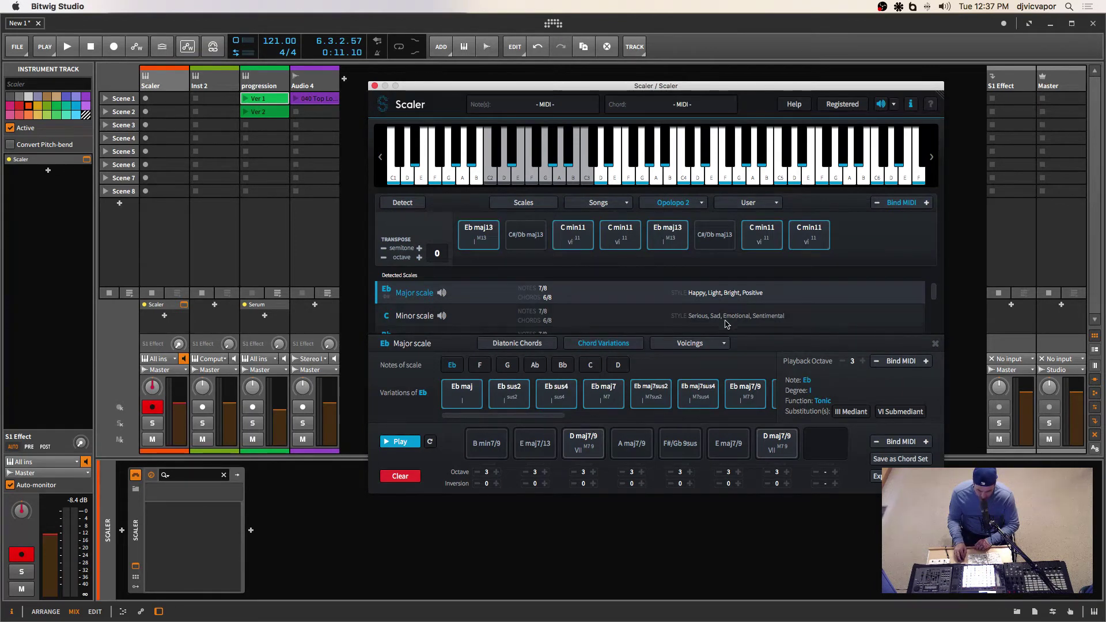
Load the Timothy Cole 5 artist chord set in Scaler
click(702, 203)
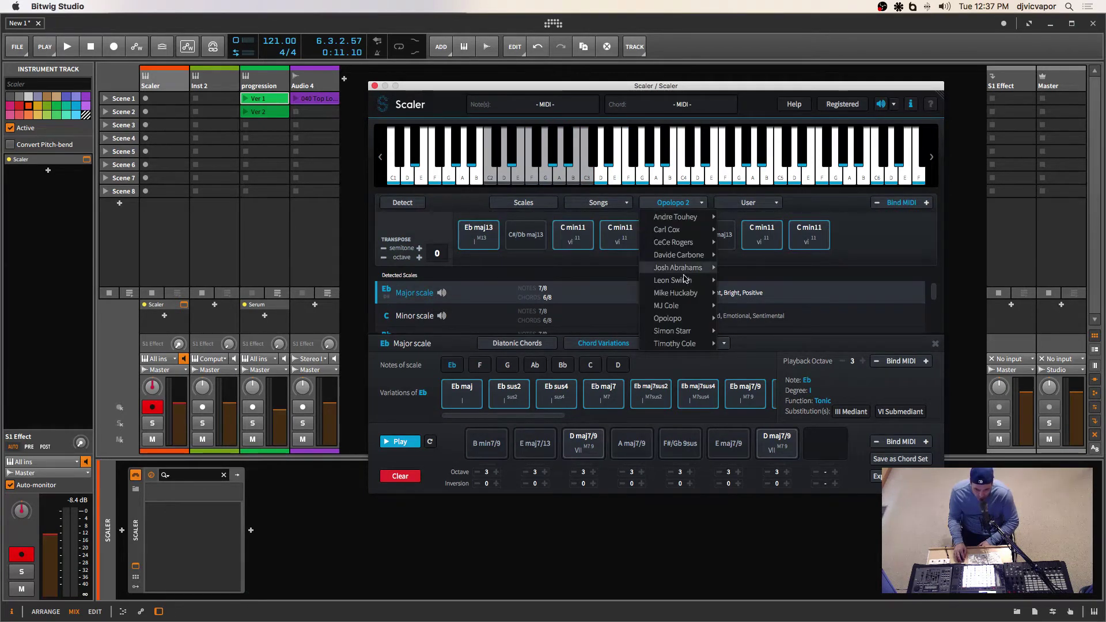
mouse_move(695, 343)
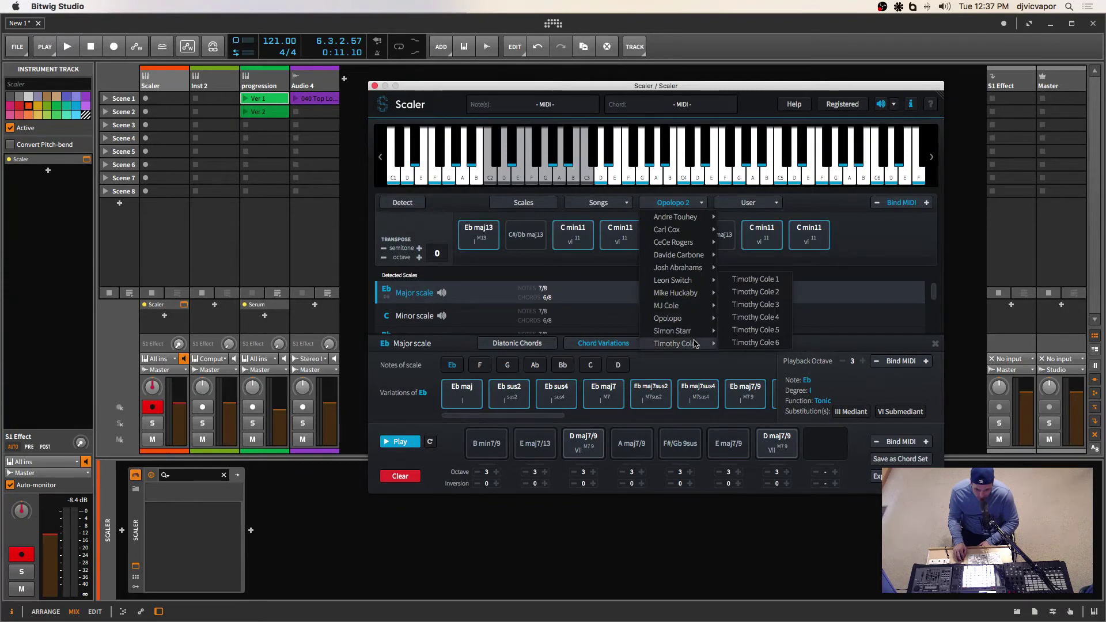
click(755, 330)
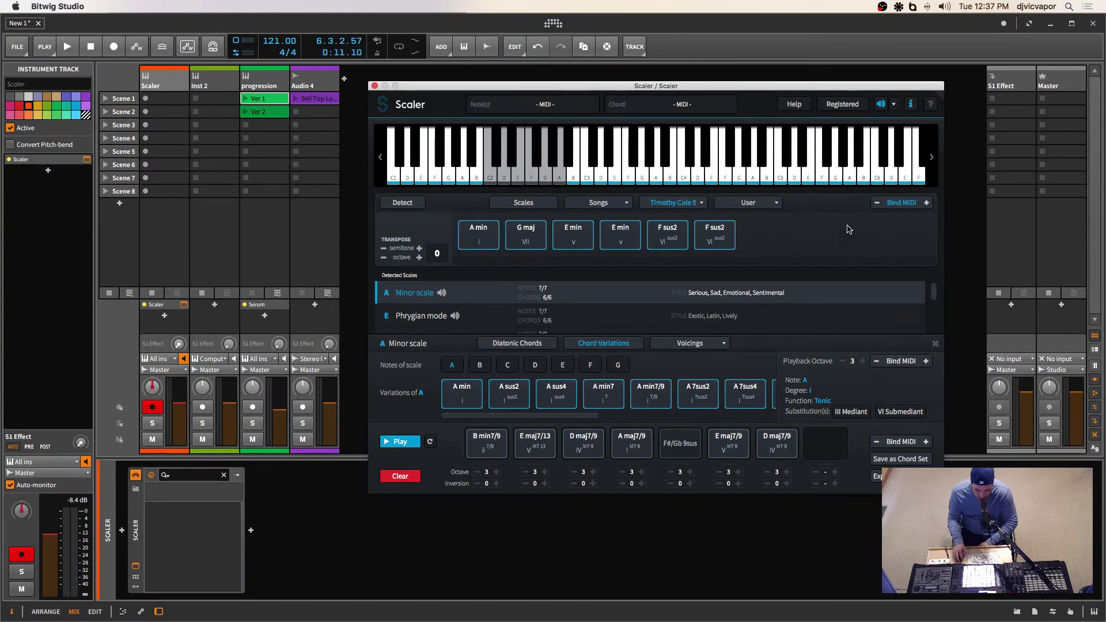
Close the Scaler plug-in window and disarm the Scaler track
click(374, 85)
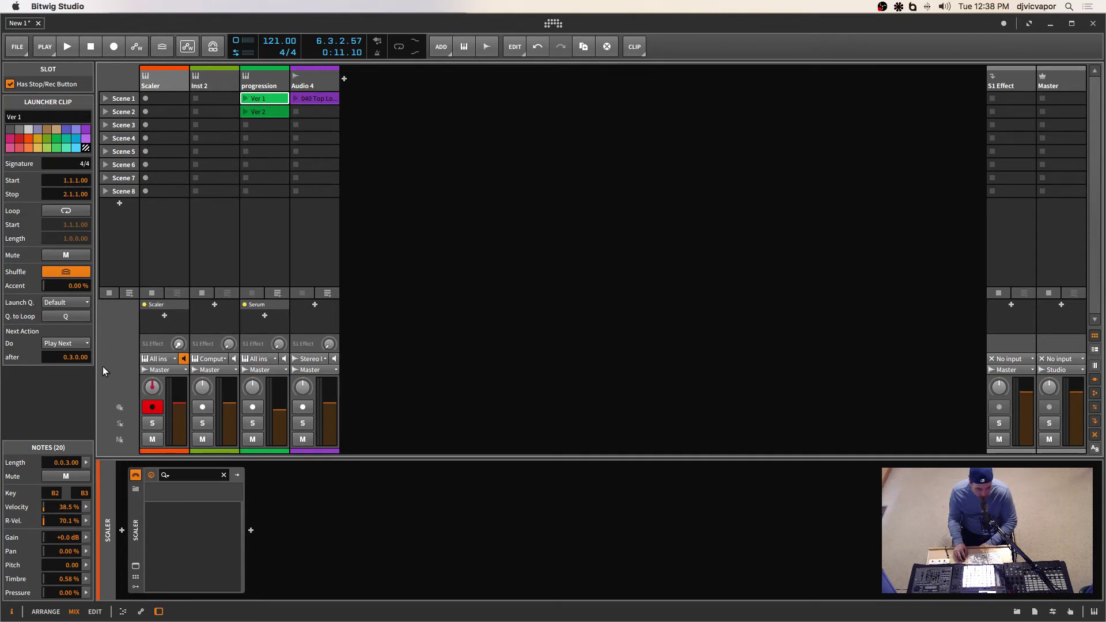
click(152, 408)
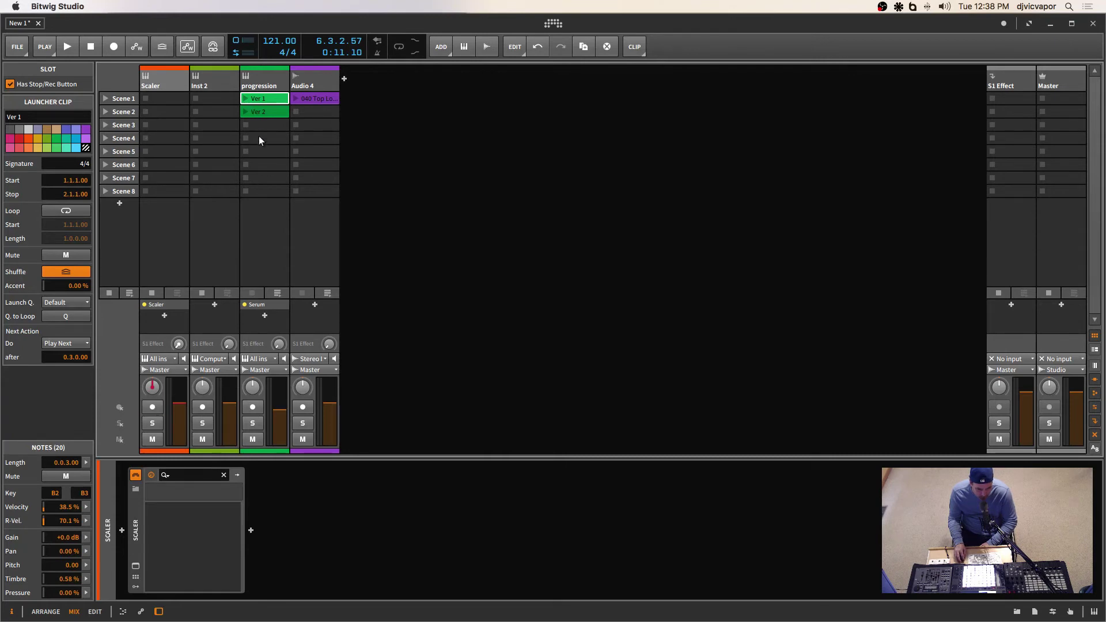
Launch the Ver 1 clip on the progression track together with the 040 Top Loop clip on Audio 4
click(246, 99)
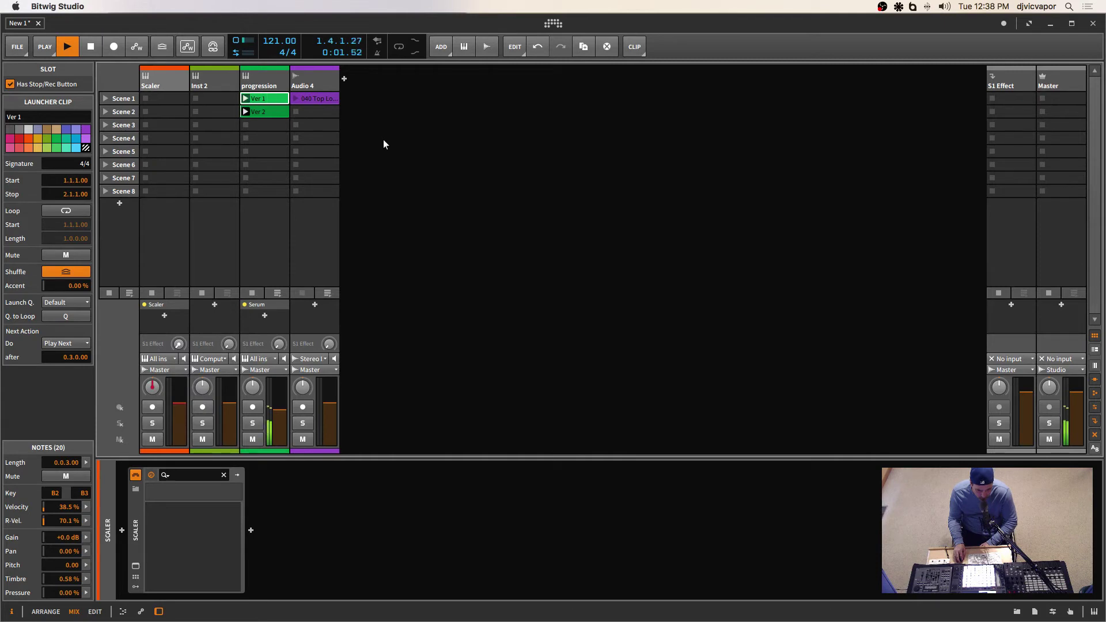
click(295, 98)
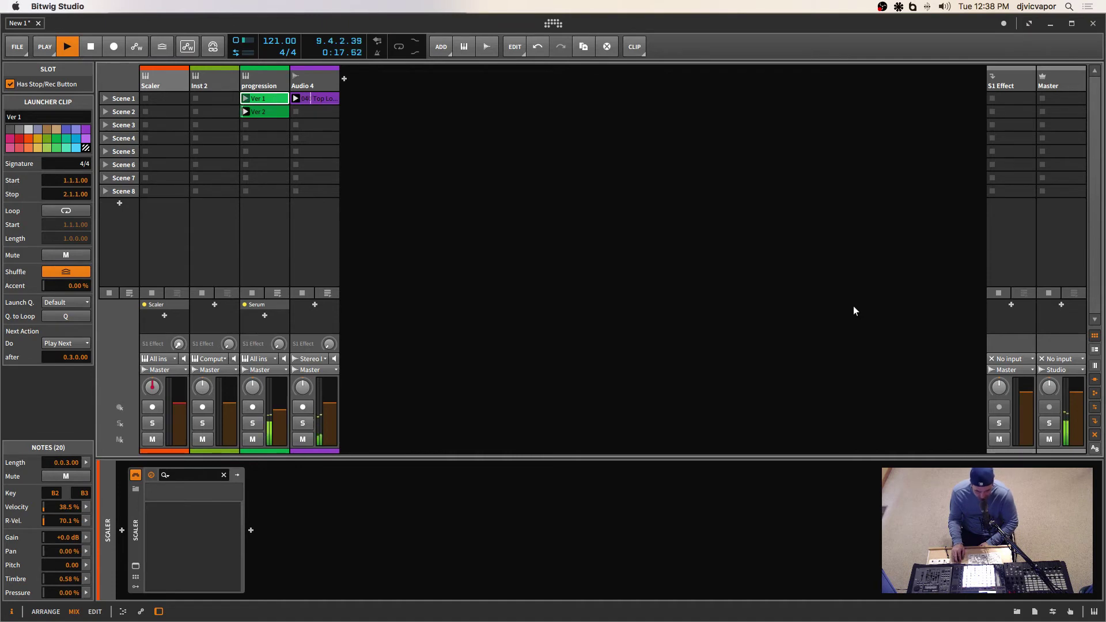
Add the 040(b) Drum Beat loop from the SD - Drum Beats folder to a new audio track in Scene 1 and launch it
click(1018, 611)
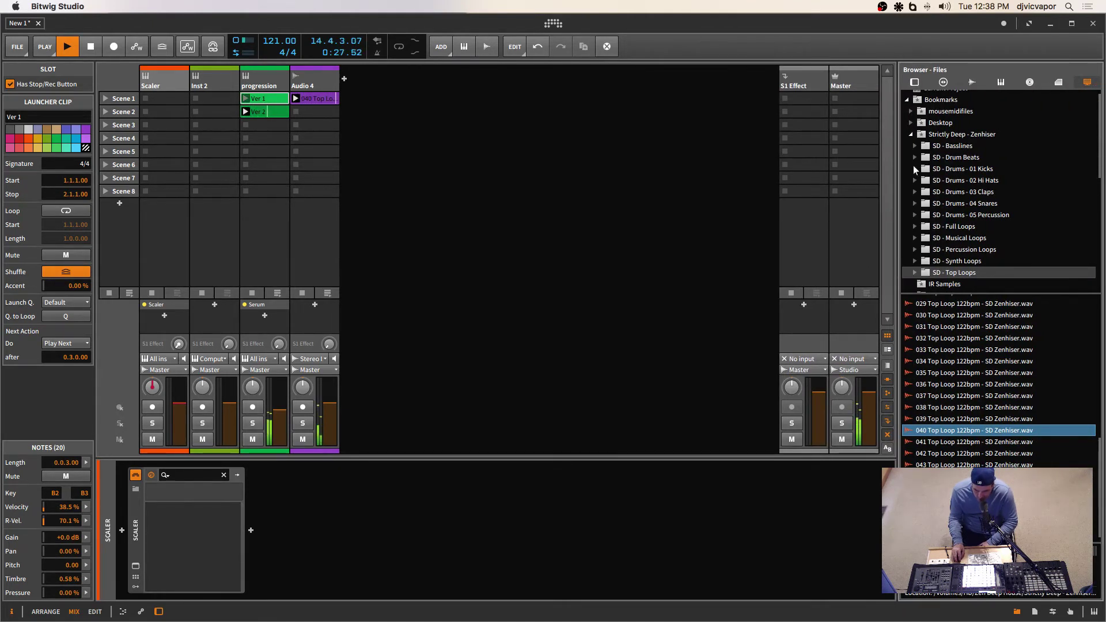
click(914, 158)
click(921, 158)
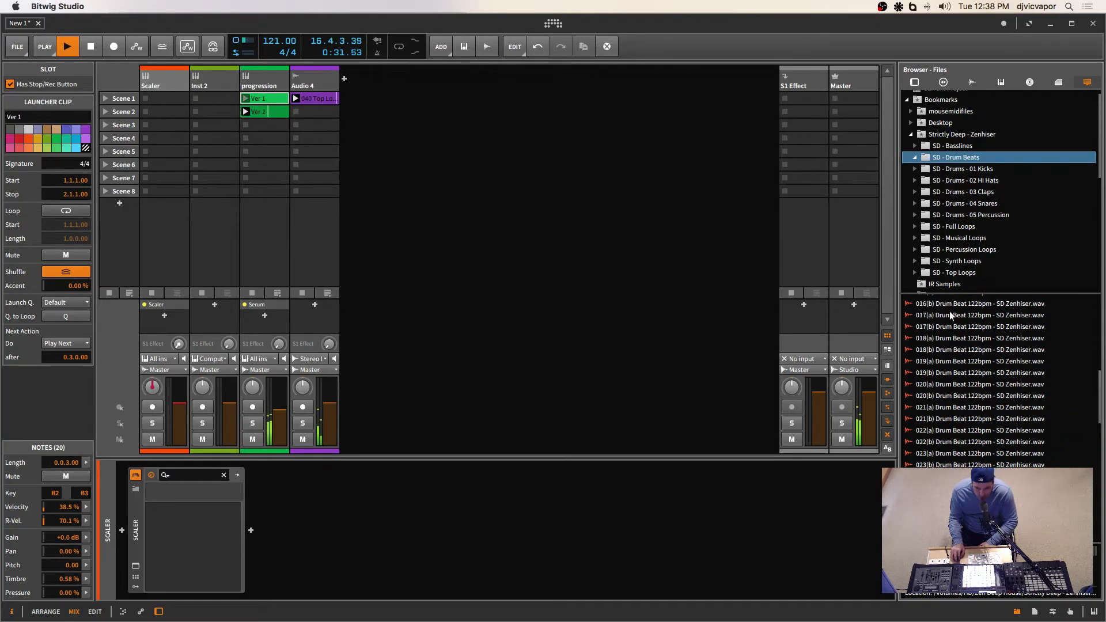
scroll(975, 430, down, 5)
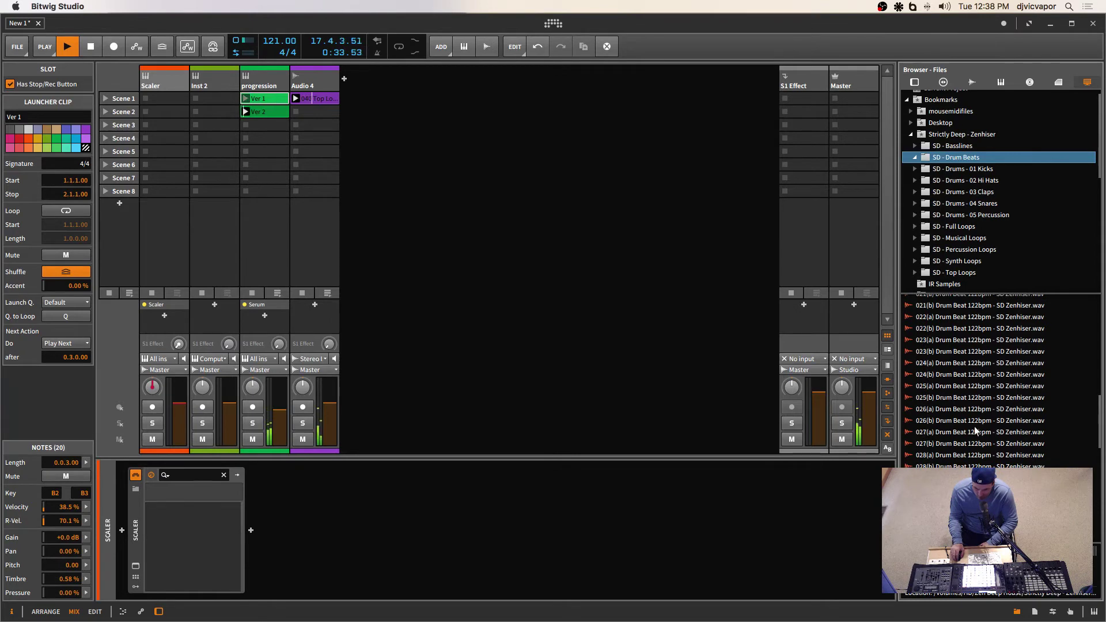
scroll(975, 431, down, 5)
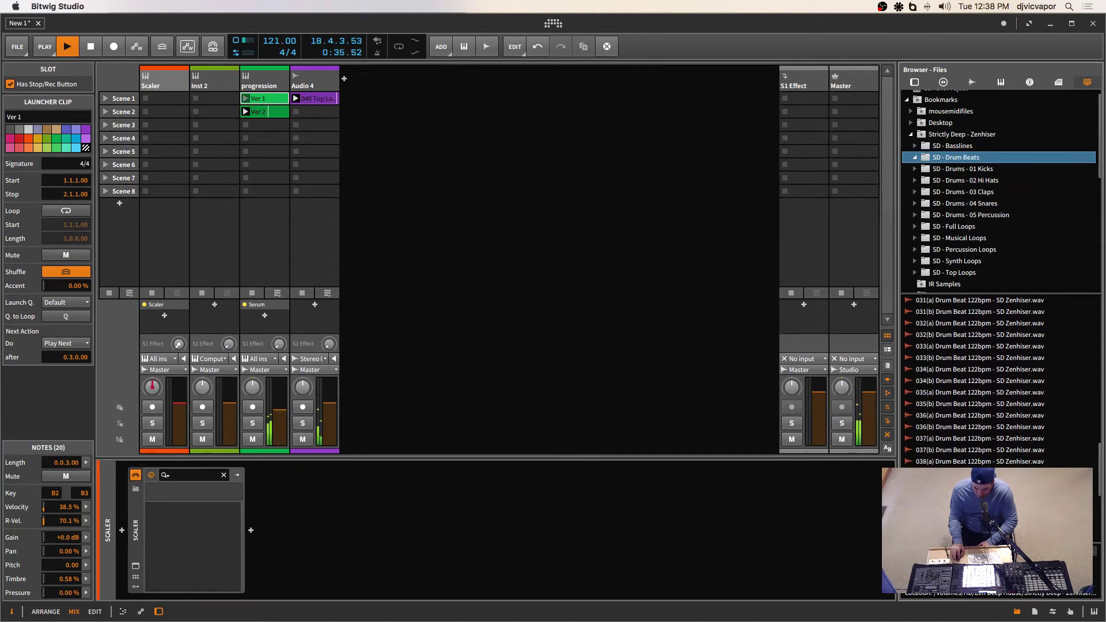
click(975, 508)
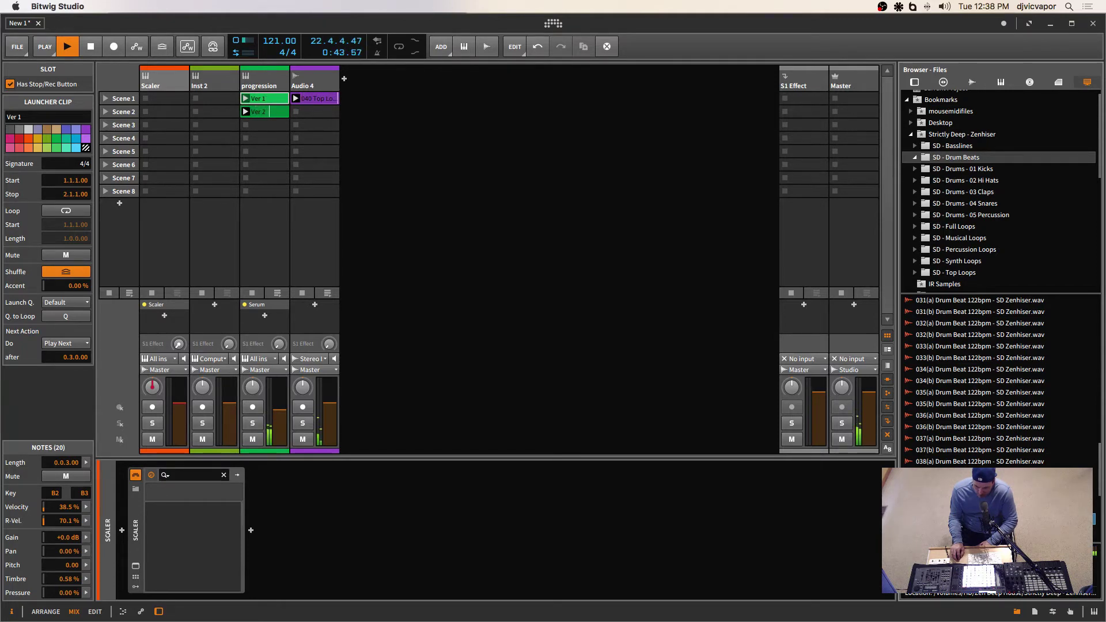
drag(693, 464, 347, 102)
click(345, 99)
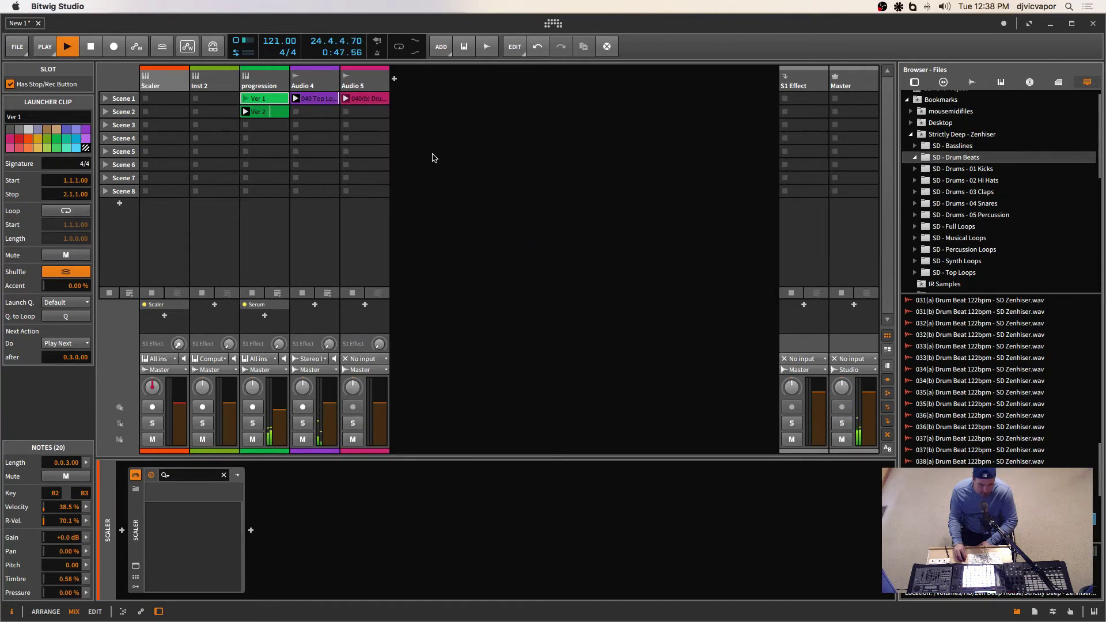
Lower the volume of the new drum beat track Audio 5 and hide the file browser
drag(383, 404, 382, 411)
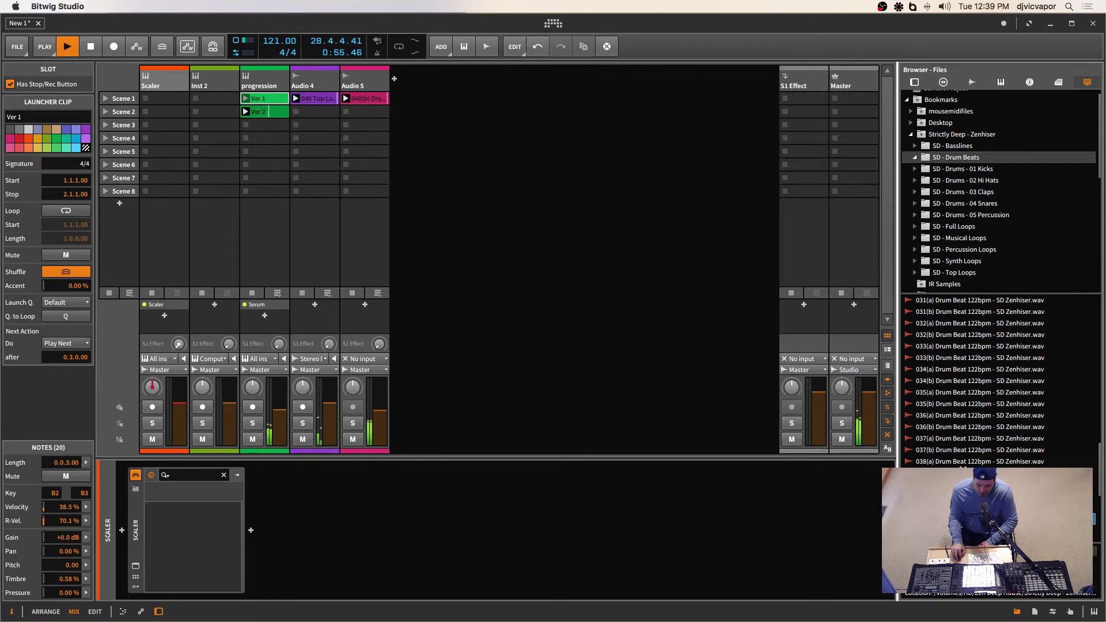
click(1017, 612)
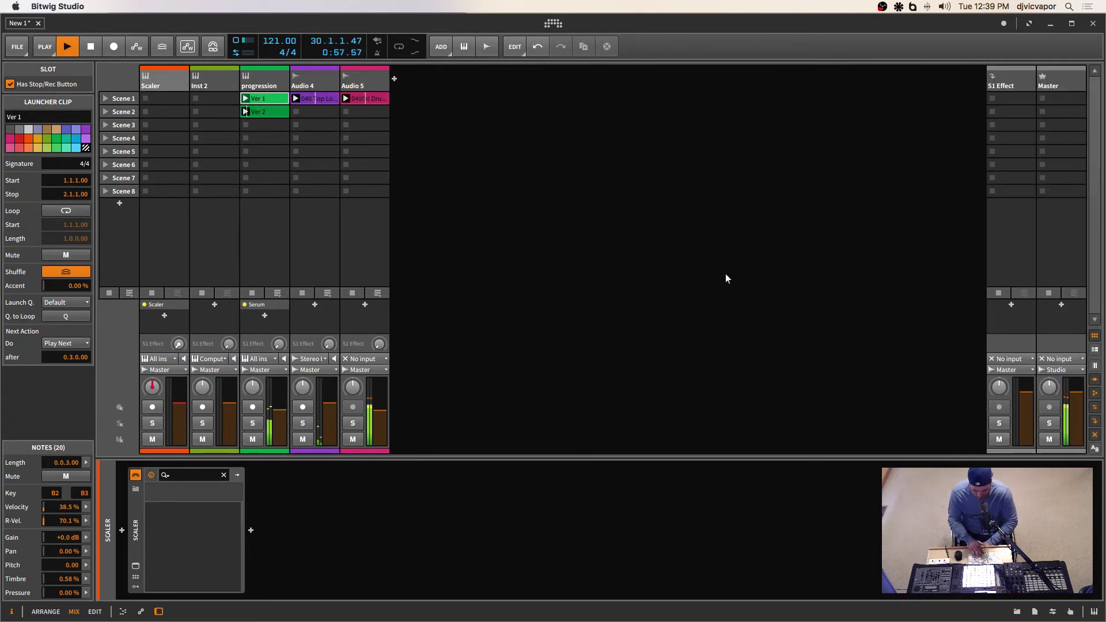
Stop playback and stop the clips on the Audio 4, Audio 5 and progression tracks
key(space)
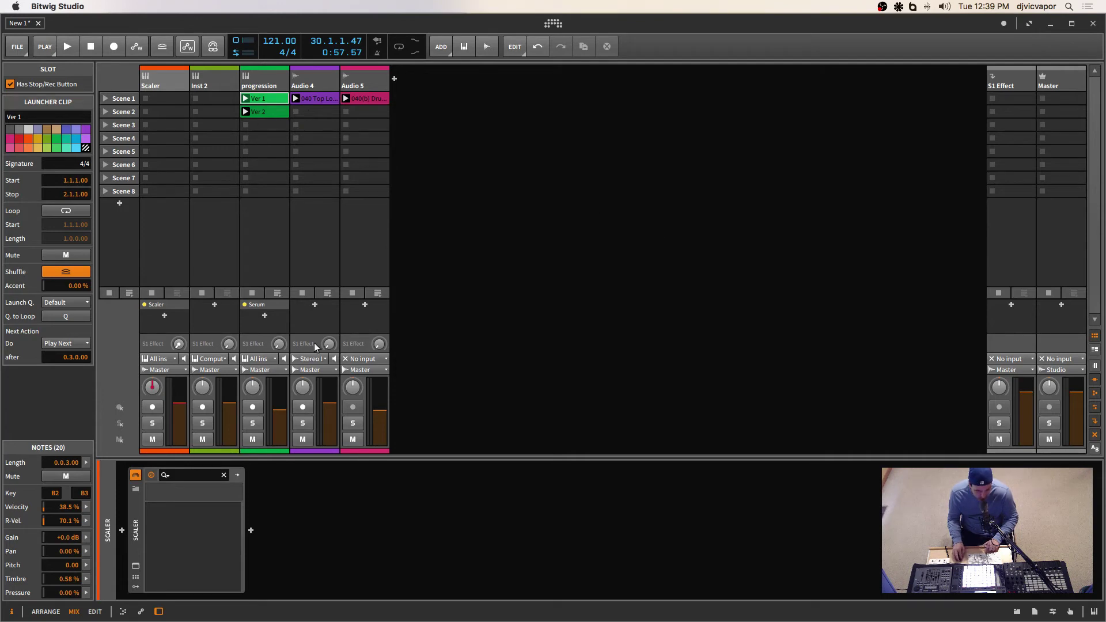
click(301, 293)
click(349, 293)
click(249, 291)
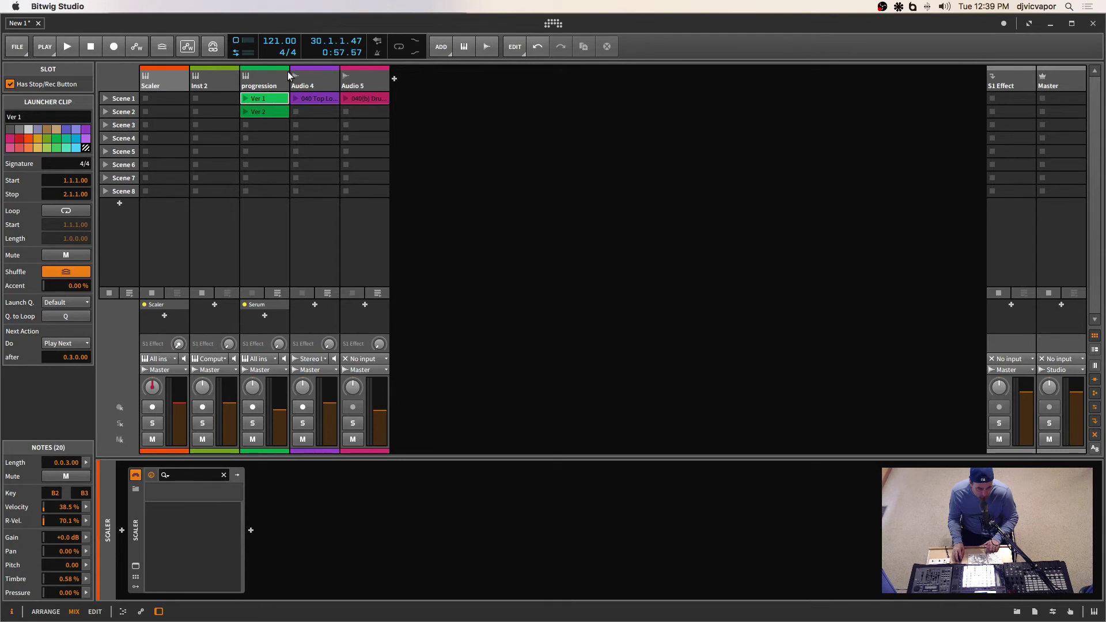
Insert the Captain Chords instrument from System VST Plugins on the Inst 2 track
click(209, 85)
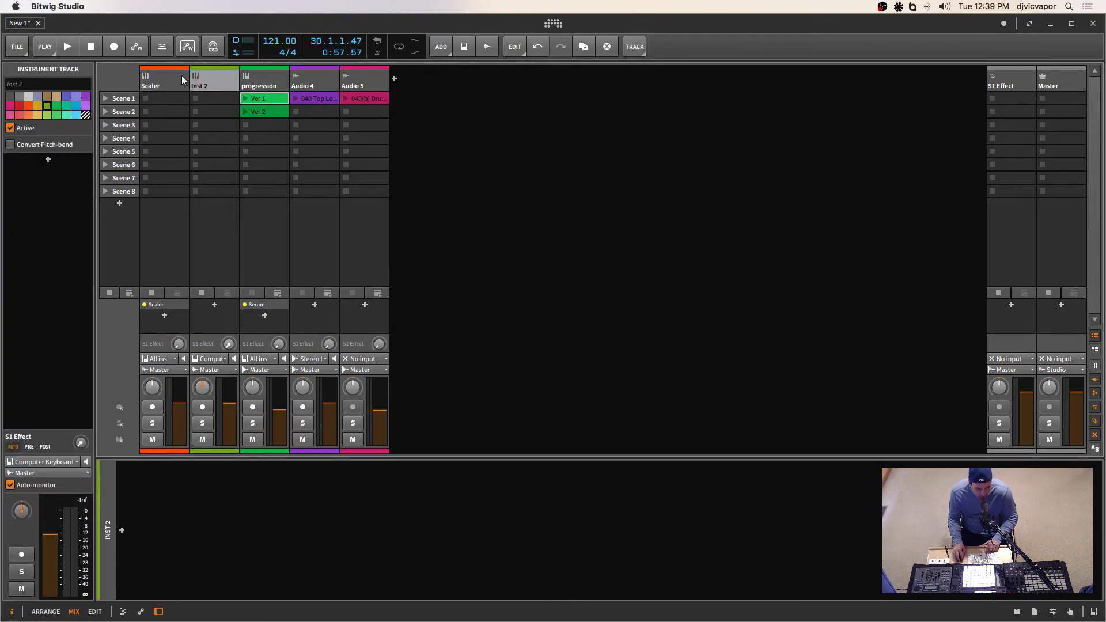
click(162, 79)
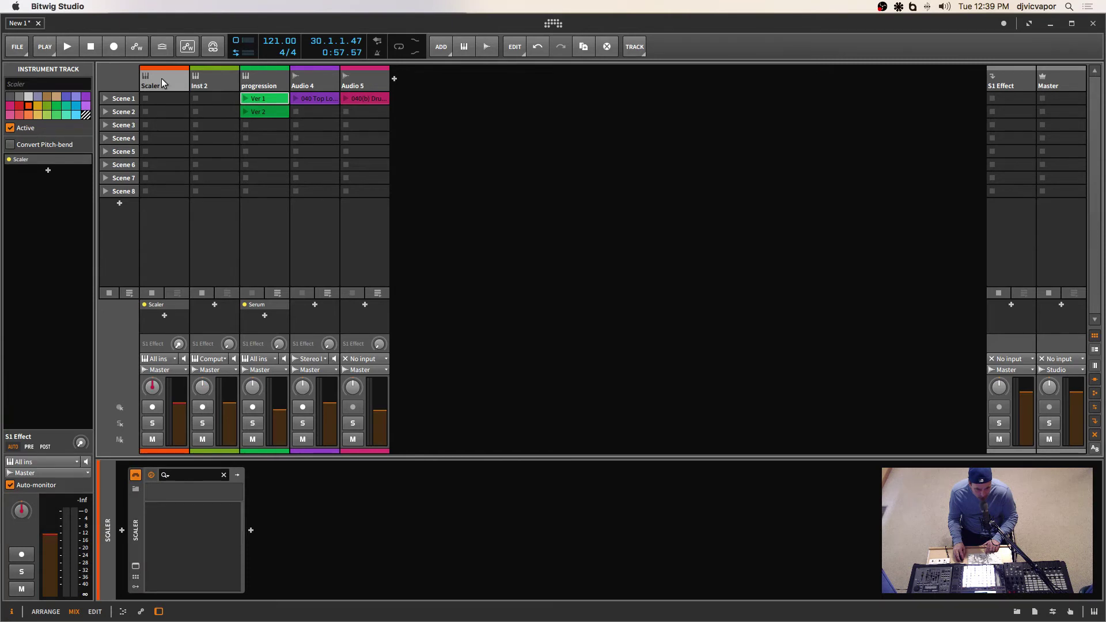
click(194, 82)
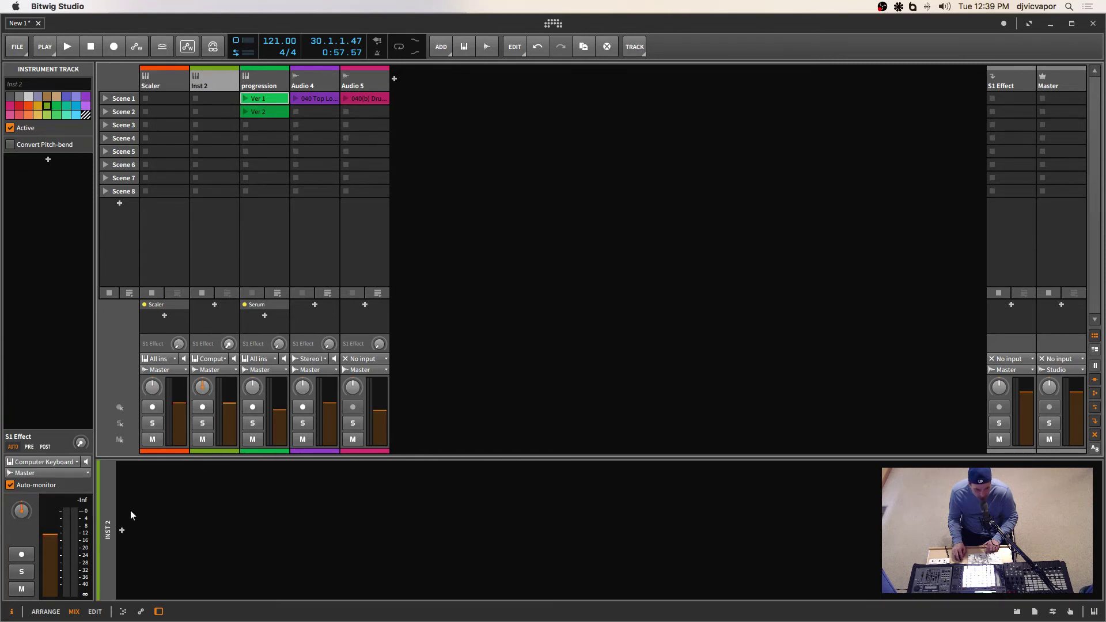
click(122, 530)
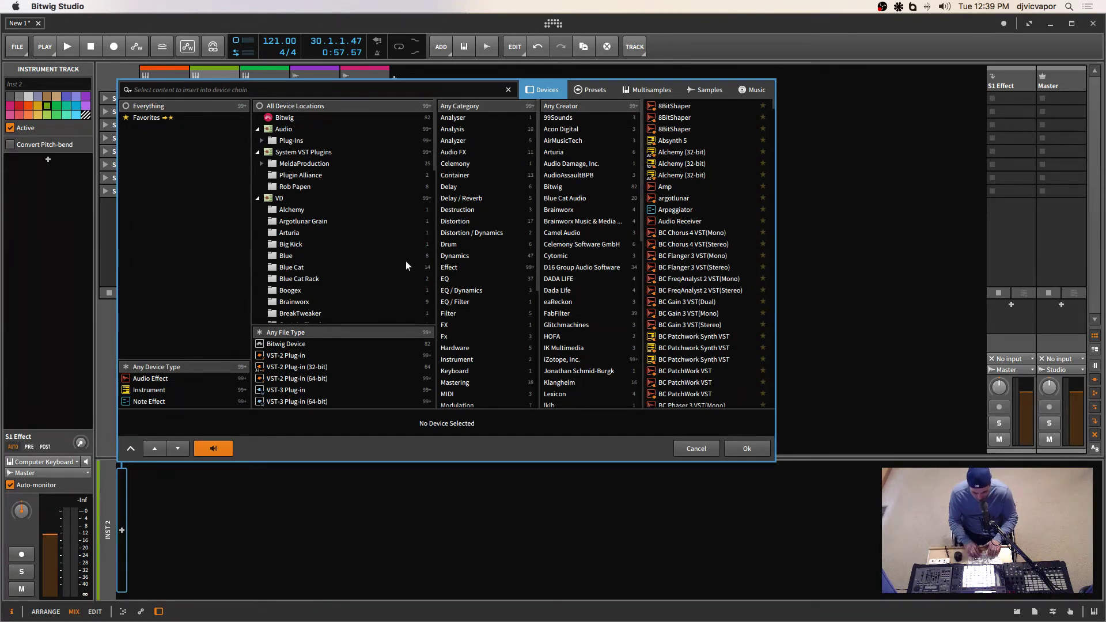
text(captai)
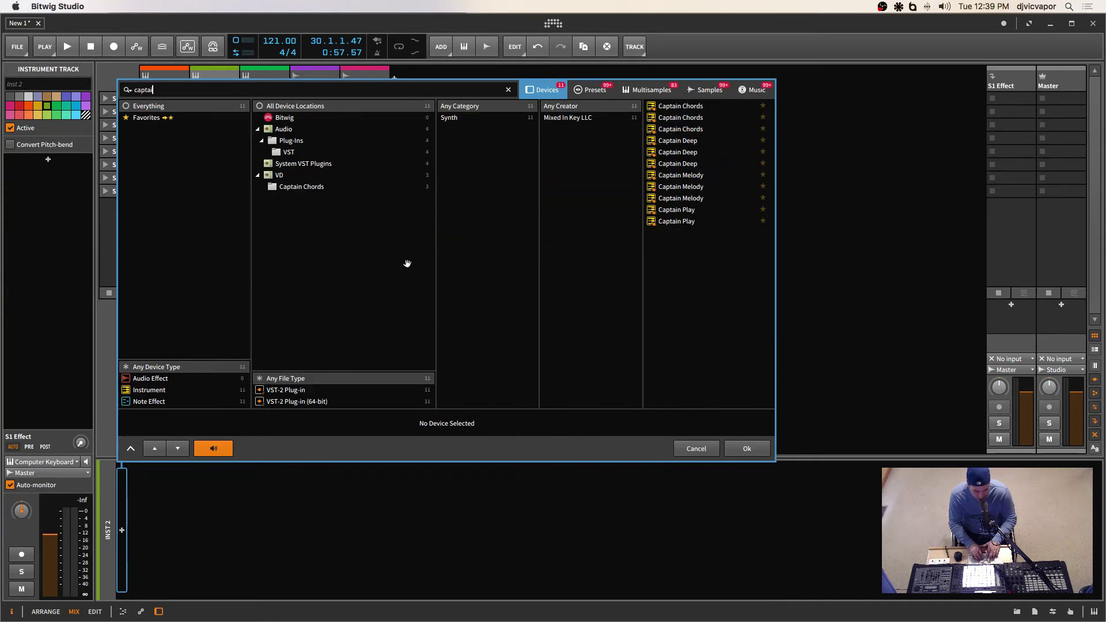
text(n)
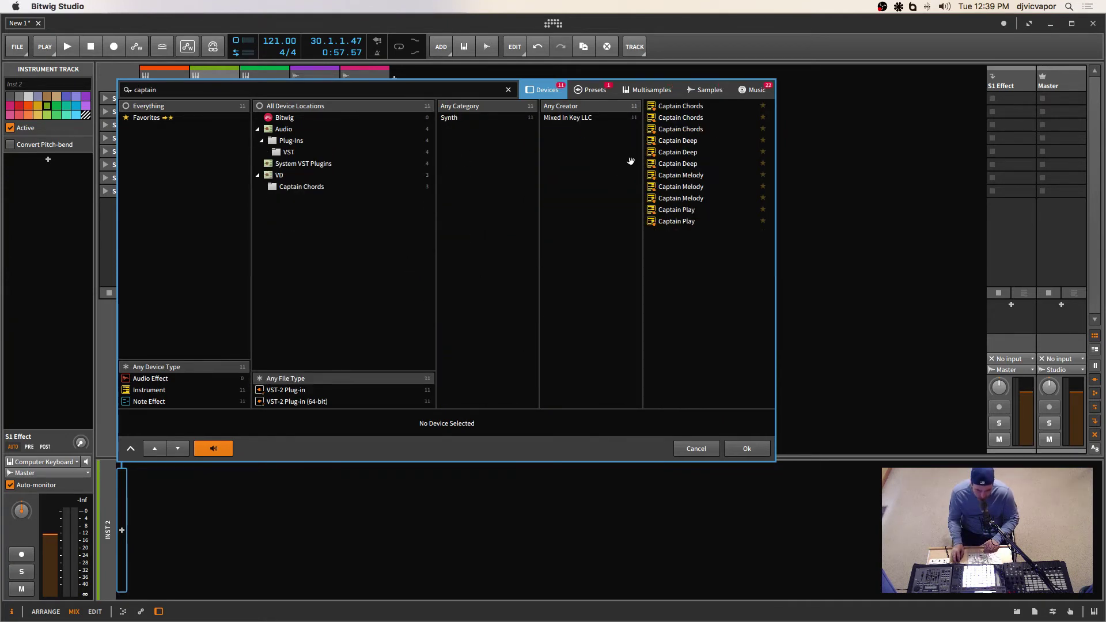
click(676, 105)
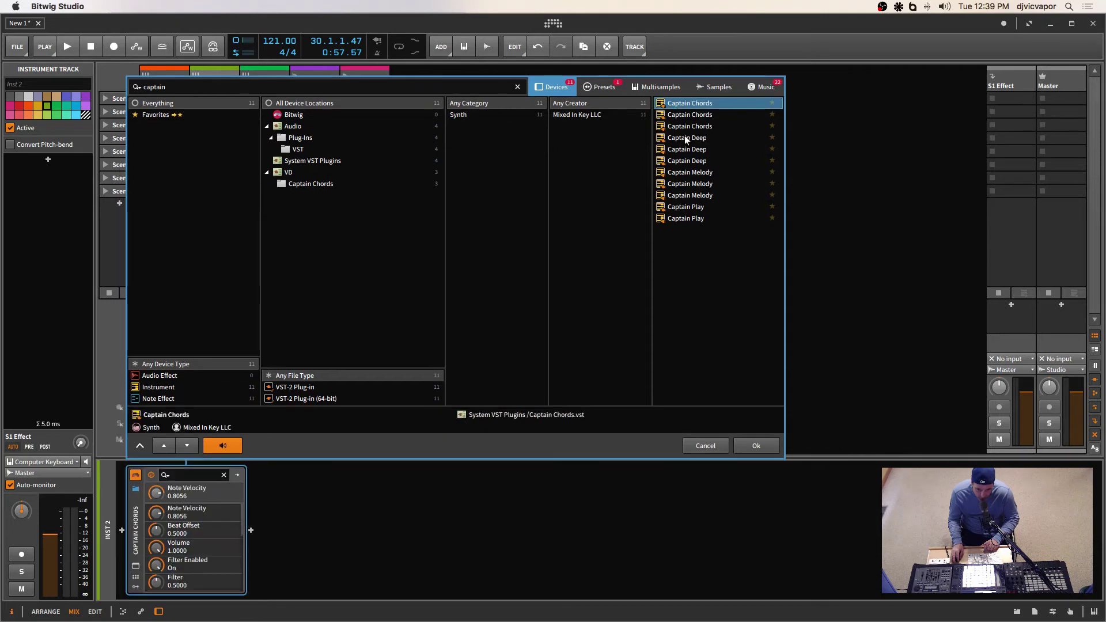
click(745, 445)
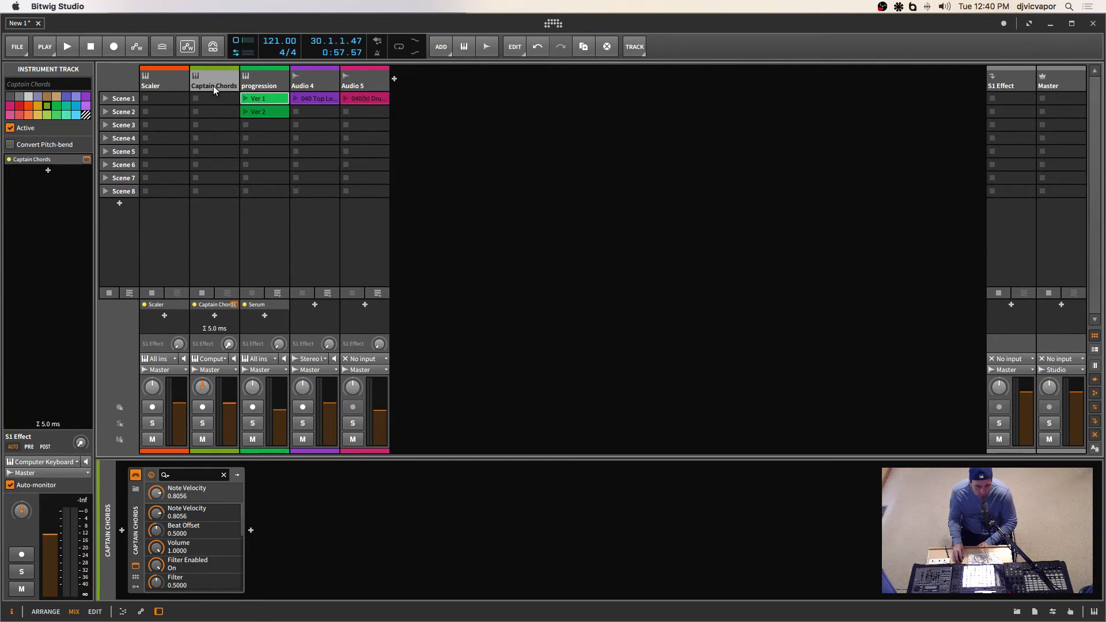
Check the open windows for the Captain Chords interface and remove the device from its track
key(ctrl+Up)
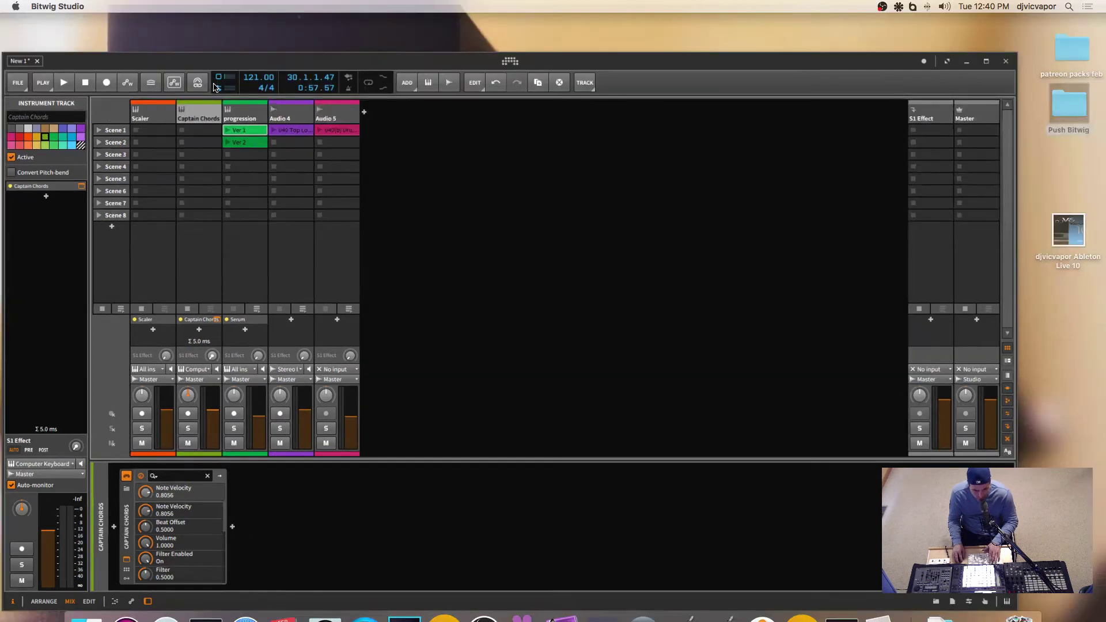
click(274, 329)
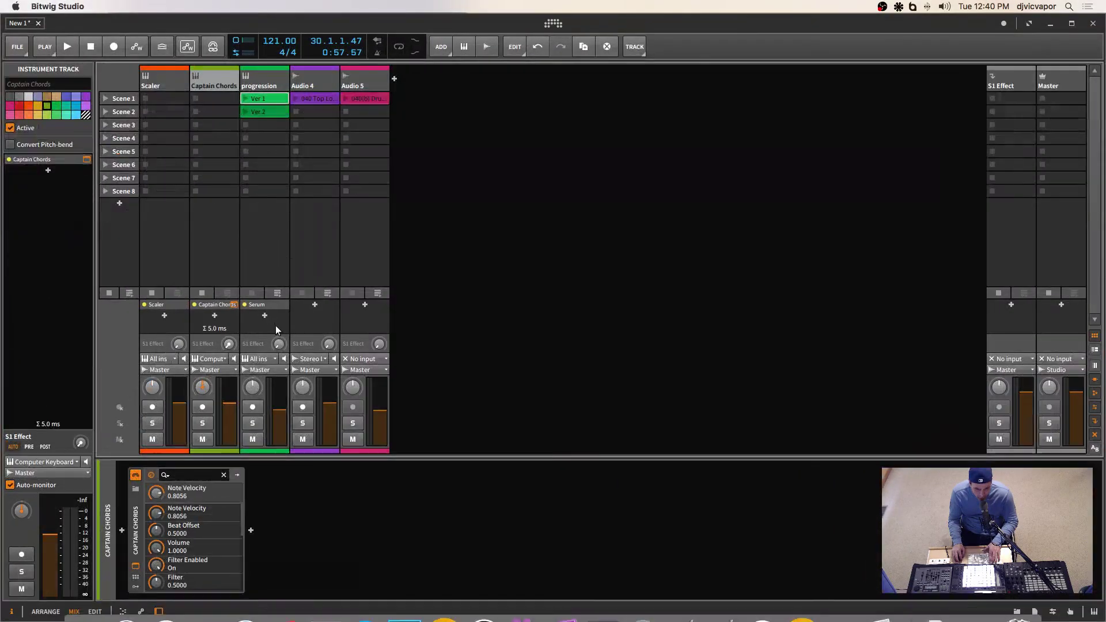
click(425, 238)
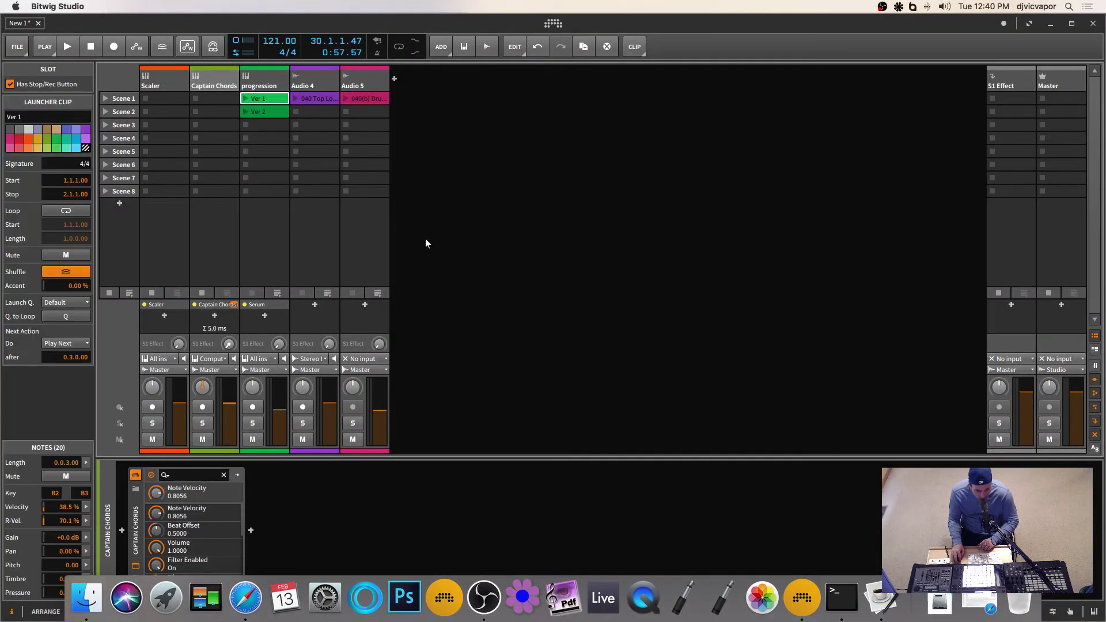
click(520, 530)
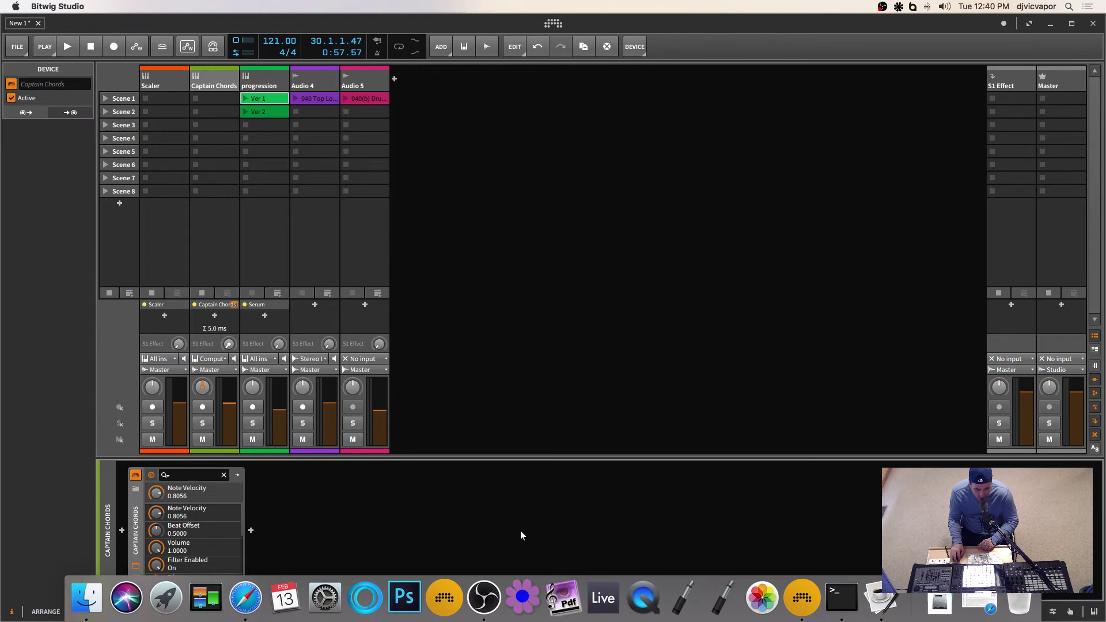
key(ctrl+Up)
click(508, 272)
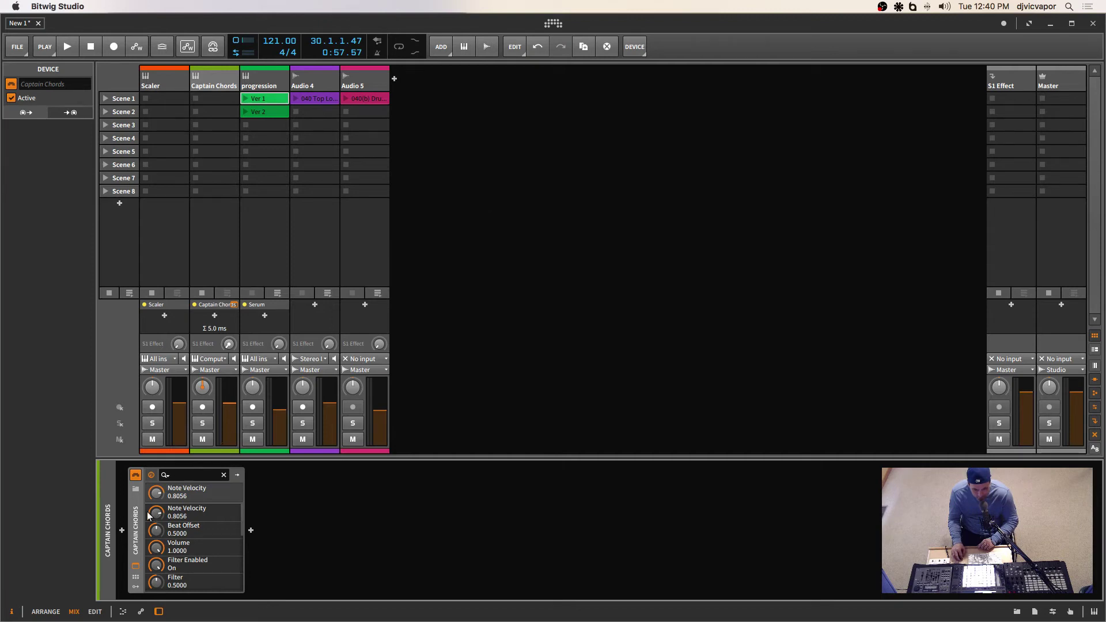
key(Delete)
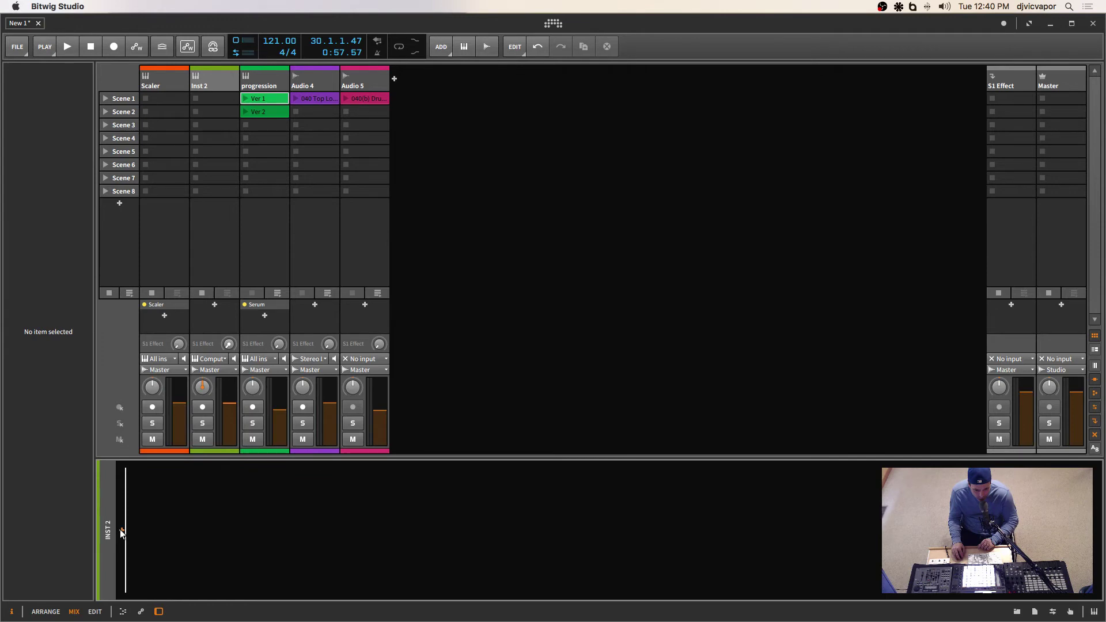
Search the devices for "captain" and insert the Captain Chords version from Audio/Plug-Ins/VST on the Inst 2 track
click(122, 531)
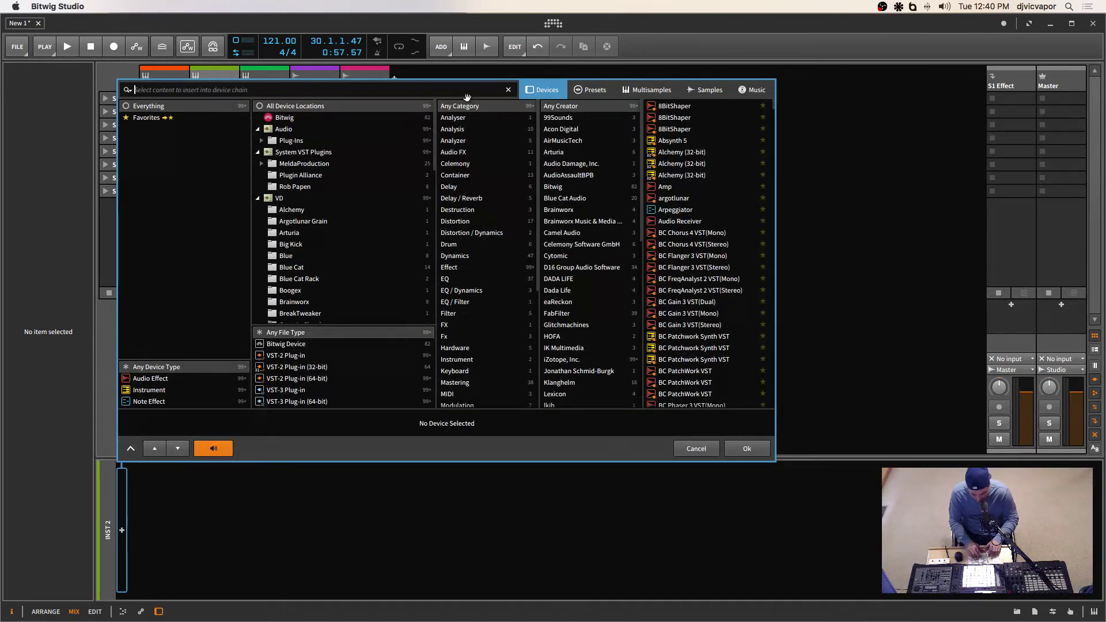
text(capta)
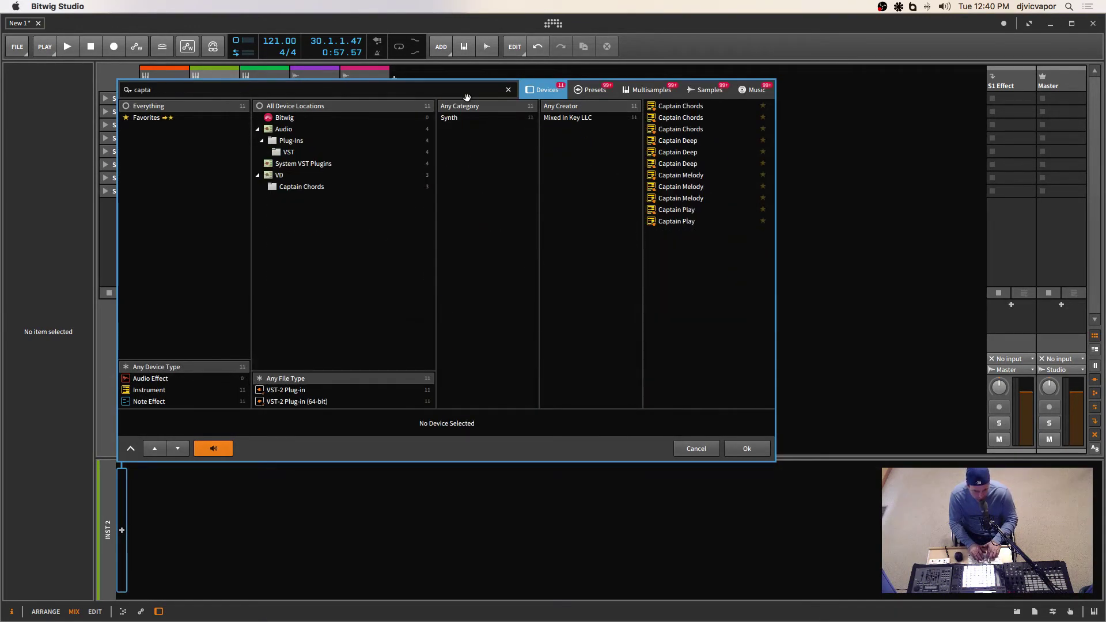
text(in)
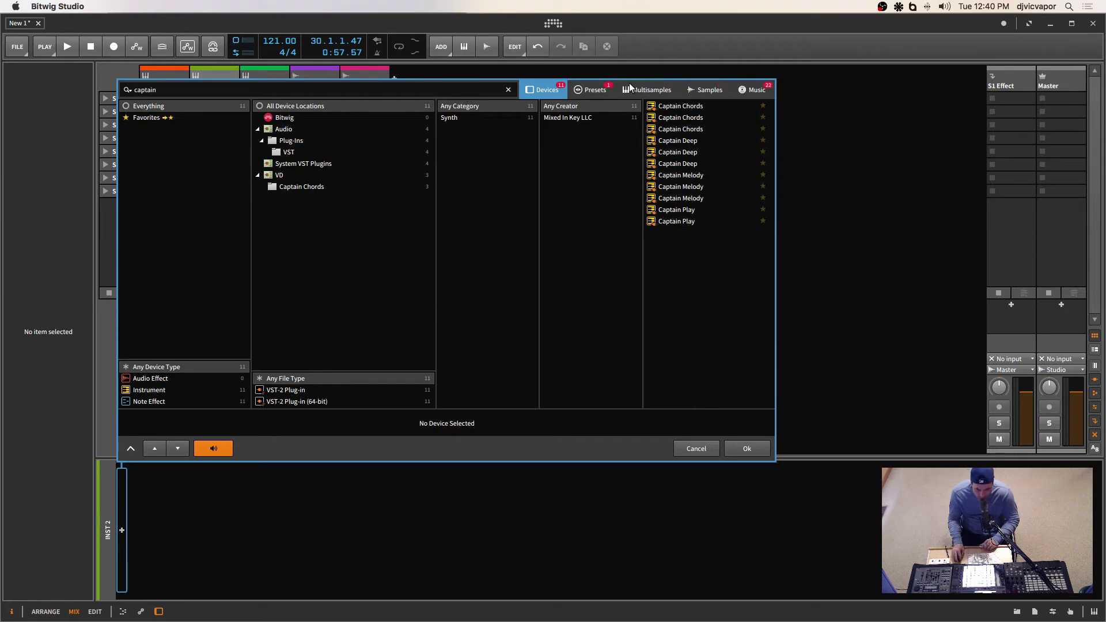
click(665, 127)
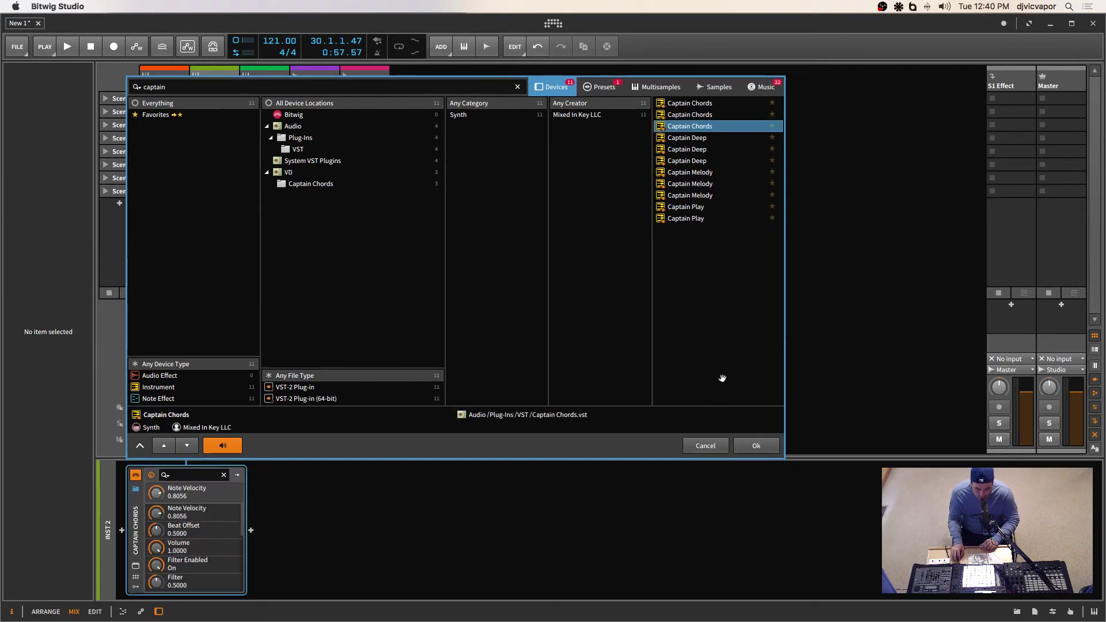
click(745, 446)
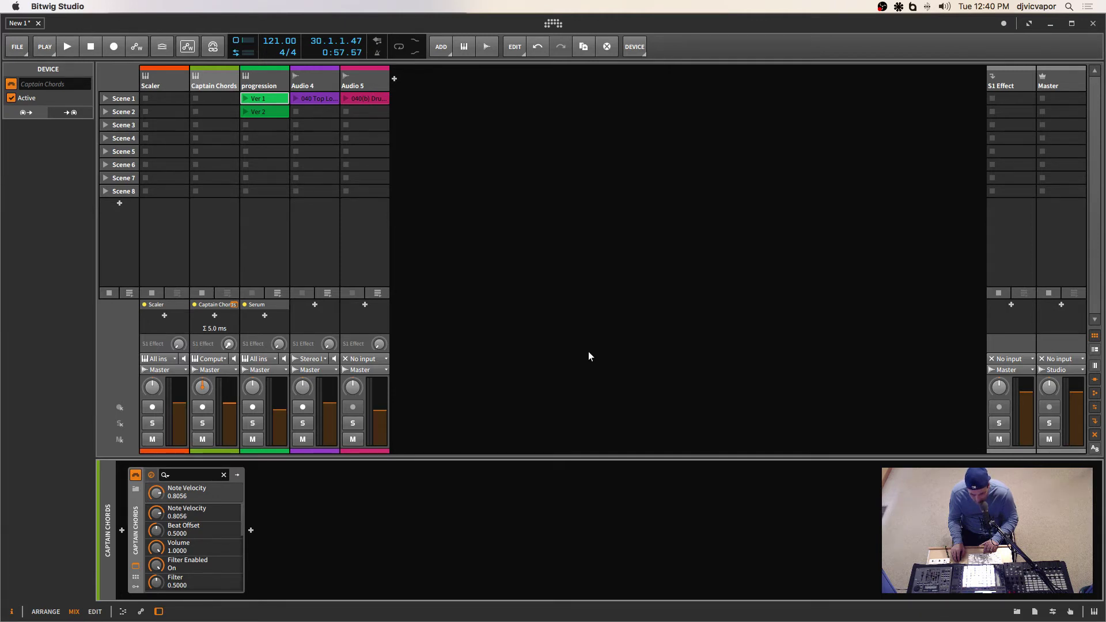
Try to open the Captain Chords plugin window, and delete the device from its track
click(233, 305)
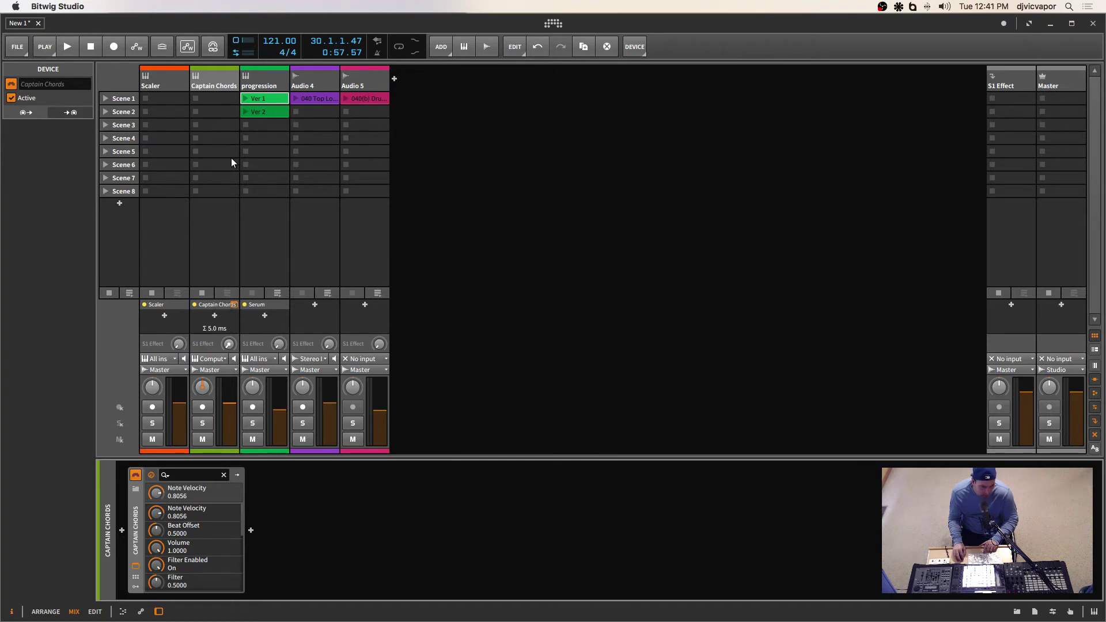
click(215, 86)
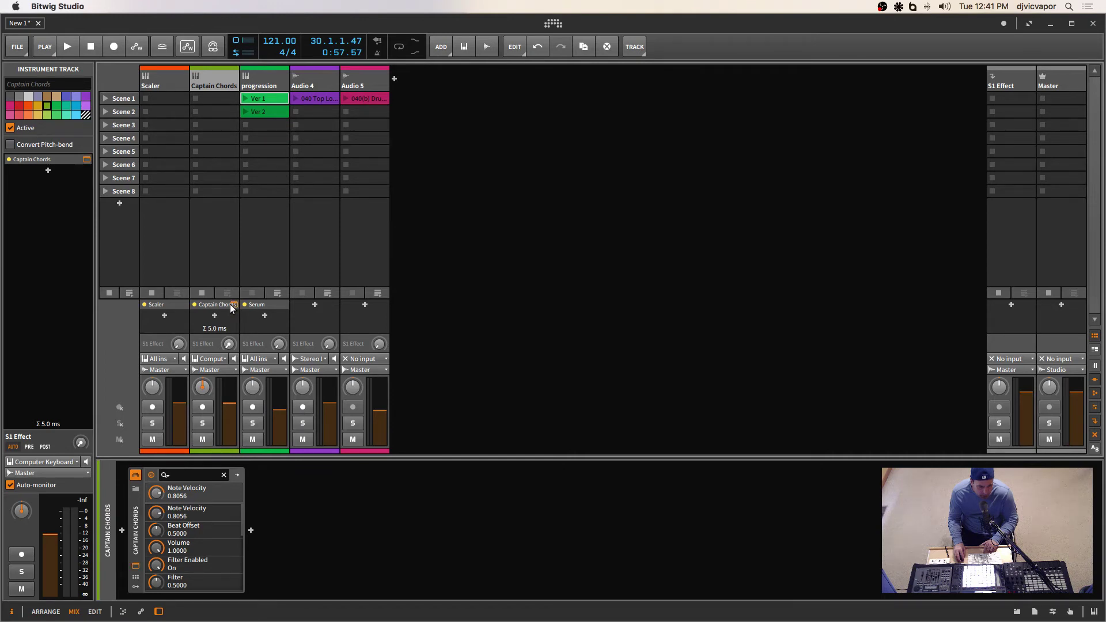
click(133, 555)
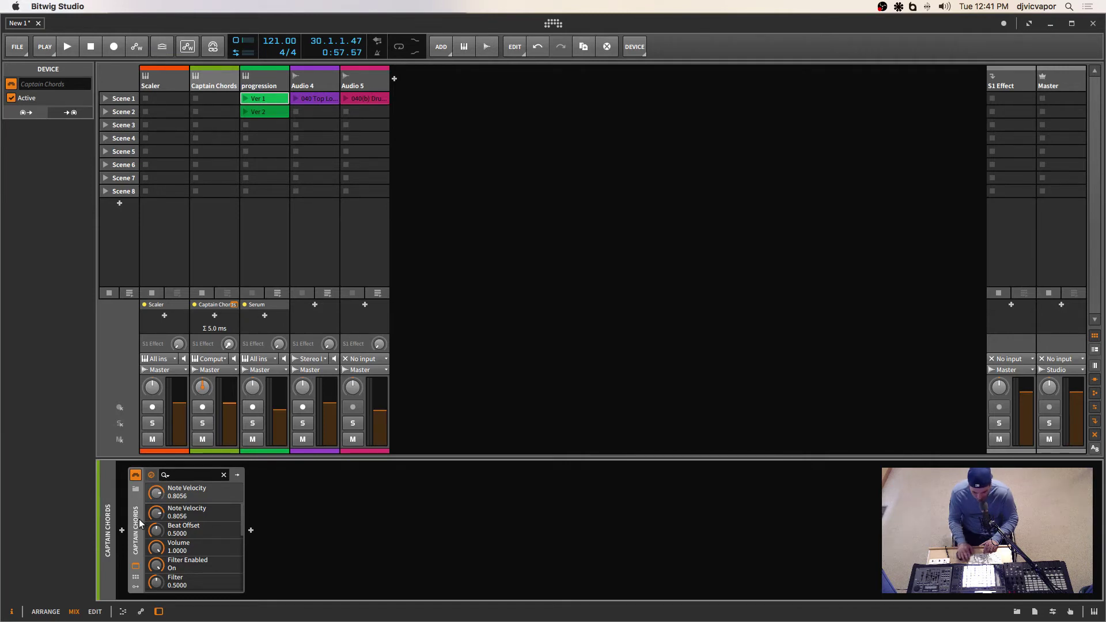
key(Delete)
Insert the Captain Chords version from the VD/Captain Chords folder on the empty Inst 2 track
click(219, 69)
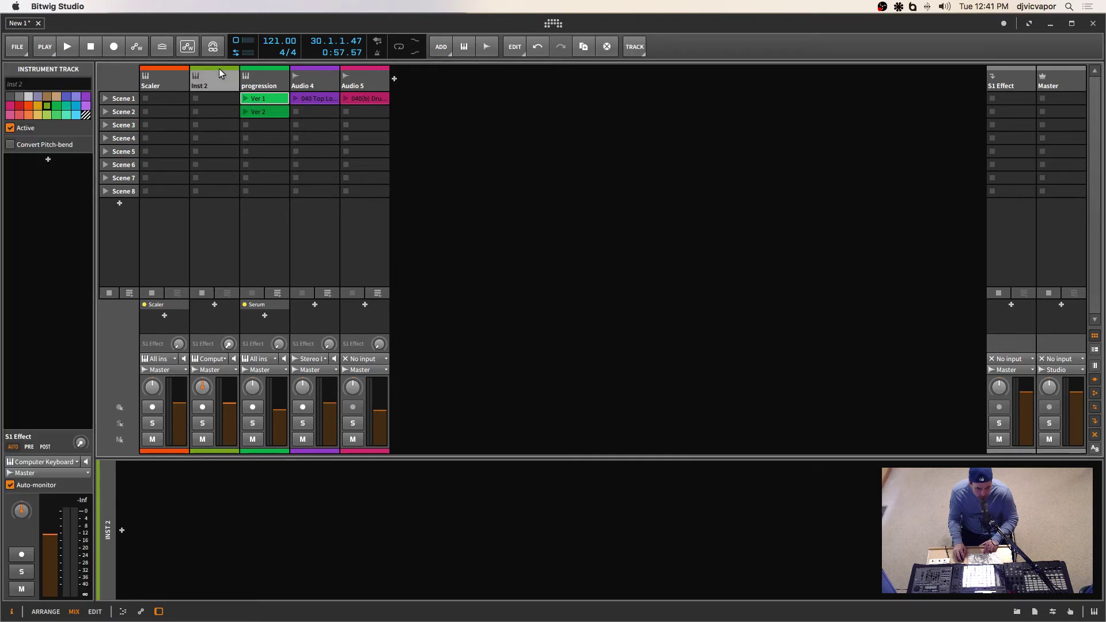
click(122, 531)
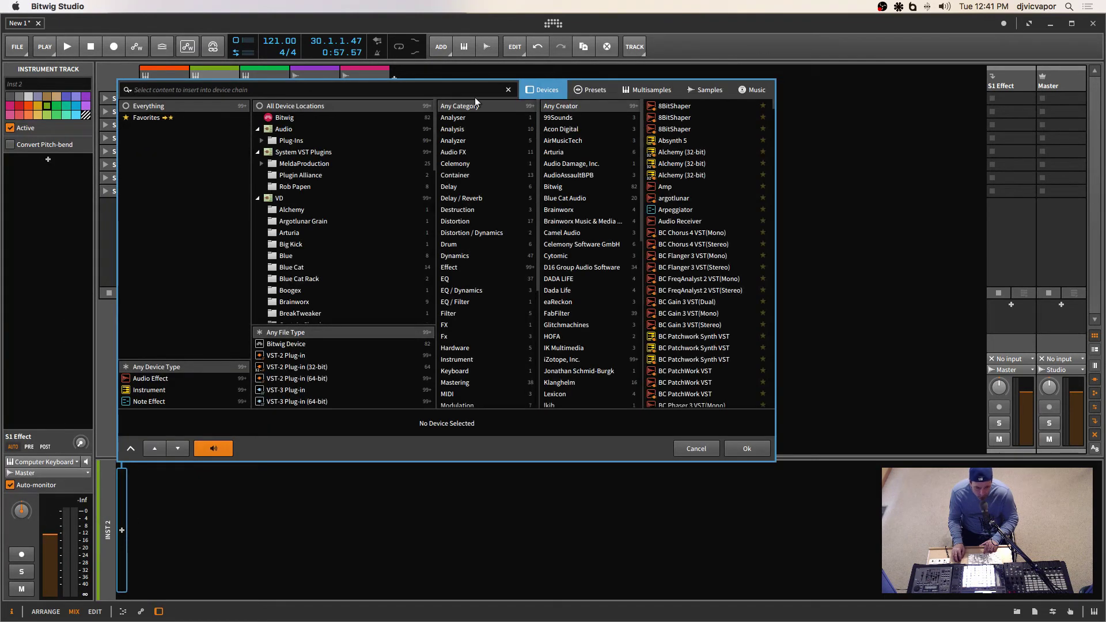
text(c)
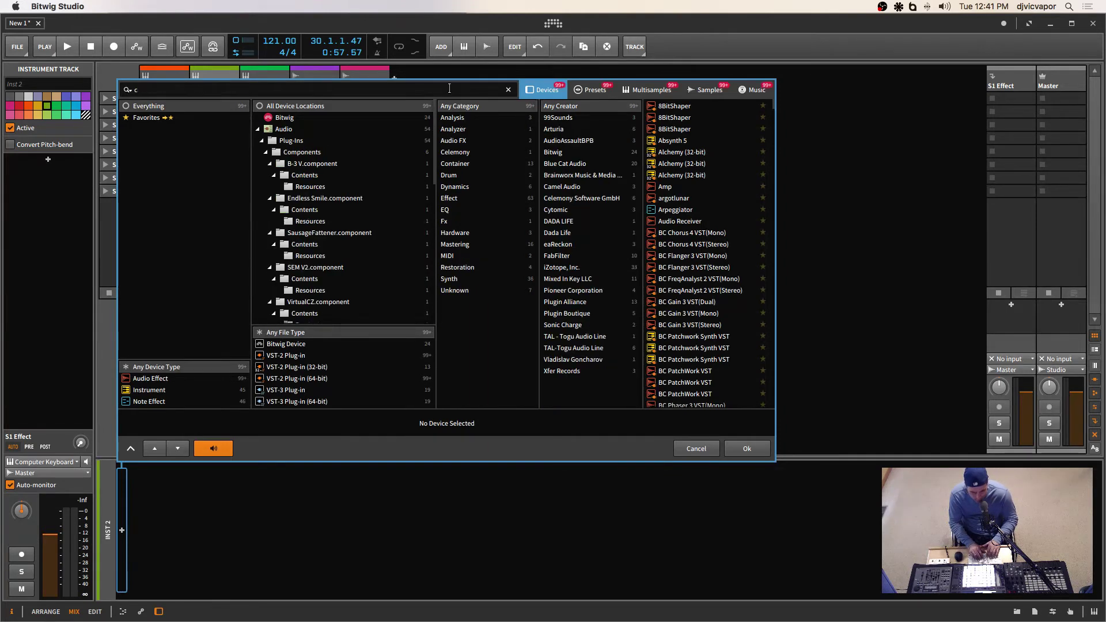
text(aptain)
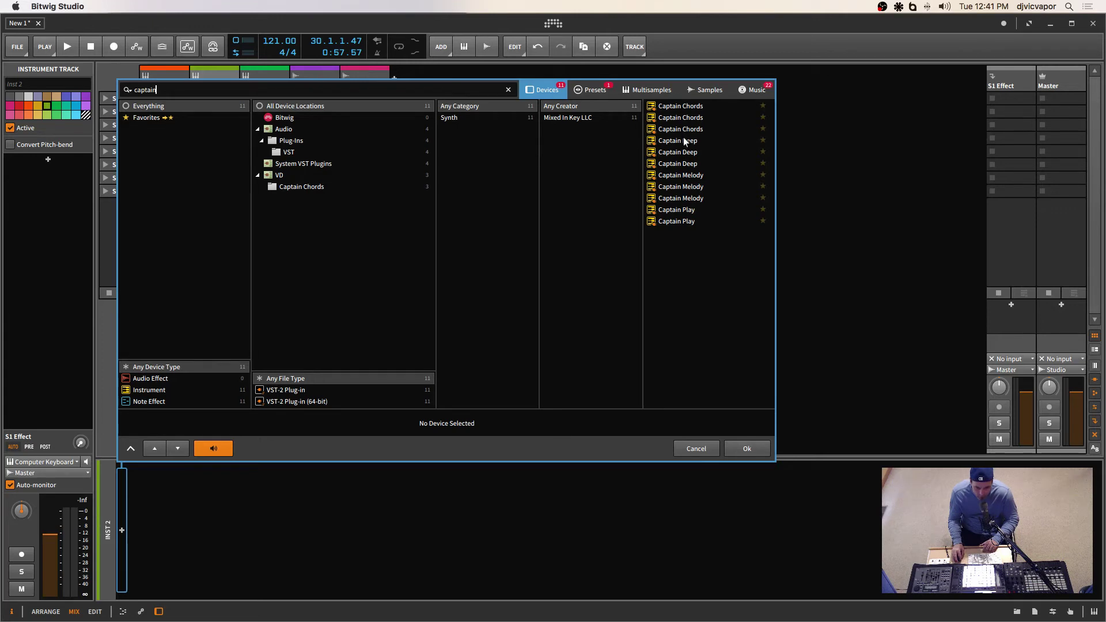
click(686, 119)
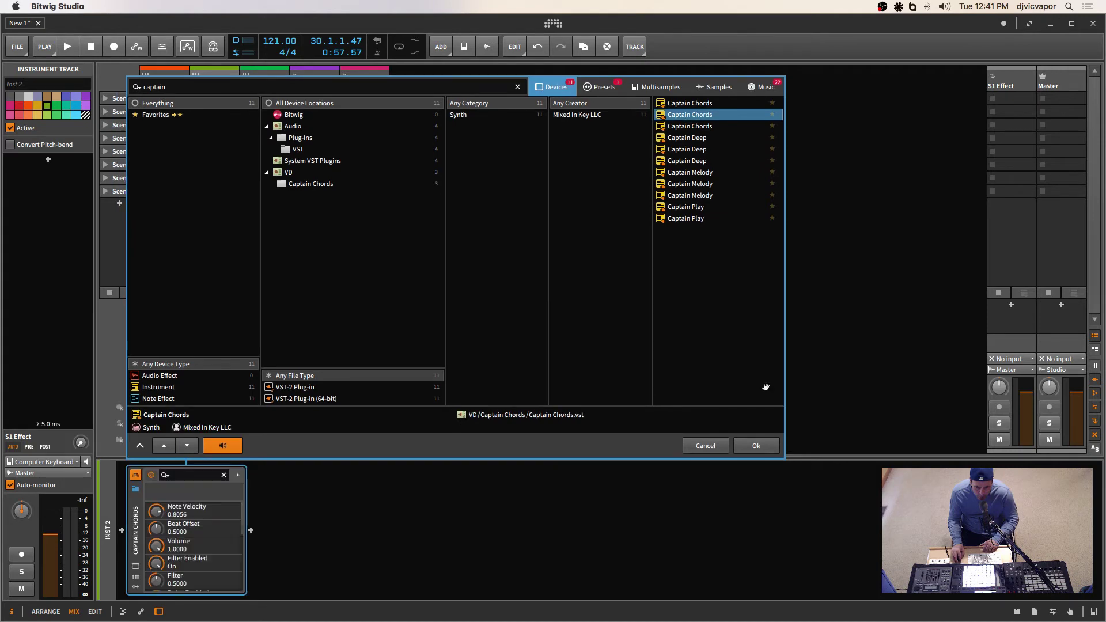
click(761, 448)
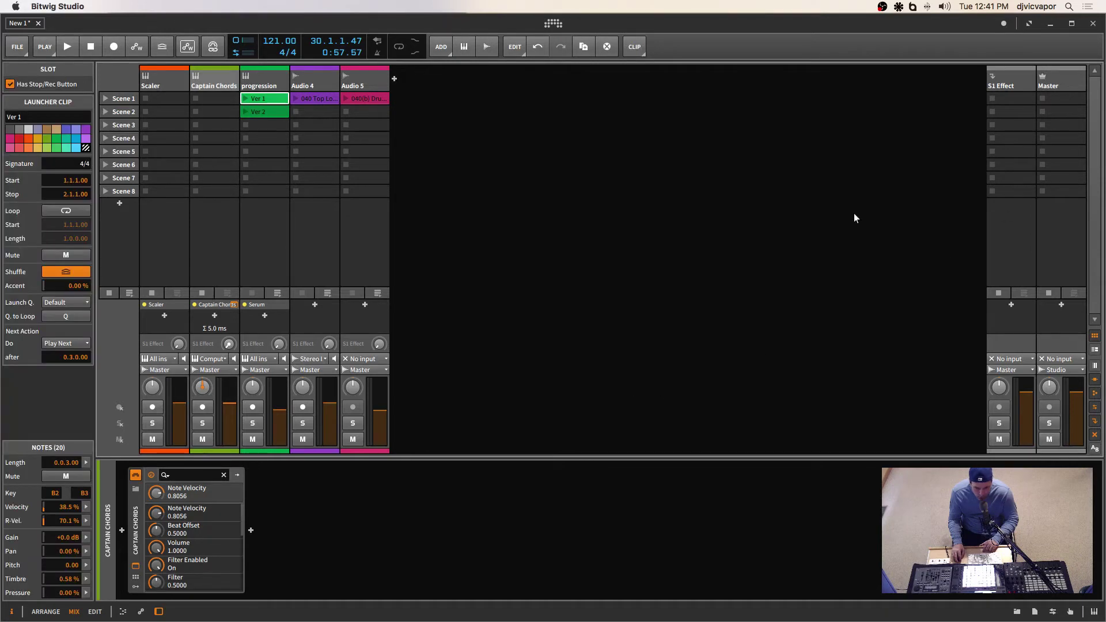
Deactivate the Captain Chords device in Bitwig Studio and switch to Ableton Live 10 Suite
mouse_move(806, 610)
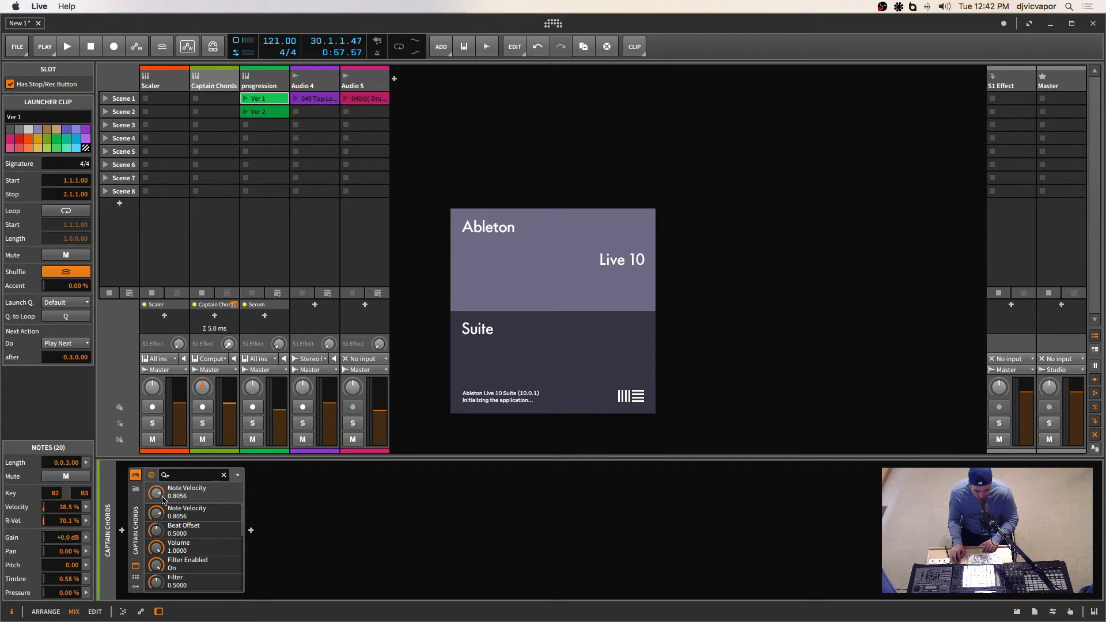
click(142, 482)
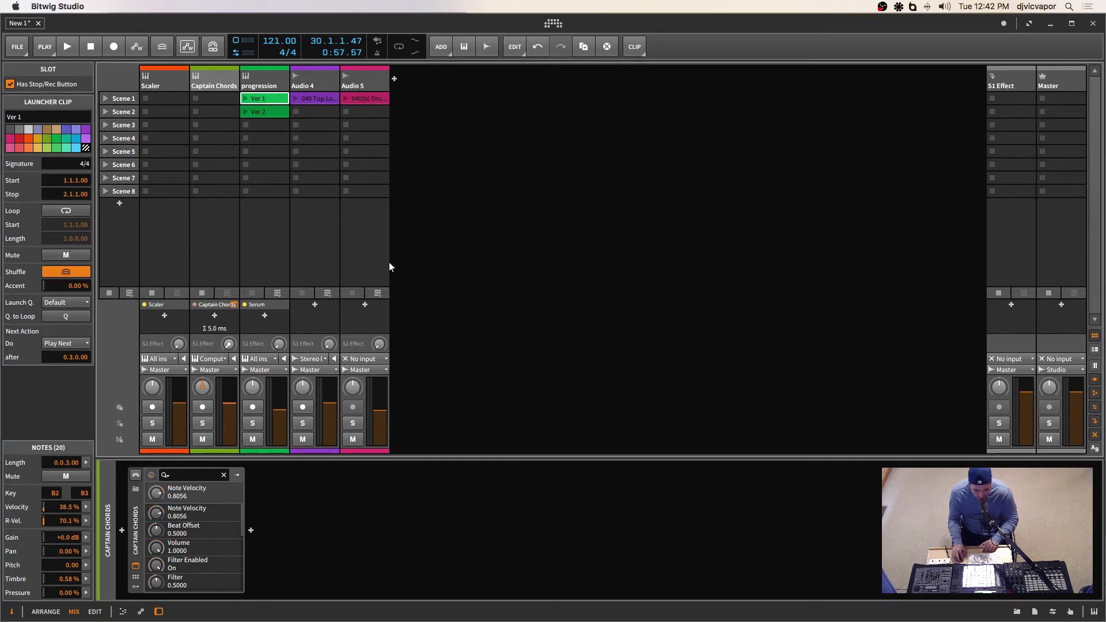
click(1050, 23)
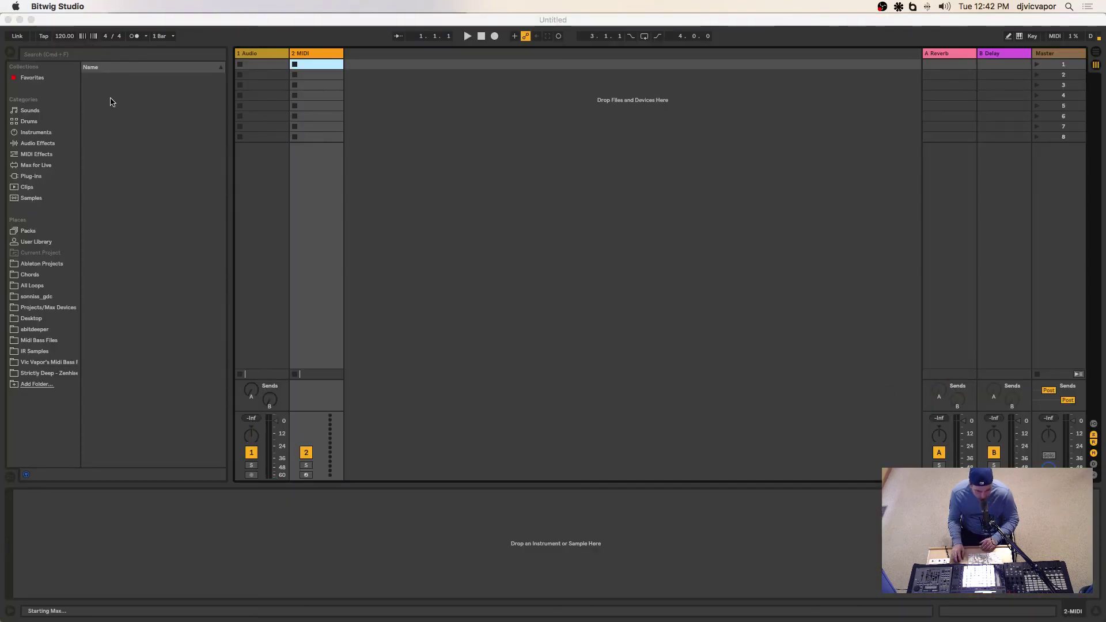
Load the Captain Chords VST from the Captain Chords plug-in folder onto the empty MIDI track 2
click(34, 178)
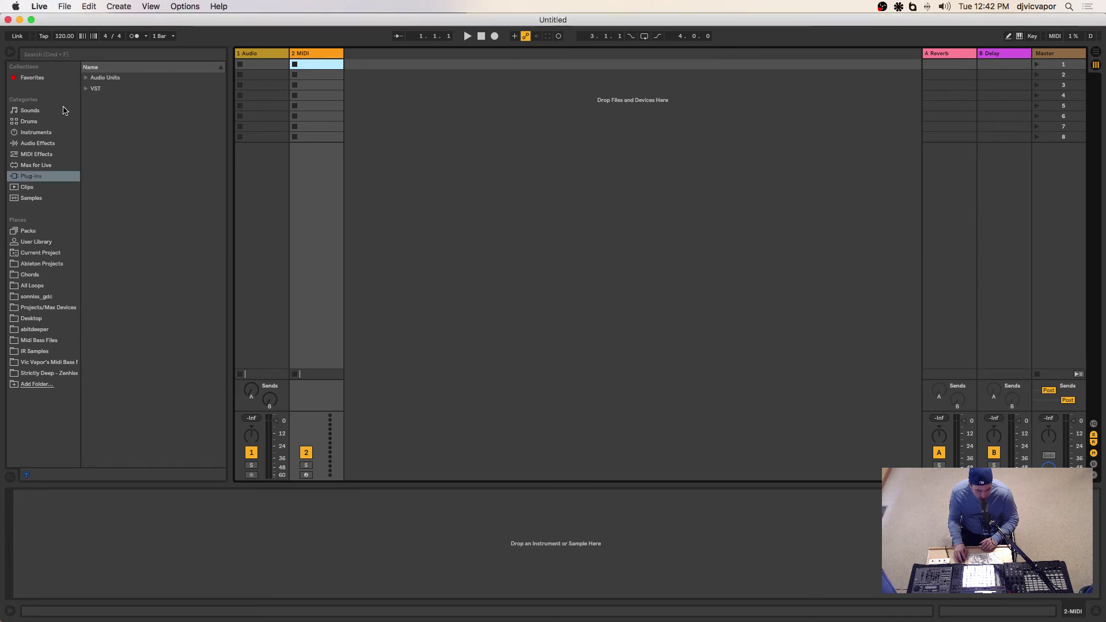
click(85, 88)
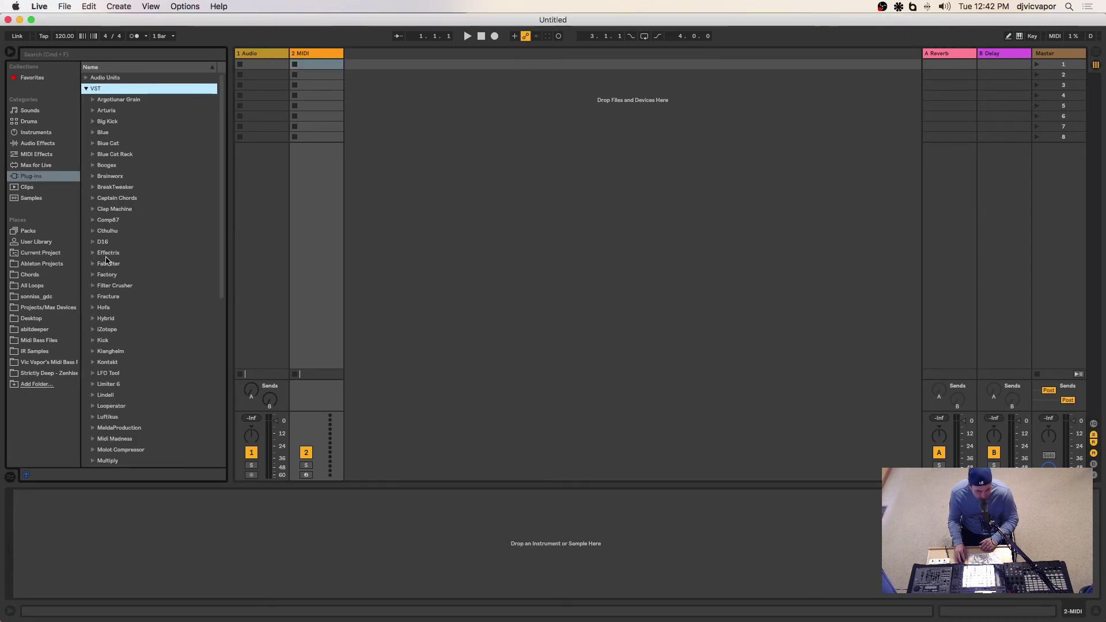
click(93, 199)
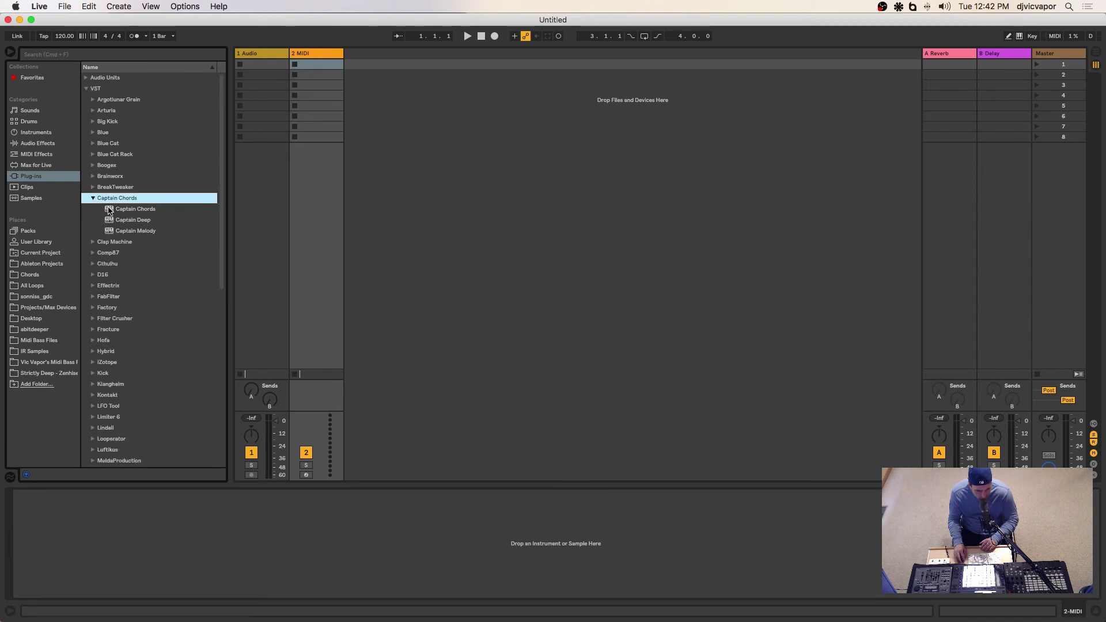
click(109, 210)
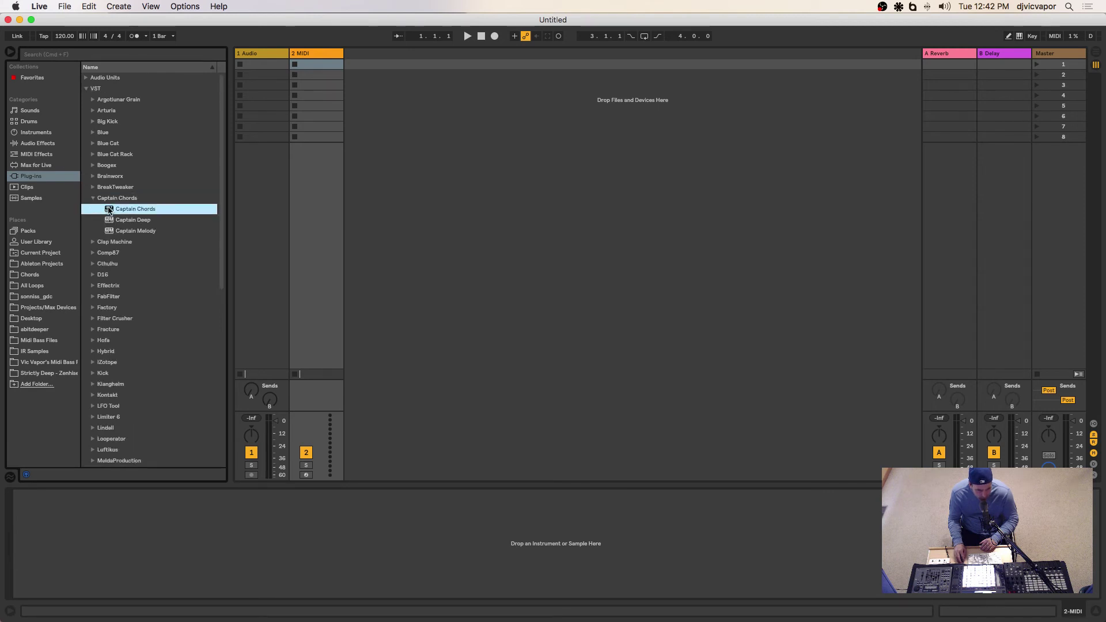
drag(109, 210, 300, 168)
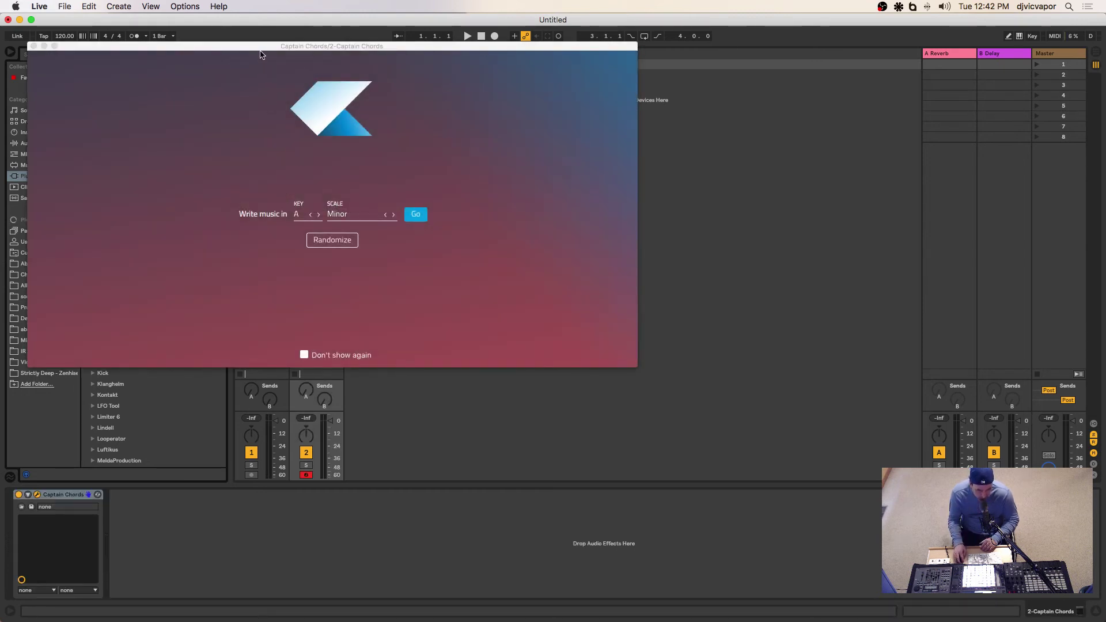
Set the Captain Chords key to C with the Minor scale and enter its chord editor
drag(260, 54, 588, 113)
drag(588, 113, 577, 115)
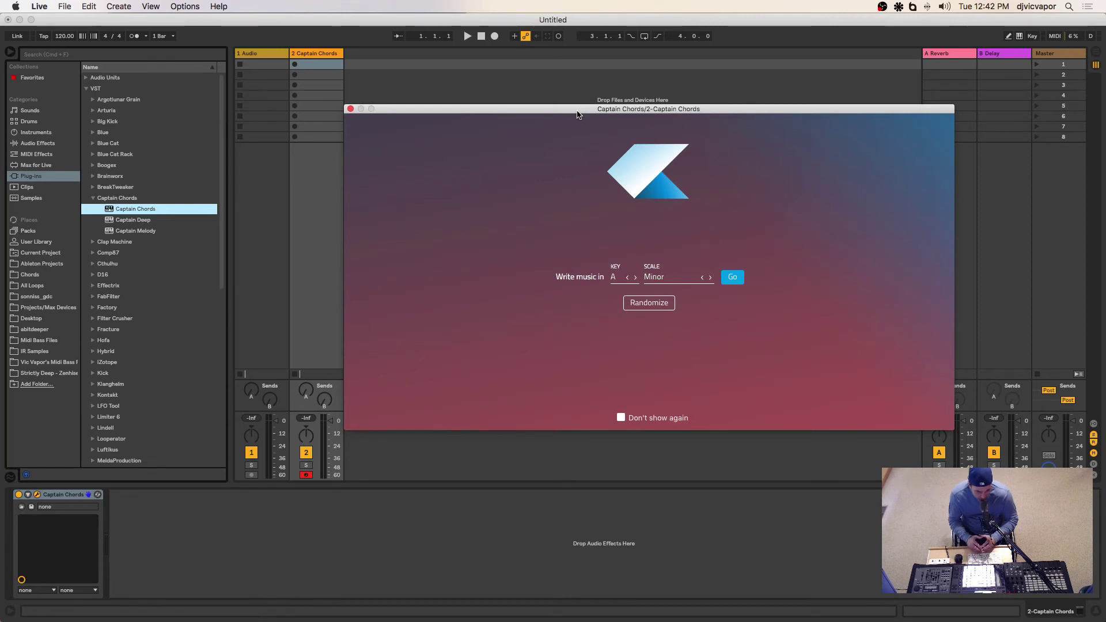
drag(577, 114, 579, 111)
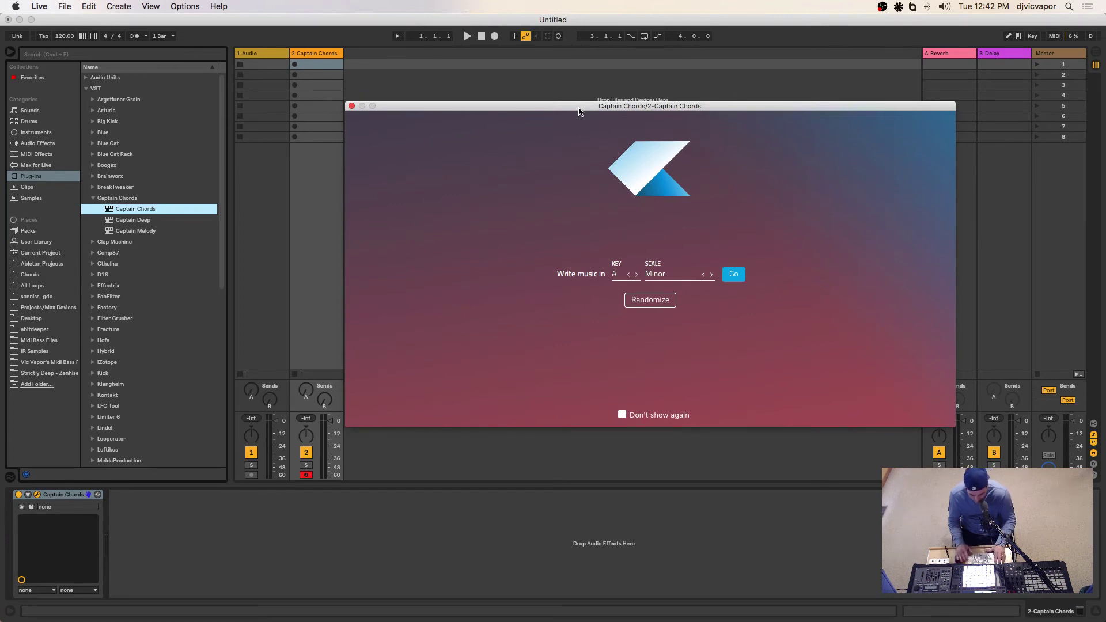
drag(579, 111, 583, 103)
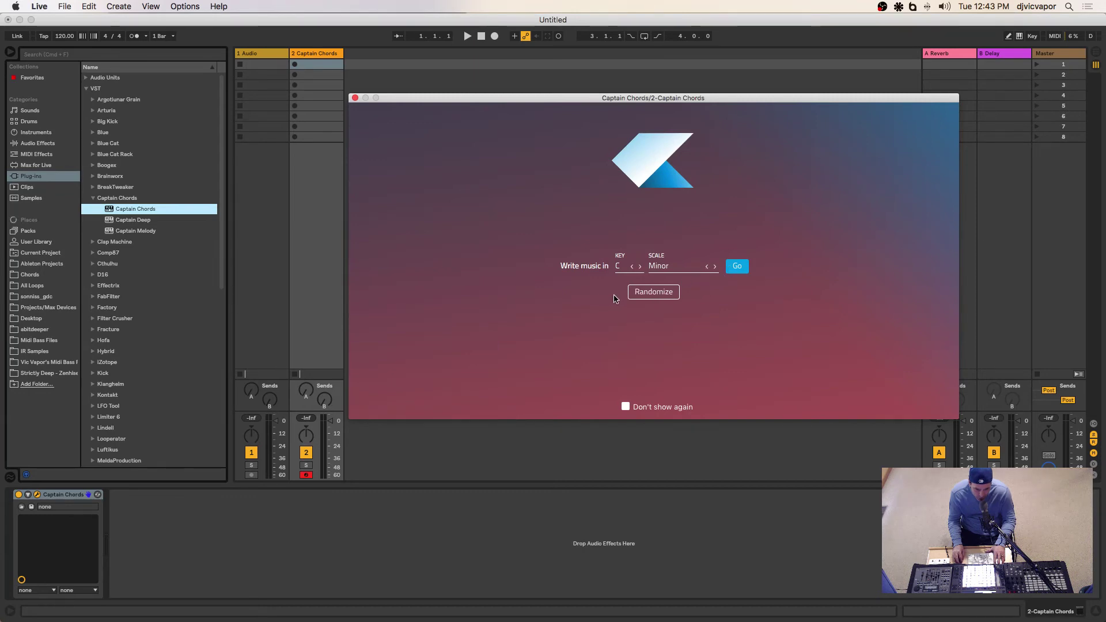
click(738, 271)
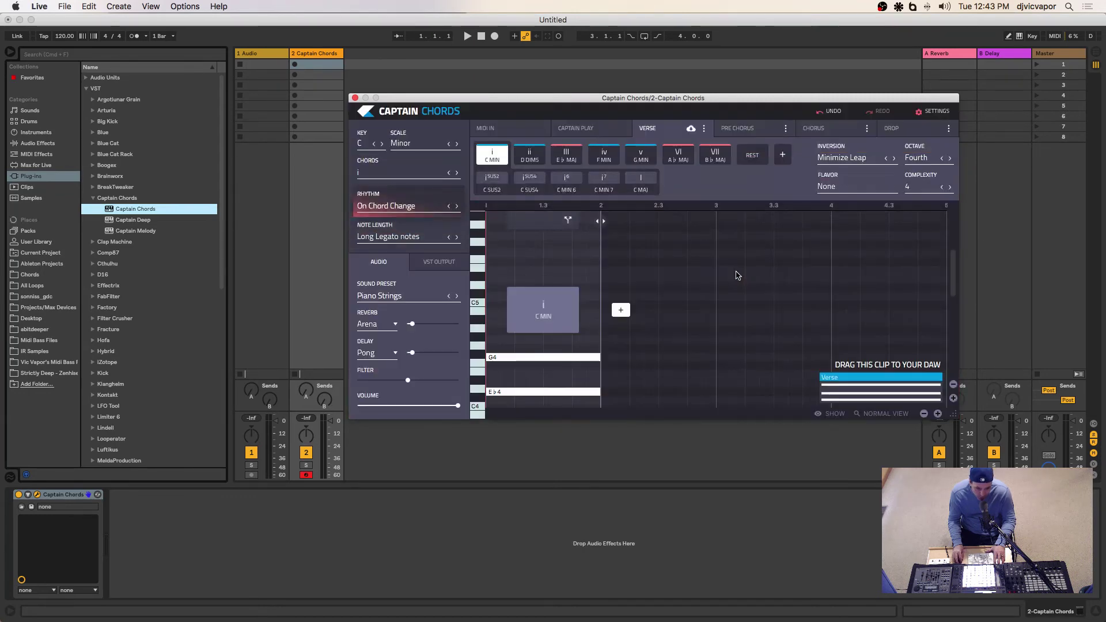
Hide Live's browser and reposition the Captain Chords window over the empty session area
drag(642, 99, 639, 82)
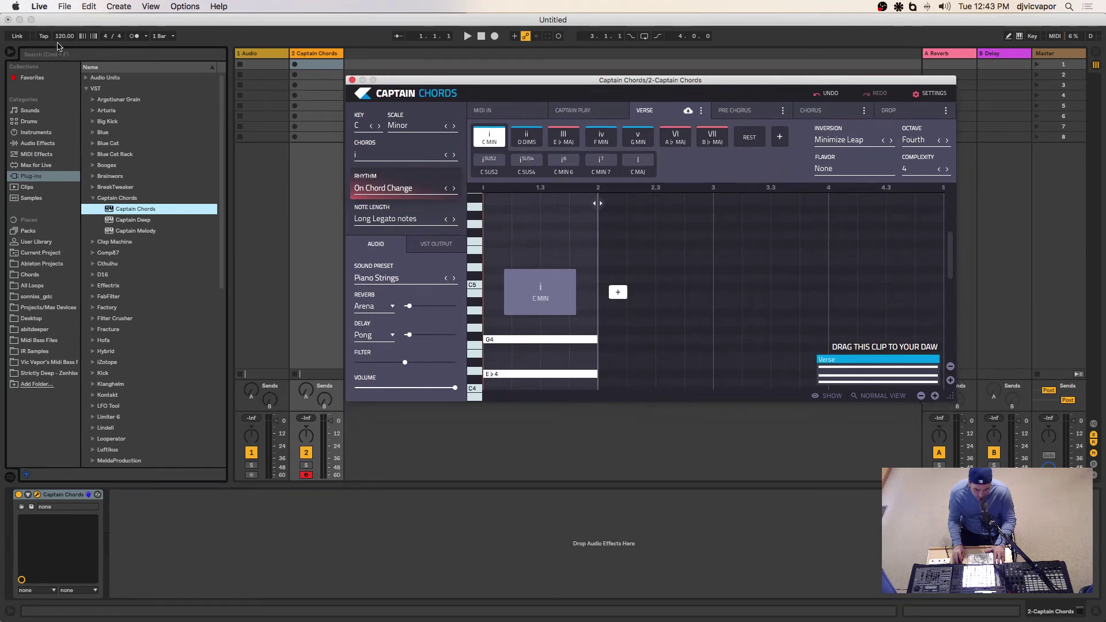
click(13, 54)
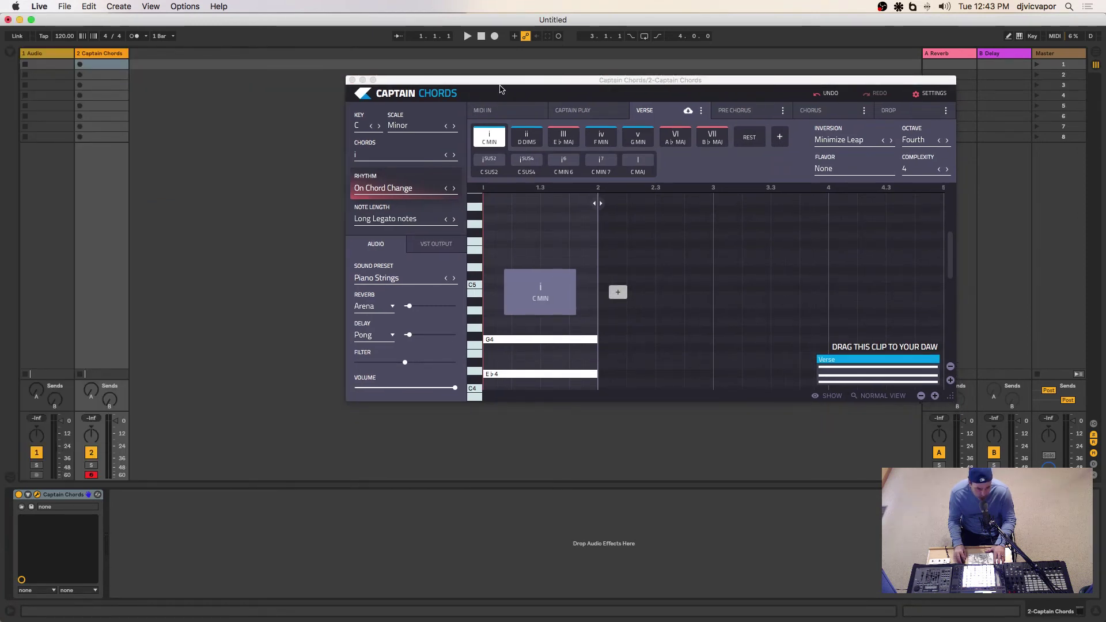
drag(499, 85, 393, 87)
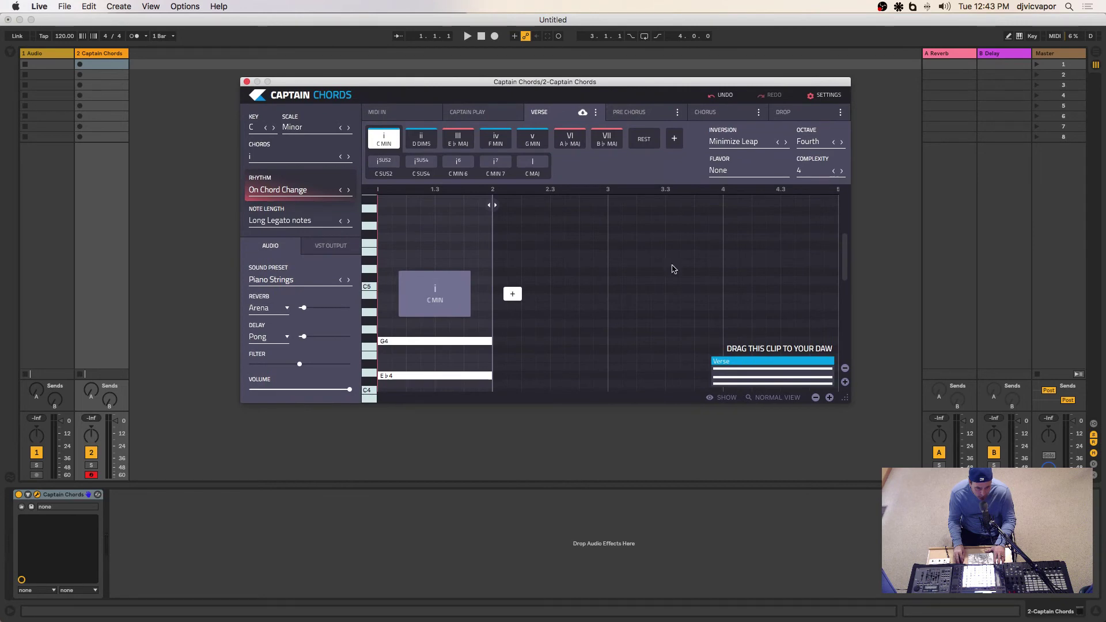
Add a new MIDI track after the Captain Chords track and duplicate it twice
right_click(157, 58)
click(164, 70)
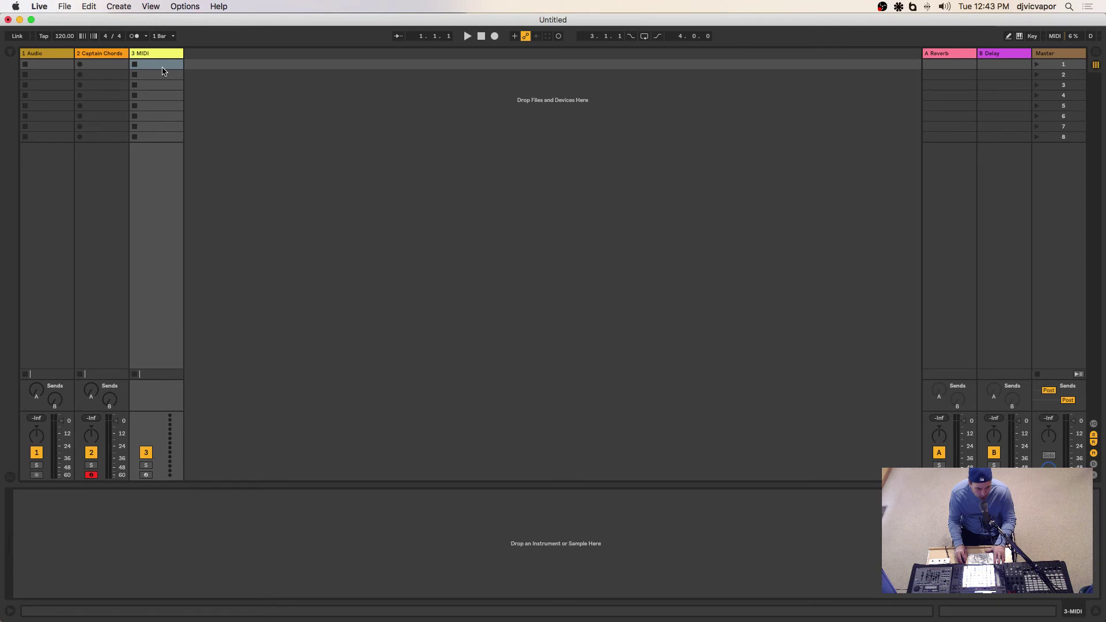
click(163, 56)
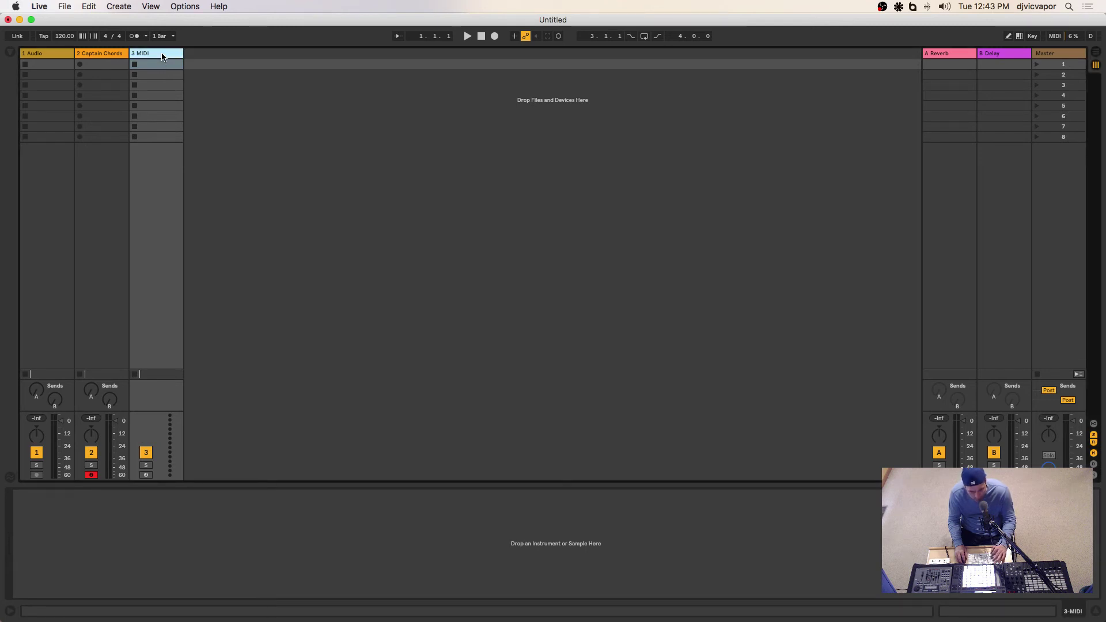
key(super+d)
key(super+d)
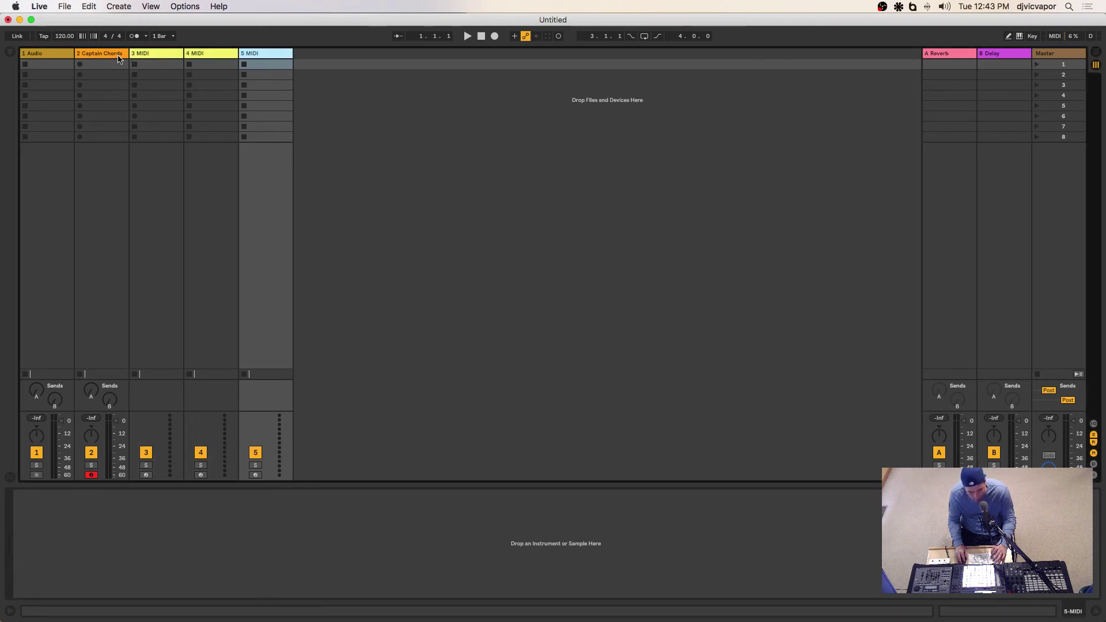
Bring back the Captain Chords window from its track, enlarge it and place it clear of the new MIDI tracks
click(118, 57)
drag(354, 90, 452, 93)
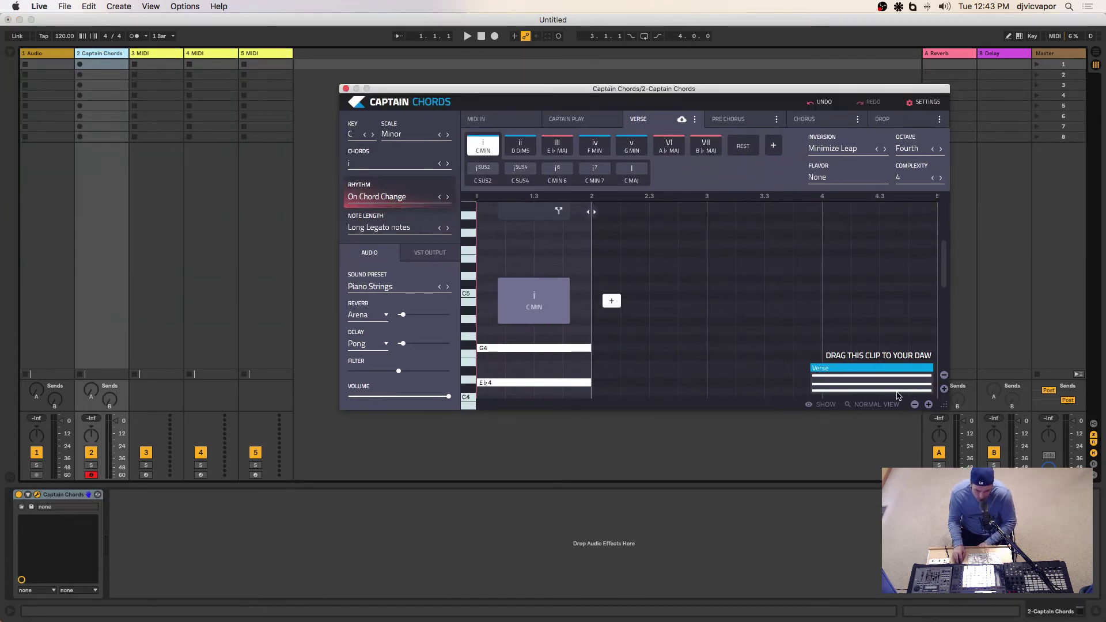
drag(947, 409, 1001, 491)
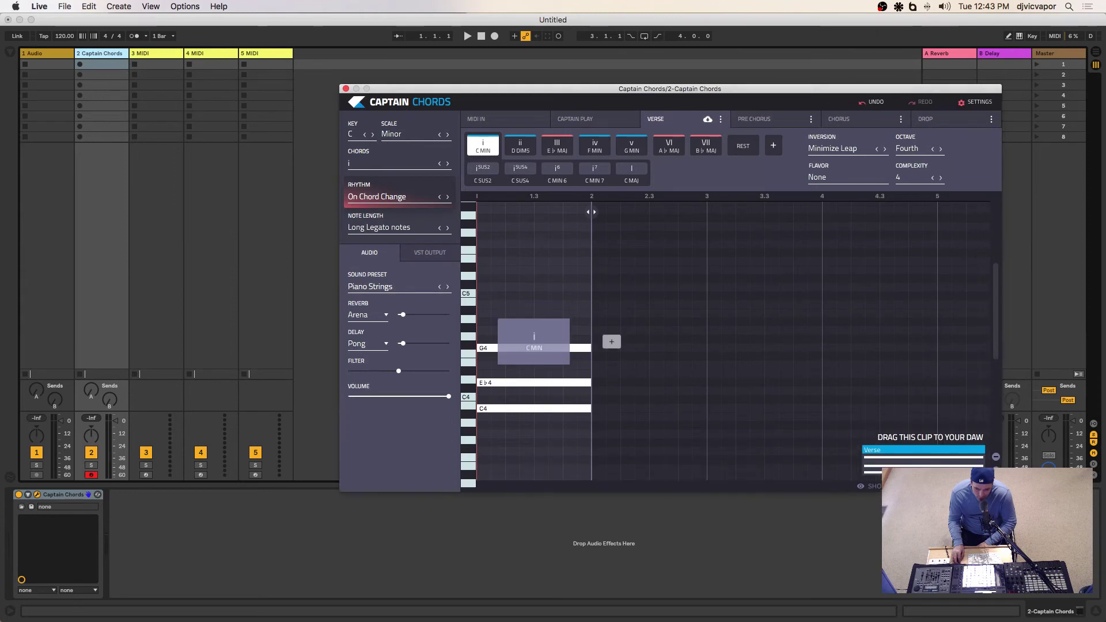
drag(758, 91, 732, 63)
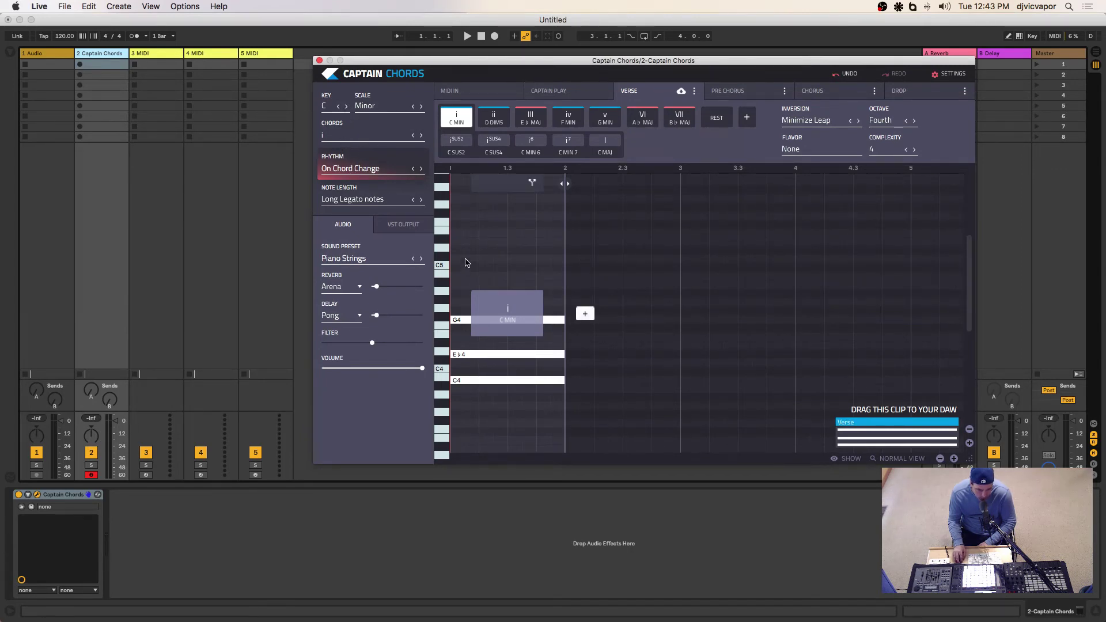
Play the opening C minor chord, change the sound preset from the Keys instruments to Mahalo, and play it again
key(space)
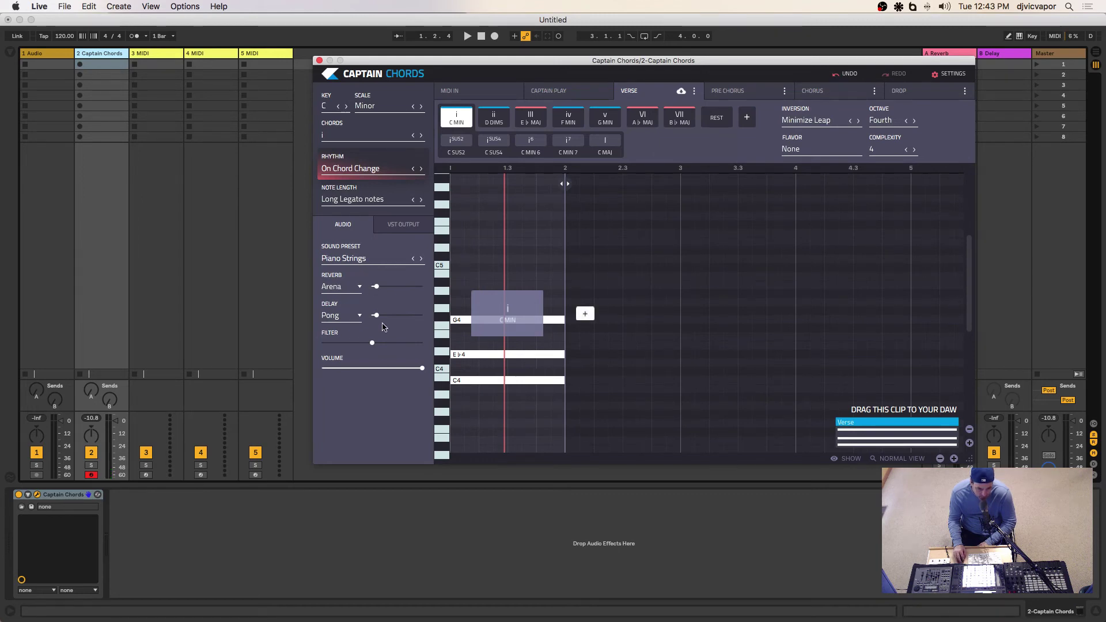
click(340, 259)
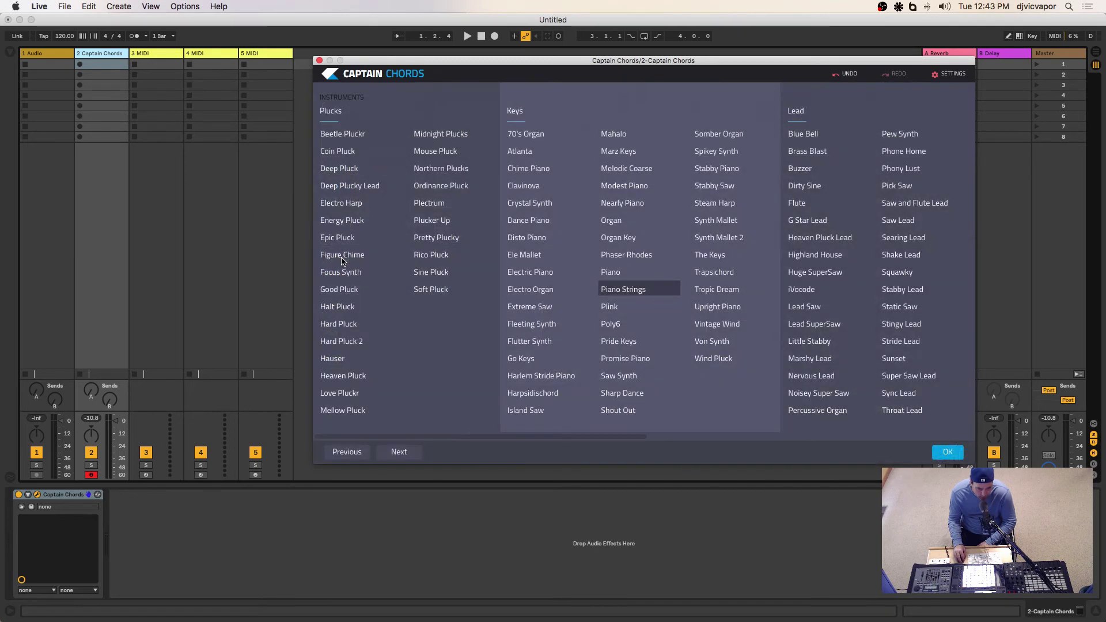
click(621, 271)
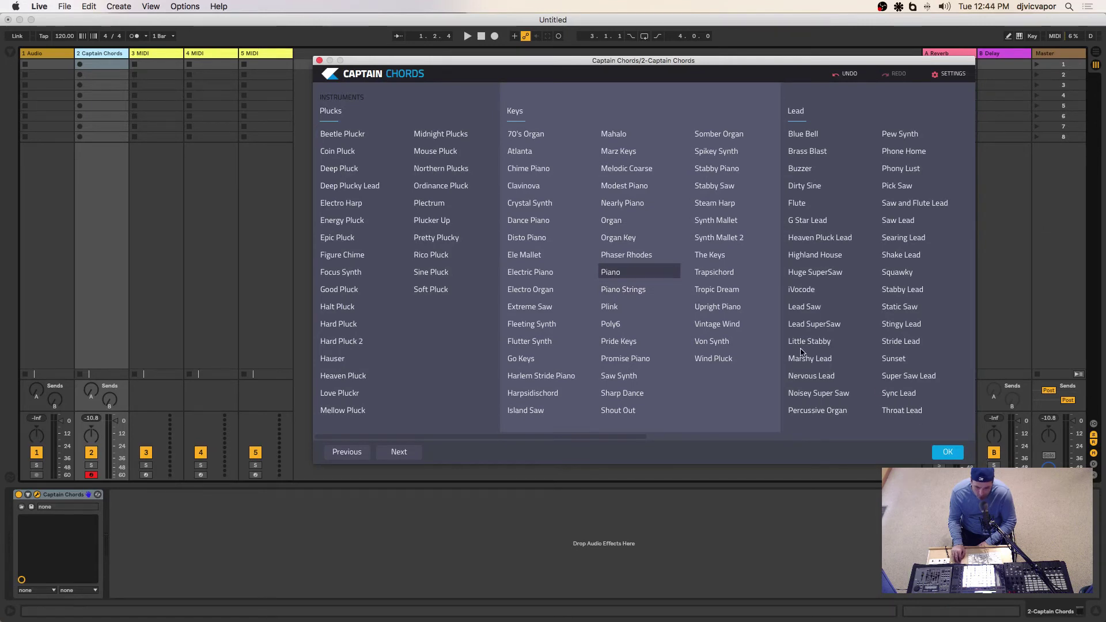
click(626, 139)
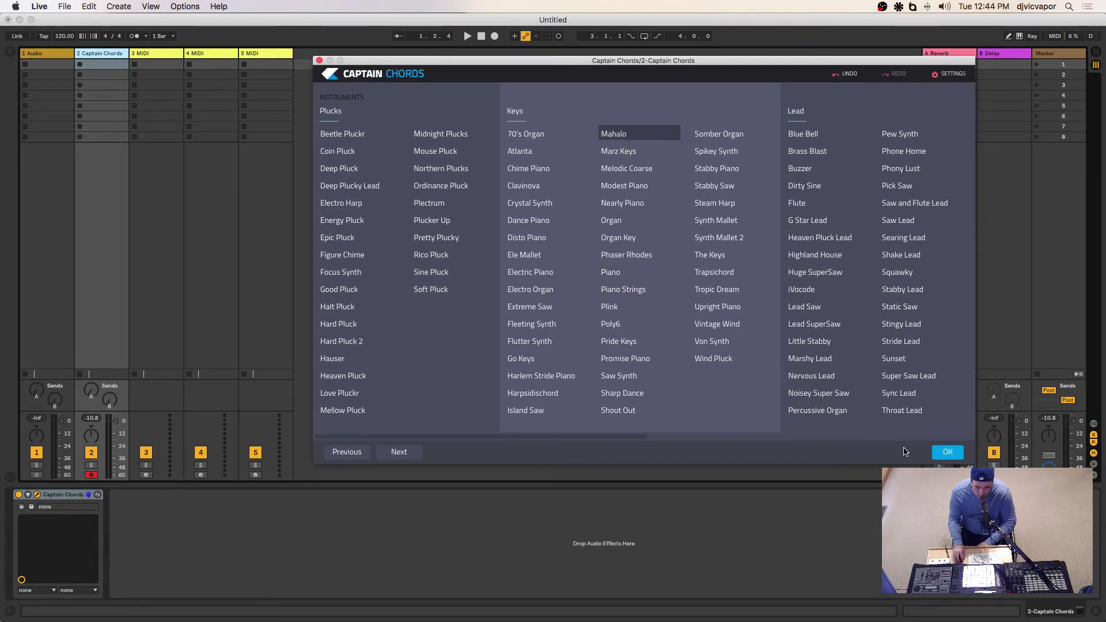
click(945, 452)
key(space)
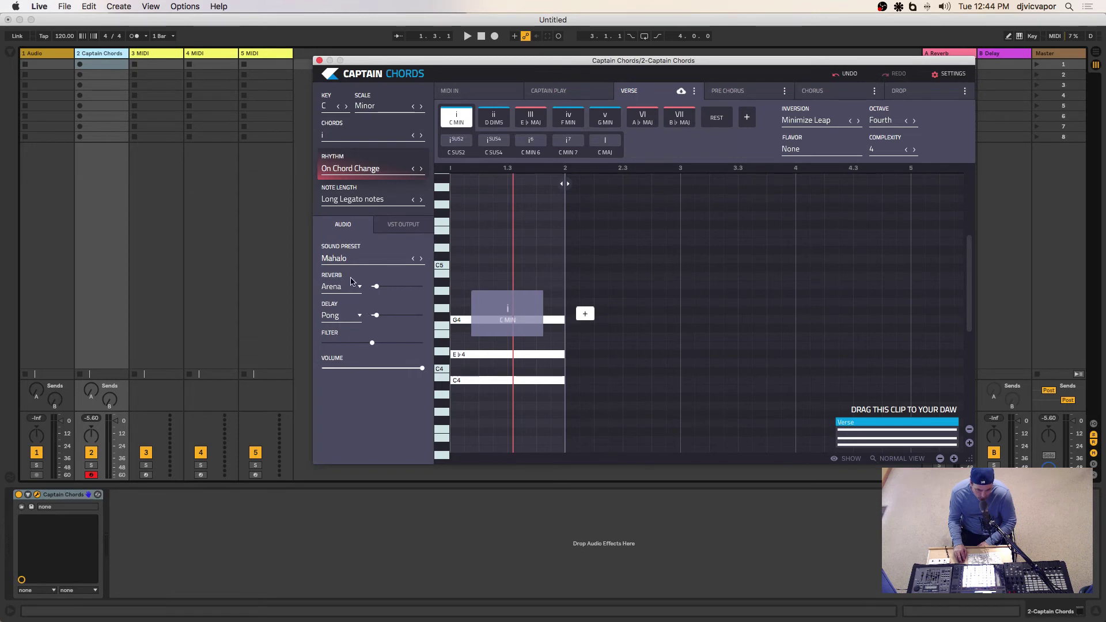
Check the VST output information, return to the audio settings and play the C minor chord
click(396, 229)
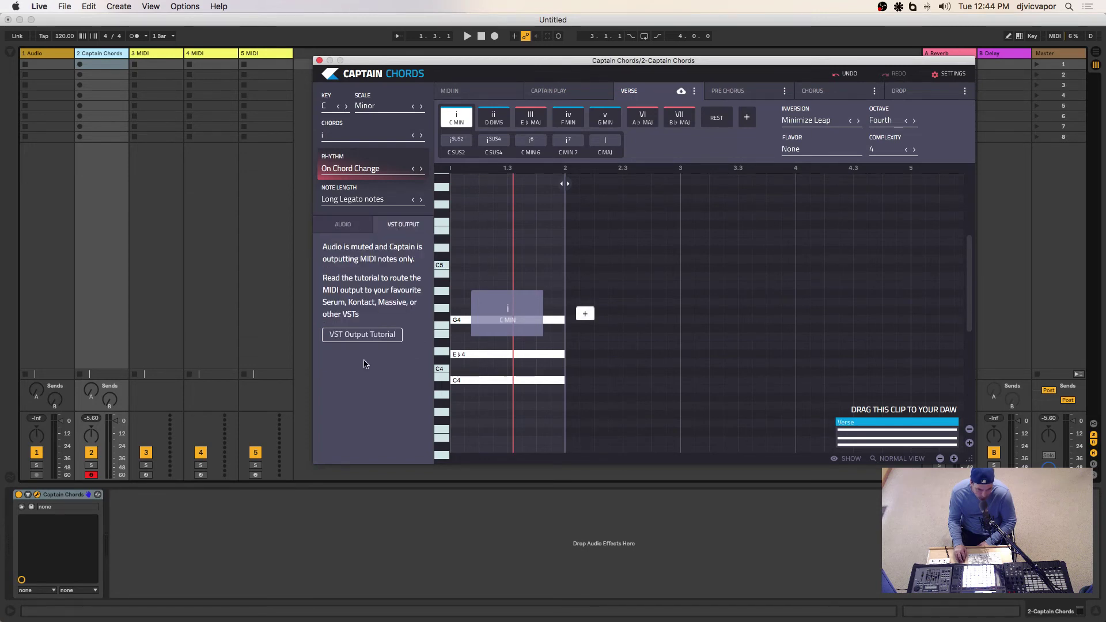
click(359, 229)
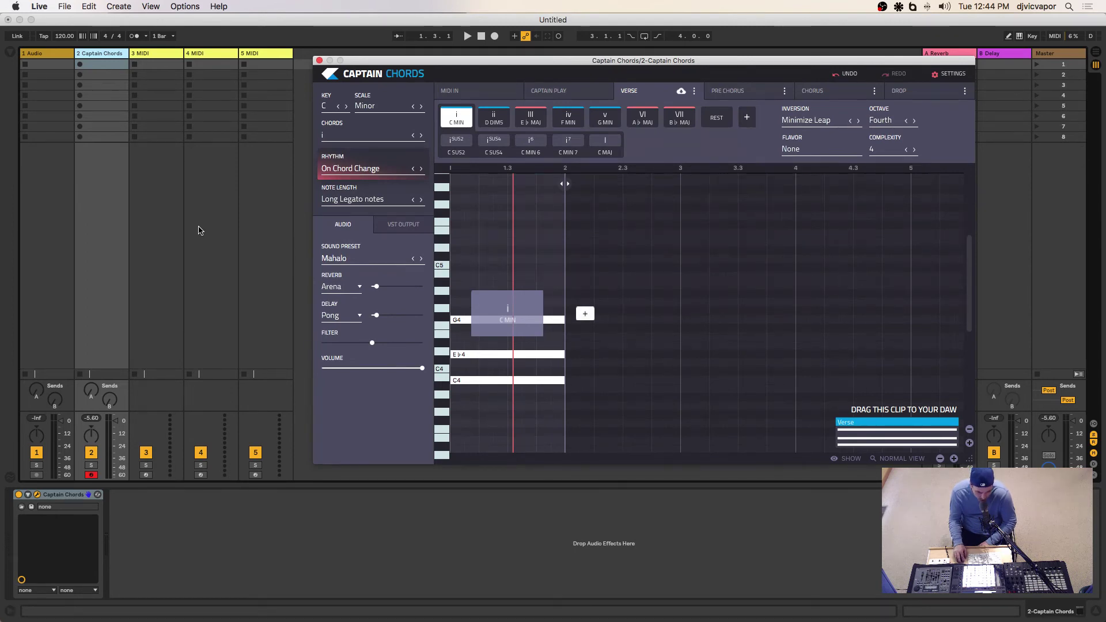
key(space)
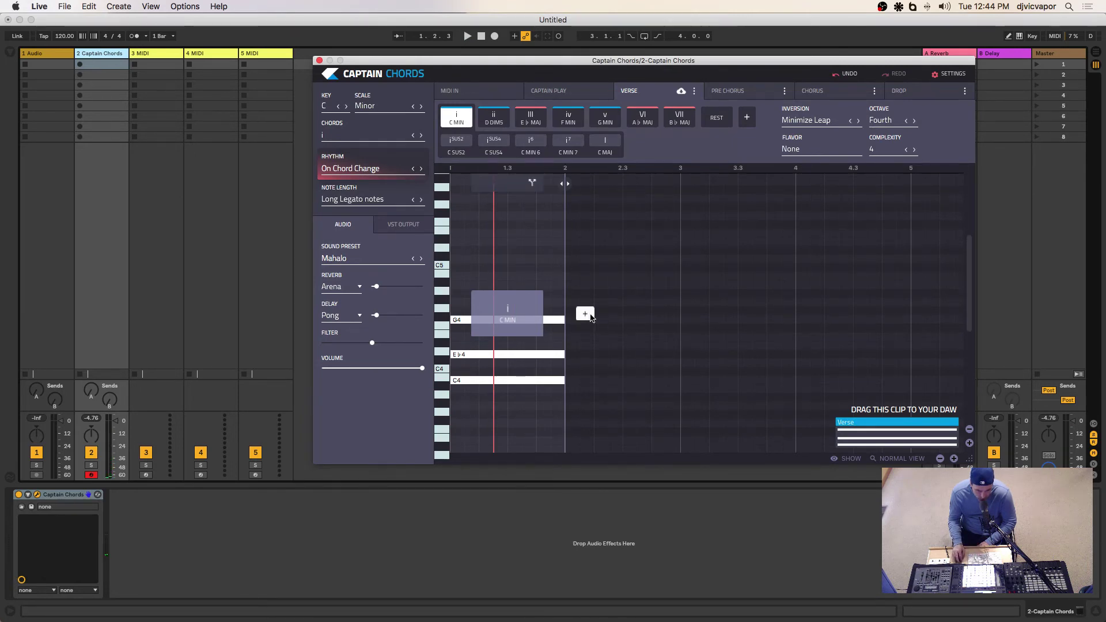
Add a second chord, audition other degrees and the G chord variants on it, settle on III (E♭ major) and play it back
click(585, 315)
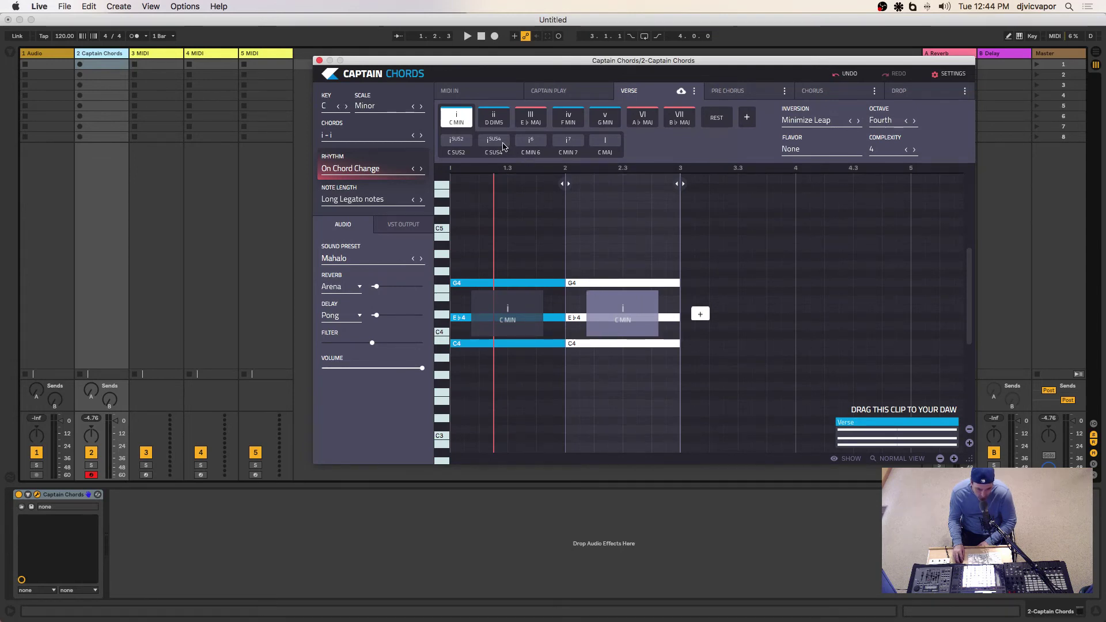
click(493, 118)
click(531, 118)
click(568, 119)
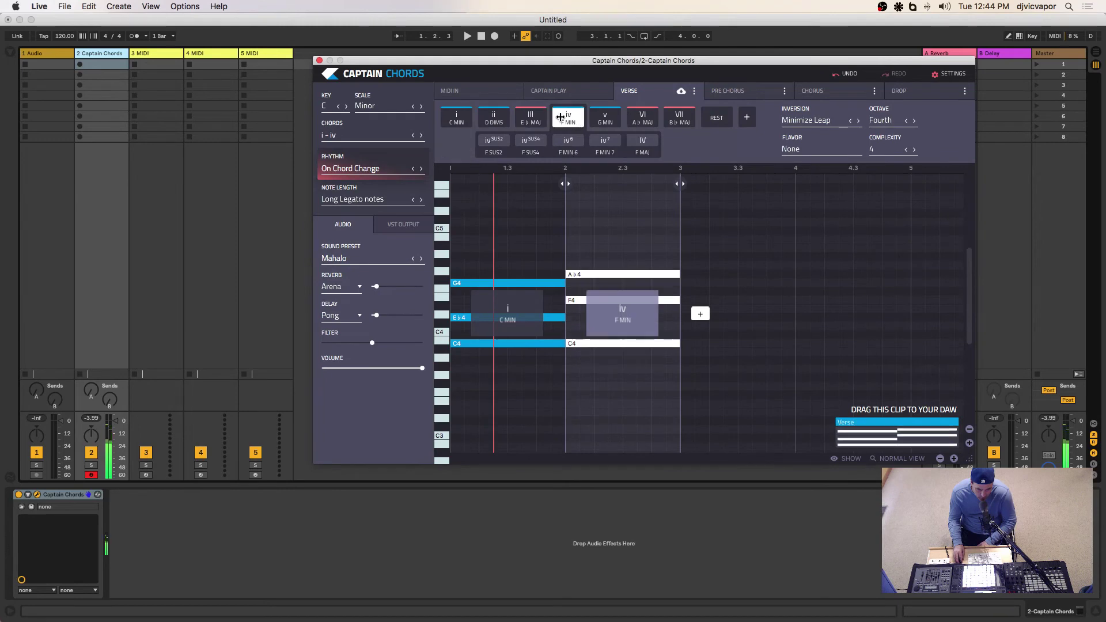
click(603, 118)
click(530, 141)
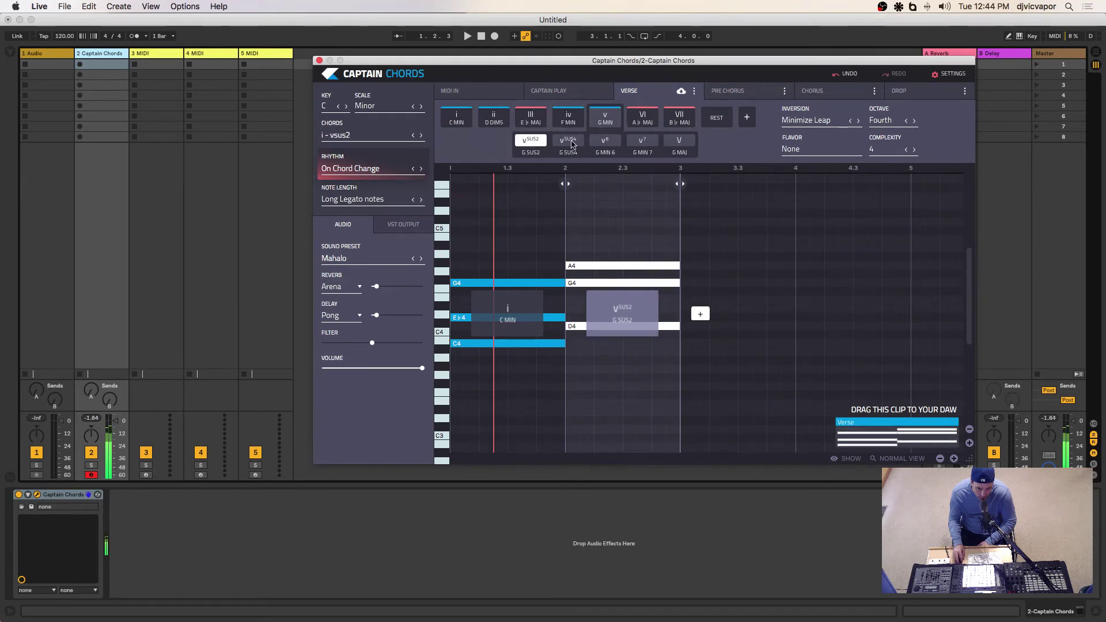
click(567, 141)
click(605, 141)
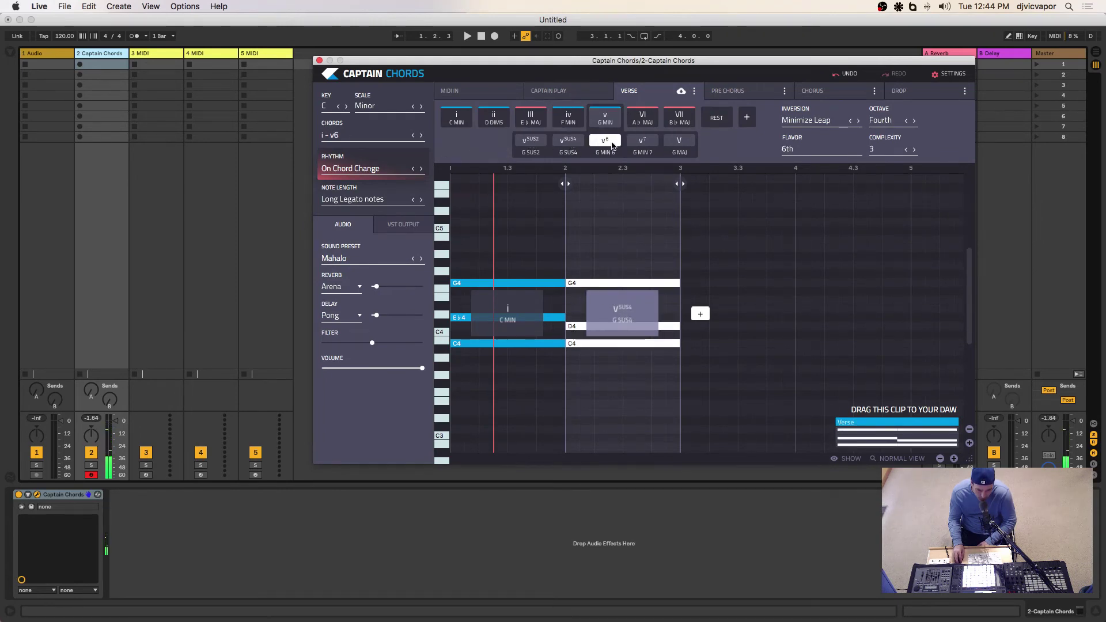
click(642, 142)
click(673, 141)
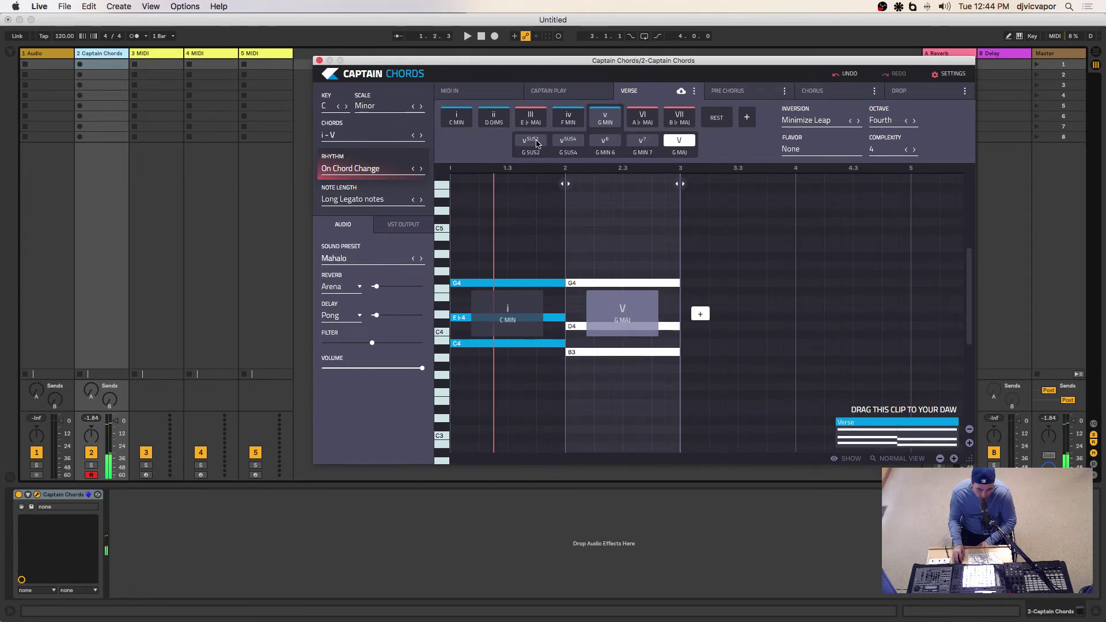
click(532, 119)
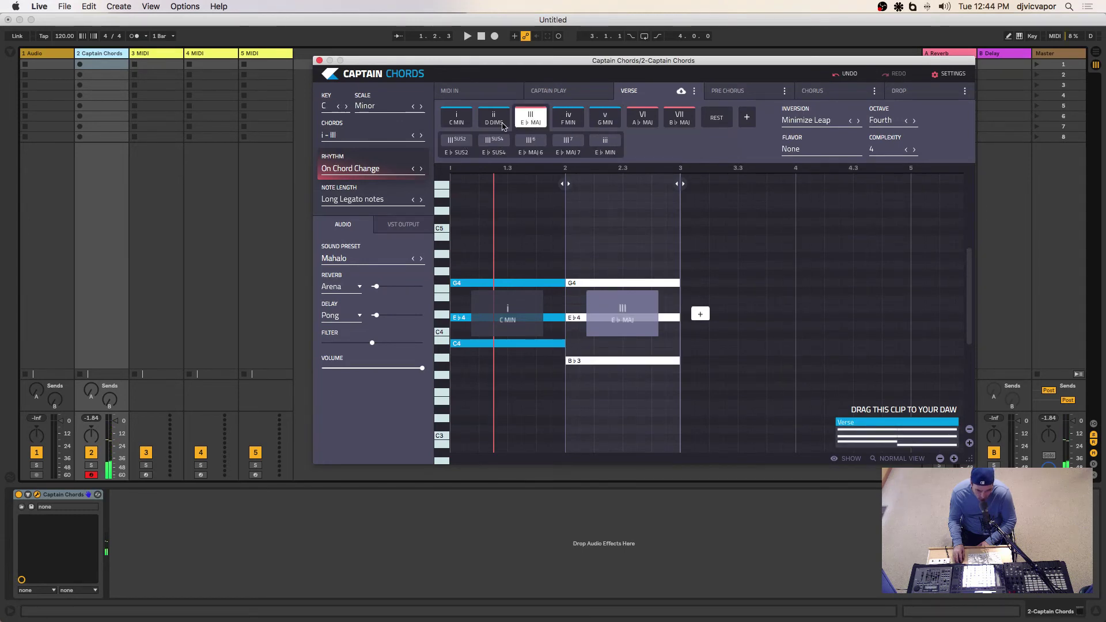
key(space)
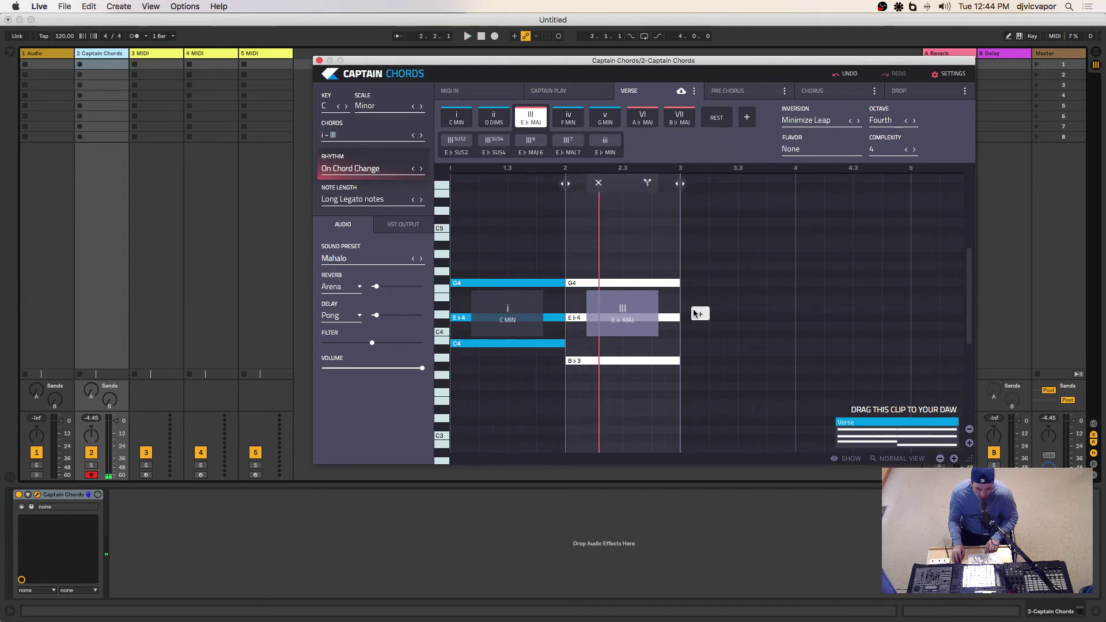
Add a third chord, audition A♭ major and D diminished, settle on VII (B♭ major) and play it back
click(695, 313)
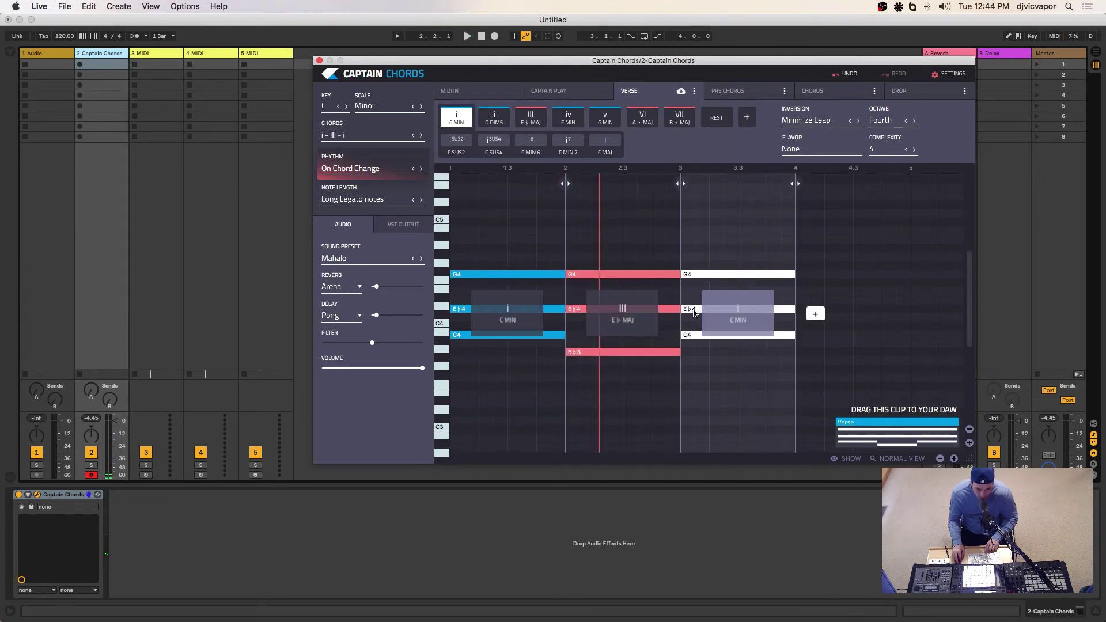
click(641, 121)
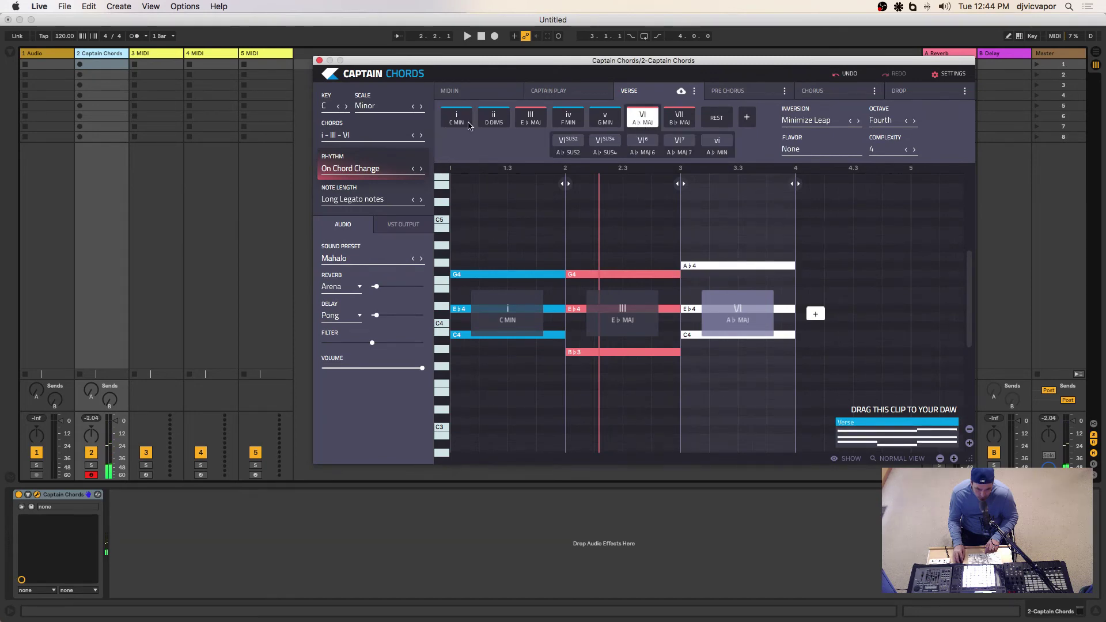
click(490, 121)
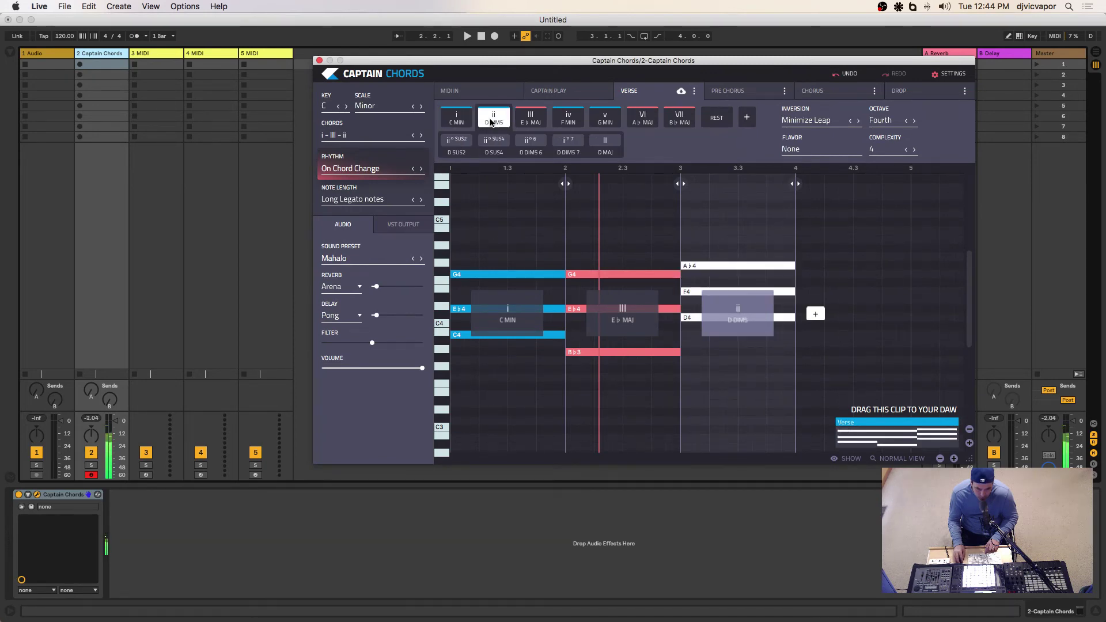
click(679, 118)
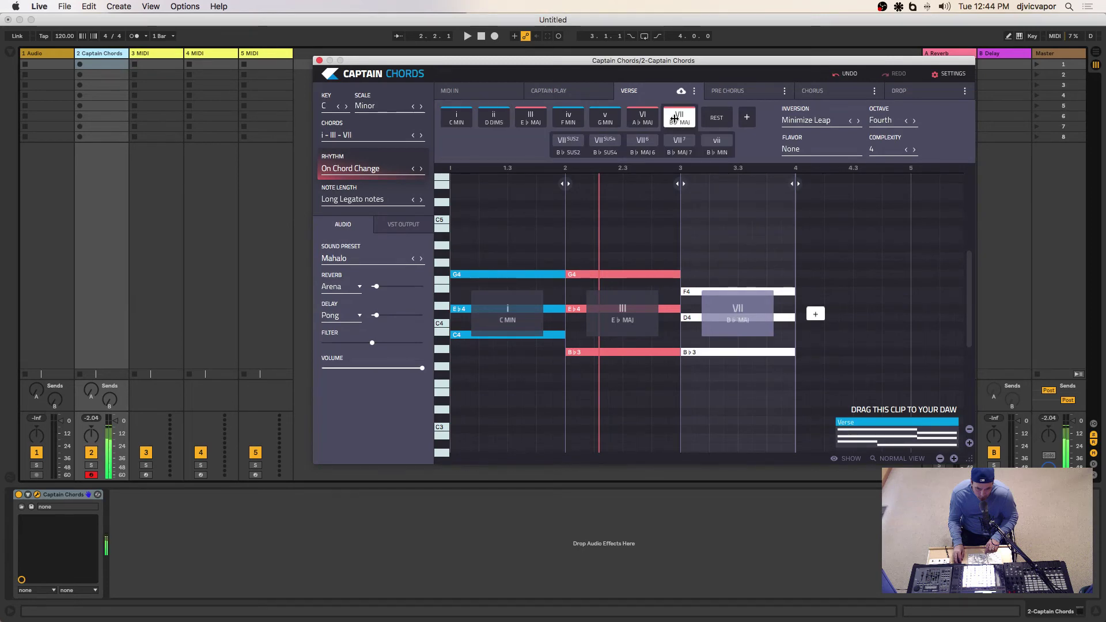
mouse_move(611, 214)
key(space)
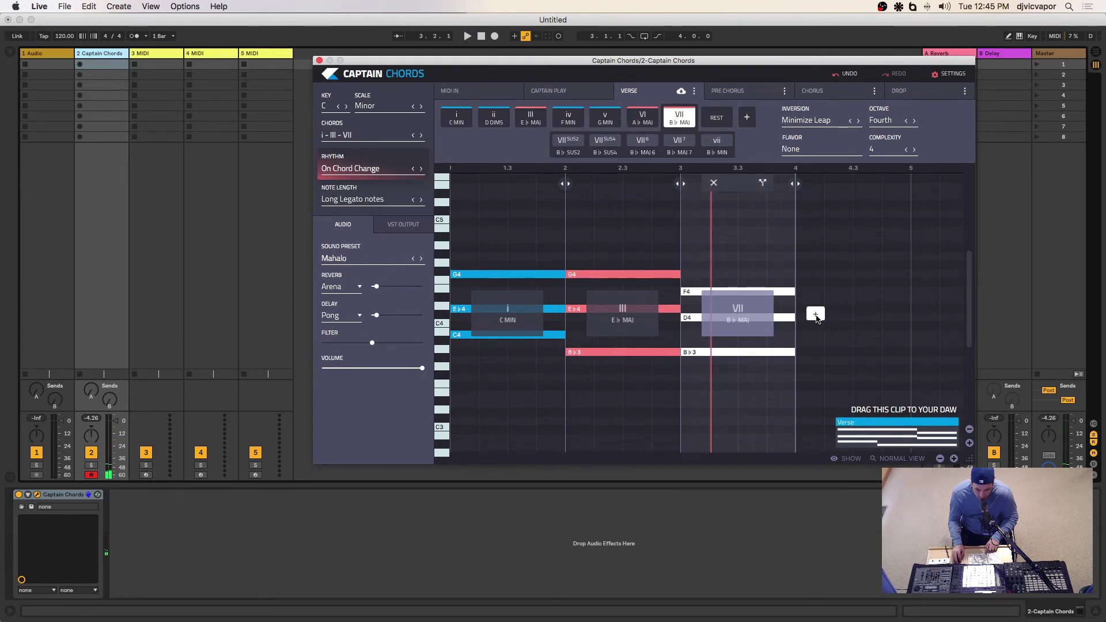
Add a fourth chord as C sus4 and play the whole four-chord progression
click(815, 314)
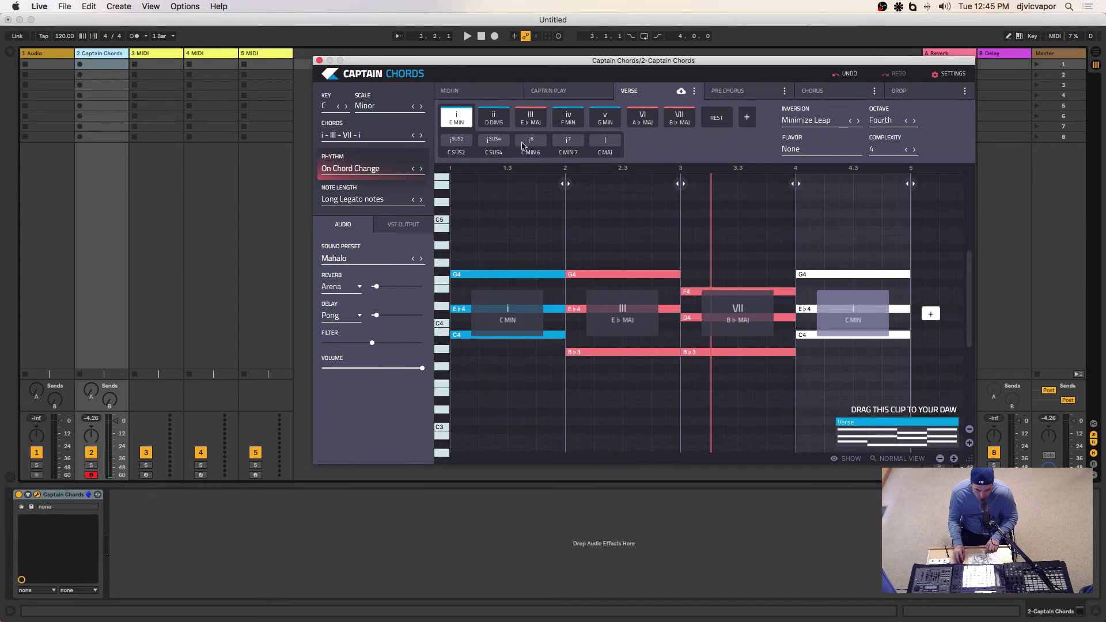
click(499, 140)
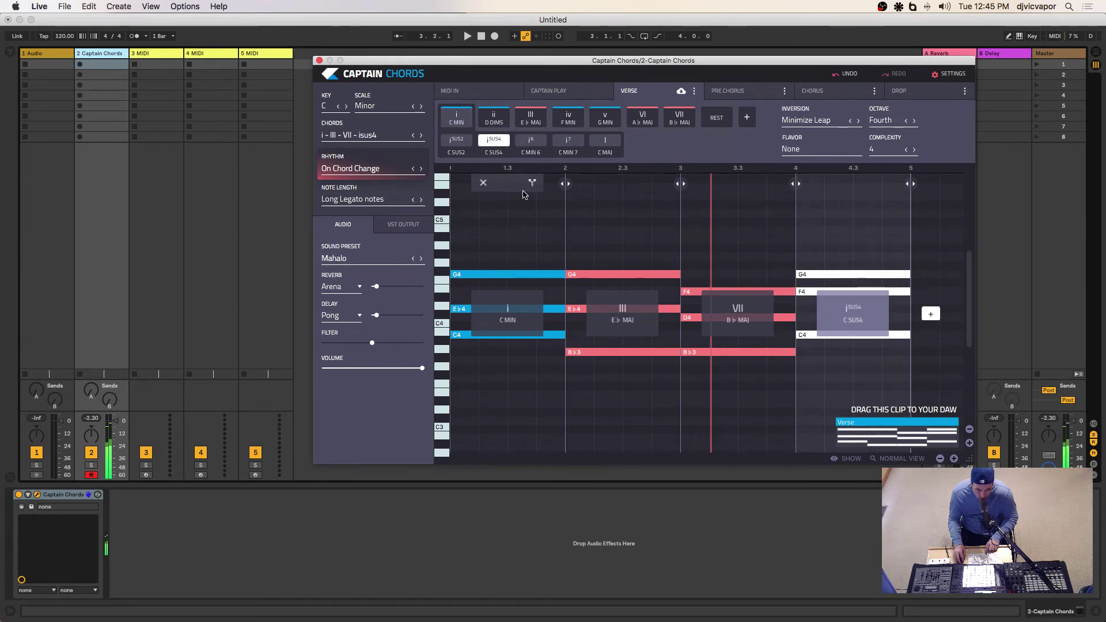
key(space)
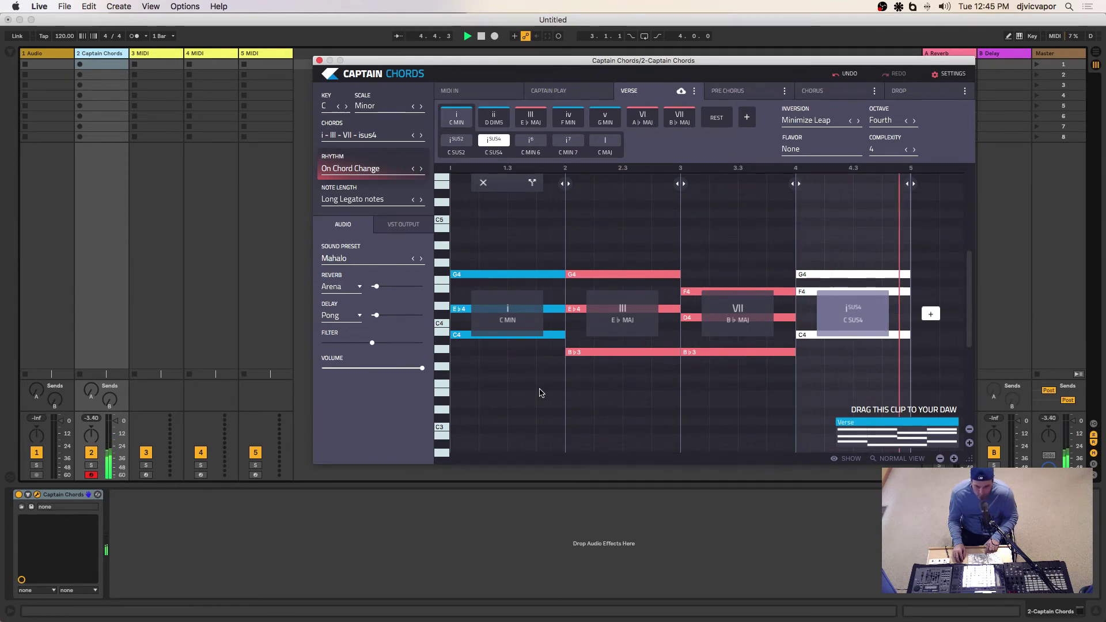
Select each chord of the progression in turn, return to the first and check its inversion options, keeping Minimize Leap
click(513, 234)
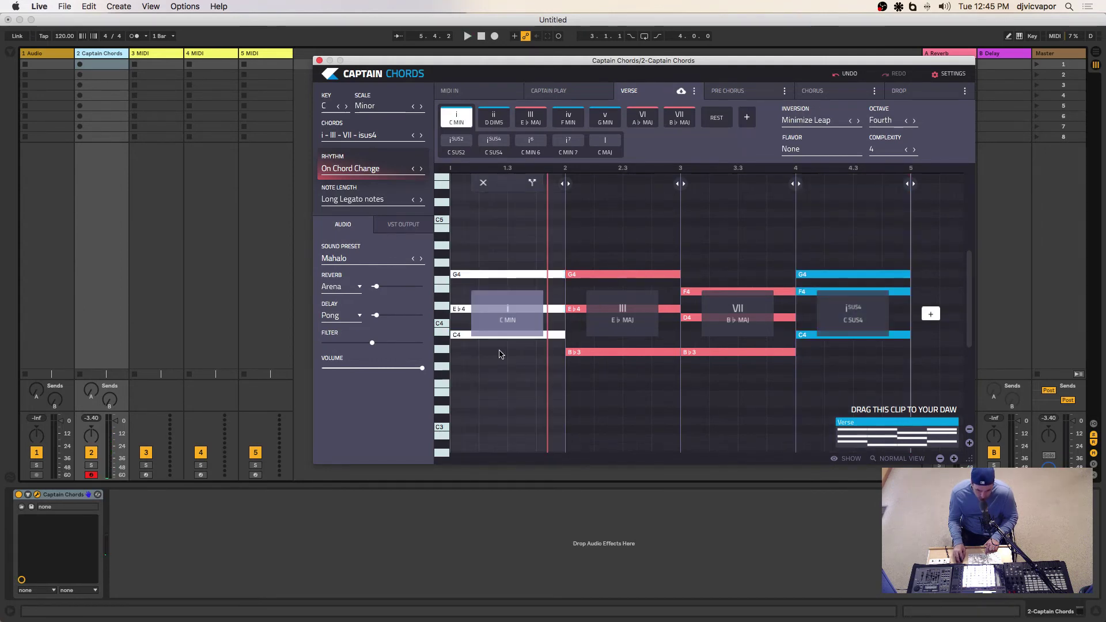
click(652, 238)
click(743, 236)
click(833, 232)
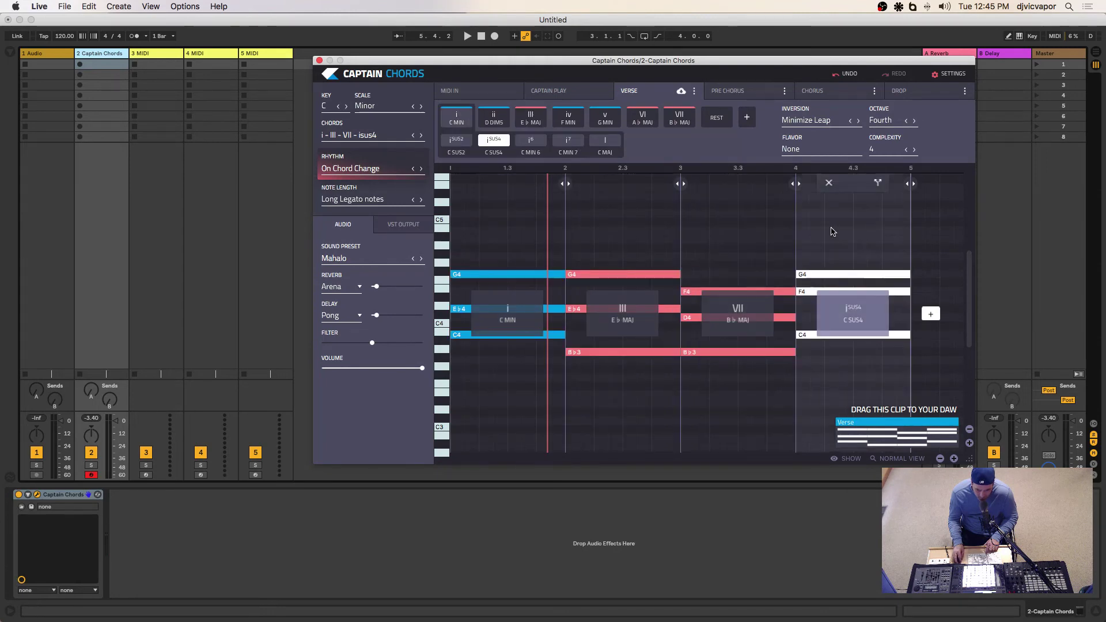
click(502, 243)
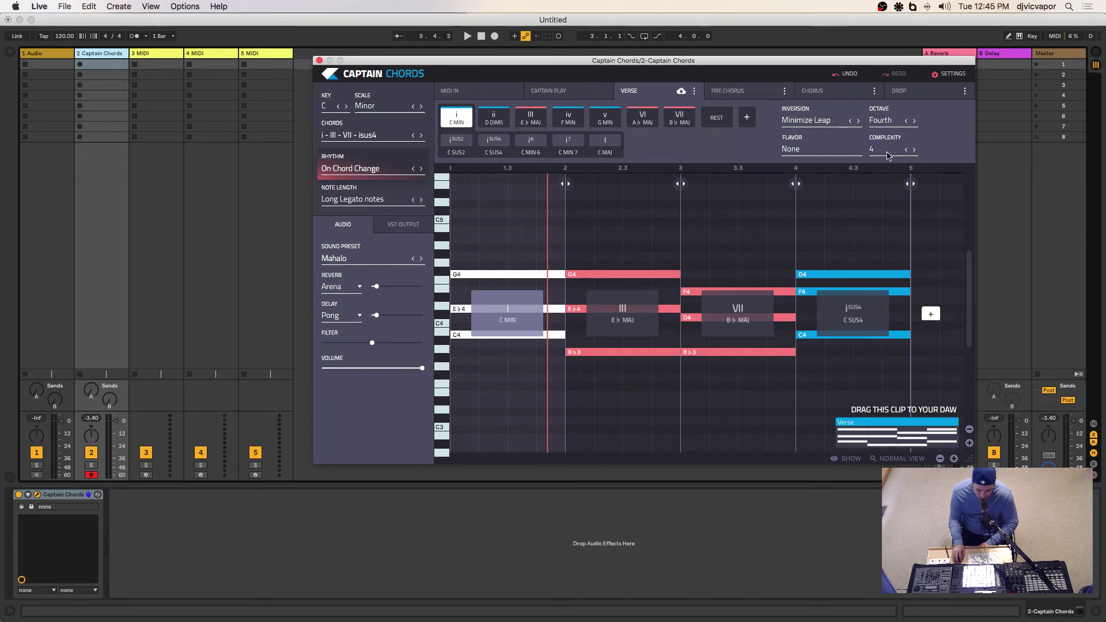
click(830, 122)
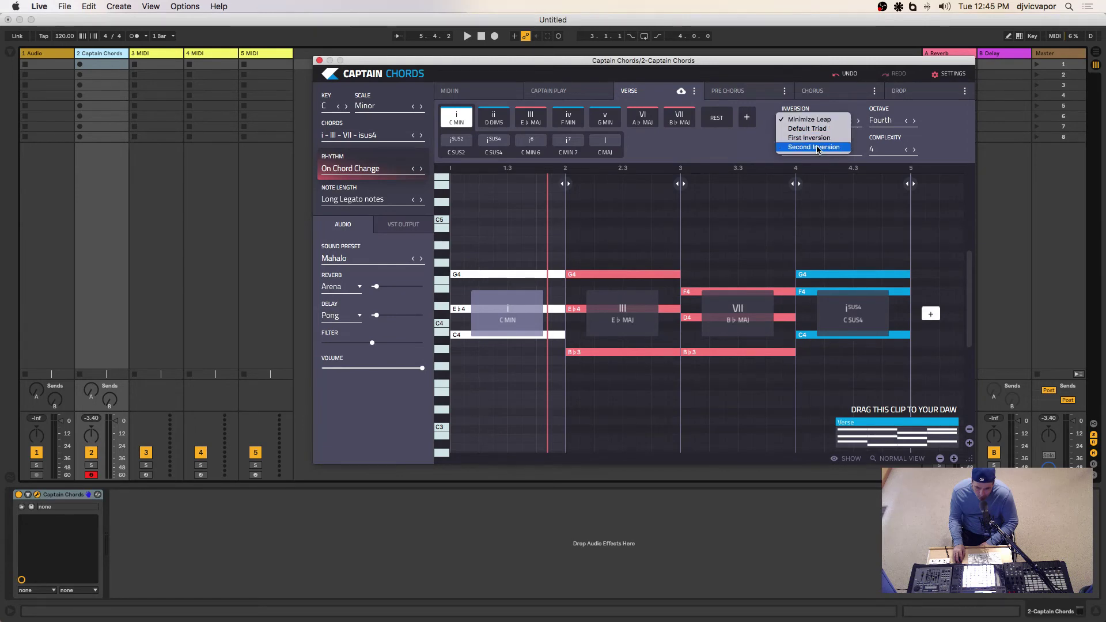
click(822, 118)
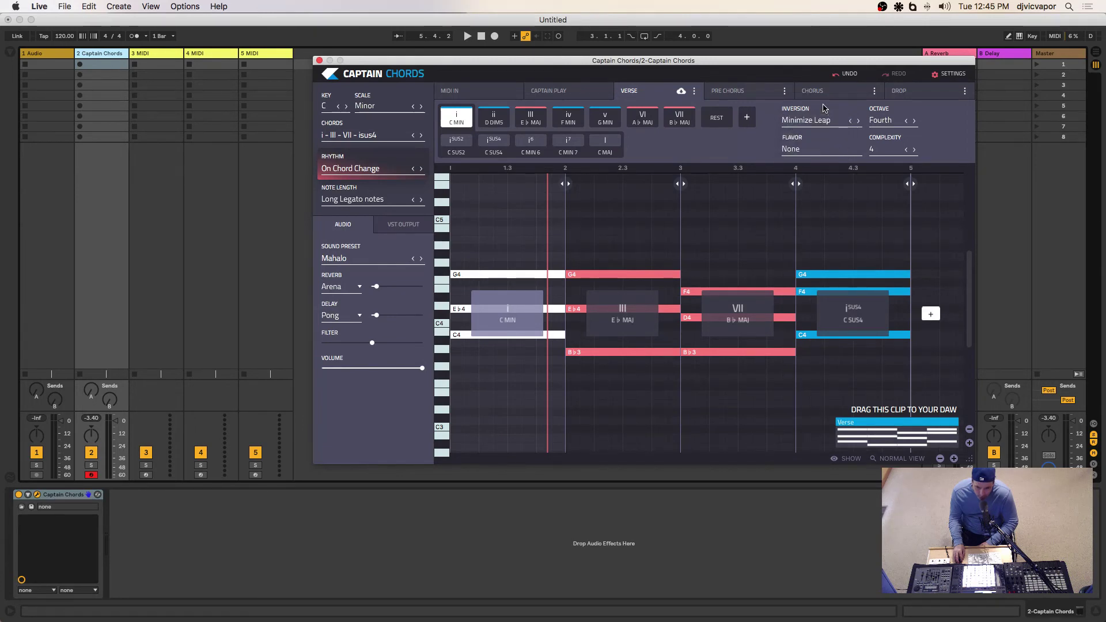
Set the first chord's flavor to 9th and play the start of the progression
click(800, 145)
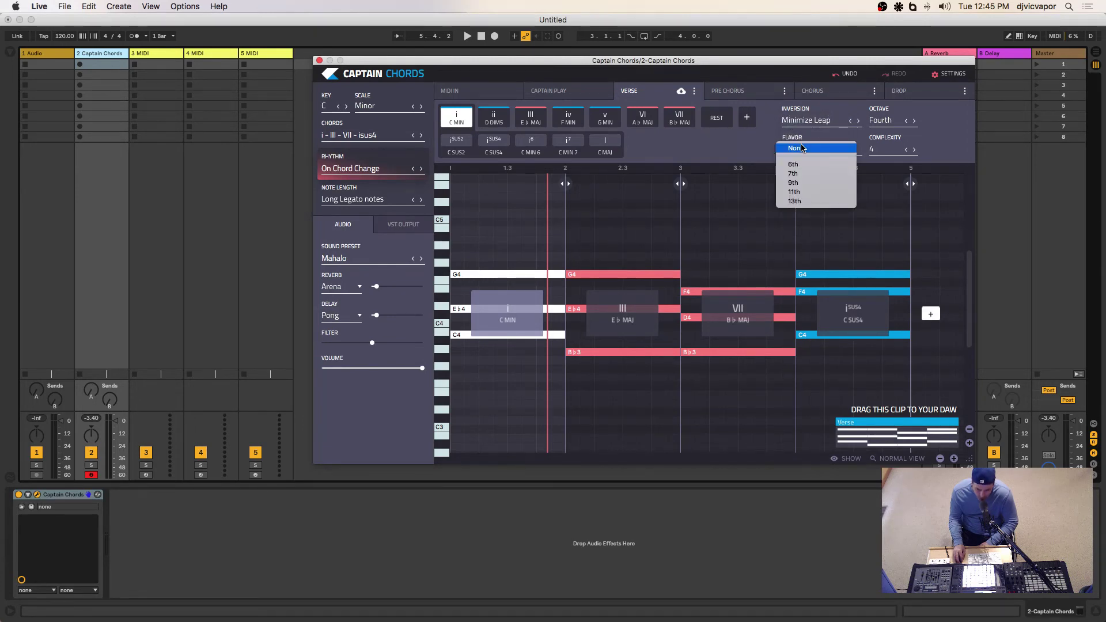
click(804, 183)
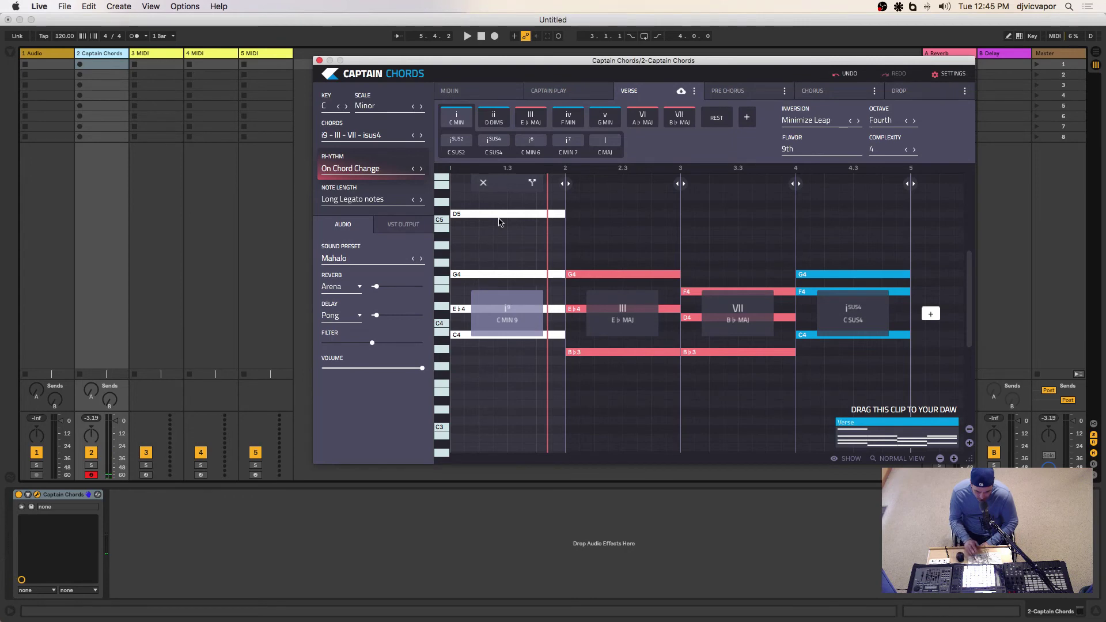
key(space)
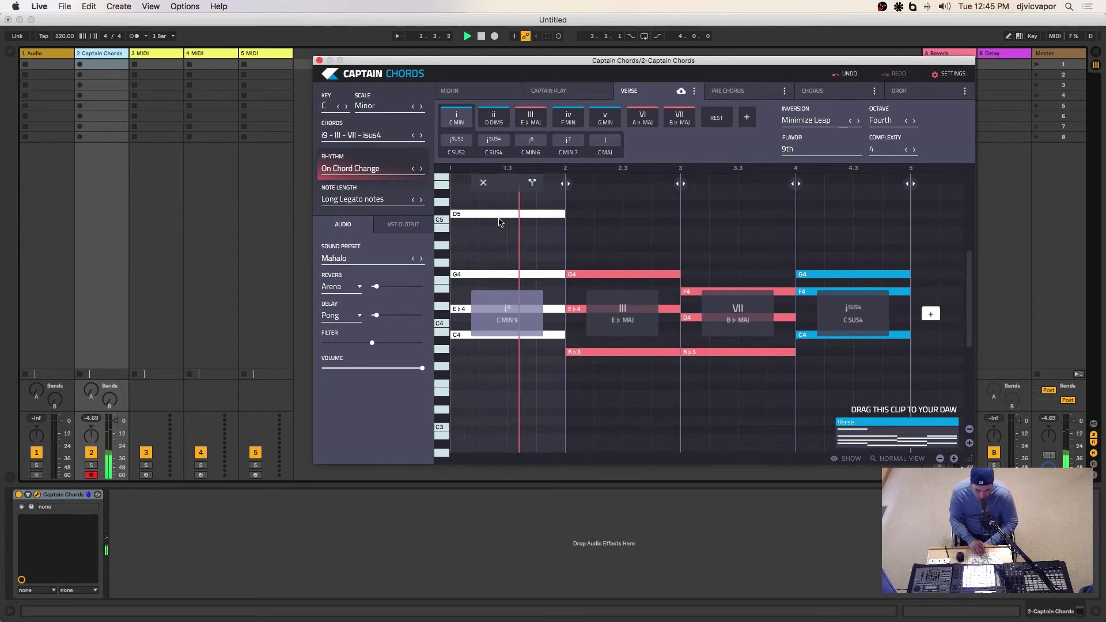
key(space)
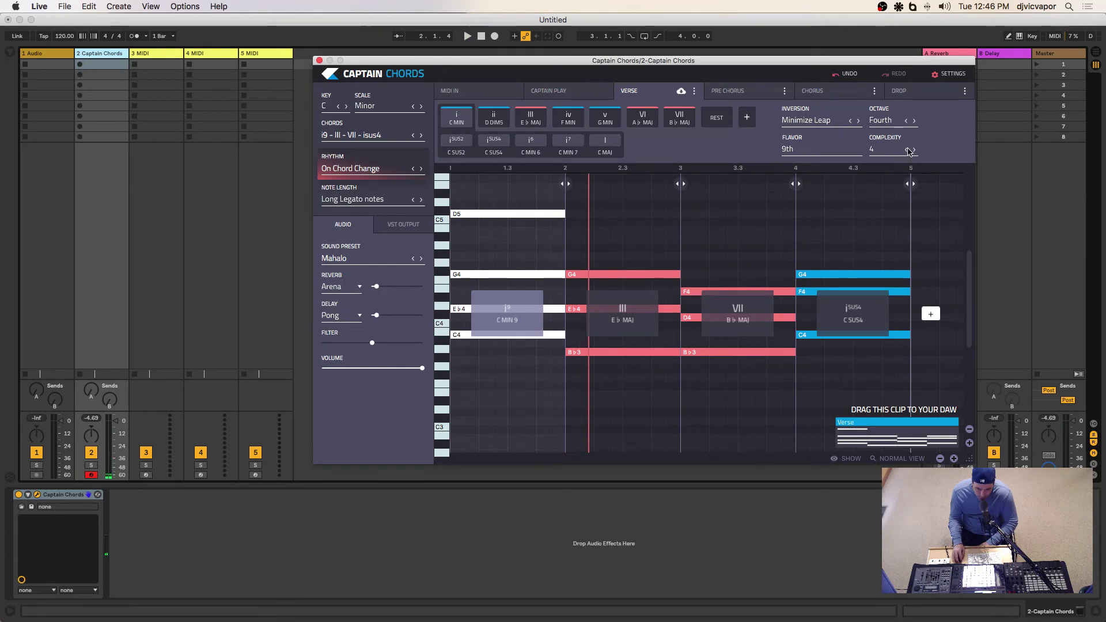
Set the first chord's complexity to 7 and play the progression from its start
click(884, 153)
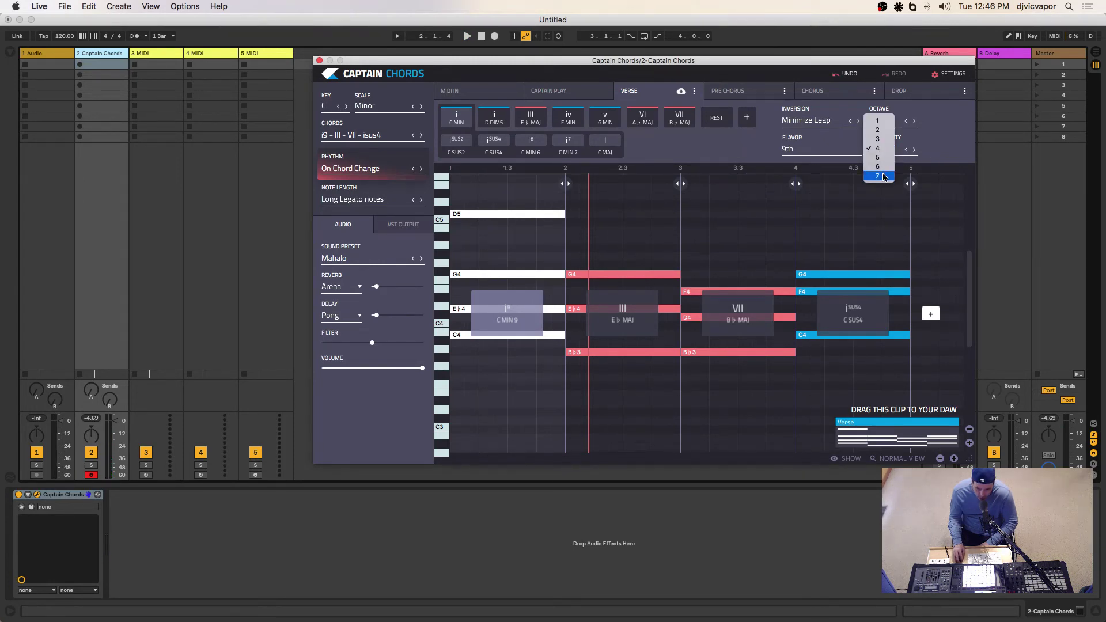
click(884, 175)
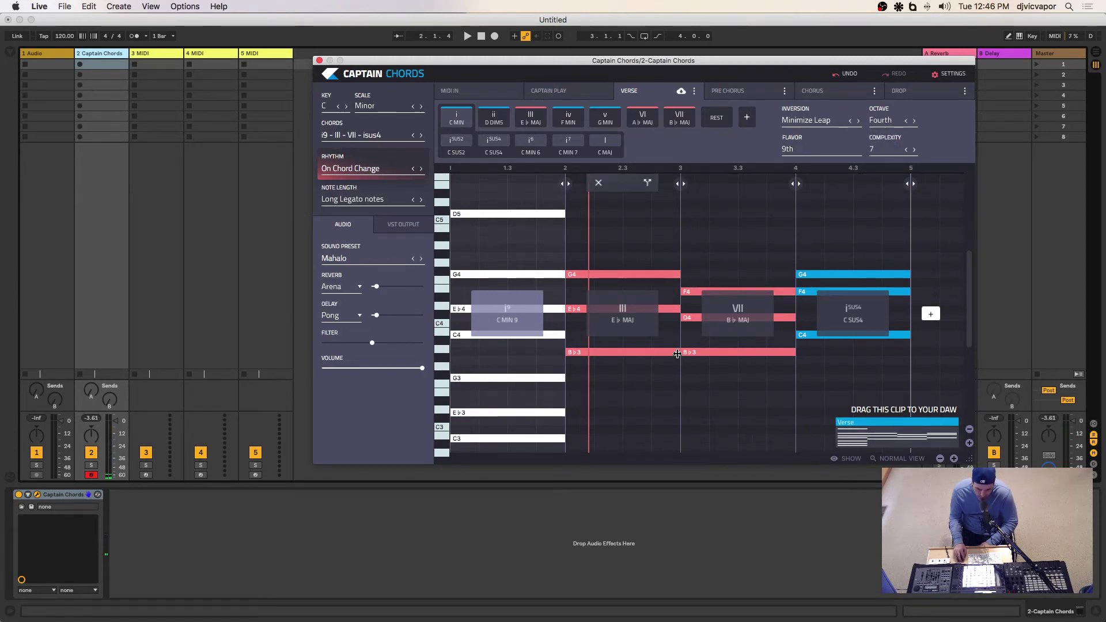
key(space)
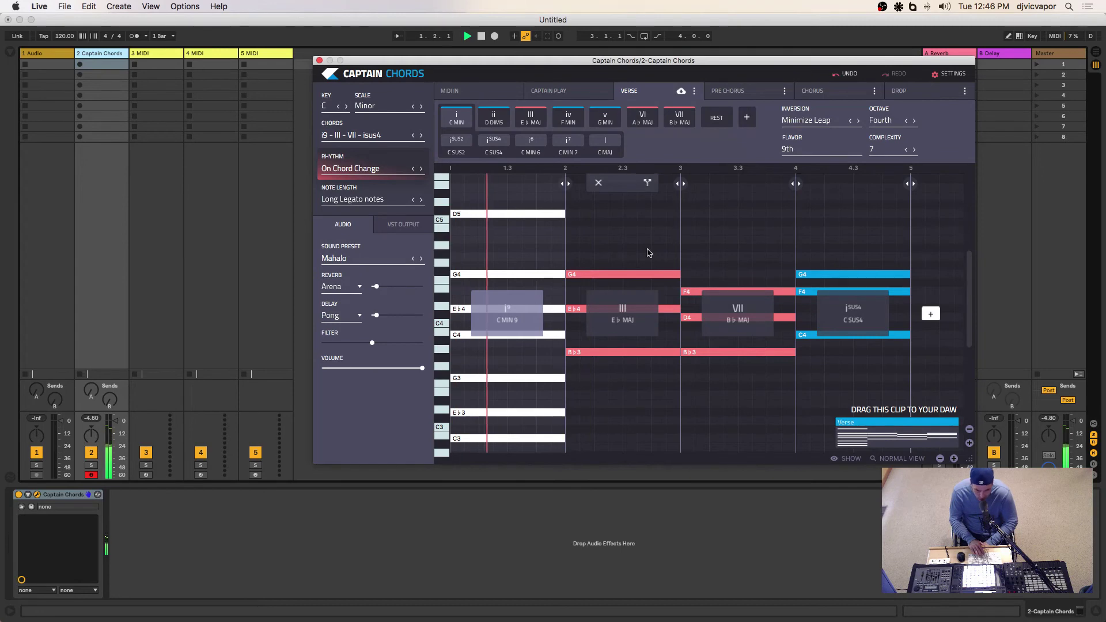
Stop playback and set the second chord, E♭ major, to a 9th flavor with complexity 7
key(space)
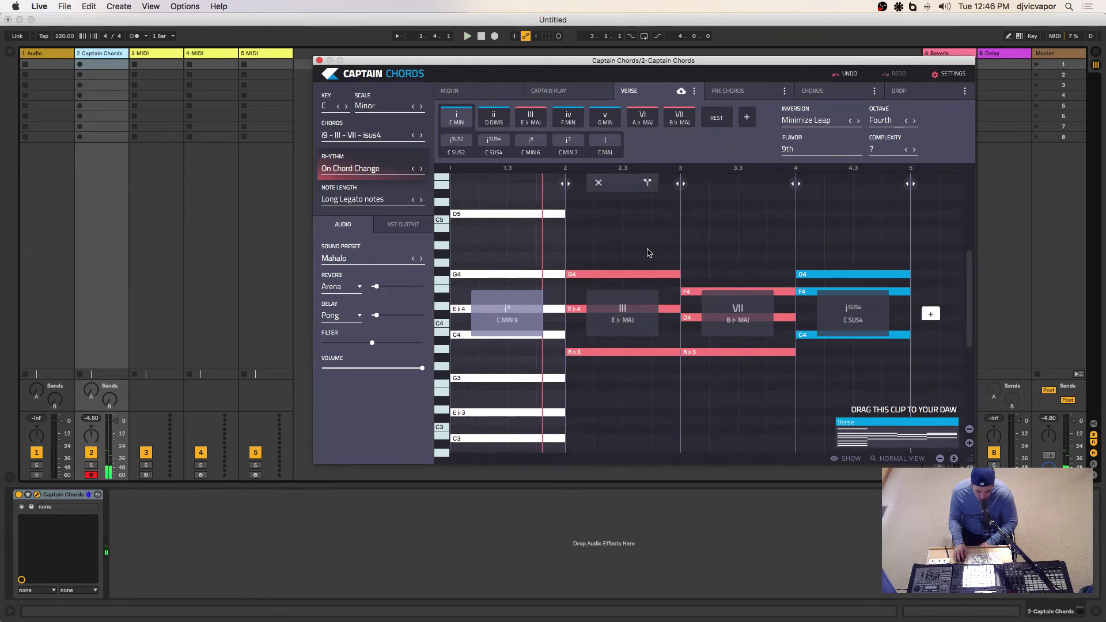
click(644, 240)
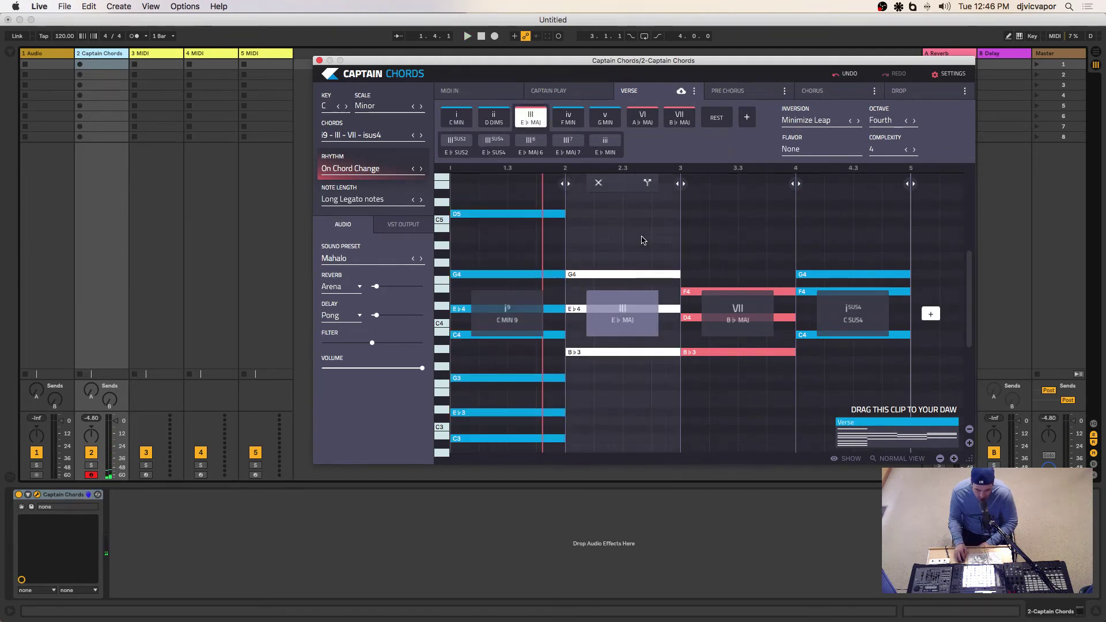
click(802, 151)
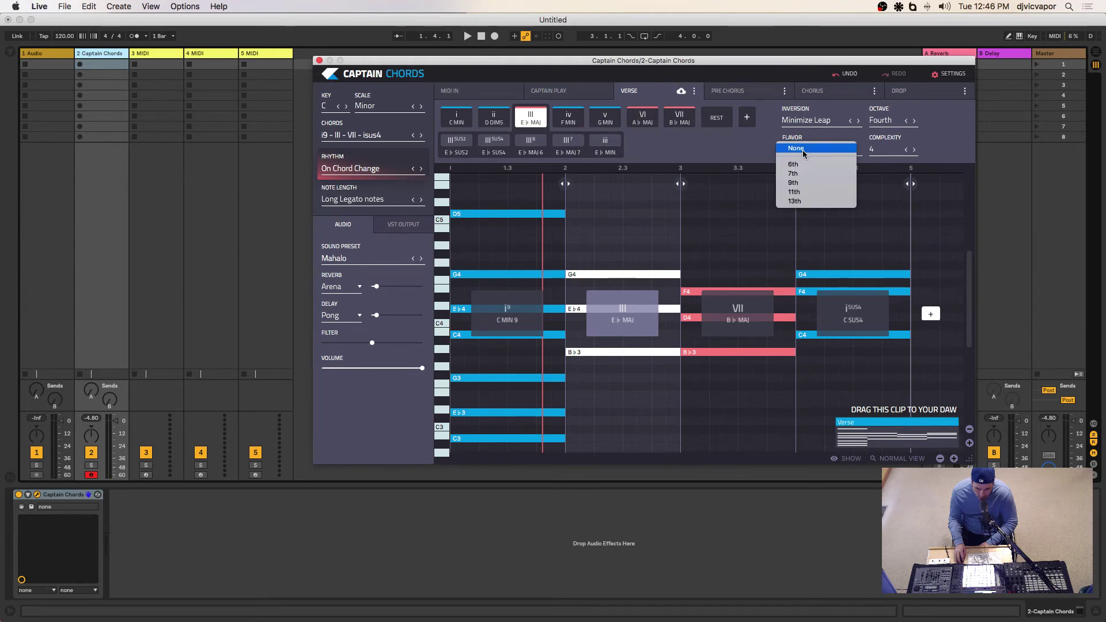
click(805, 184)
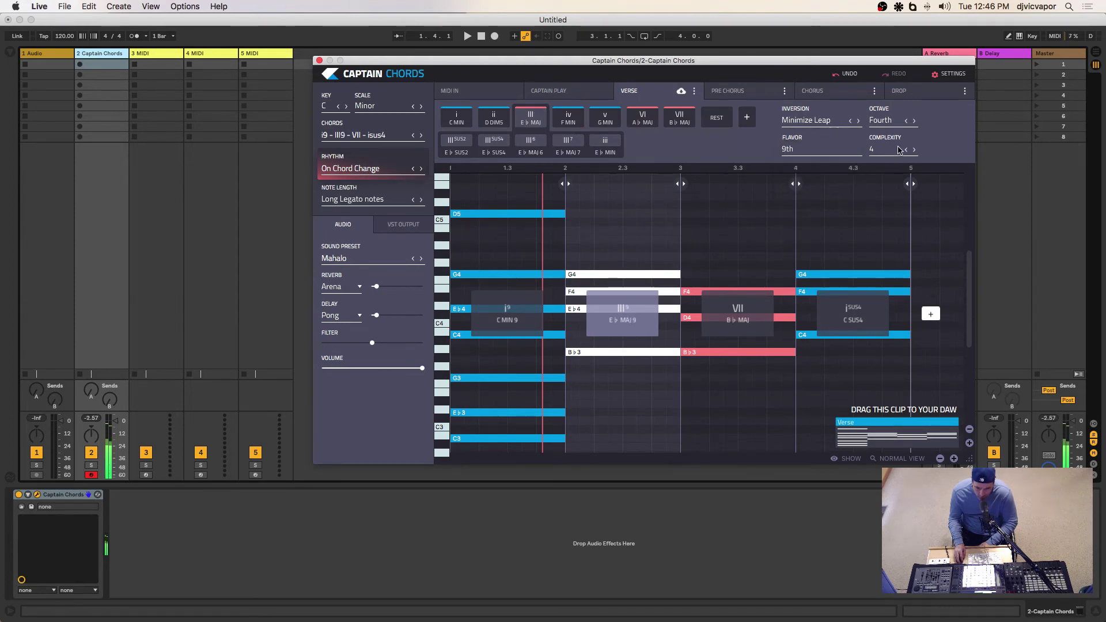
click(911, 150)
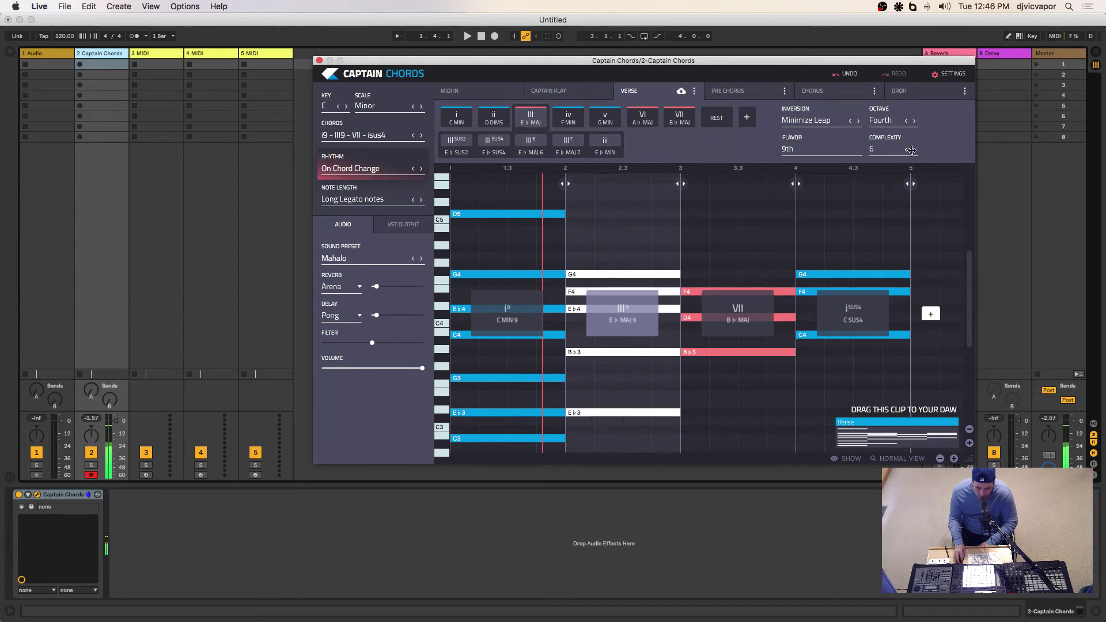
click(911, 150)
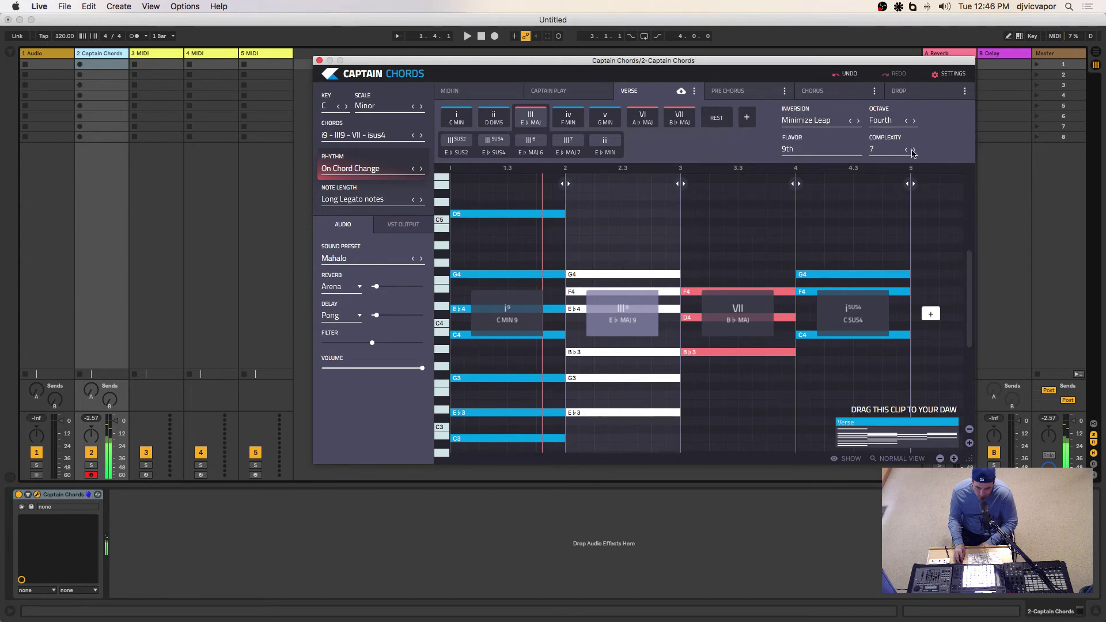
Set the third chord, B♭ major, to a 9th flavor with complexity 7
click(719, 222)
click(807, 150)
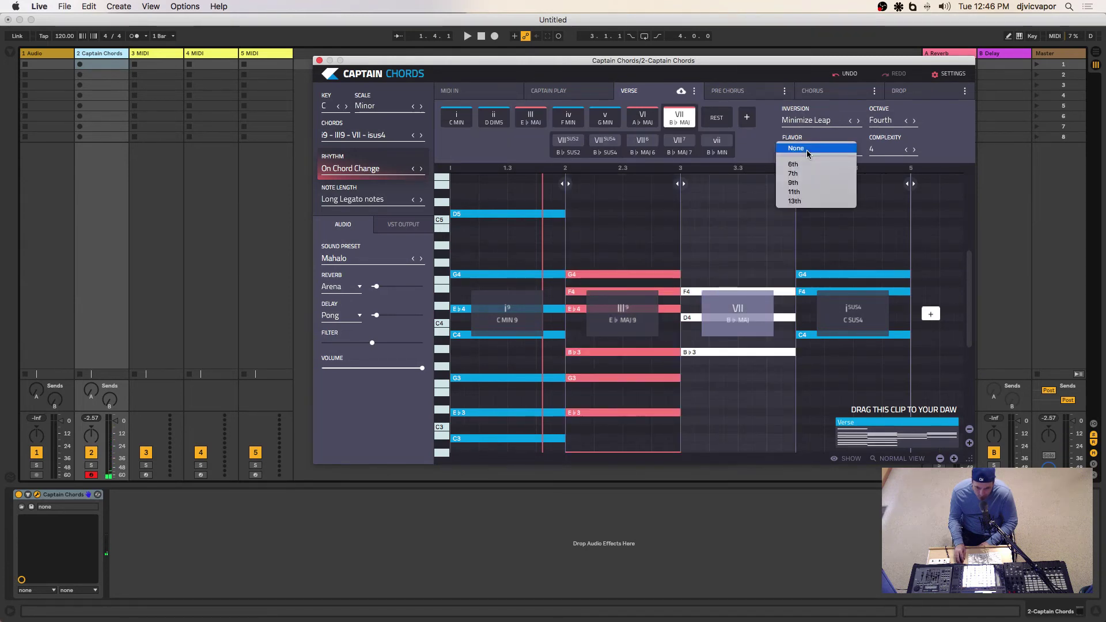
click(805, 183)
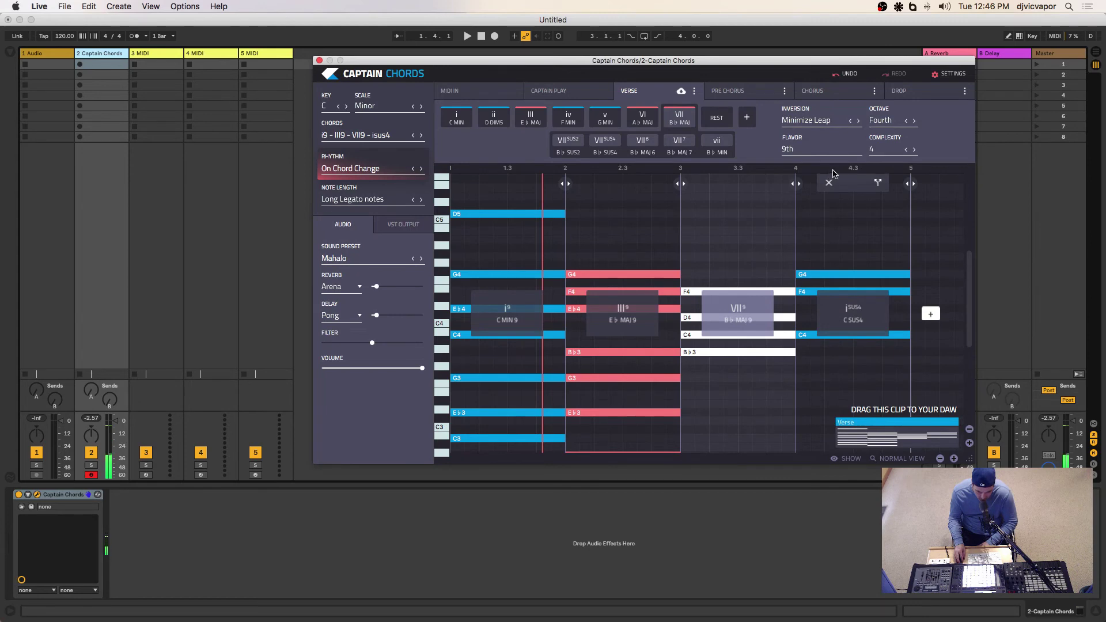
click(914, 150)
click(913, 151)
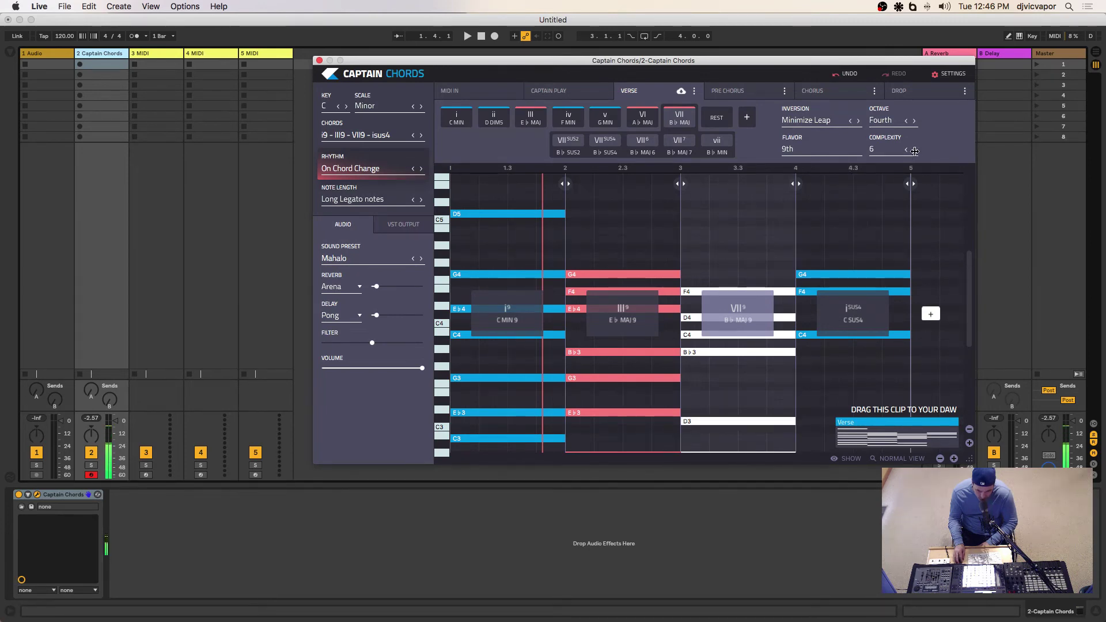
Set the fourth chord, C sus4, to complexity 7 with a 9th flavor and play the progression
click(858, 241)
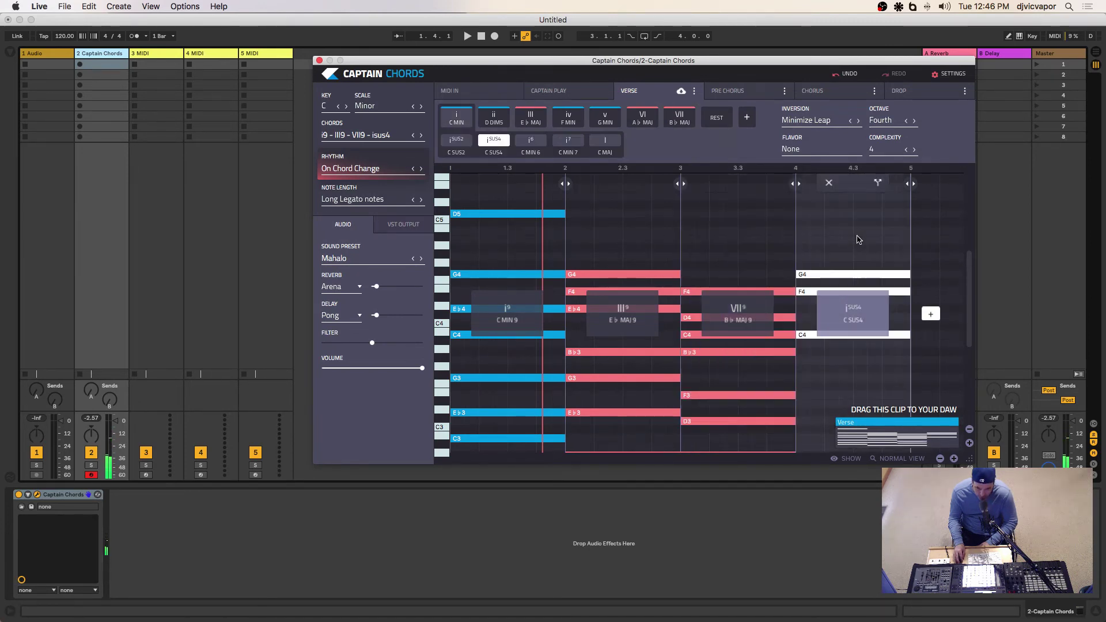
click(913, 150)
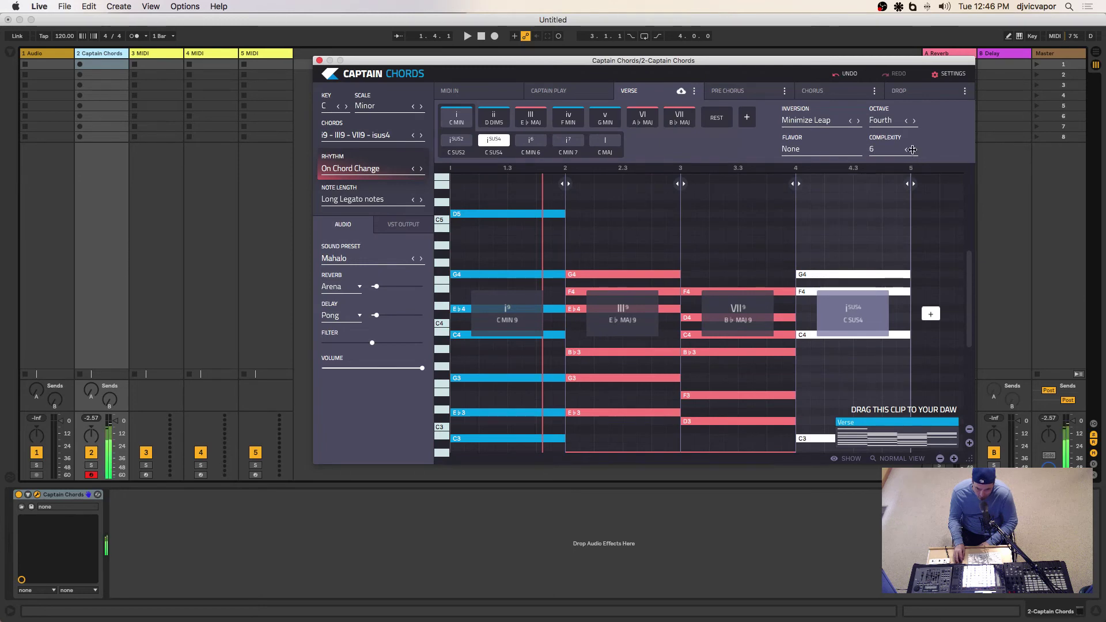
click(913, 149)
click(913, 150)
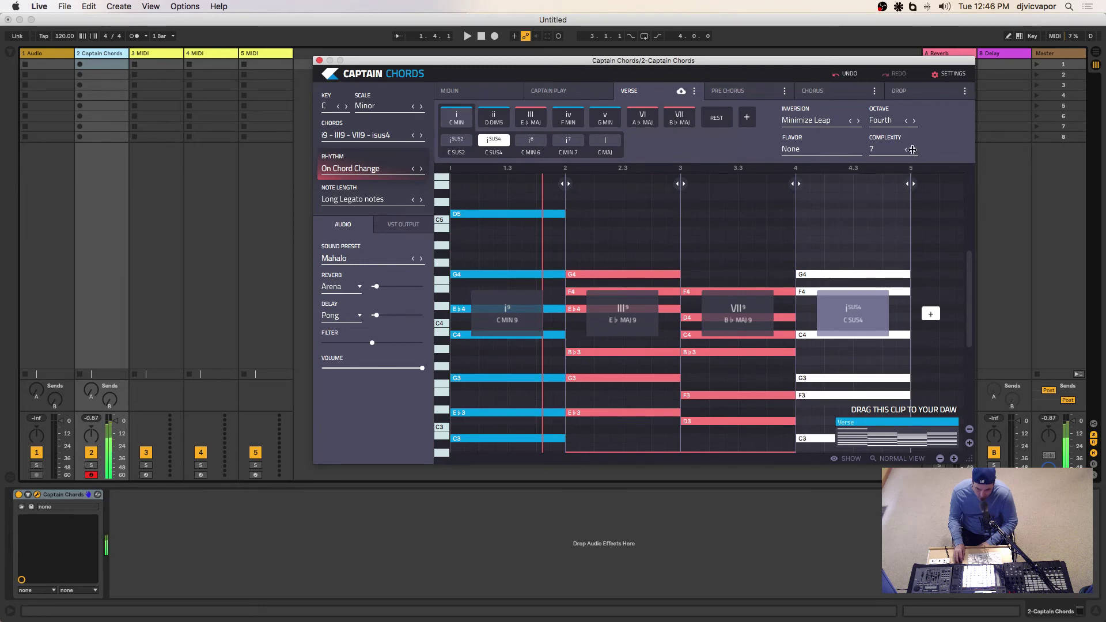
click(805, 151)
click(803, 190)
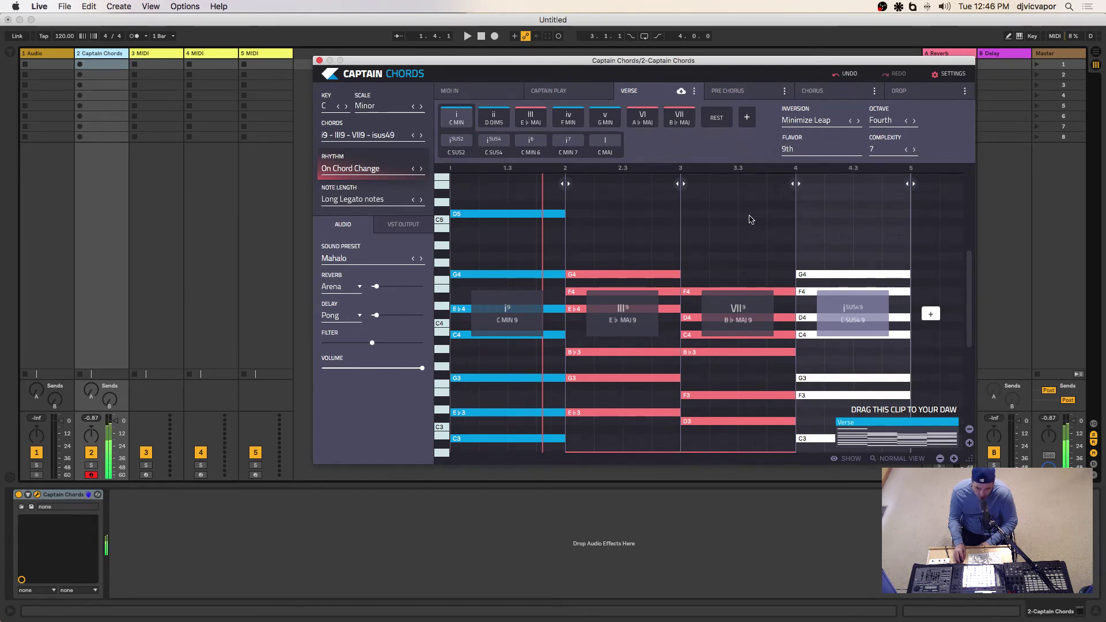
key(space)
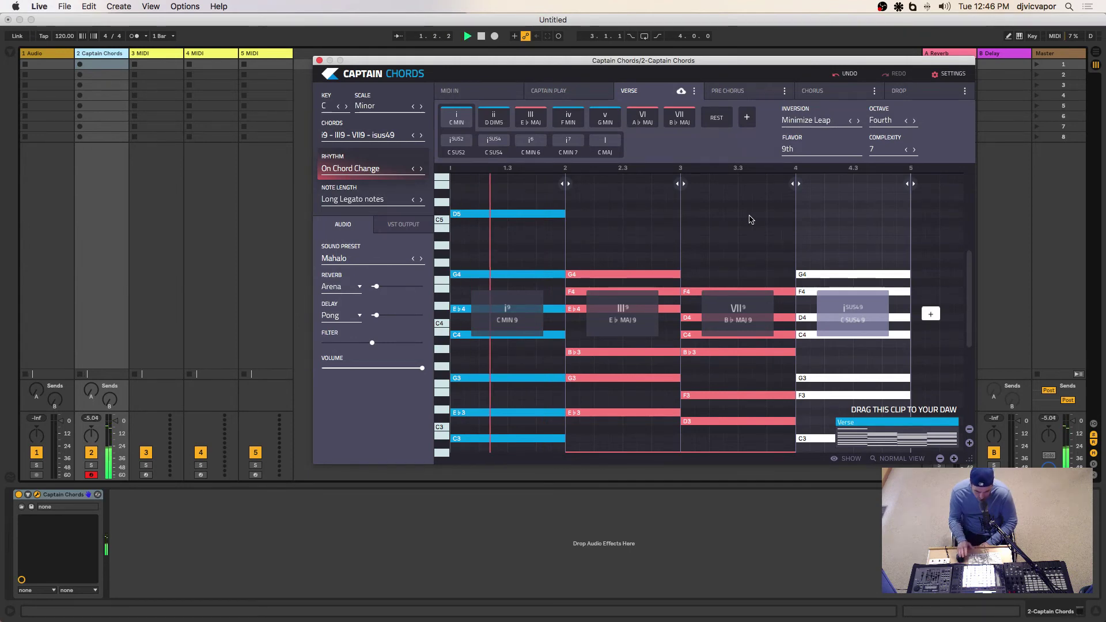
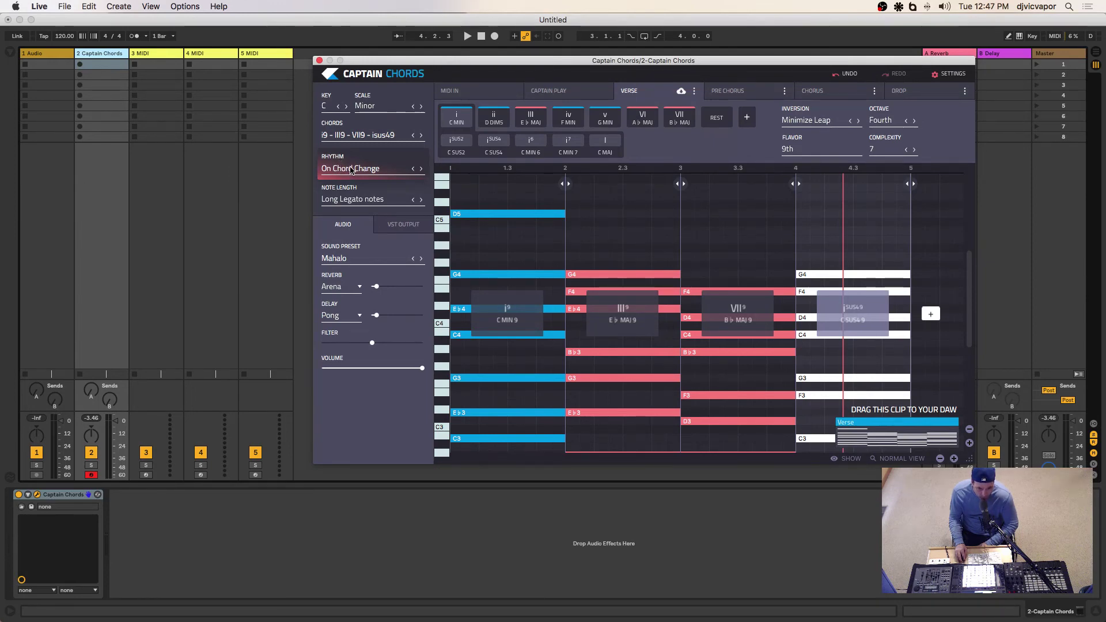
Browse the rhythm library, apply the complex rhythm The Beach to the progression and play it
click(350, 170)
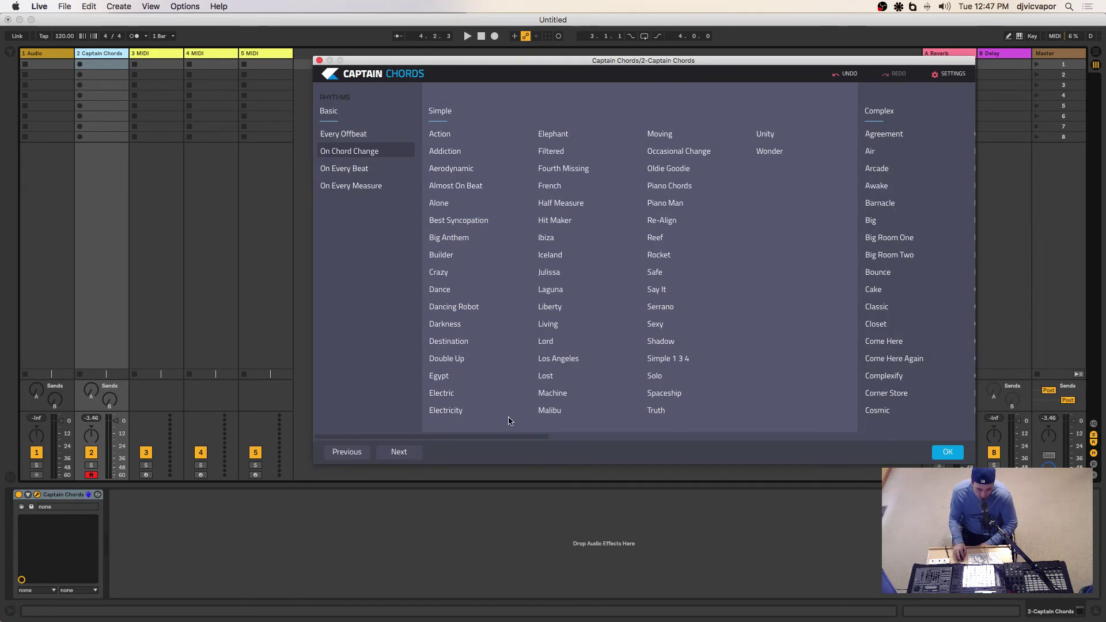
drag(511, 436, 936, 437)
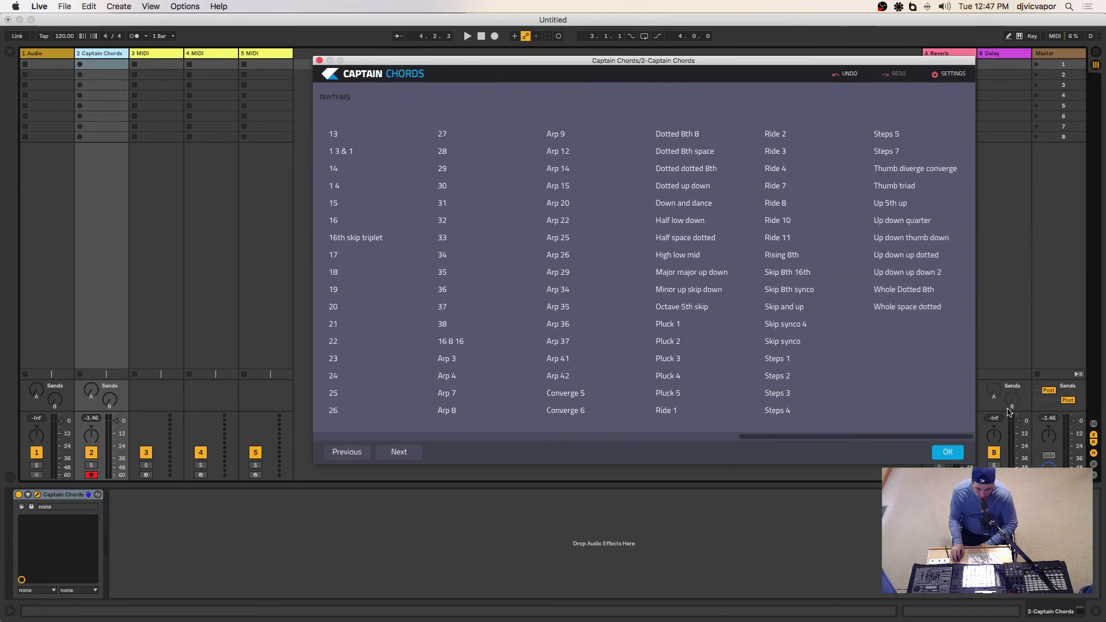
scroll(607, 420, left, 10)
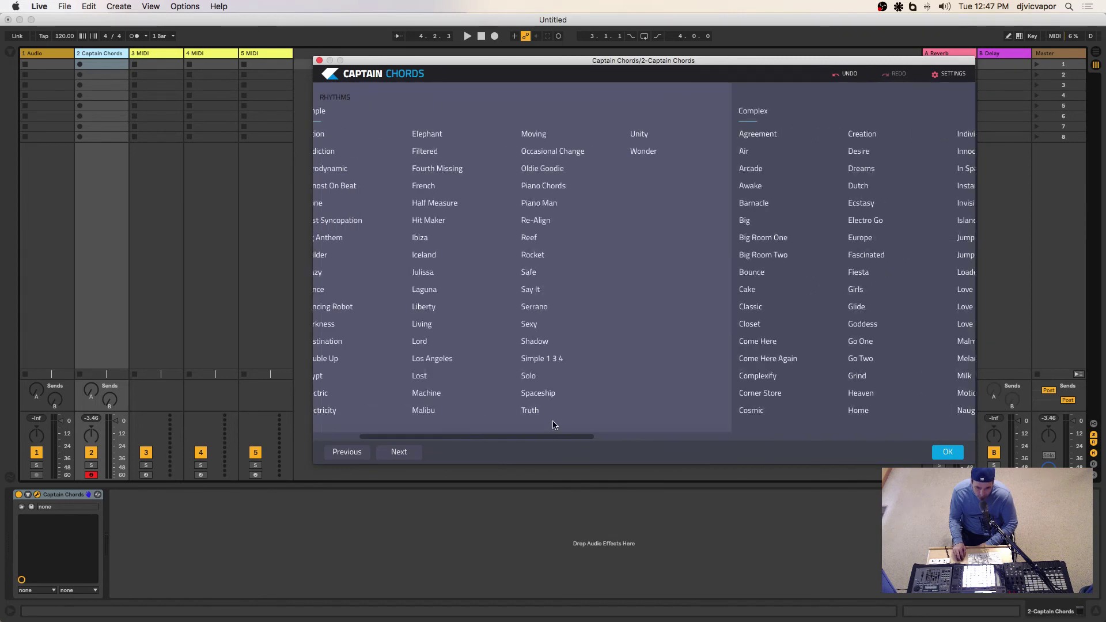
scroll(607, 427, right, 5)
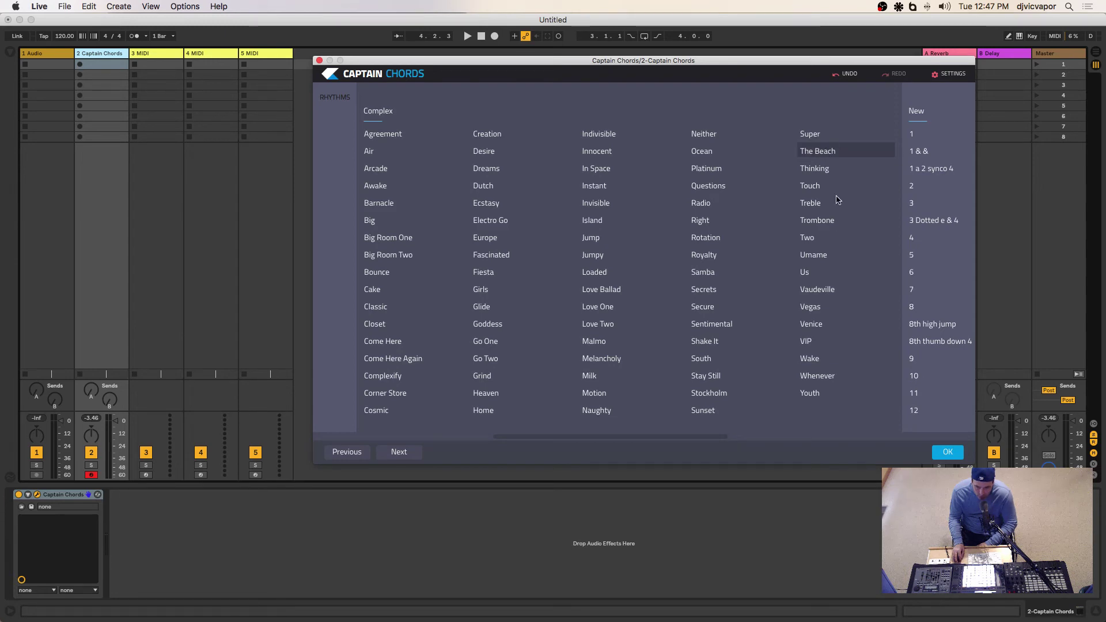
click(936, 450)
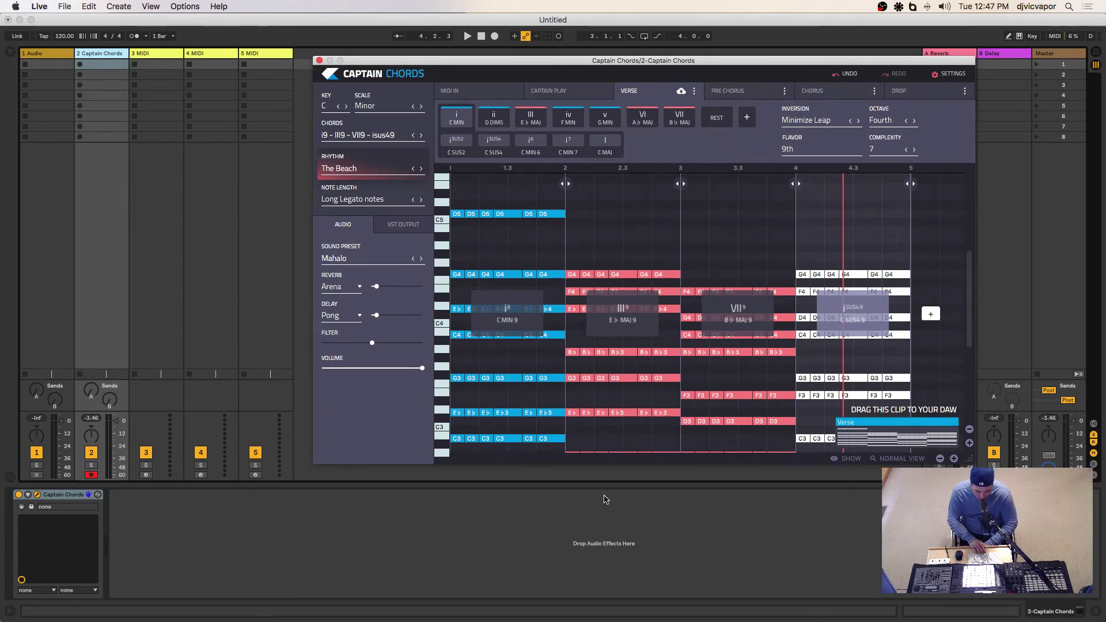
key(space)
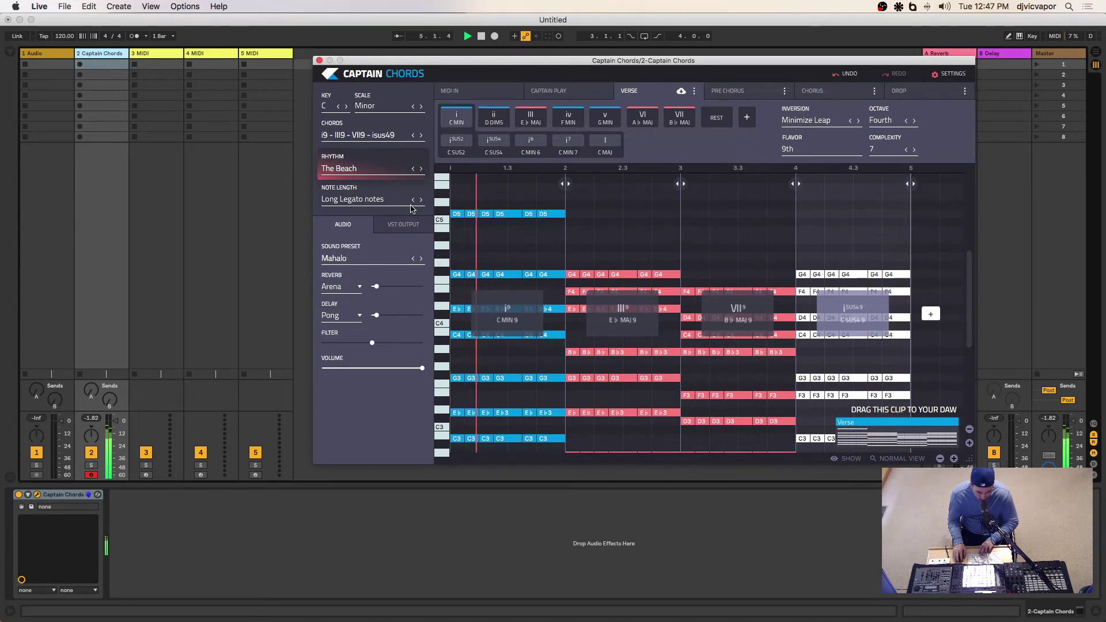
Audition the following rhythms Thinking and Touch during playback, settle on Treble and stop playback
click(421, 169)
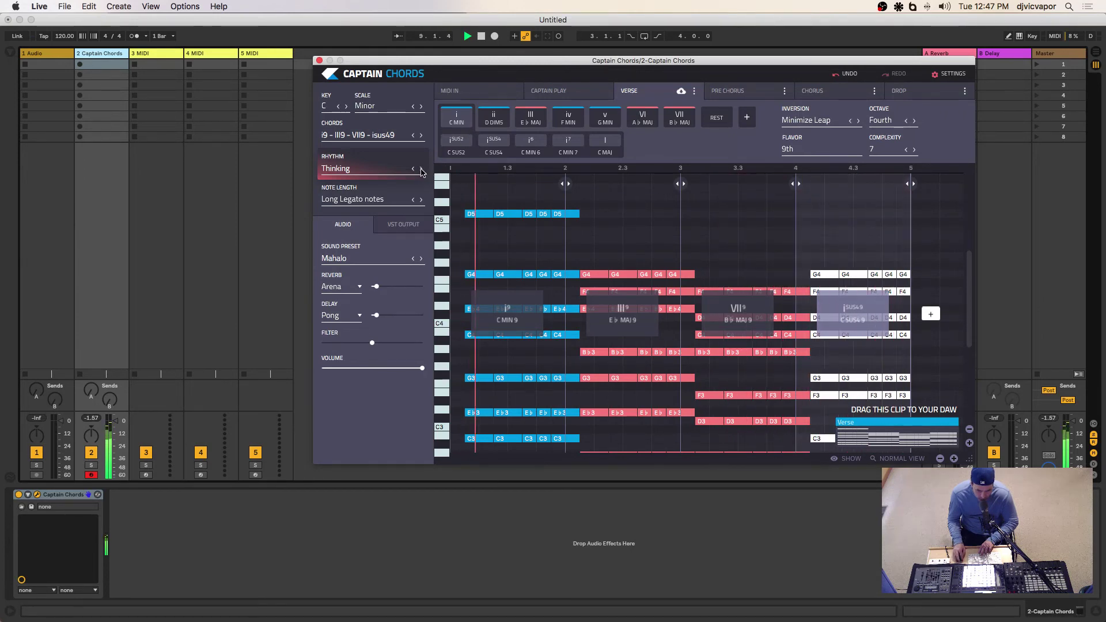
click(421, 169)
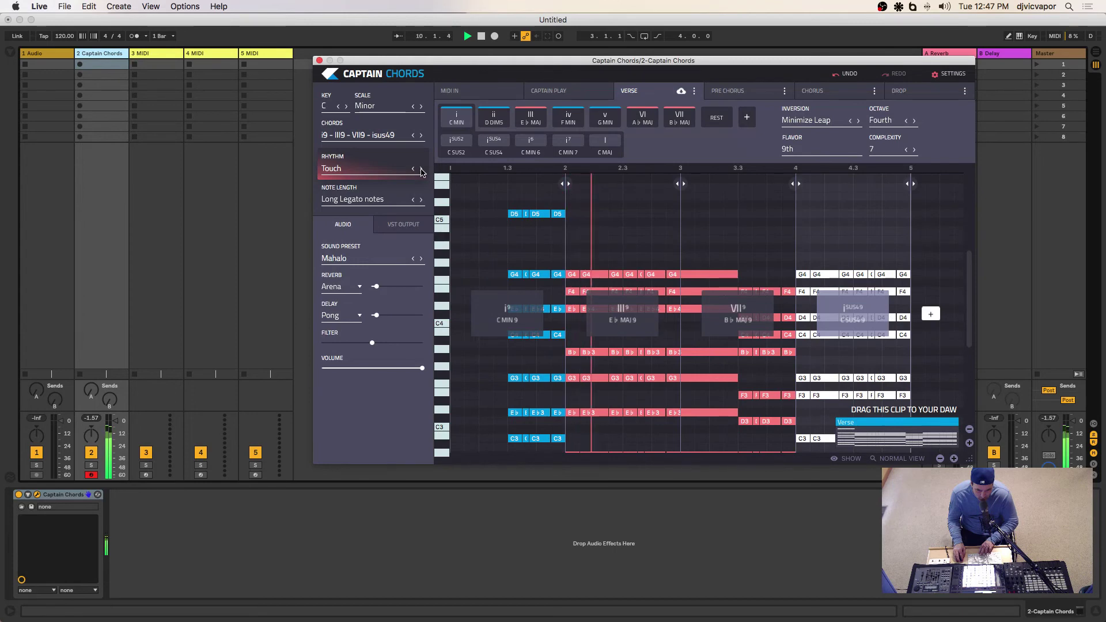
click(421, 169)
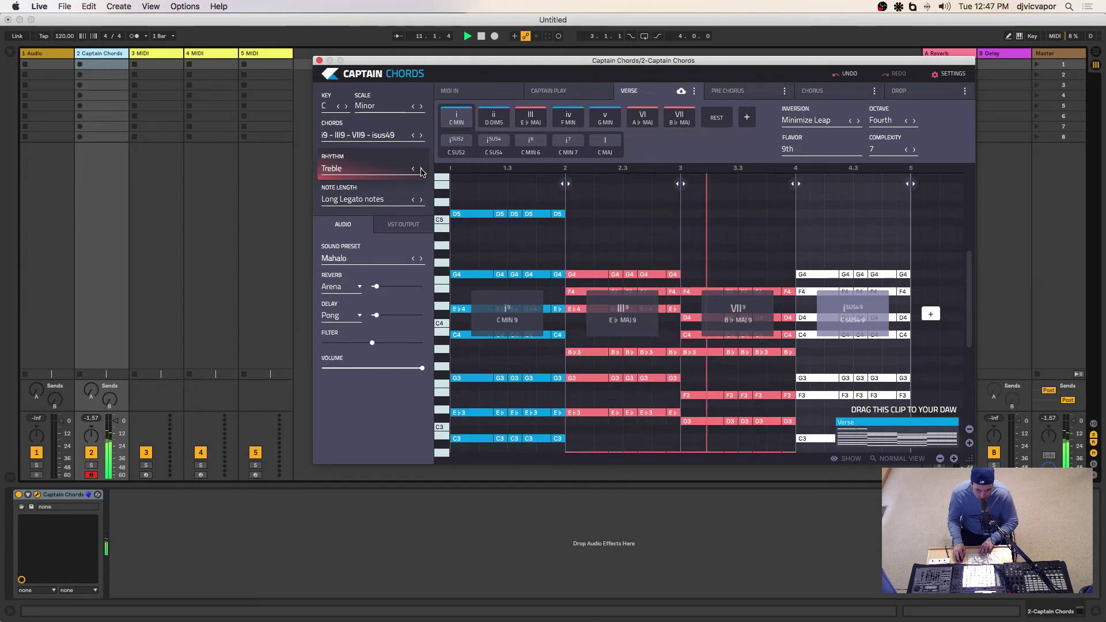
key(space)
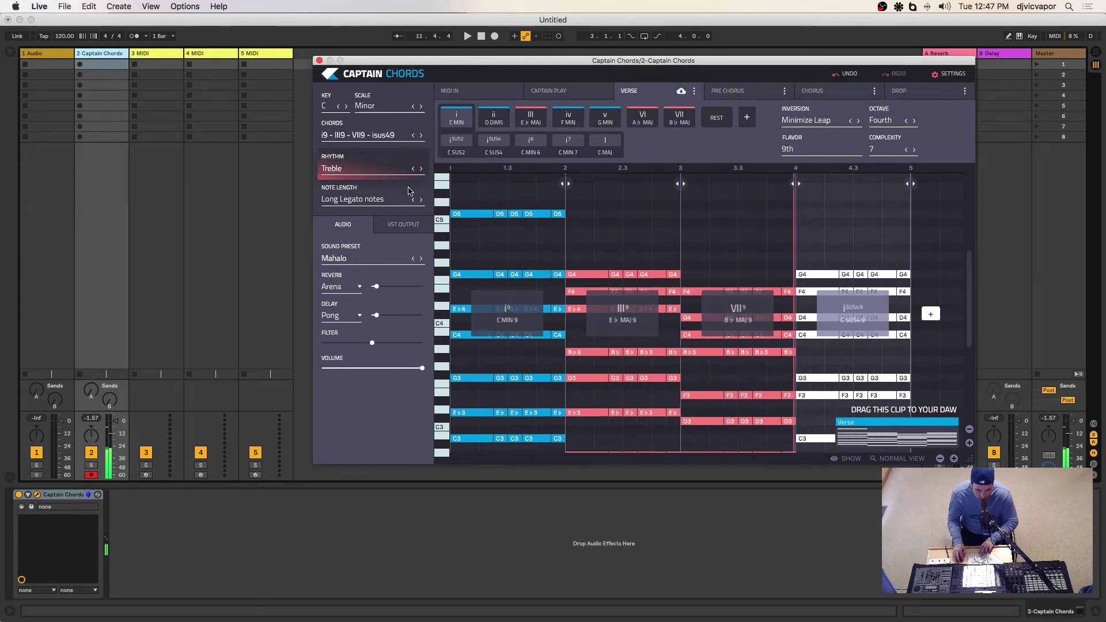
Check the note length options, keeping Long Legato notes, and play the progression with the Treble rhythm
click(367, 200)
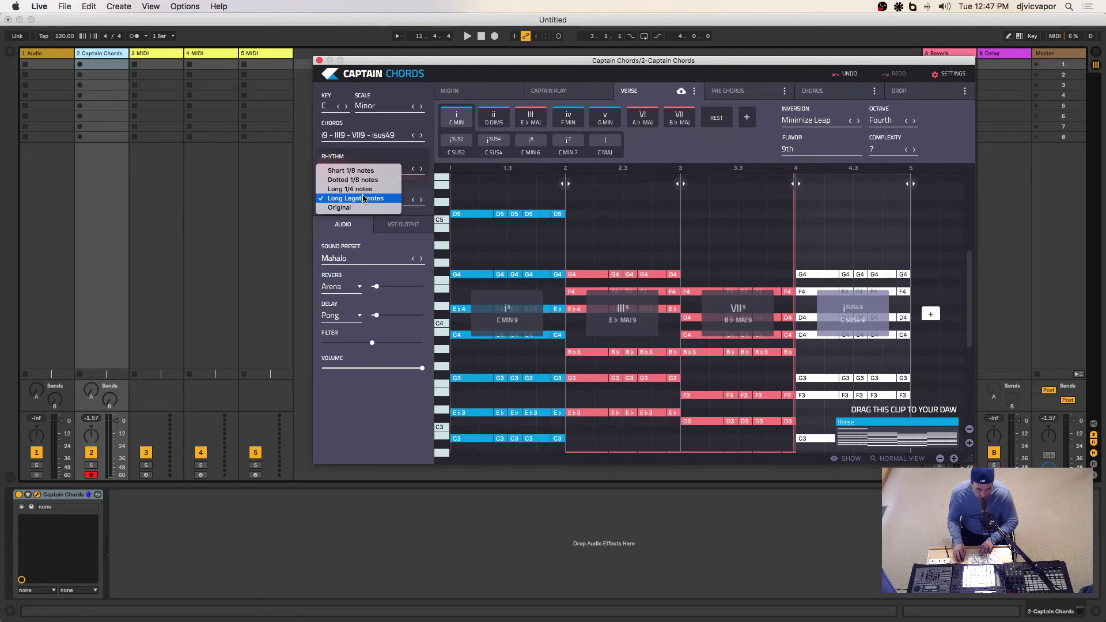
click(362, 200)
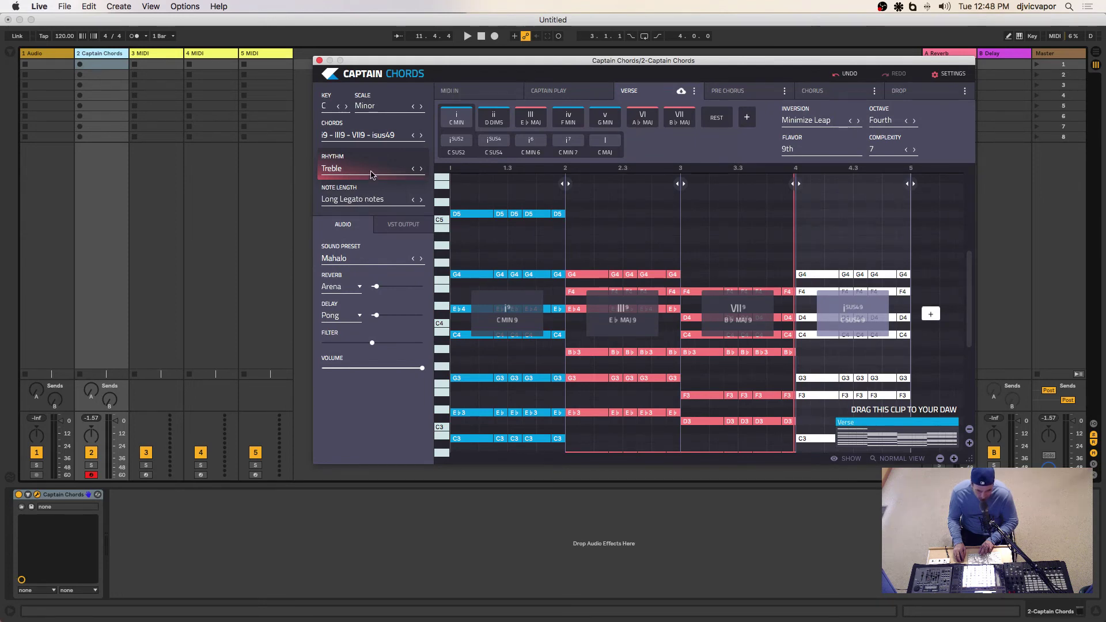
key(space)
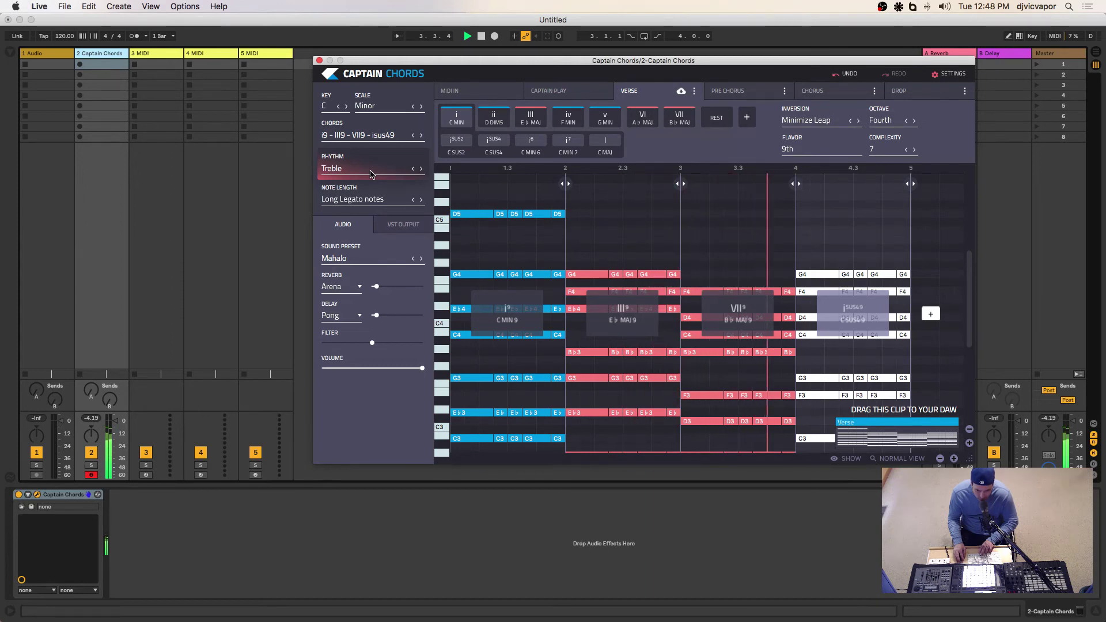
key(space)
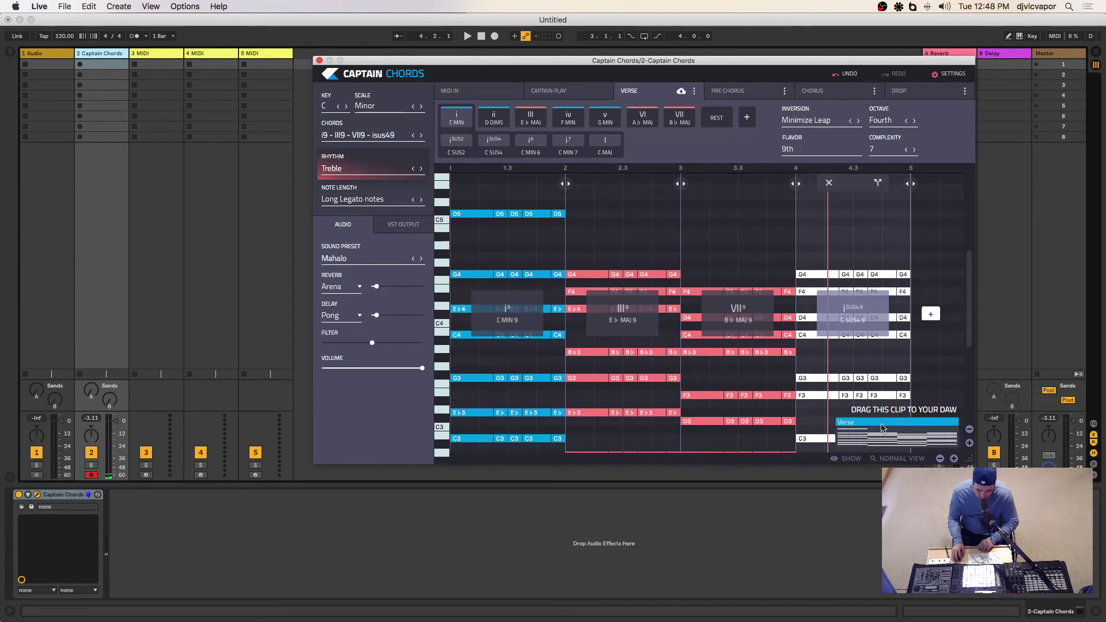
Export the Verse clip from Captain Chords into the first slot of MIDI track 3 and enlarge its note view
drag(881, 427, 151, 66)
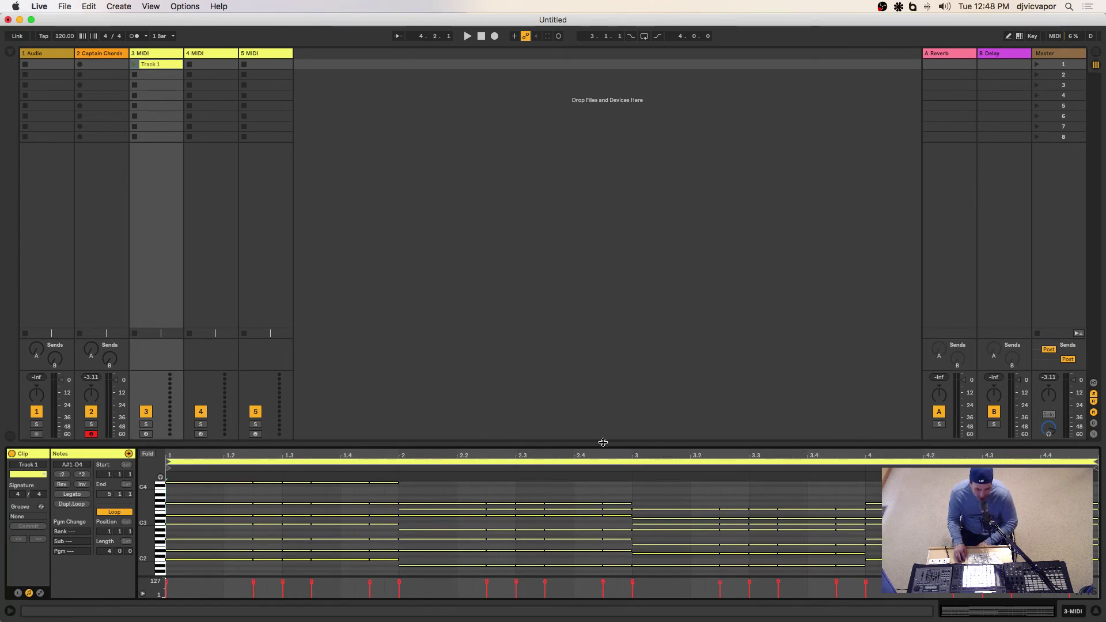
drag(603, 442, 594, 231)
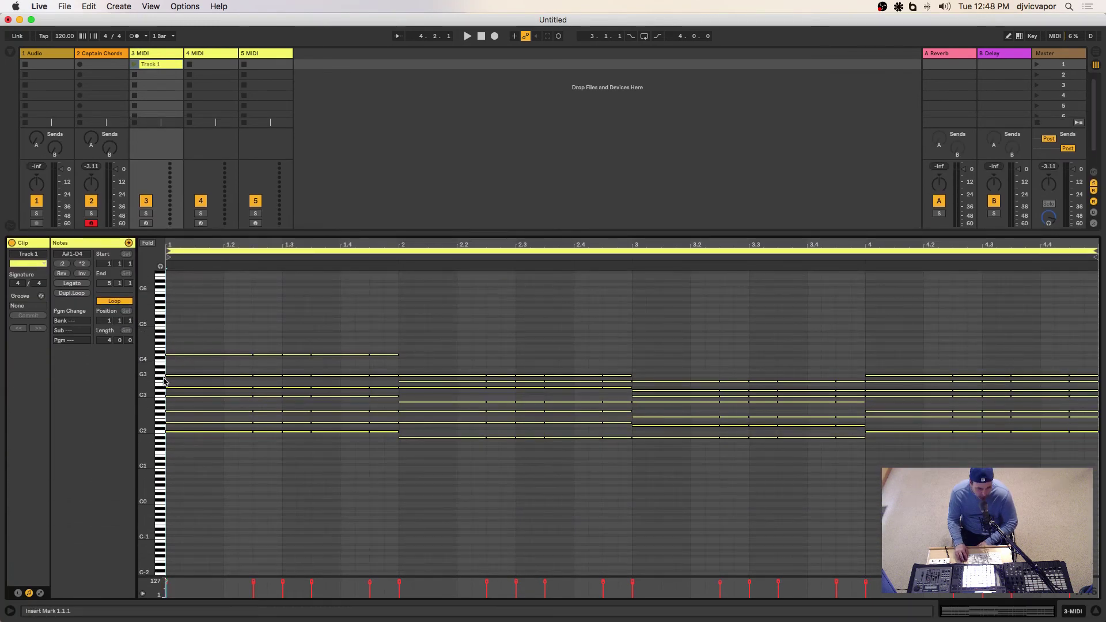
drag(151, 381, 225, 382)
scroll(483, 375, down, 3)
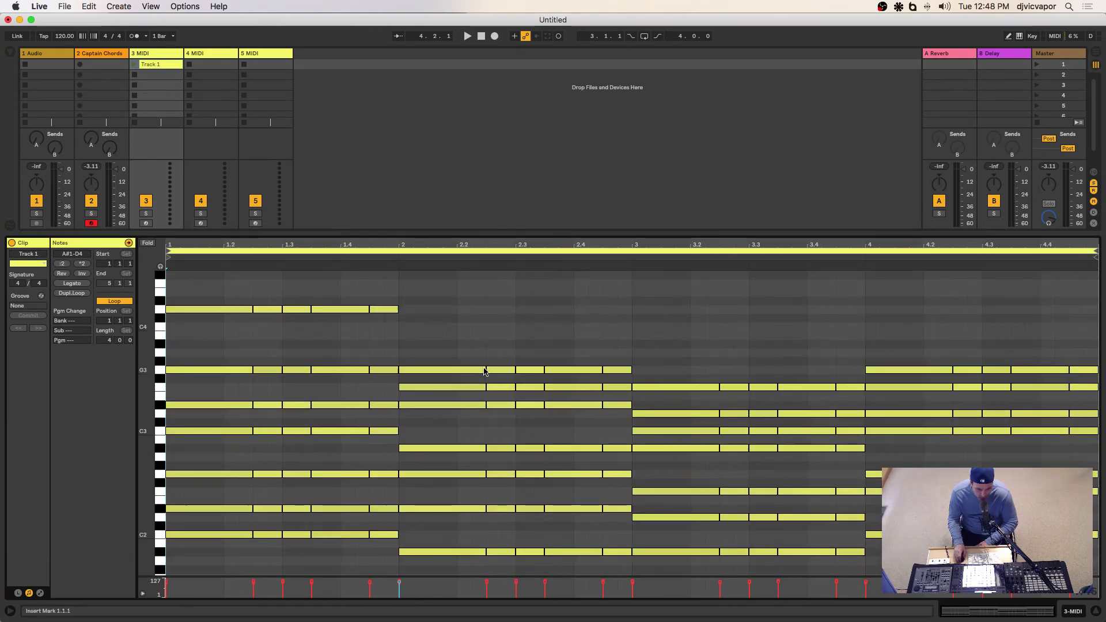
Load the Rob Papen Blue2 Audio Unit instrument onto MIDI track 3 and hide the browser
click(152, 55)
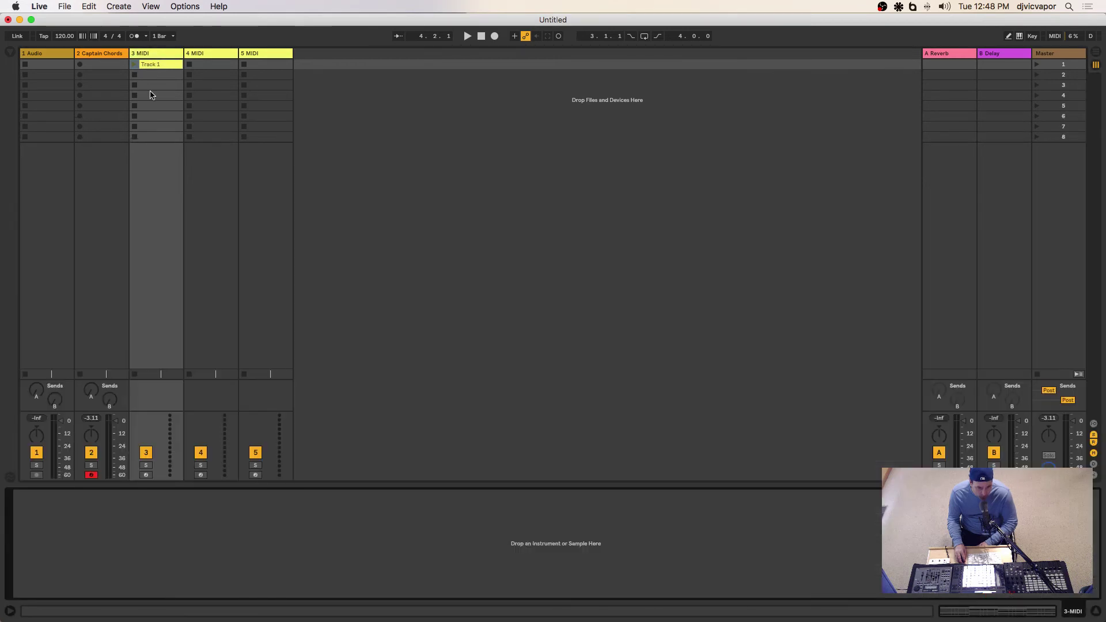
click(9, 55)
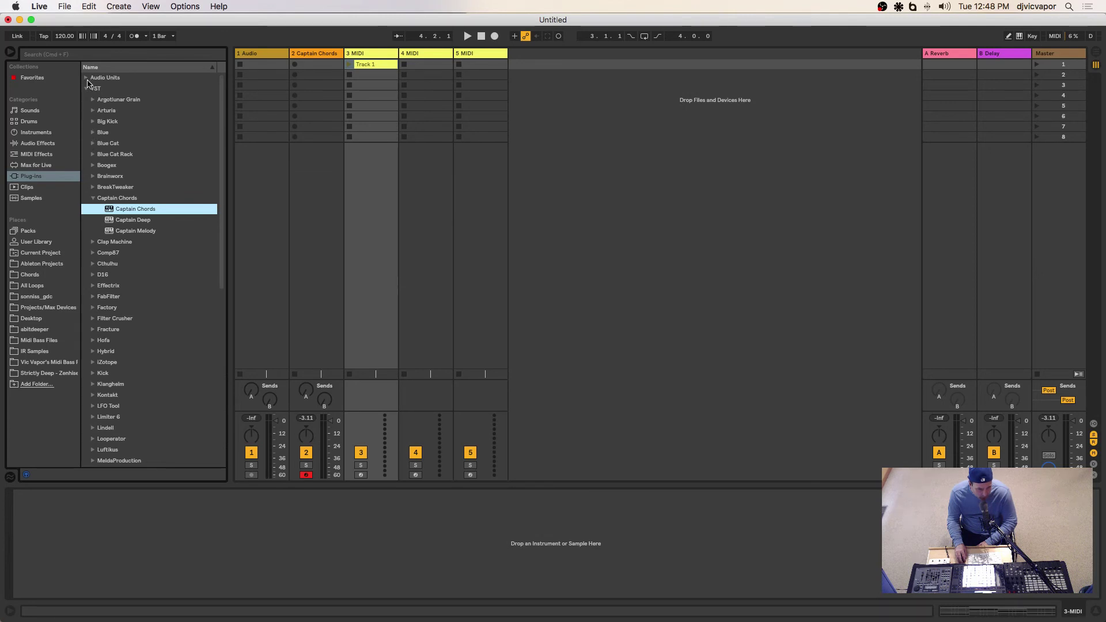
click(87, 79)
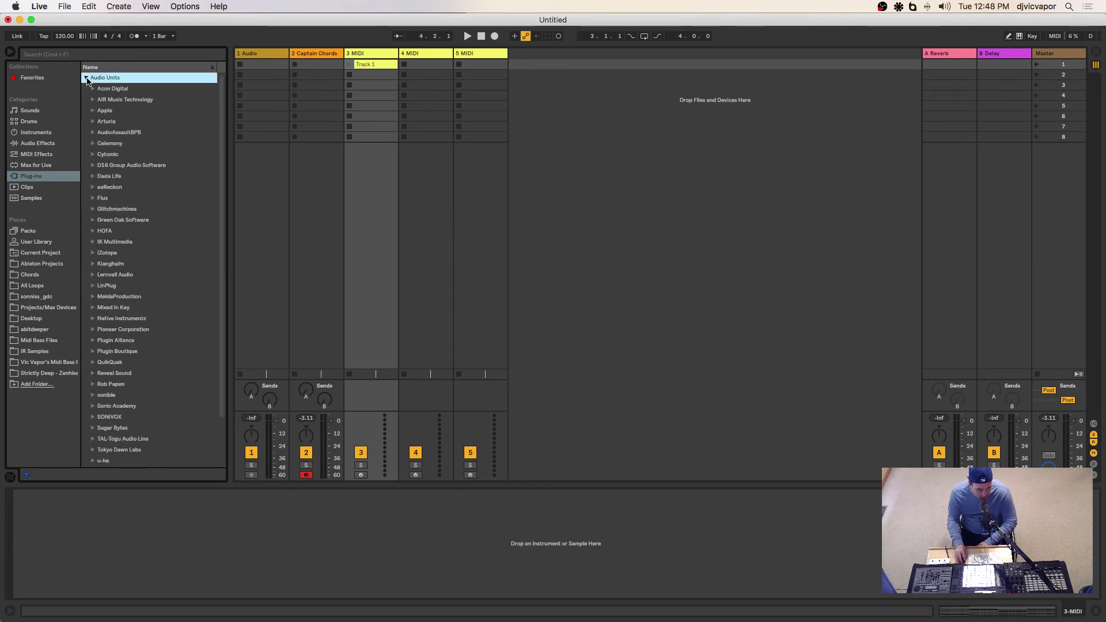
click(92, 385)
click(107, 406)
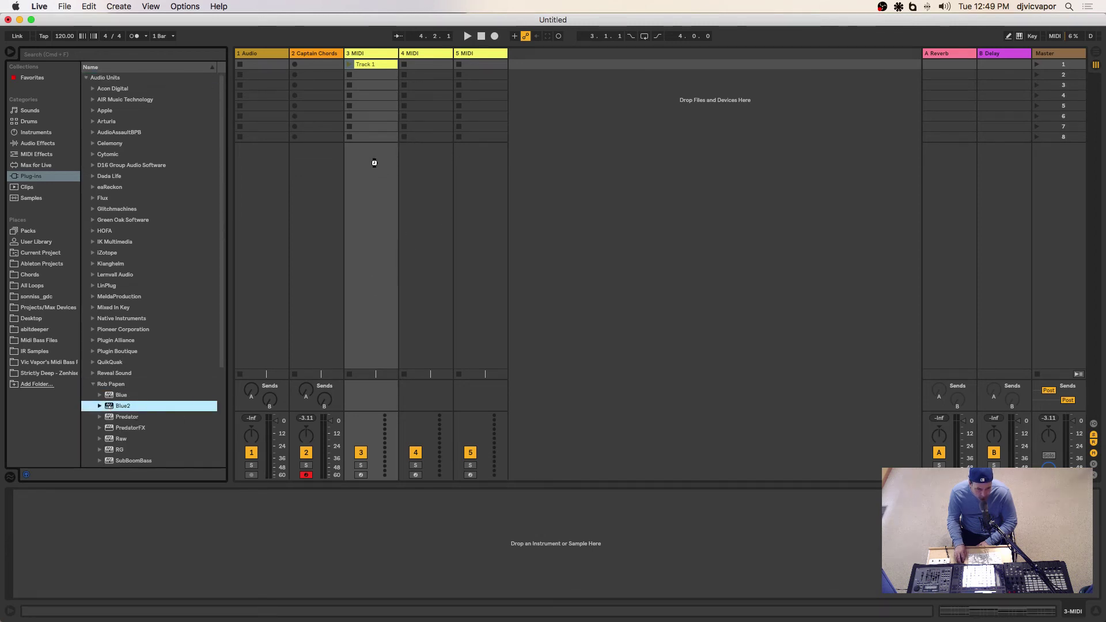
key(Return)
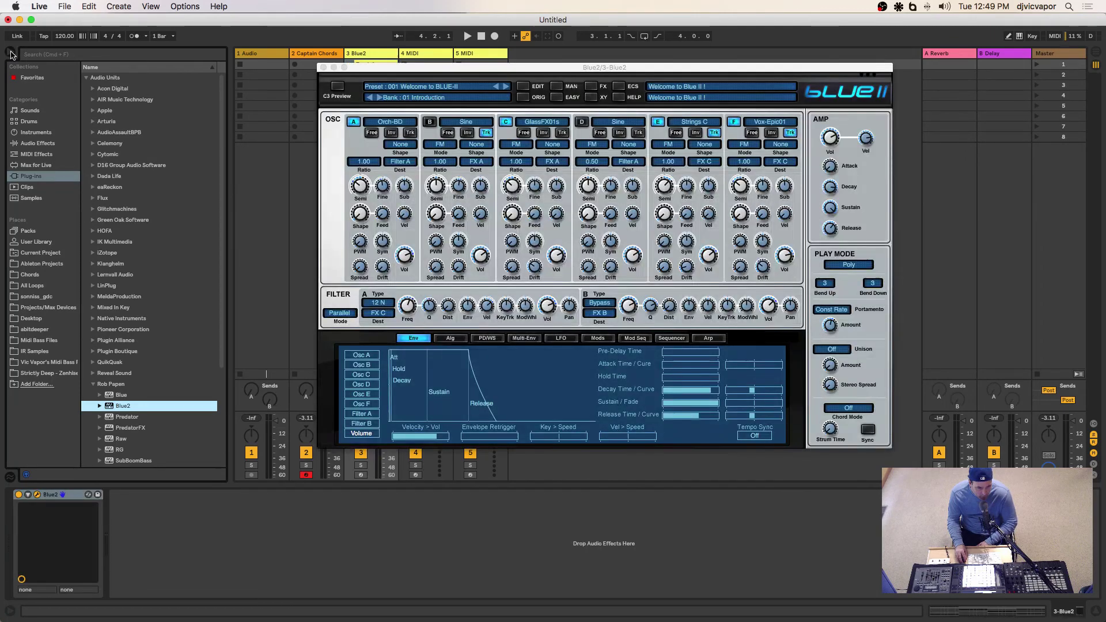
key(super+alt+b)
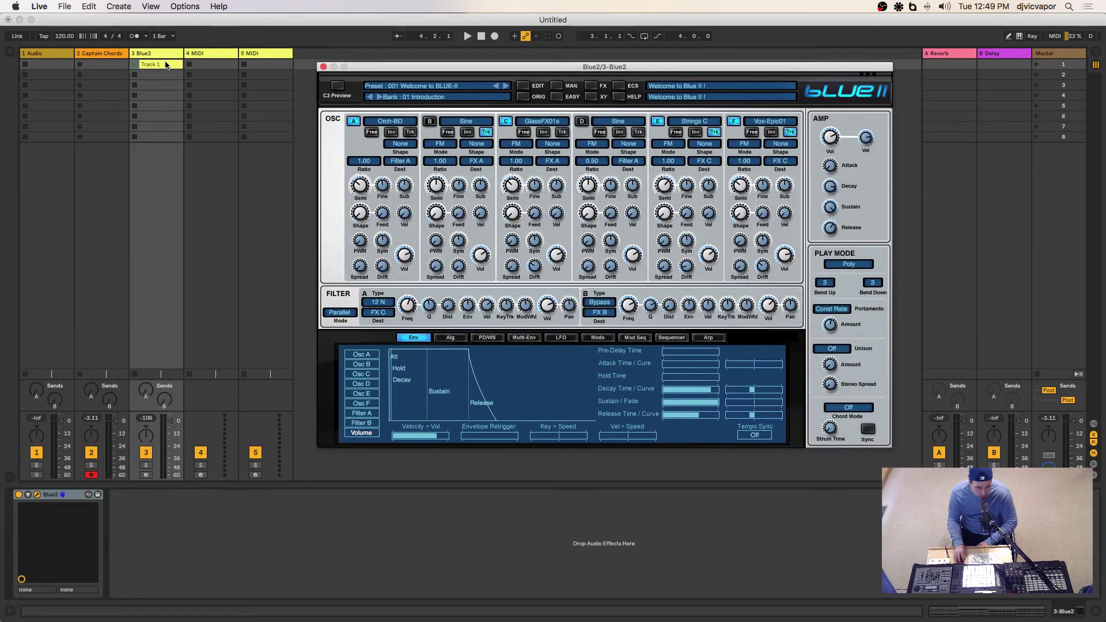
Launch the Track 1 clip to hear the exported chords through Blue2's Welcome to BLUE-II preset
click(144, 66)
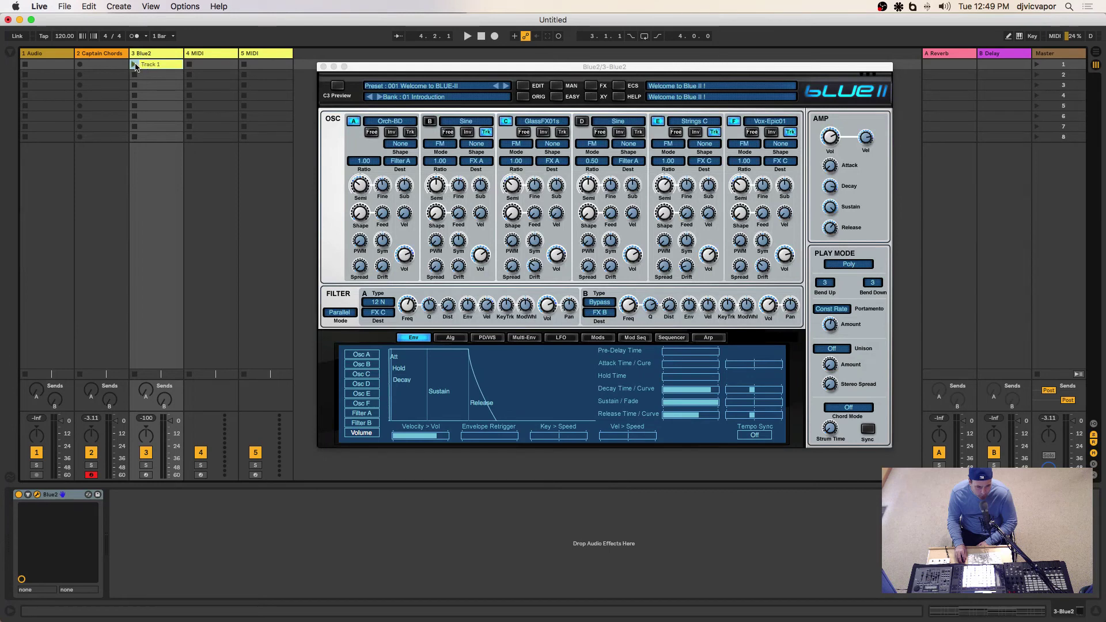
click(135, 64)
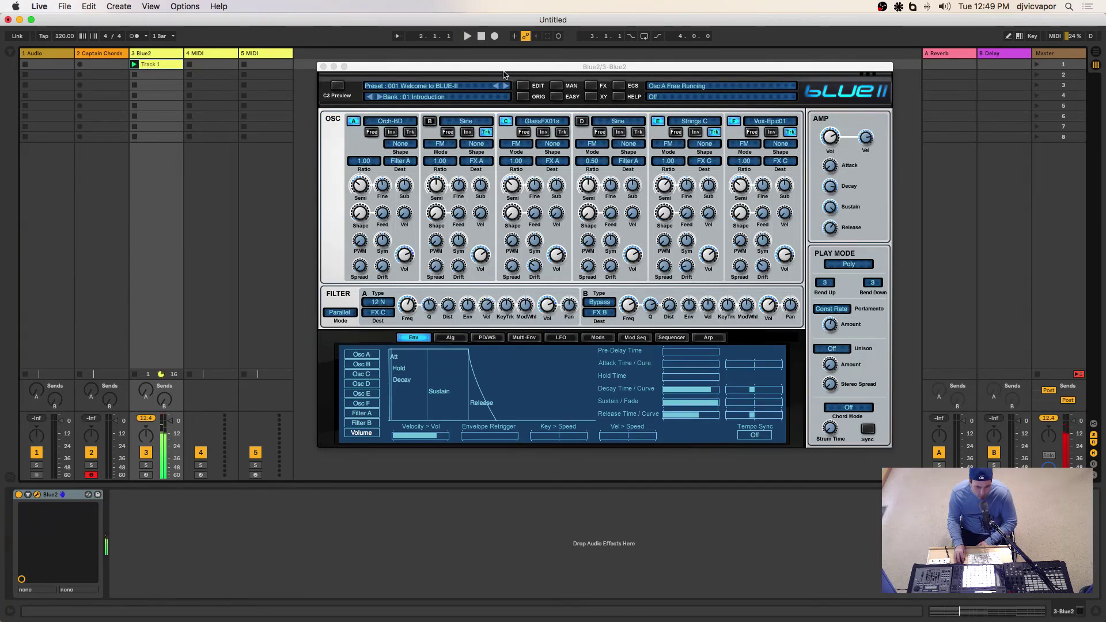
drag(504, 74, 504, 89)
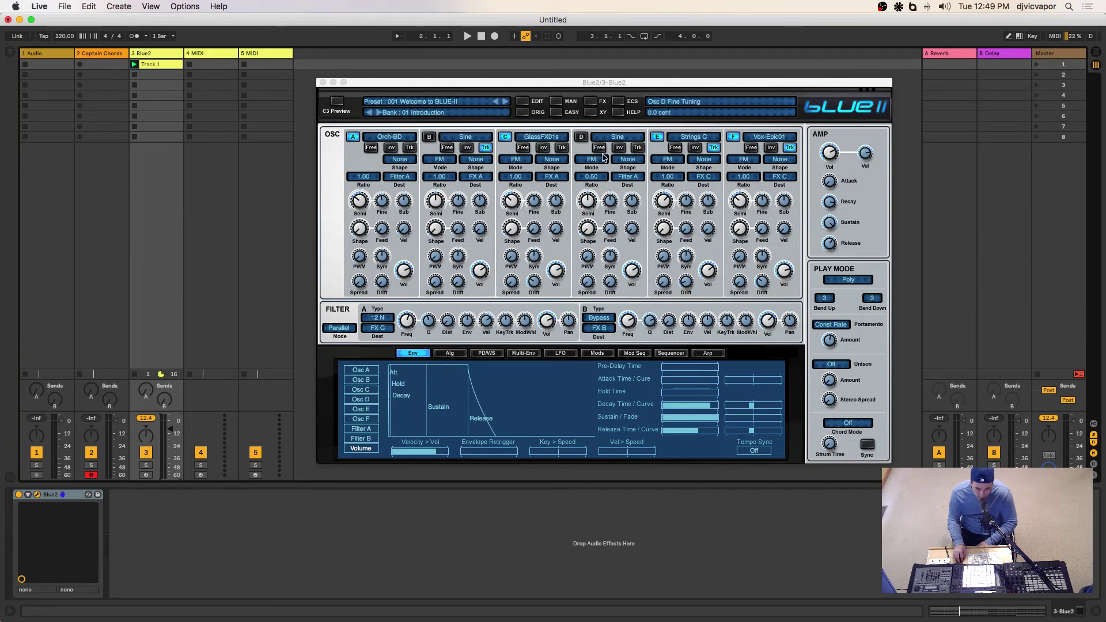
Load the bank 08 Synth Sounds 01 in Blue2's preset manager and play the chords with the preset 008 BLUE-8
click(556, 102)
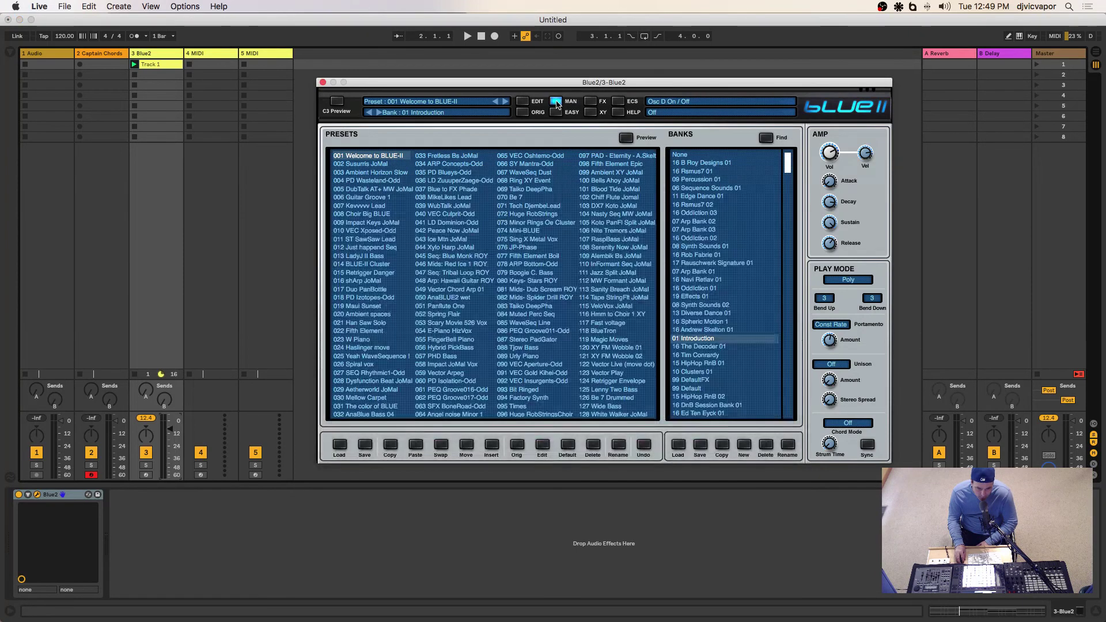
click(690, 254)
click(700, 245)
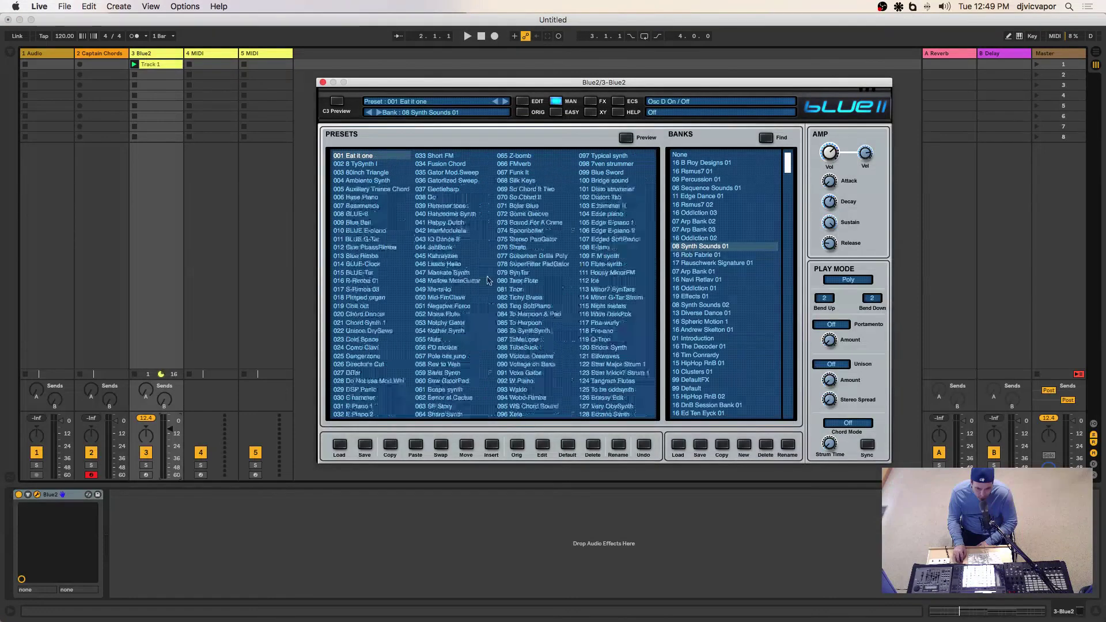
click(368, 223)
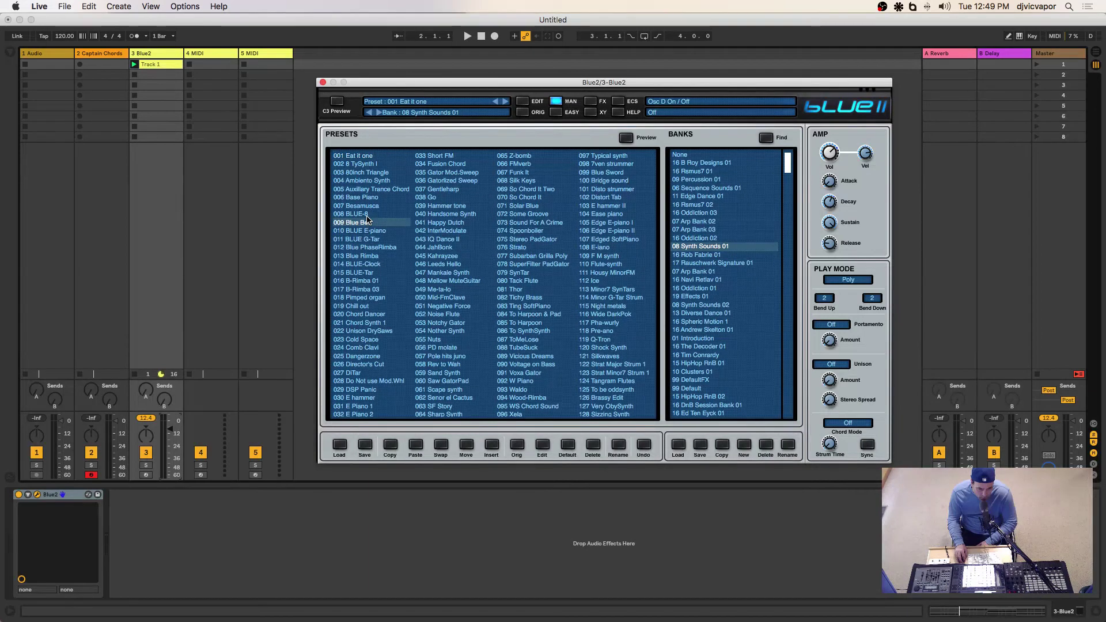
click(366, 215)
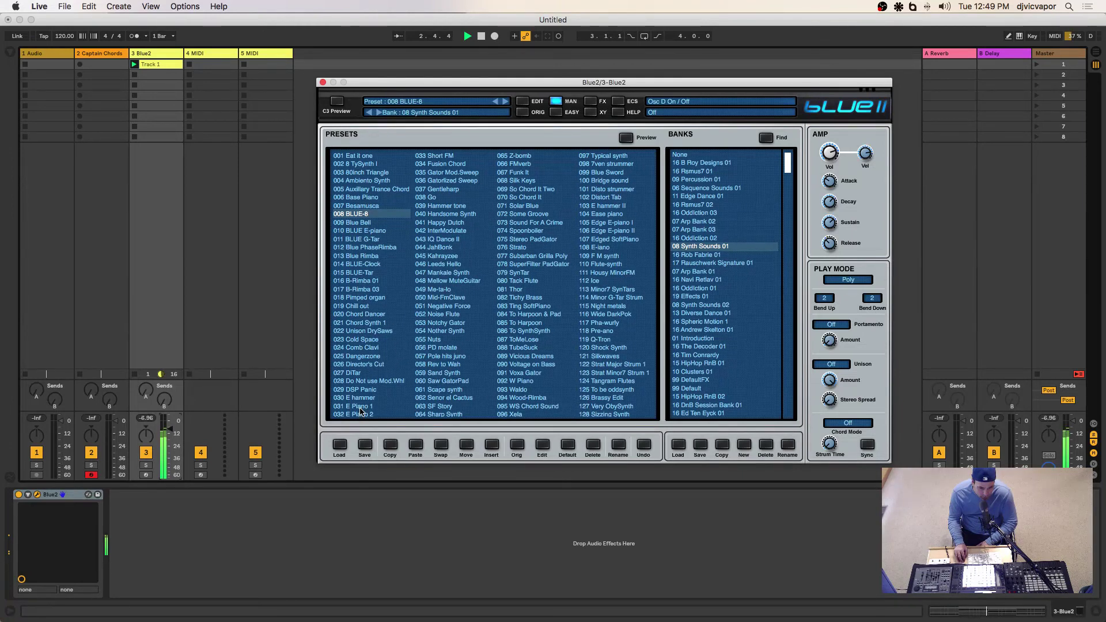
Audition the presets E Piano 1, E Piano 2 and Go during playback, then settle on 070 So Chord It and close Blue2
click(361, 408)
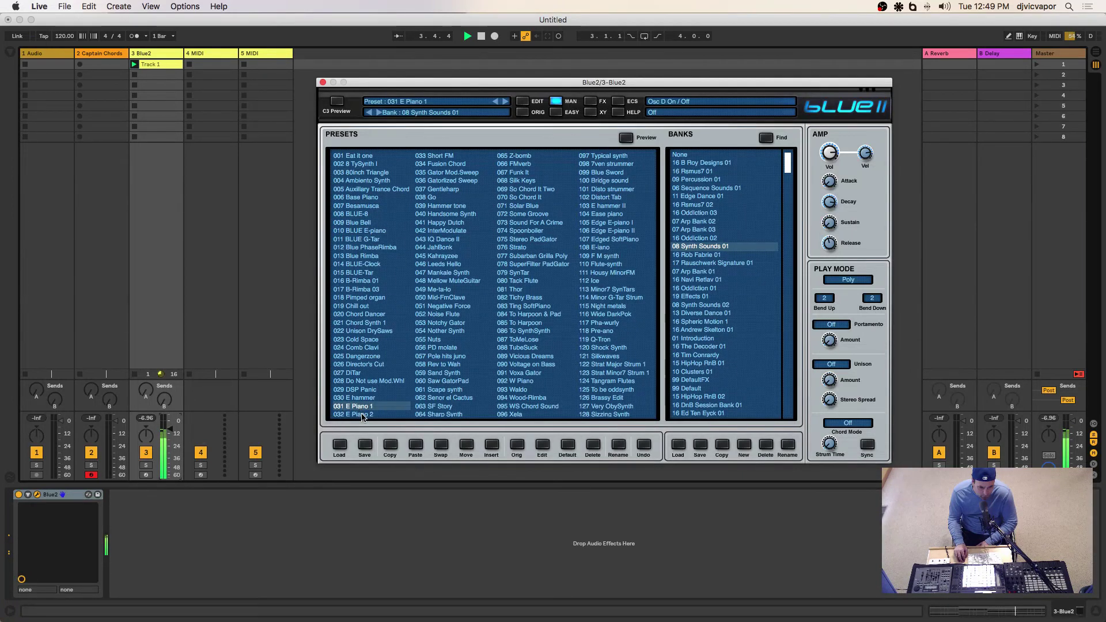
key(Down)
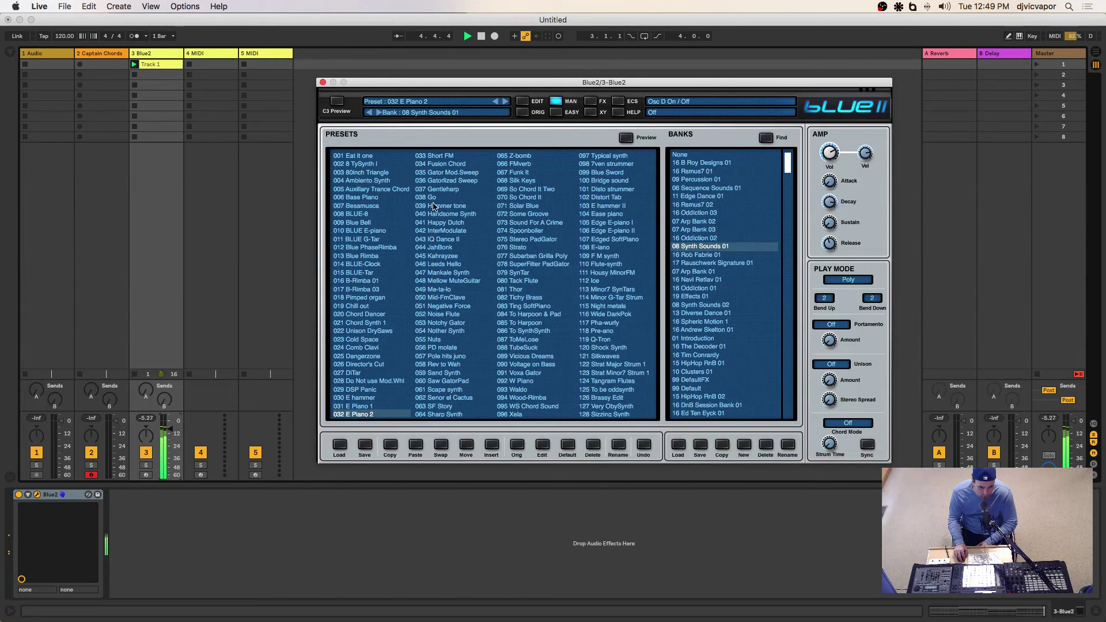
click(434, 206)
click(457, 198)
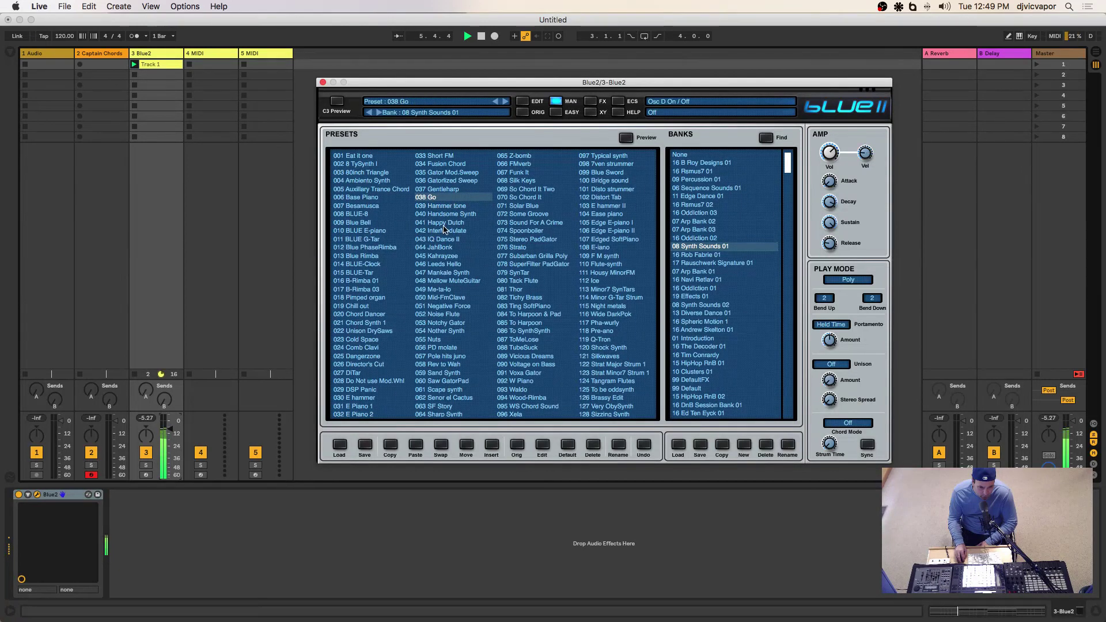
click(521, 197)
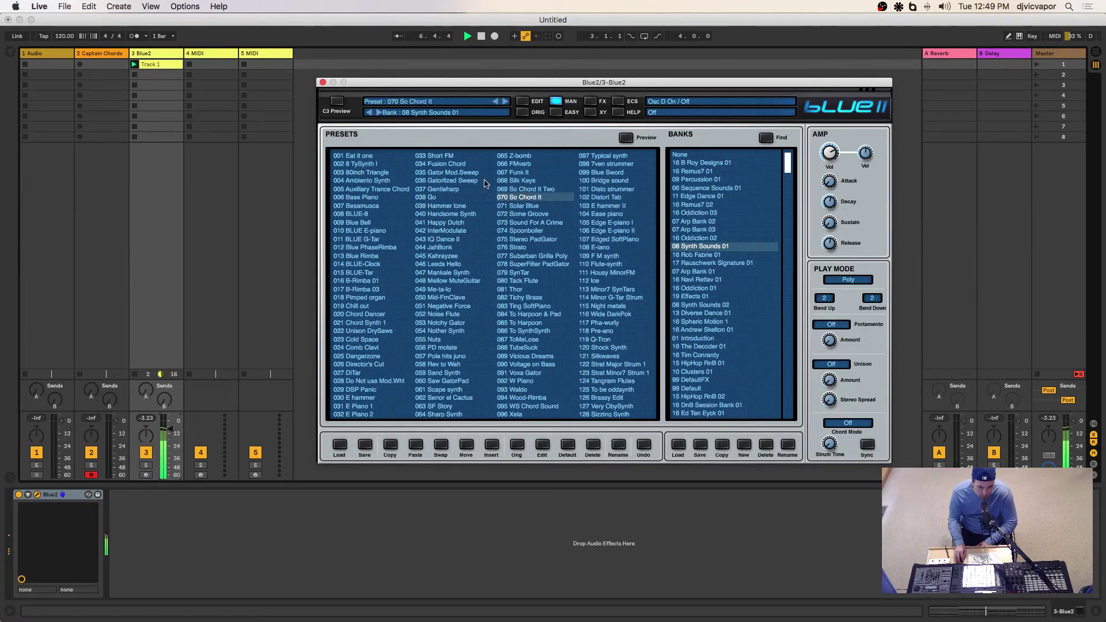
click(323, 83)
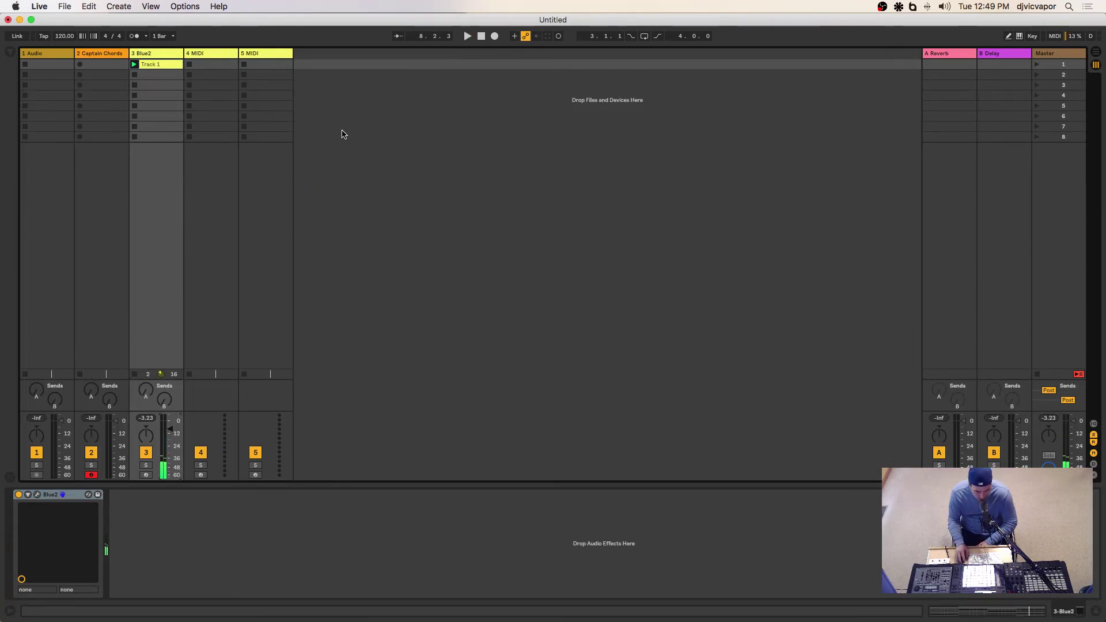
Compare the Captain Chords progression with the notes of the exported Track 1 clip in an enlarged note view
click(111, 58)
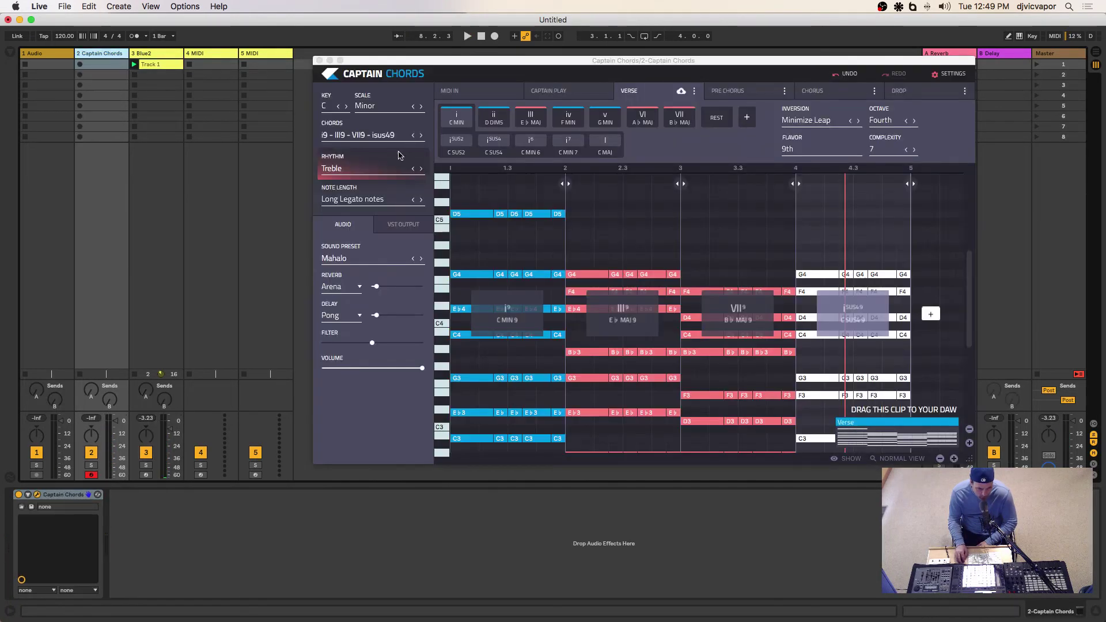
drag(394, 62, 394, 73)
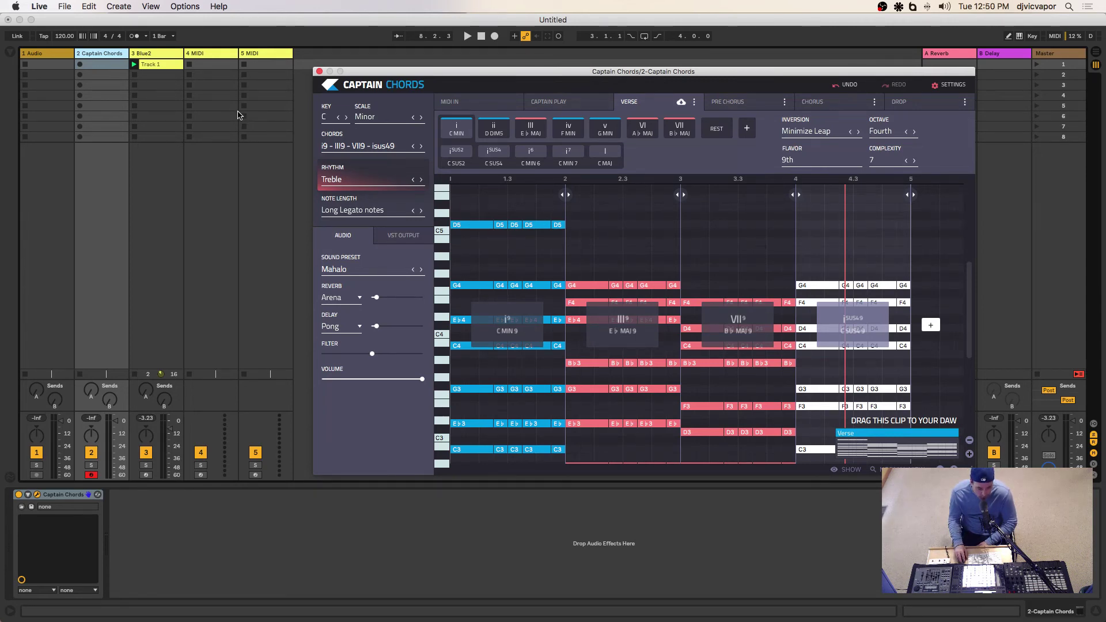
double_click(162, 65)
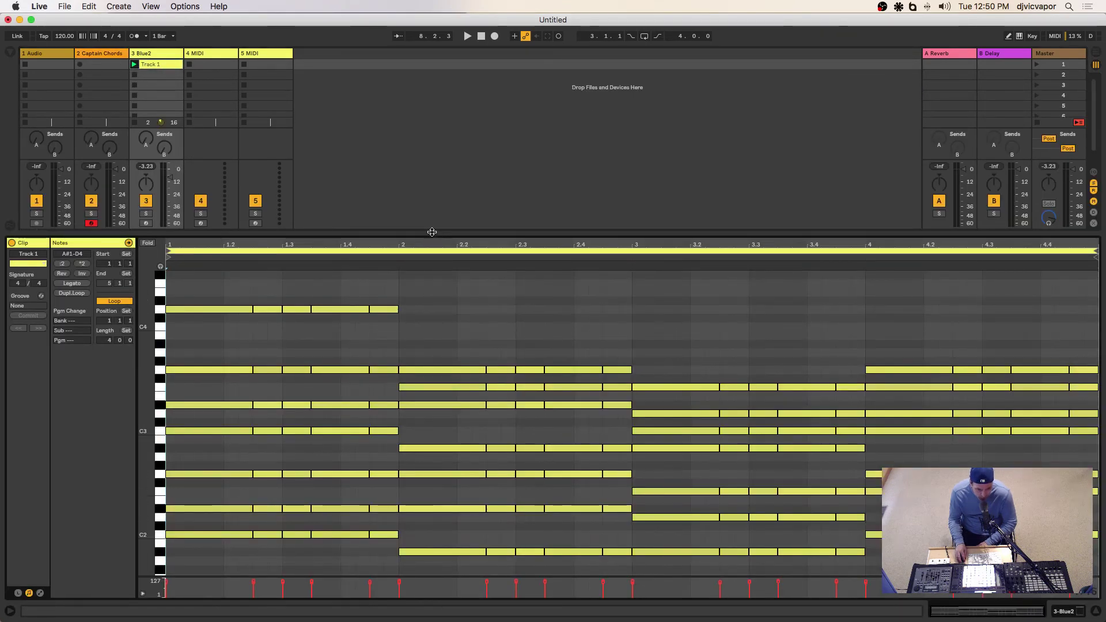
drag(432, 231, 432, 147)
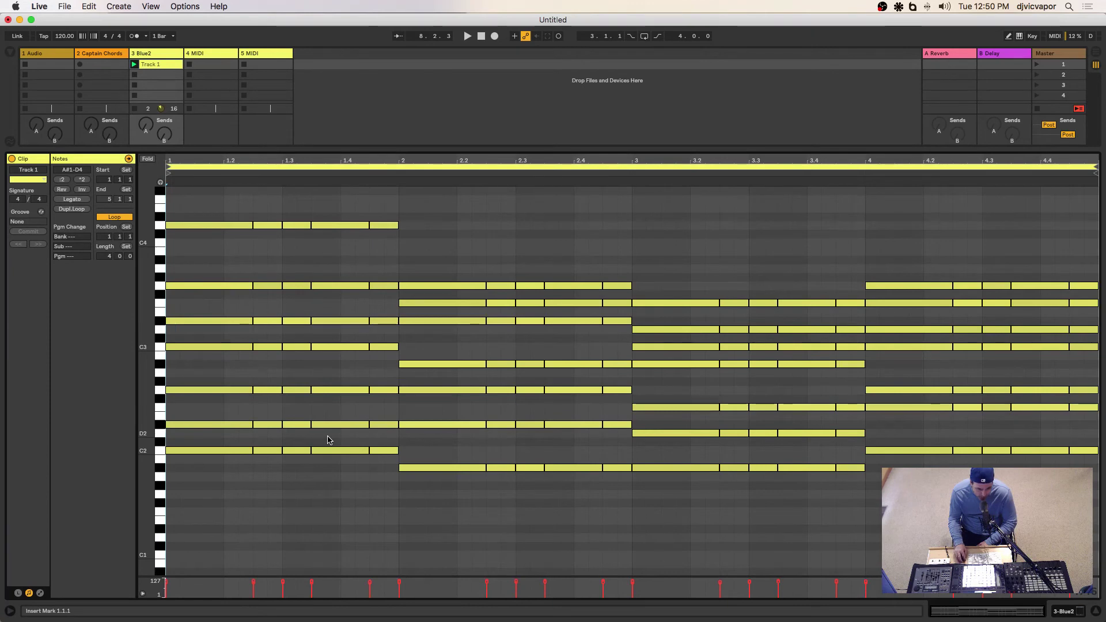
click(108, 64)
drag(386, 74, 388, 72)
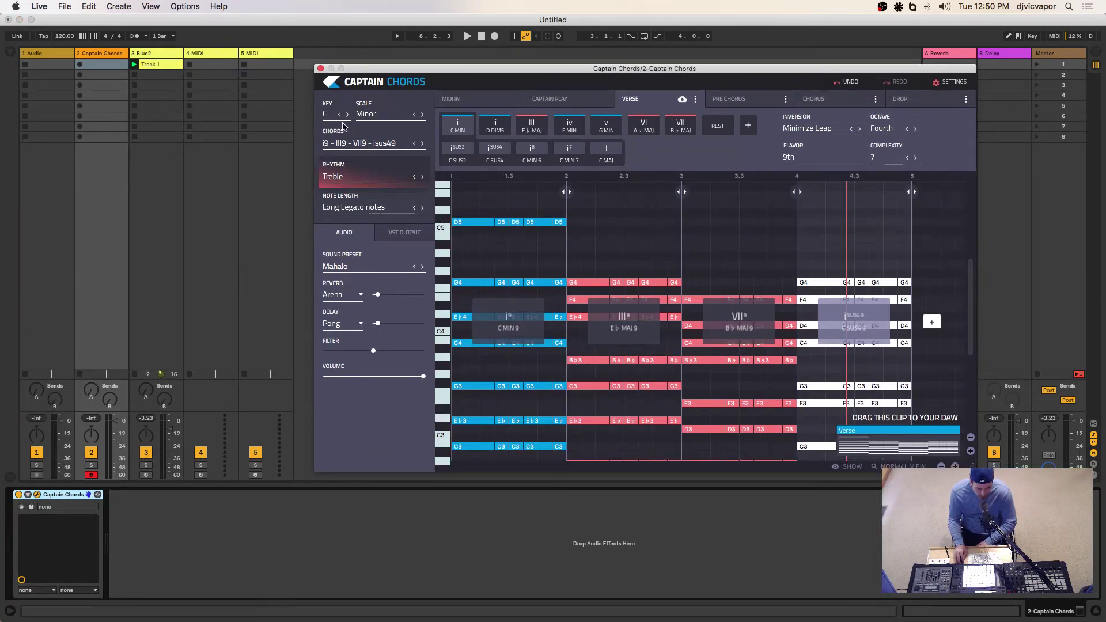
click(320, 68)
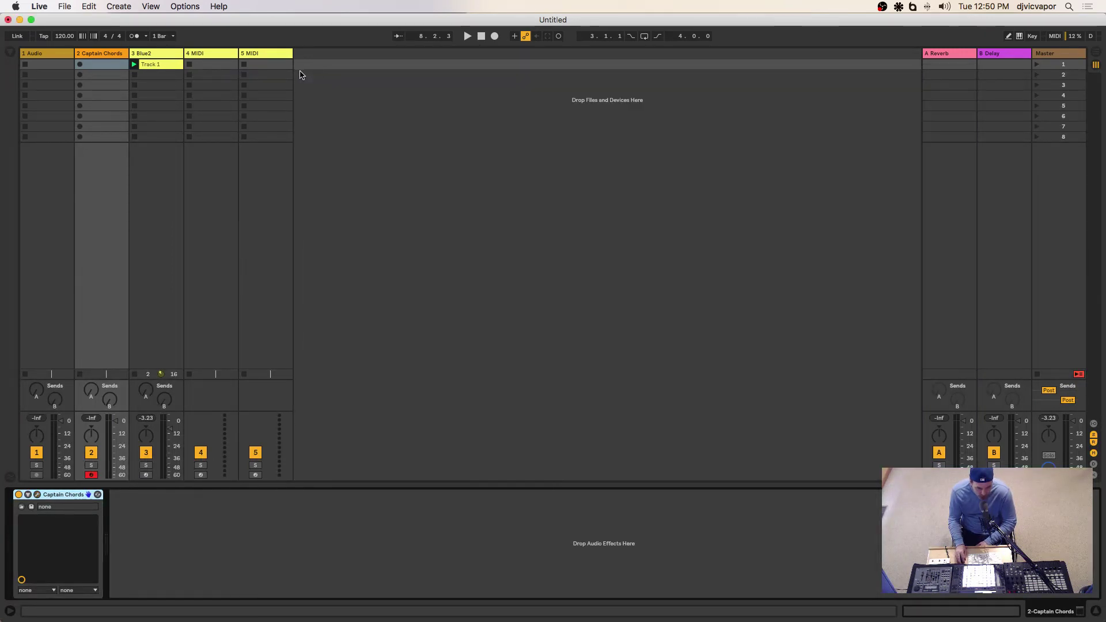
Load the Captain Deep VST plug-in onto MIDI track 4 and postpone the offered plug-in update
click(219, 58)
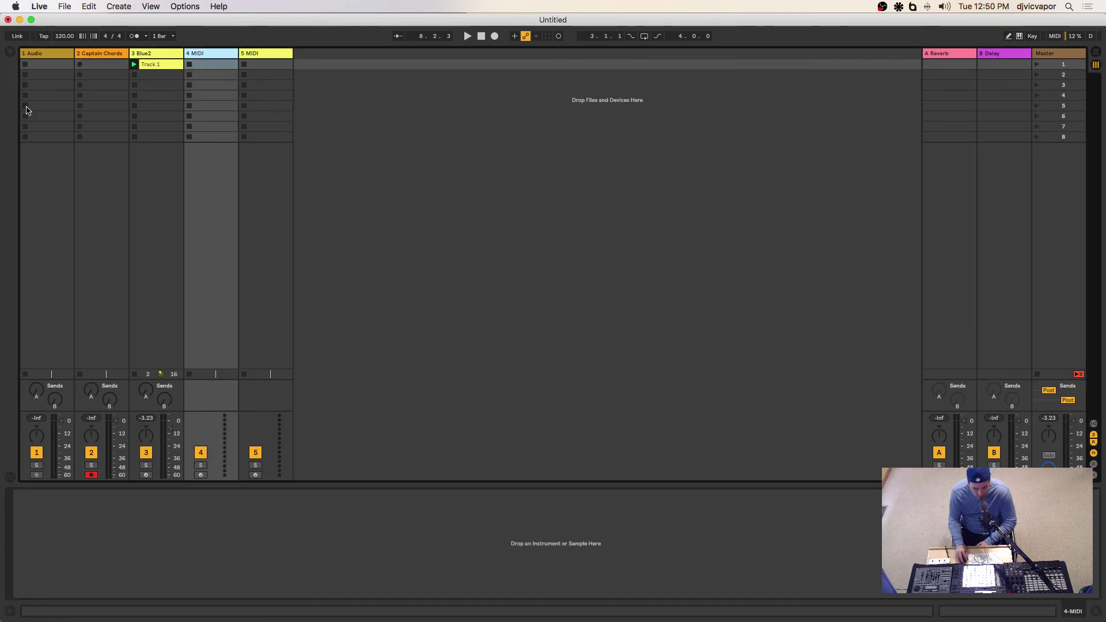
click(11, 55)
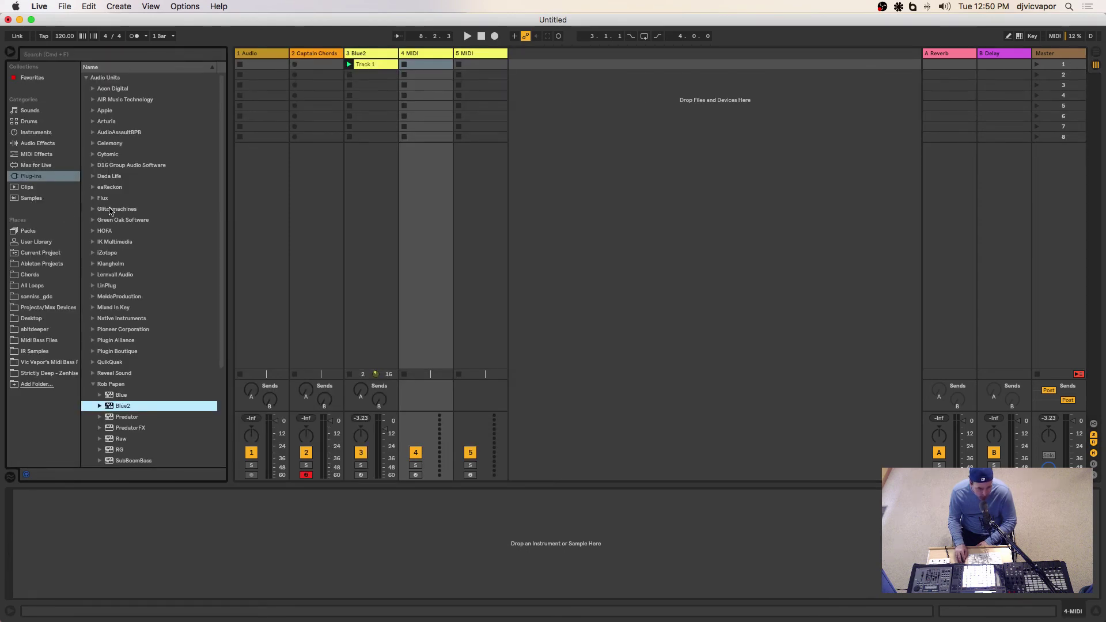
click(87, 79)
click(87, 89)
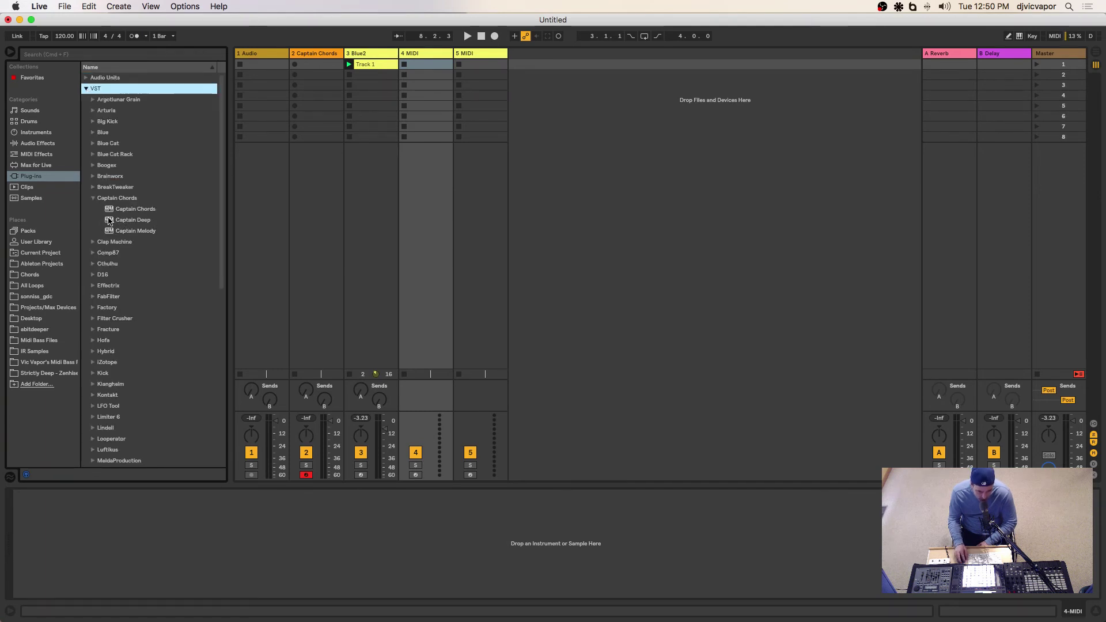
drag(109, 221, 426, 149)
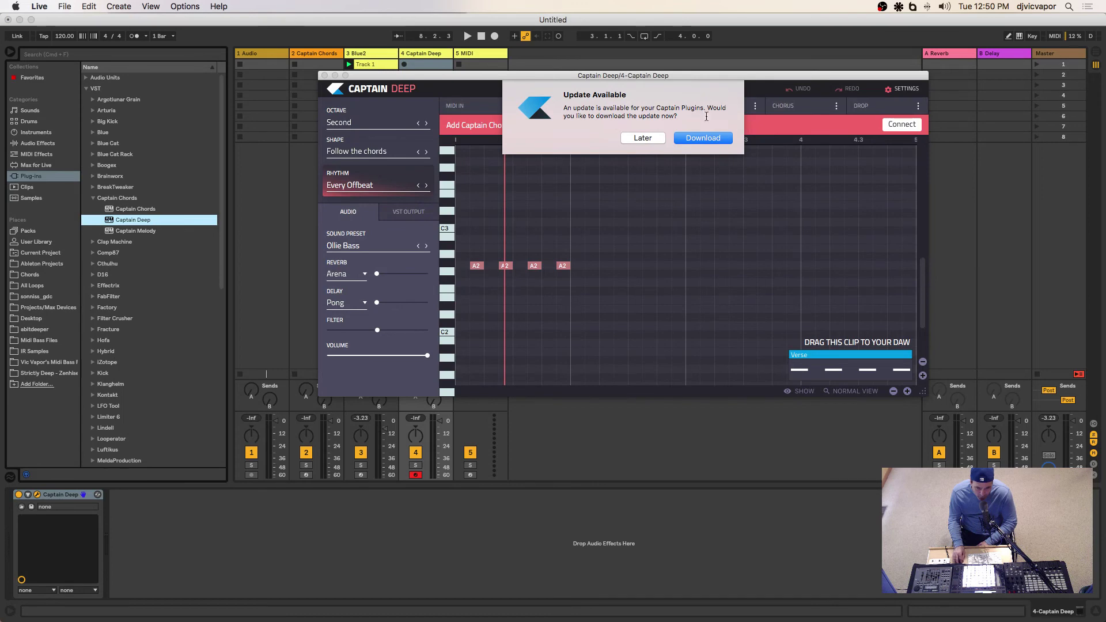
click(658, 137)
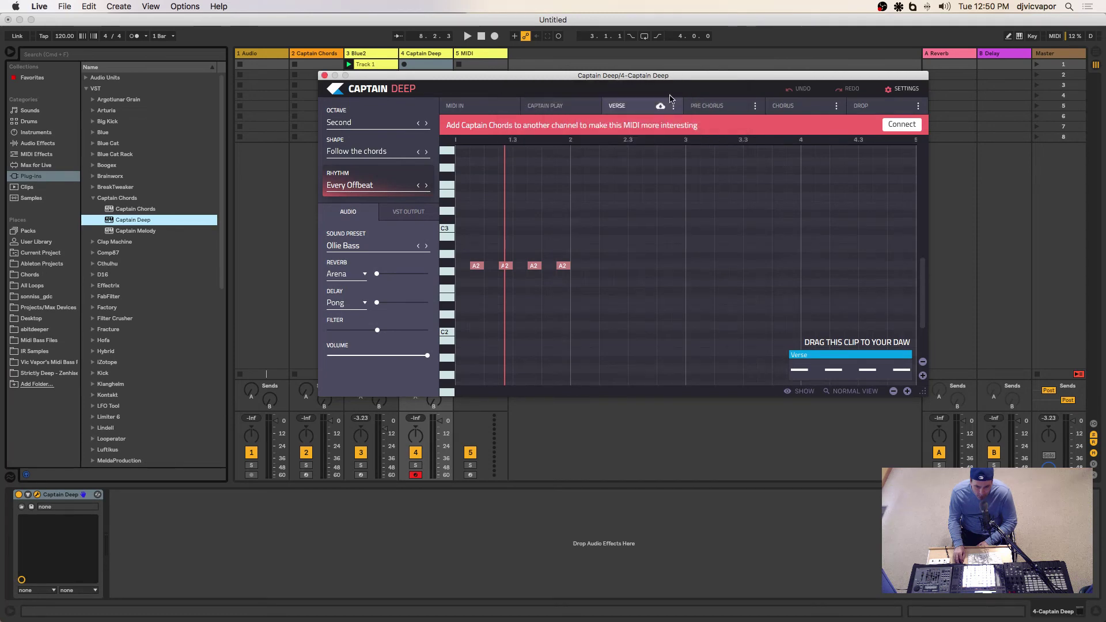
Connect Captain Deep to Captain Chords so its bass line follows the Verse progression, with the browser hidden
drag(668, 82, 730, 98)
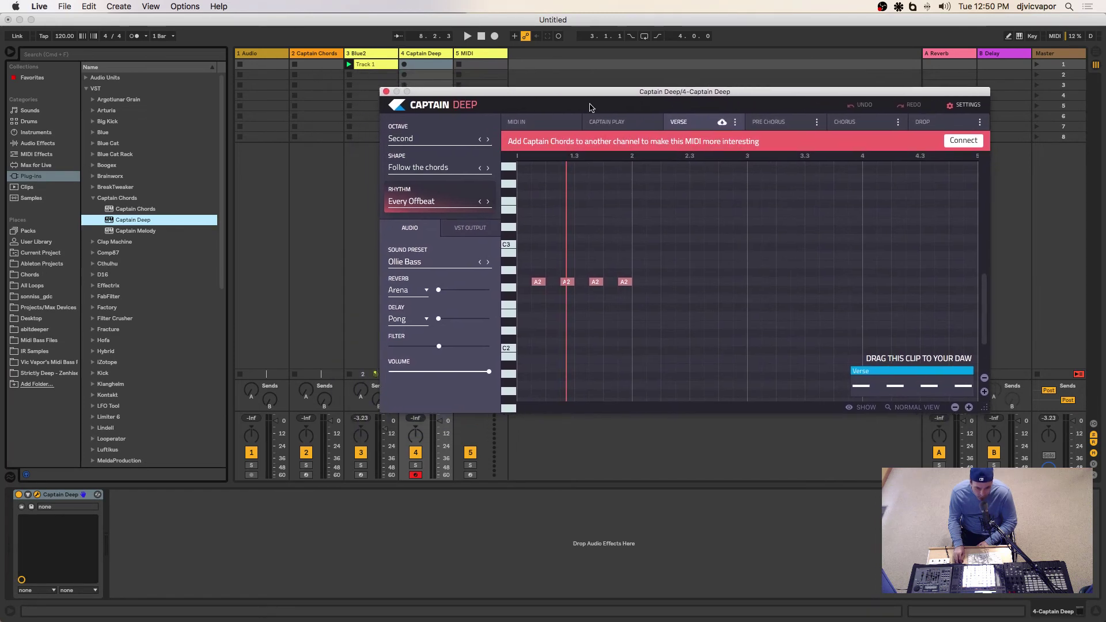
click(11, 53)
drag(441, 94, 388, 84)
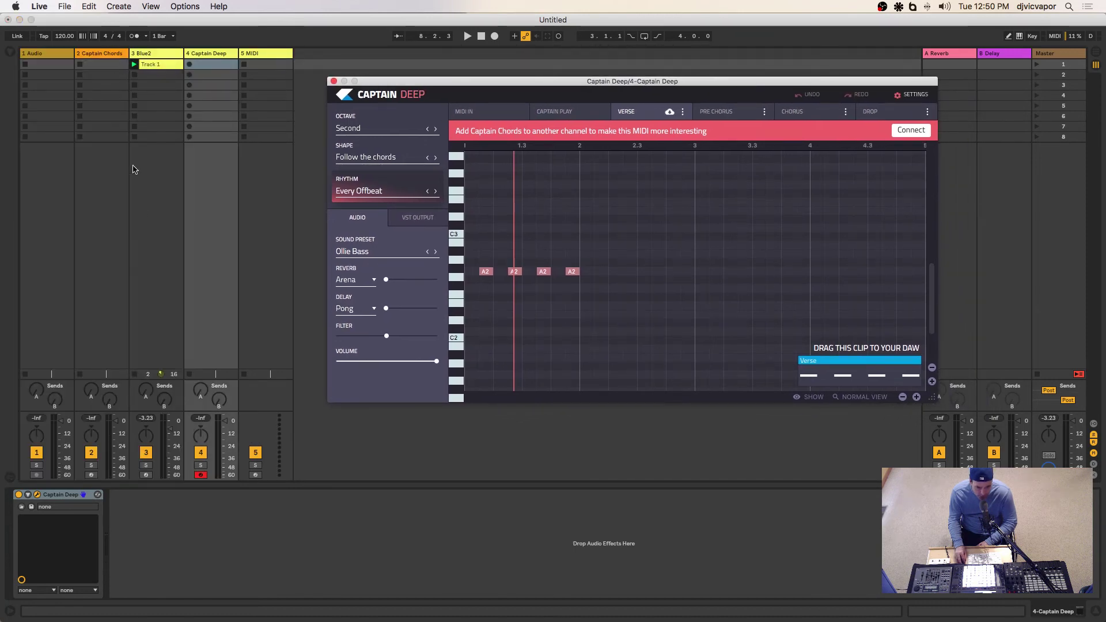
click(904, 132)
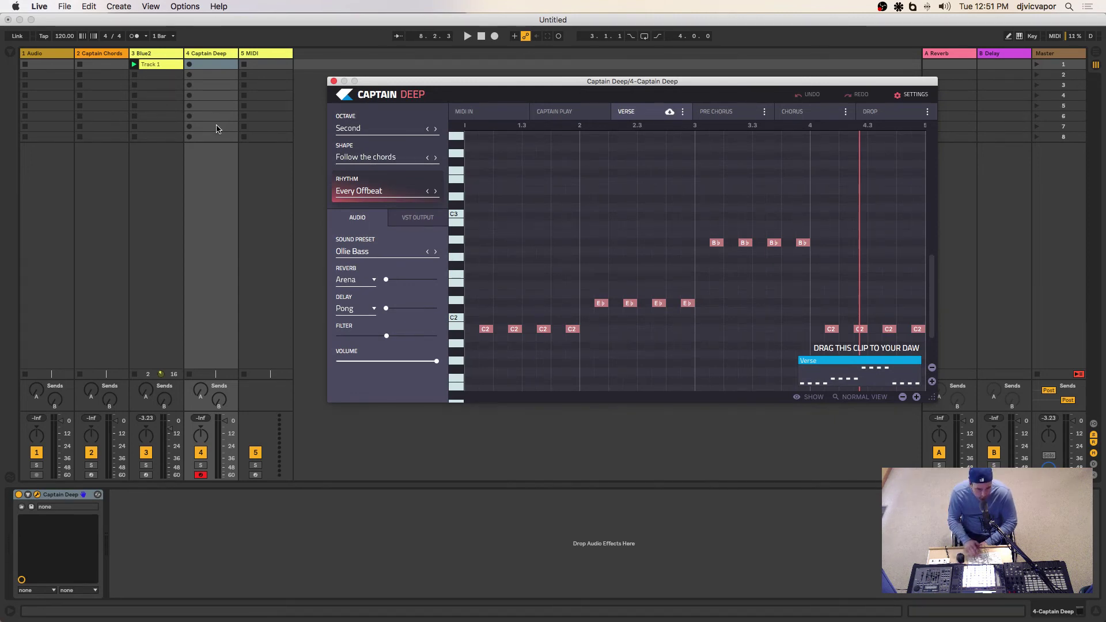
Play the bass line with track 4 soloed and set its shape to Opposite movement
key(space)
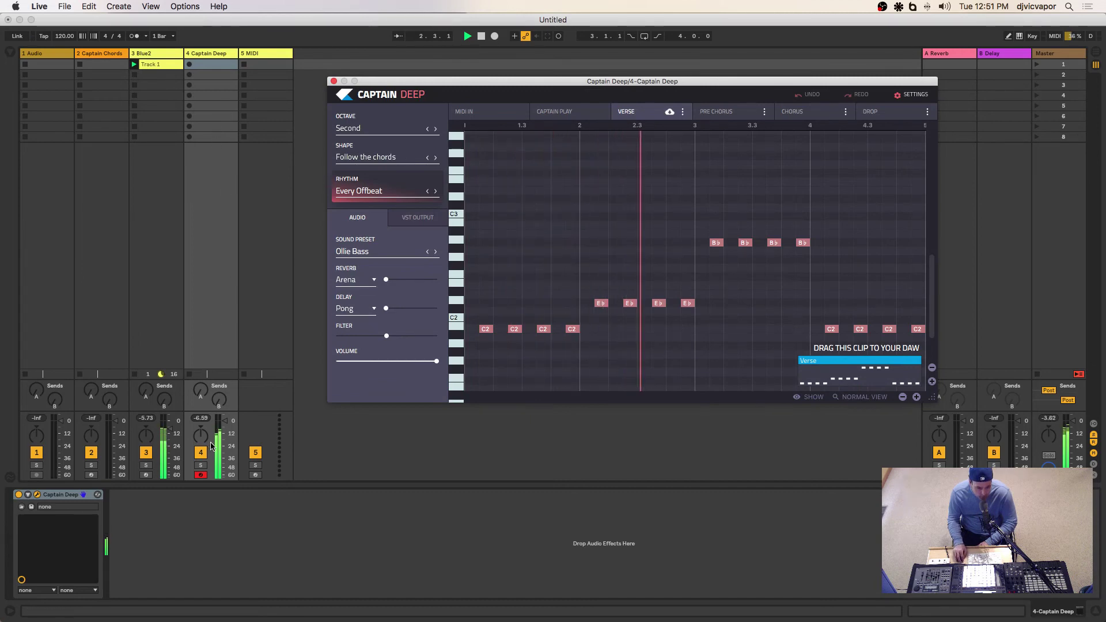
click(250, 302)
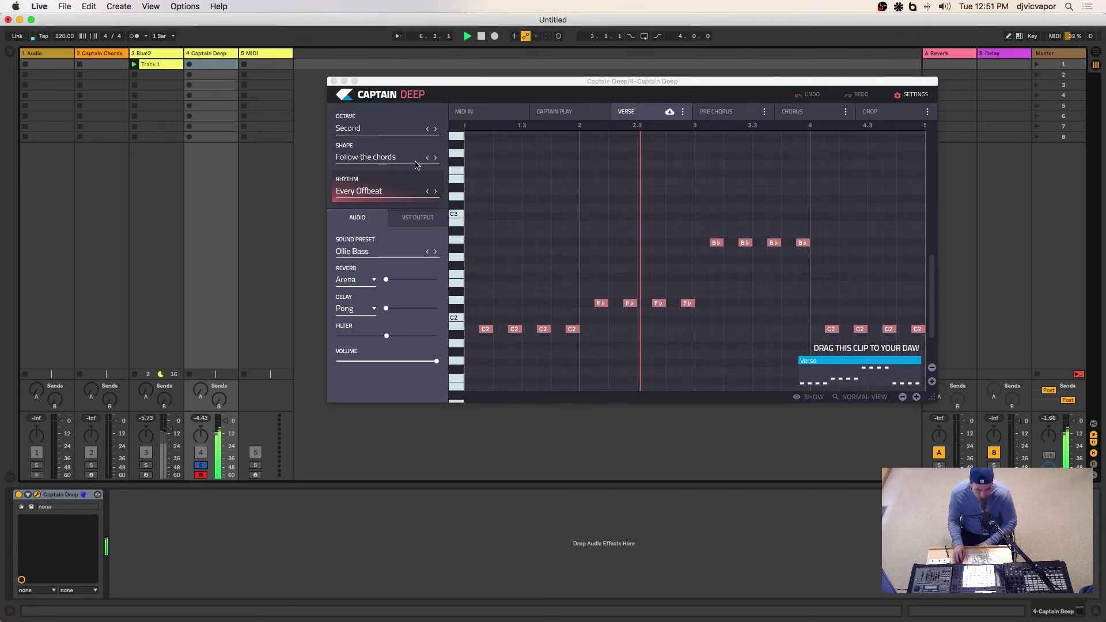
click(434, 158)
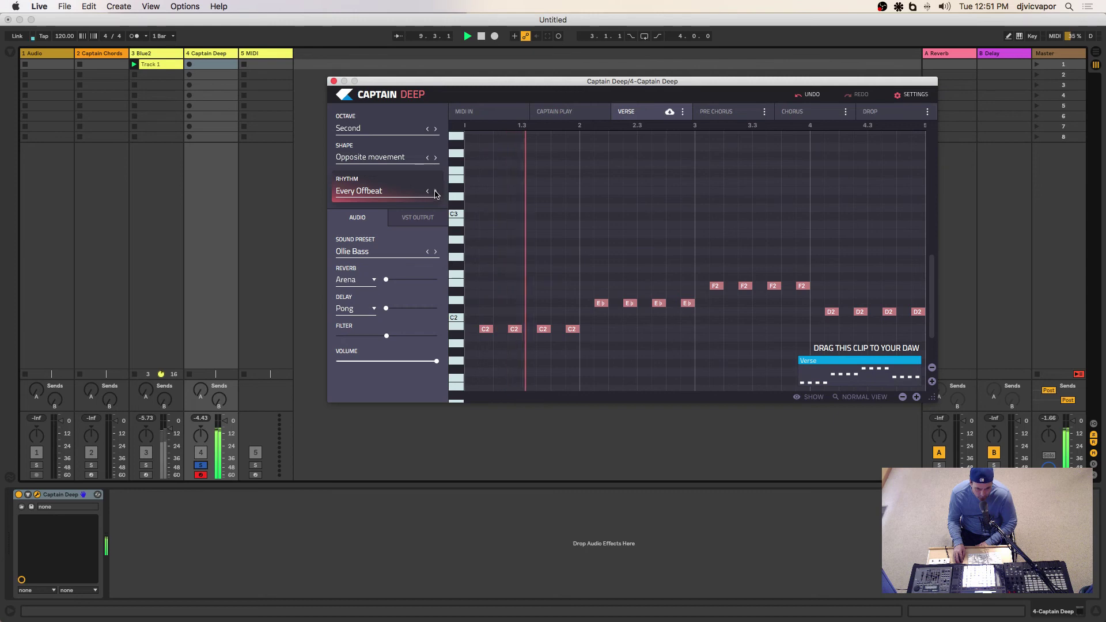
Set the Captain Deep bass line's rhythm to Vegas and turn off solo on track 4
click(430, 194)
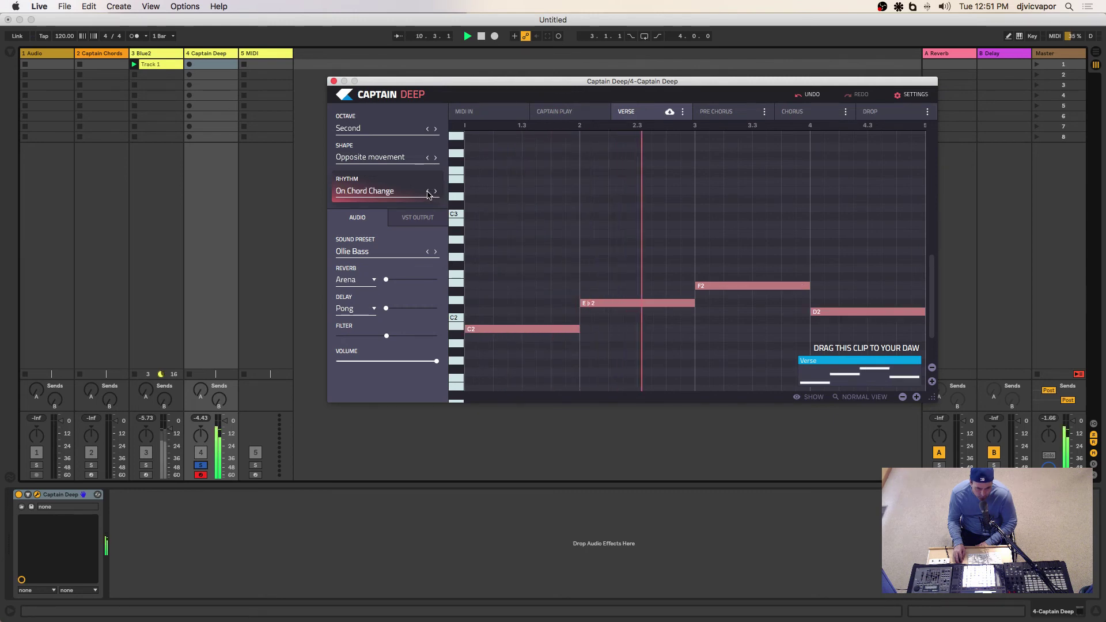
click(428, 194)
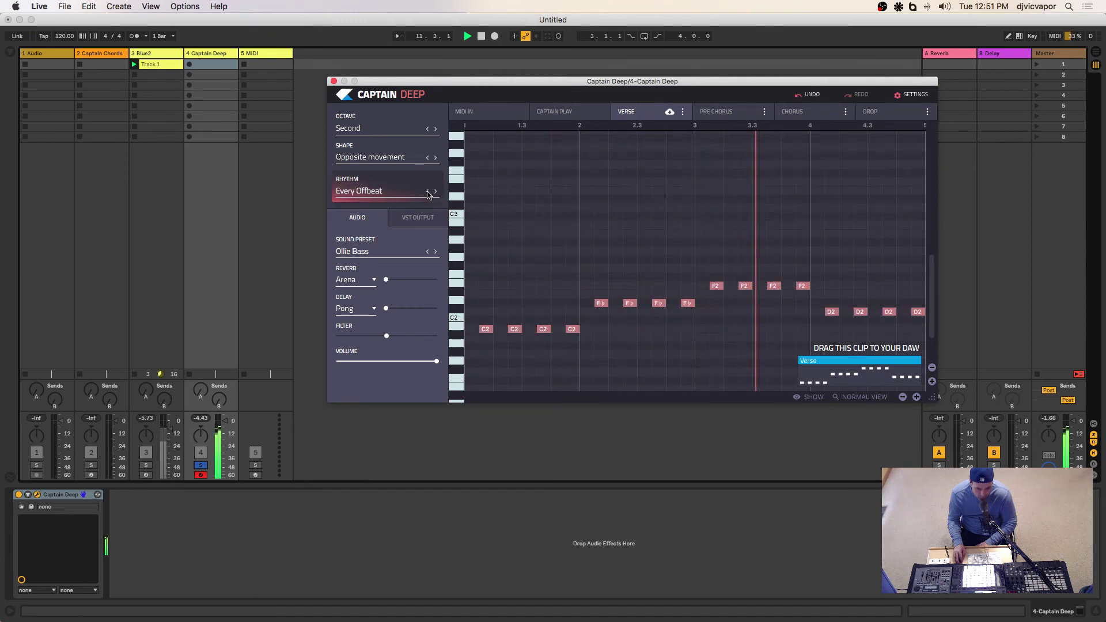
click(428, 193)
click(387, 192)
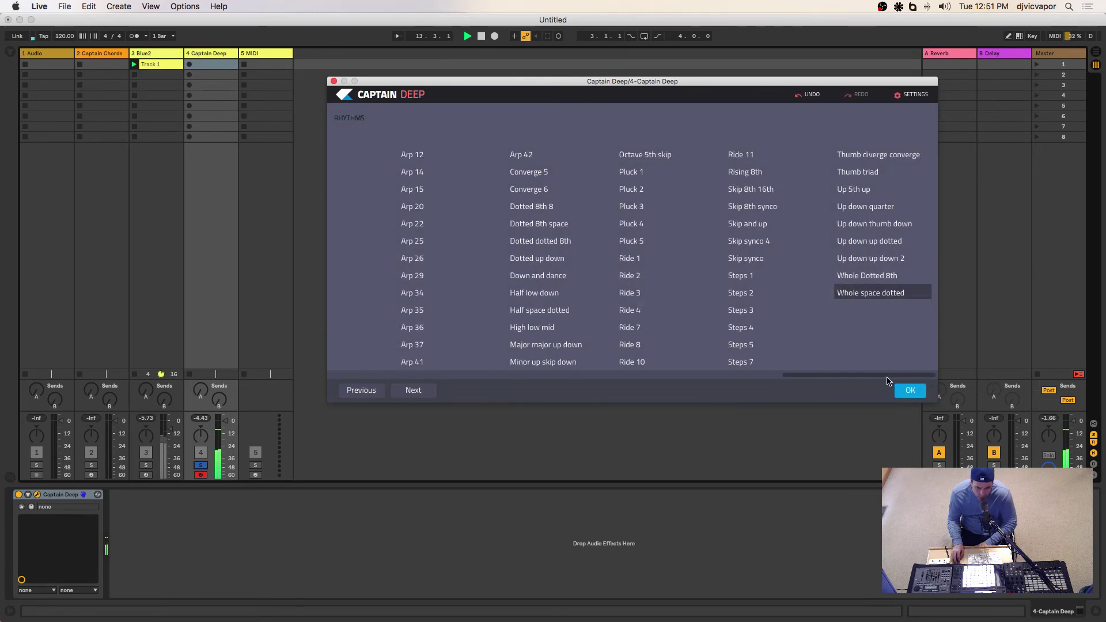
drag(882, 375, 682, 384)
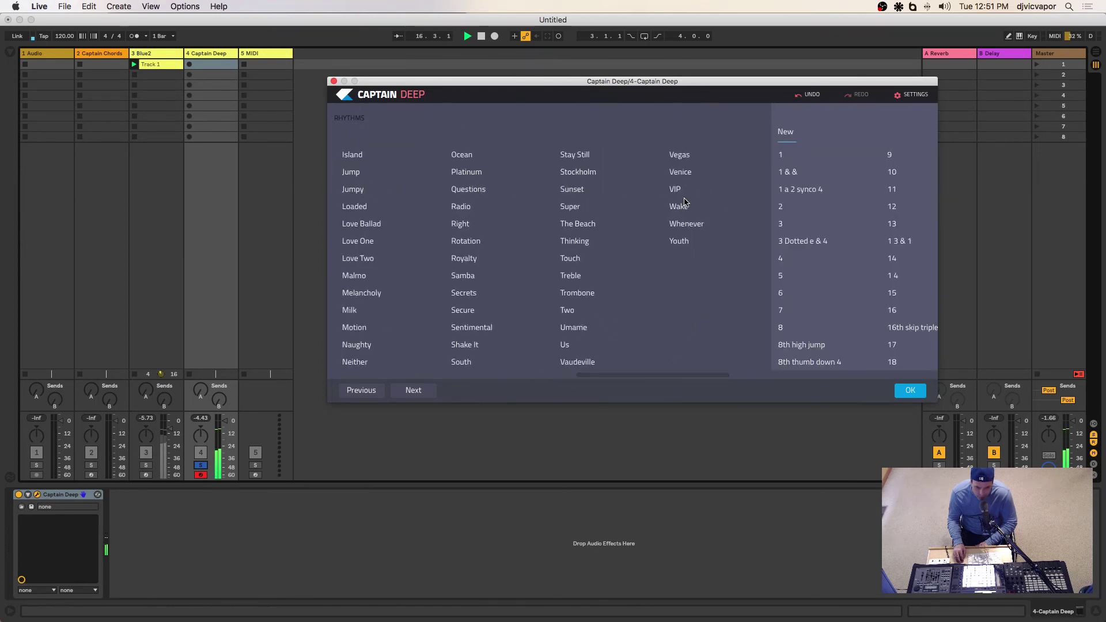
click(686, 154)
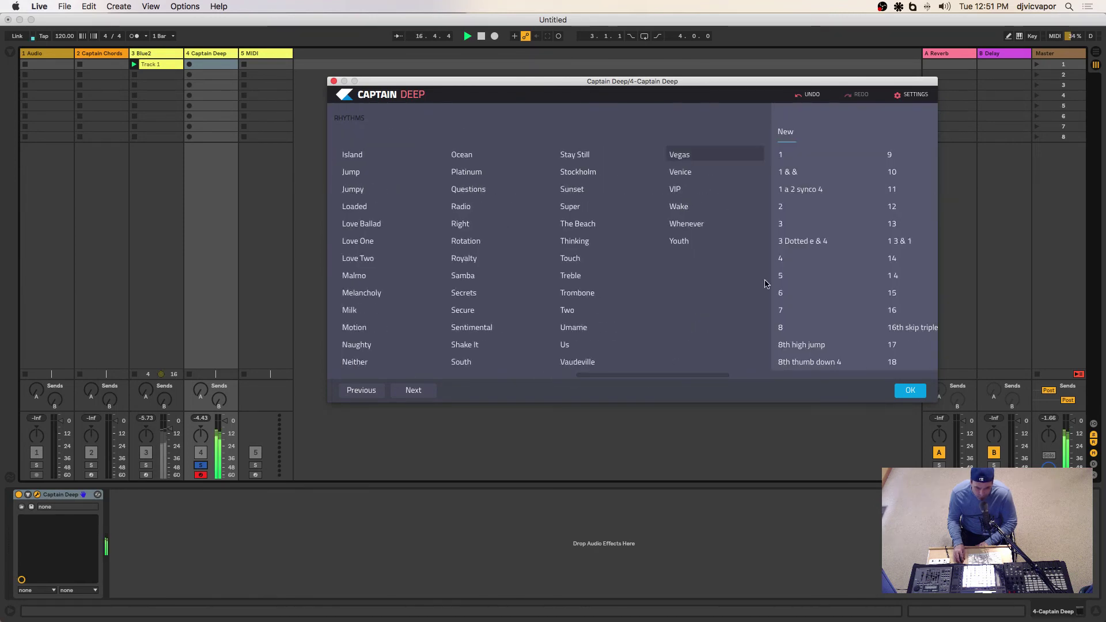
click(909, 391)
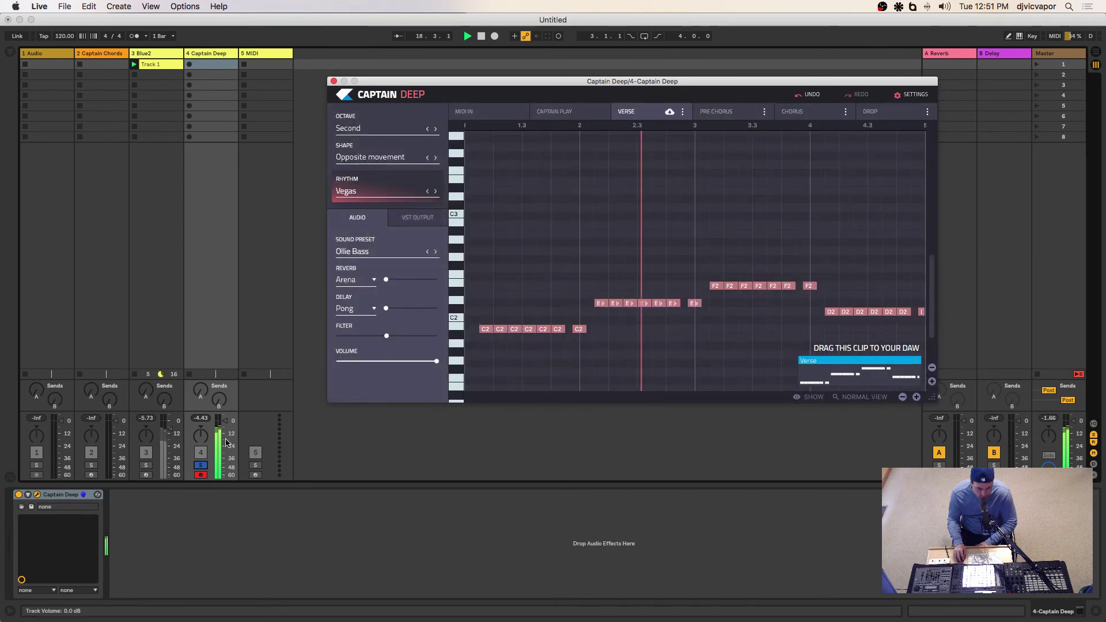
click(203, 466)
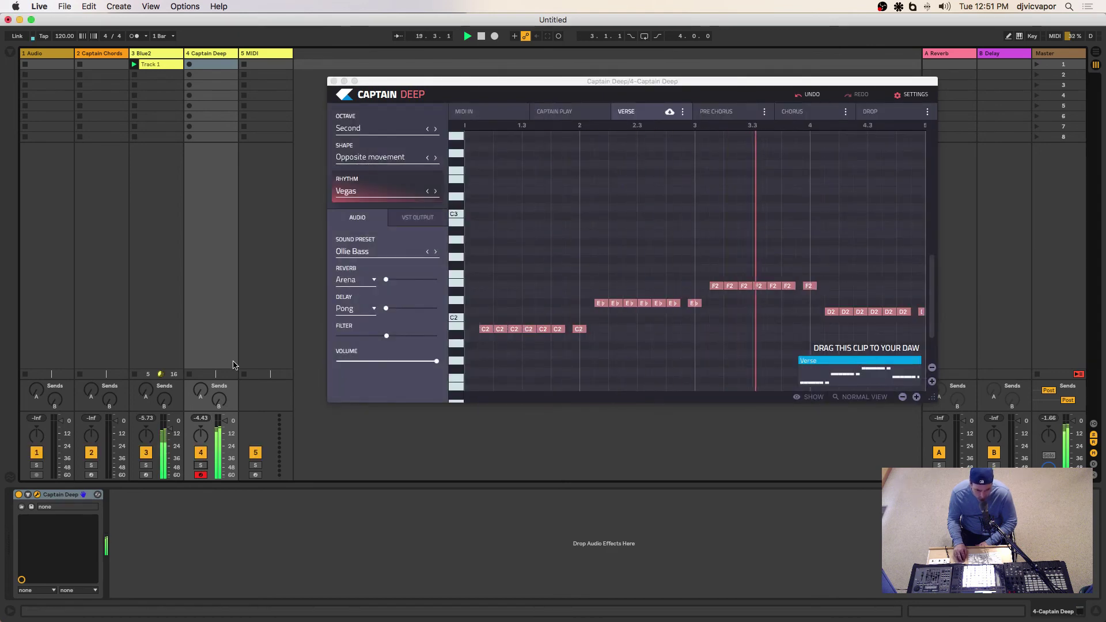
click(203, 467)
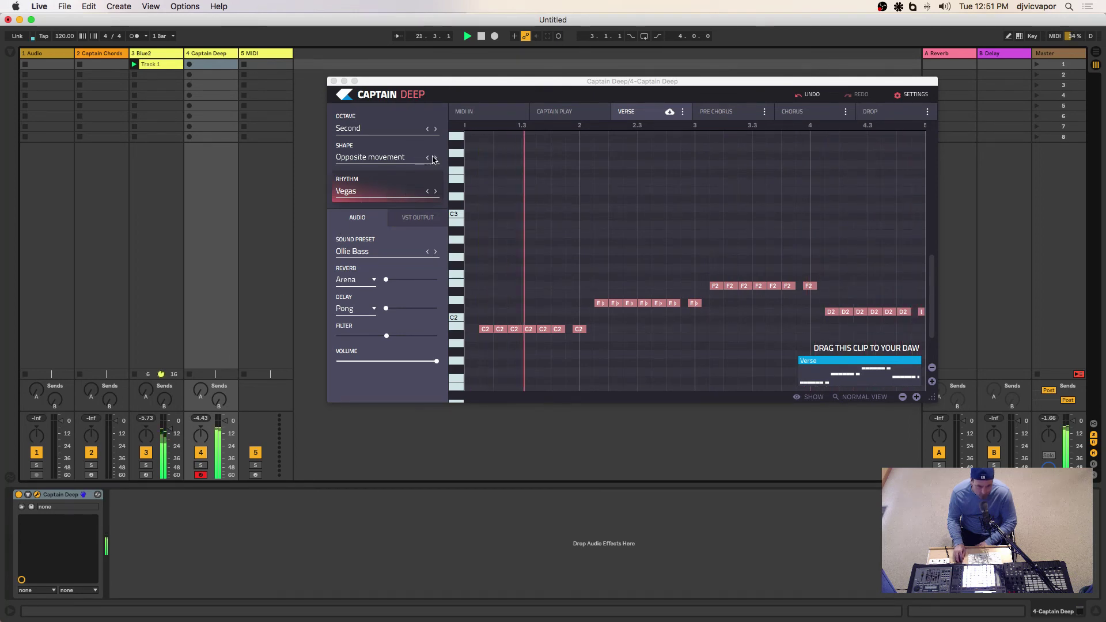
Set the bass line's shape to Minimum adjustment necessary with the Venice rhythm, and lower track 4's volume
click(402, 157)
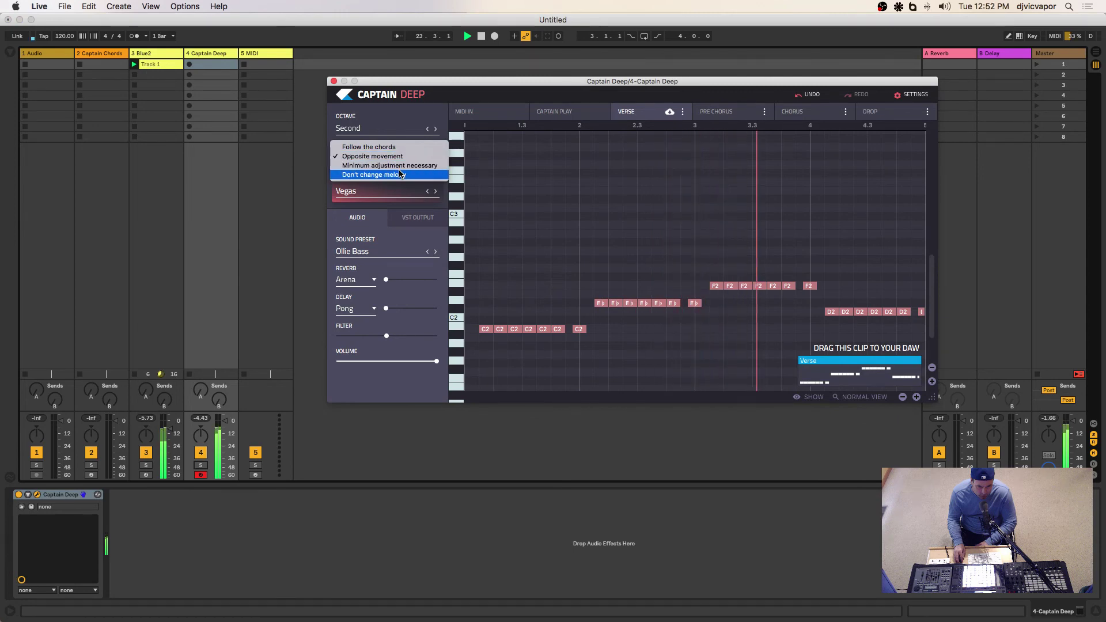
click(402, 165)
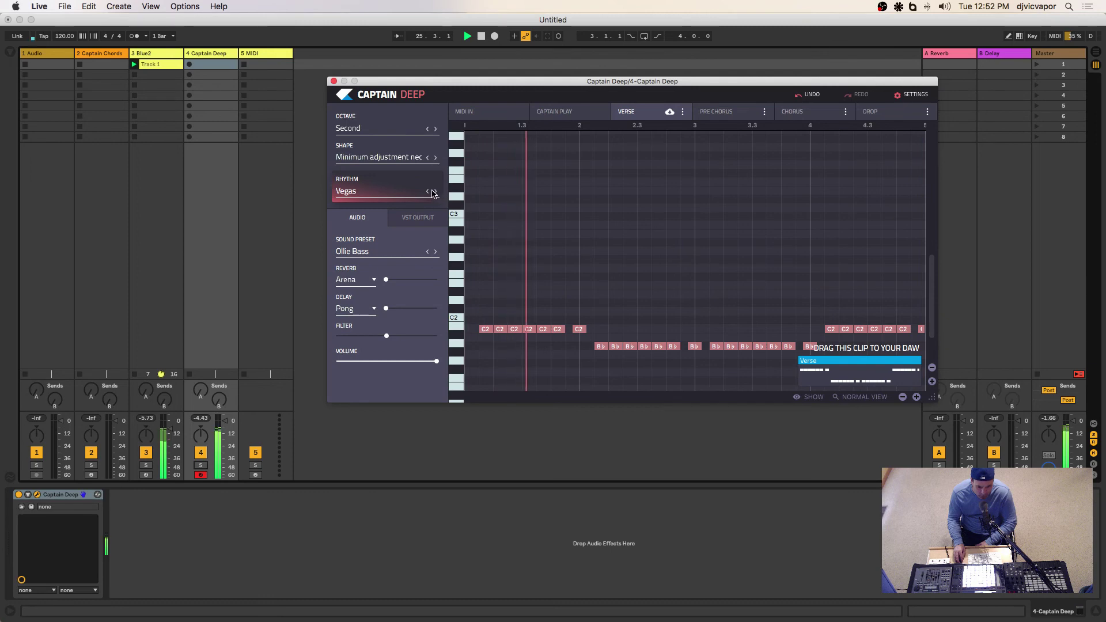
click(435, 192)
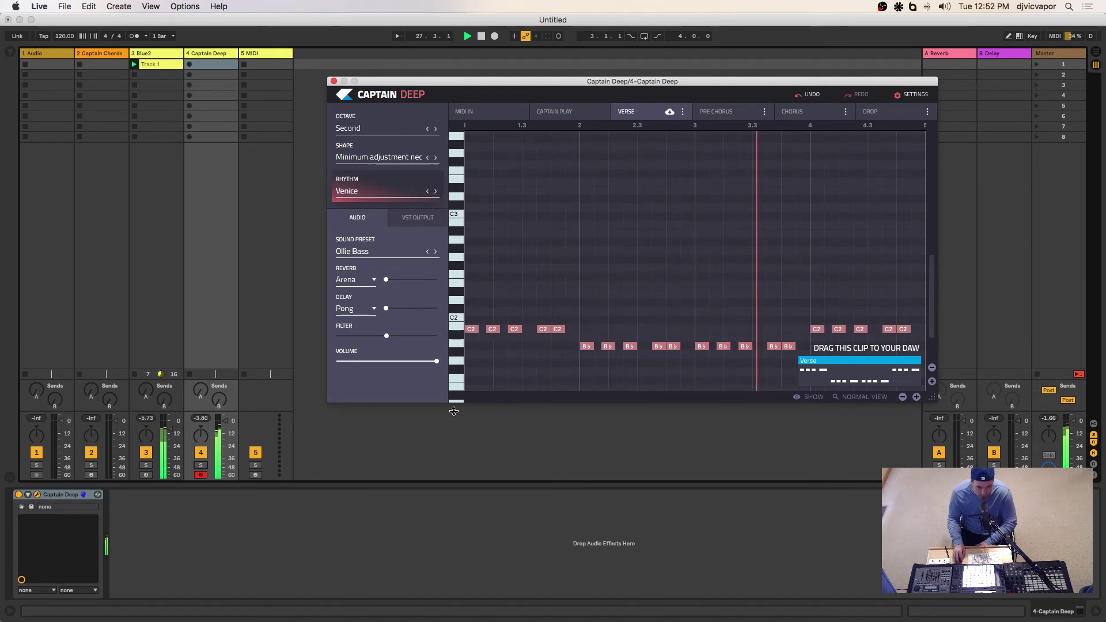
click(227, 425)
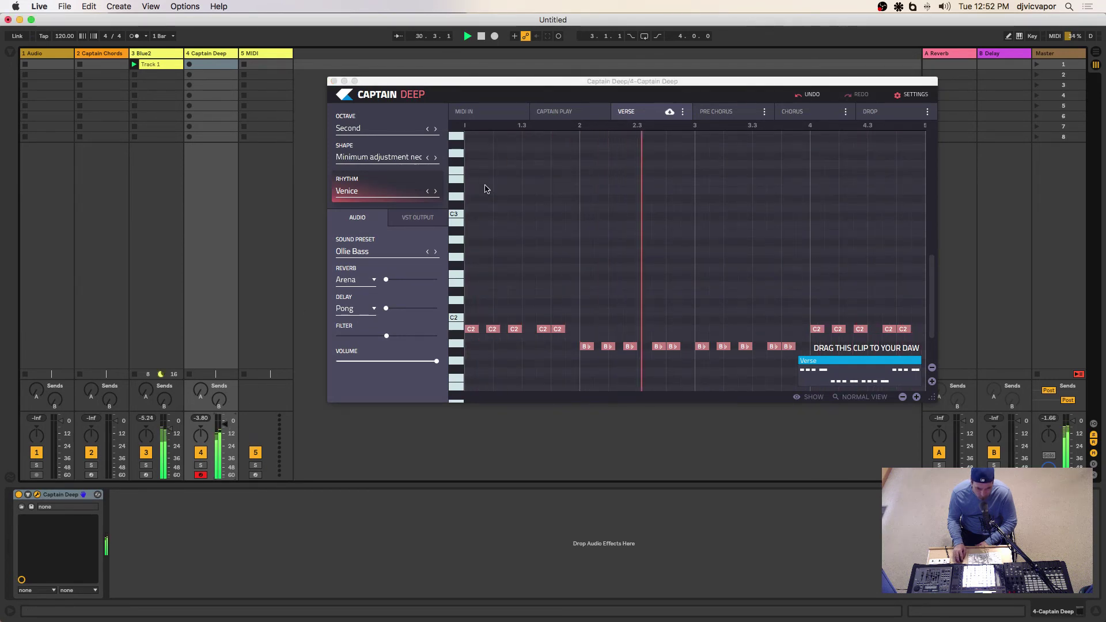
Stop playback, export the Verse bass clip from Captain Deep and place it in the first clip slot of MIDI track 5
key(space)
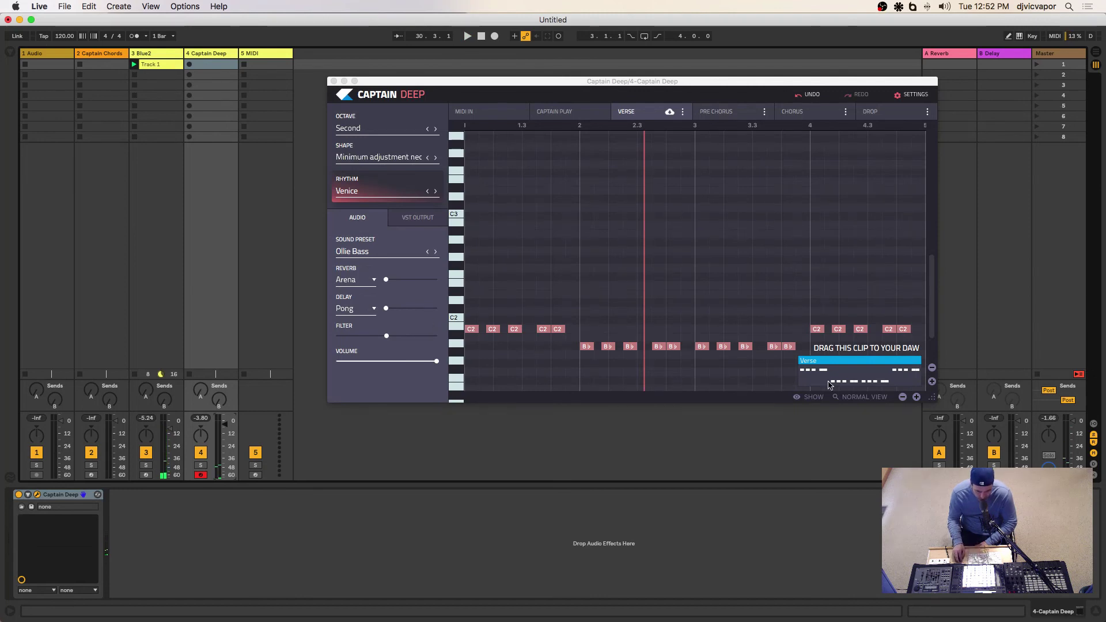
drag(822, 363, 202, 67)
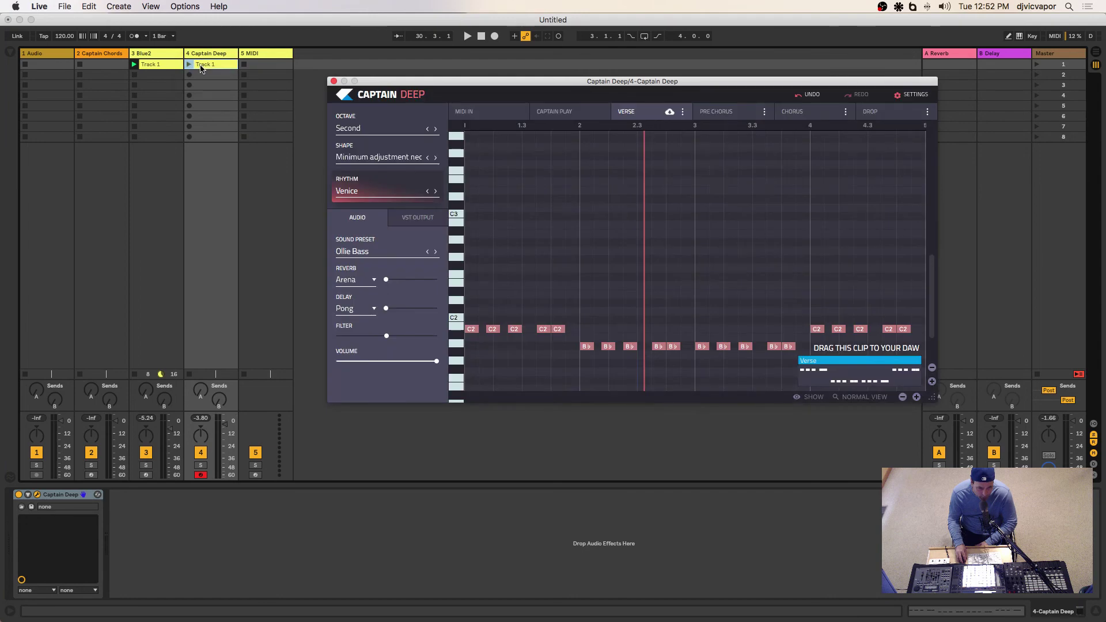
click(333, 82)
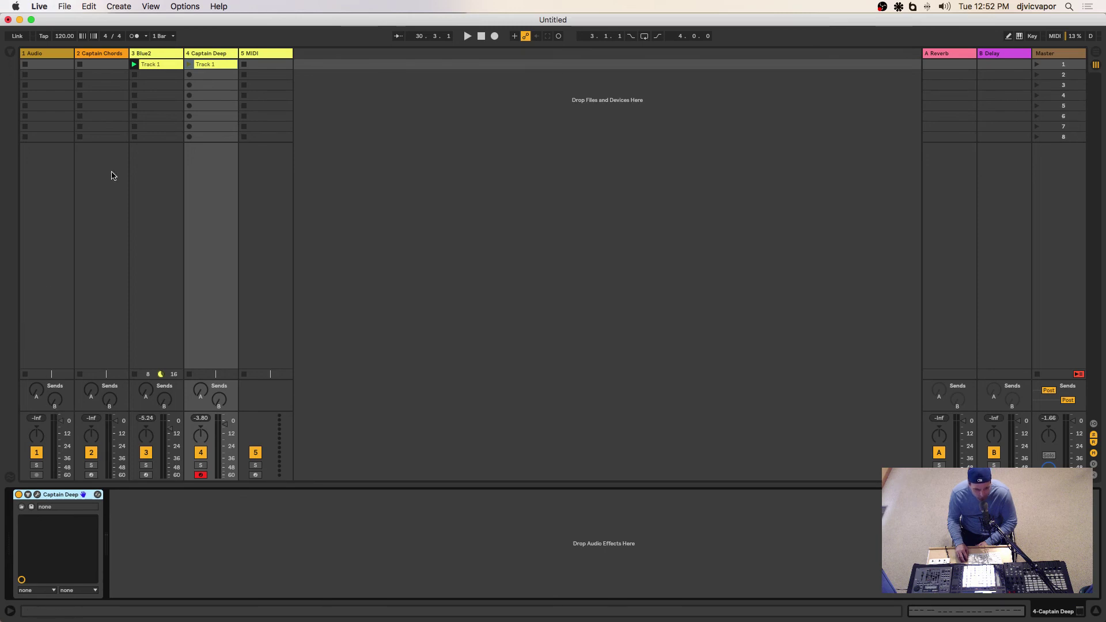
drag(199, 70, 259, 69)
click(251, 55)
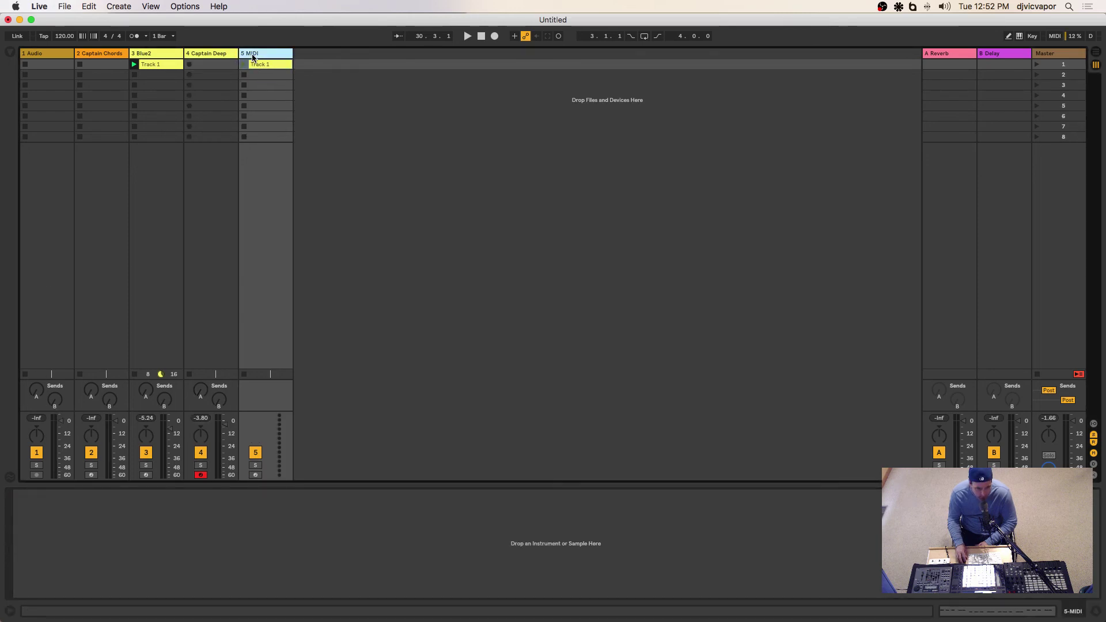
Load the Serum VST instrument from the Serum 1.113 folder onto MIDI track 5
click(10, 53)
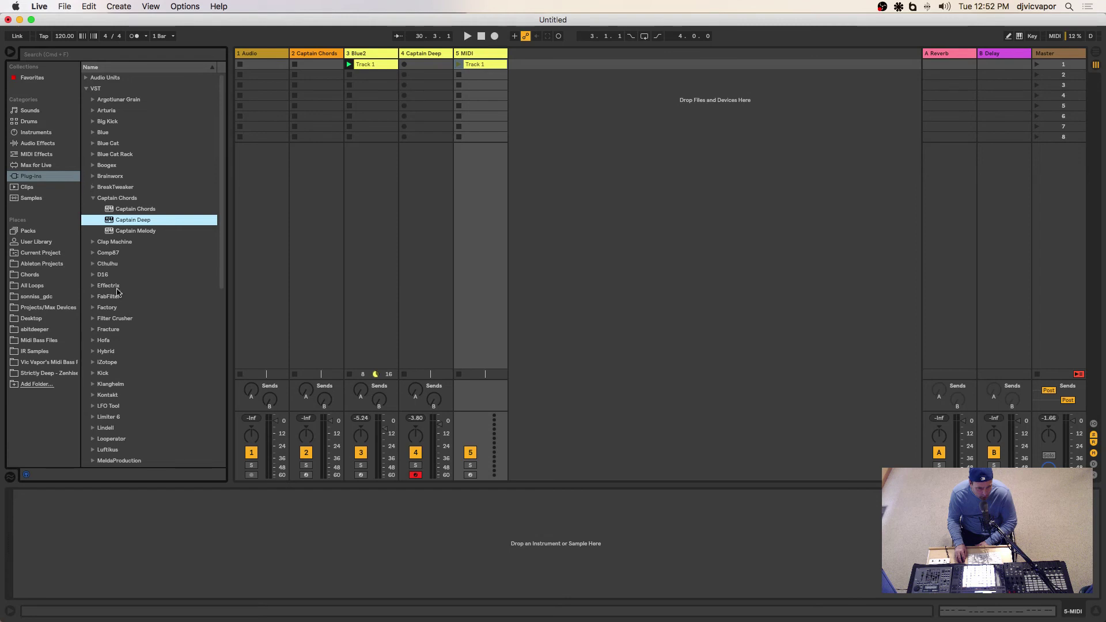
scroll(113, 358, down, 10)
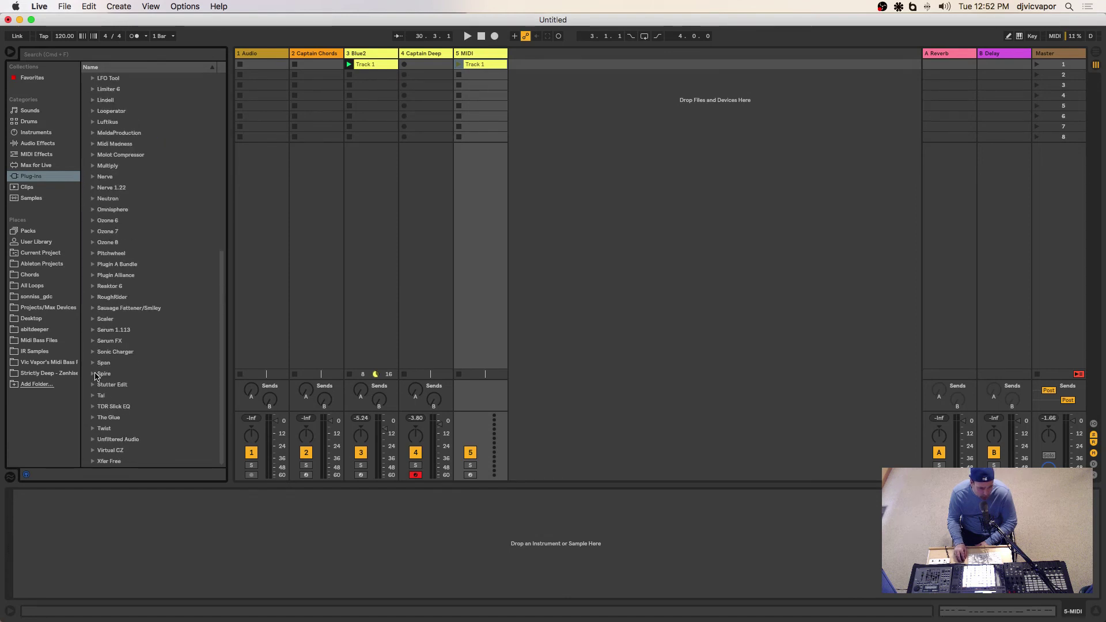
click(92, 333)
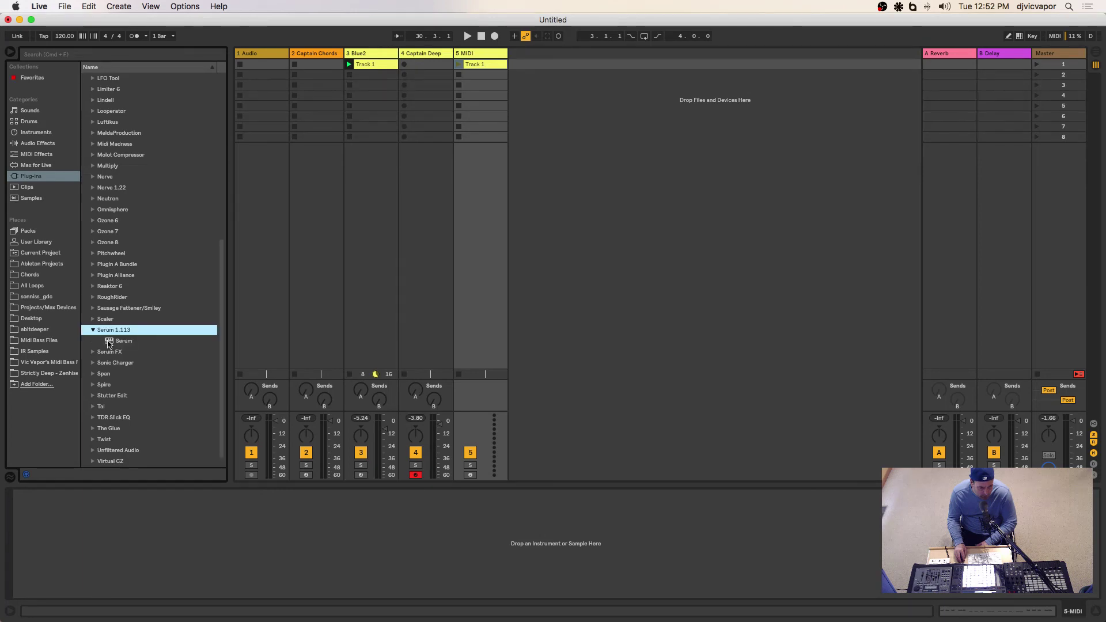
drag(110, 343, 491, 270)
Load Serum's BA Angry Boss [JL] preset from the Bass (Hard) category and lower the Serum track's volume to -7.0 dB
click(703, 103)
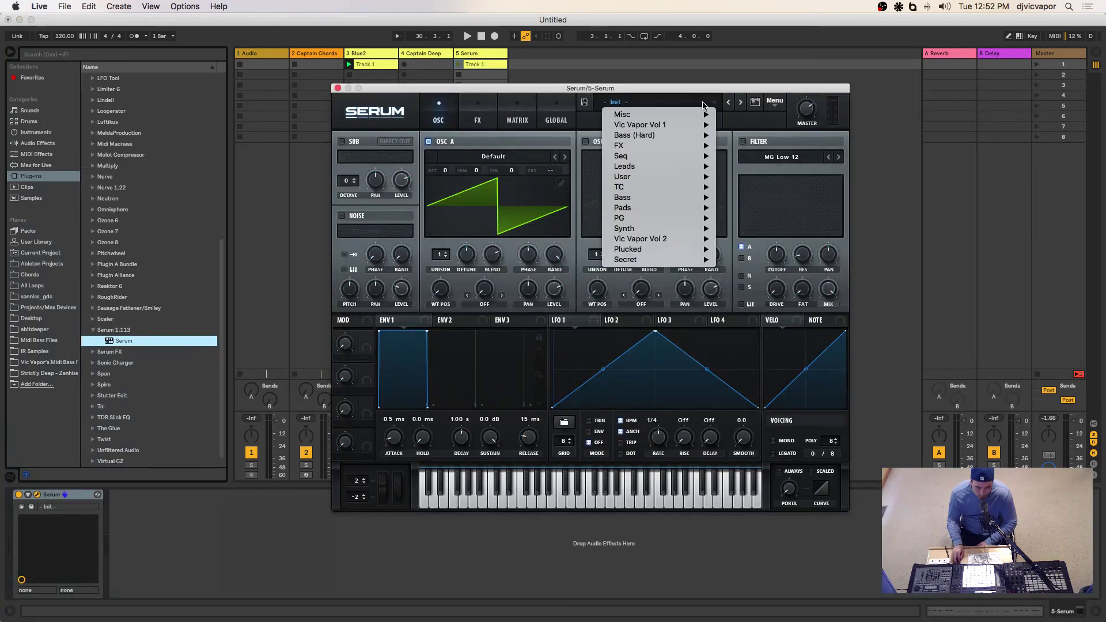
mouse_move(690, 137)
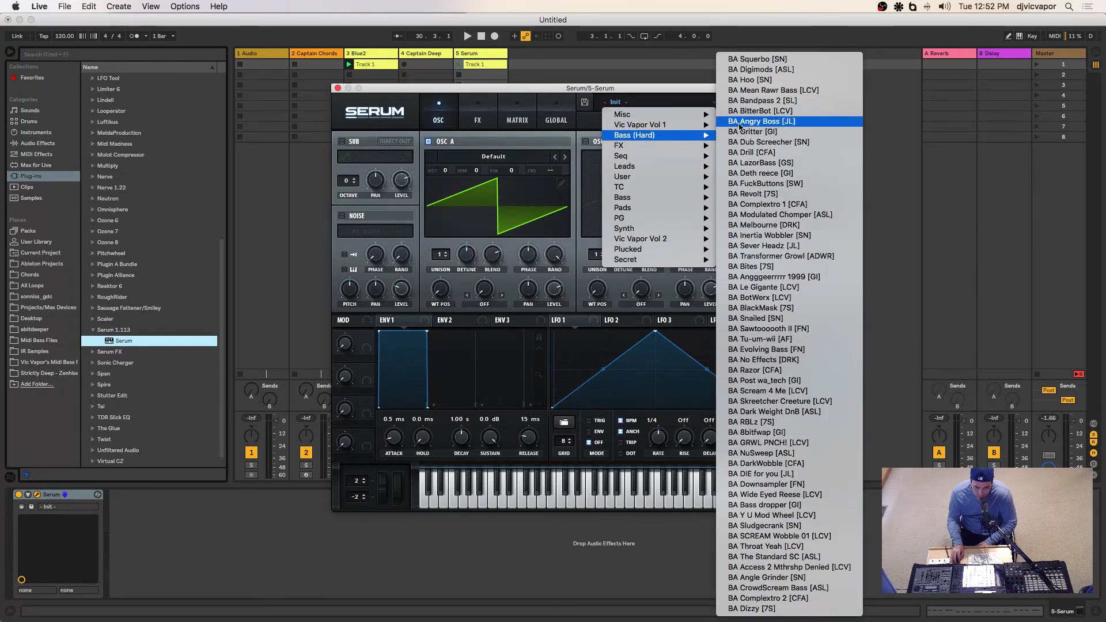
click(683, 90)
drag(682, 90, 874, 93)
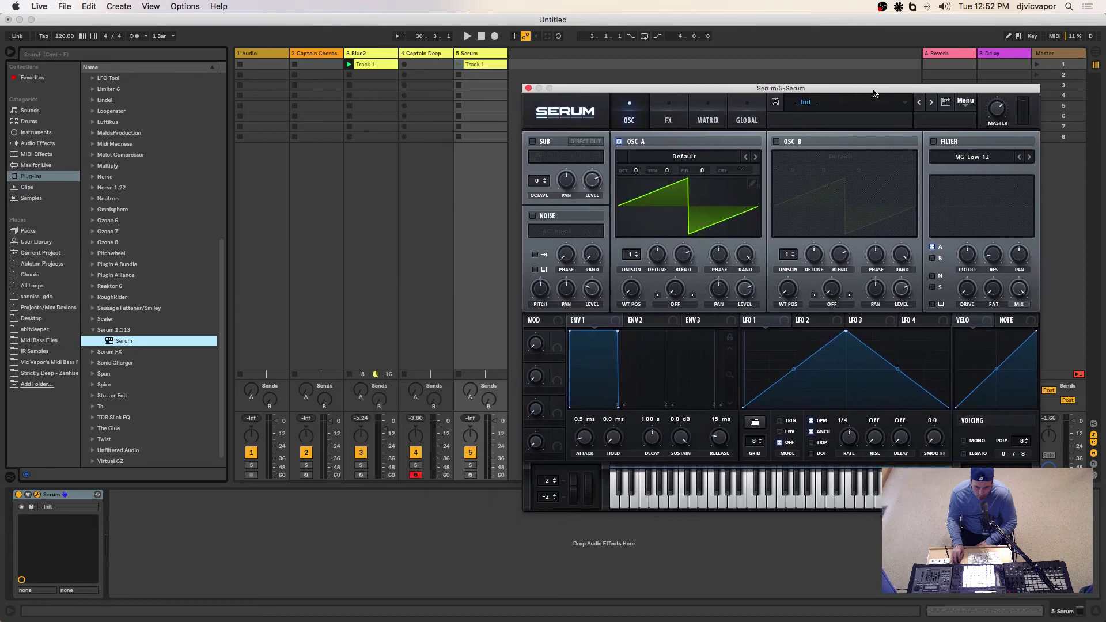
click(499, 425)
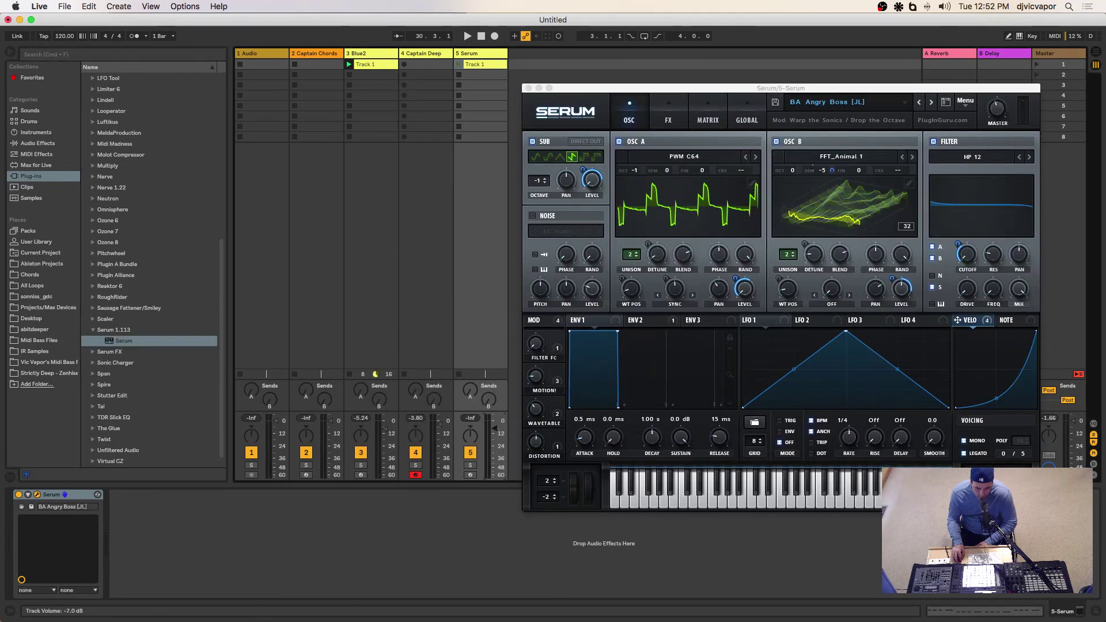
Launch the bass clip on the Serum track and audition the following Bass (Hard) presets through BA Deth reece [GI]
click(459, 65)
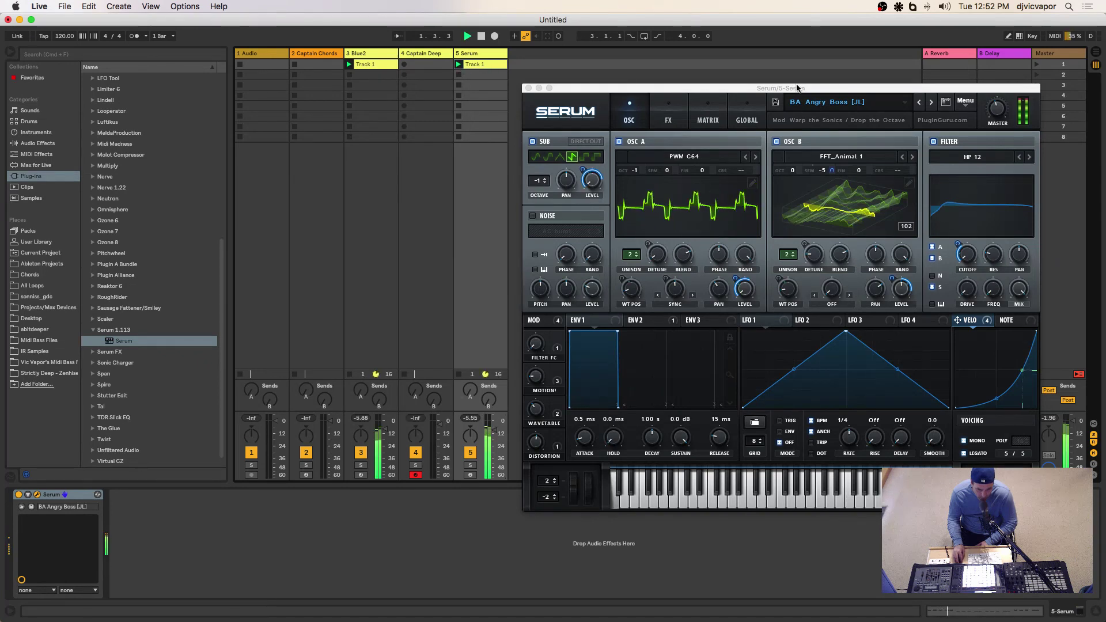
click(932, 104)
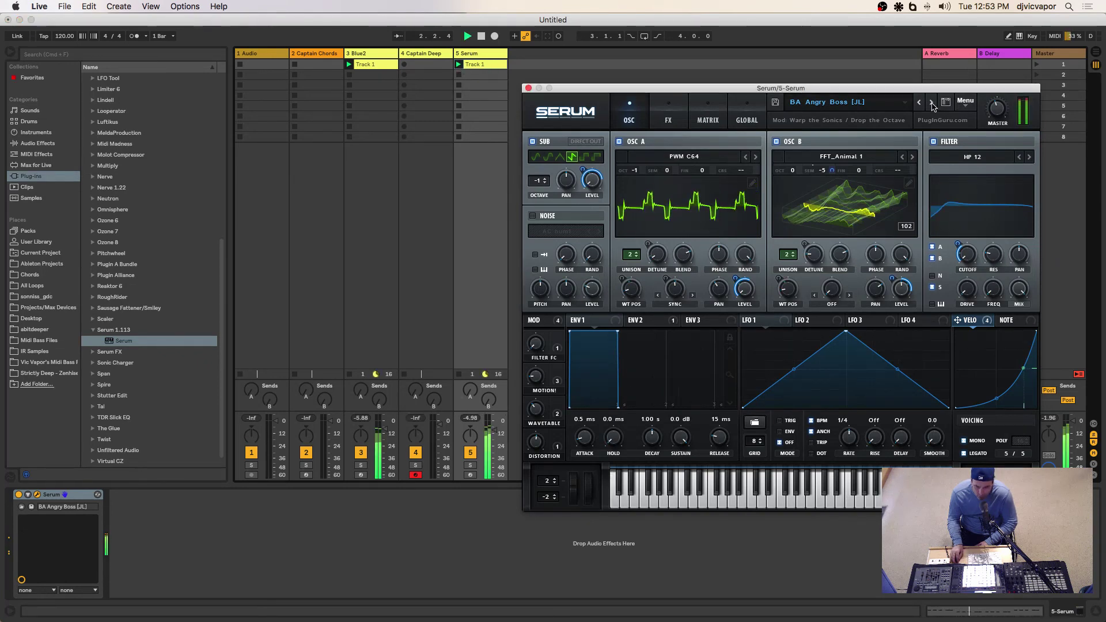
click(931, 105)
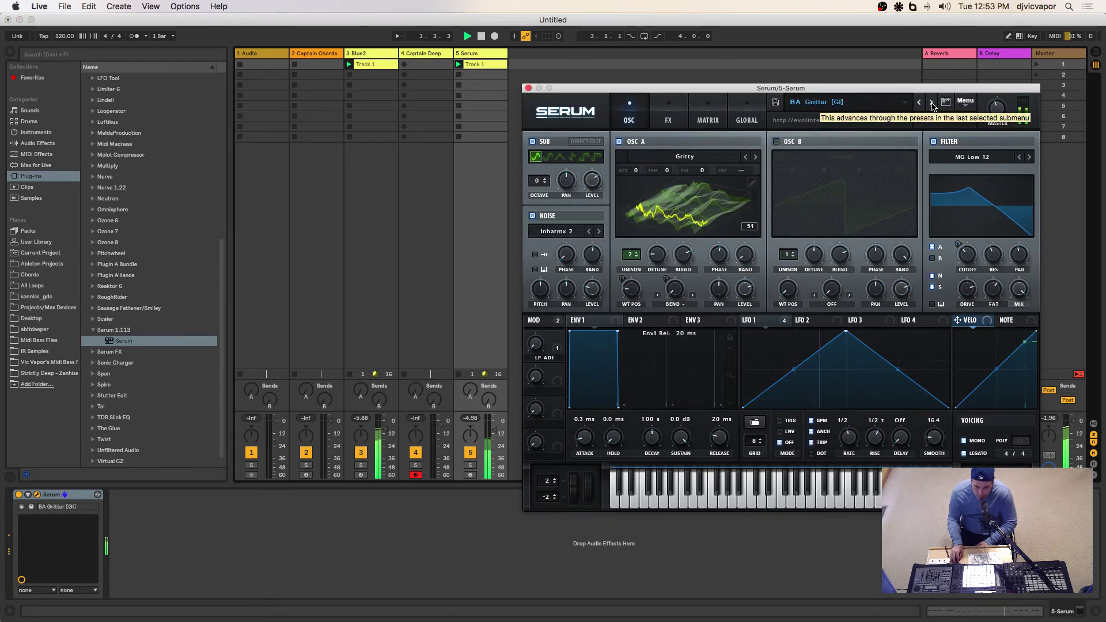
click(931, 104)
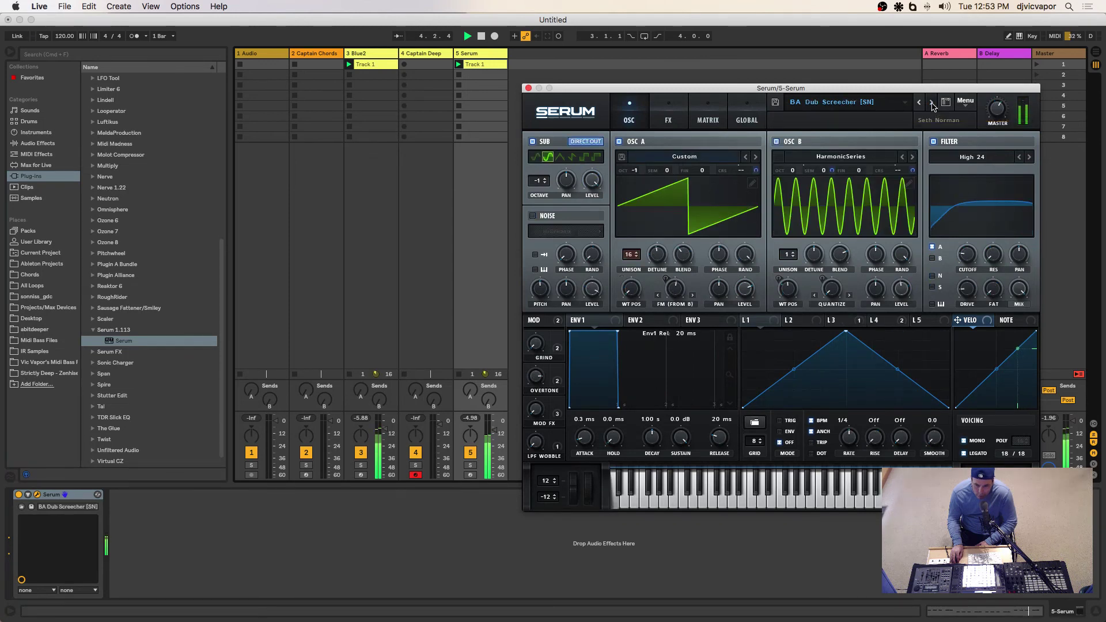
click(932, 104)
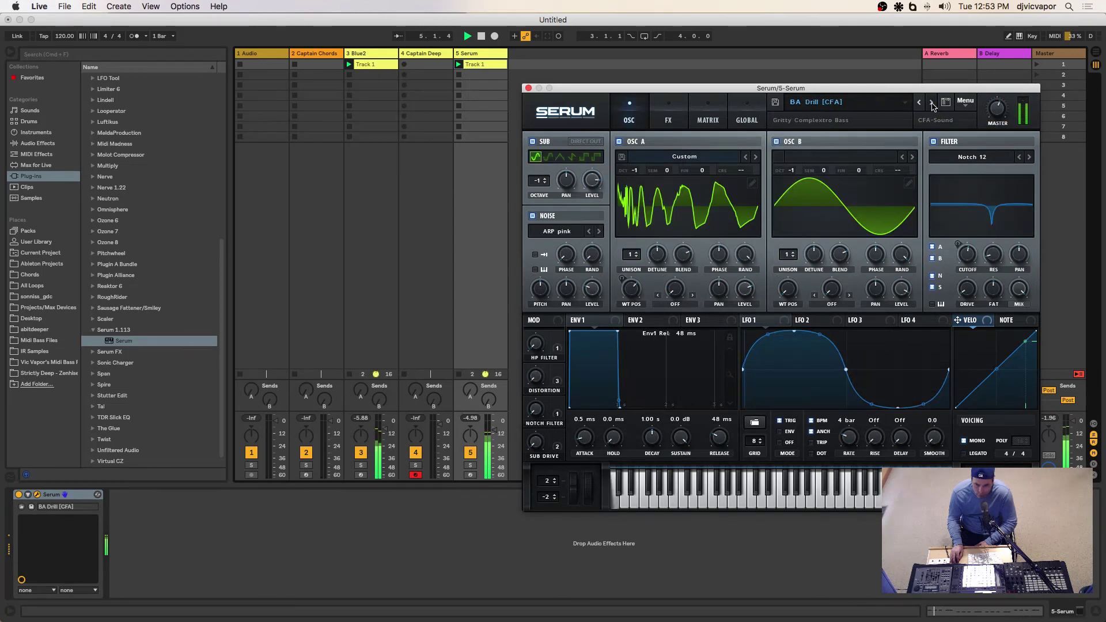
click(932, 104)
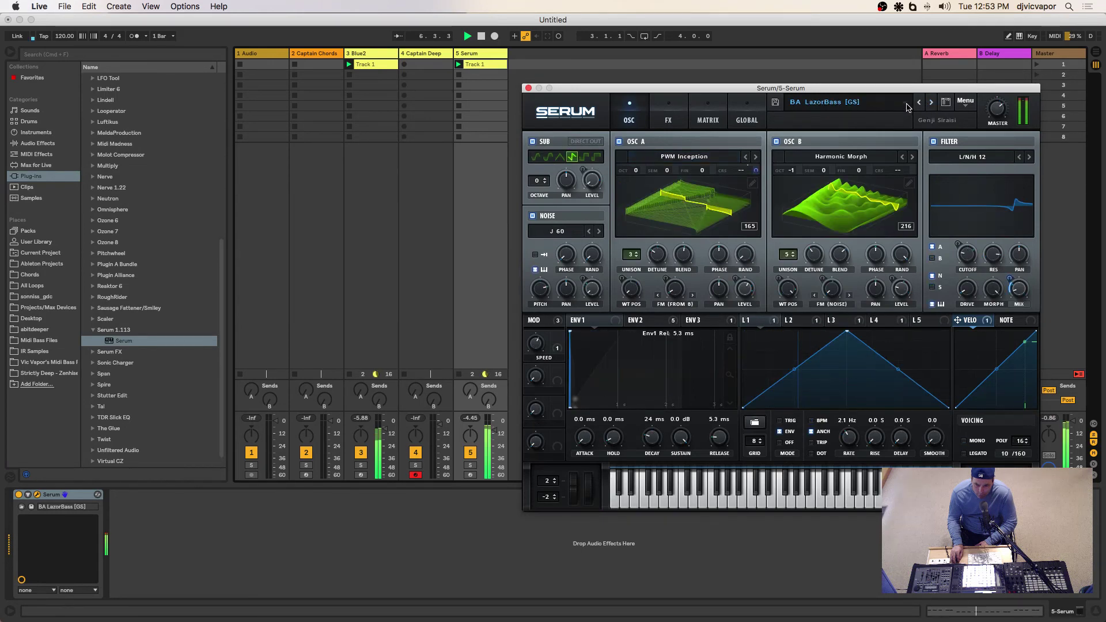
Load the BASS - Fast N Furious preset from Vic Vapor Vol 2 in Serum, and advance to BASS - Swamp Thing
click(906, 108)
mouse_move(885, 239)
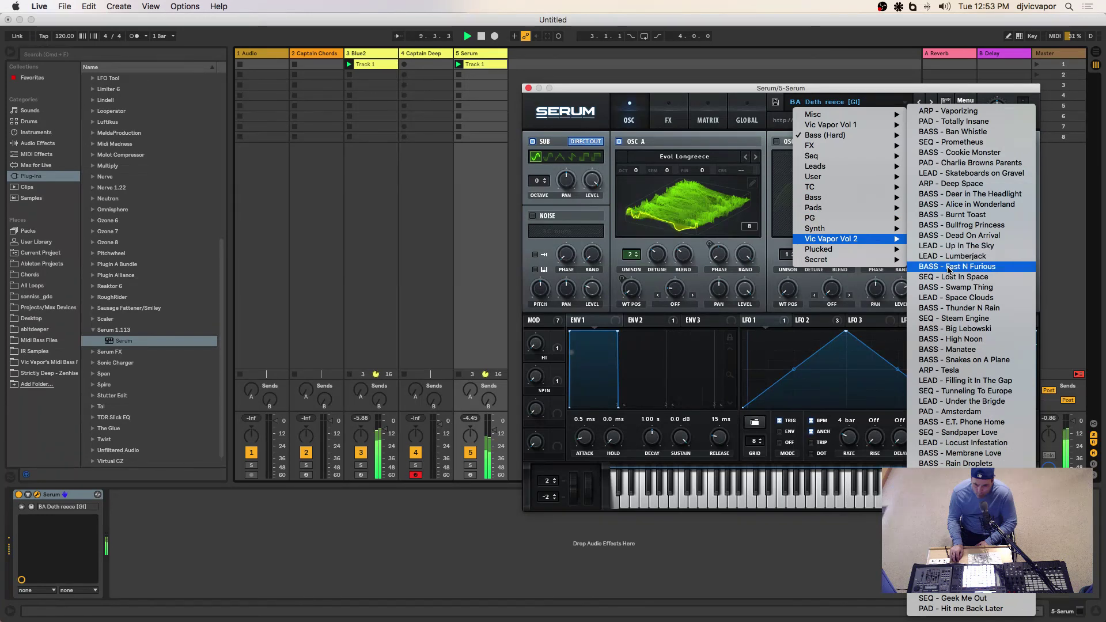
click(890, 101)
drag(892, 90, 892, 86)
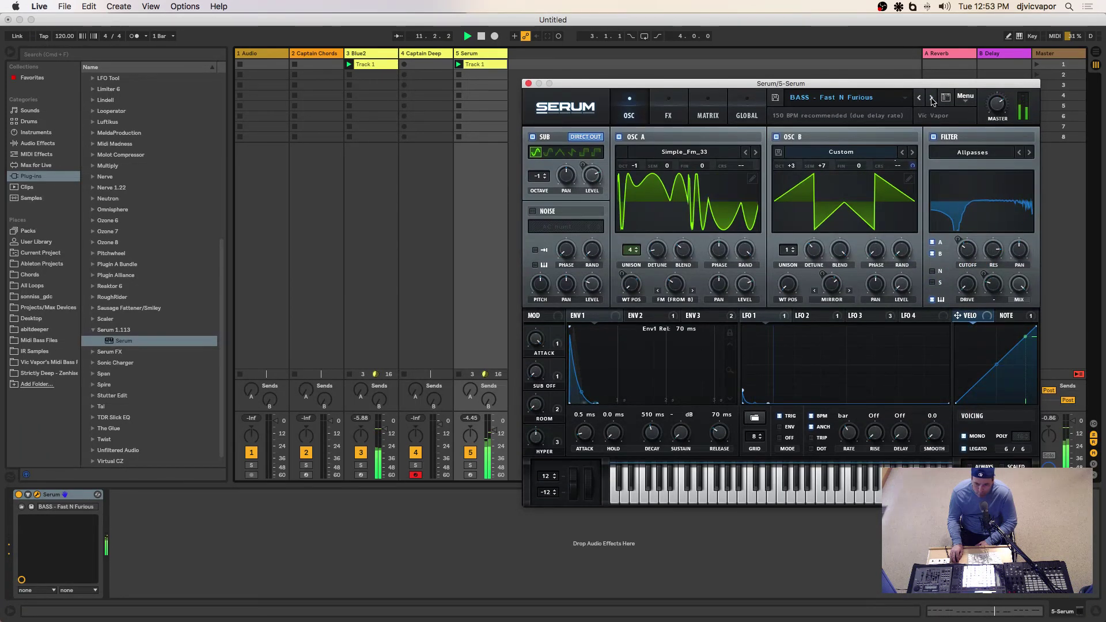
click(932, 102)
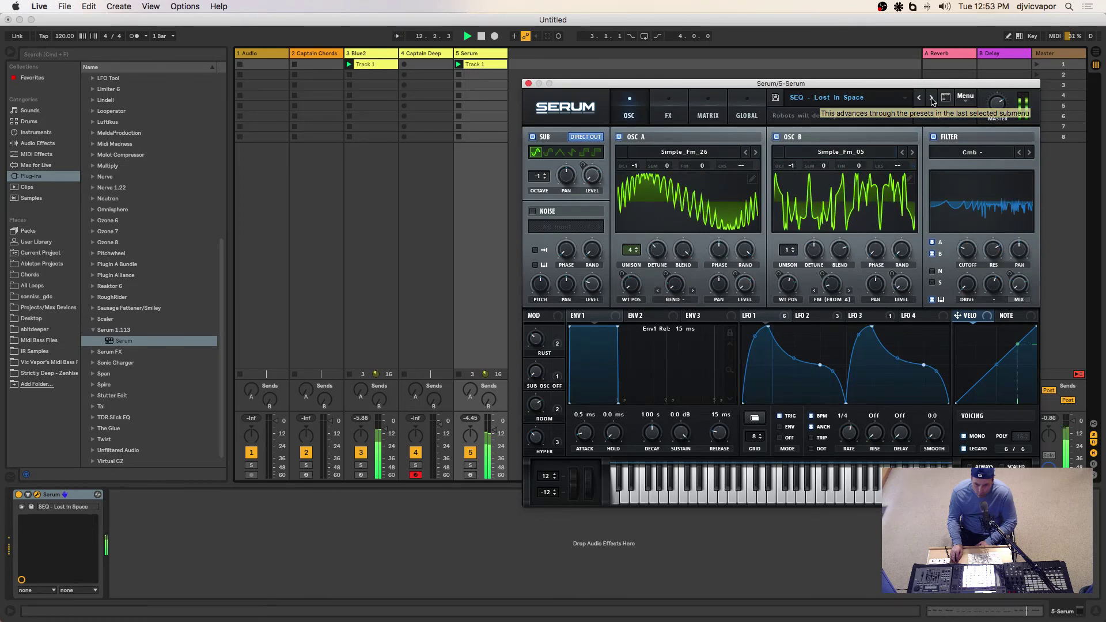
click(932, 101)
Load Serum's BA Analog Pluck [SN] preset from the Bass category, and advance to BA Feed the Mau5 [JL]
click(847, 98)
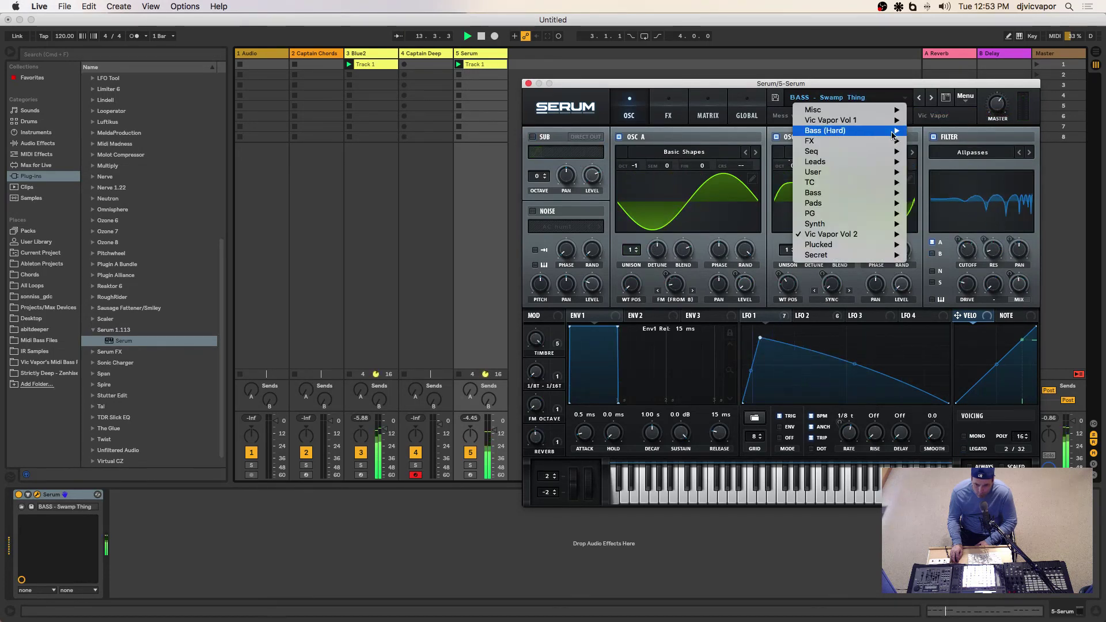
mouse_move(892, 135)
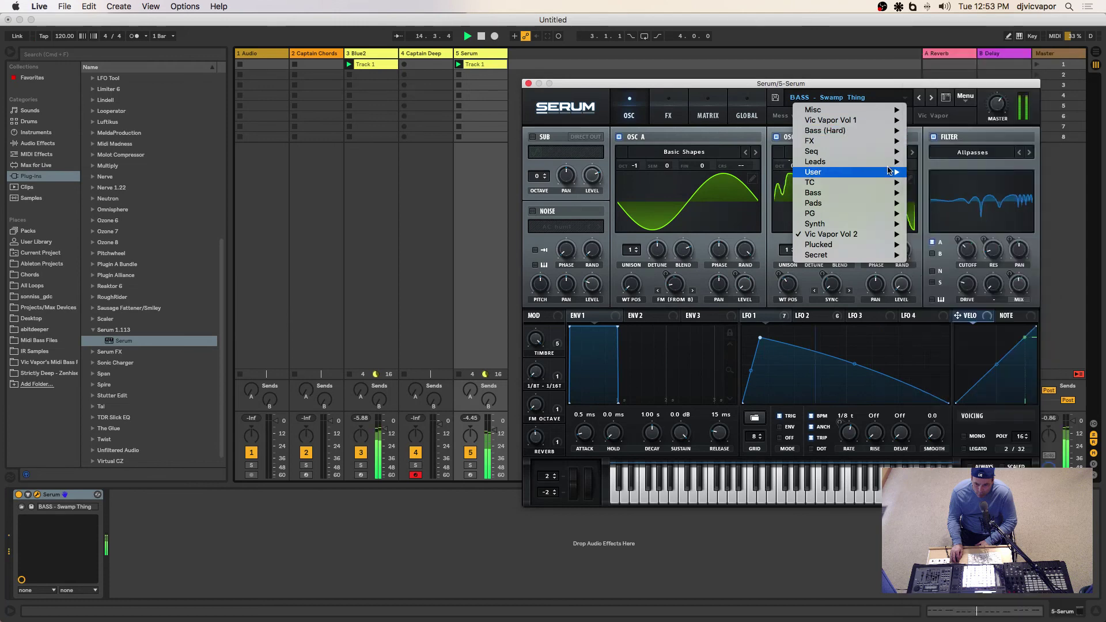
mouse_move(878, 194)
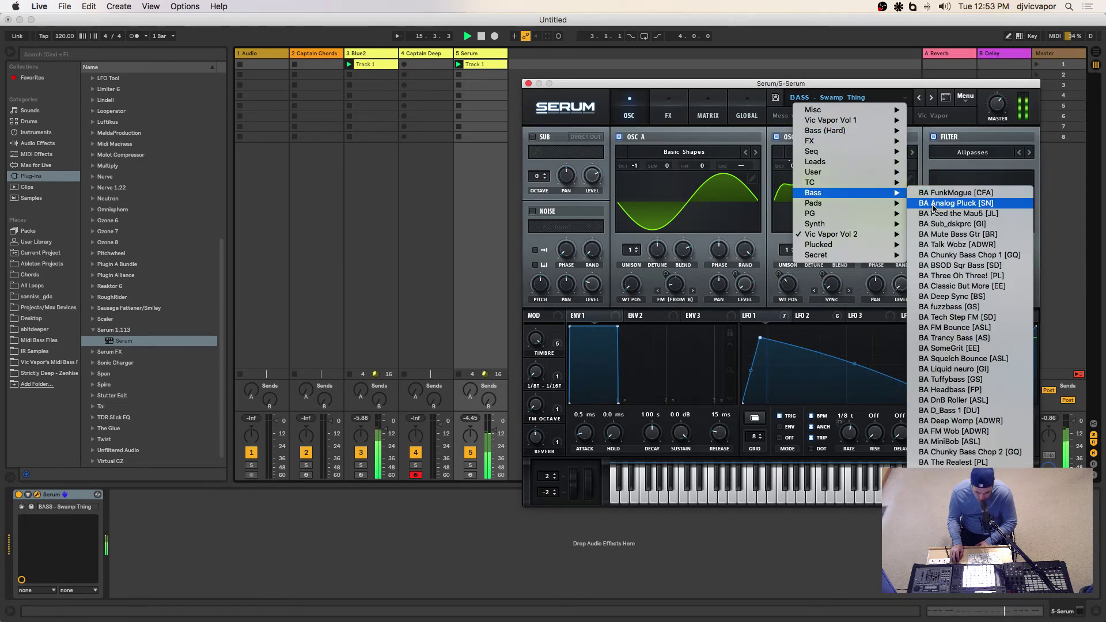
click(934, 205)
drag(895, 84, 895, 76)
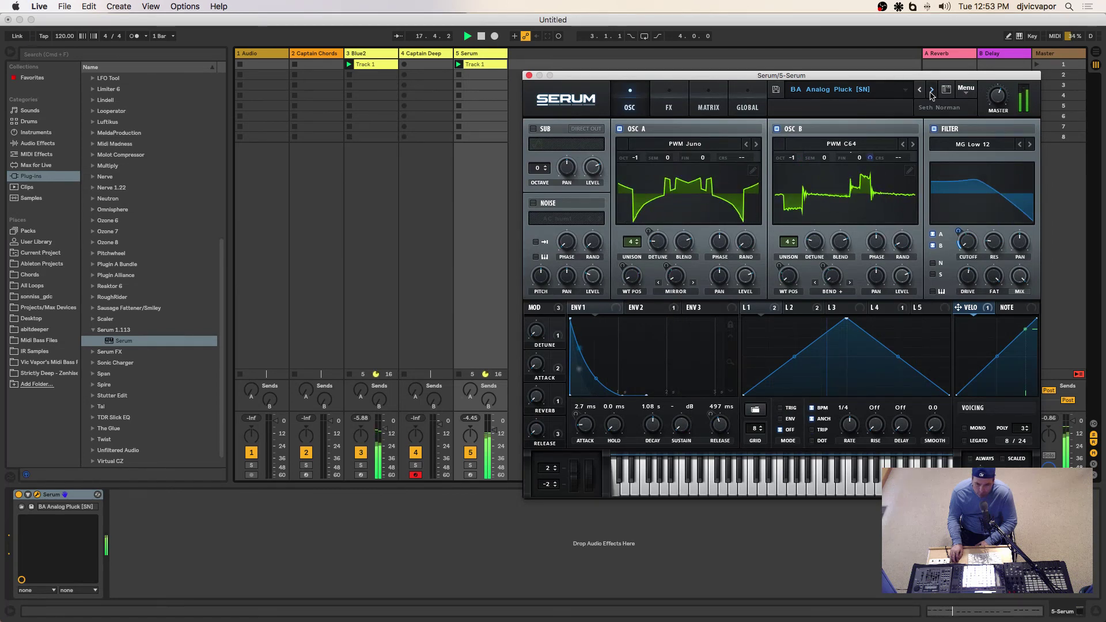
click(932, 92)
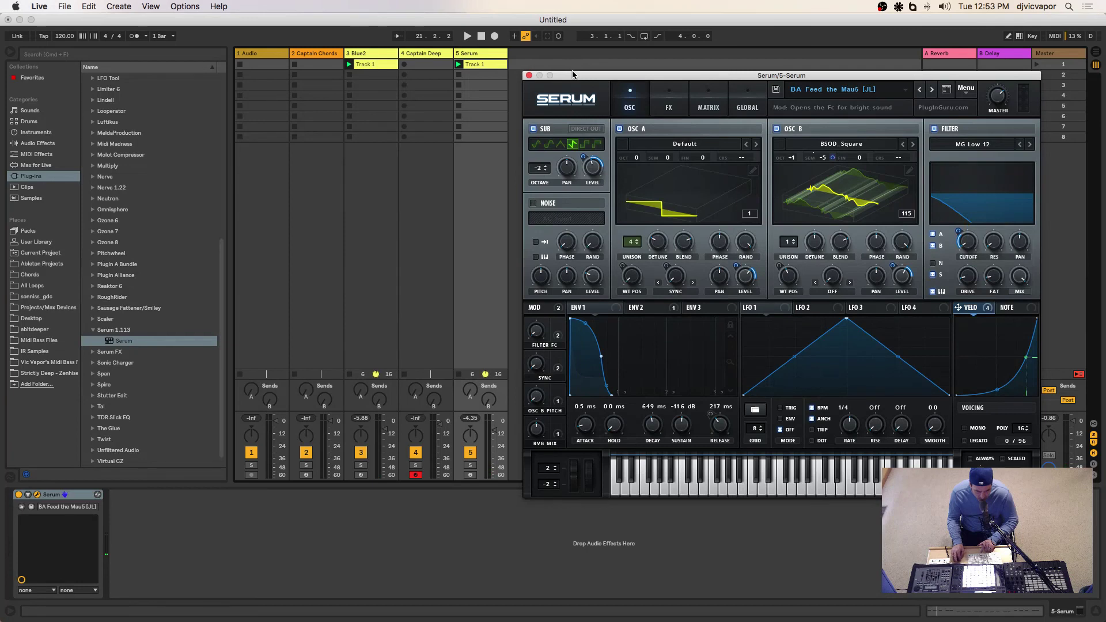
drag(573, 75, 573, 71)
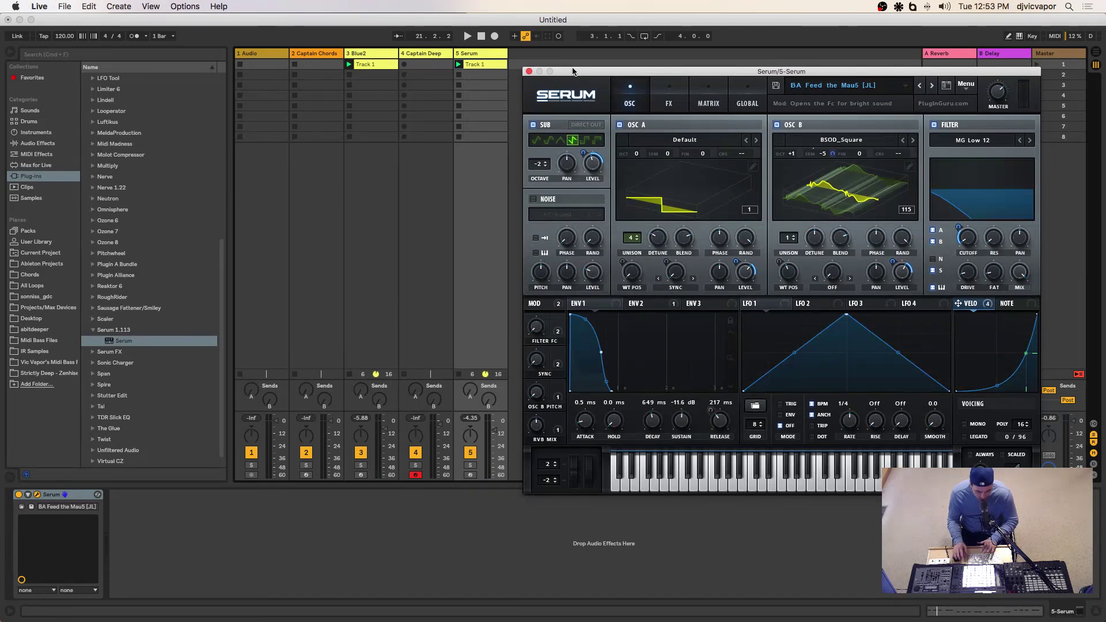
click(529, 71)
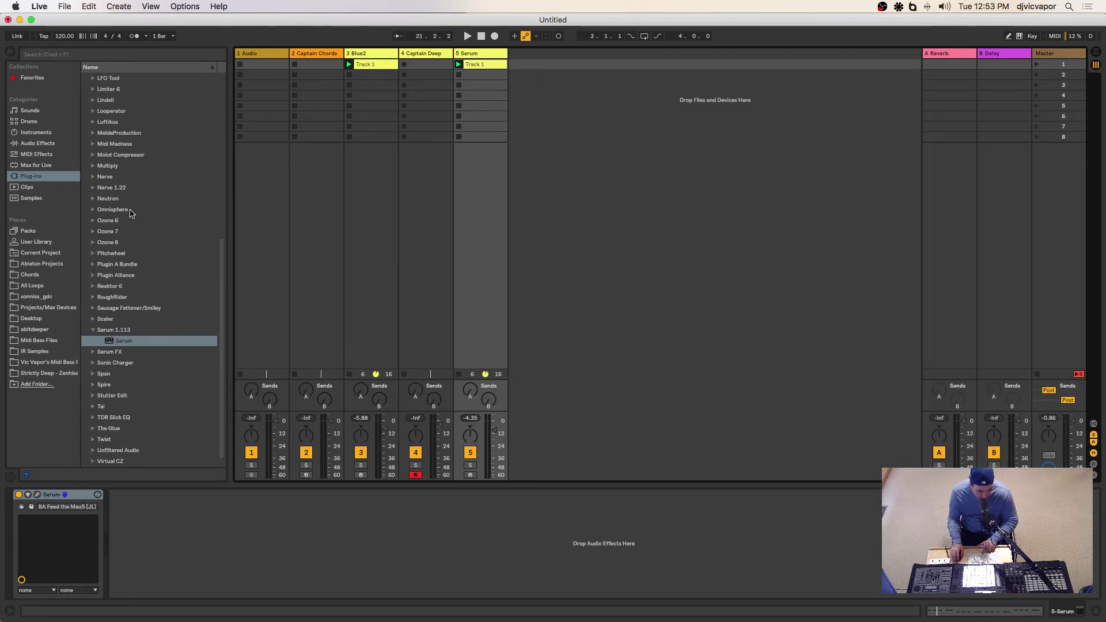
Load the Captain Melody VST from the Captain Chords folder onto a new MIDI track after Serum
scroll(127, 215, up, 2)
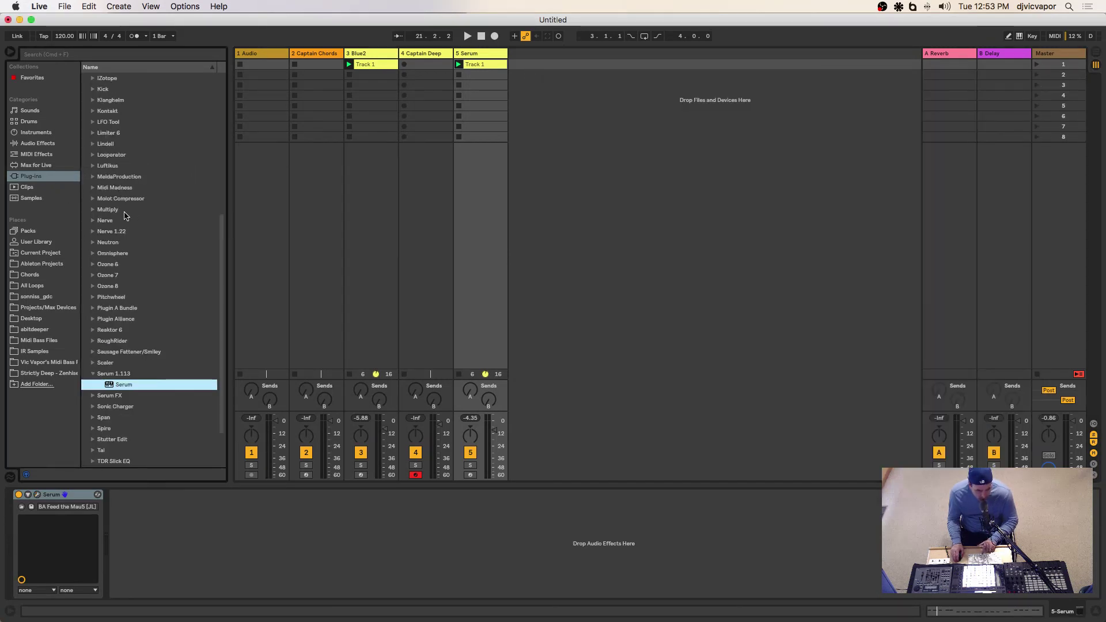
scroll(118, 186, up, 10)
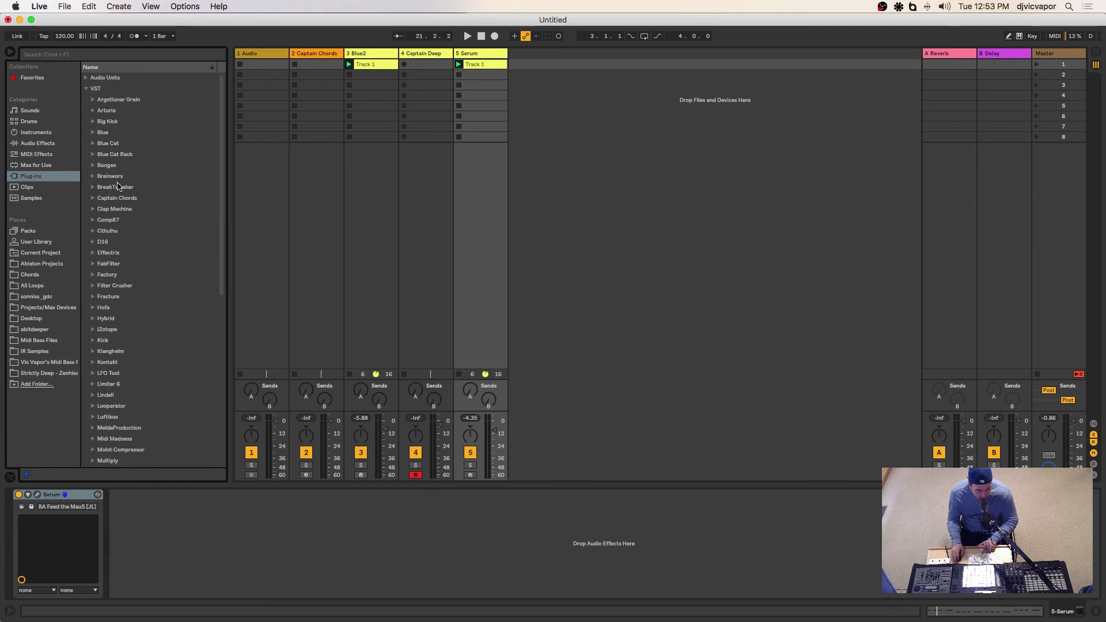
click(93, 198)
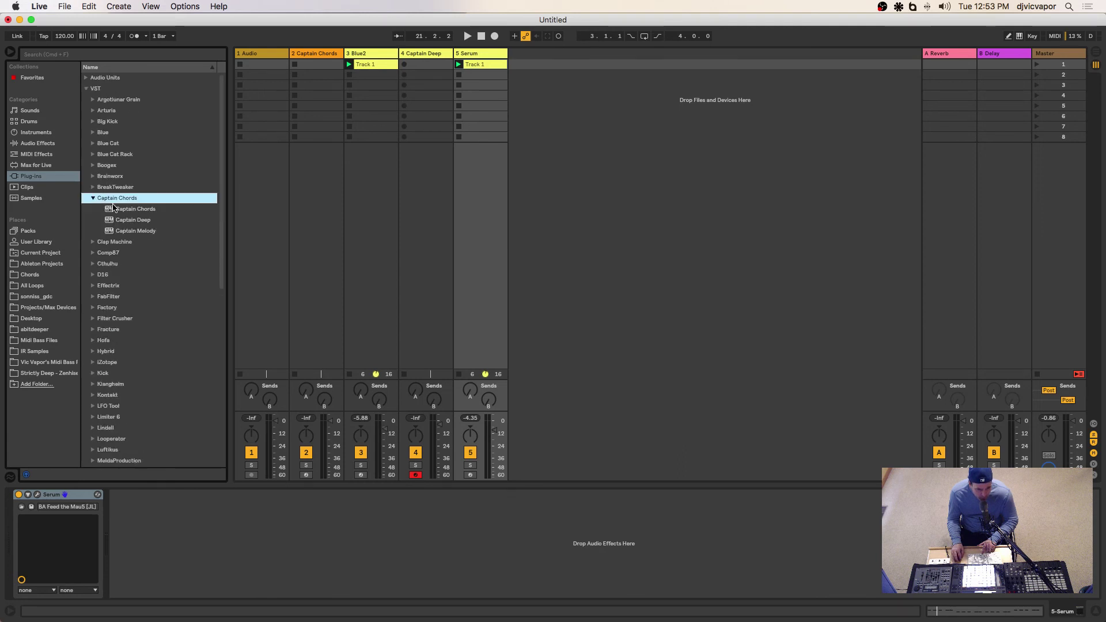
click(109, 232)
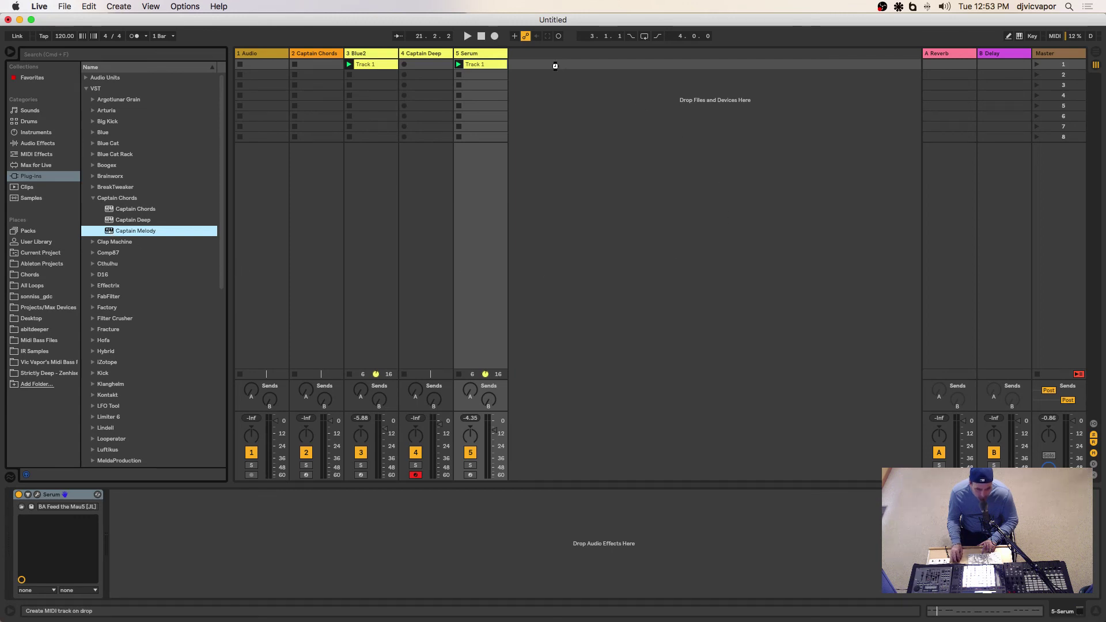
drag(555, 66, 361, 101)
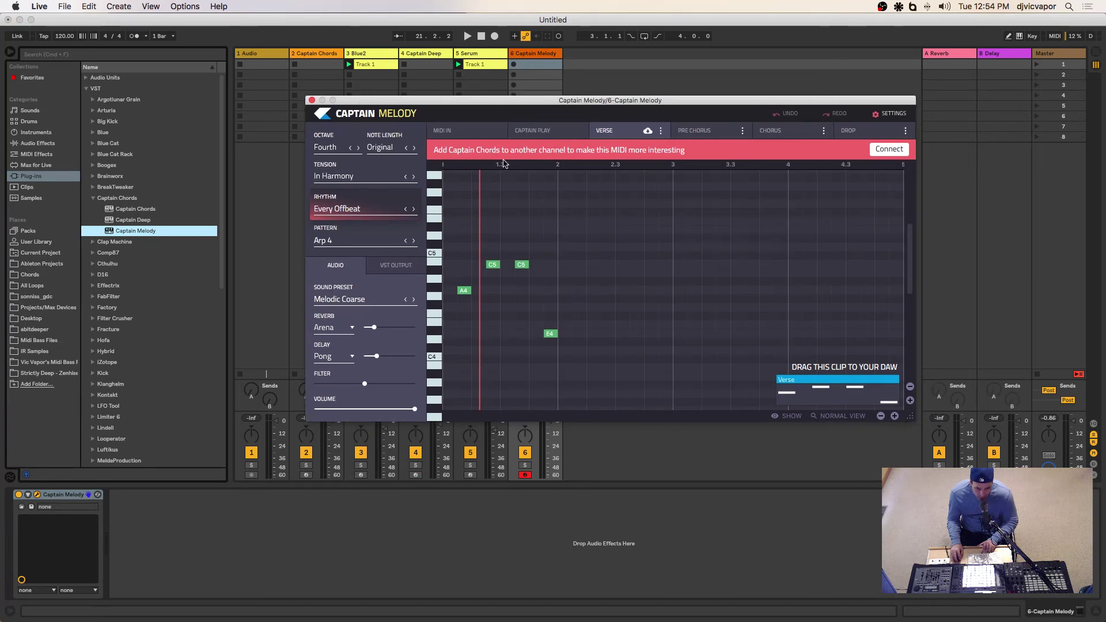
Connect Captain Melody to Captain Chords and keep its tension at In Harmony
click(887, 152)
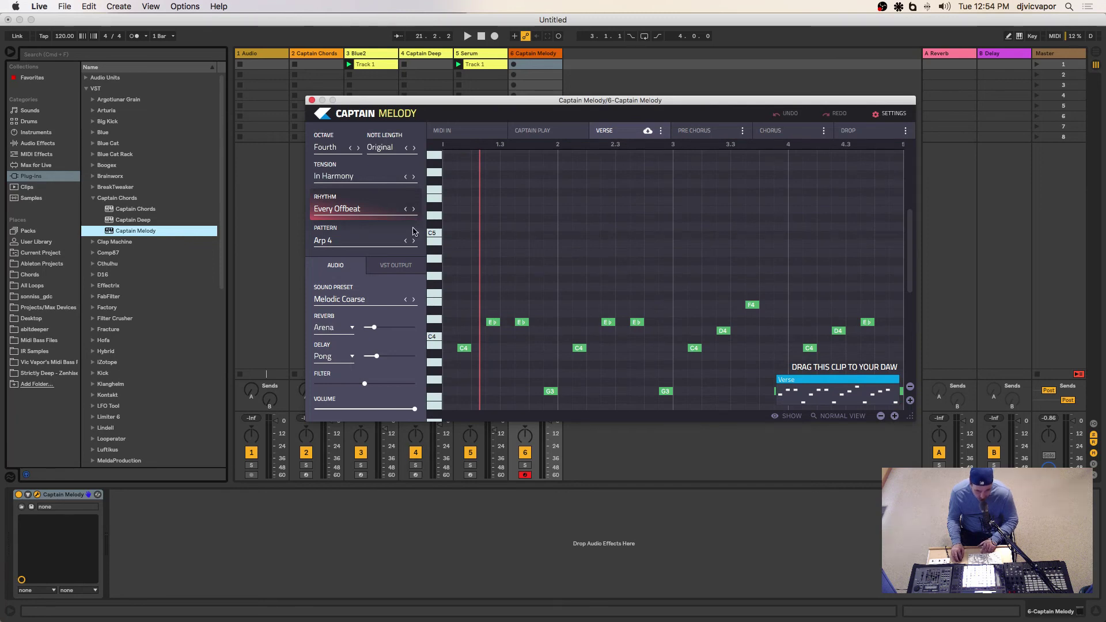
click(360, 180)
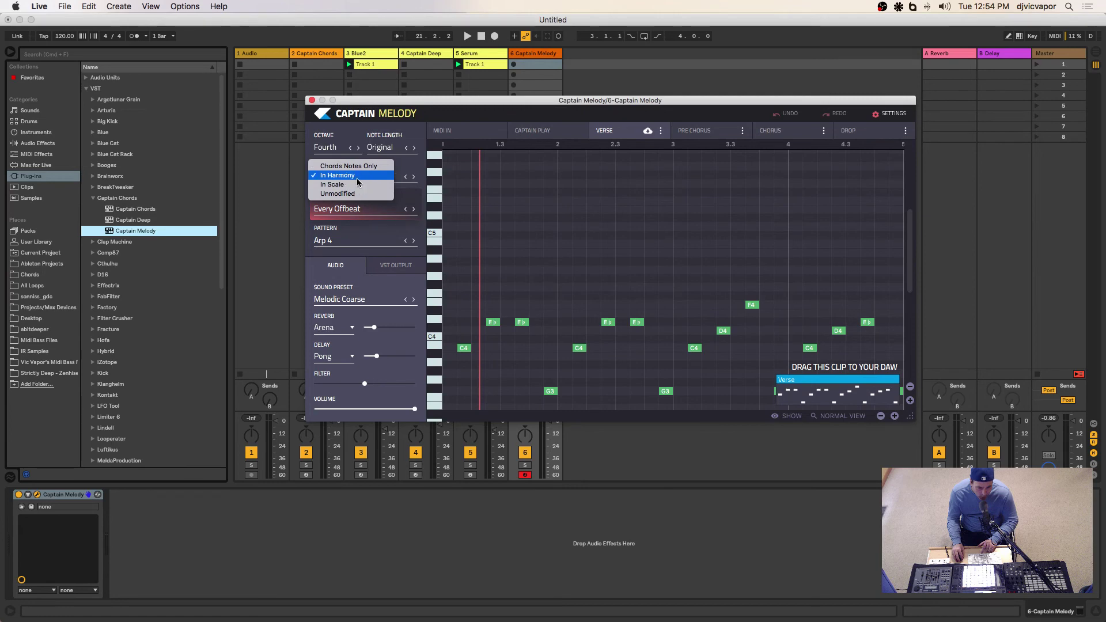
click(359, 180)
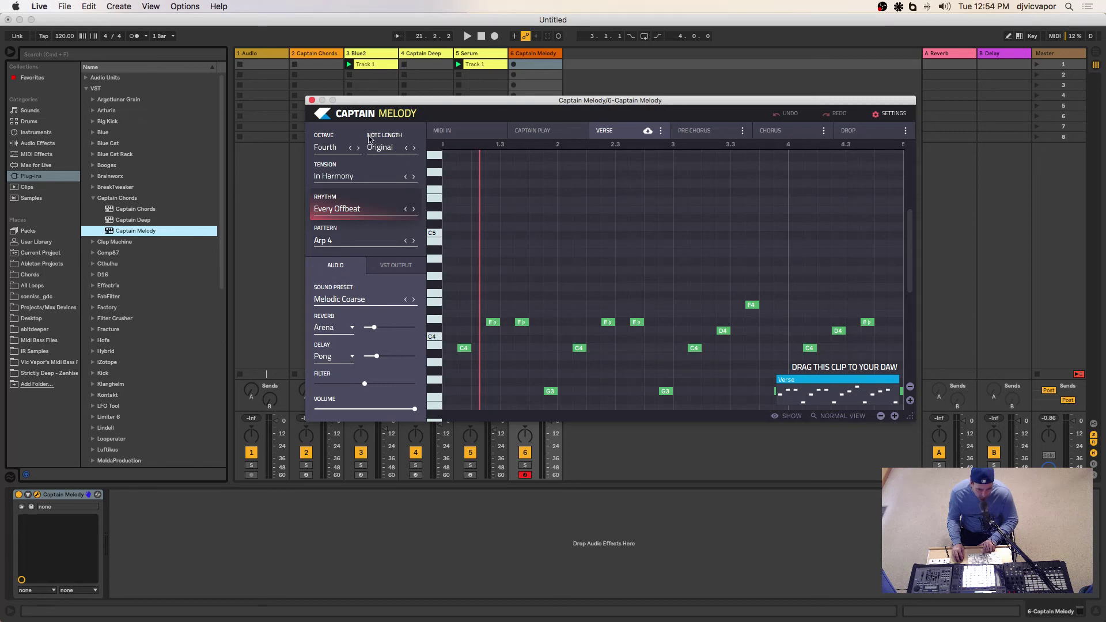
Start playback and solo the Captain Melody track to hear the melody alone
key(space)
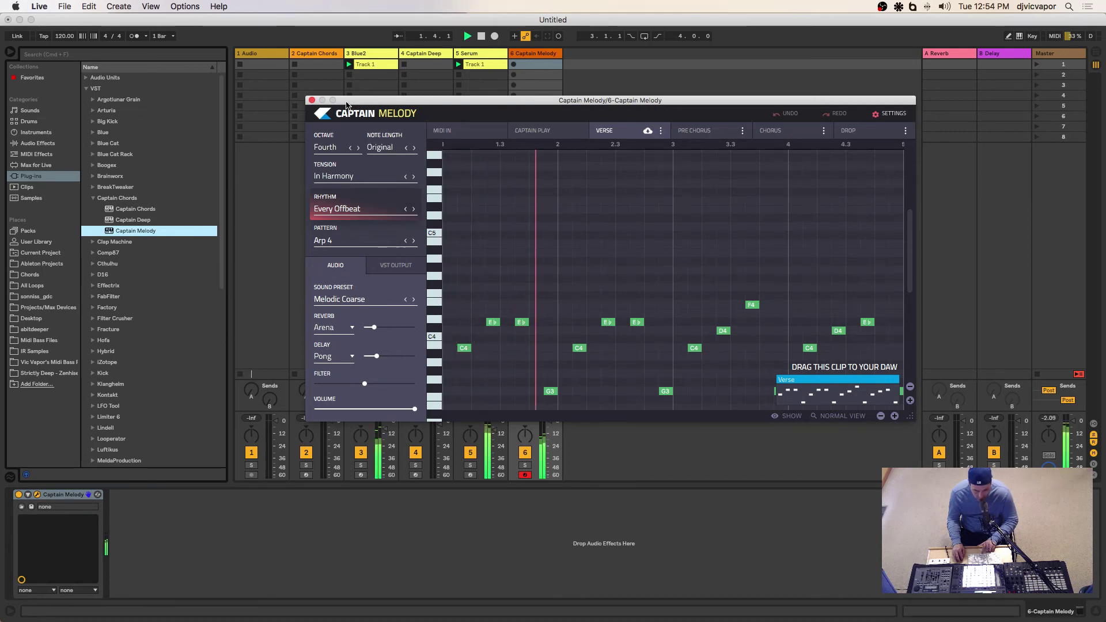
drag(346, 105, 613, 111)
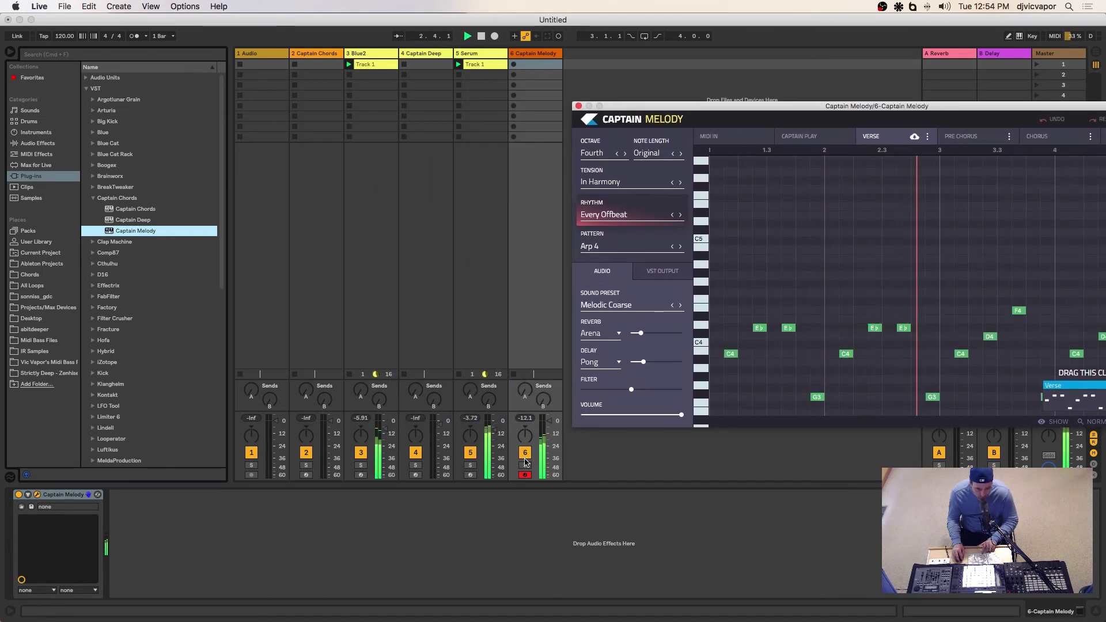
click(524, 466)
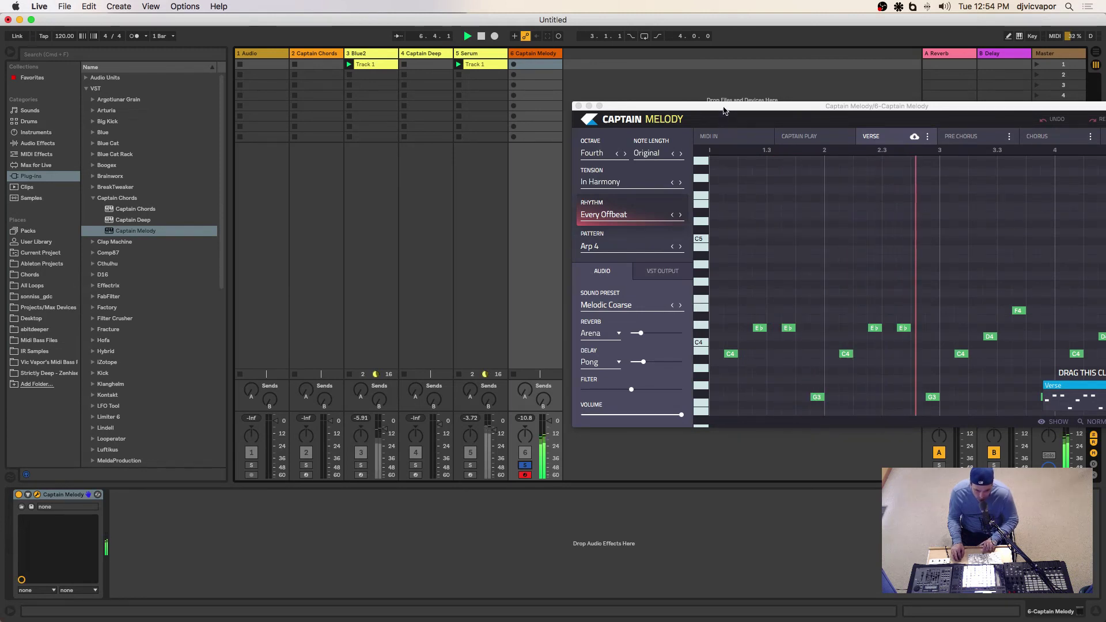
drag(724, 110, 503, 86)
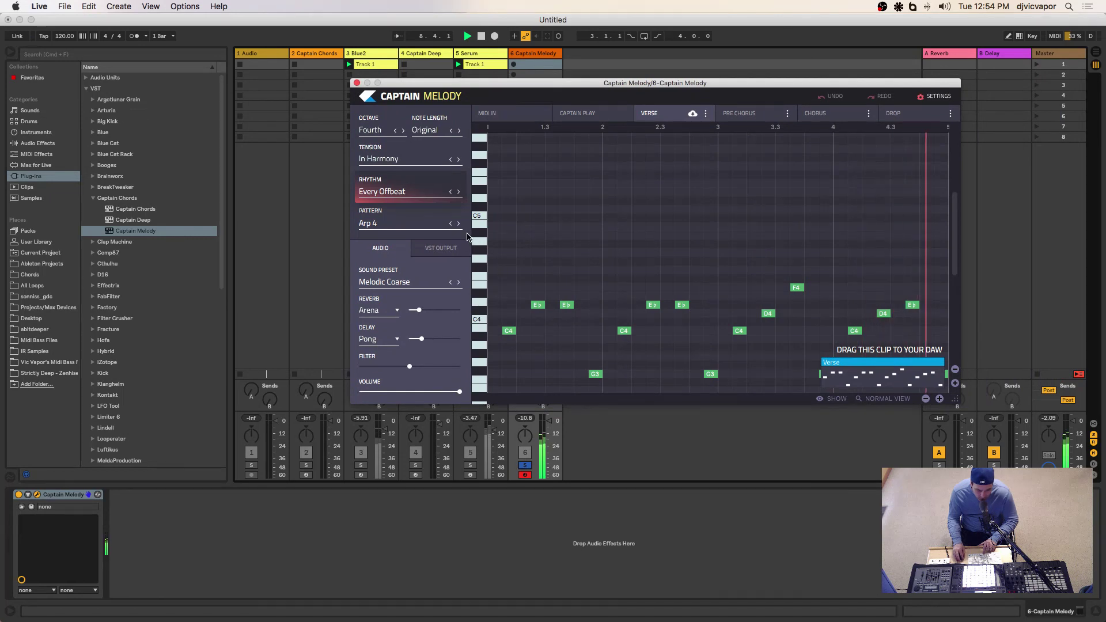
Audition Captain Melody's patterns from Arp 5 through Arp 7, and choose the Down and dance pattern
click(458, 223)
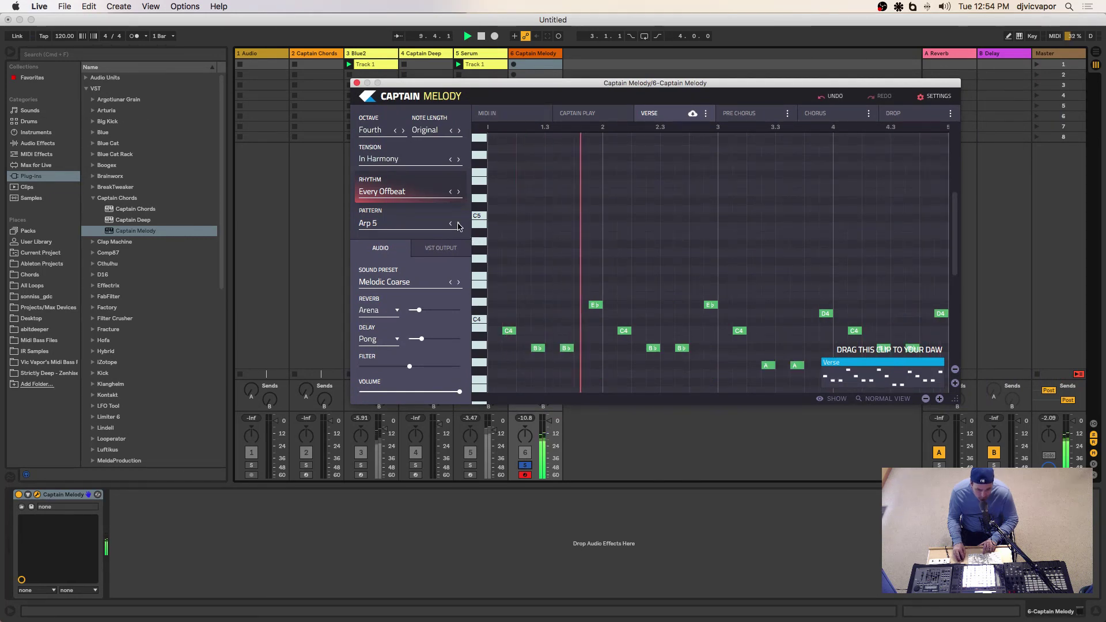
click(459, 224)
click(459, 224)
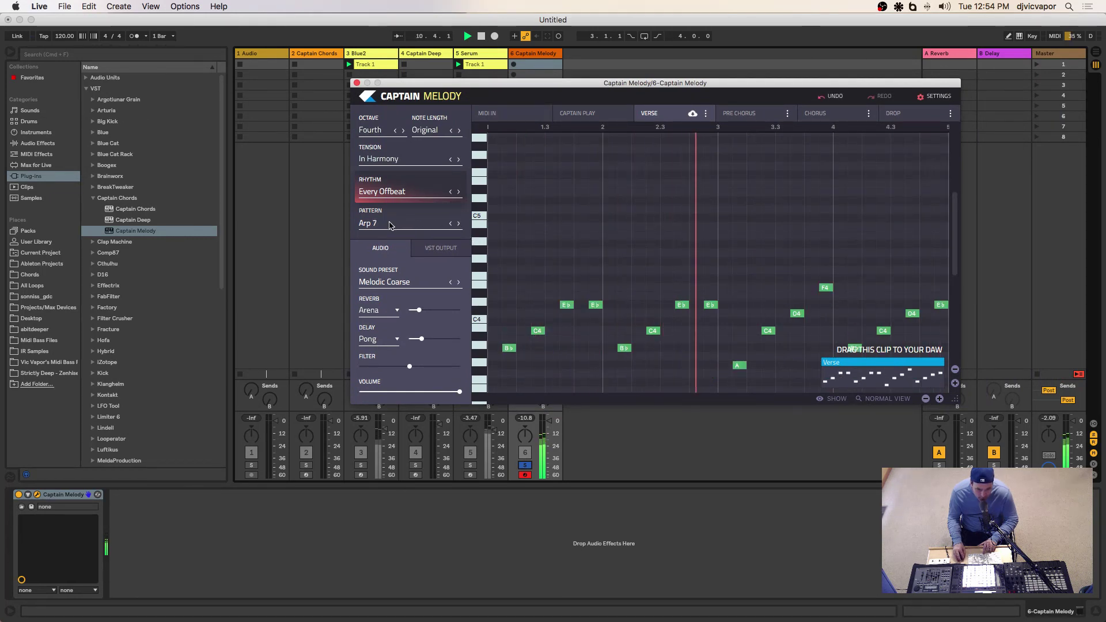
click(390, 224)
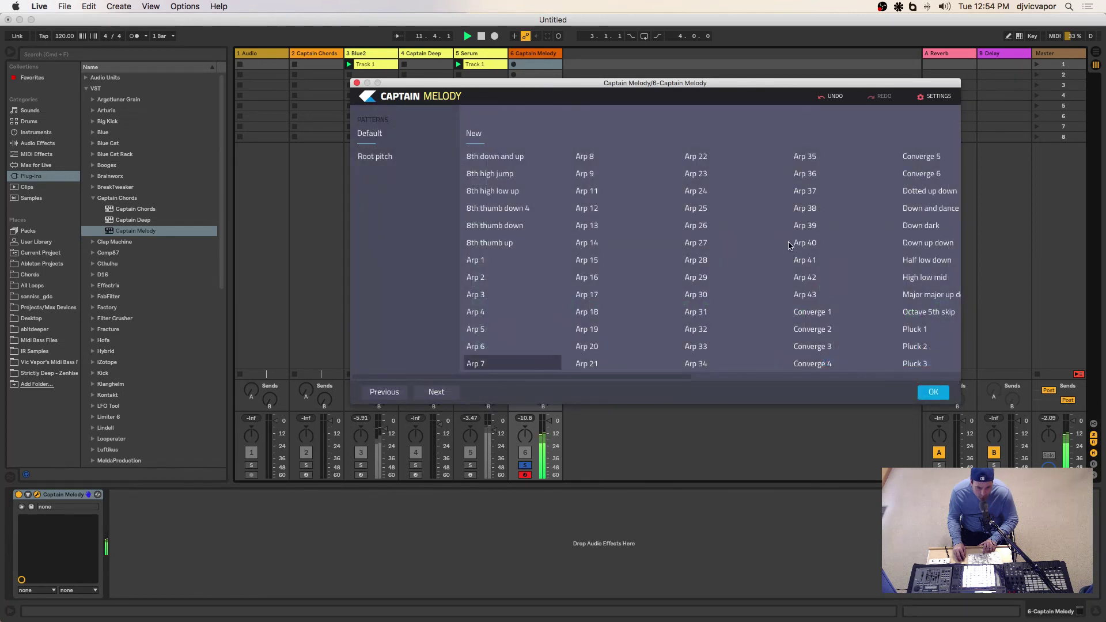
scroll(916, 212, right, 2)
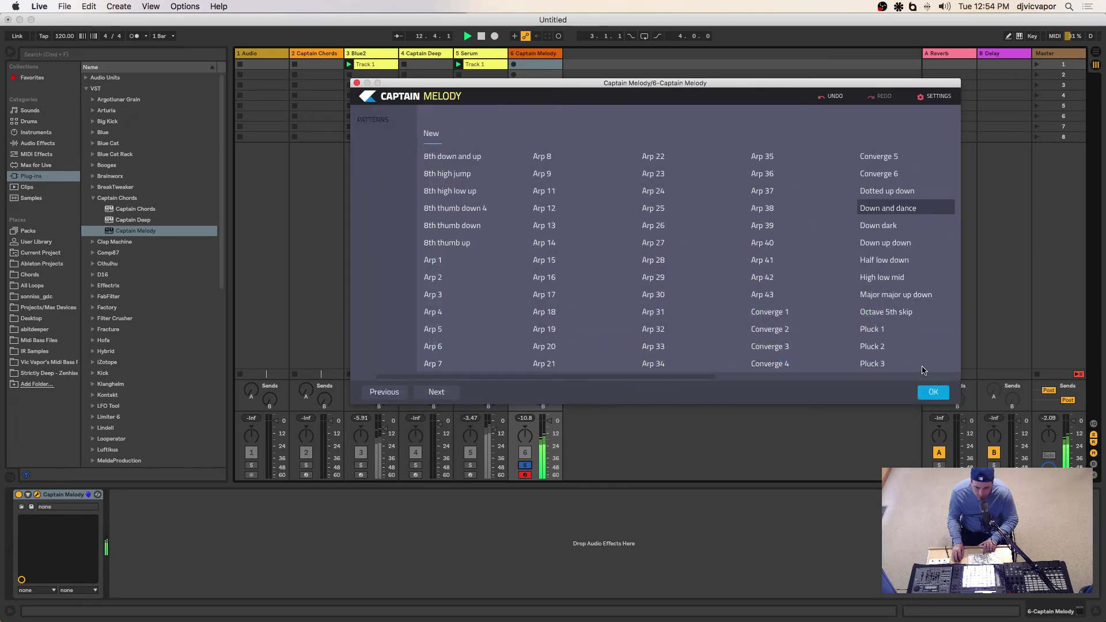
click(932, 392)
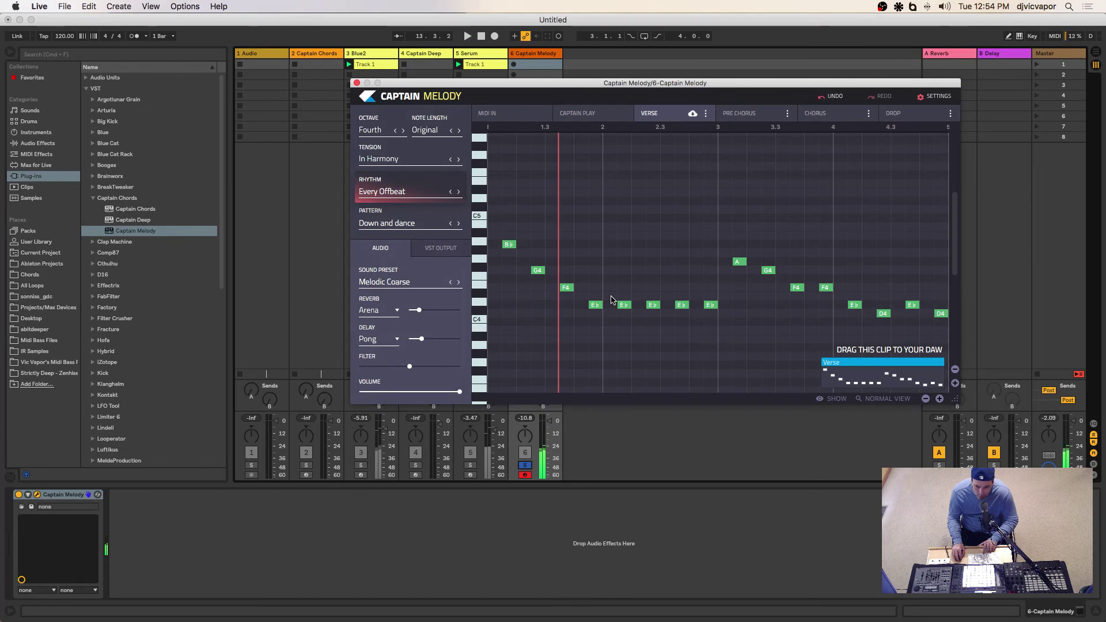
Unsolo the Captain Melody track and set the melody's rhythm to On Every Beat
click(524, 465)
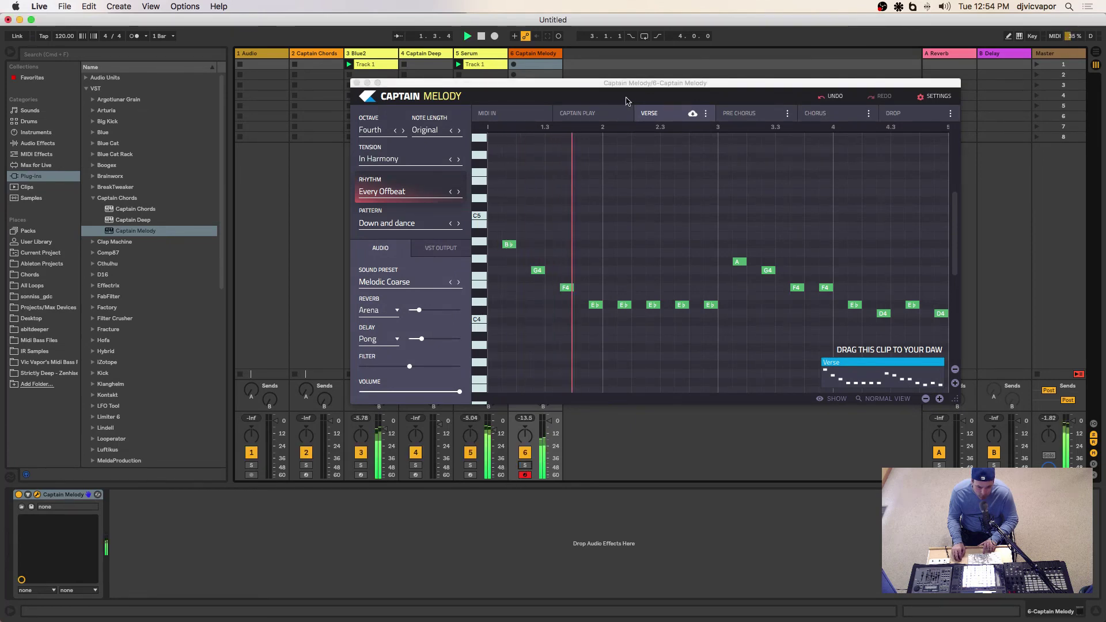
drag(625, 85, 583, 86)
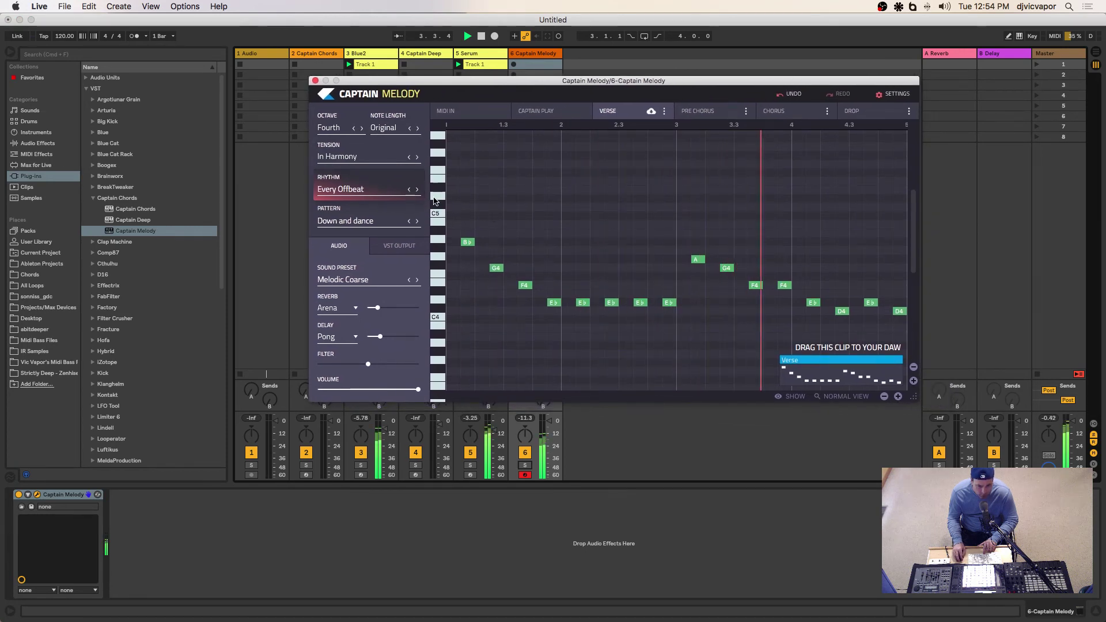
click(416, 193)
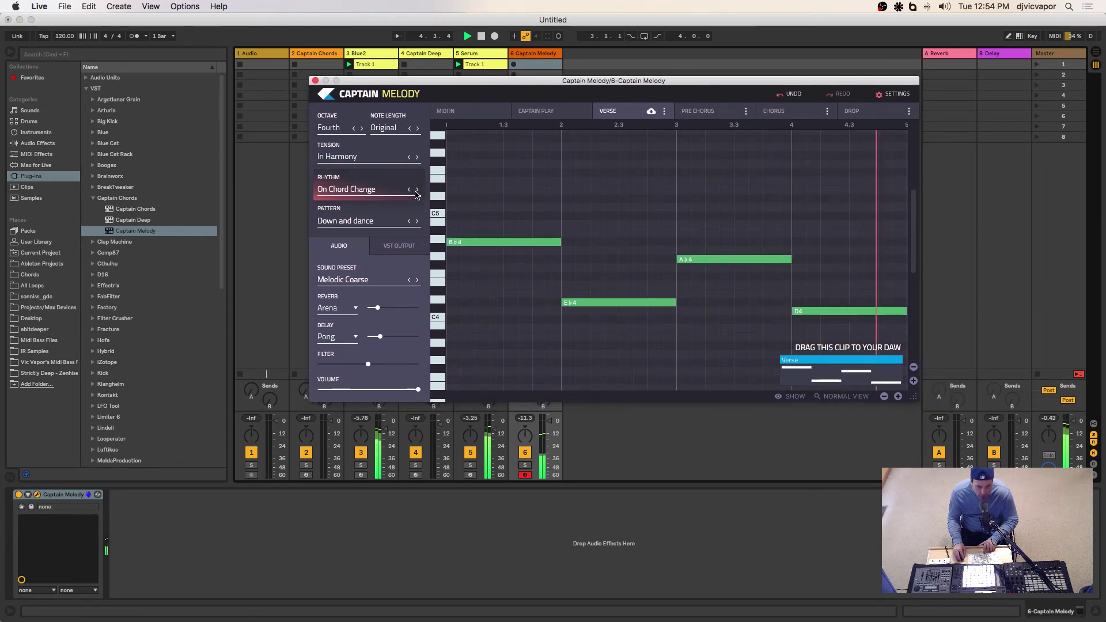
click(416, 191)
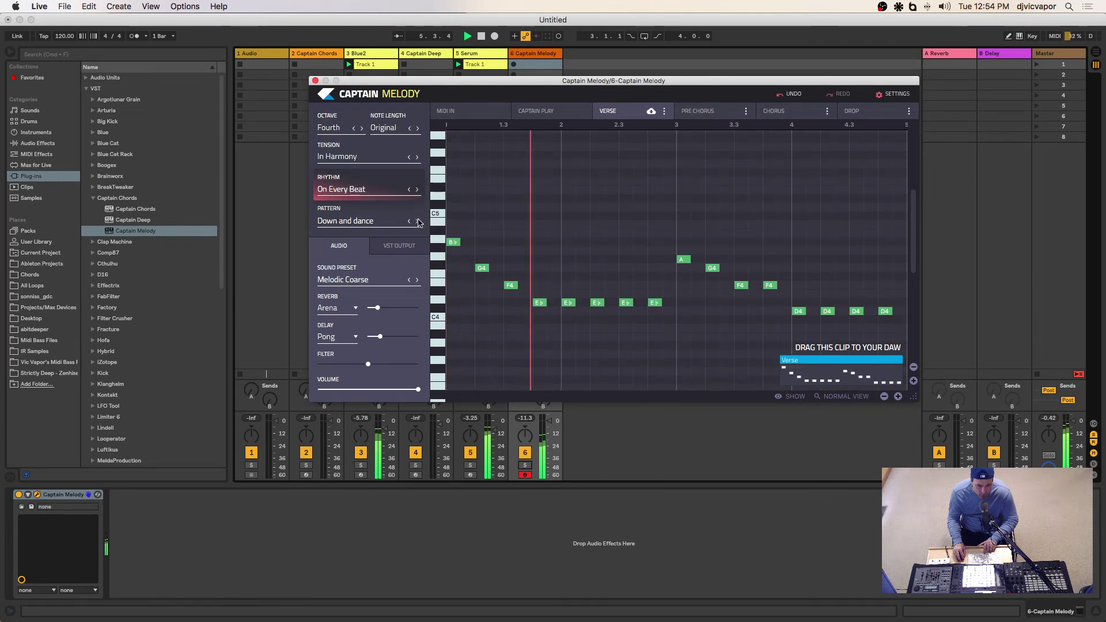
Audition the patterns following Down and dance one by one, and set the melody's pattern to Octave 5th skip
click(417, 222)
click(419, 222)
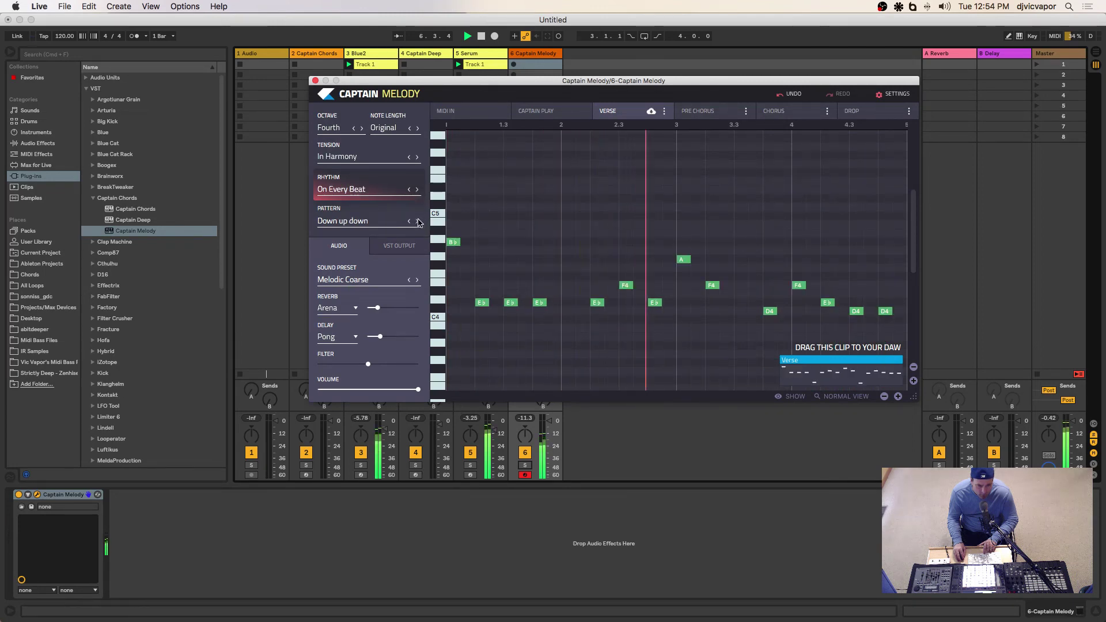
click(419, 222)
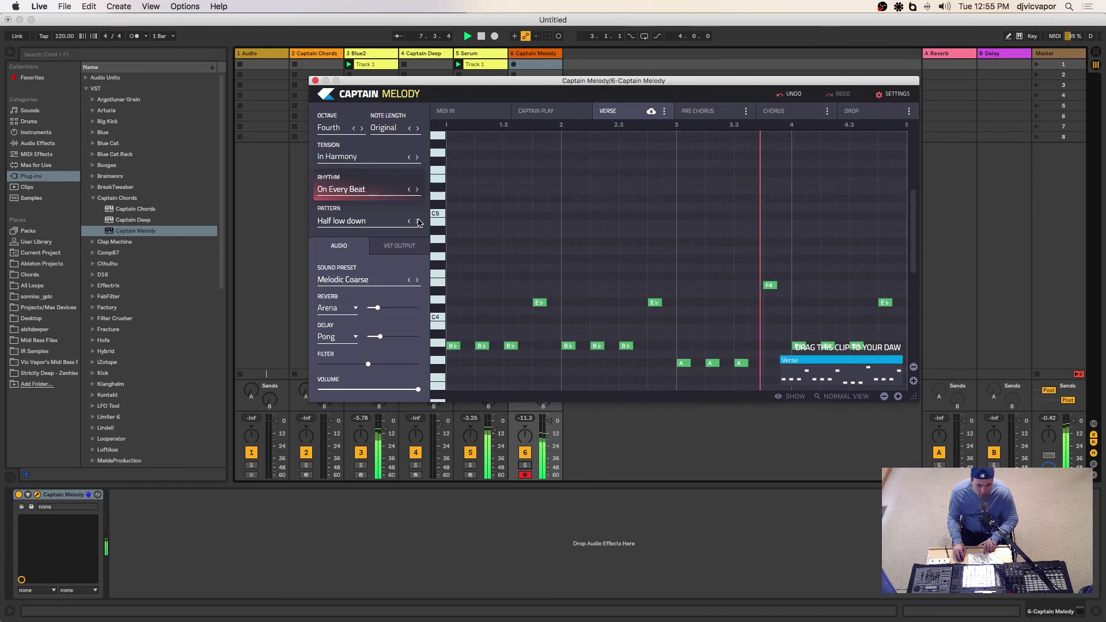
click(419, 223)
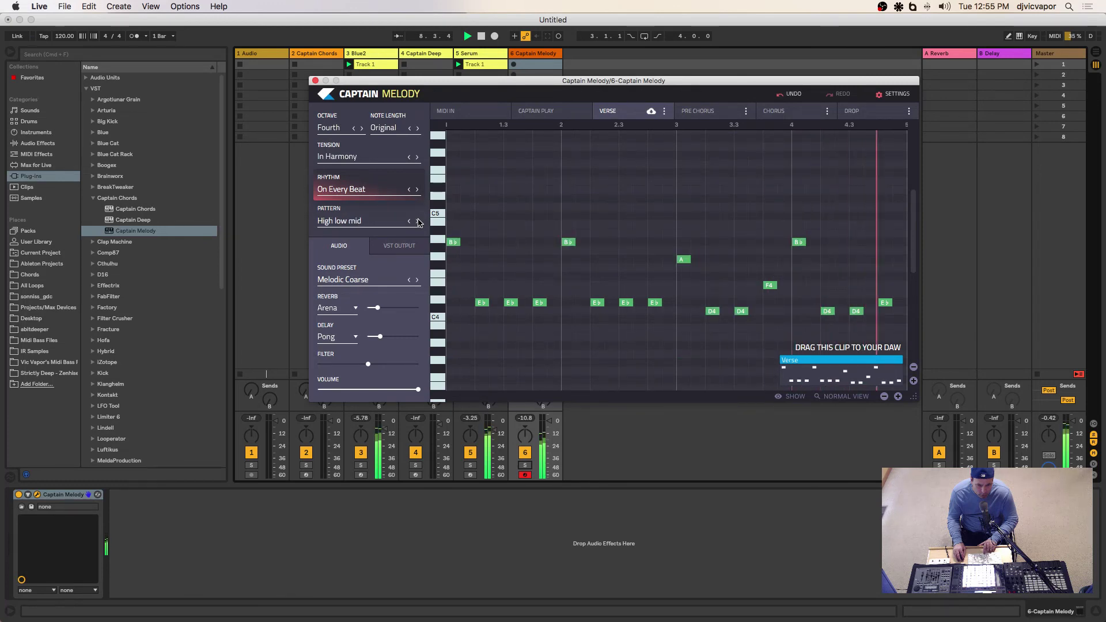
click(419, 222)
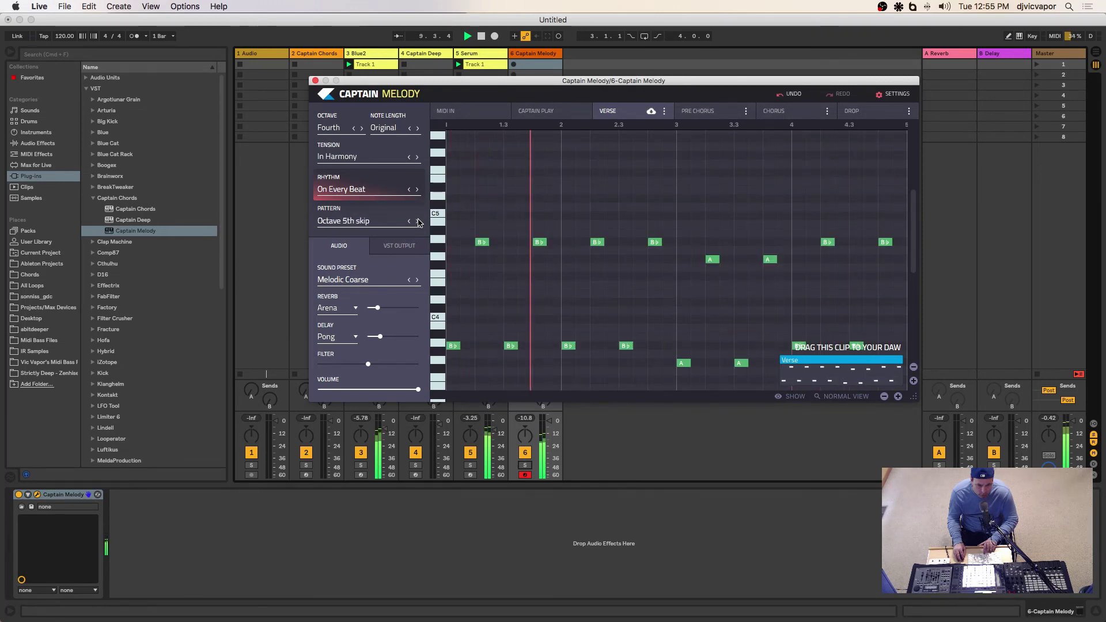
Audition Captain Melody's key sounds, including Sharp Dance, Pride Keys, Vintage Wind, The Keys and Synth Mallet, and choose the Promise Piano preset
click(362, 280)
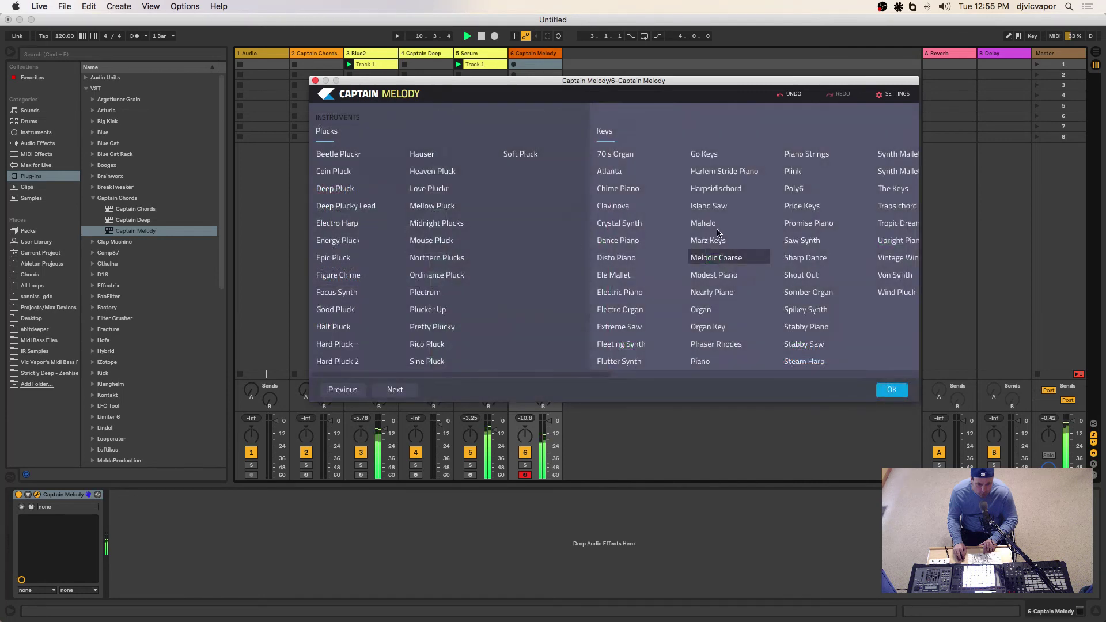
click(801, 259)
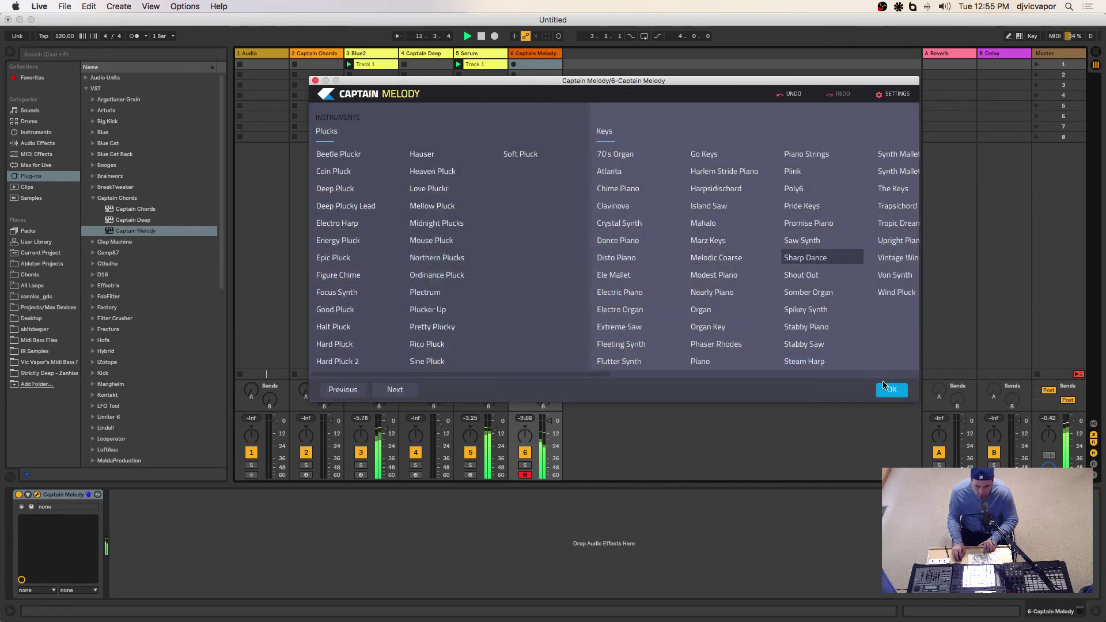
click(799, 208)
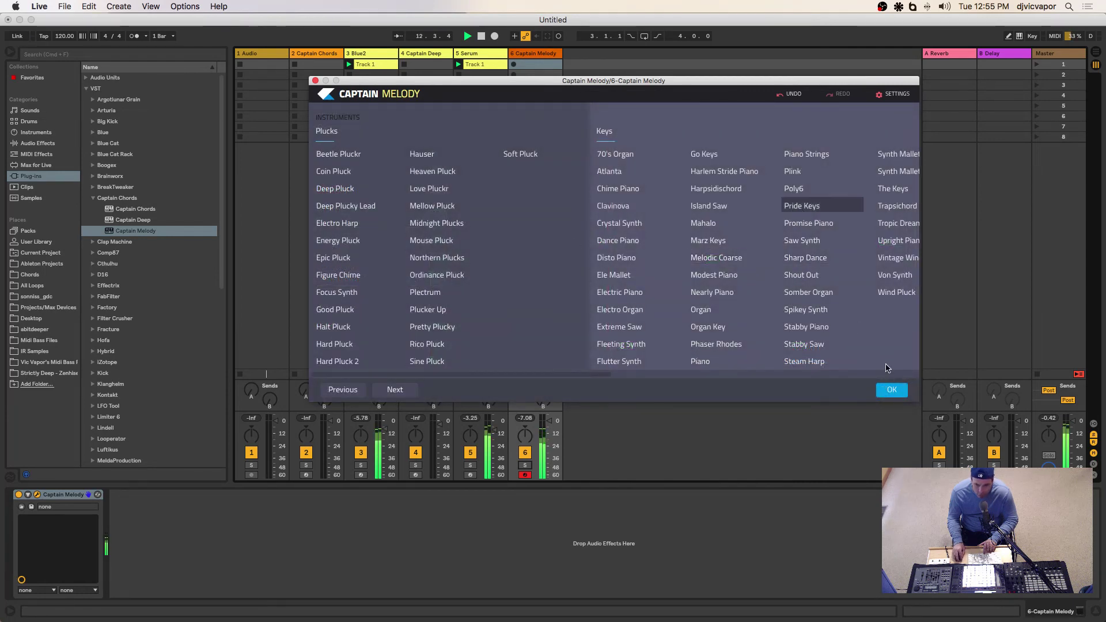
click(890, 260)
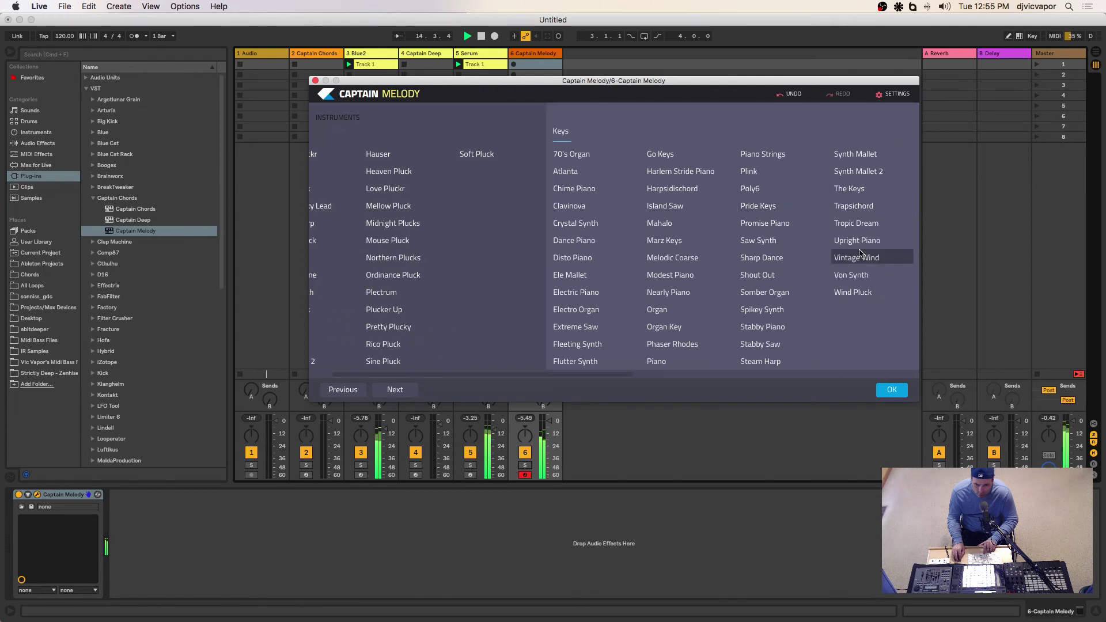
click(855, 190)
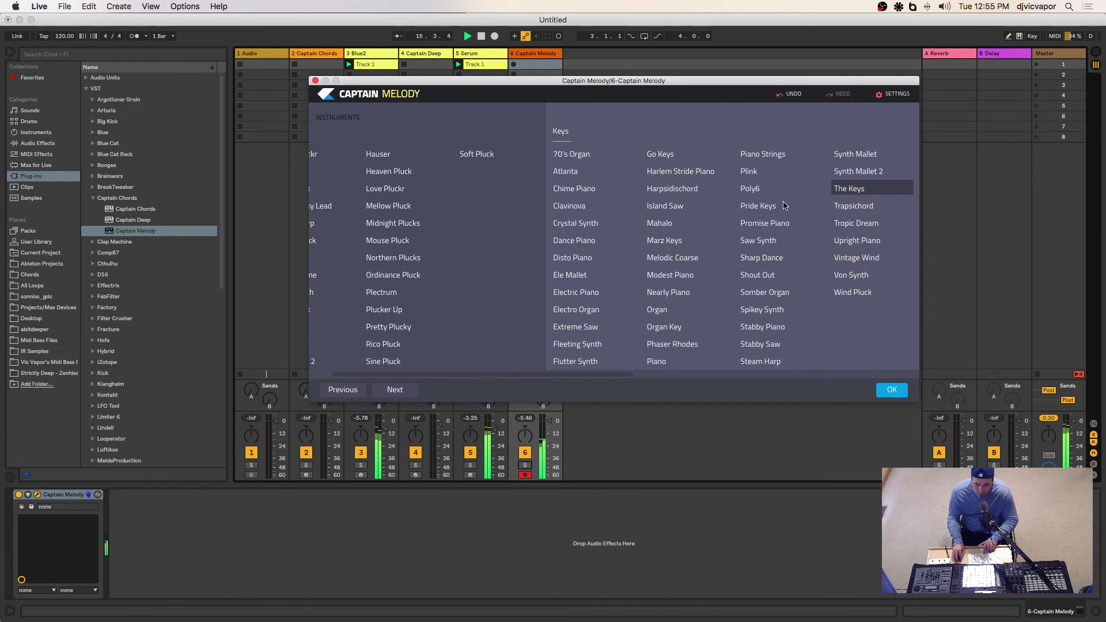
click(844, 157)
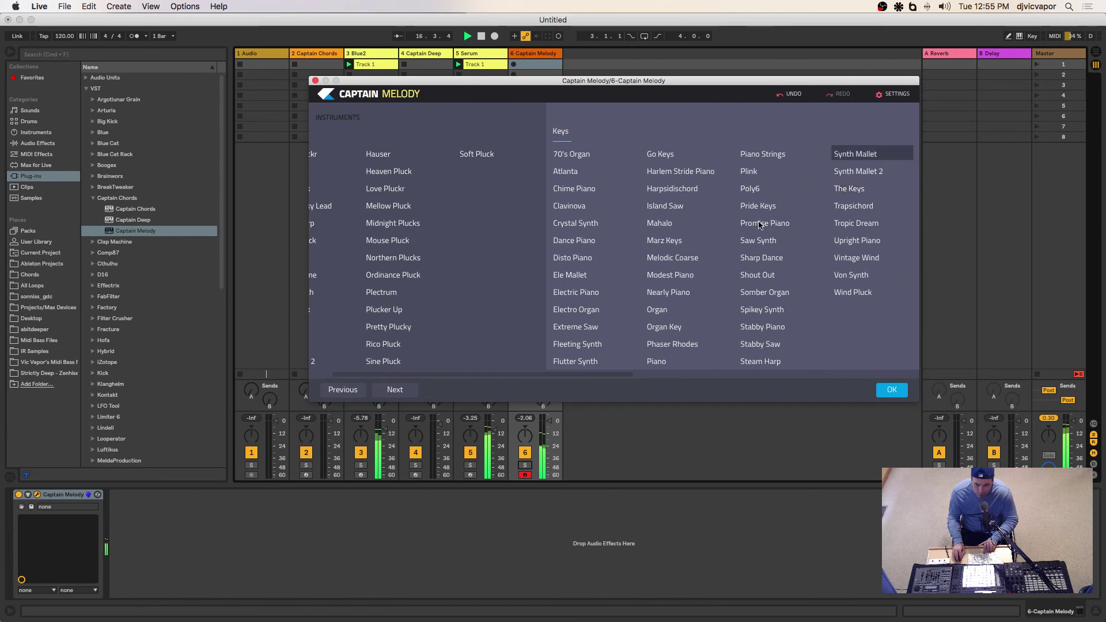
click(759, 225)
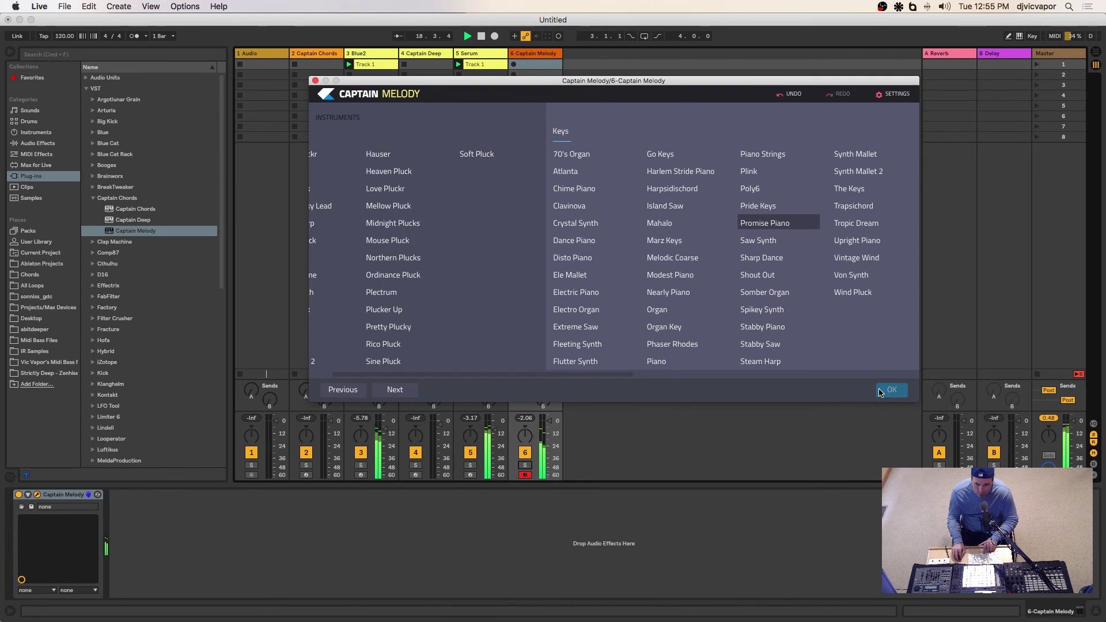
click(890, 390)
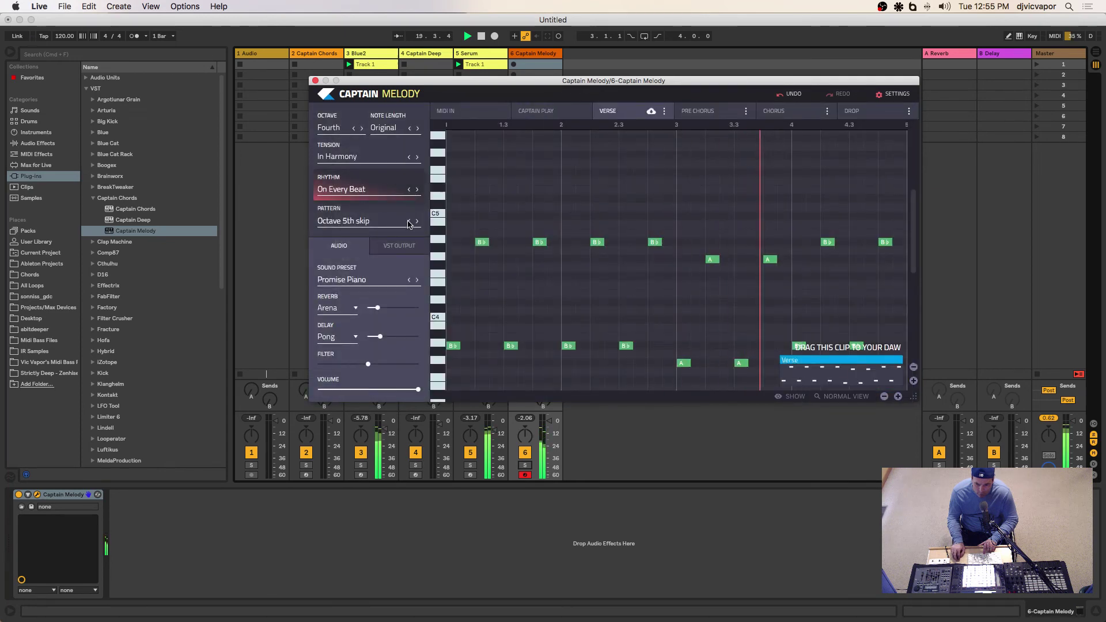
Set the melody's pattern to Up down dotted
click(343, 222)
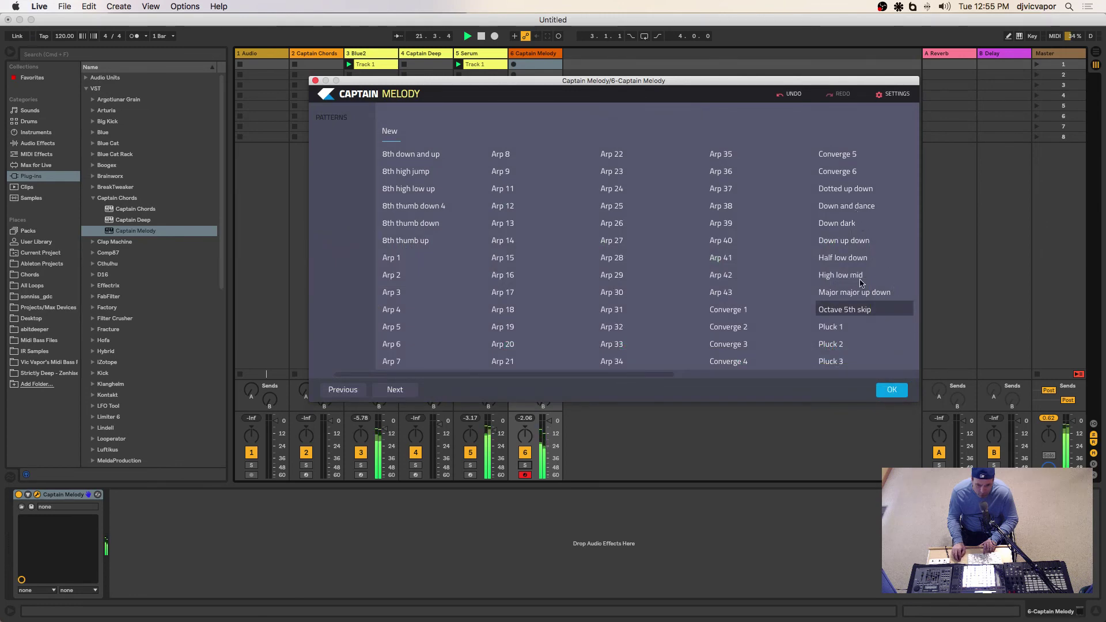
drag(666, 375, 874, 361)
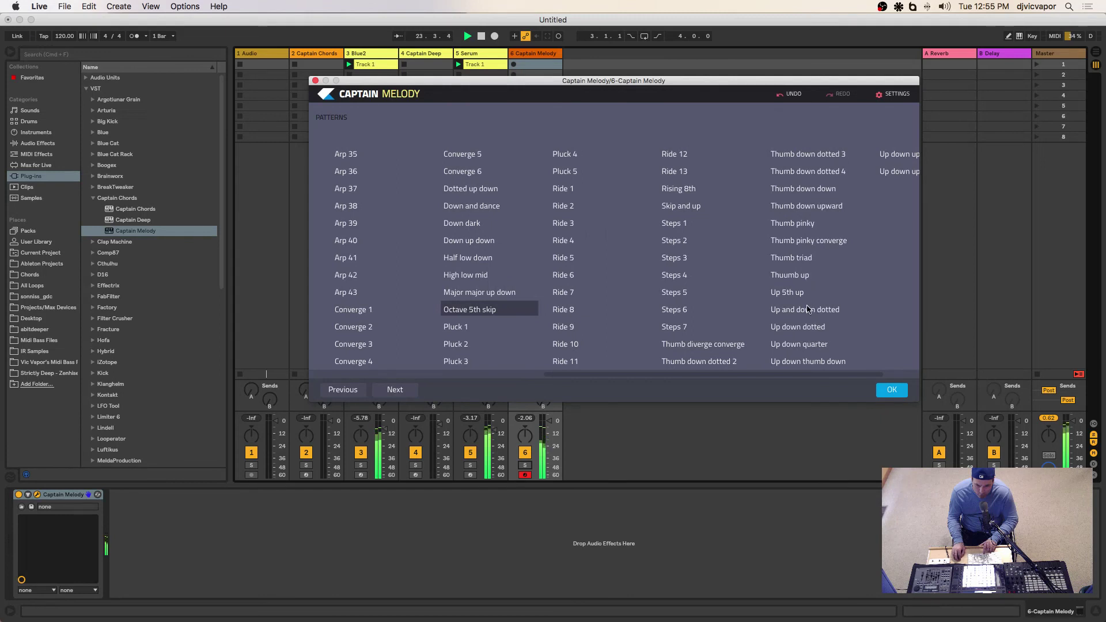
click(810, 328)
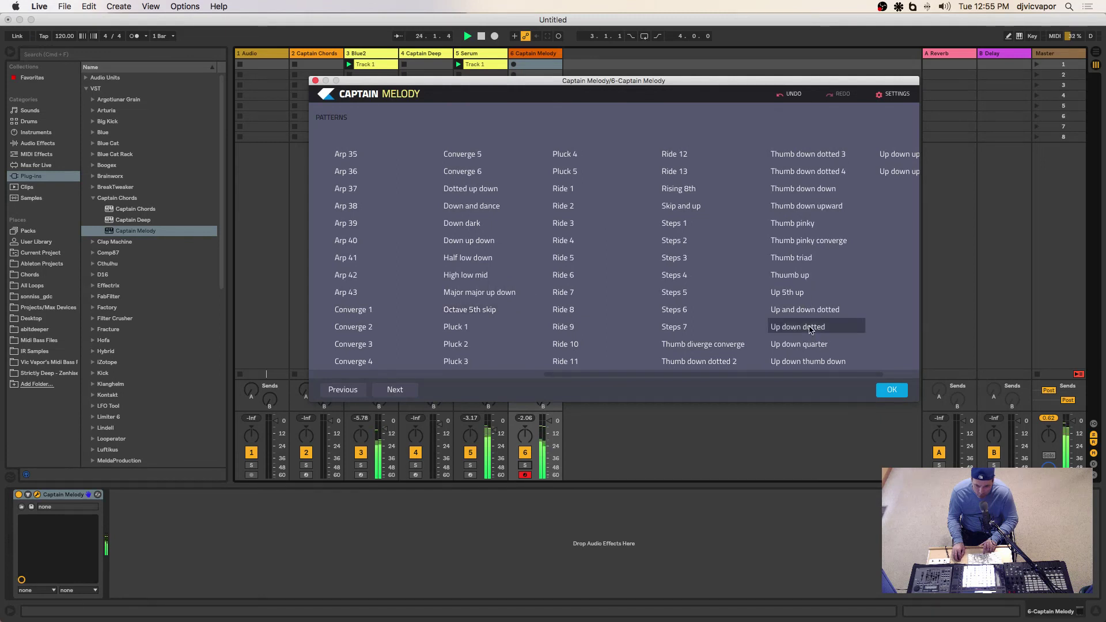
click(891, 390)
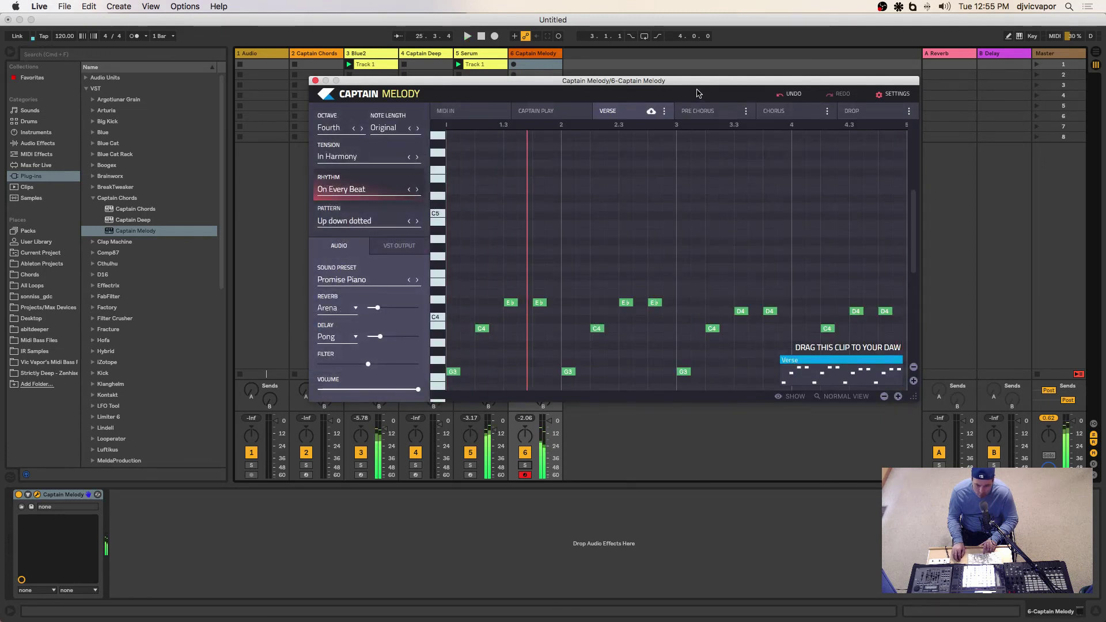
Place the Verse clip from Captain Melody in the first slot of a new MIDI track after the Captain Melody track
drag(693, 84, 622, 191)
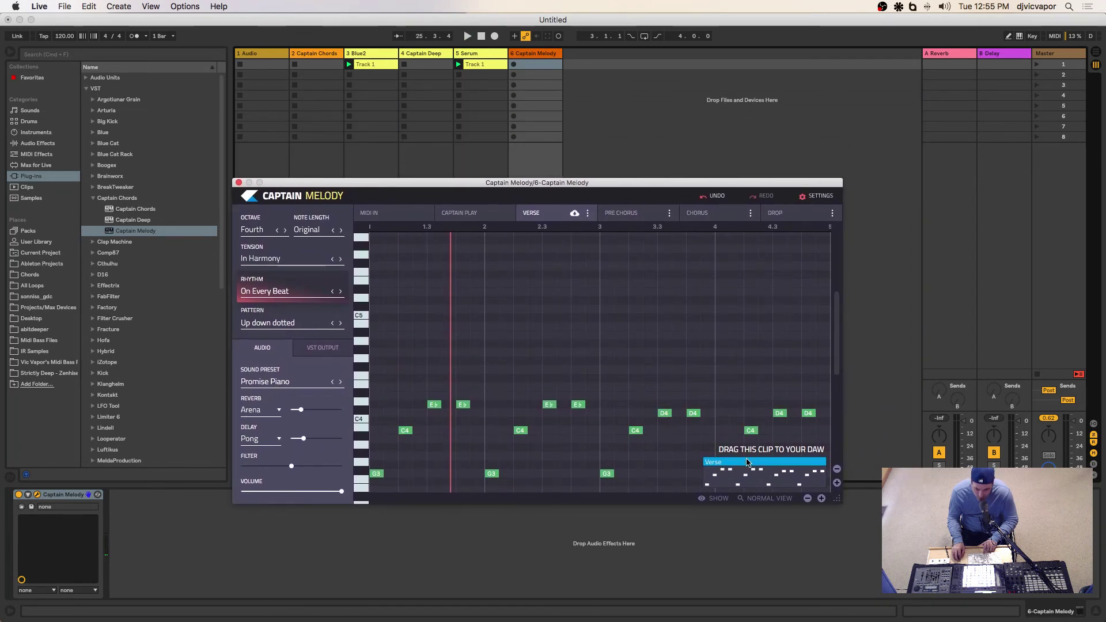
drag(746, 462, 594, 65)
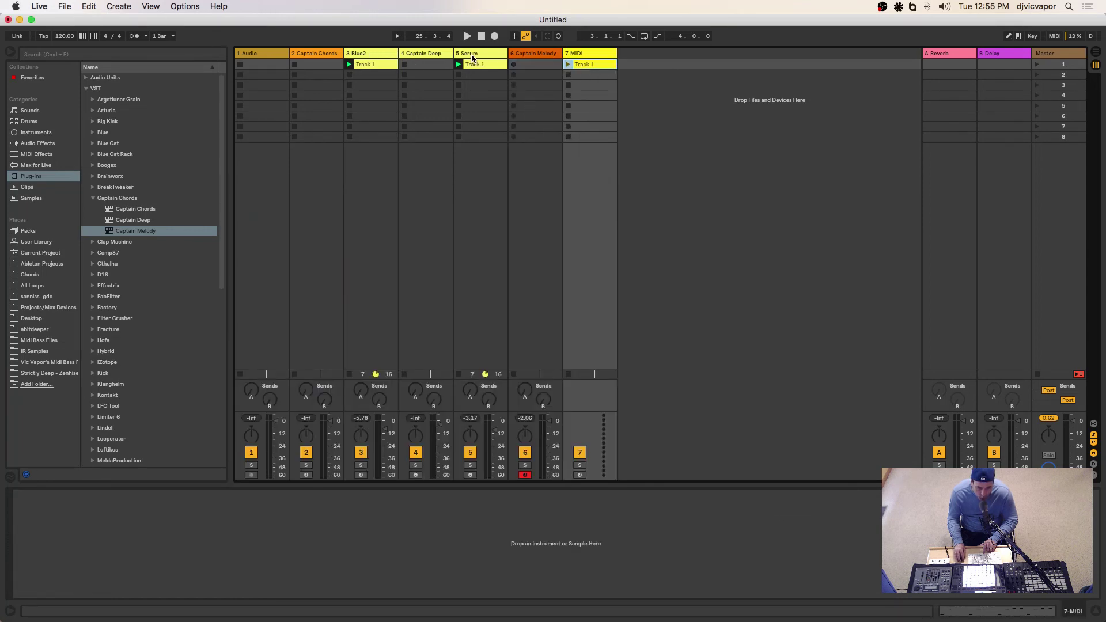
click(580, 56)
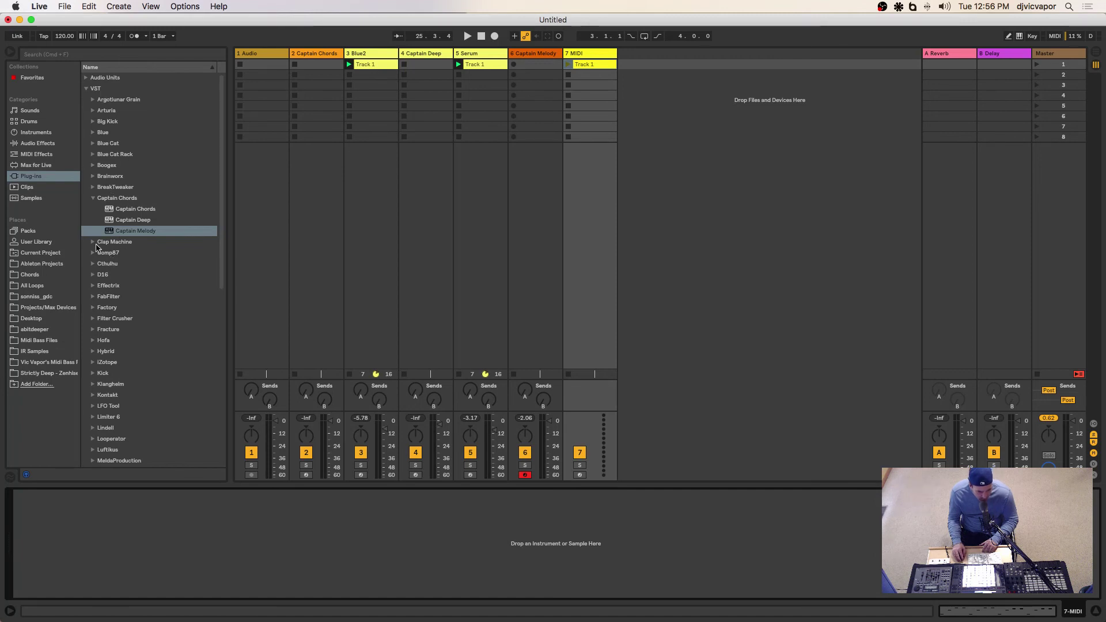
Load the Serum instrument from the Serum 1.113 plug-in folder onto the new MIDI track 7
scroll(96, 247, down, 6)
scroll(96, 248, down, 1)
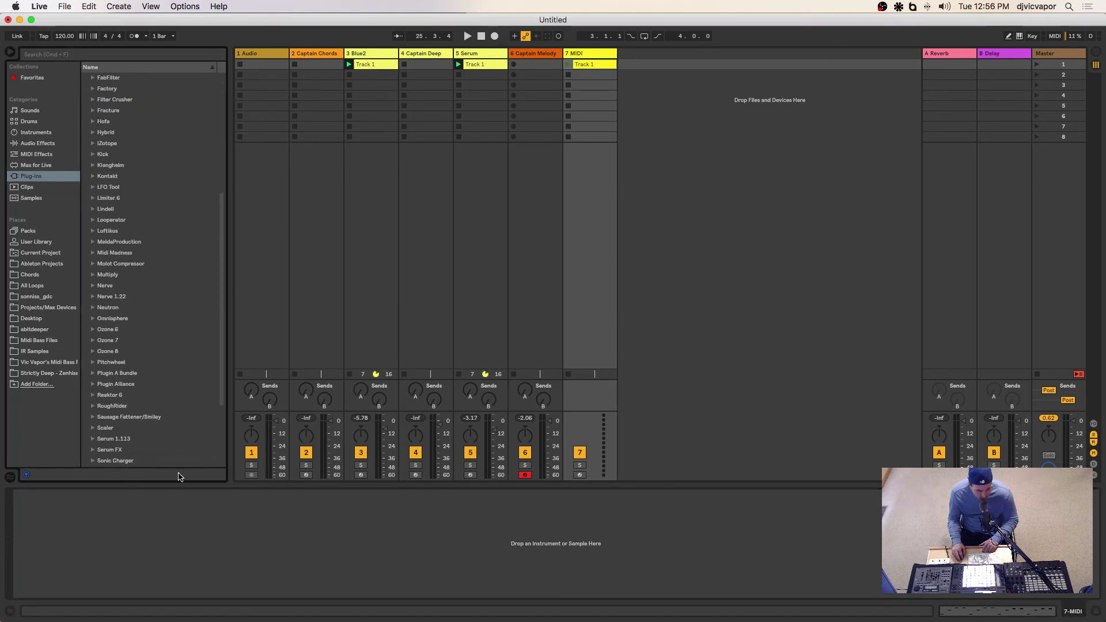
click(92, 439)
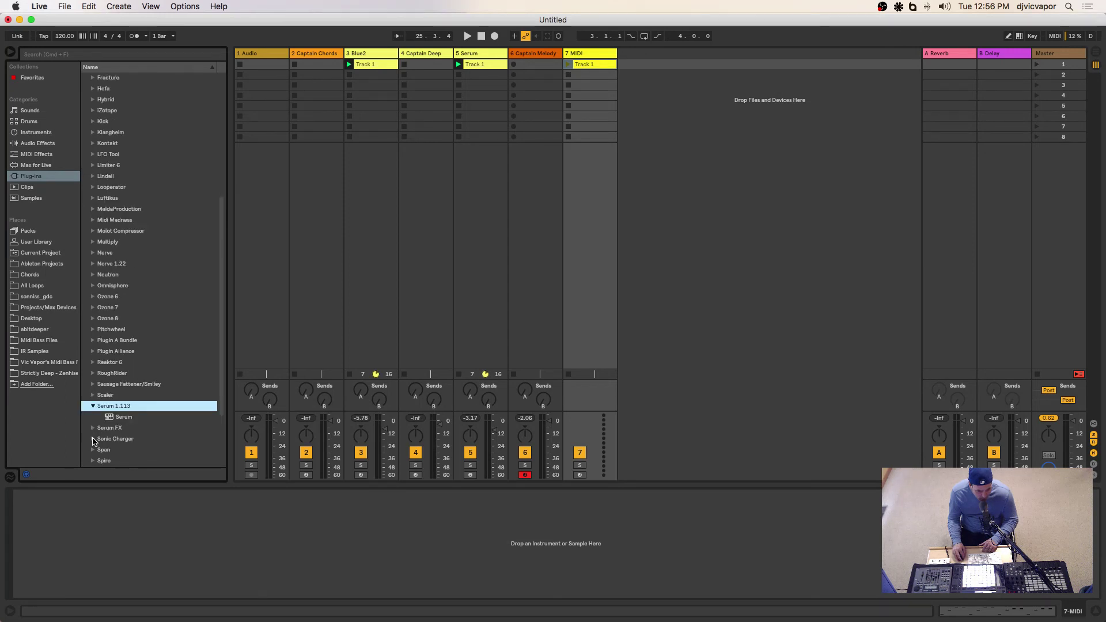
click(115, 419)
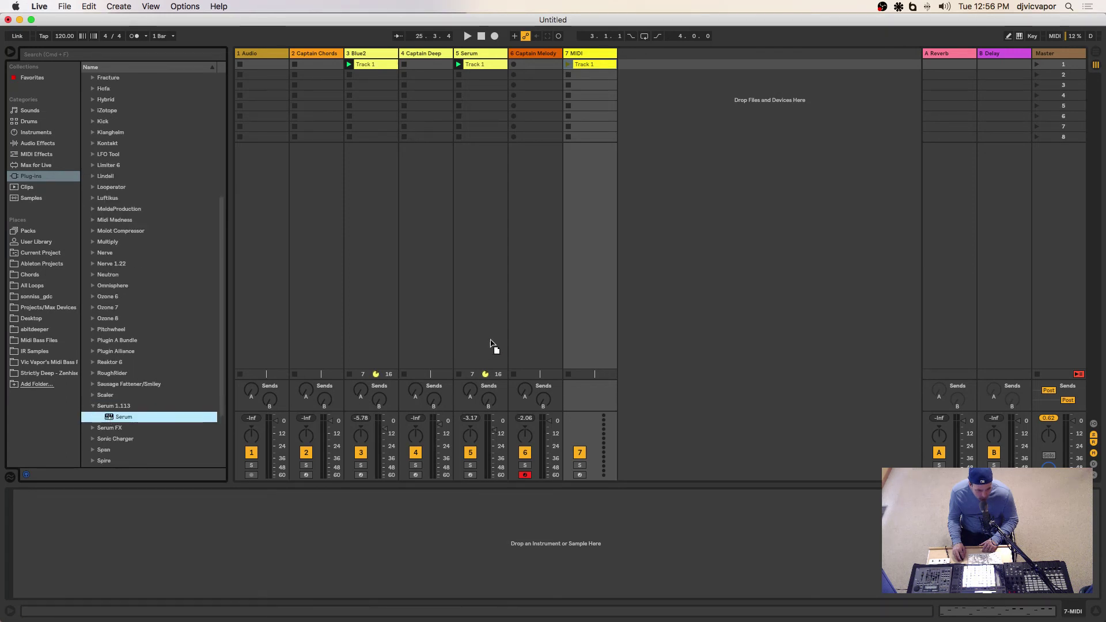
drag(490, 344, 600, 290)
drag(594, 194, 588, 158)
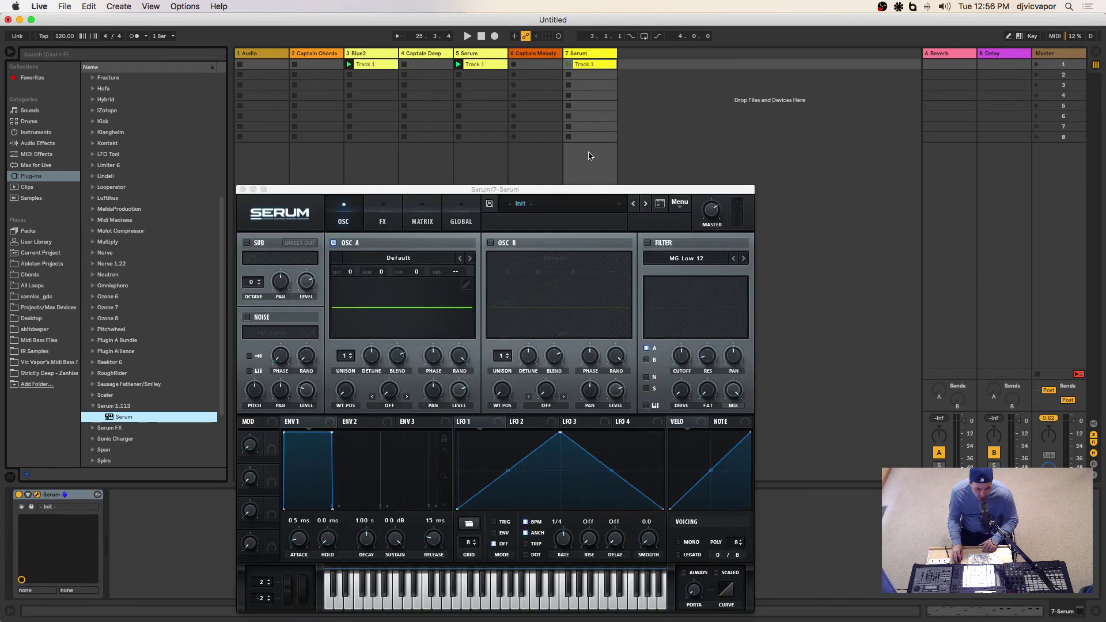
Load the Leads preset LD D_Lead 2 [DU] in the new Serum instance
click(596, 202)
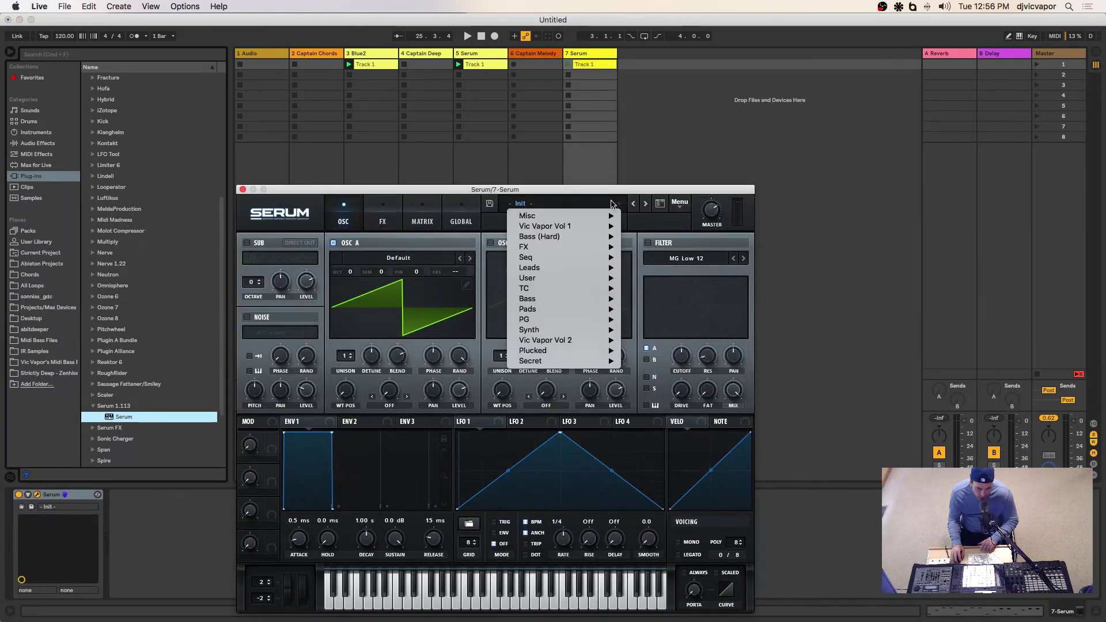
mouse_move(595, 262)
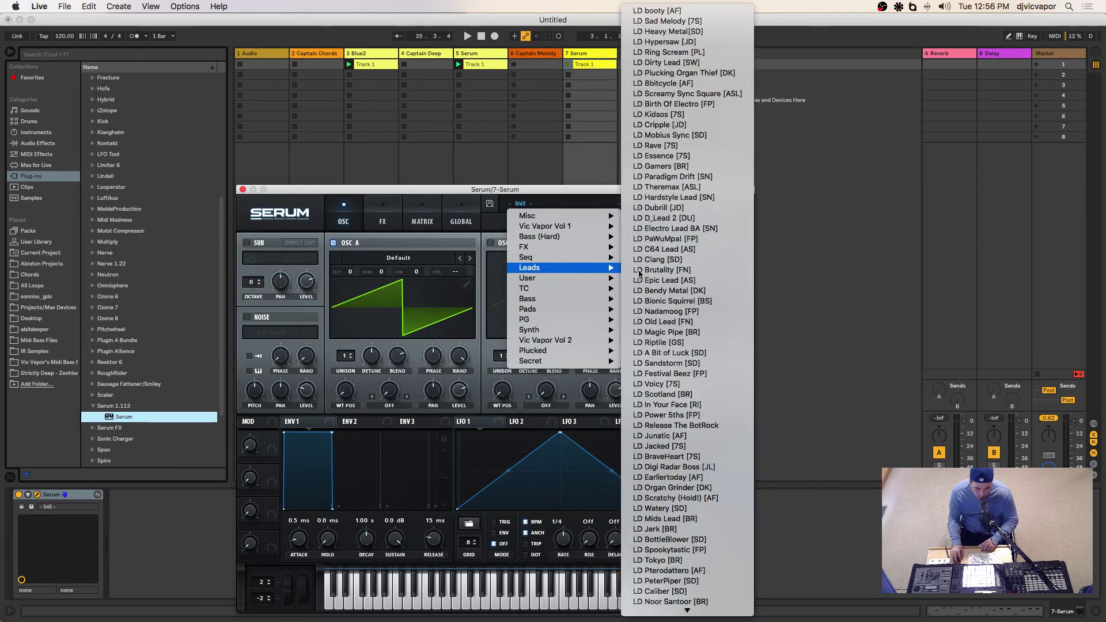
click(658, 206)
drag(658, 189, 898, 97)
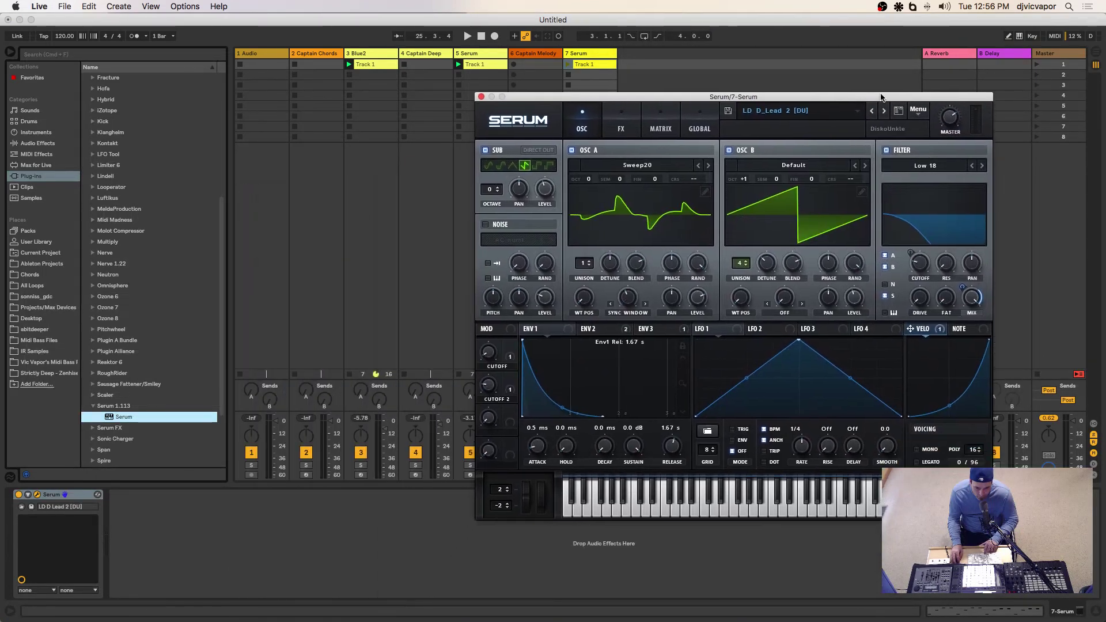
Launch the melody clip on track 7 and raise the master volume of its Serum synth
mouse_move(946, 136)
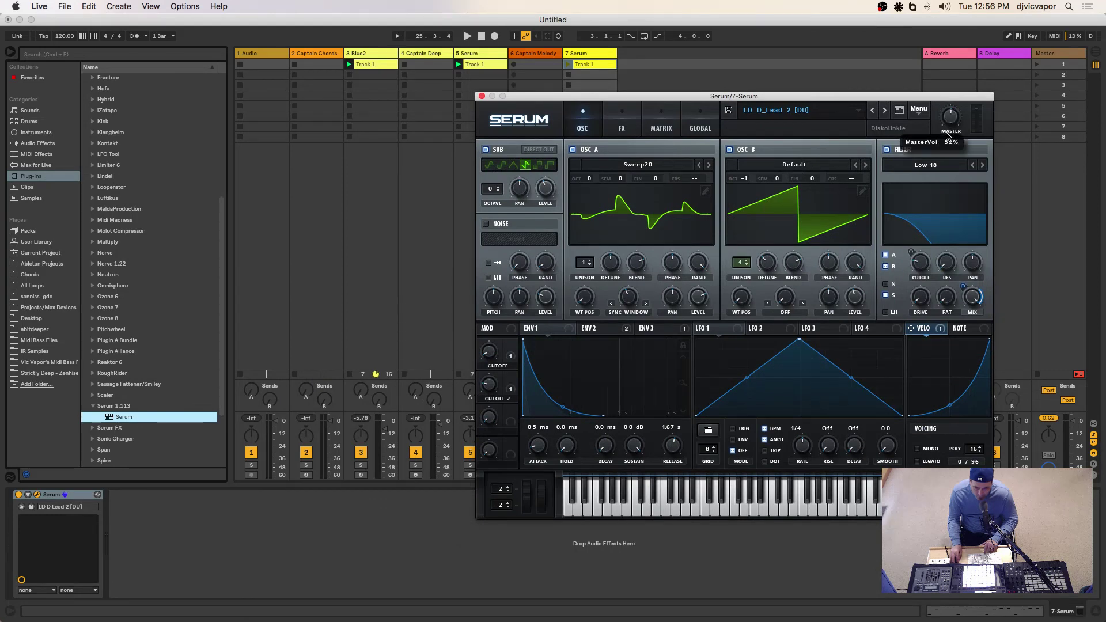
click(569, 64)
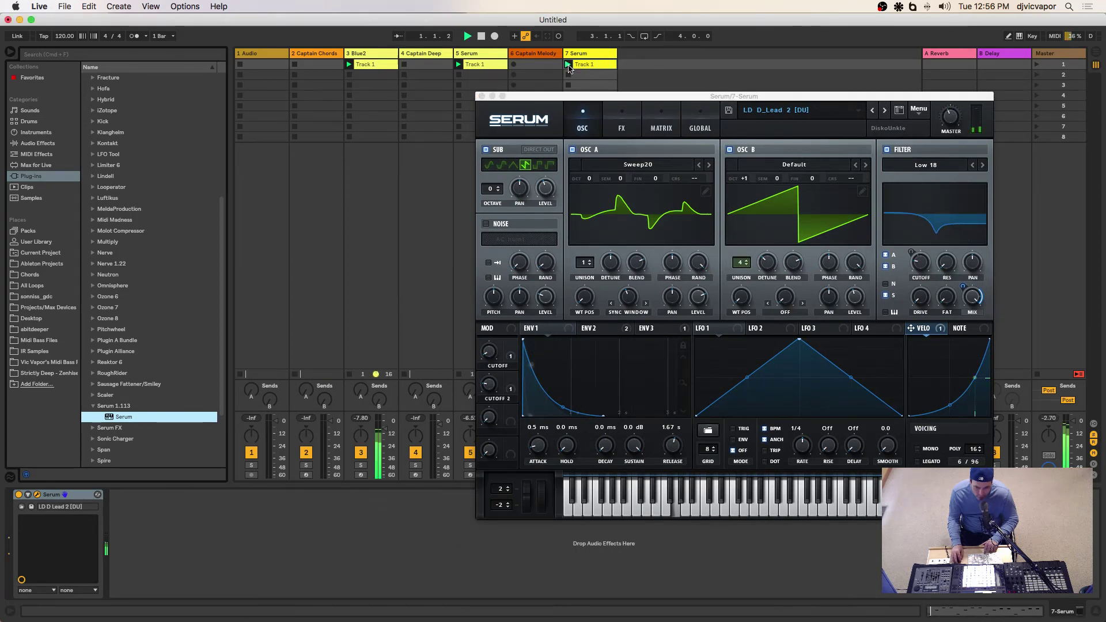
drag(634, 99, 443, 99)
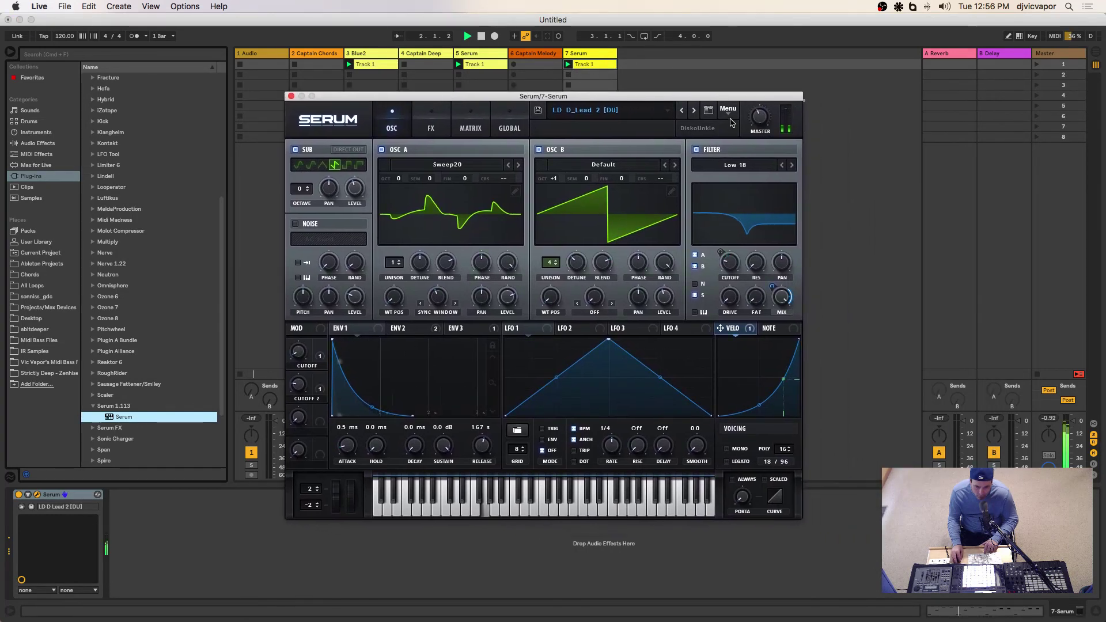
drag(757, 116, 740, 82)
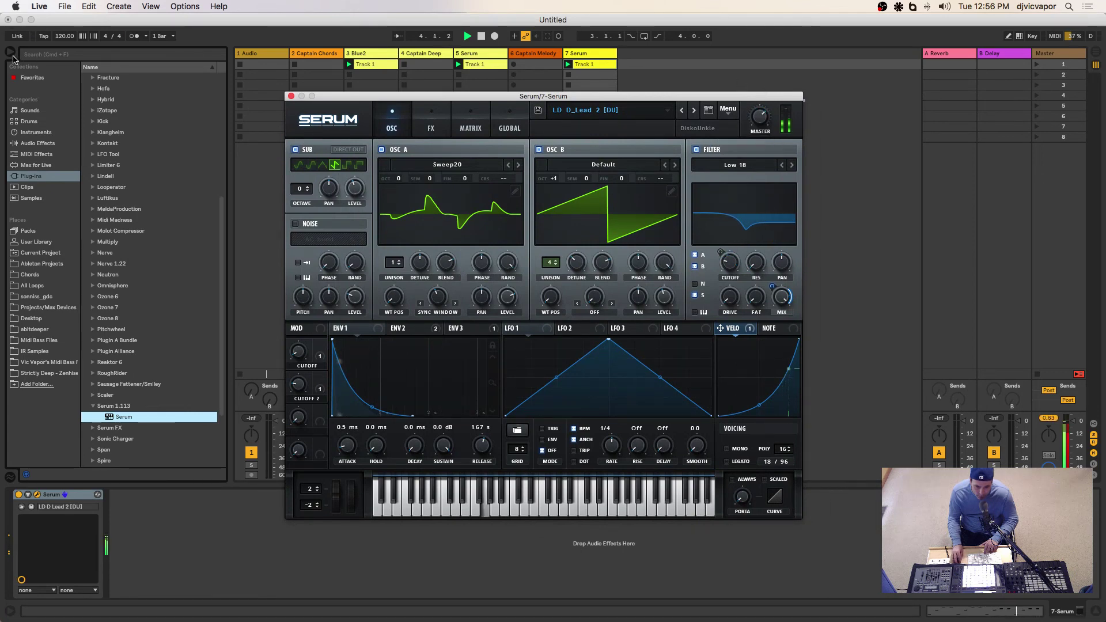
Hide the browser and adjust the volume of the Serum bass track 5, closing the Serum window when done
click(11, 54)
drag(342, 99, 476, 73)
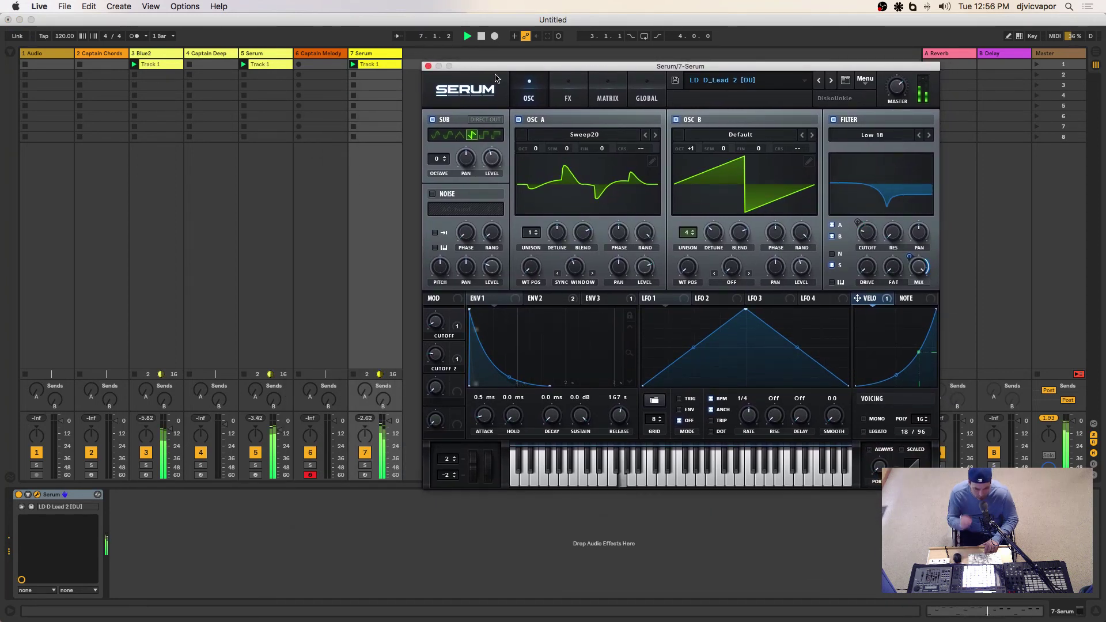
mouse_move(900, 96)
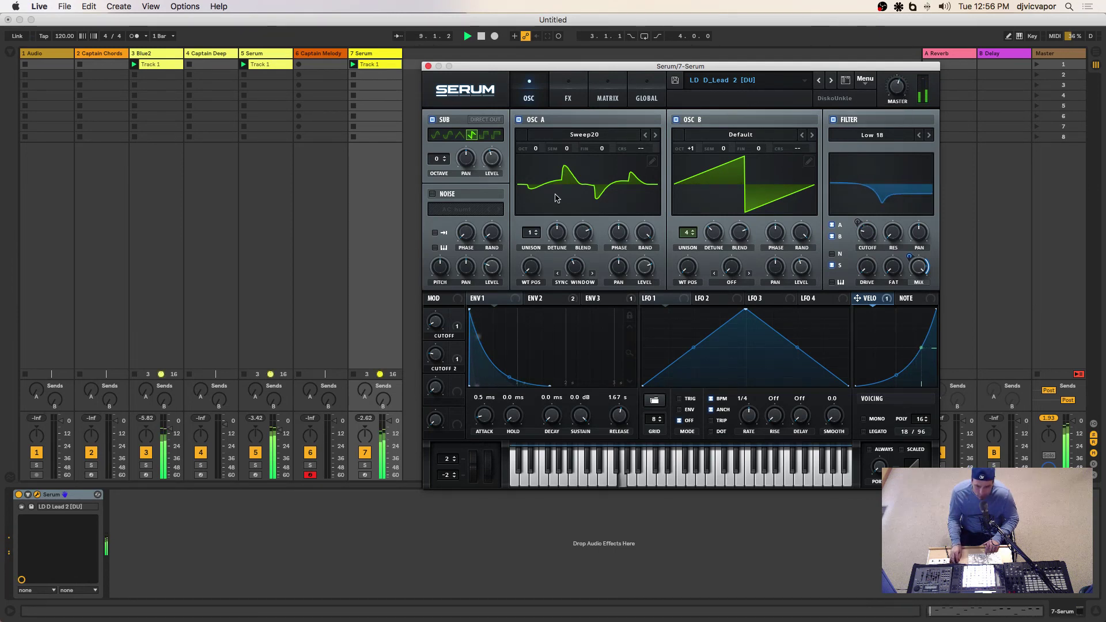
drag(279, 430, 279, 429)
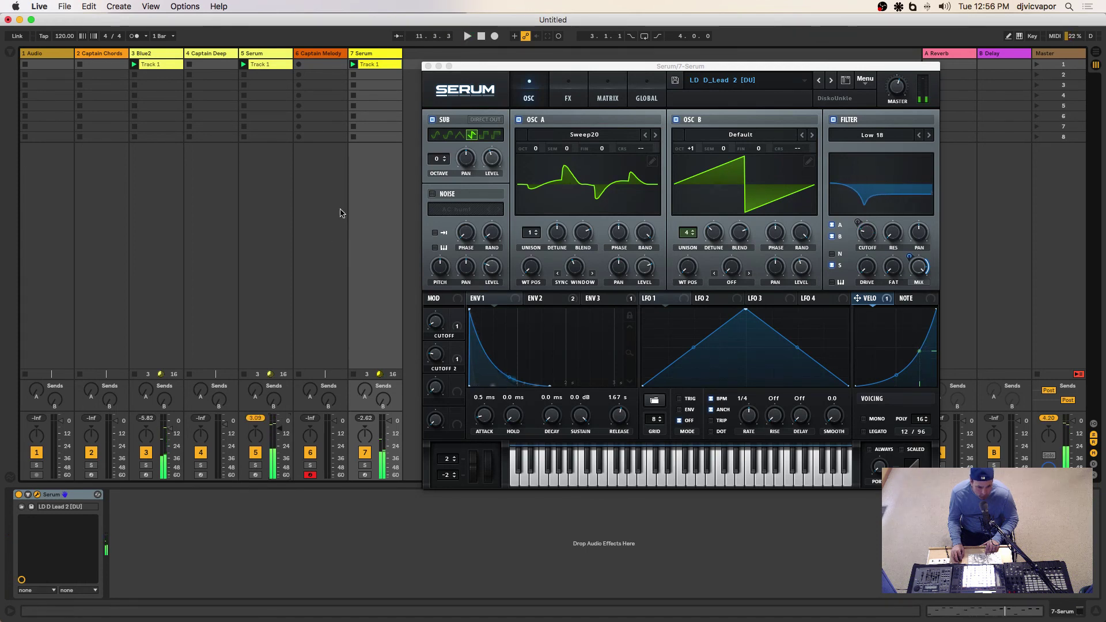
click(428, 67)
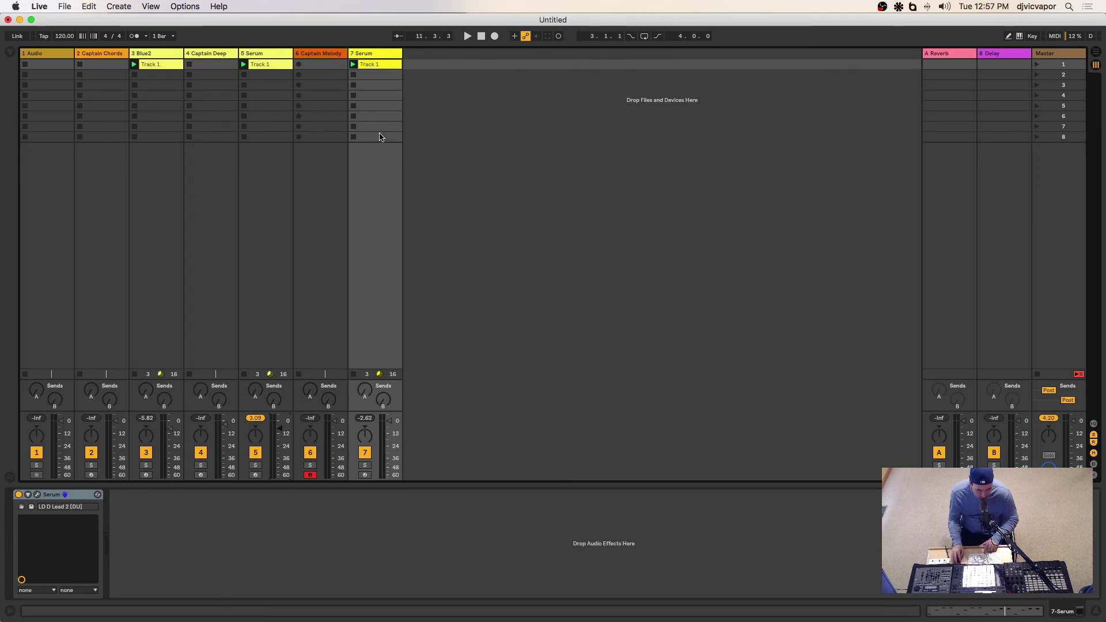
Open the melody clip on track 7 in the note editor, with its notes large enough to read their names
double_click(372, 65)
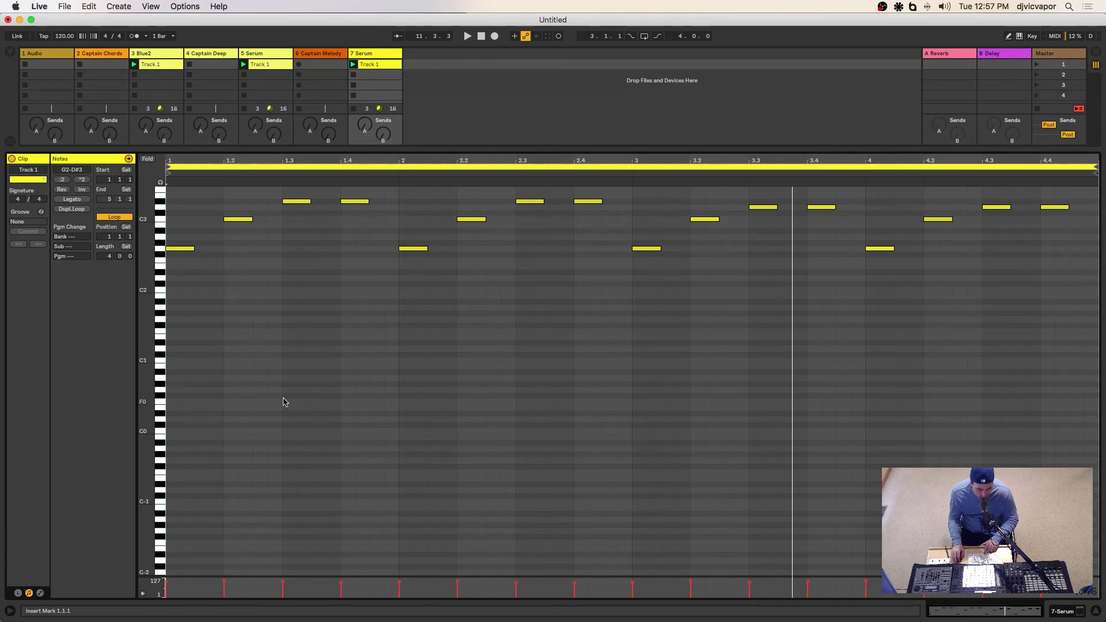
scroll(284, 401, up, 5)
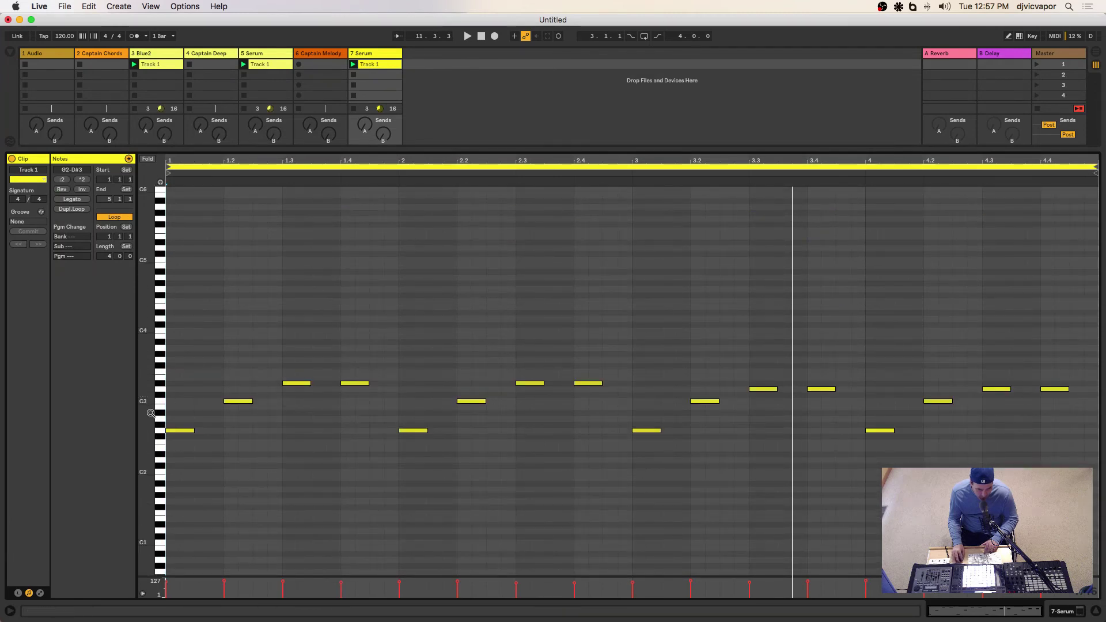
drag(150, 413, 179, 413)
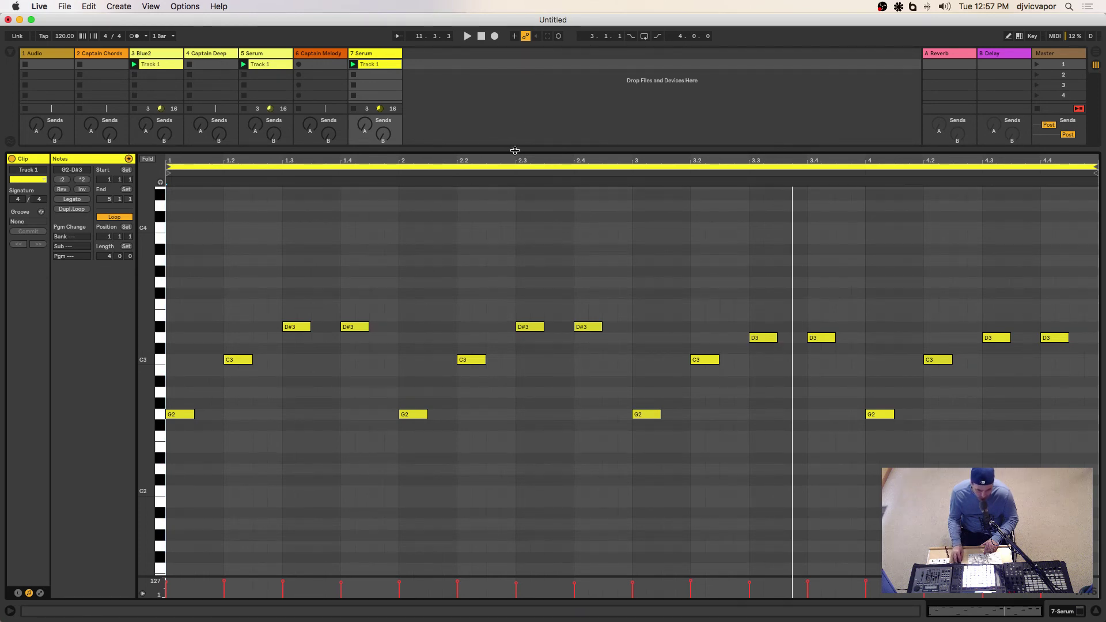
Solo the Serum melody track 7 and start playback, keeping the clip's note editor enlarged
drag(515, 150, 364, 363)
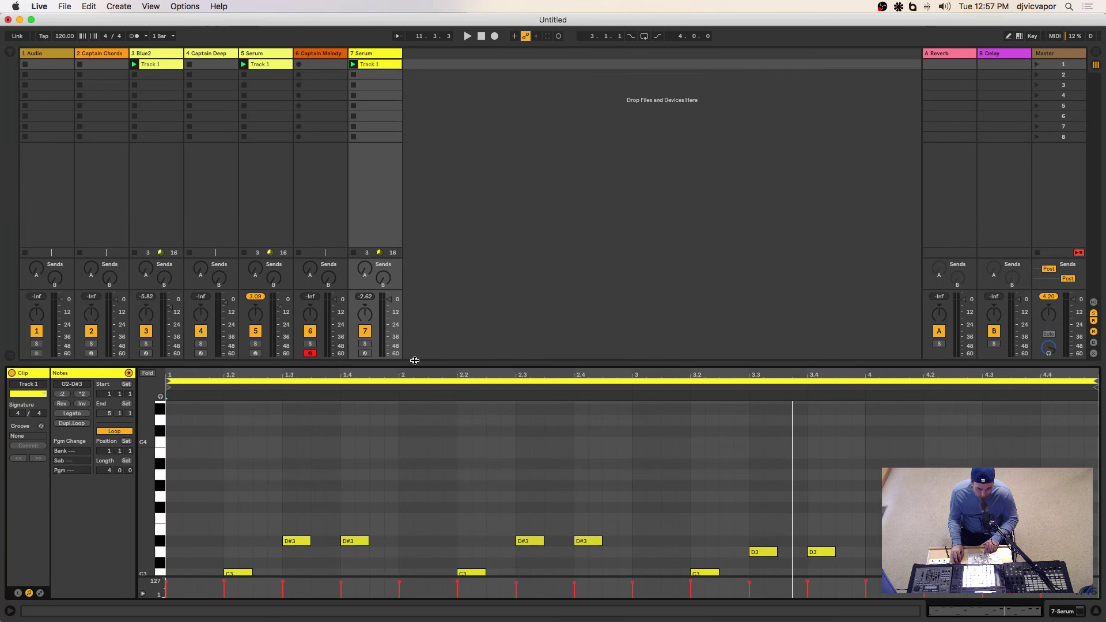
click(365, 344)
key(space)
drag(443, 364, 442, 157)
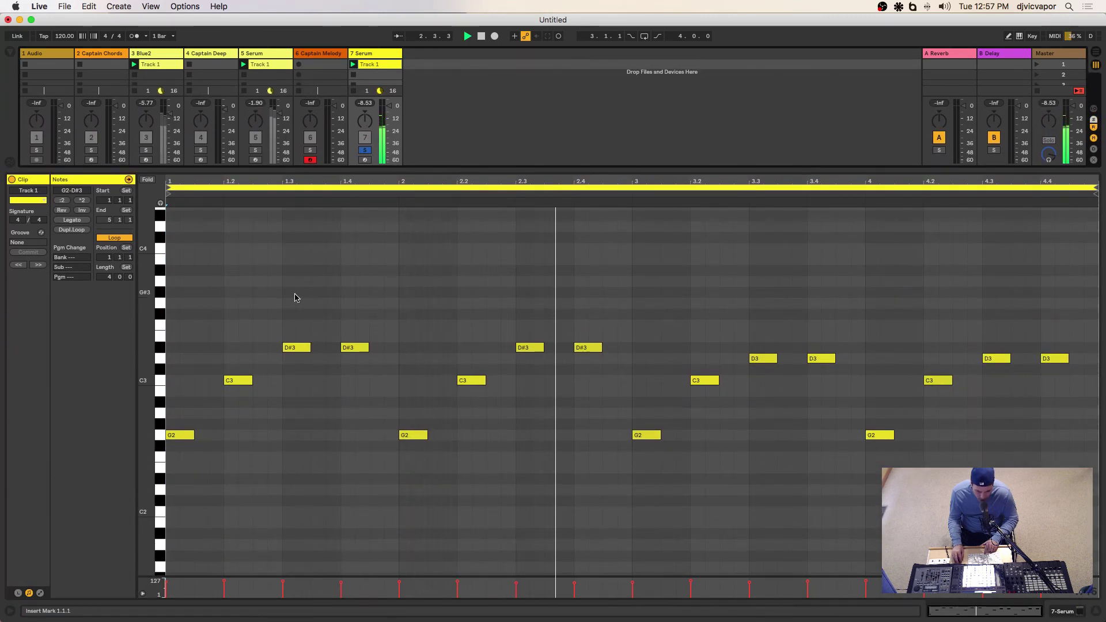
Fold the melody clip's editor to its used pitches and add short G2 and D3 notes at 2.4.3 and 2.4.4
click(150, 179)
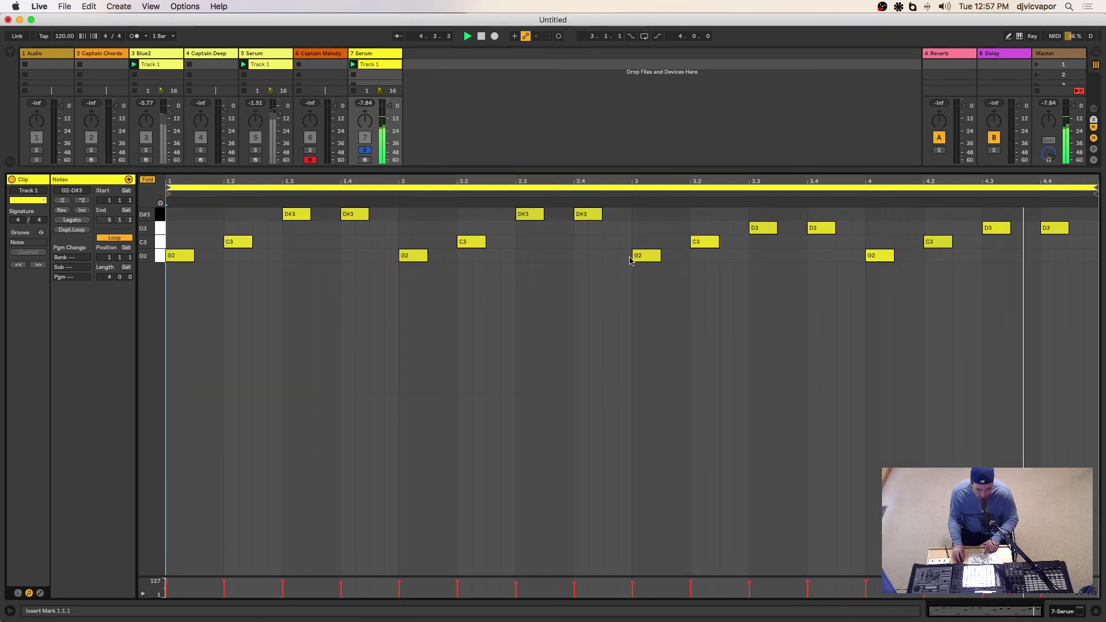
double_click(610, 257)
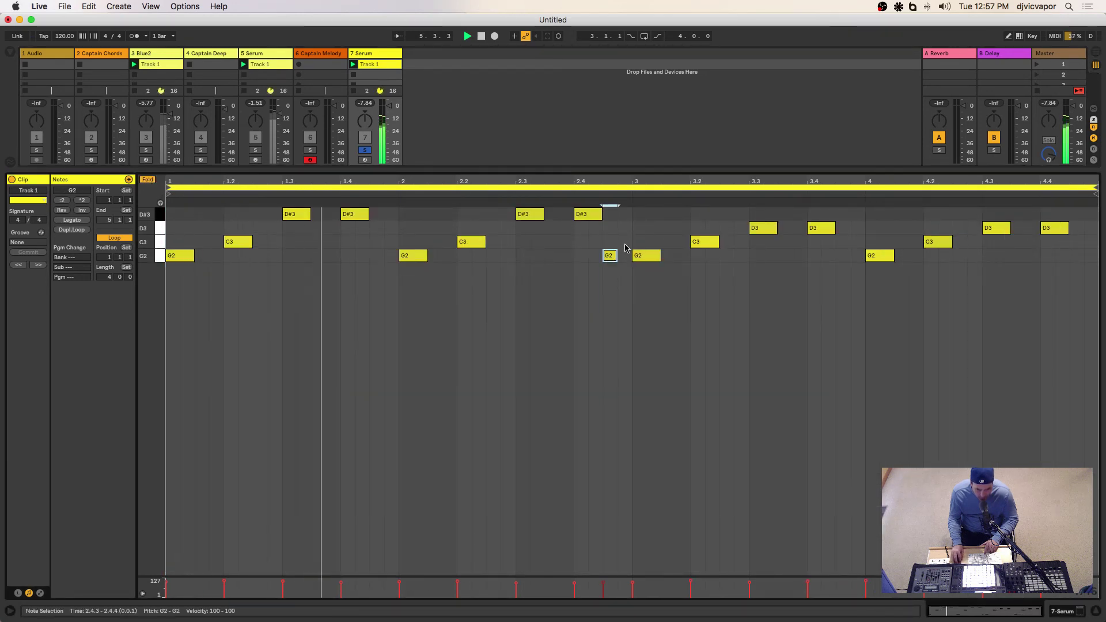
double_click(624, 228)
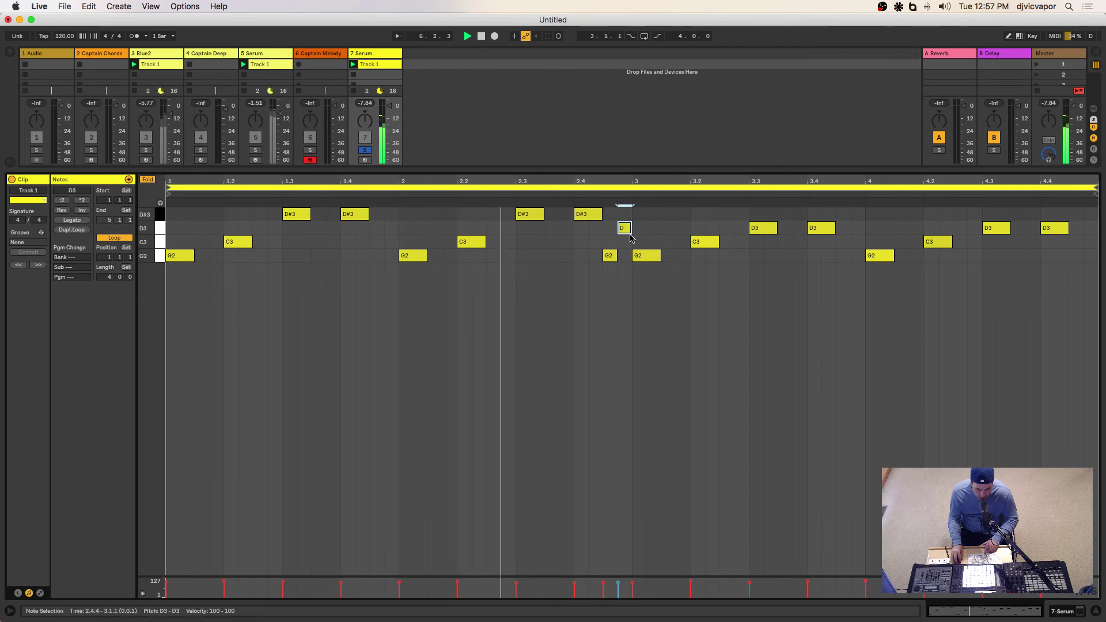
click(615, 308)
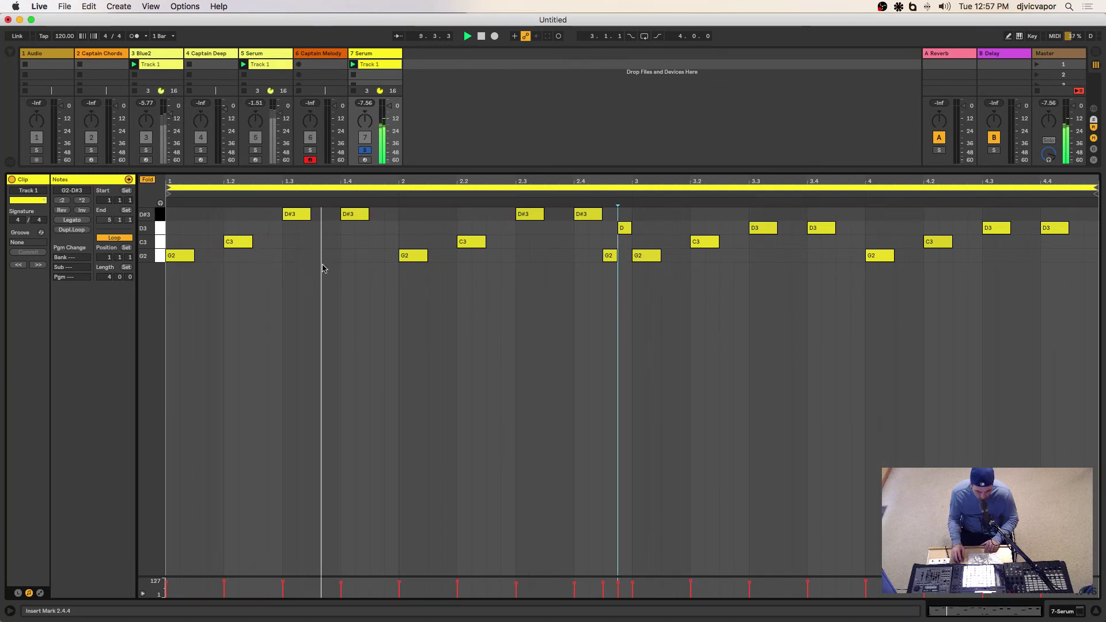
Add a short C3 note at 1.2.4 and a D3 note at 1.4.3, and shrink the clip's note editor
double_click(272, 242)
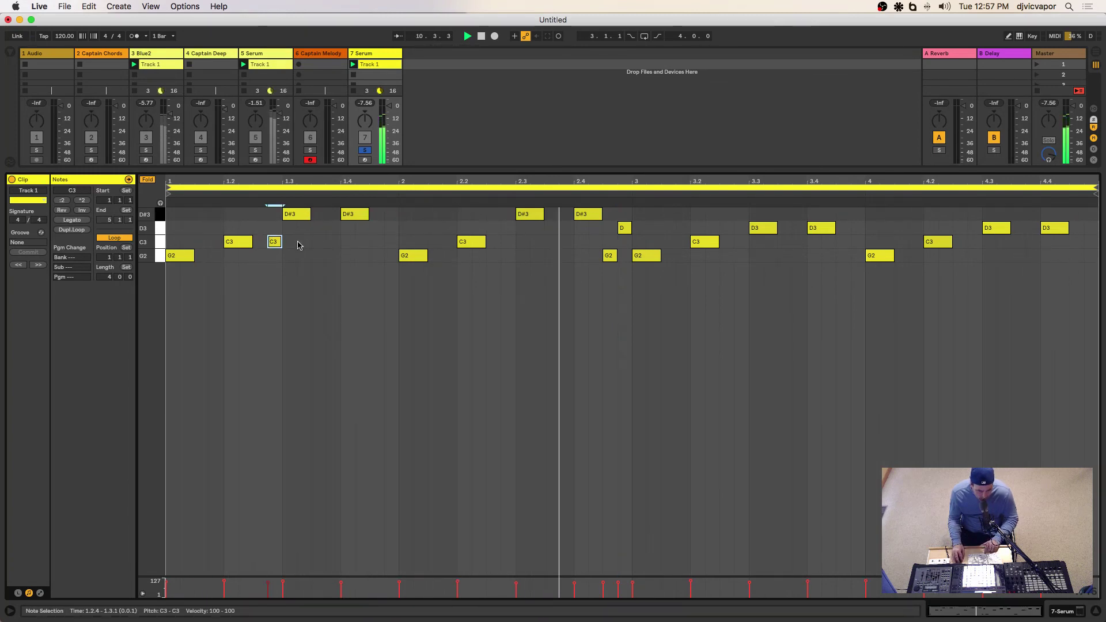
double_click(376, 228)
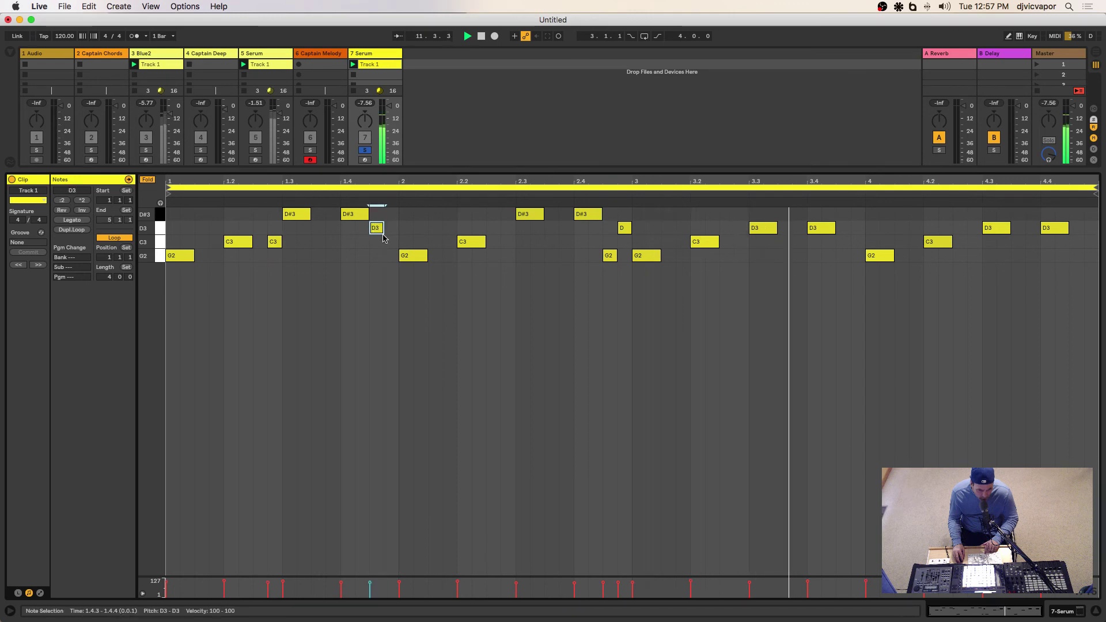
click(413, 299)
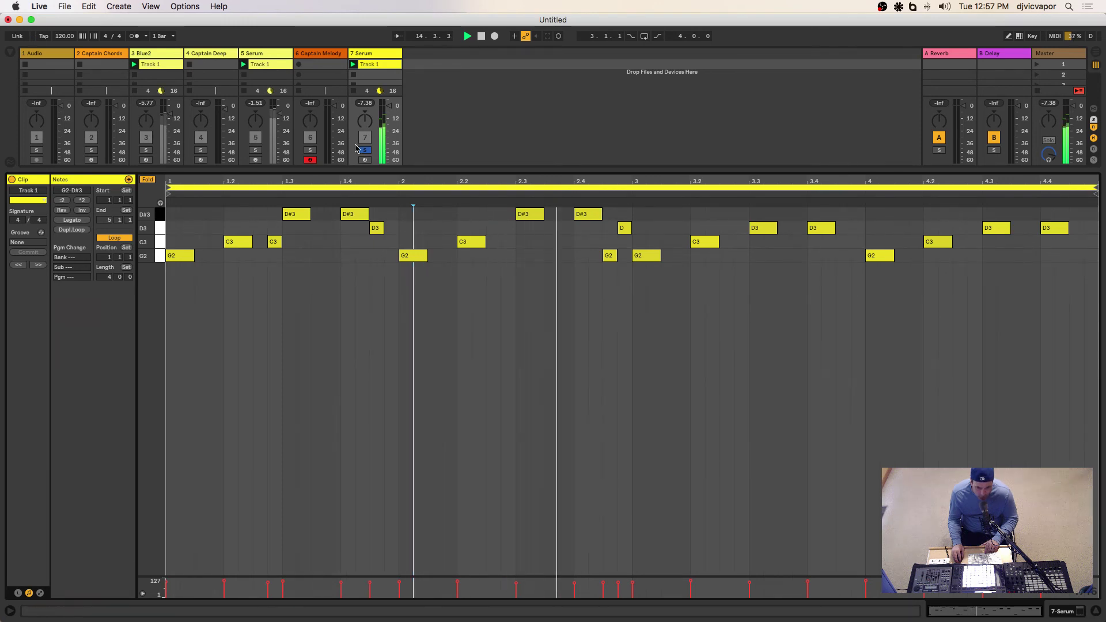
drag(461, 180, 453, 439)
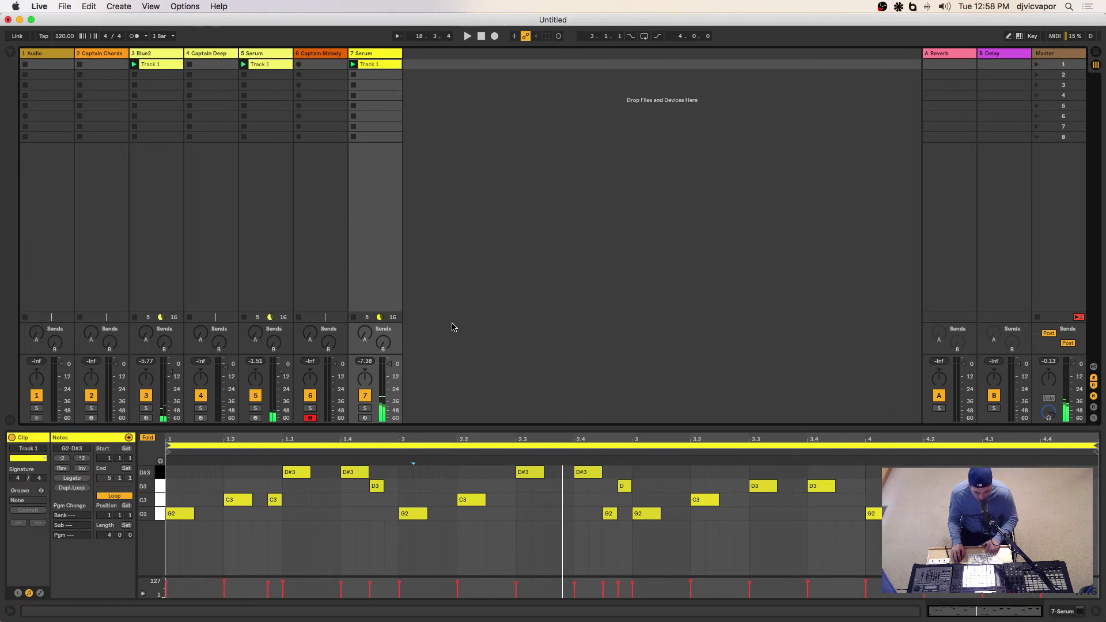
Switch to Bitwig Studio and launch Scene 1, stopping playback after listening to its clips
key(ctrl+Up)
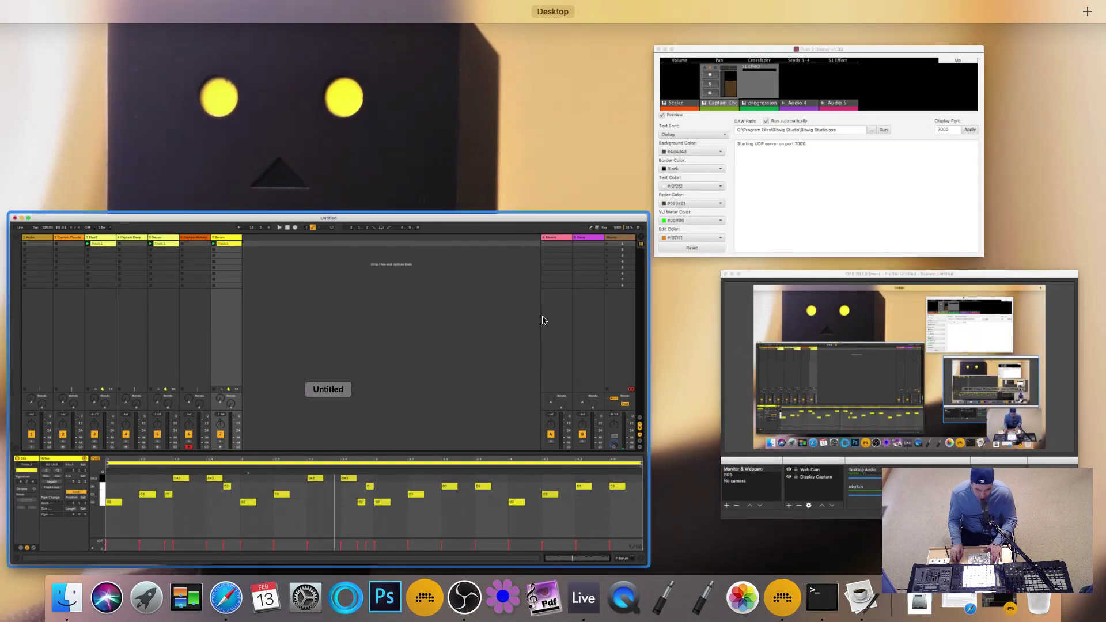
click(509, 320)
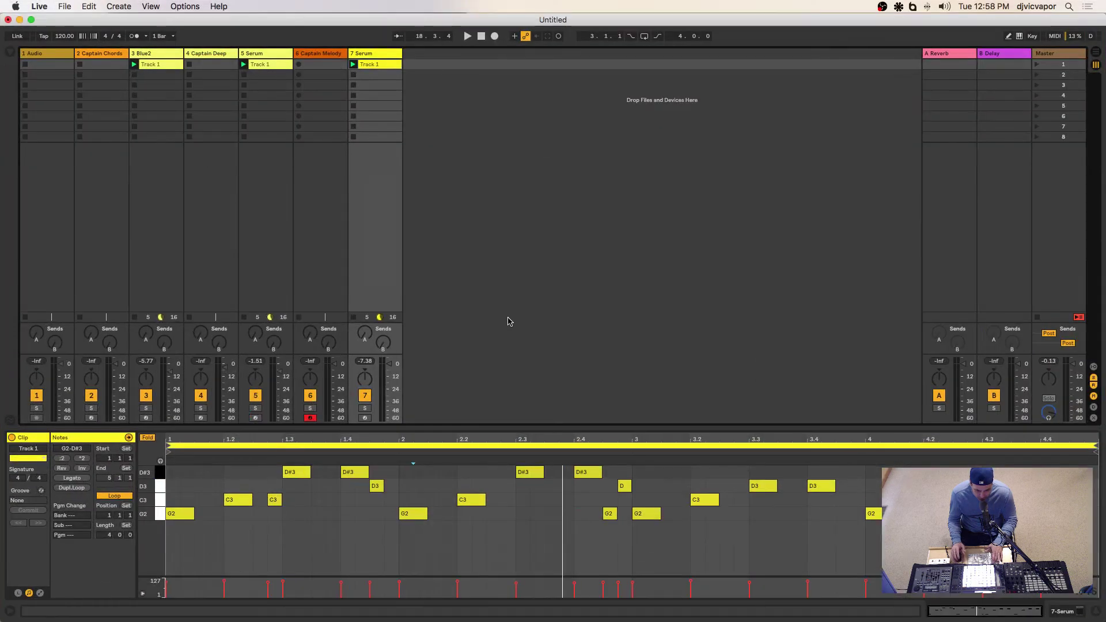
mouse_move(979, 620)
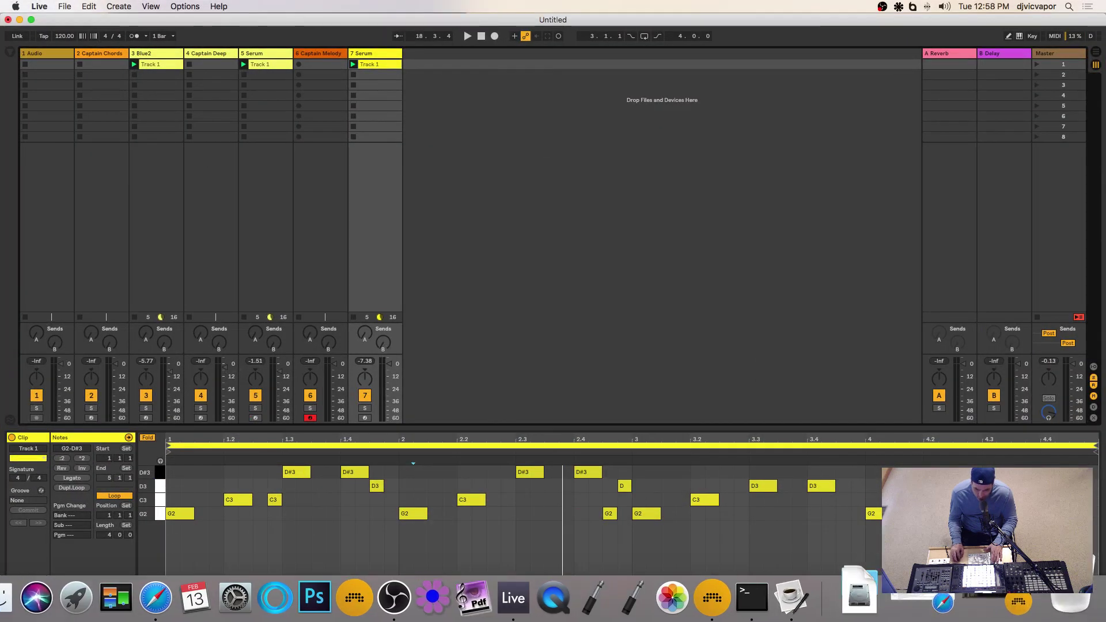
click(1018, 602)
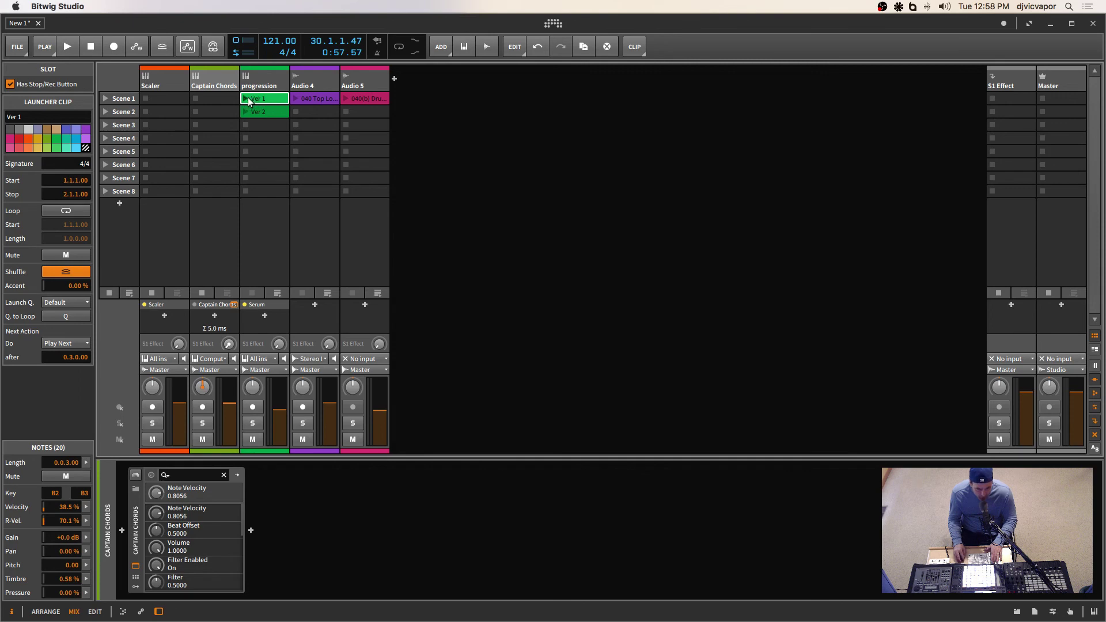
click(105, 98)
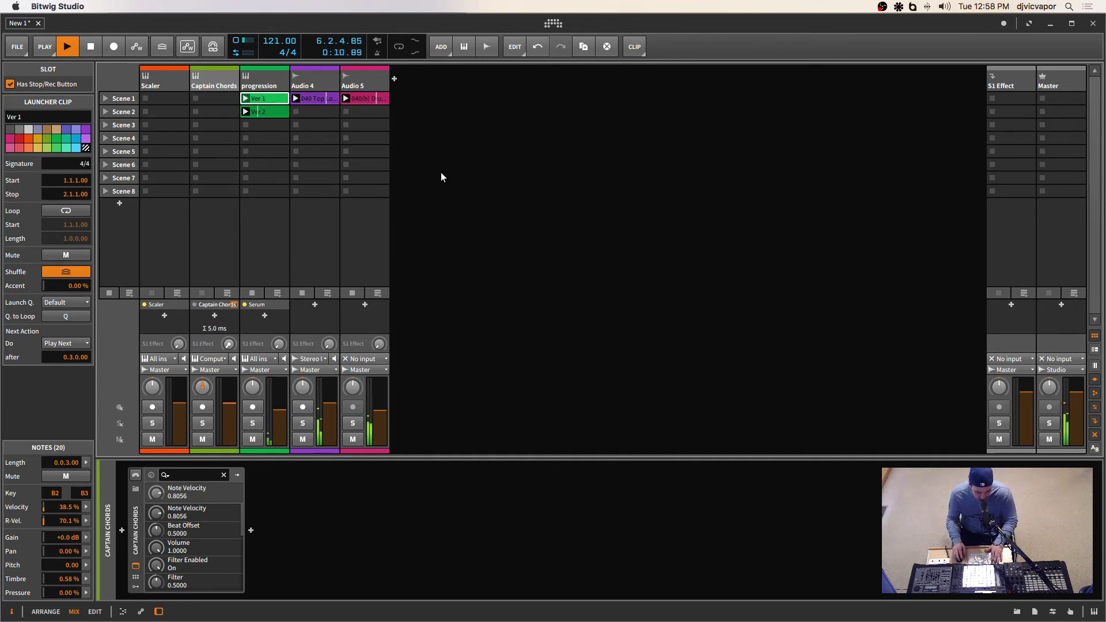
key(space)
Switch back to Ableton Live and insert the Velocity MIDI effect before Blue2 on track 3
key(ctrl+Up)
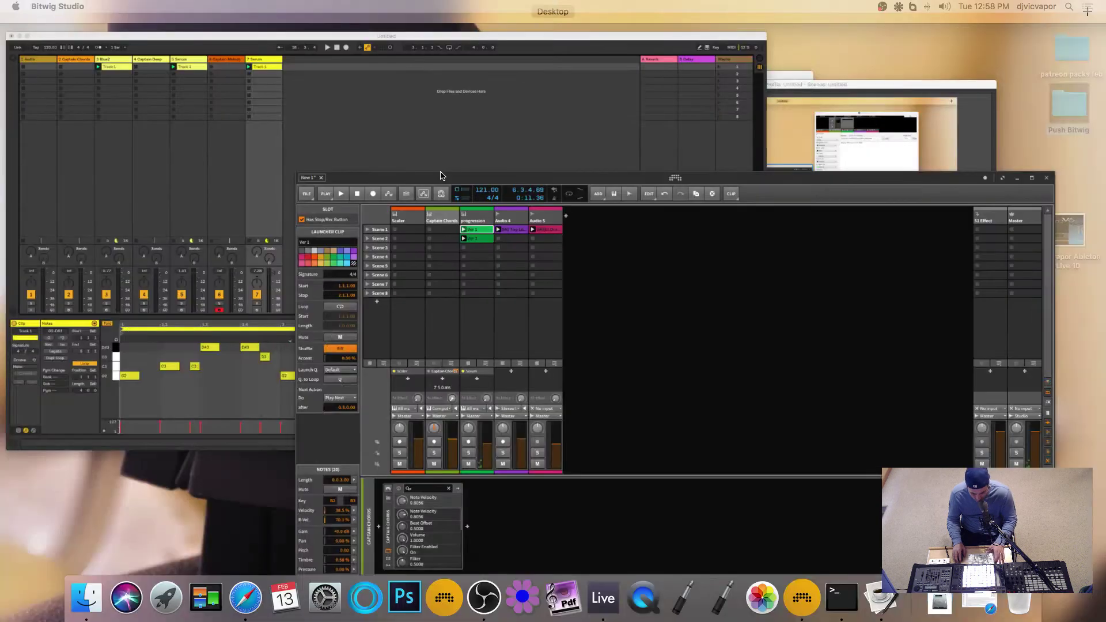
click(384, 83)
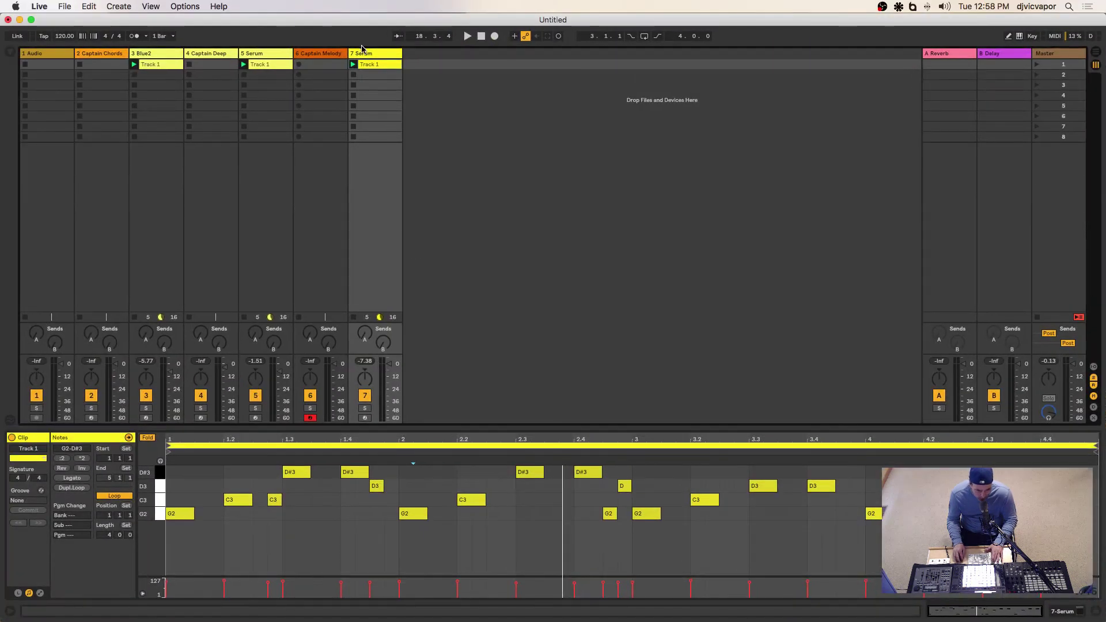
click(170, 55)
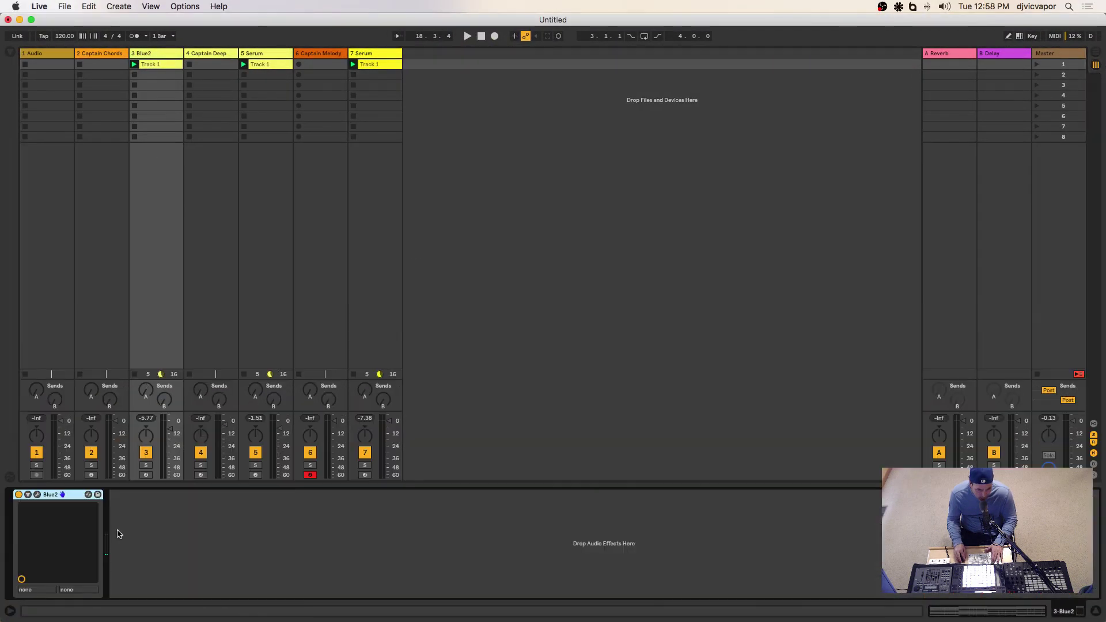
click(8, 53)
click(38, 153)
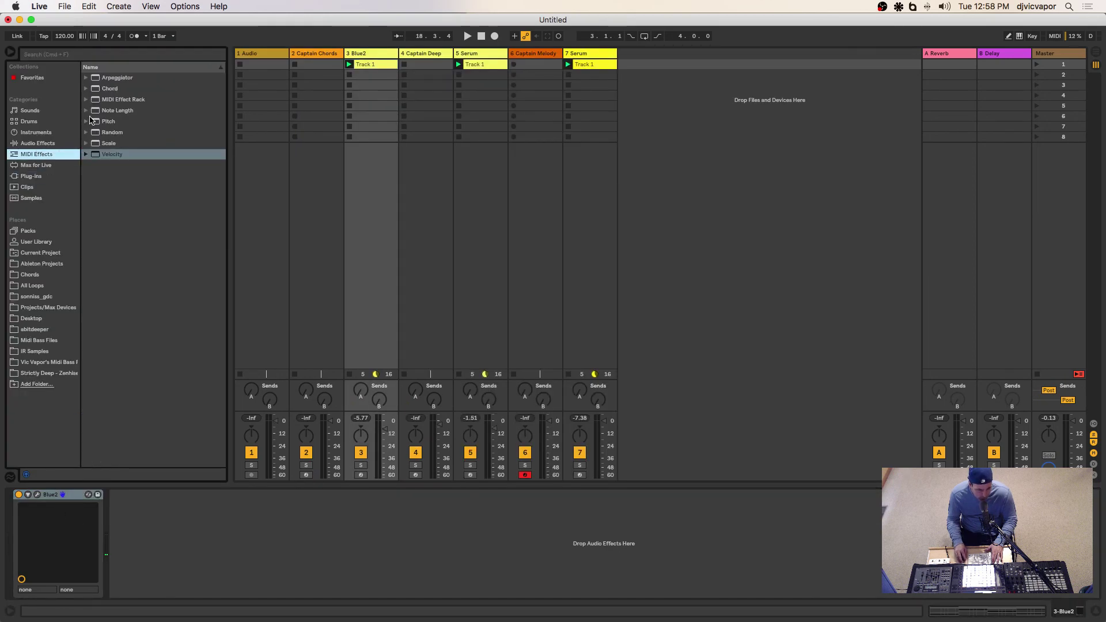
drag(91, 156, 7, 429)
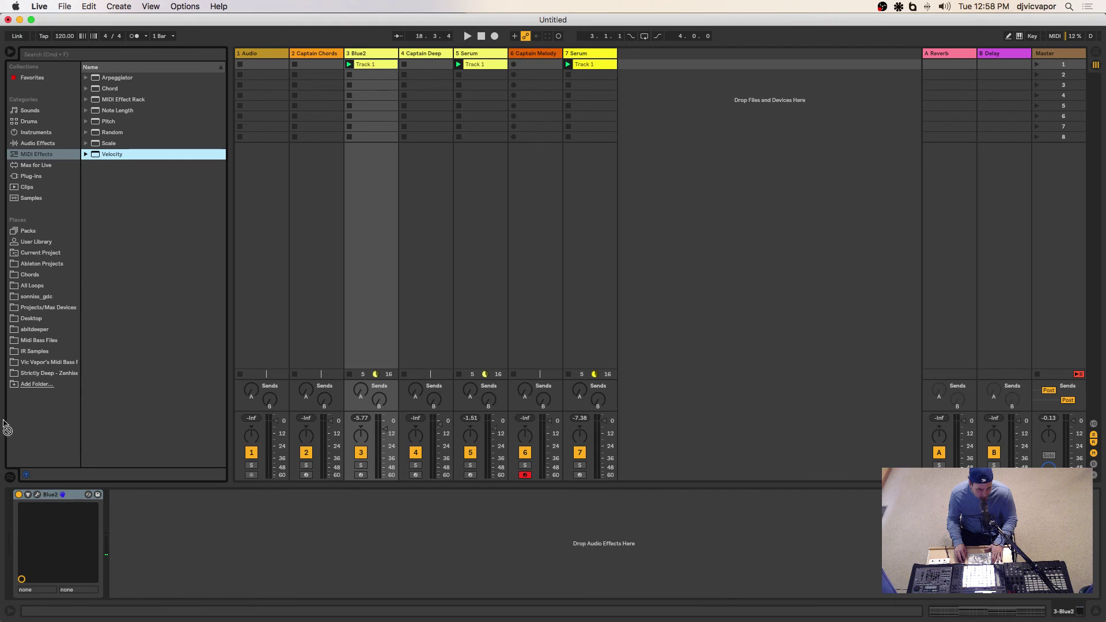
drag(10, 487, 23, 501)
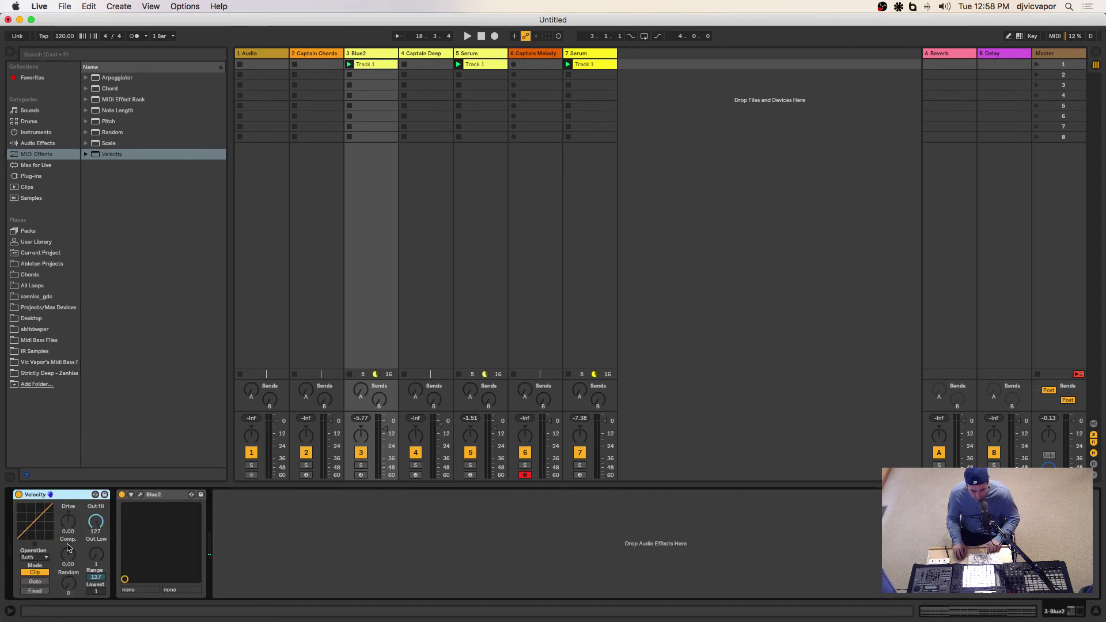
Solo the Blue2 track and play it while setting the Velocity effect's Random to 42 and Comp. to 0.32
drag(66, 584, 66, 576)
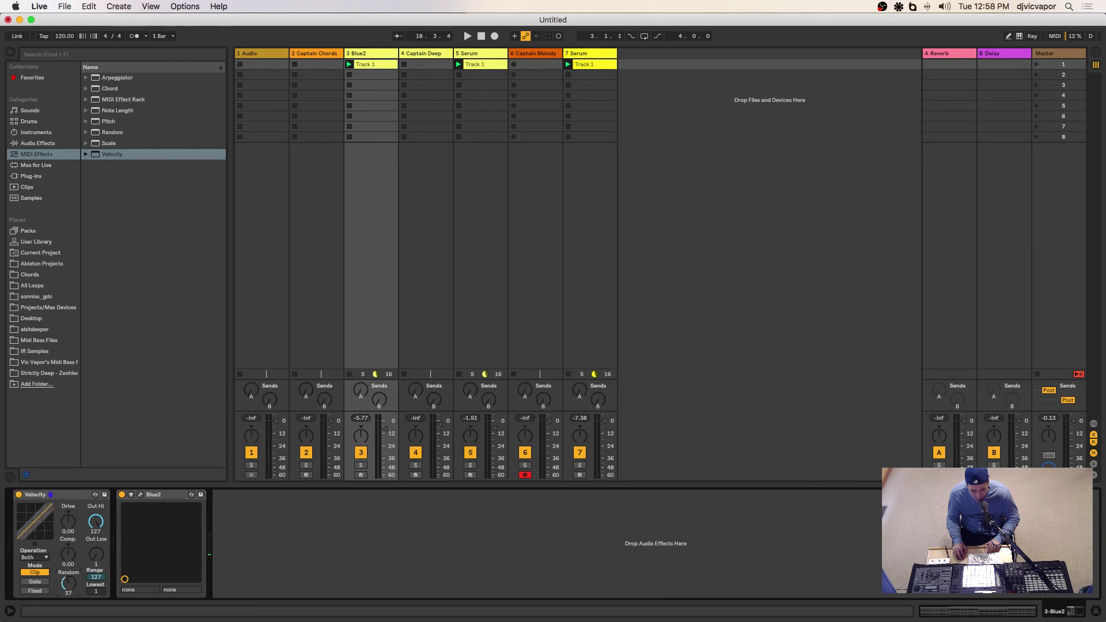
click(359, 465)
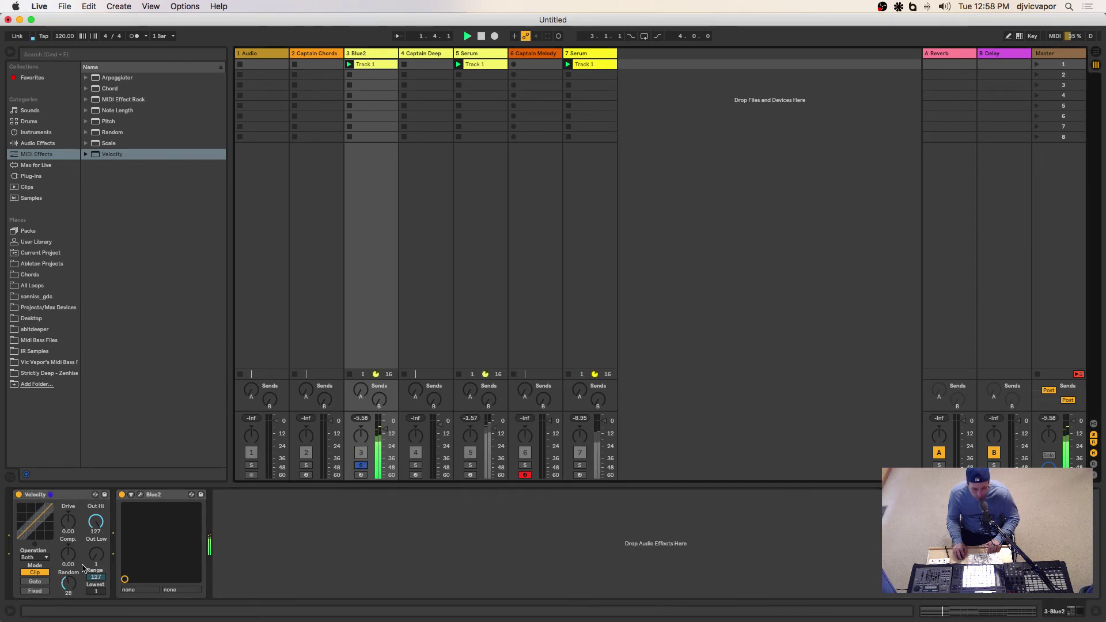
drag(71, 553, 72, 544)
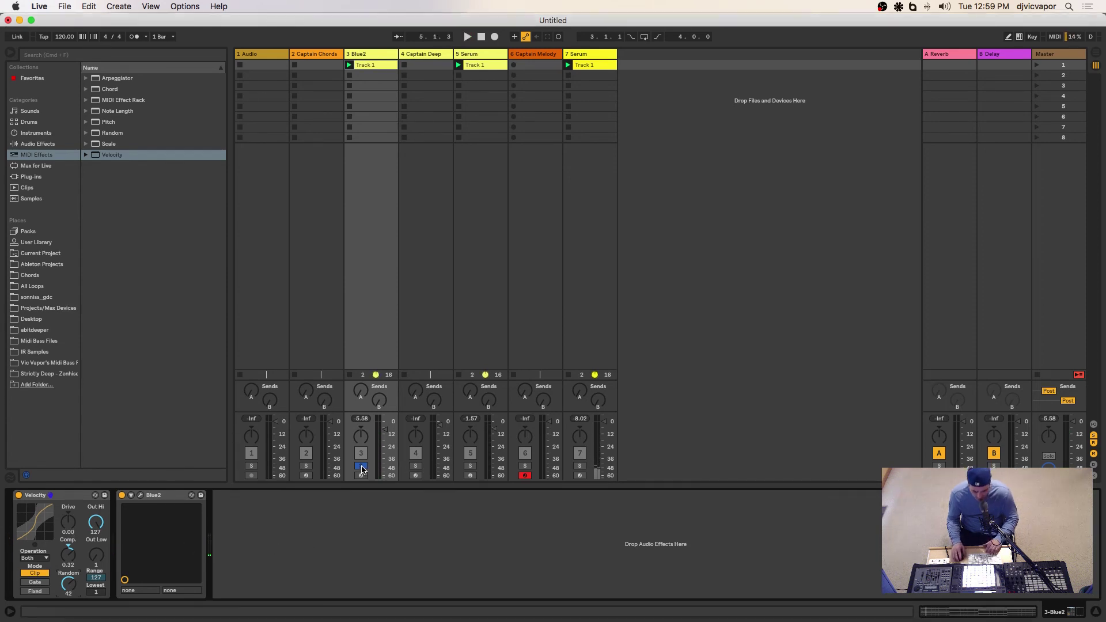
Switch to Bitwig Studio and bring the OBS recording window to the front
key(ctrl+Up)
click(436, 312)
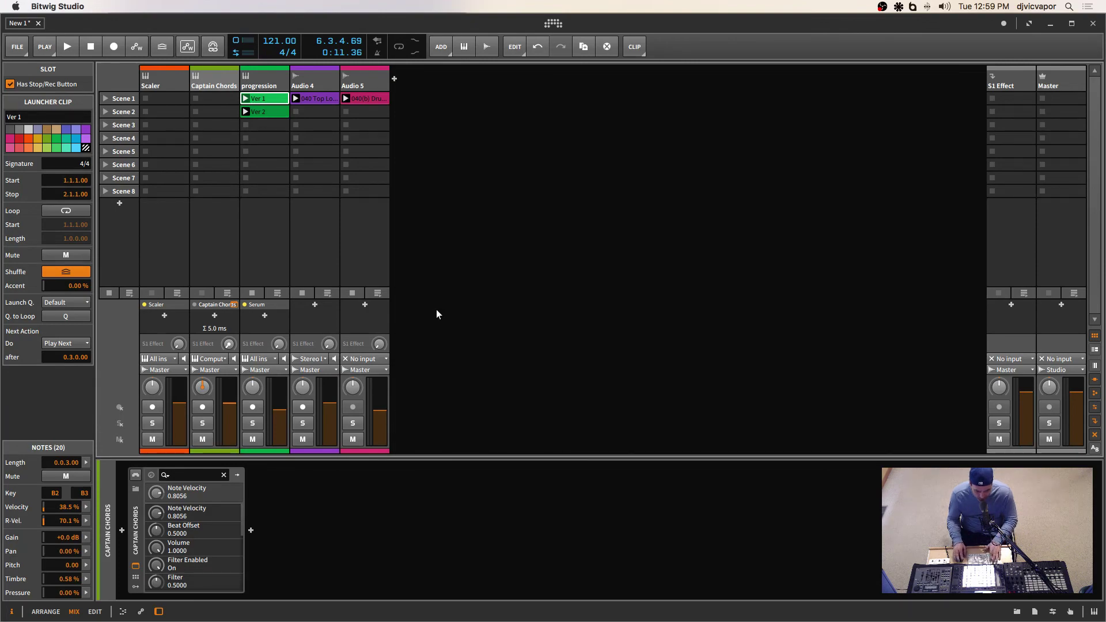
key(ctrl+Up)
click(902, 204)
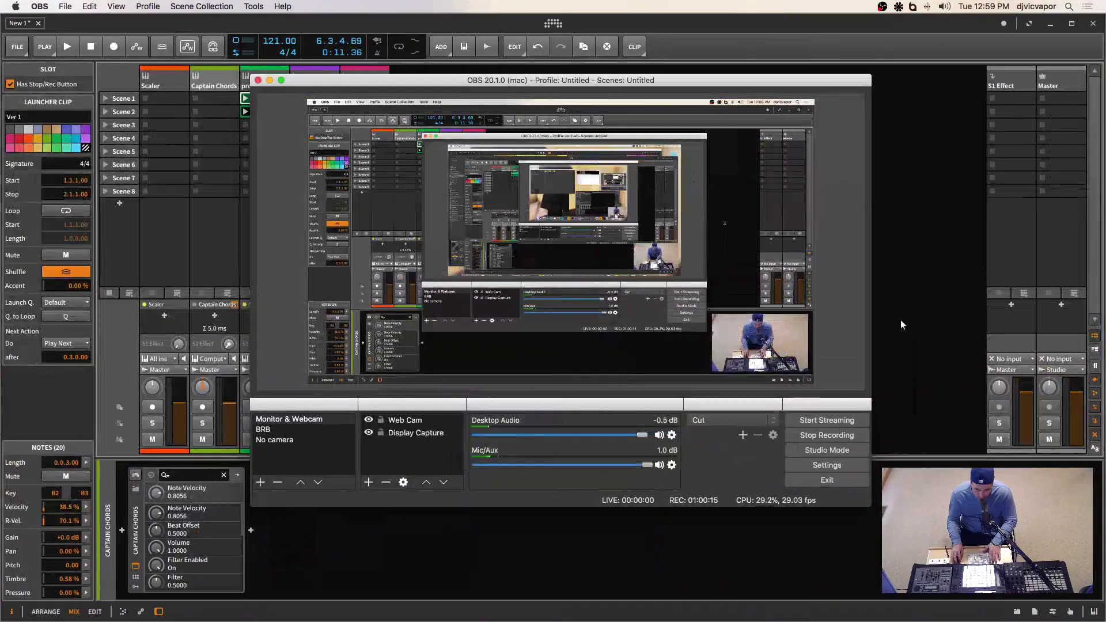